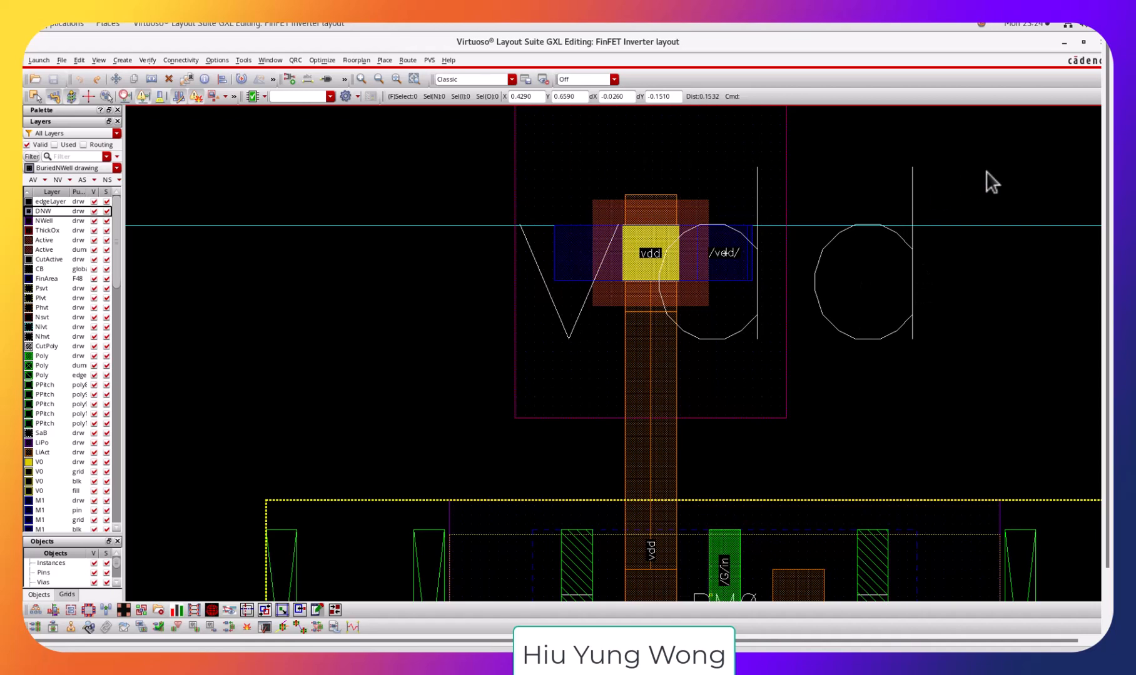
Fit the whole inverter layout in view and open the PVS DRC run submission form.
key("f")
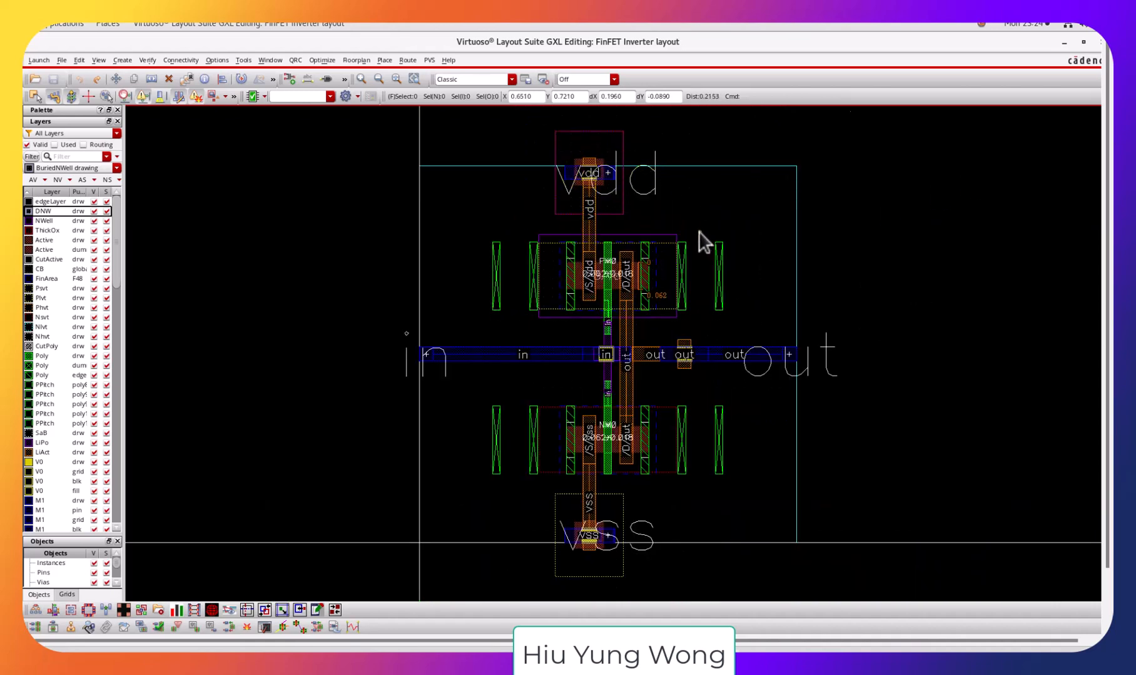
left_click(427, 61)
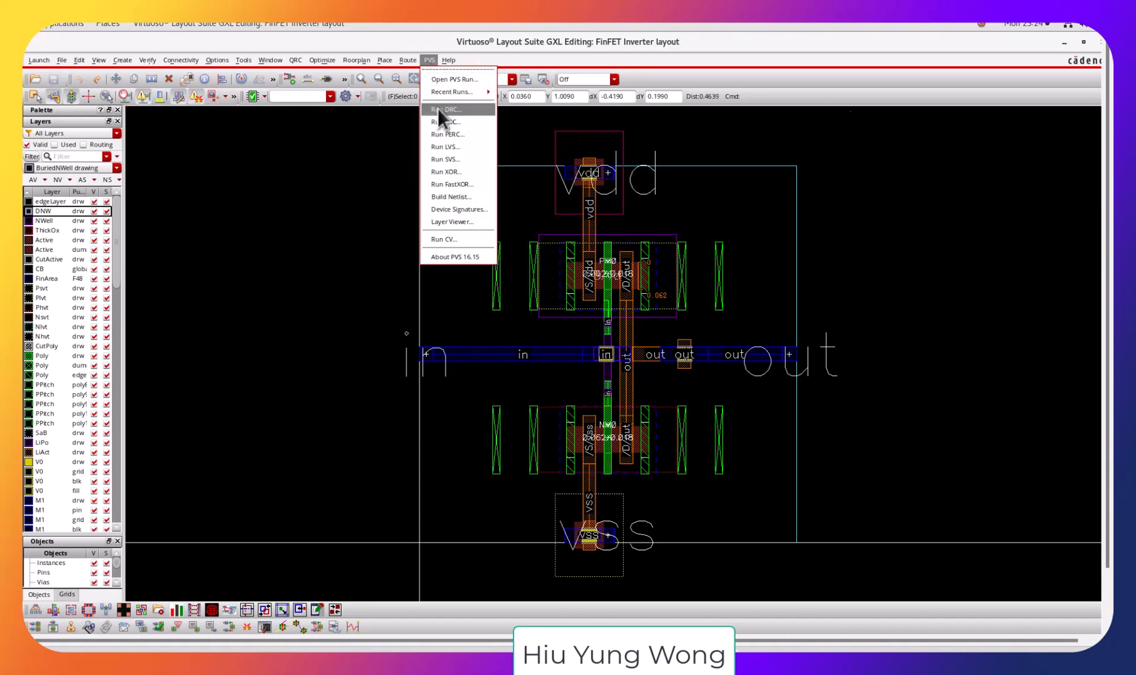
left_click(438, 109)
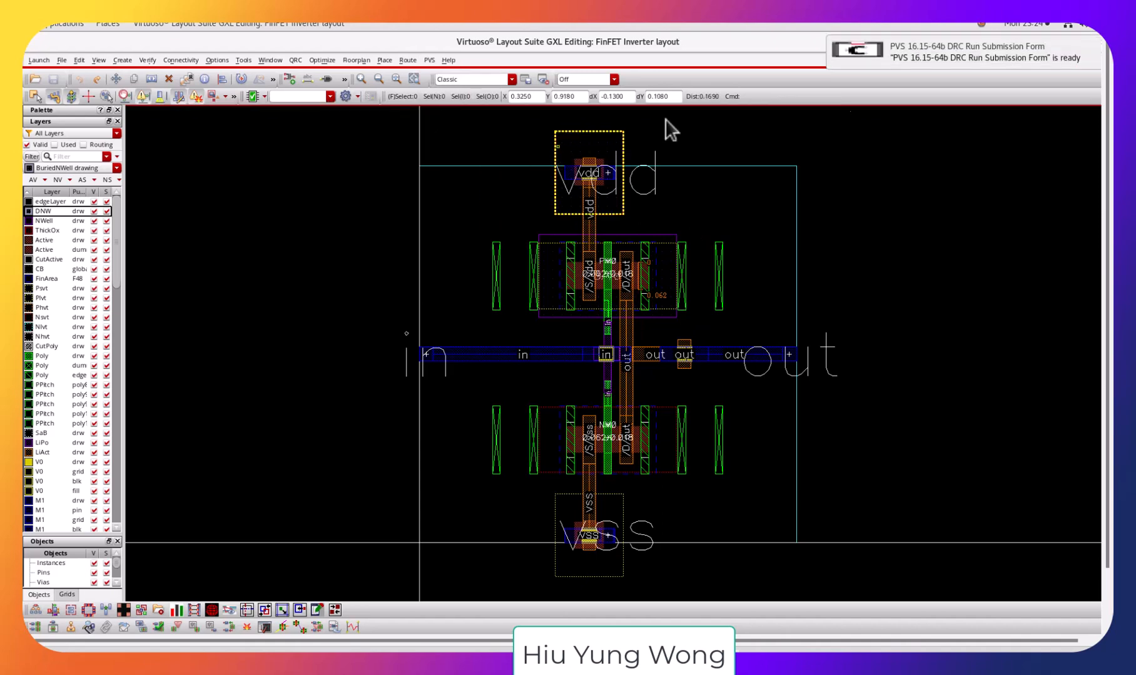
left_click(924, 42)
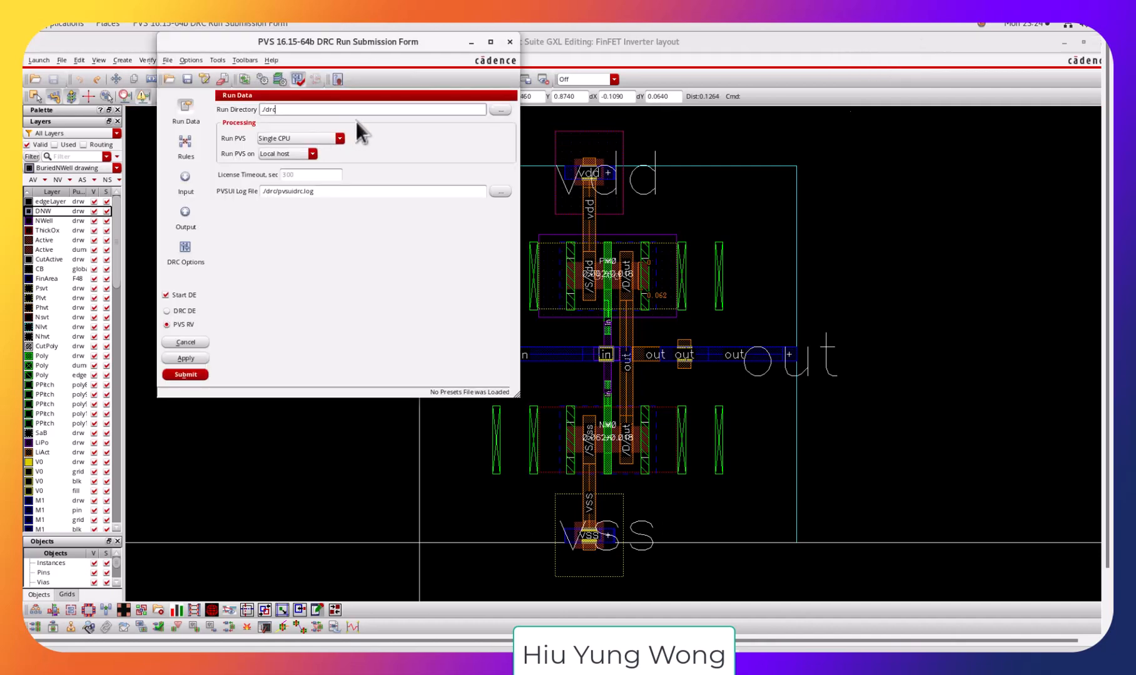
Load pvtech.lib from /apps/cadence/gpdk/cds_ff_mpt_v_1.1 as the technology mapping file in the DRC rules.
left_click(191, 154)
left_click(462, 136)
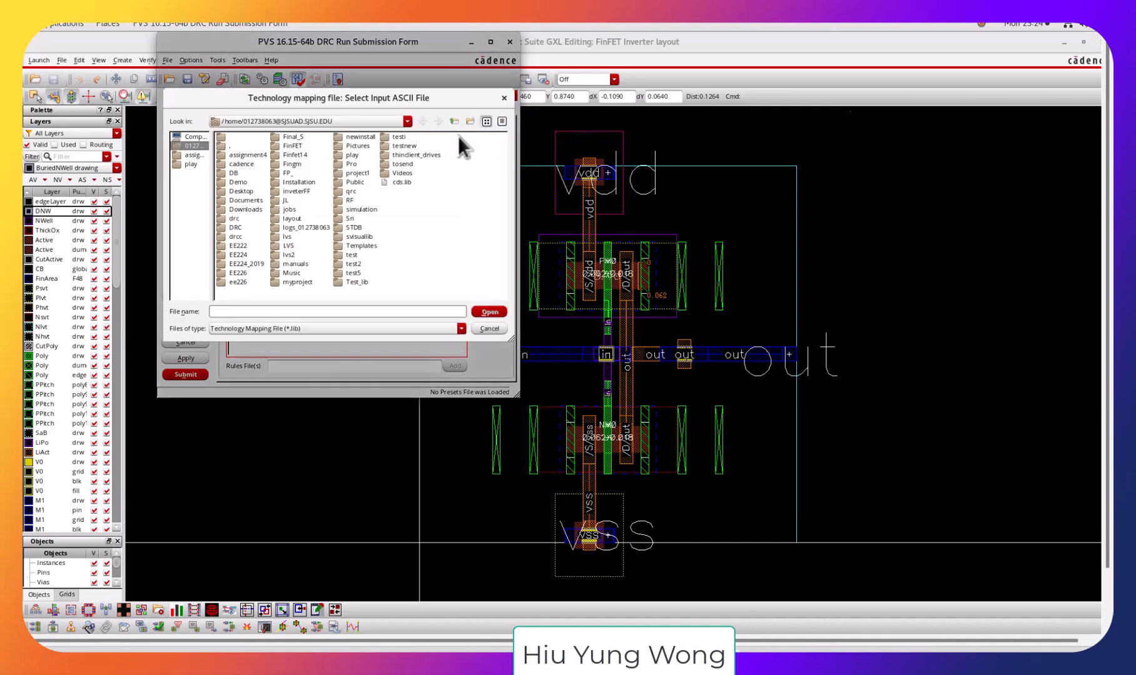
left_click(451, 120)
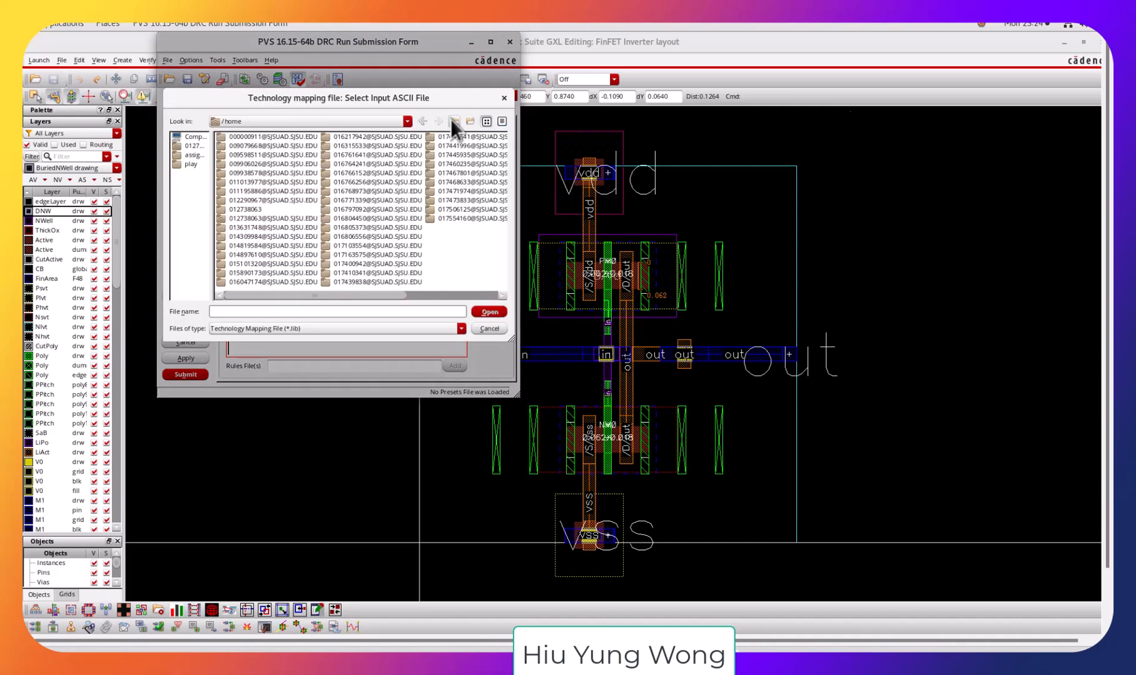
left_click(454, 120)
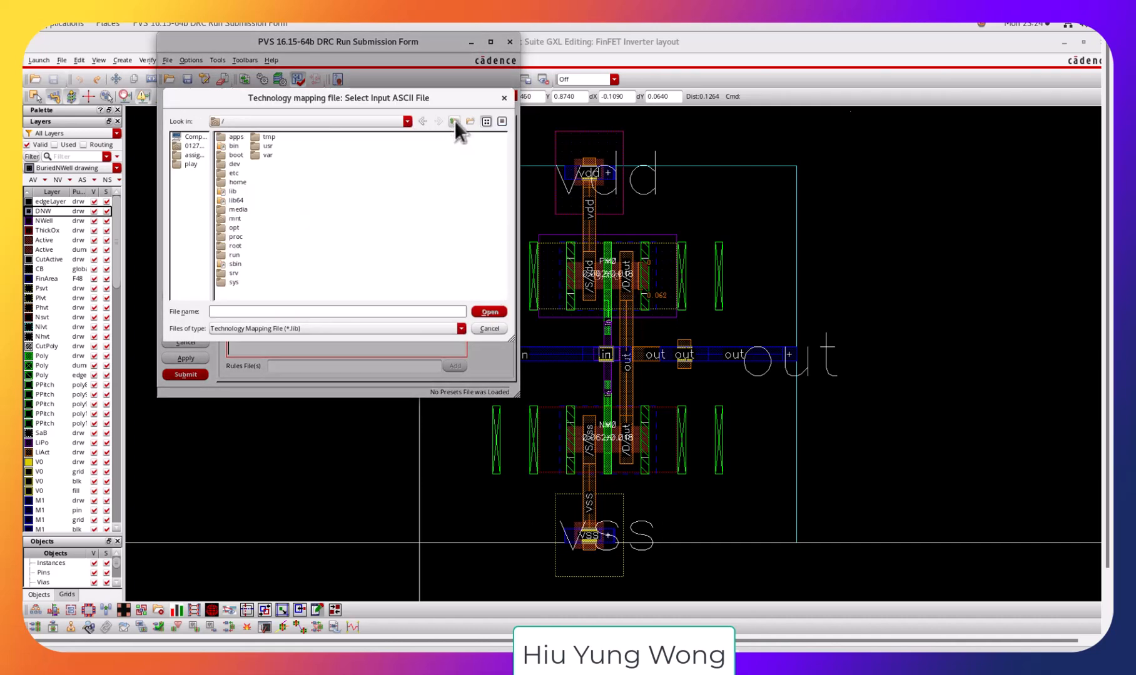
double_click(234, 136)
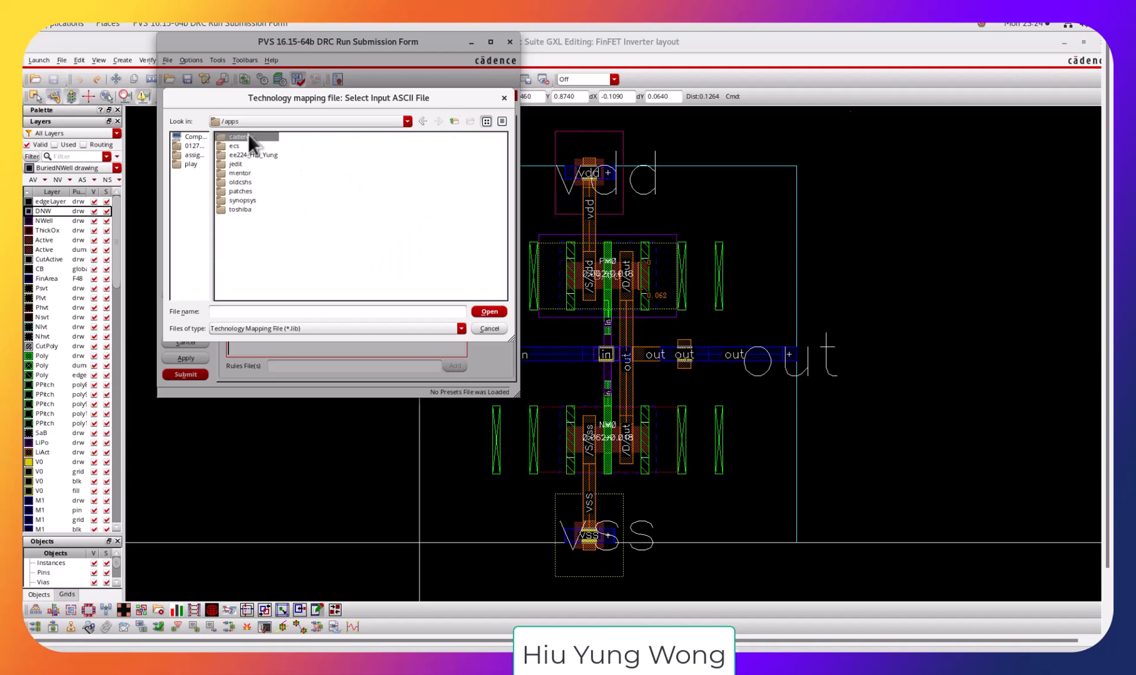
double_click(248, 136)
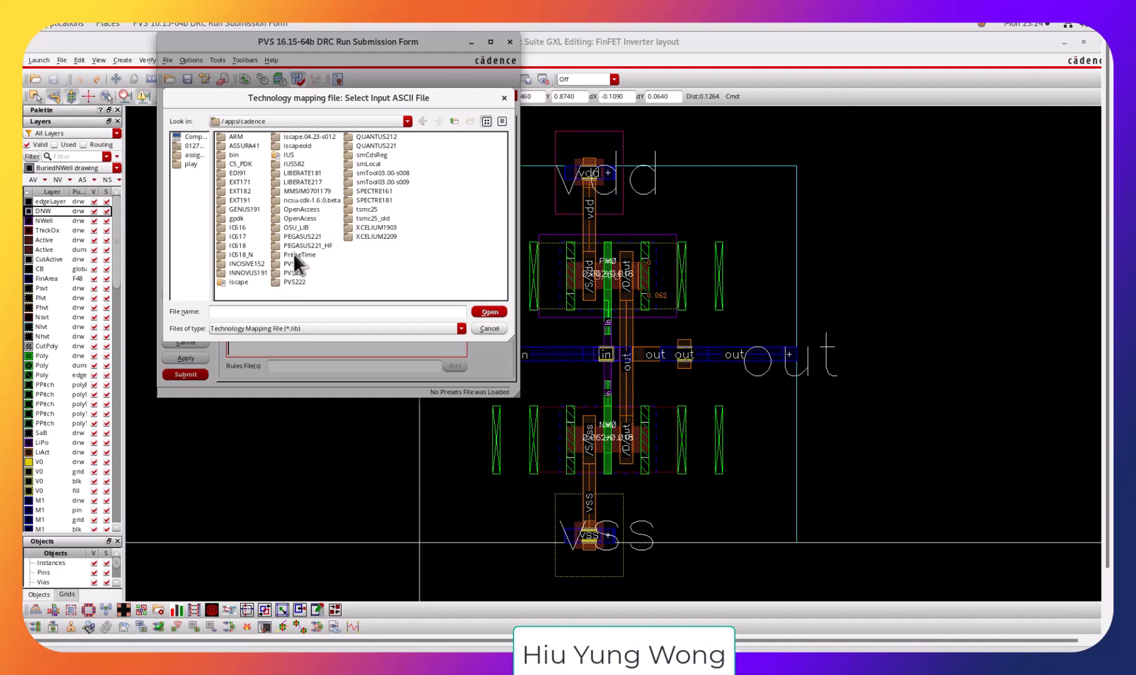
double_click(237, 218)
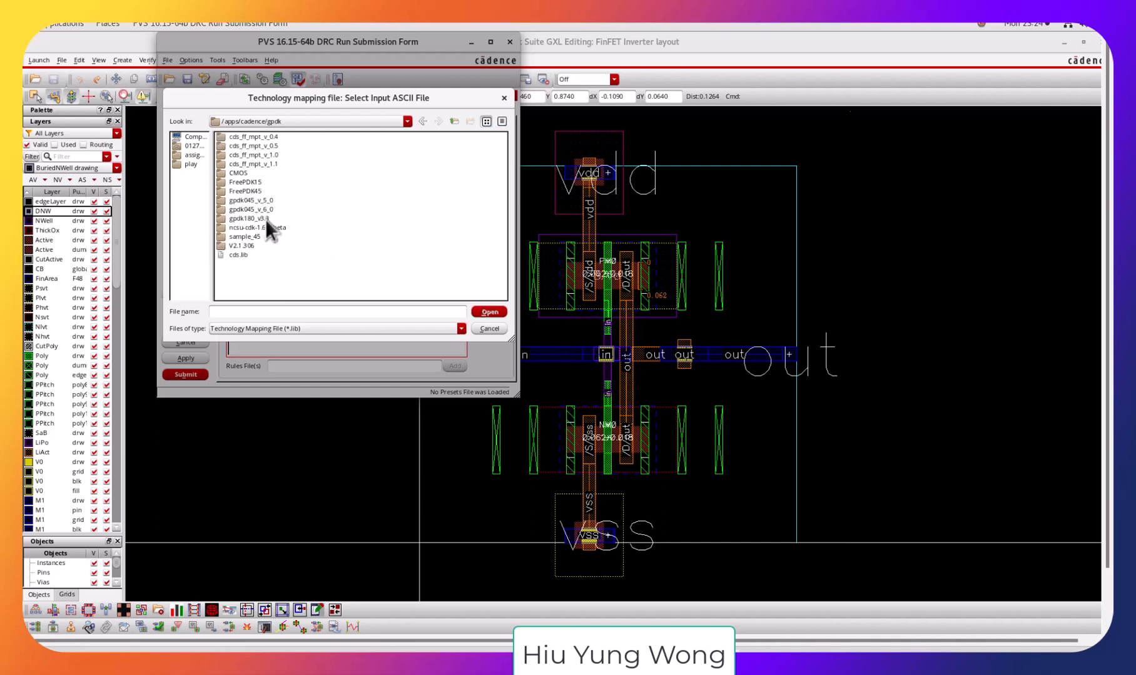
left_click(254, 163)
double_click(277, 164)
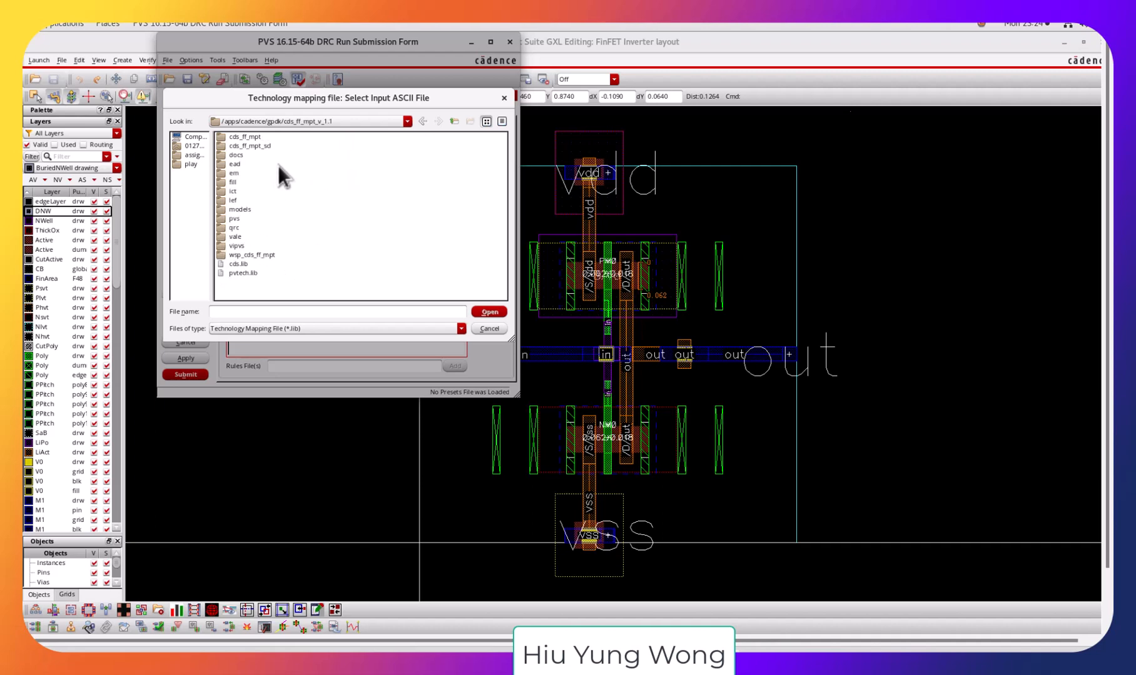
double_click(253, 274)
Submit the DRC run with the cds_ff_mpt_pvs technology, overwriting the existing run directory.
left_click(505, 152)
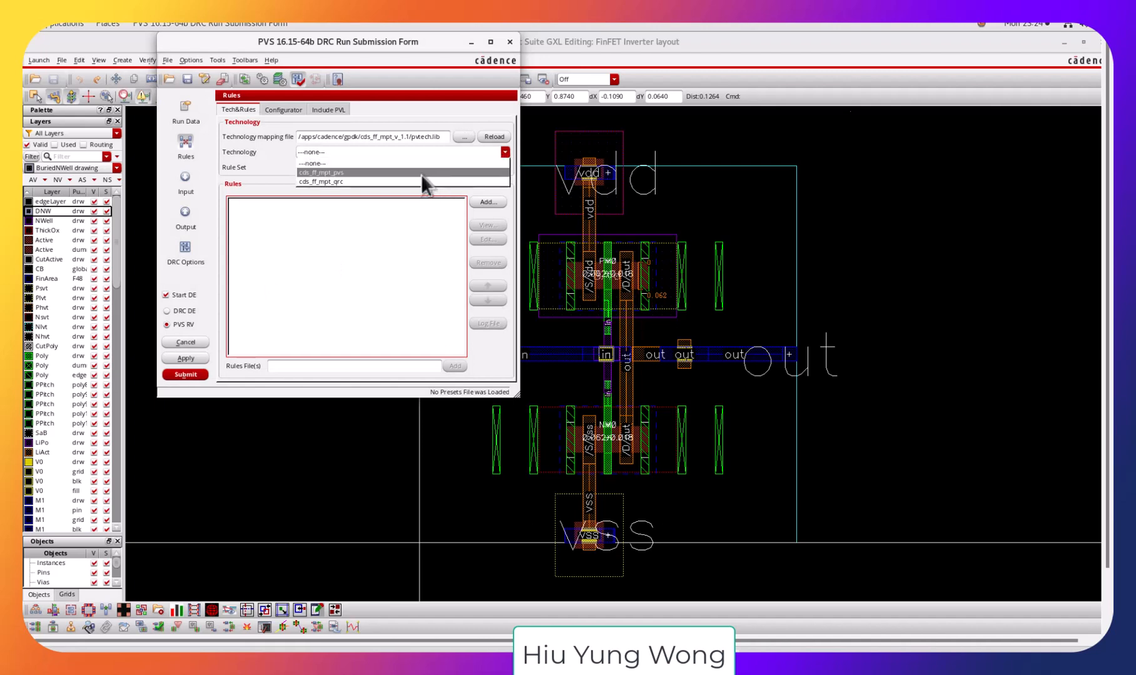
left_click(395, 174)
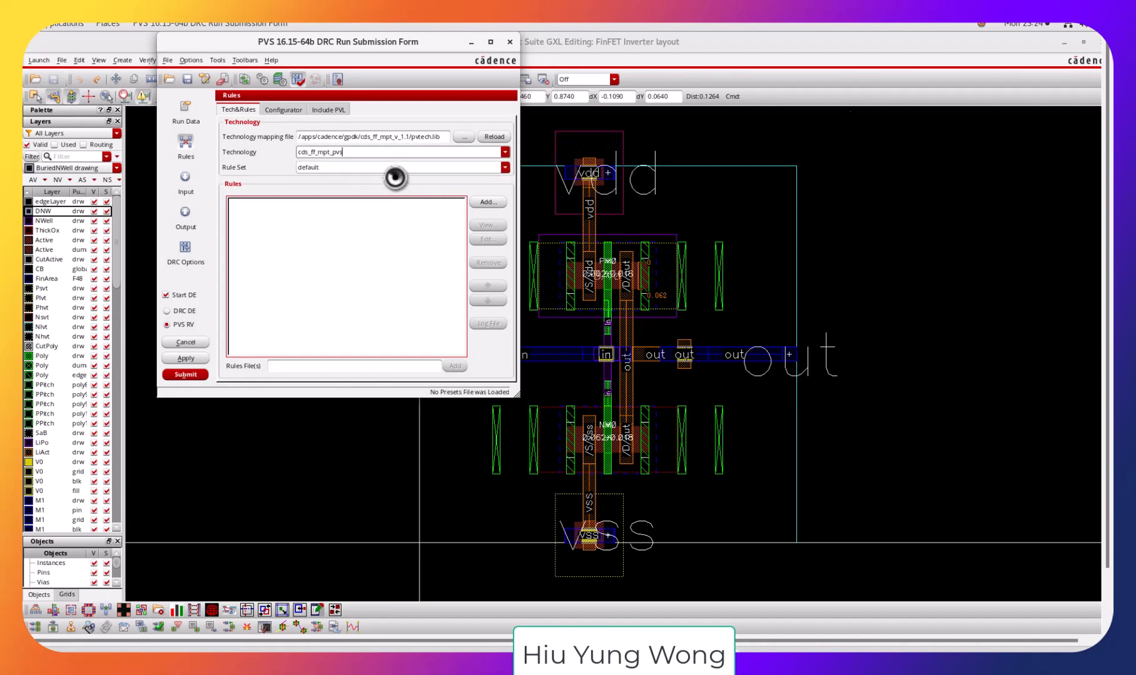
left_click(199, 375)
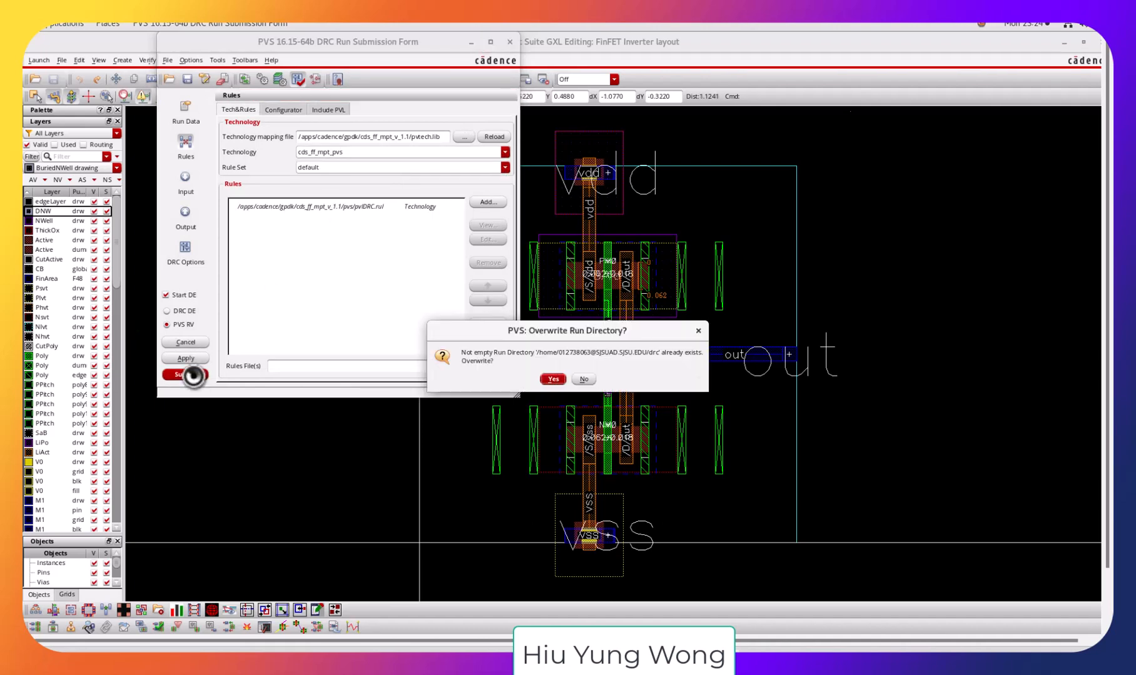
left_click(553, 379)
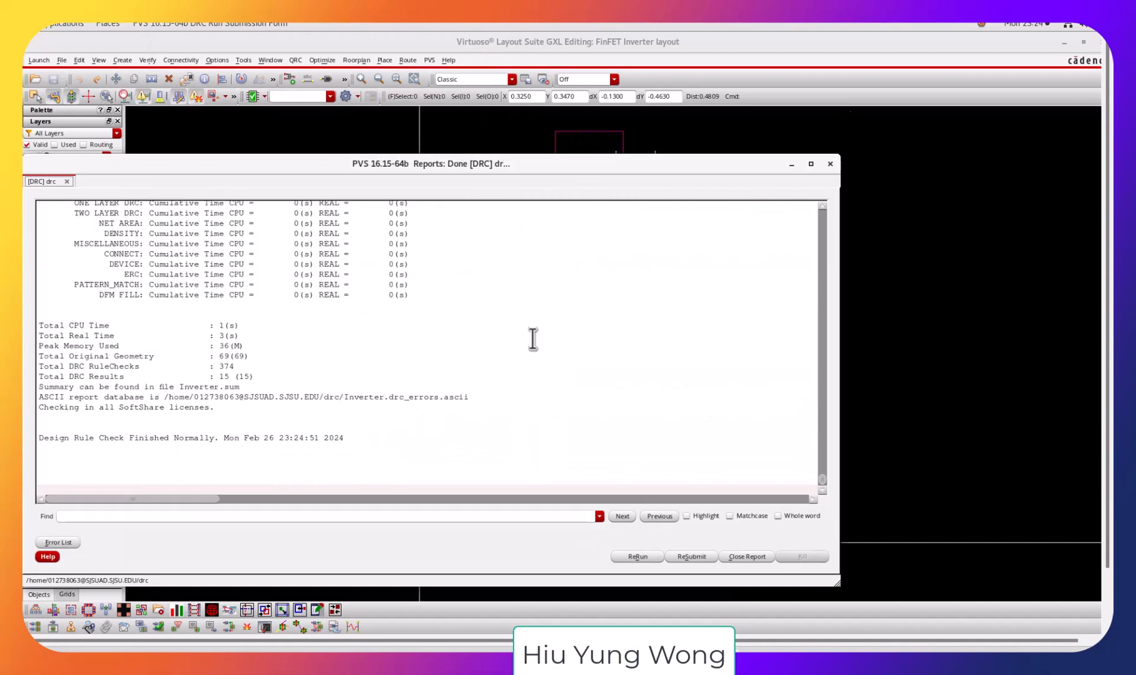
Move the DRC report and results windows apart and bring the inverter layout back to the front.
left_click_drag(442, 95, 940, 159)
left_click_drag(685, 172, 550, 199)
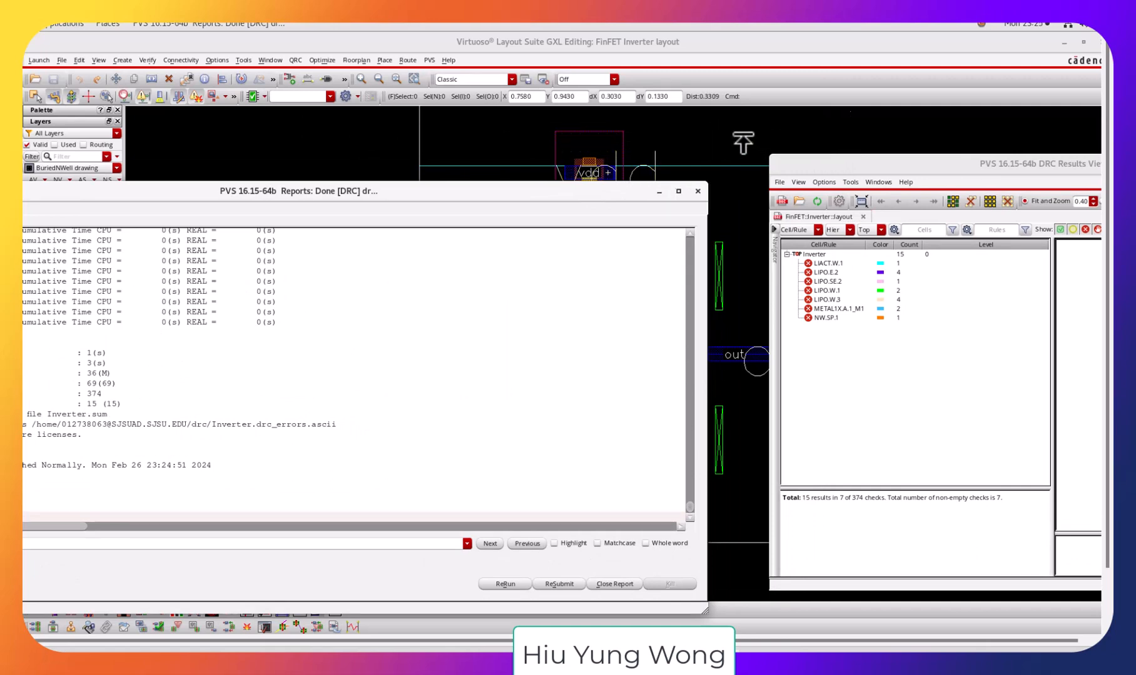
left_click(805, 135)
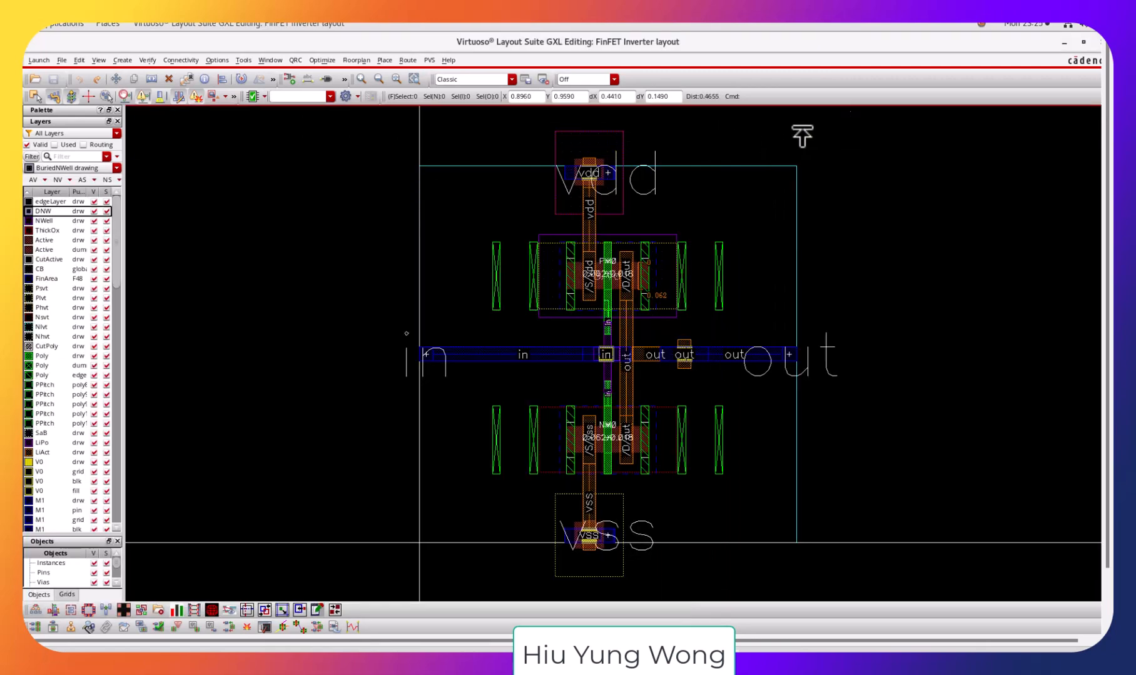
Review the DRD editing options for the layout and dismiss them without changes.
left_click(224, 60)
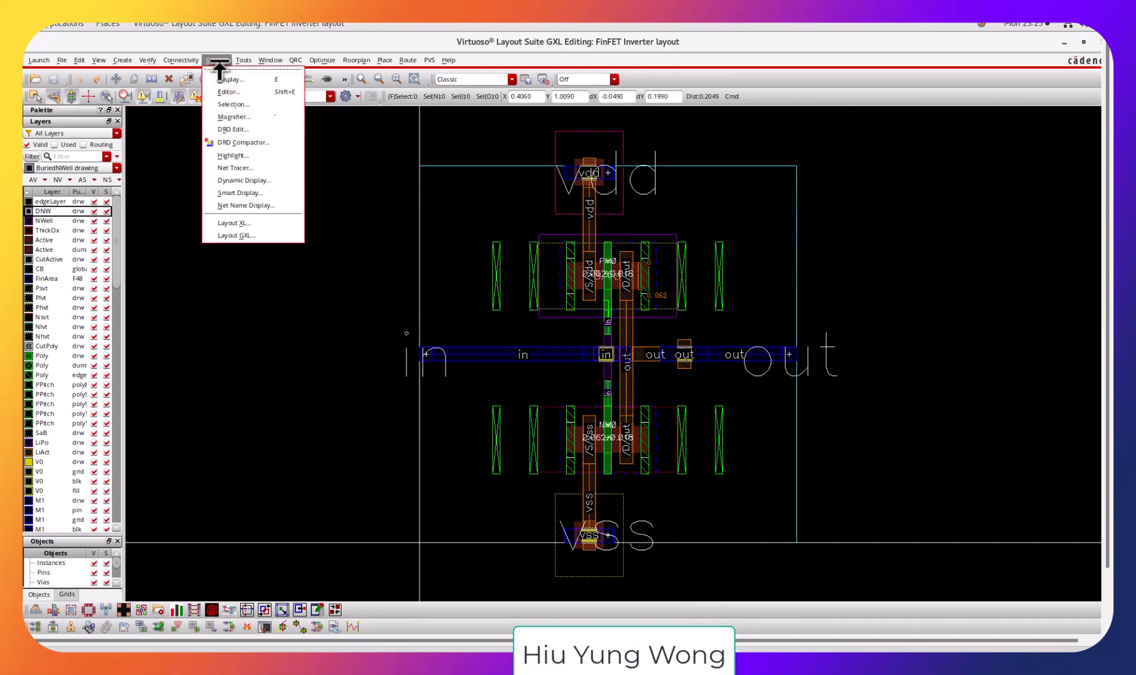
left_click(232, 130)
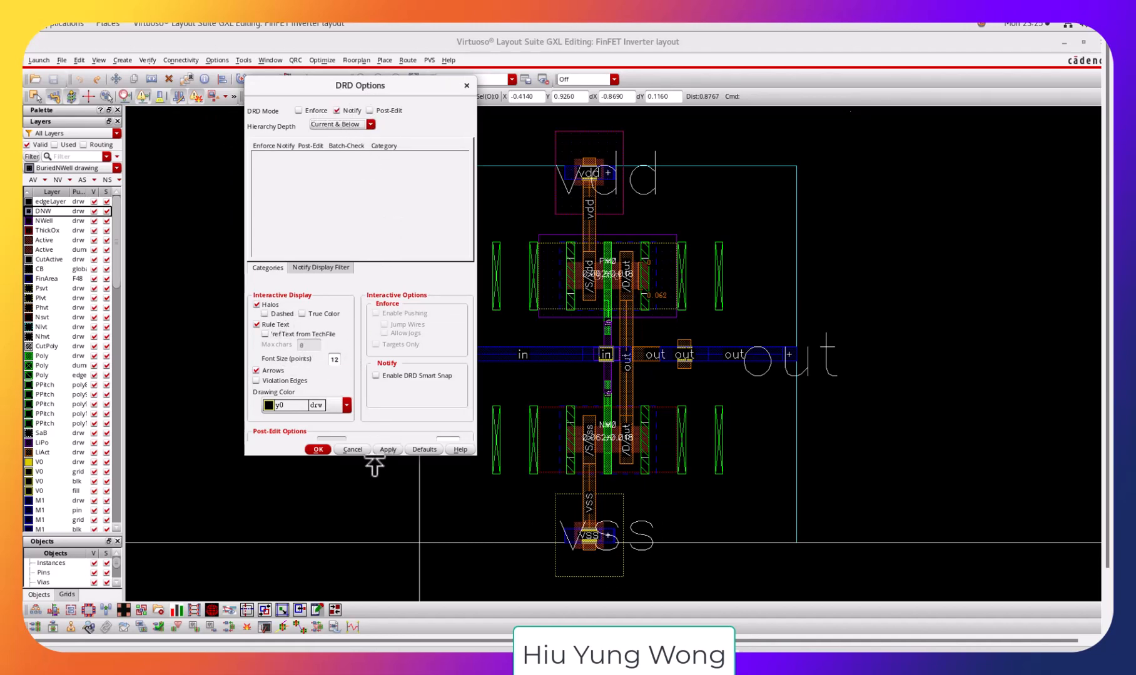
left_click(356, 448)
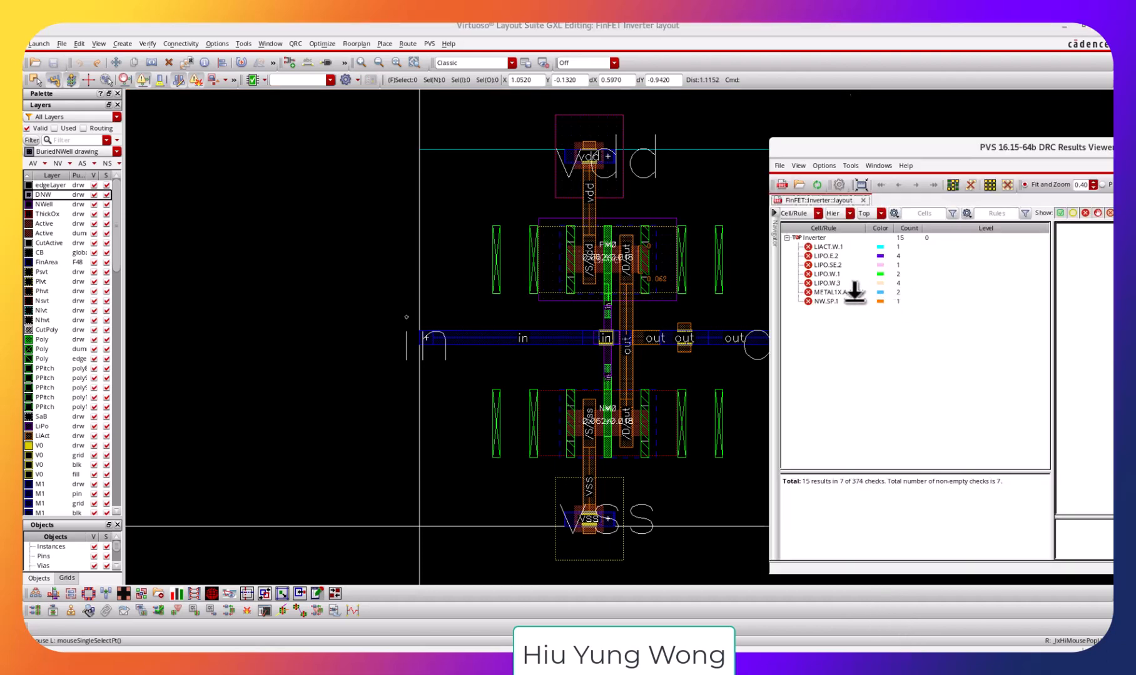
Highlight the NW.SP.1 violation in the layout and limit the layer list to used layers.
left_click(854, 300)
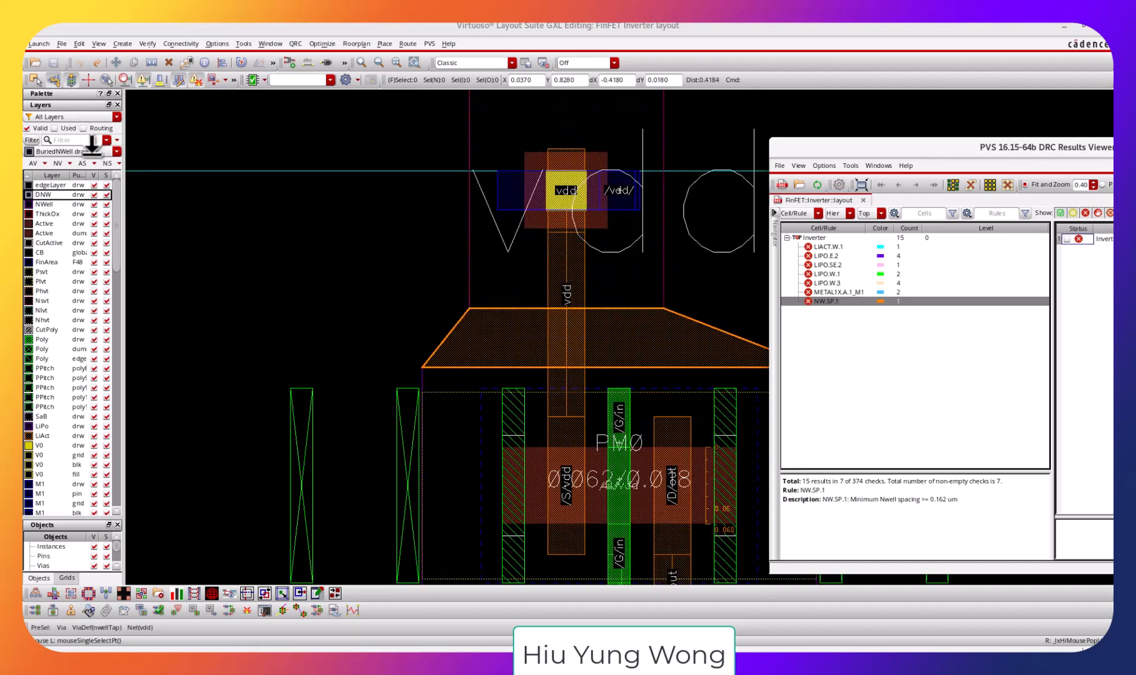
left_click(69, 127)
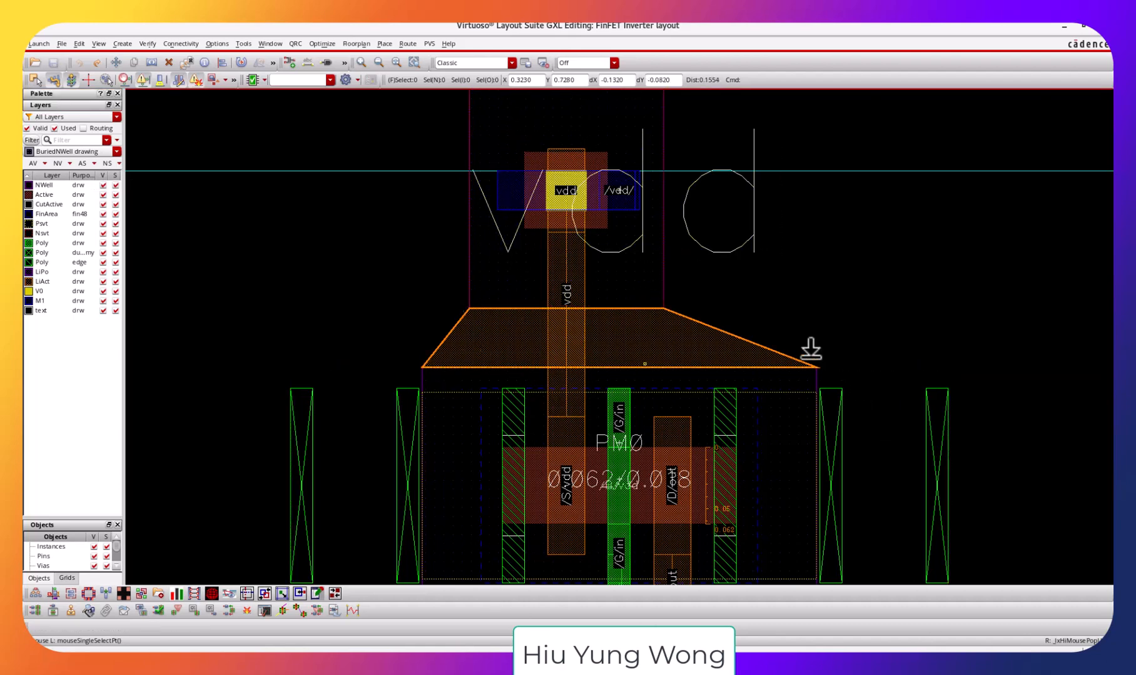
Move the DRC results aside from the layout and clear the NW.SP.1 violation highlight.
key("alt+Tab")
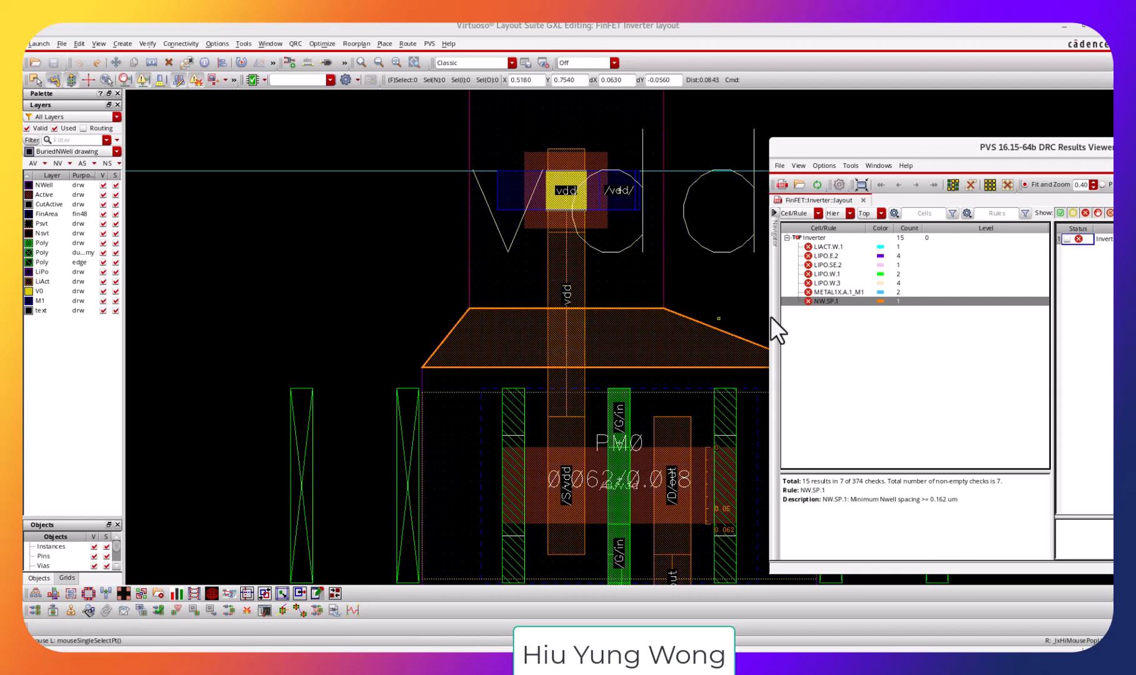
left_click_drag(911, 150, 1034, 169)
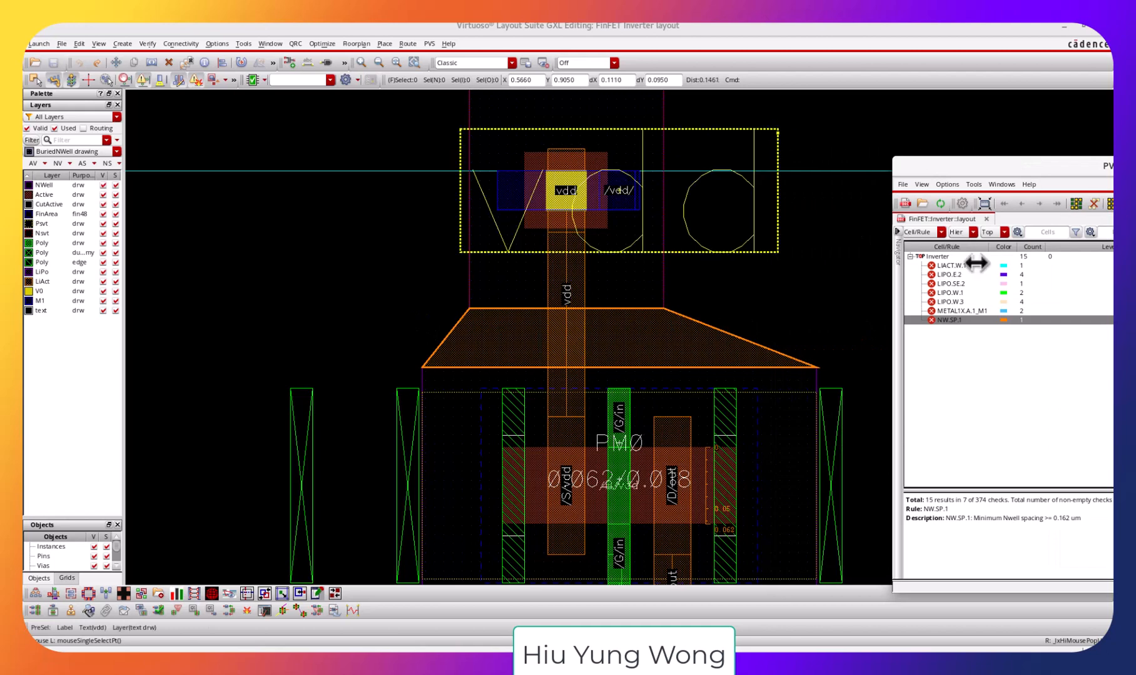
left_click(961, 364)
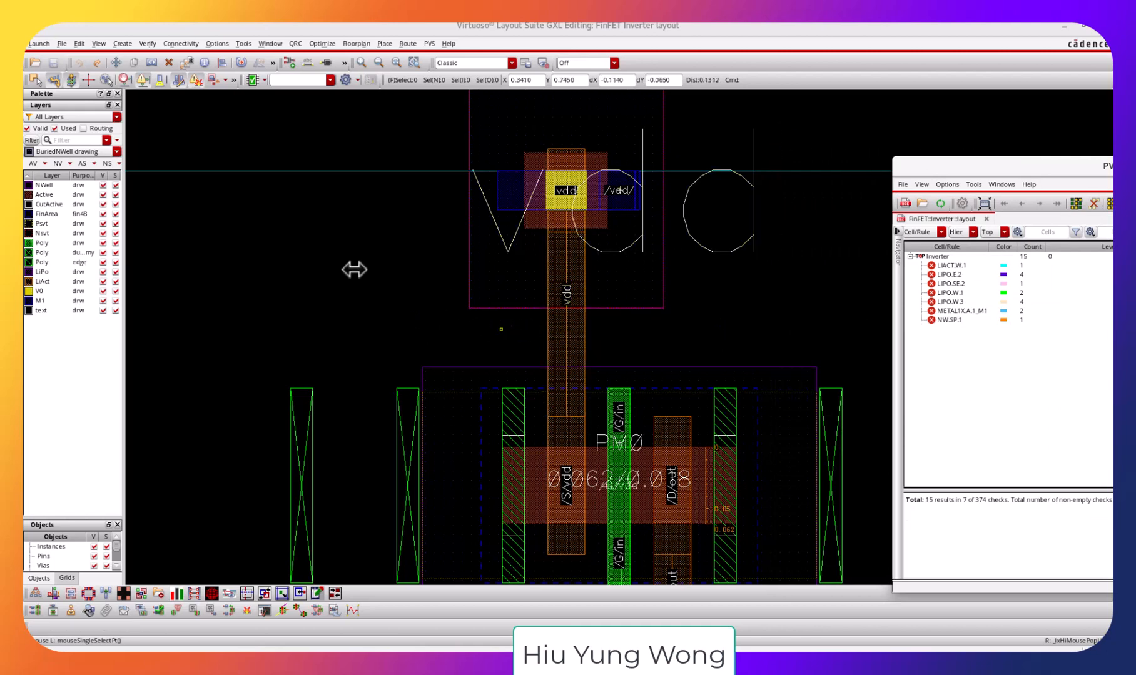
Draw an NWell rectangle about 0.32 by 0.05 µm from the PMOS well's upper edge to overlap the vdd tap well, and save the layout.
left_click(64, 185)
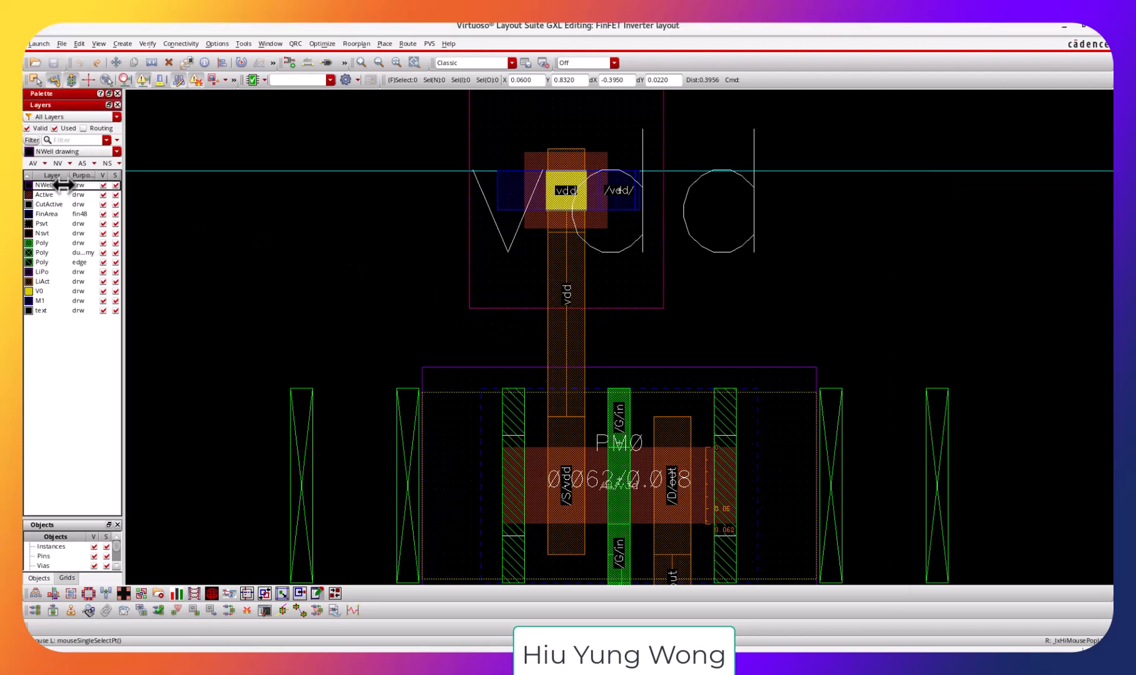
left_click(122, 43)
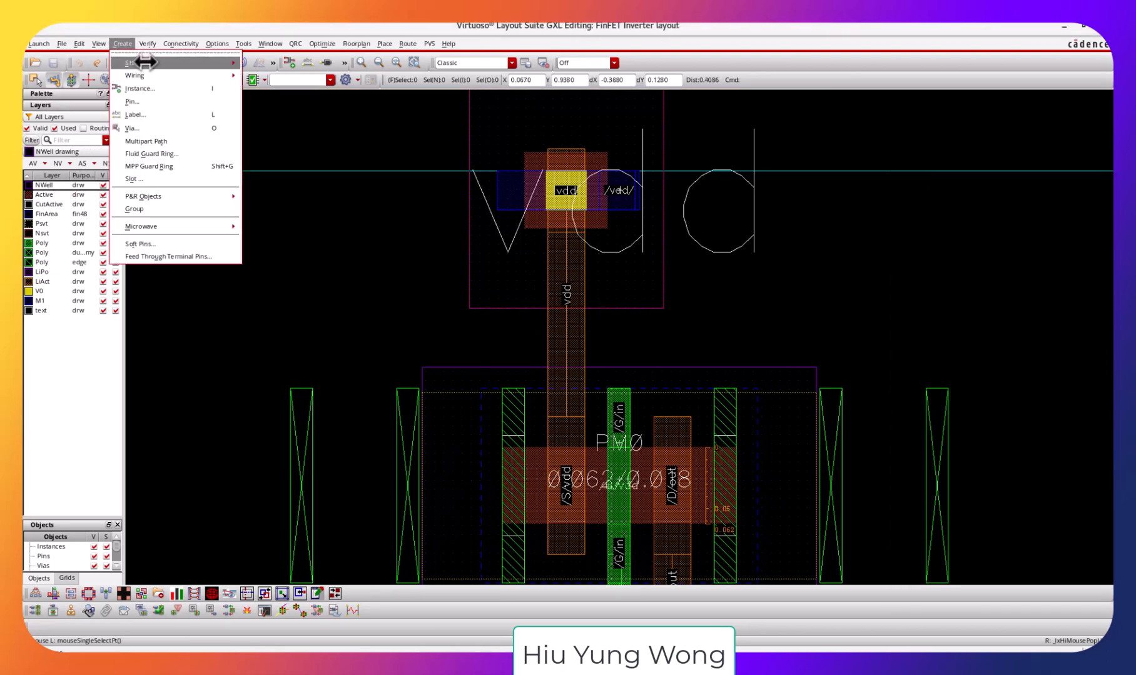
mouse_move(150, 75)
left_click(263, 70)
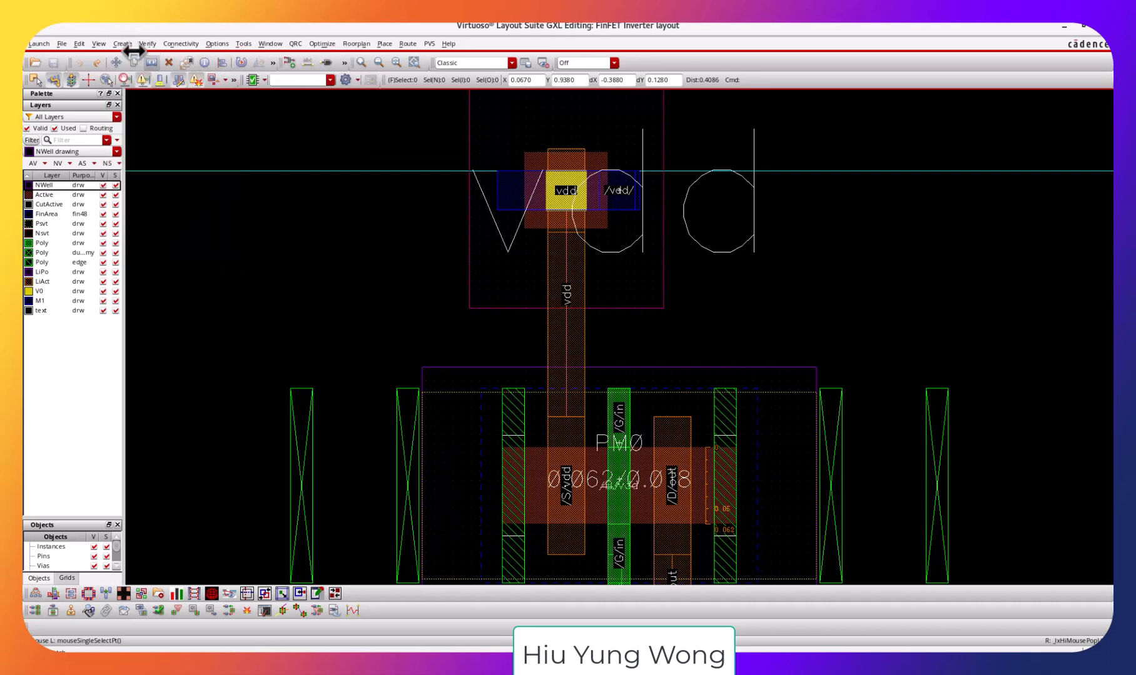
left_click(123, 43)
mouse_move(149, 63)
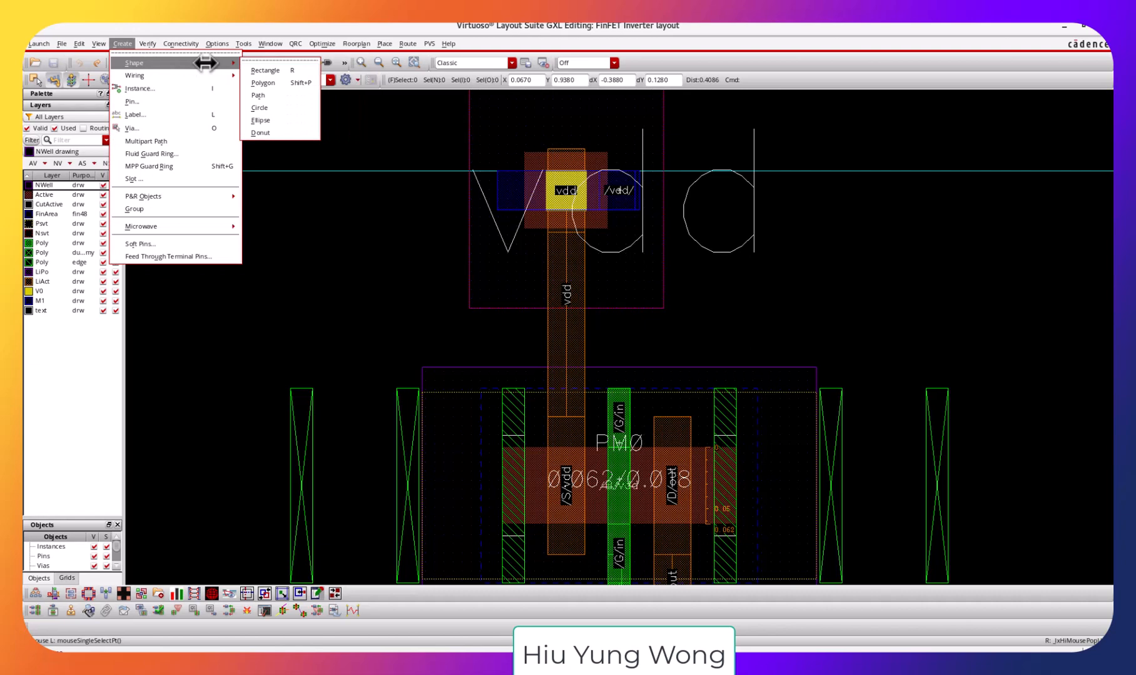
left_click(269, 65)
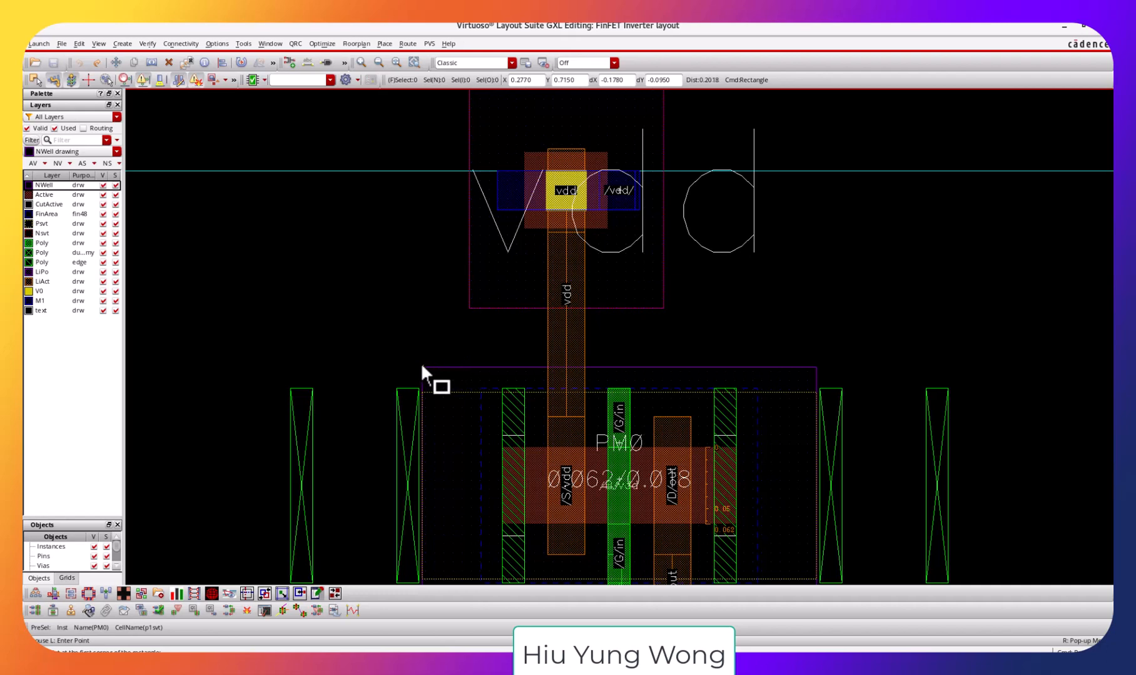
key("ctrl+z")
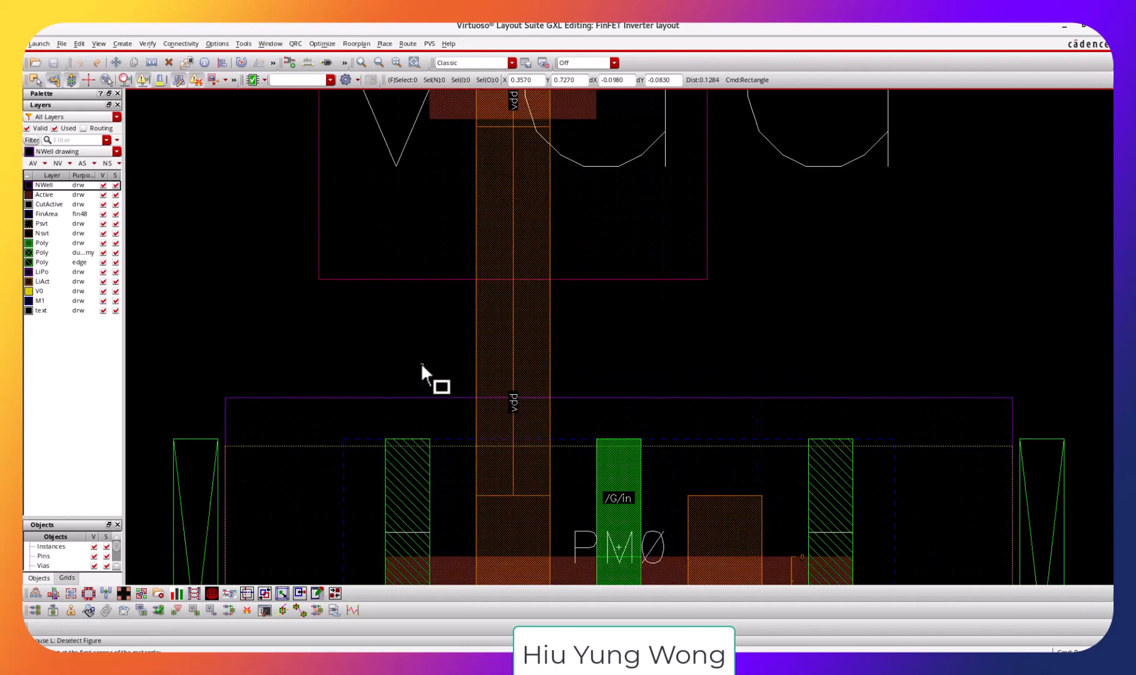
left_click(224, 396)
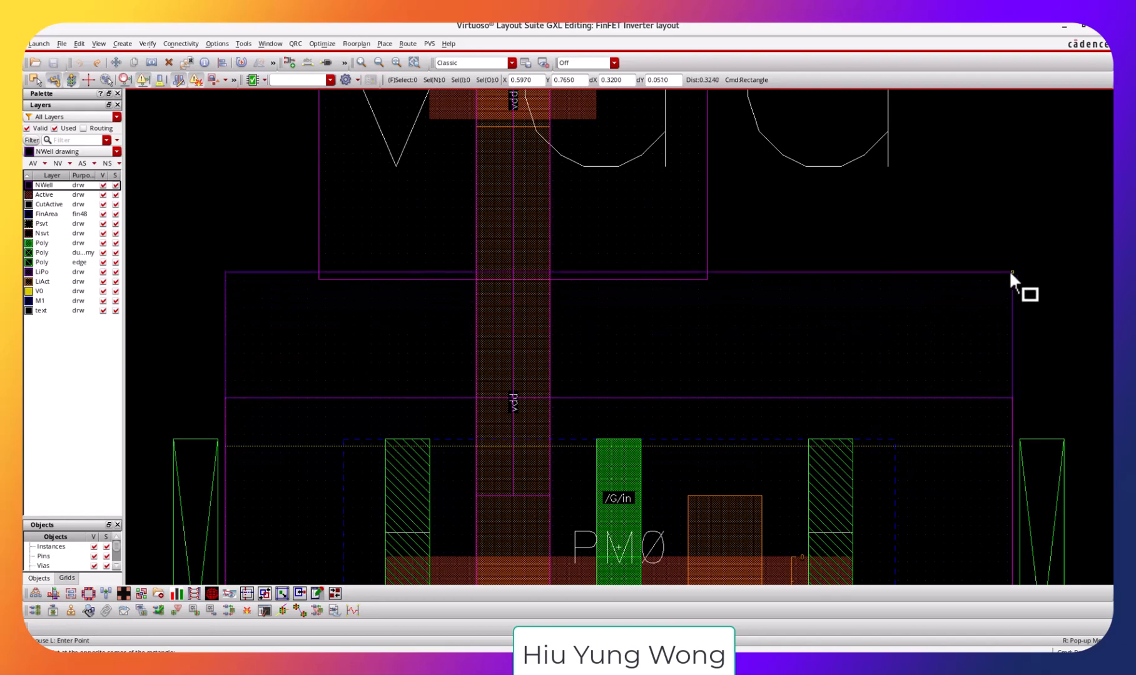
left_click(1011, 272)
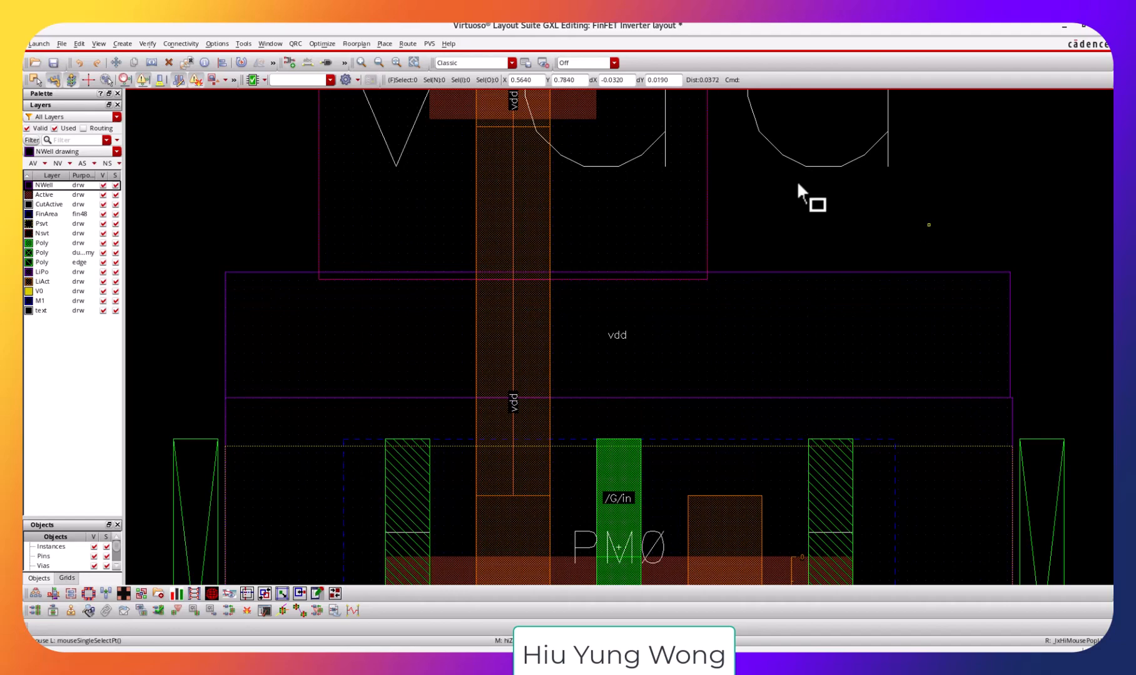
key("Escape")
left_click(54, 62)
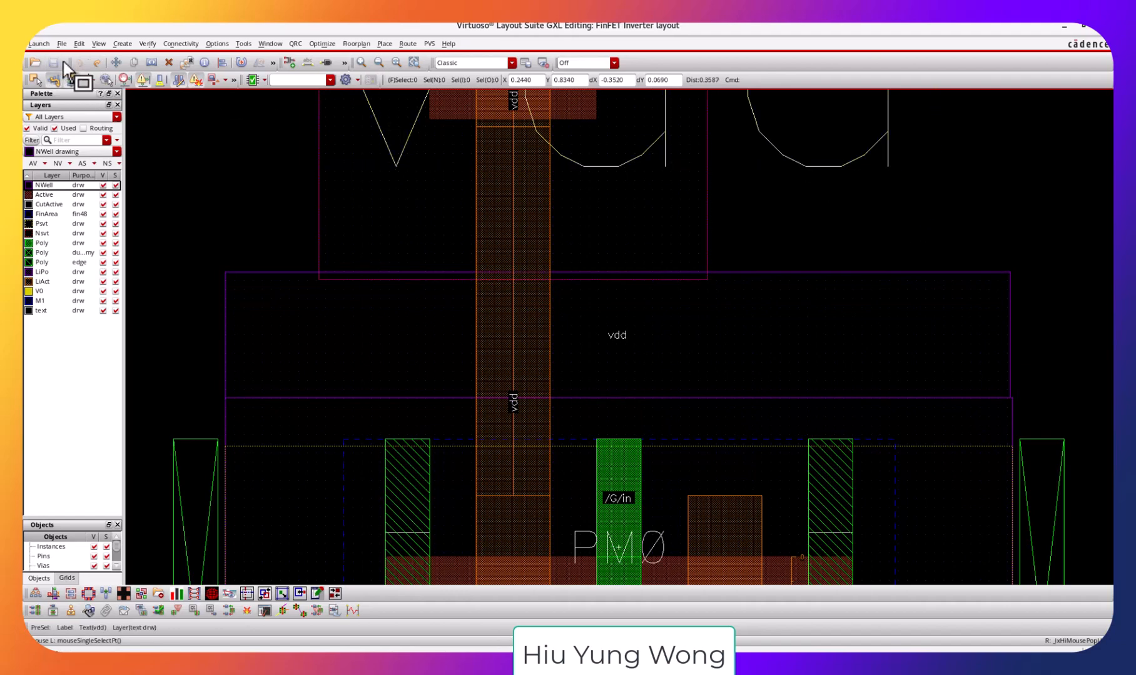
key("ctrl+z")
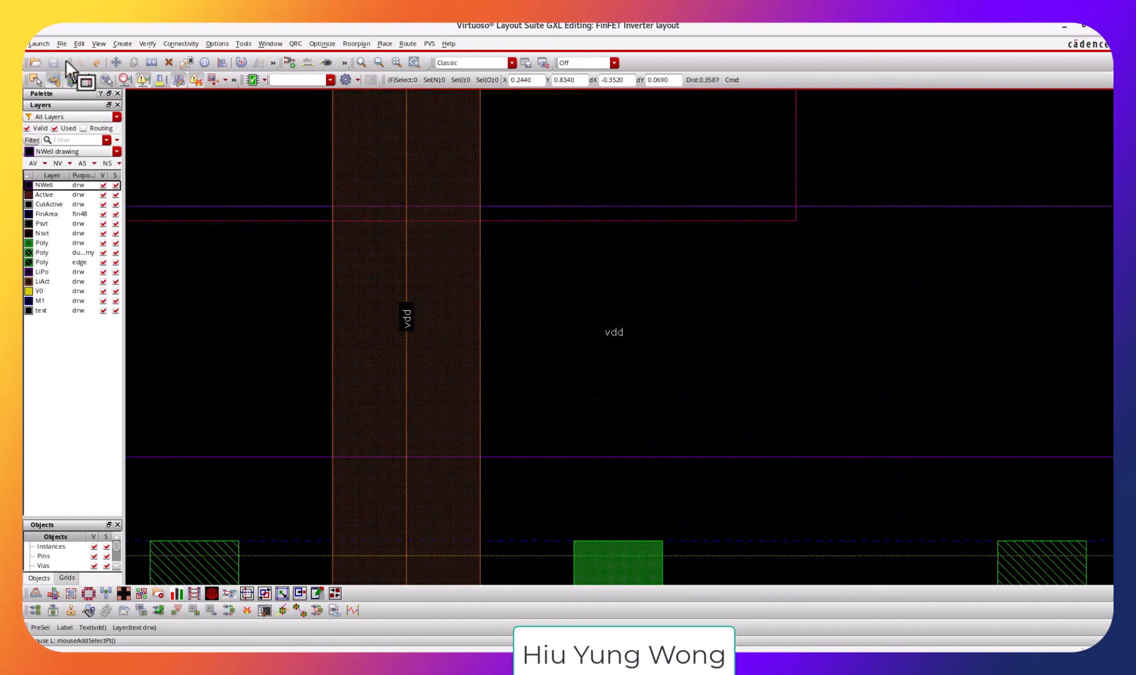
Rerun the PVS DRC on the saved inverter layout.
key("shift+z")
key("shift+z")
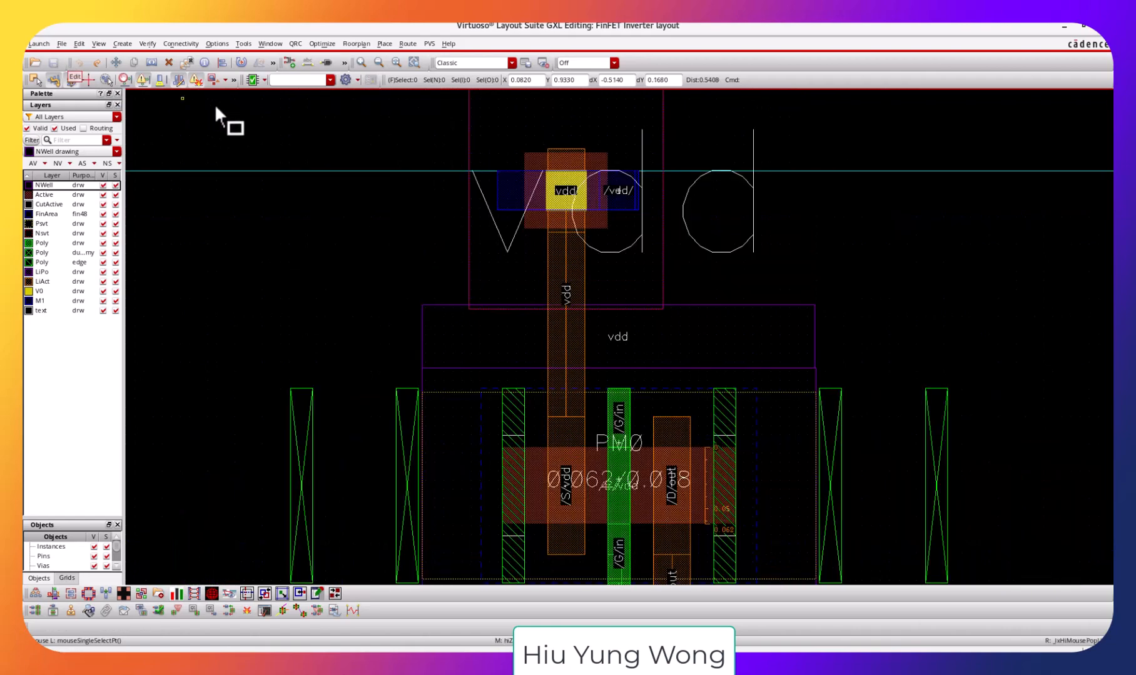
scroll(389, 223, "up", 1, "ctrl")
scroll(389, 223, "down", 2, "ctrl")
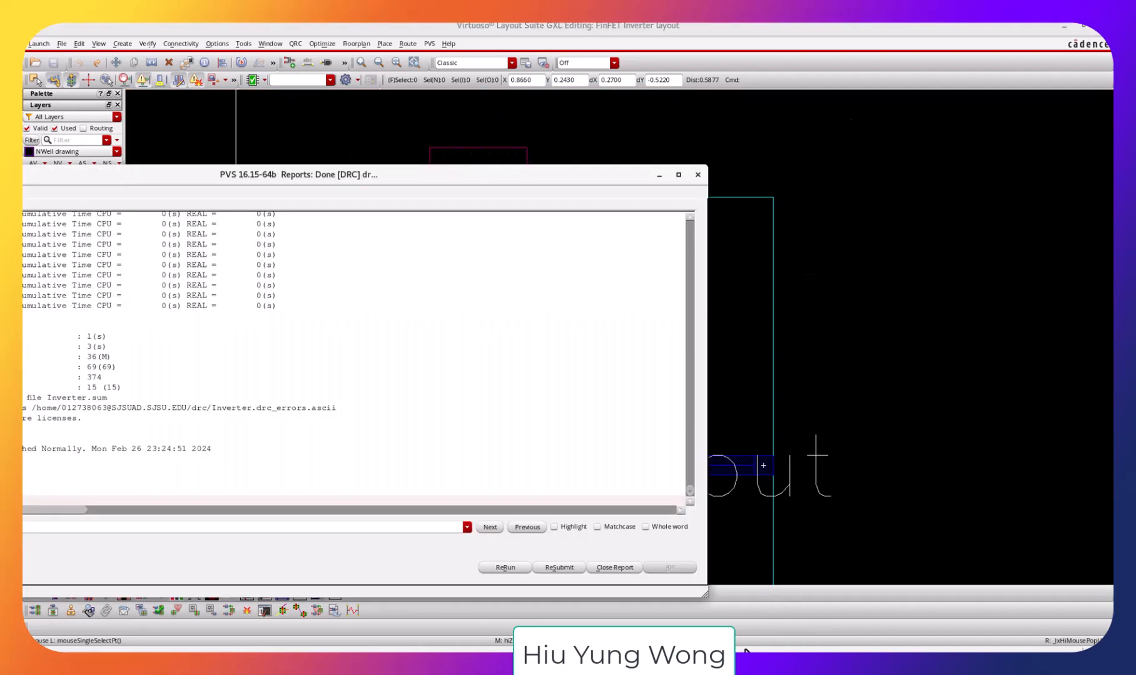
left_click(506, 567)
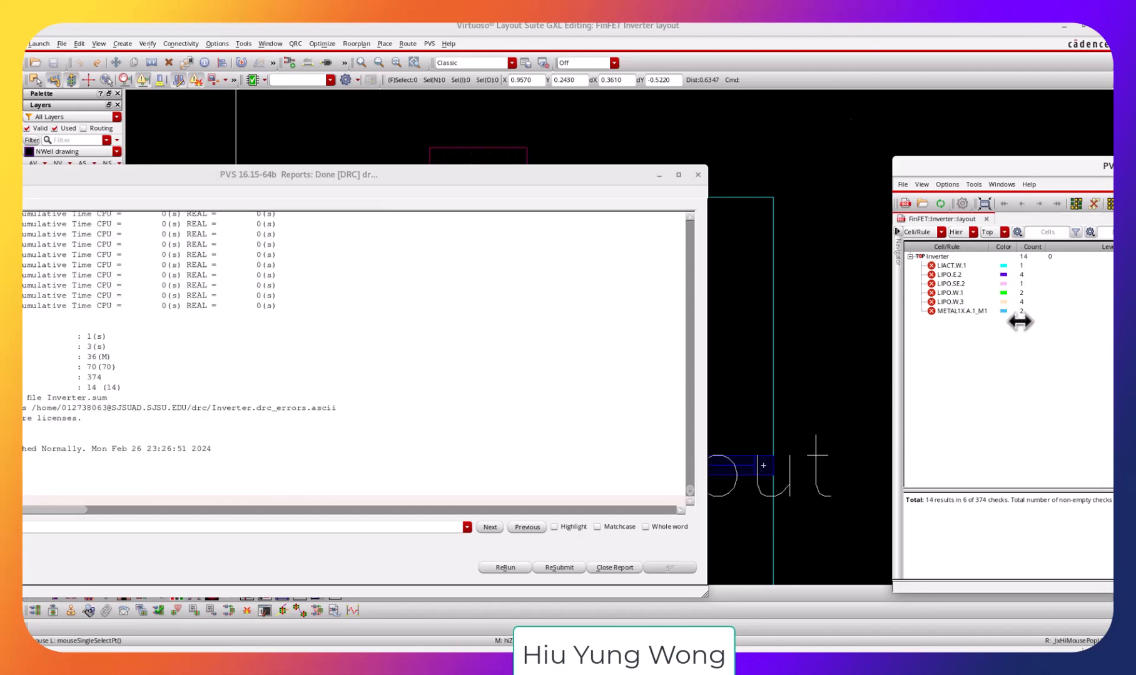
Inspect the METAL1X.A.1_M1 rule in the refreshed DRC results and highlight its first violation in the layout.
left_click(963, 311)
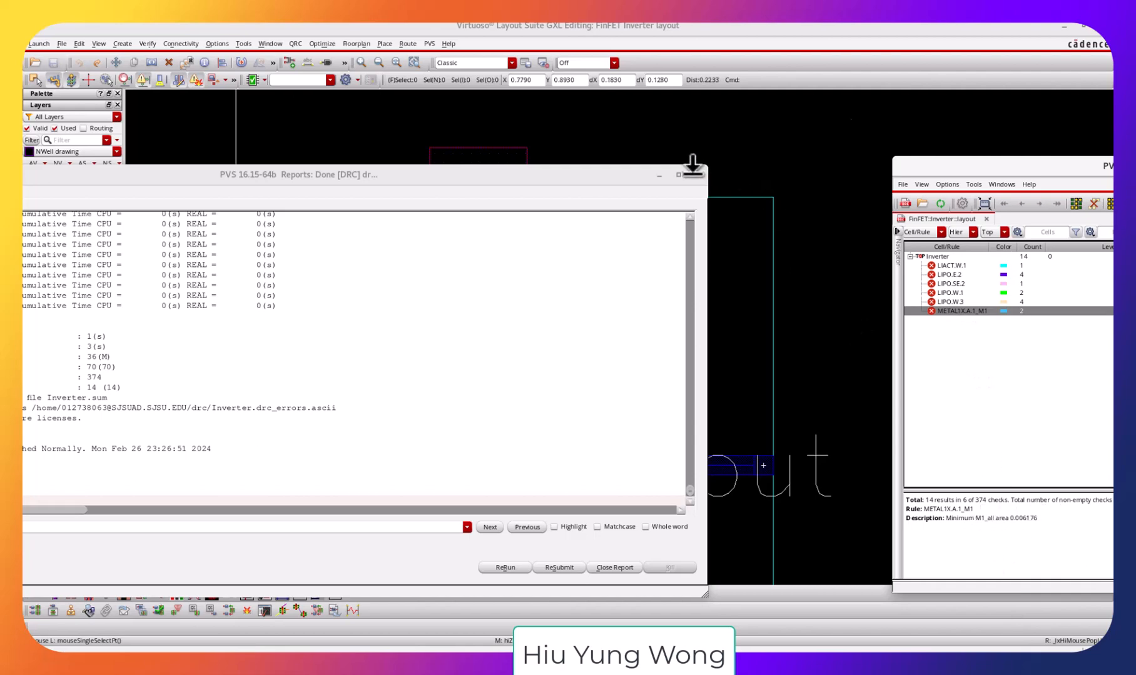
left_click(656, 169)
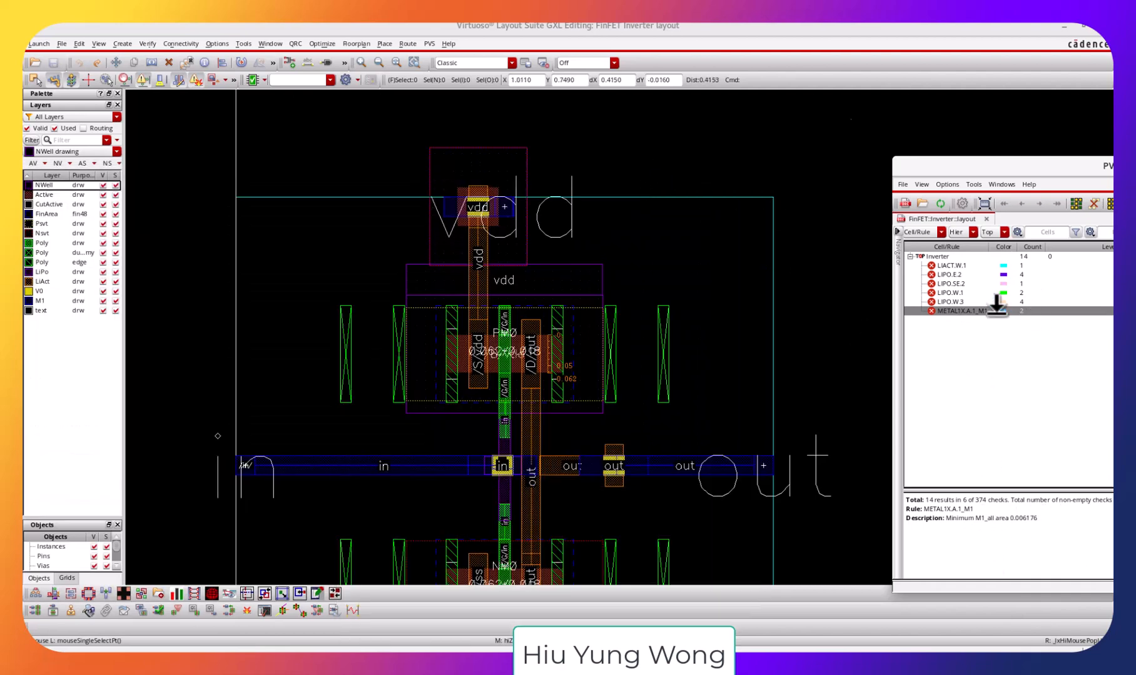
left_click_drag(1032, 132, 769, 132)
left_click(997, 232)
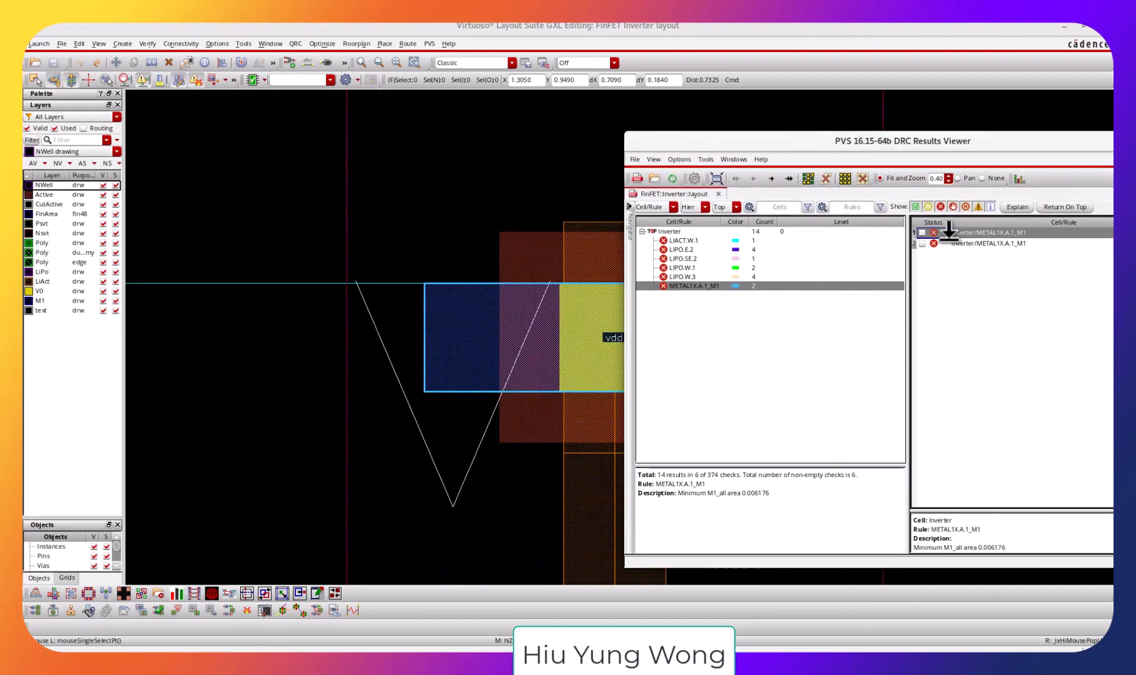
Move the DRC results away from the vdd tap and clear the METAL1X.A.1_M1 violation highlight.
left_click_drag(860, 150, 976, 420)
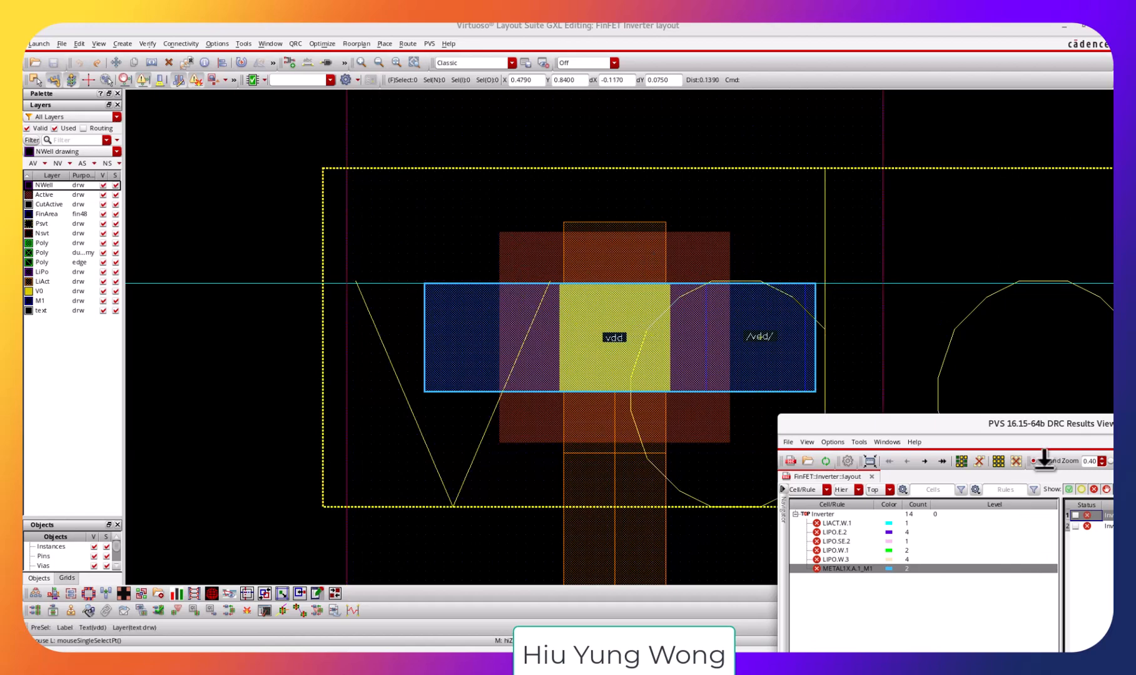
left_click_drag(1000, 420, 1025, 174)
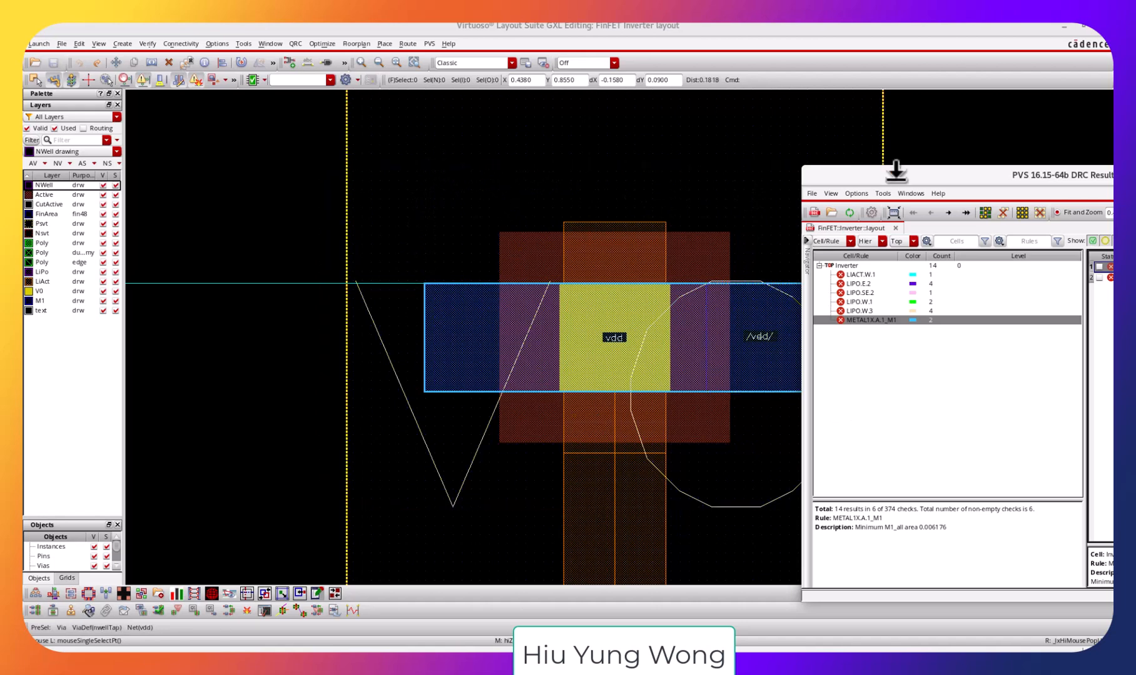
left_click_drag(899, 176, 890, 241)
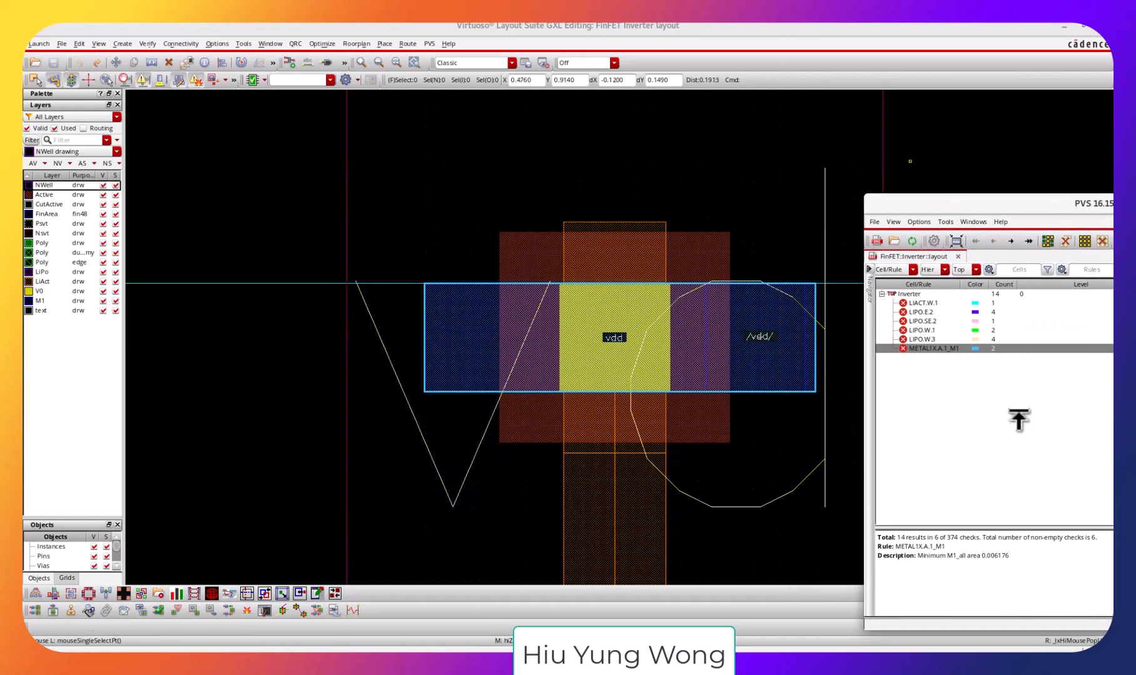
left_click(928, 403)
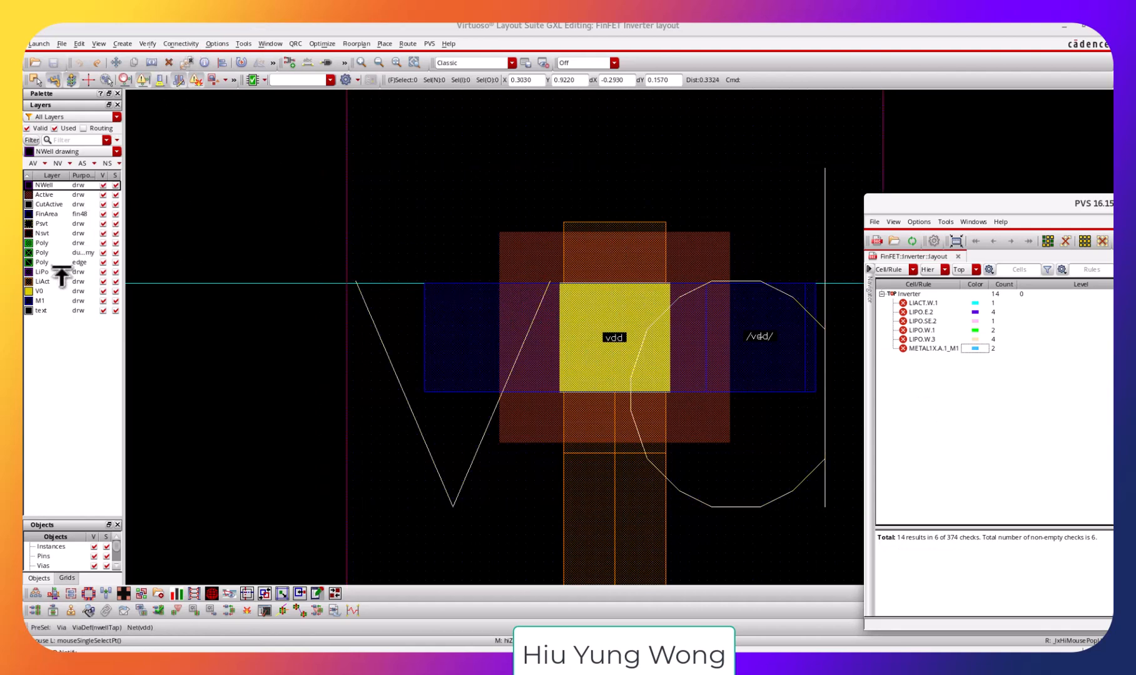
Draw a 0.032 µm wide M1 wire extending the vdd tap's metal about 0.14 µm to the right.
left_click(45, 301)
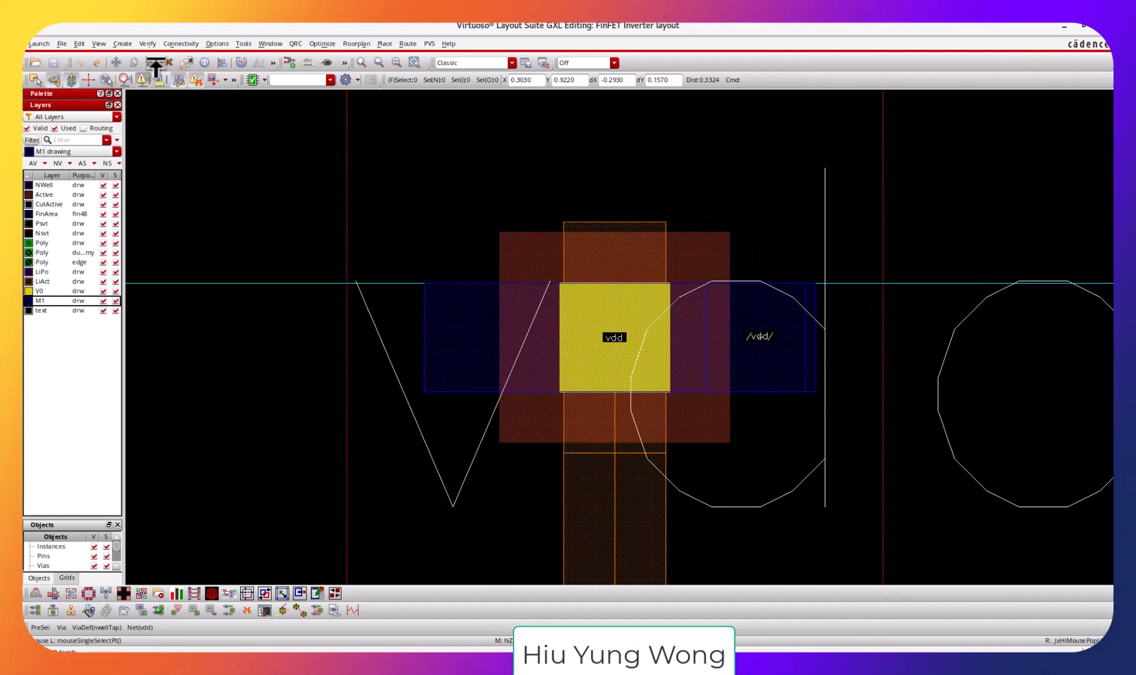
left_click(122, 43)
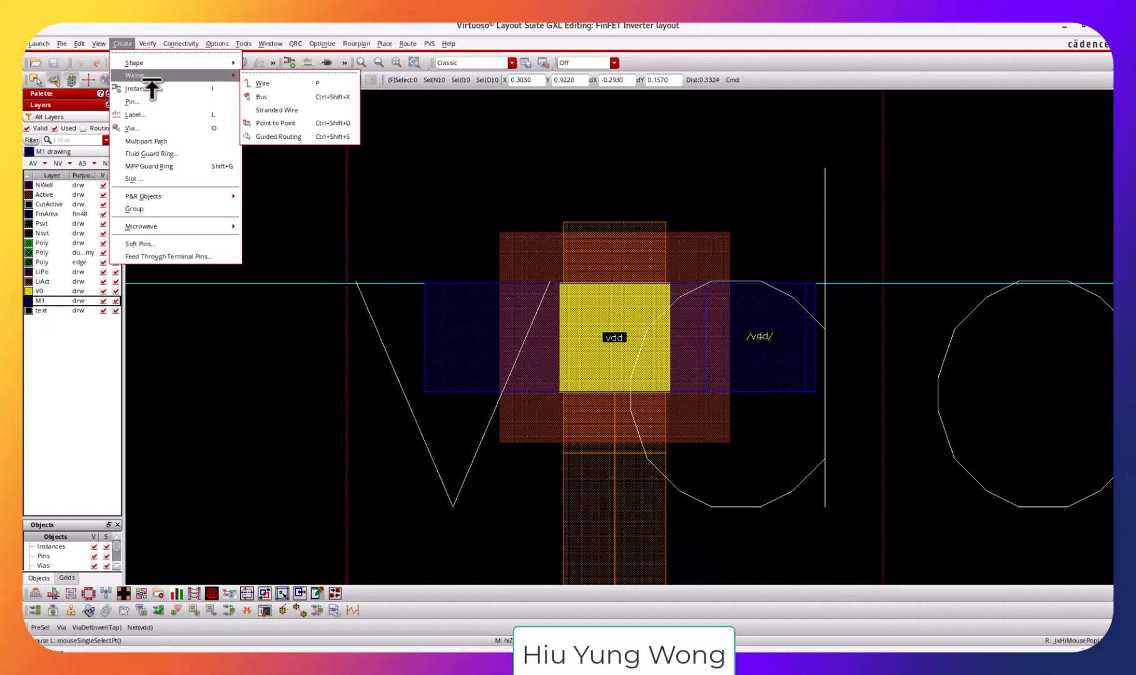
mouse_move(229, 75)
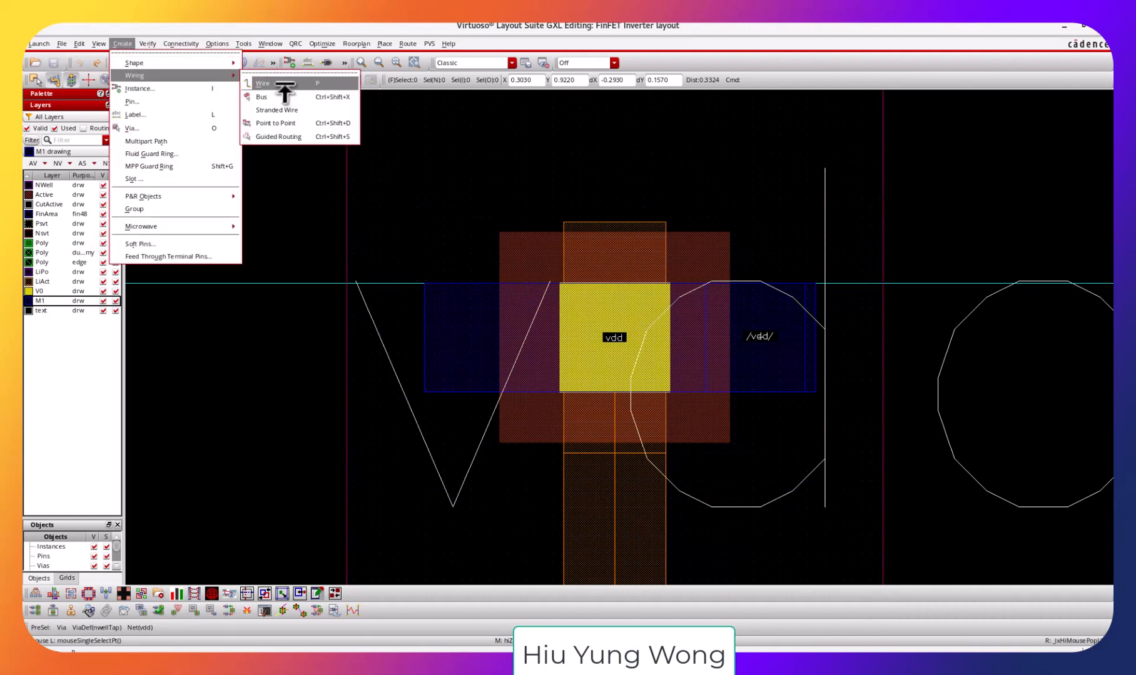
left_click(280, 83)
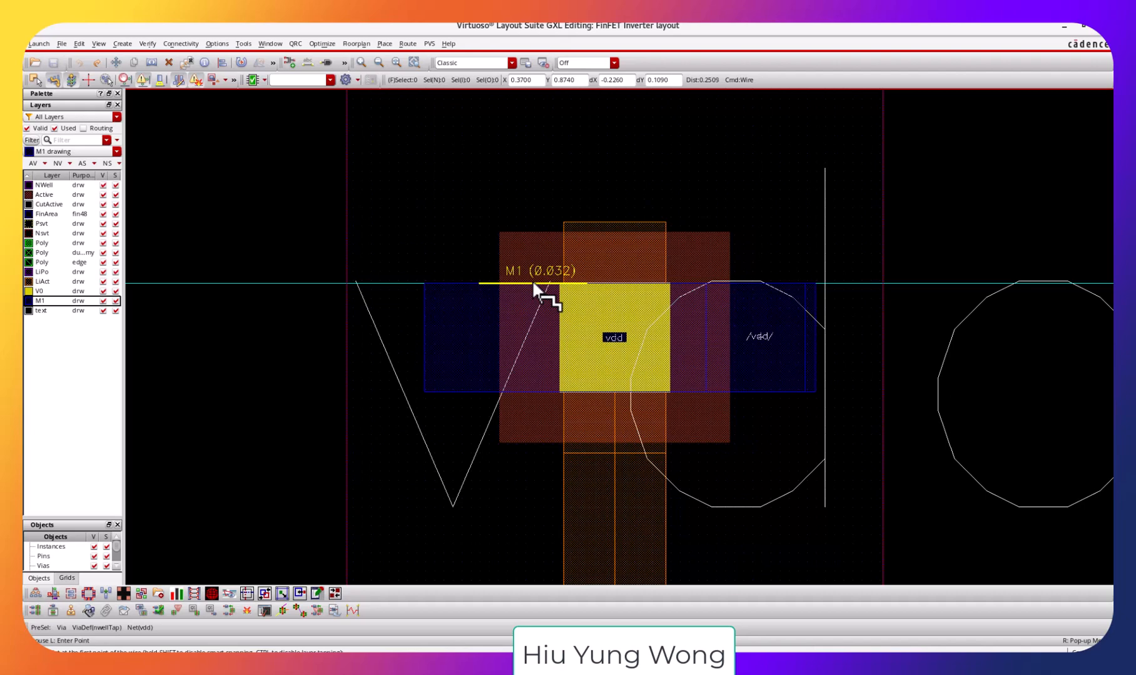
left_click(816, 354)
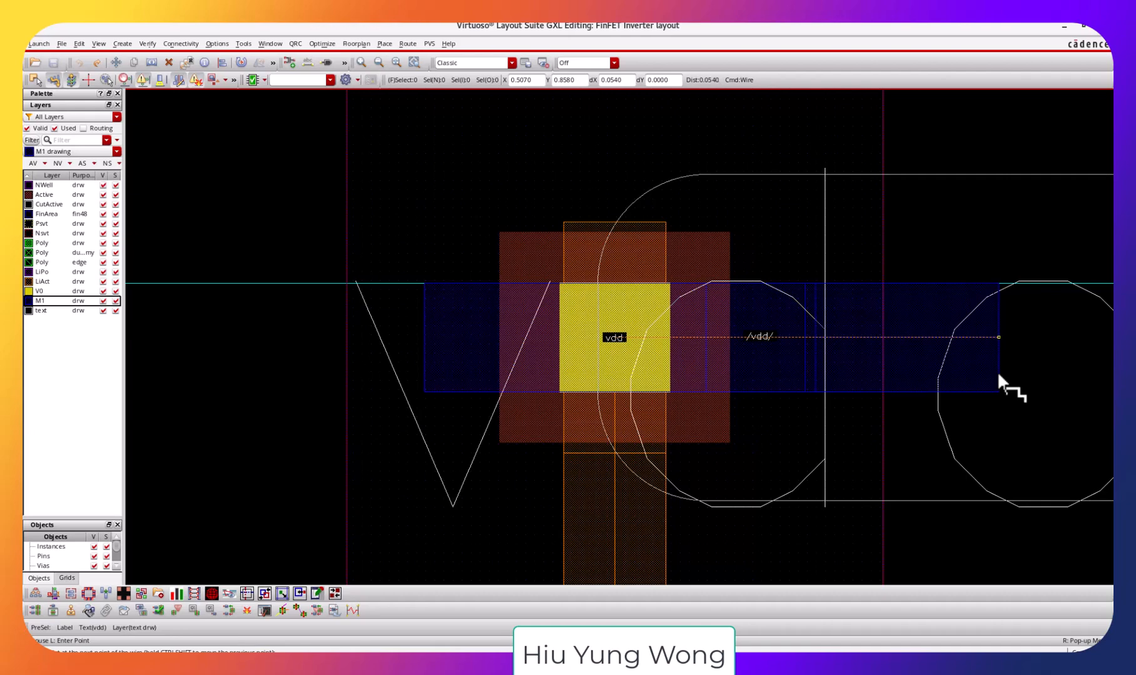
key("Right")
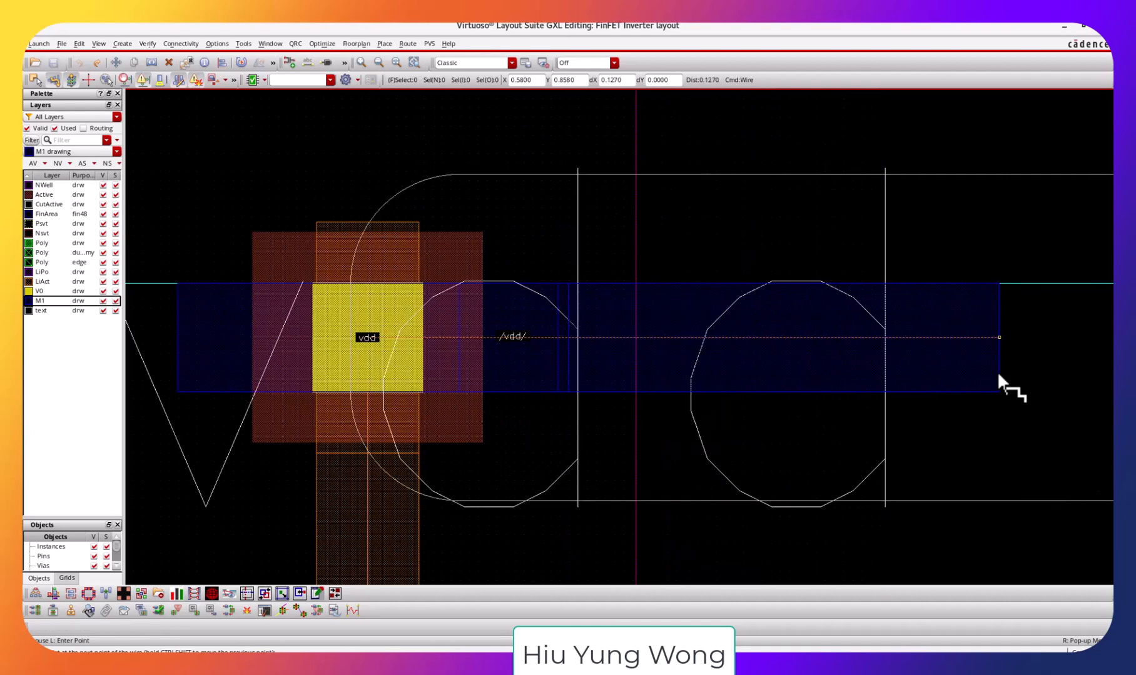
left_click(998, 376)
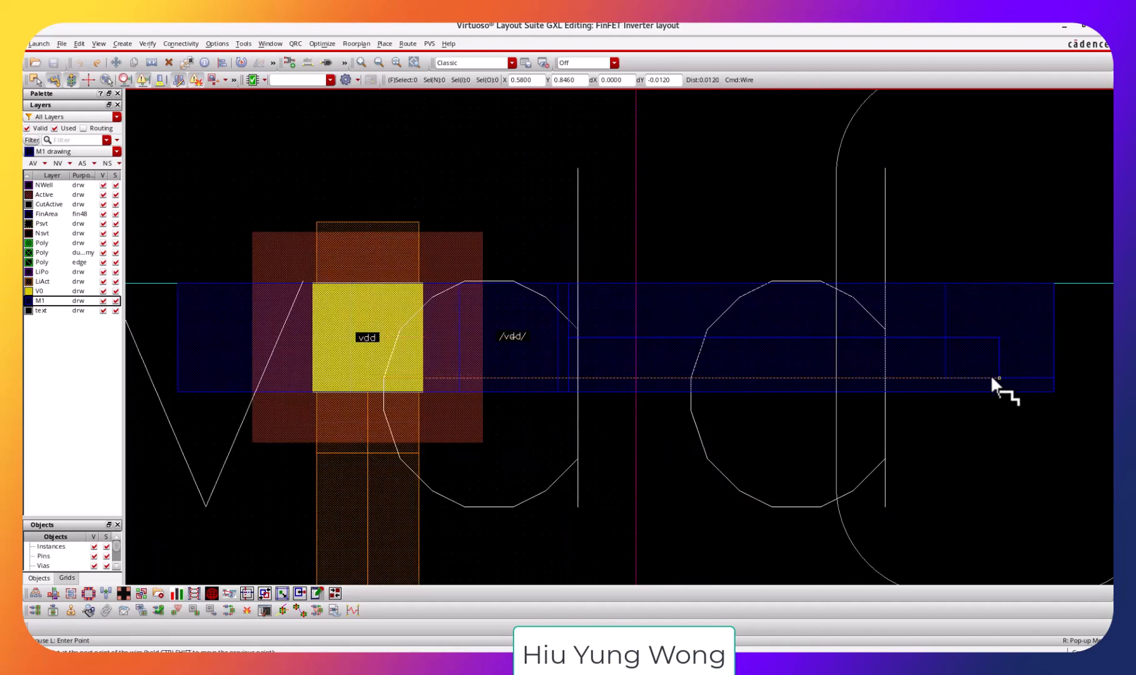
double_click(1040, 360)
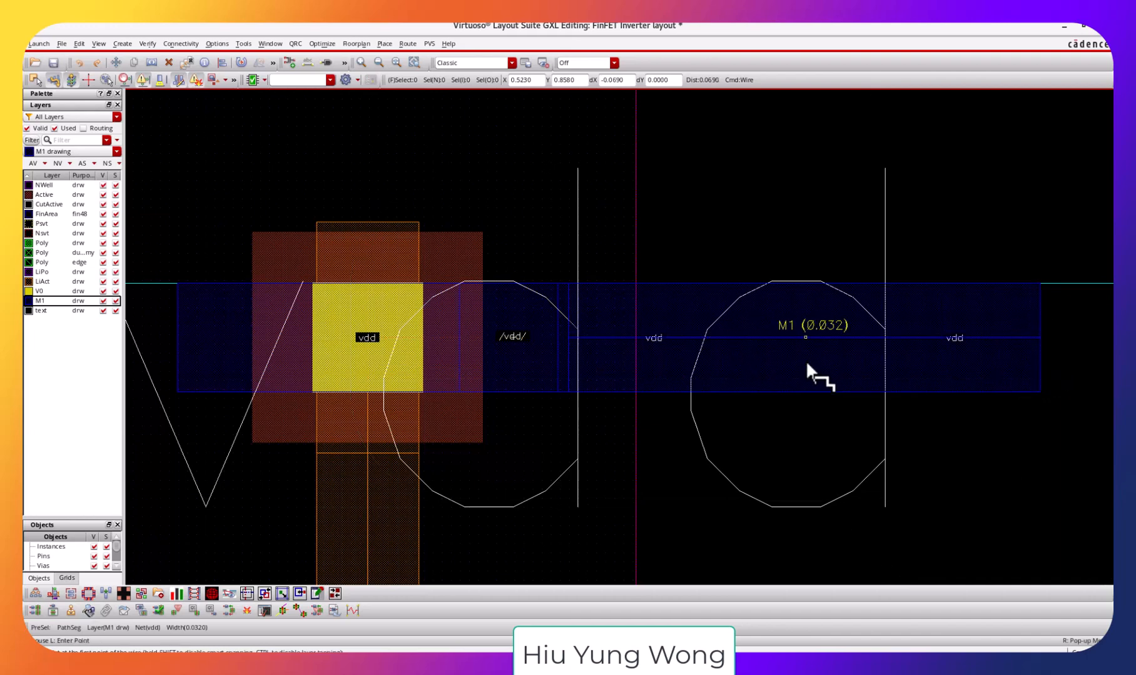
Draw a 0.032 µm wide M1 wire extending the vss tap's metal about 0.125 µm to the right.
scroll(806, 360, "down", 3, "ctrl")
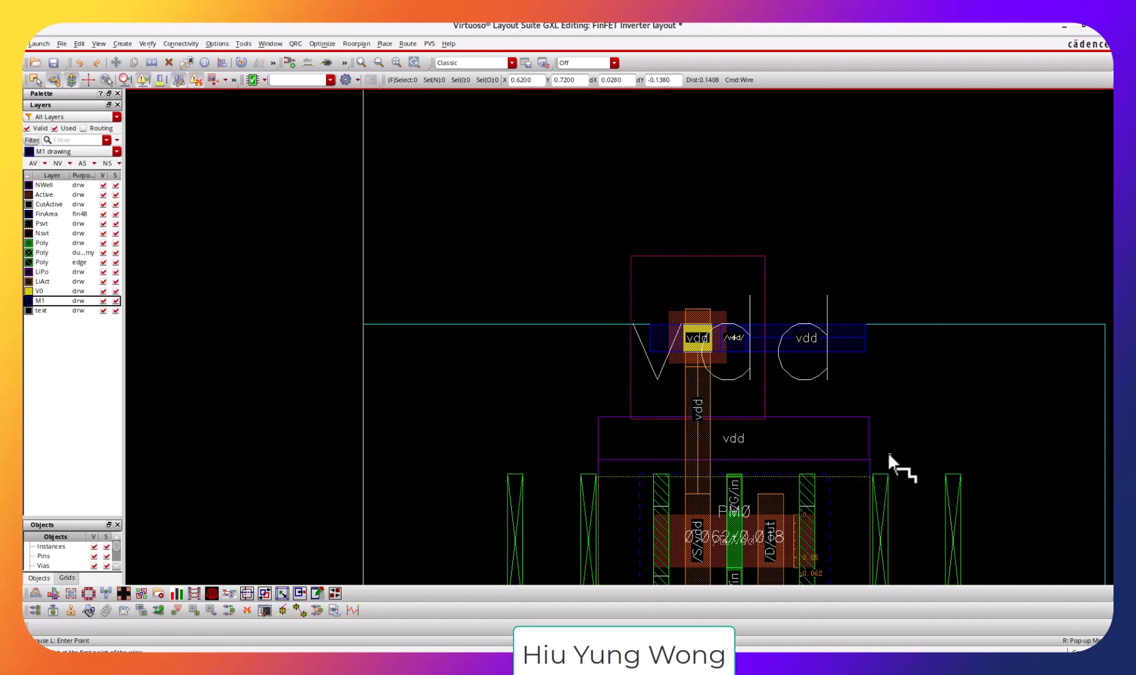
middle_click_drag(887, 452, 807, 147)
middle_click_drag(943, 482, 923, 212)
key("p")
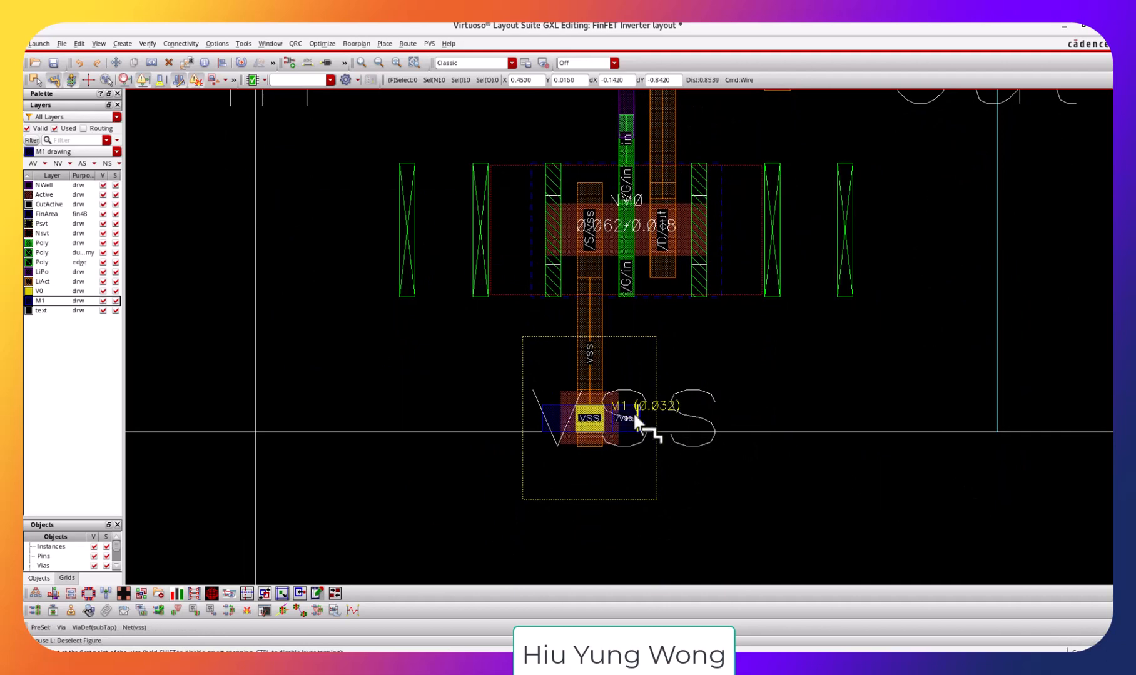
scroll(633, 412, "up", 4, "ctrl")
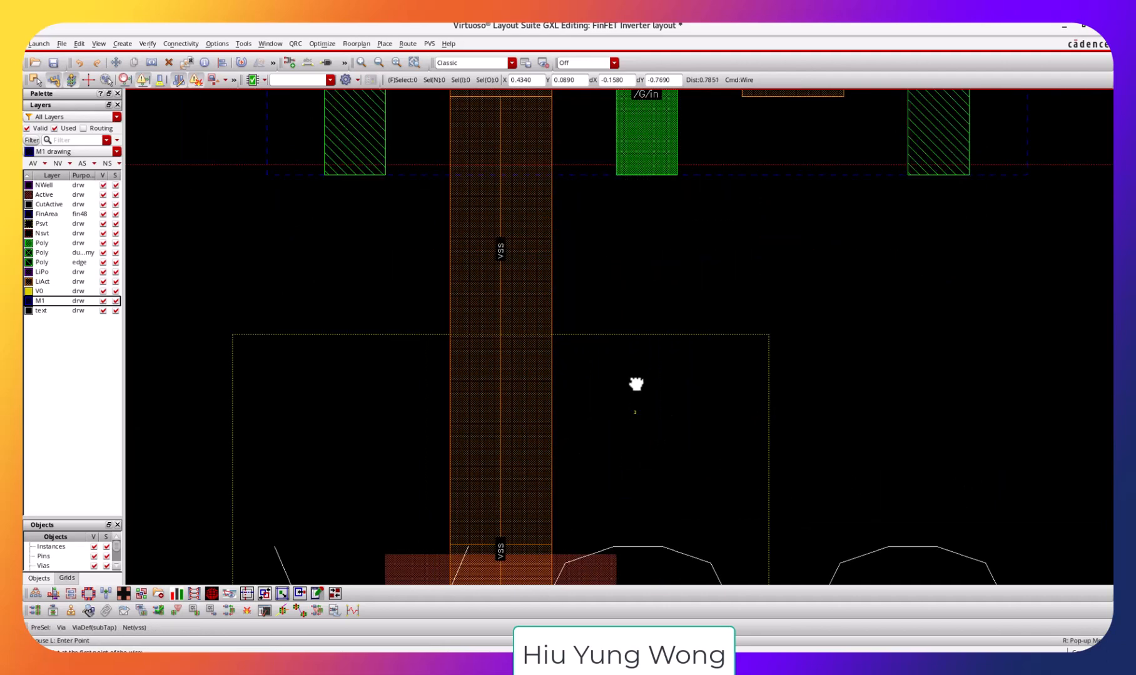
middle_click_drag(633, 386, 613, 178)
key("z")
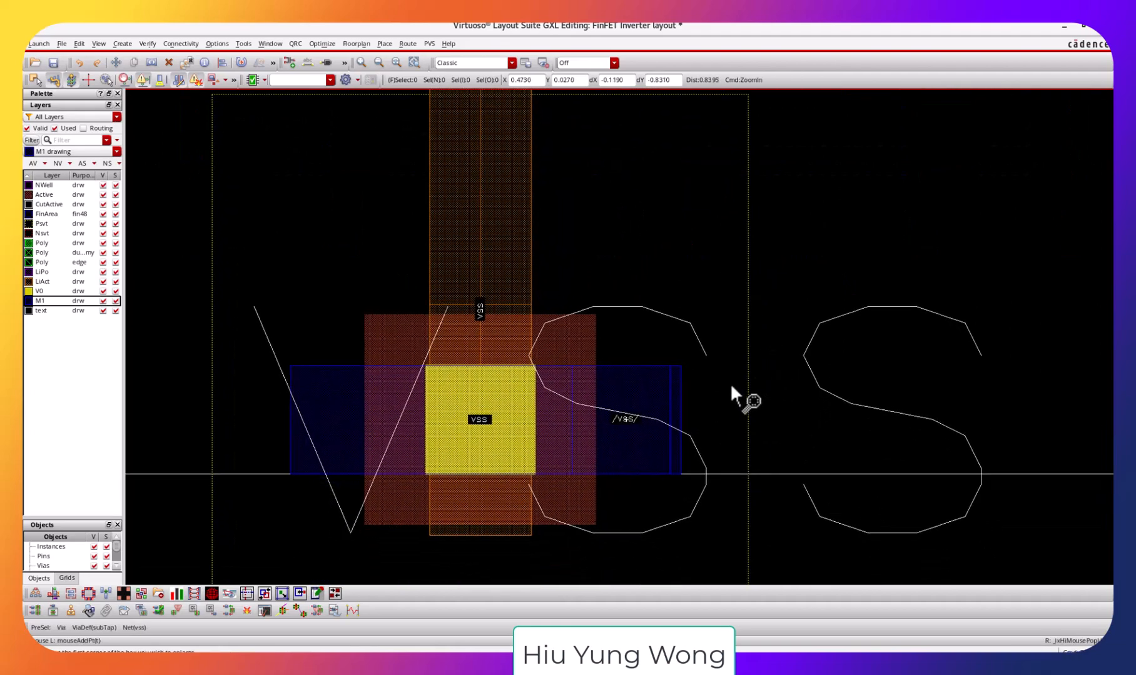
key("ctrl+z")
middle_click_drag(731, 388, 686, 281)
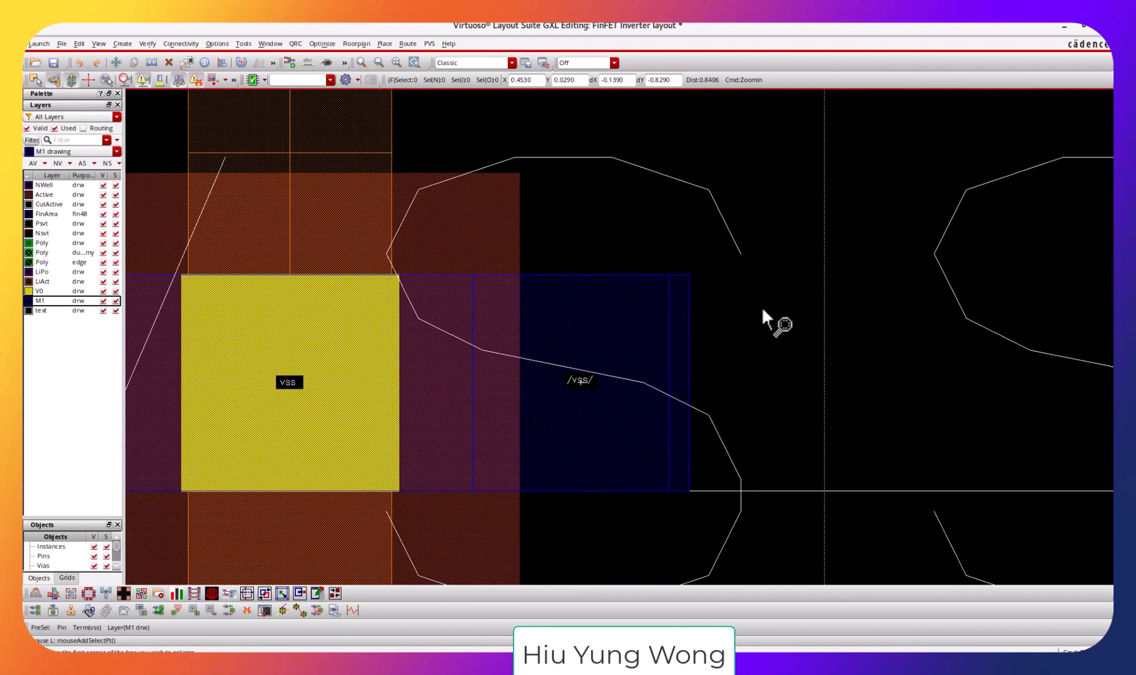
key("shift+z")
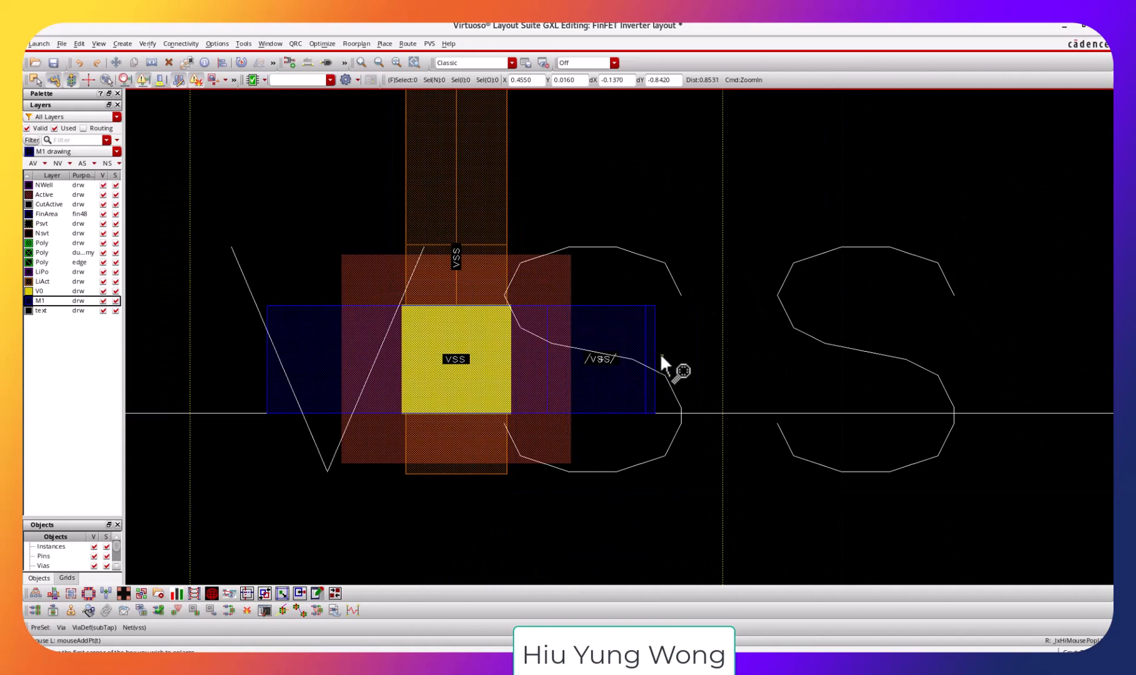
left_click(122, 44)
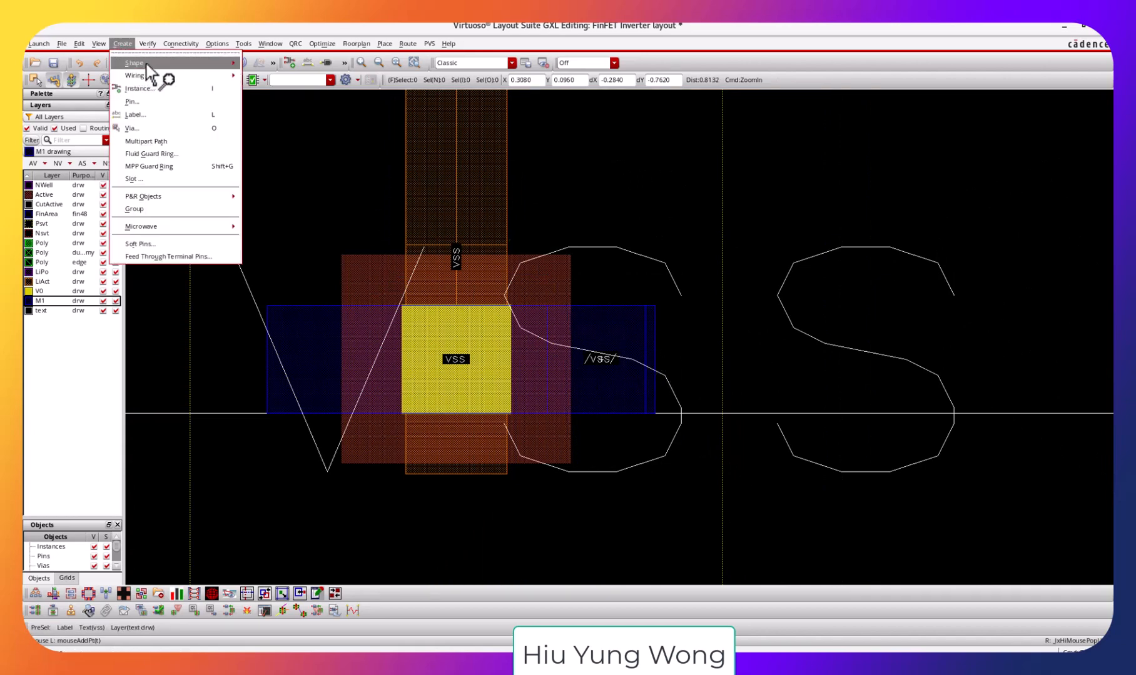
mouse_move(164, 75)
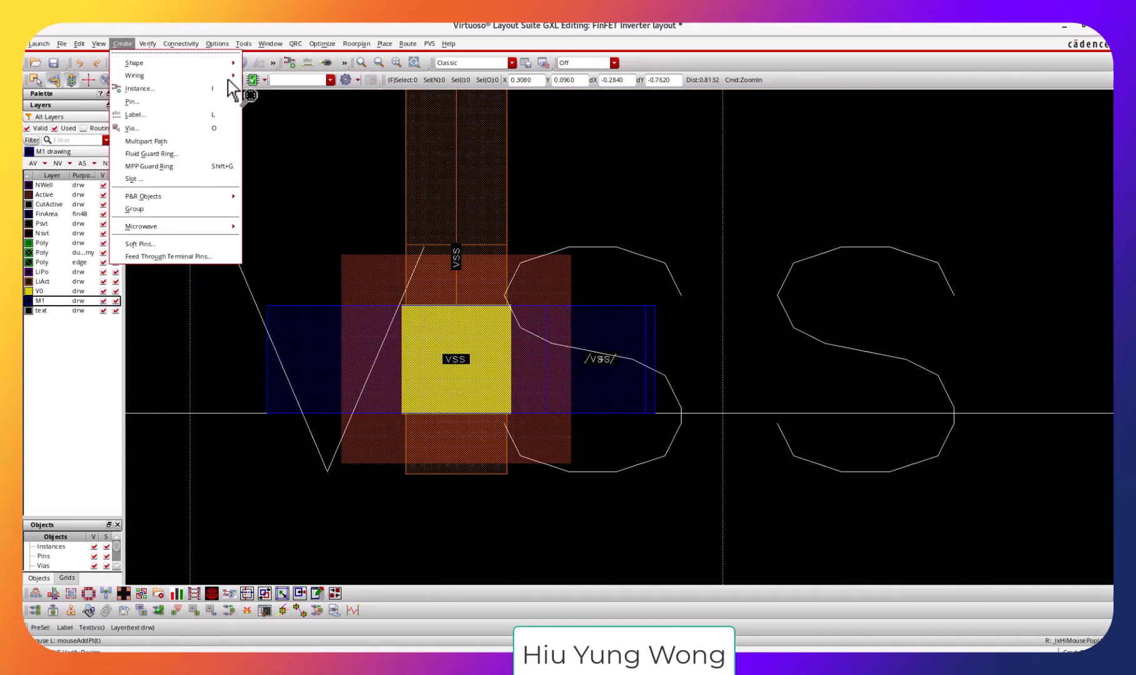
left_click(263, 85)
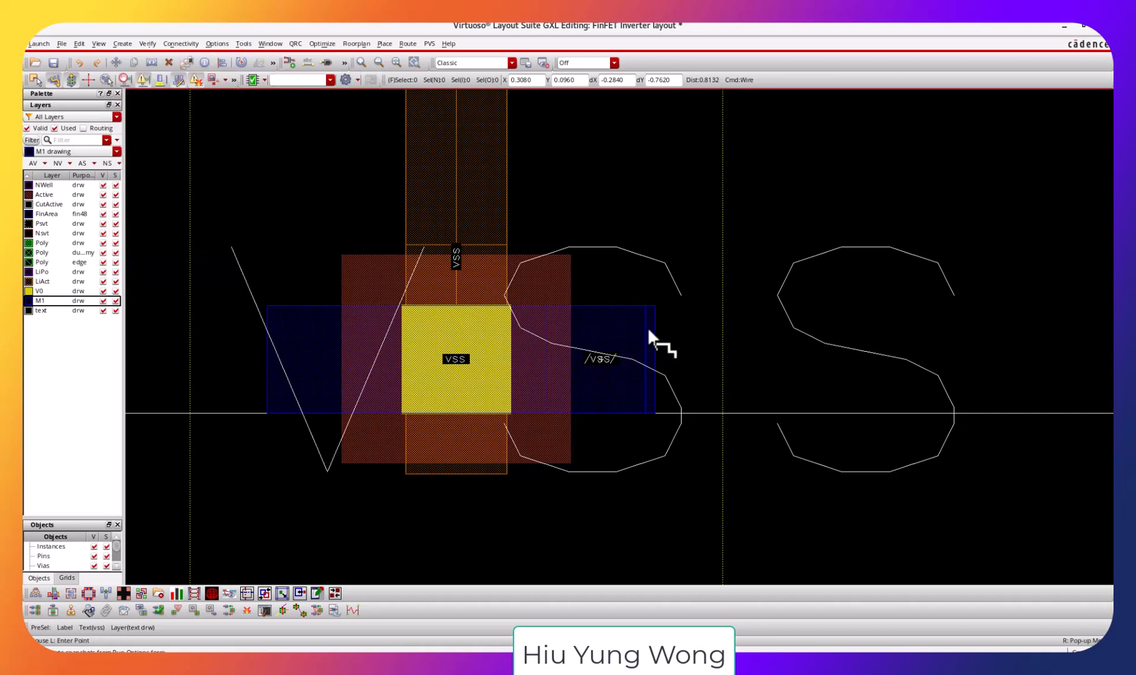
left_click(734, 356)
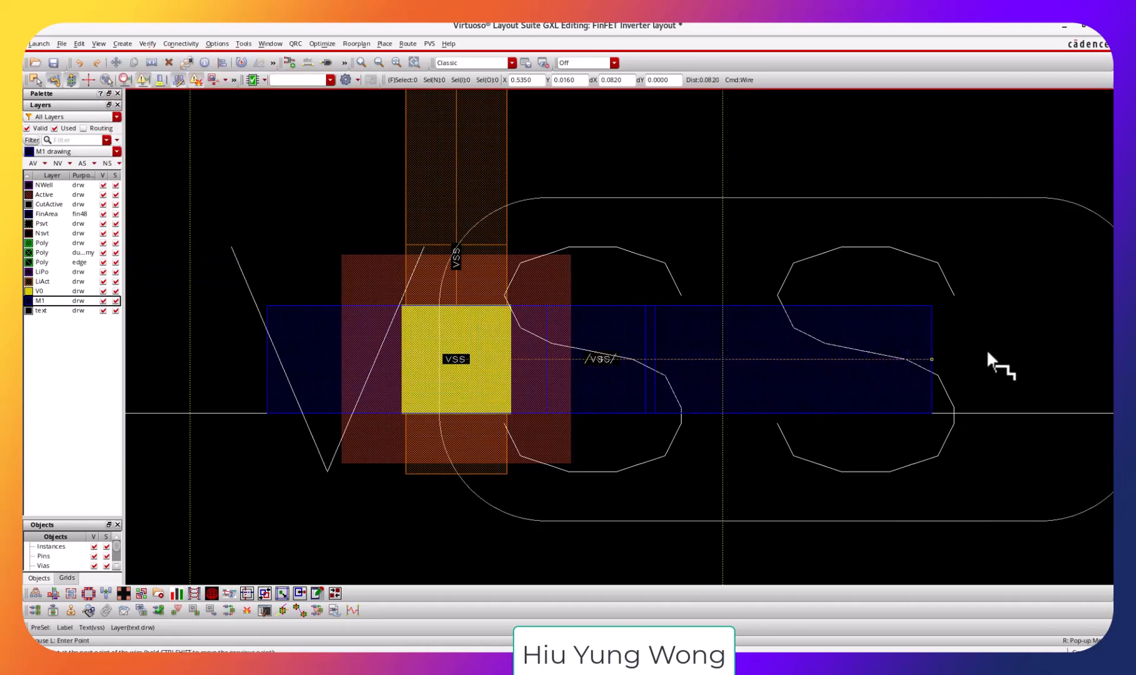
double_click(1073, 355)
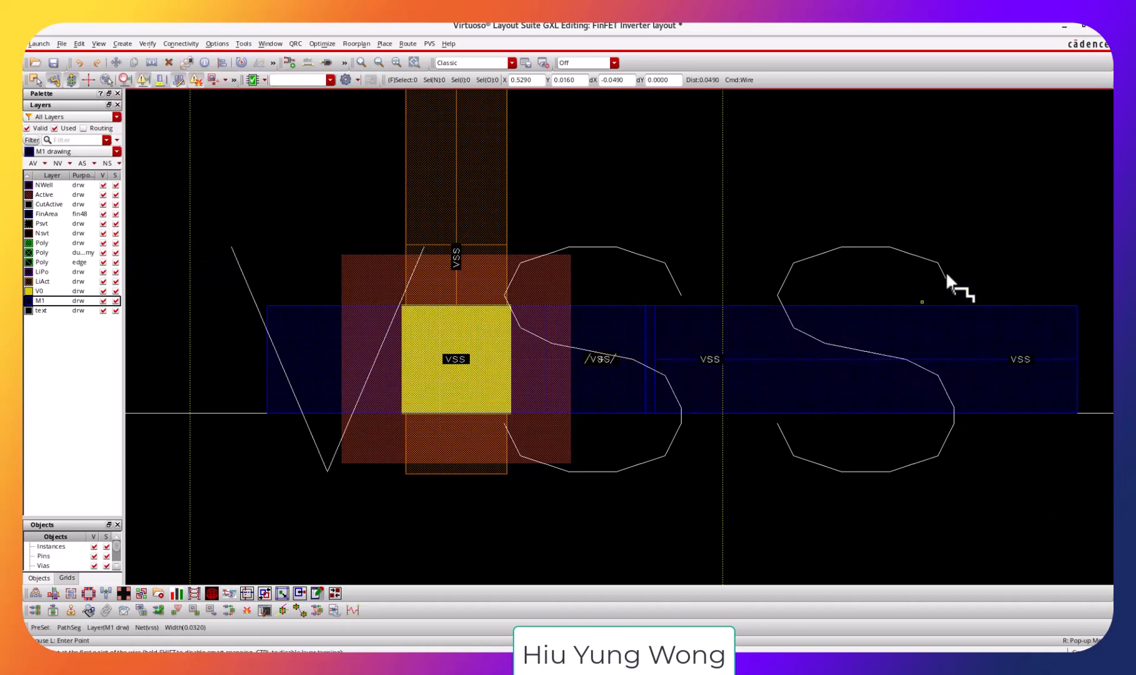
key("Escape")
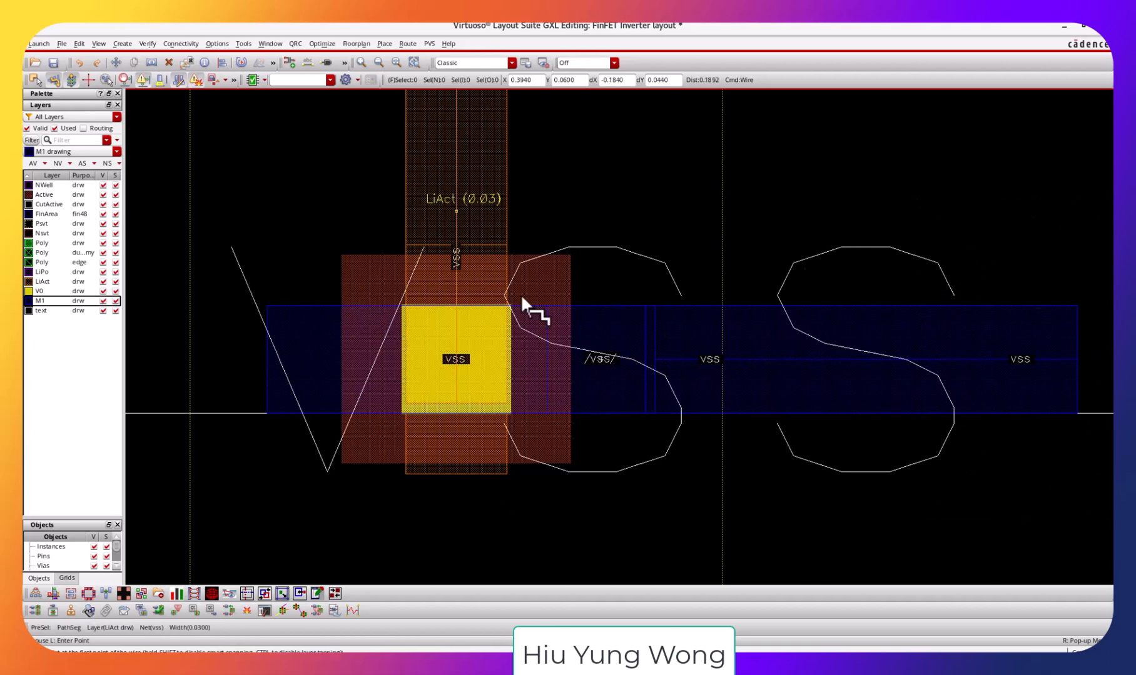
left_click(573, 283)
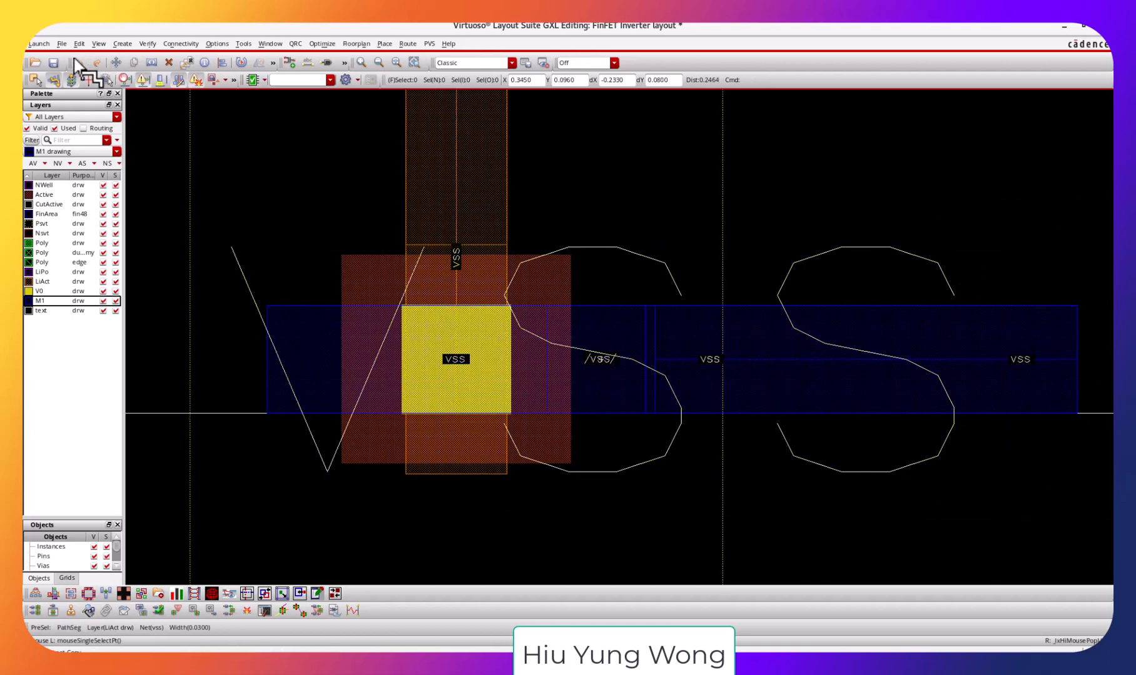
Save the layout with the extended M1 wires and rerun the PVS DRC.
left_click(54, 63)
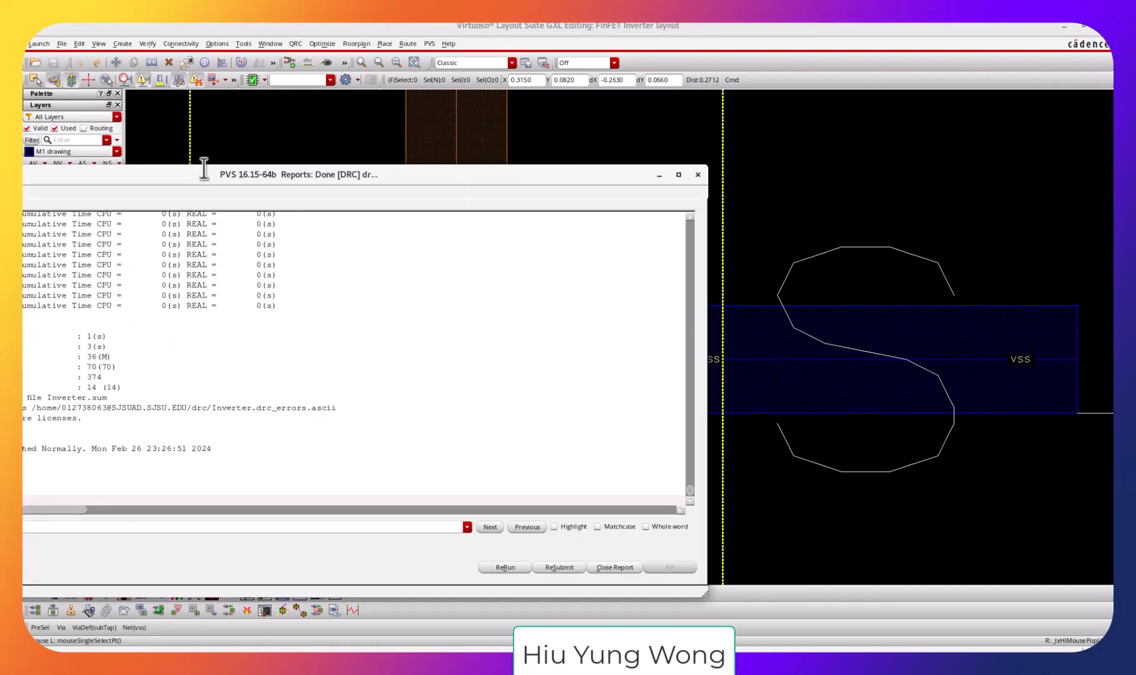
left_click_drag(204, 168, 244, 114)
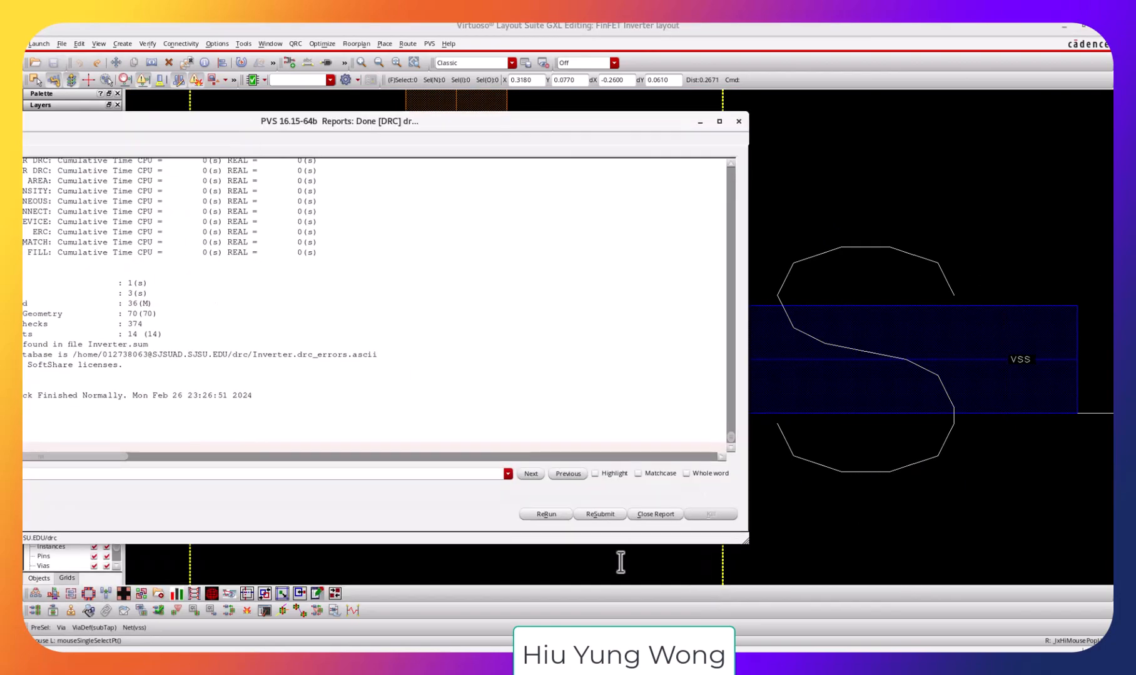
left_click(546, 514)
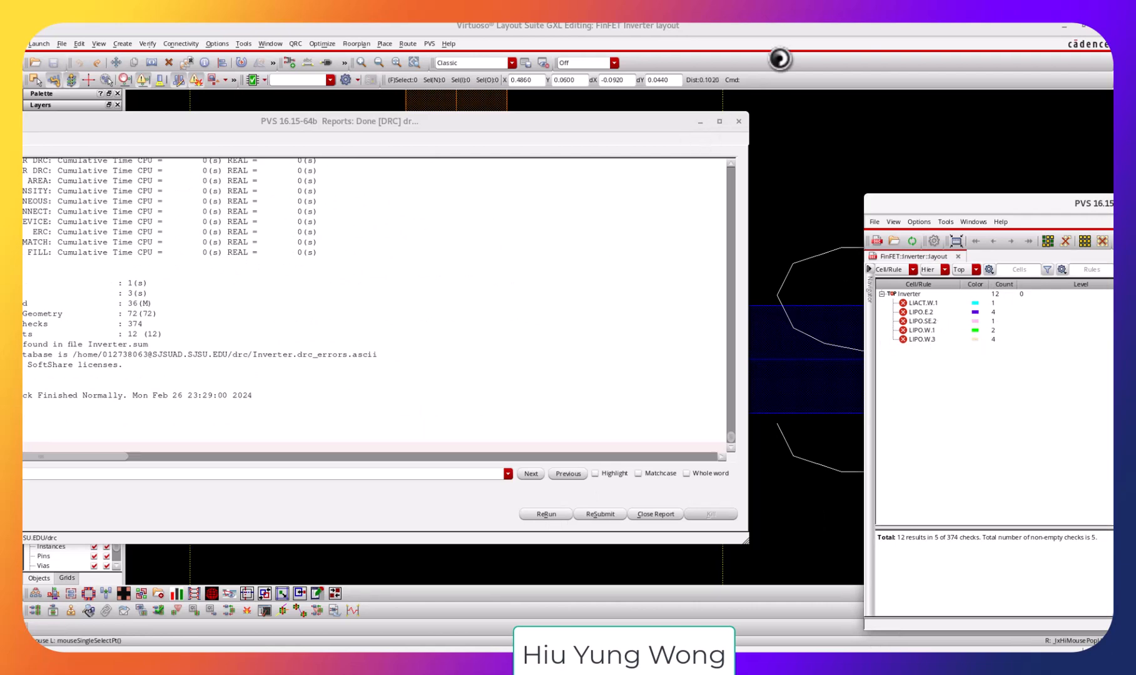
Highlight the first LIPO.W.3 violation in the layout and move the DRC report and results windows out of the way.
left_click(924, 339)
left_click_drag(951, 195, 720, 132)
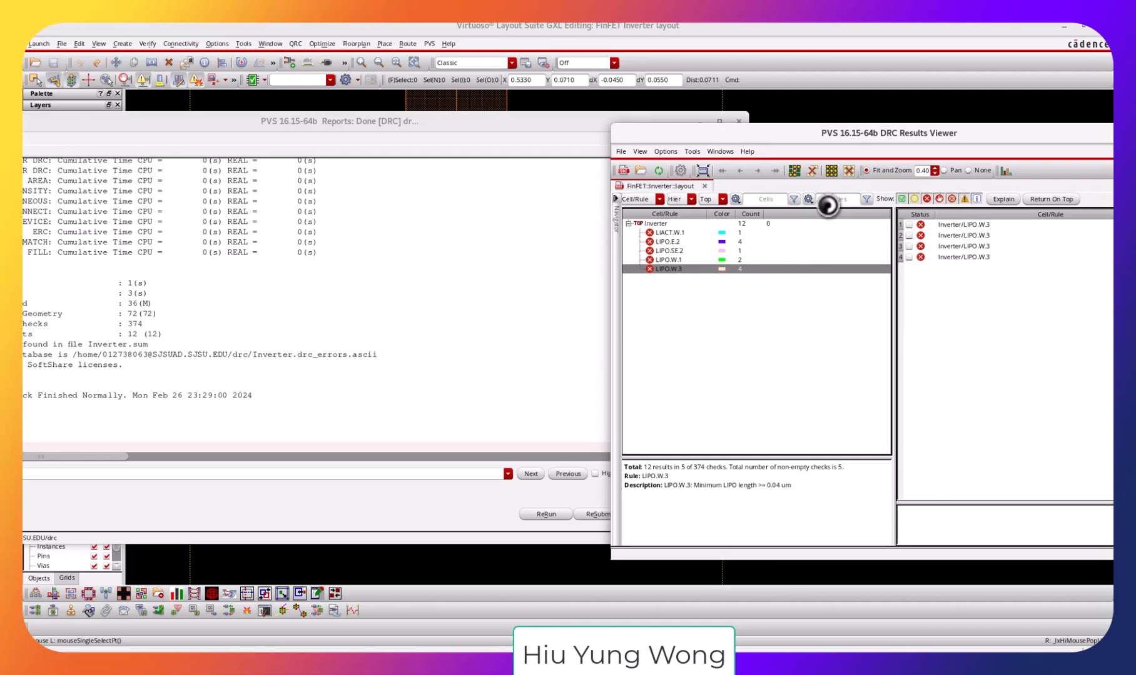
left_click_drag(542, 121, 450, 518)
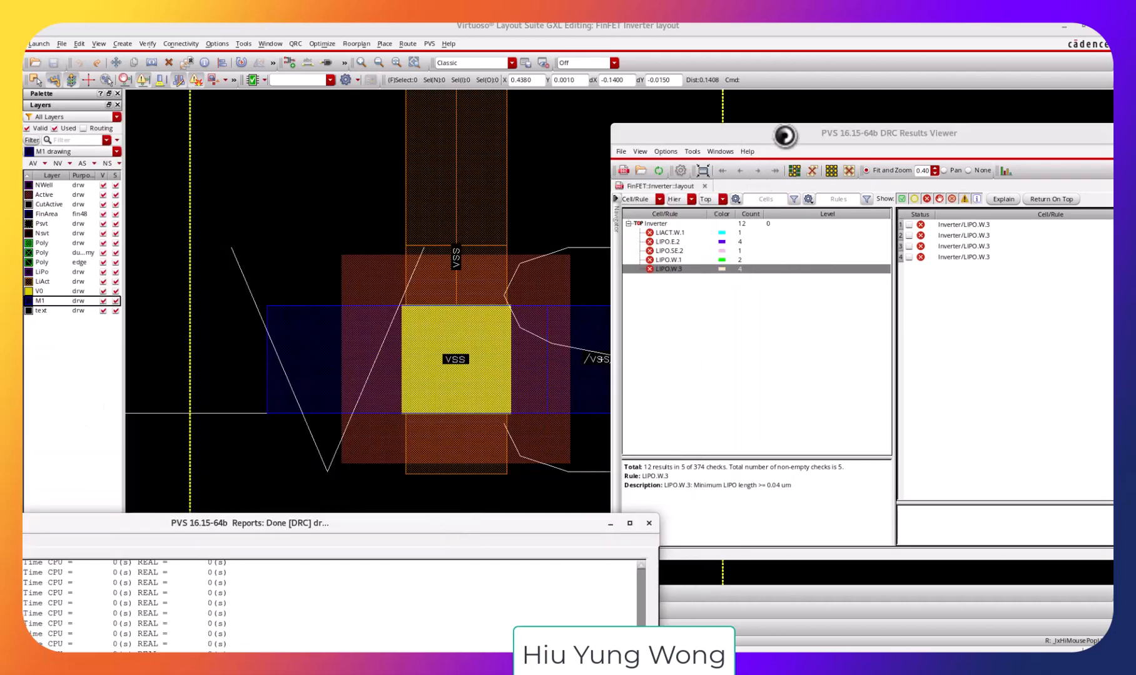
left_click(785, 135)
left_click(979, 224)
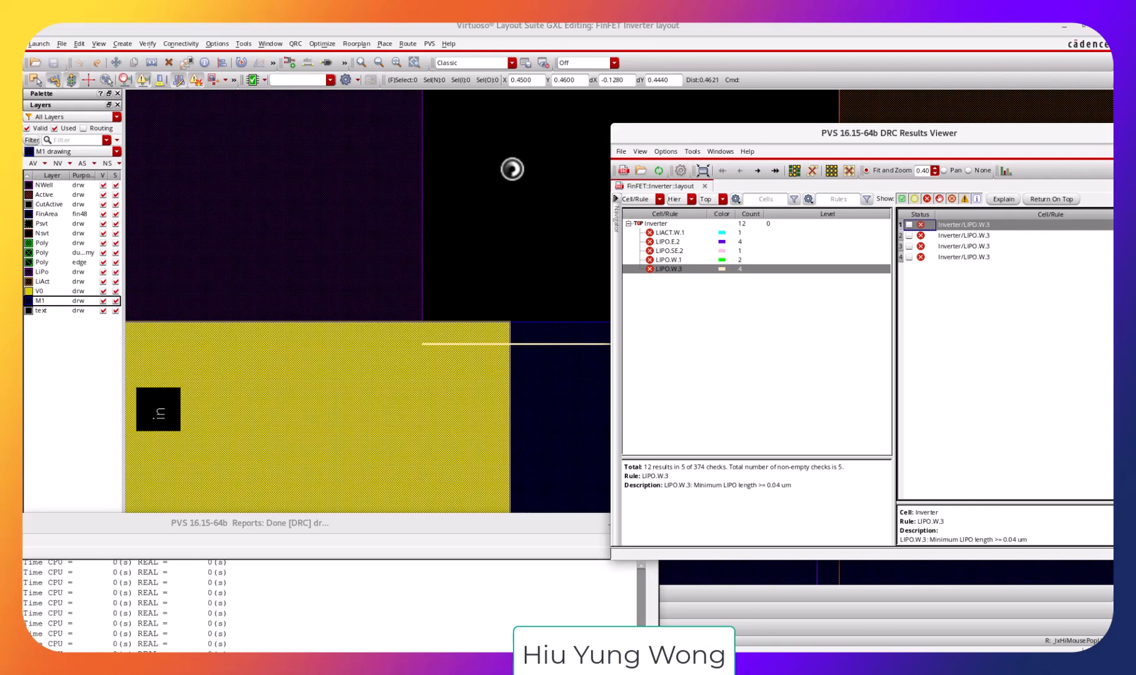
left_click_drag(747, 128, 921, 386)
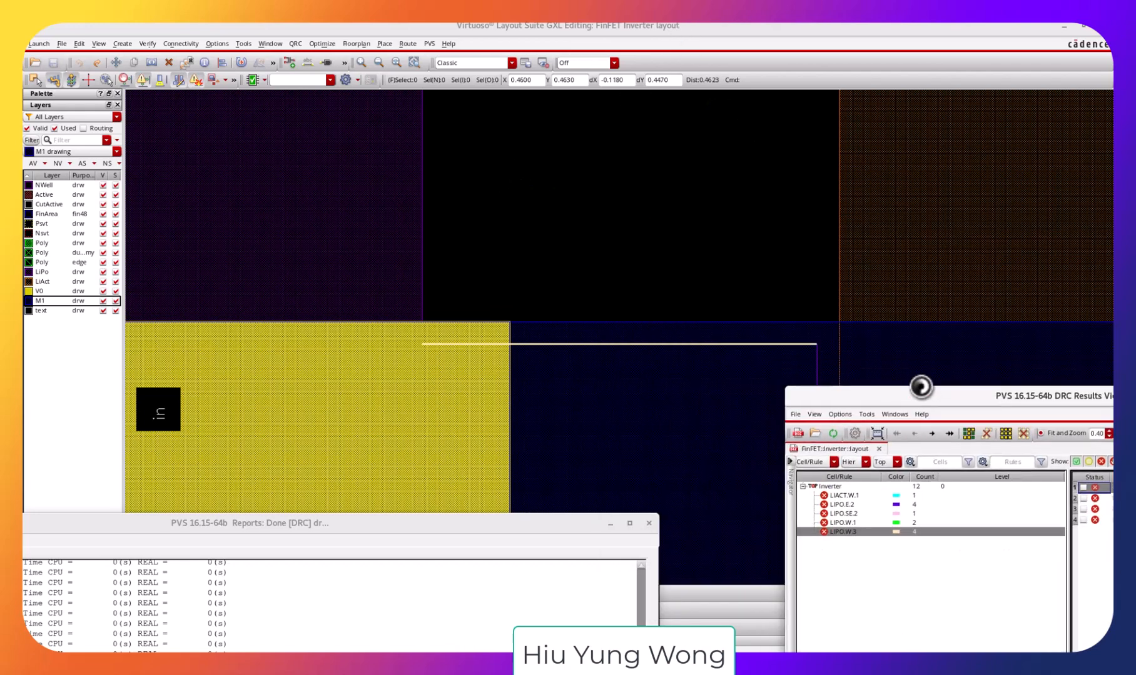
left_click(861, 28)
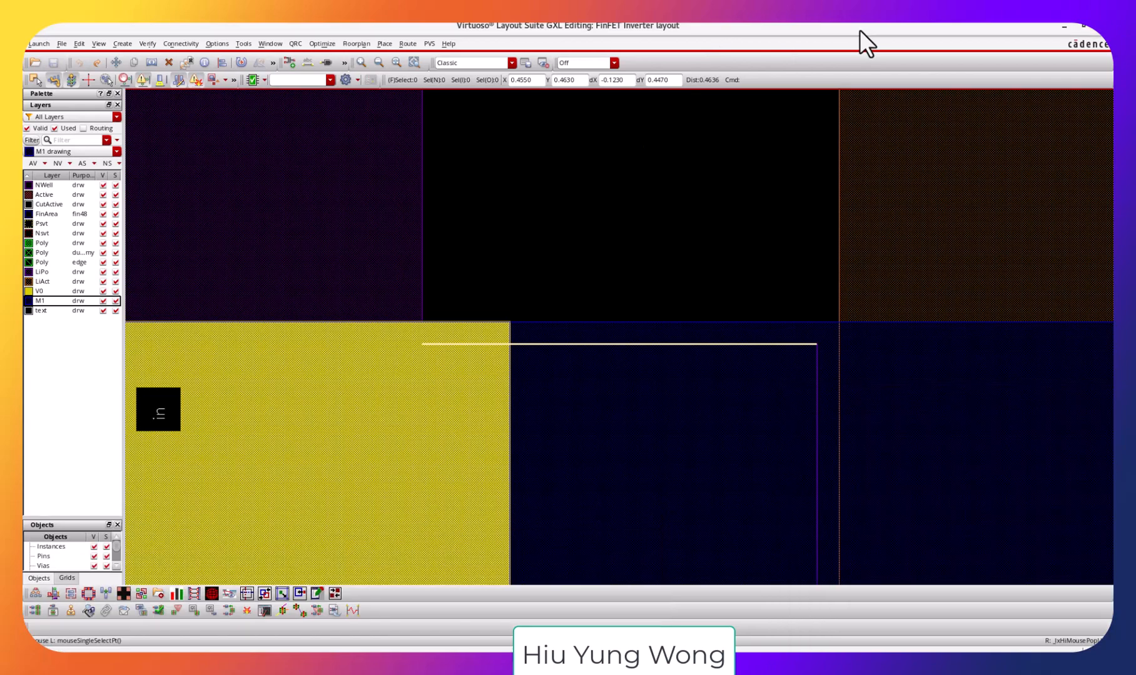
Hide every layer except LiPo and text to isolate the flagged edge around the in contact.
key("shift+z")
key("shift+z")
key("shift+z")
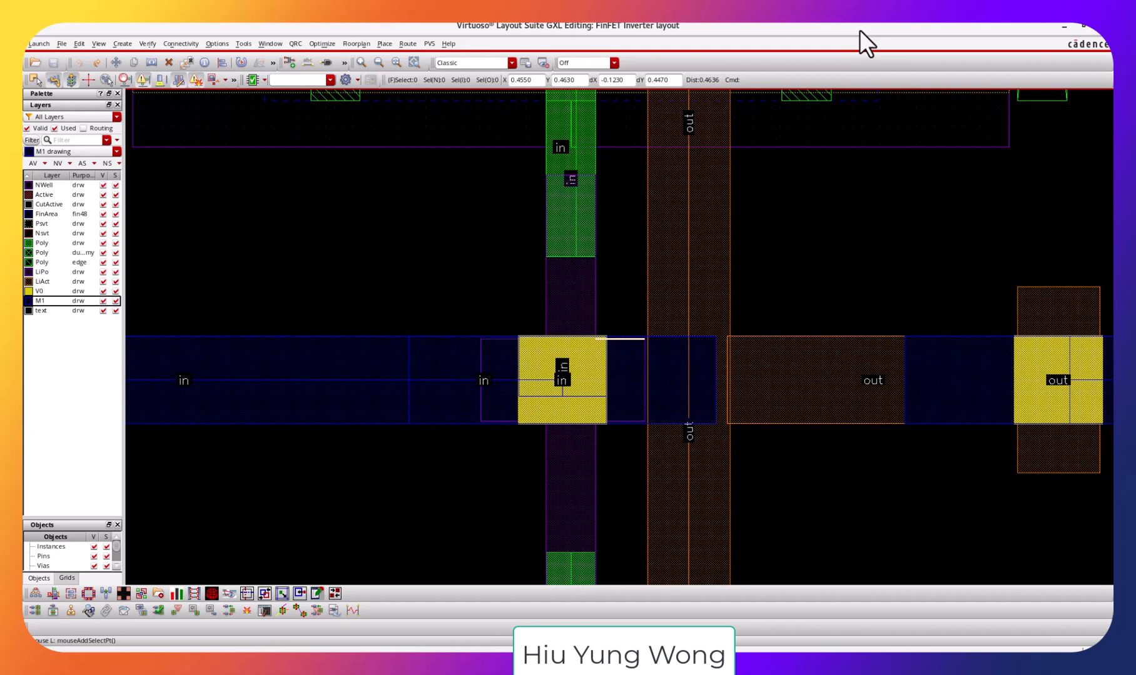
left_click(102, 177)
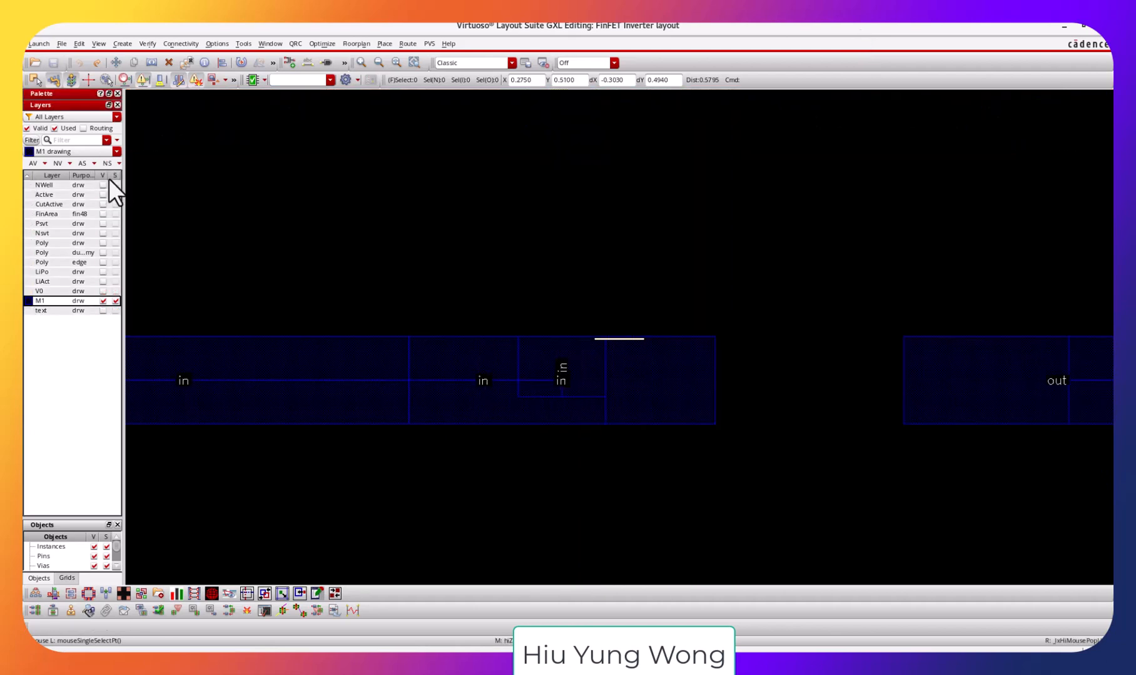
left_click(102, 302)
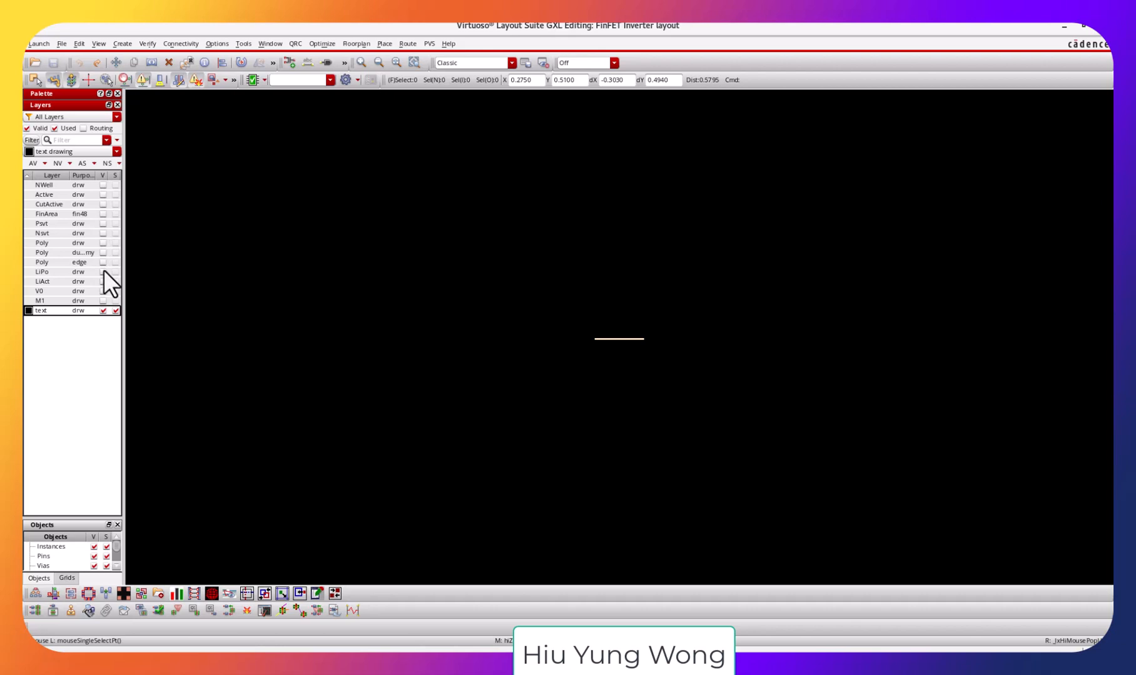
key("alt+Tab")
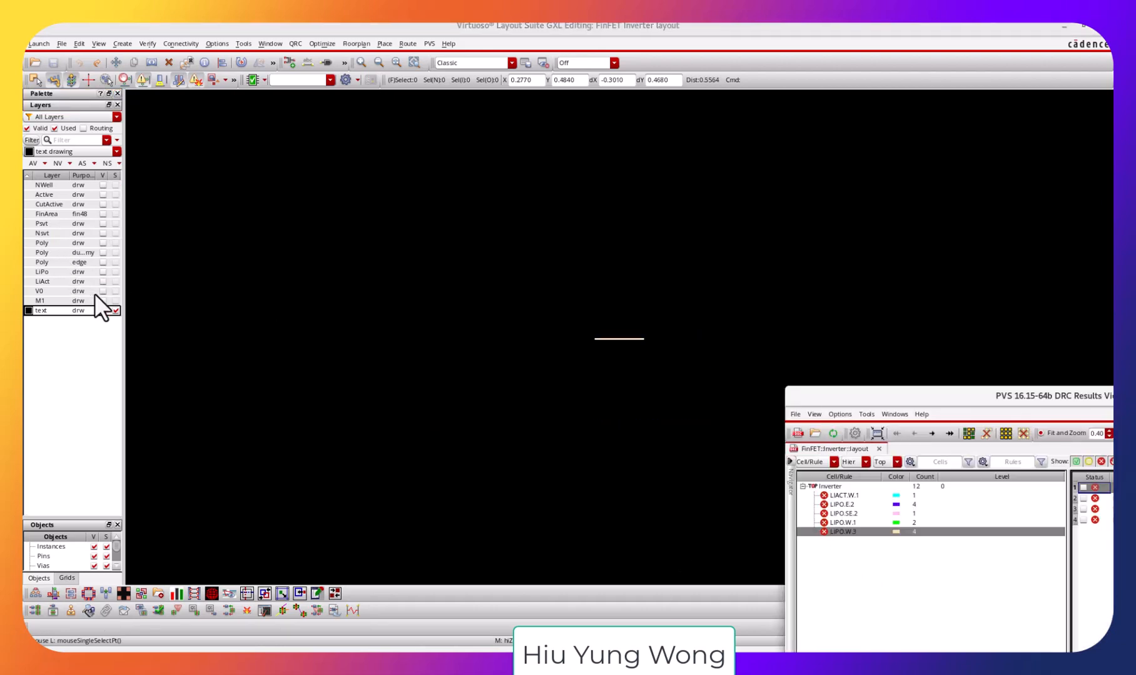
left_click(102, 272)
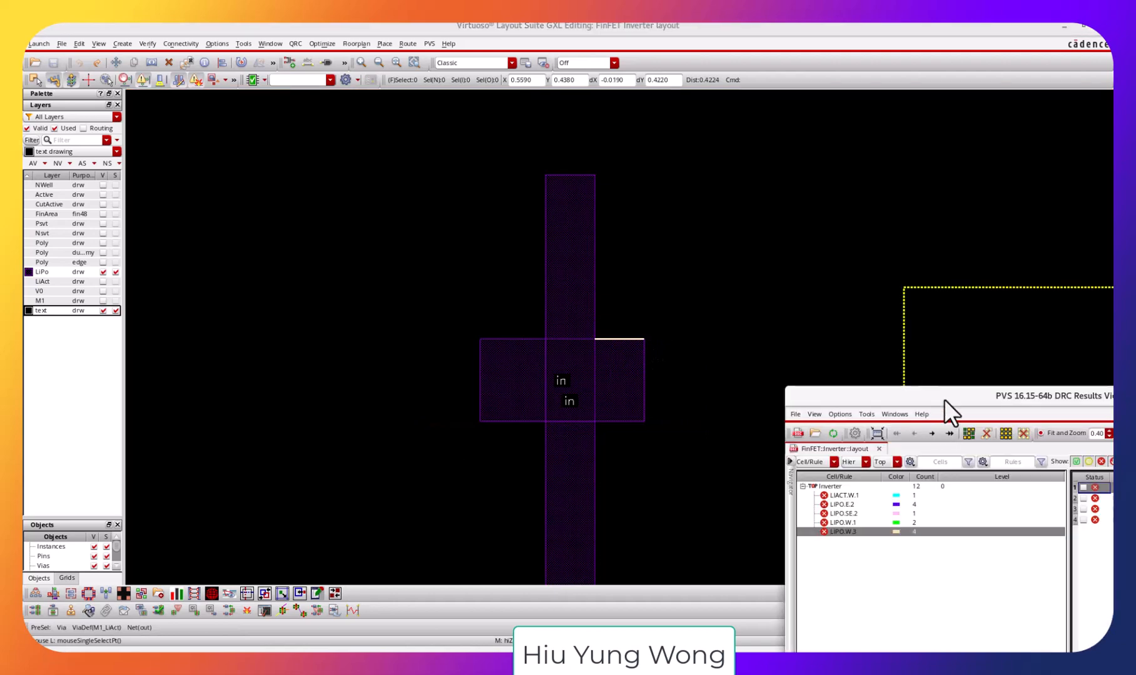
Highlight the second, third and fourth LIPO.W.3 violations around the crossing LiPo shapes of the in contact.
left_click_drag(946, 406, 364, 451)
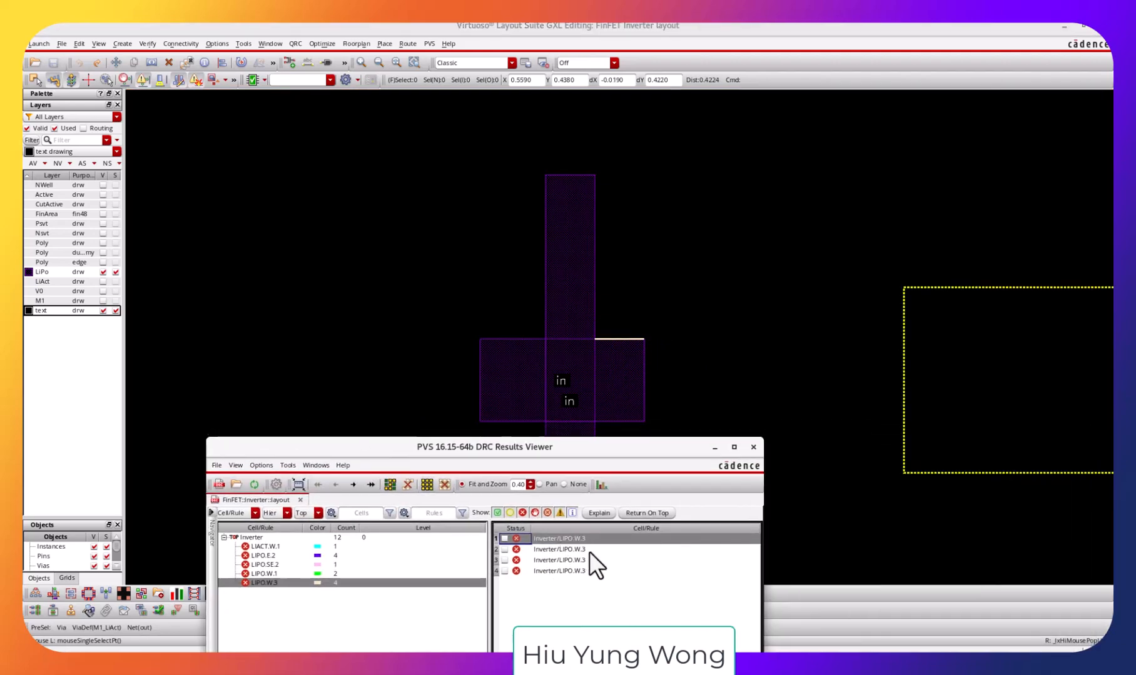
left_click(589, 552)
left_click(587, 561)
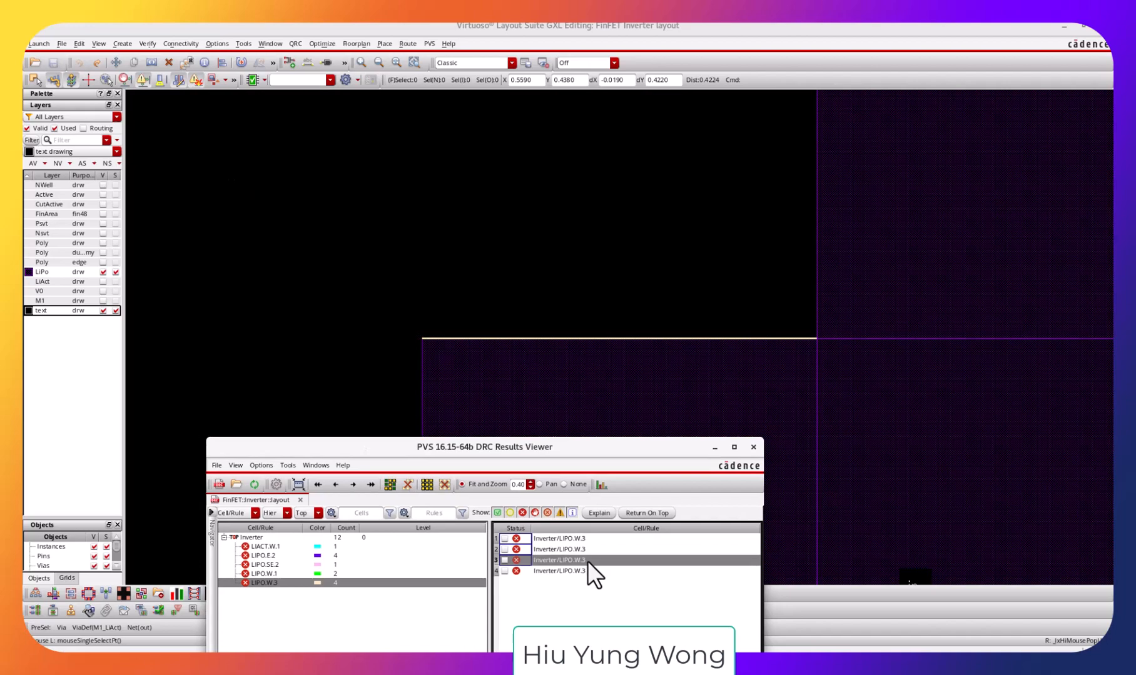
left_click(591, 572)
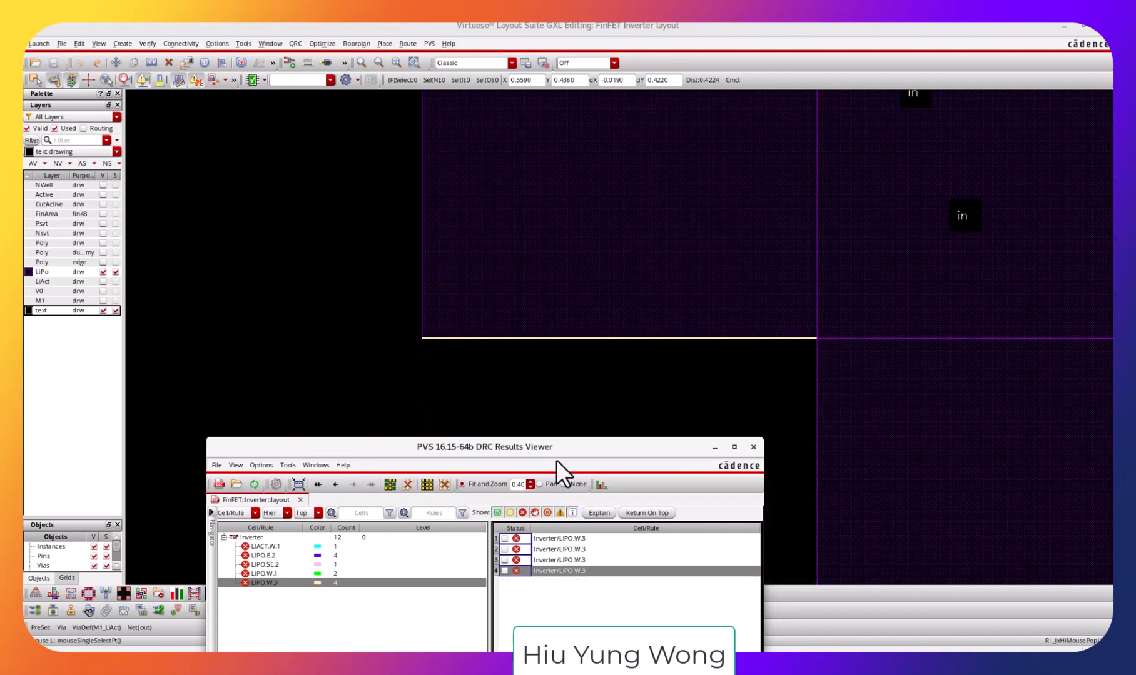
left_click(681, 386)
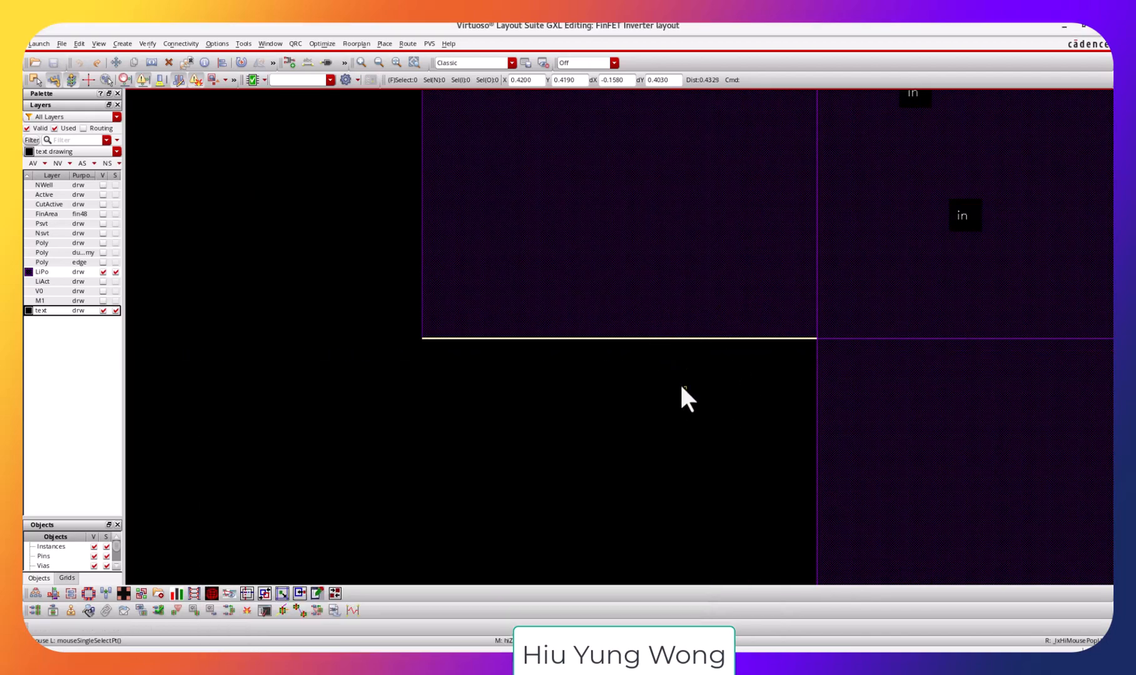
scroll(694, 400, "down", 4)
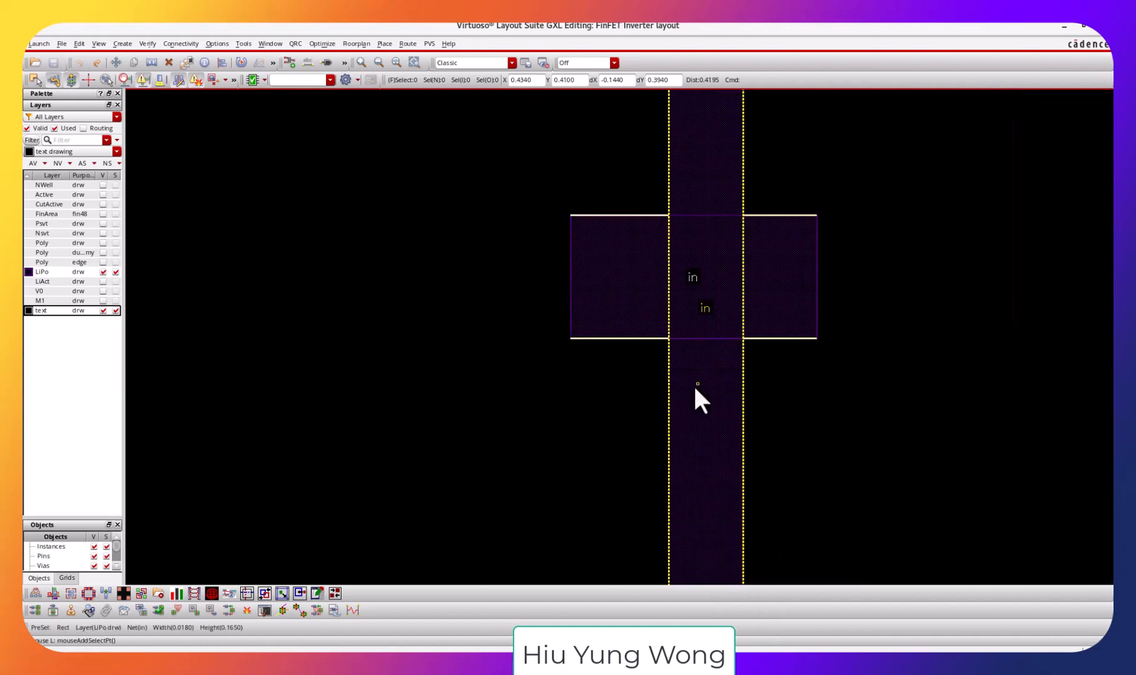
Bring the DRC results back to read the LIPO.W.3 rule description, and move them clear of the LiPo shapes.
left_click(966, 660)
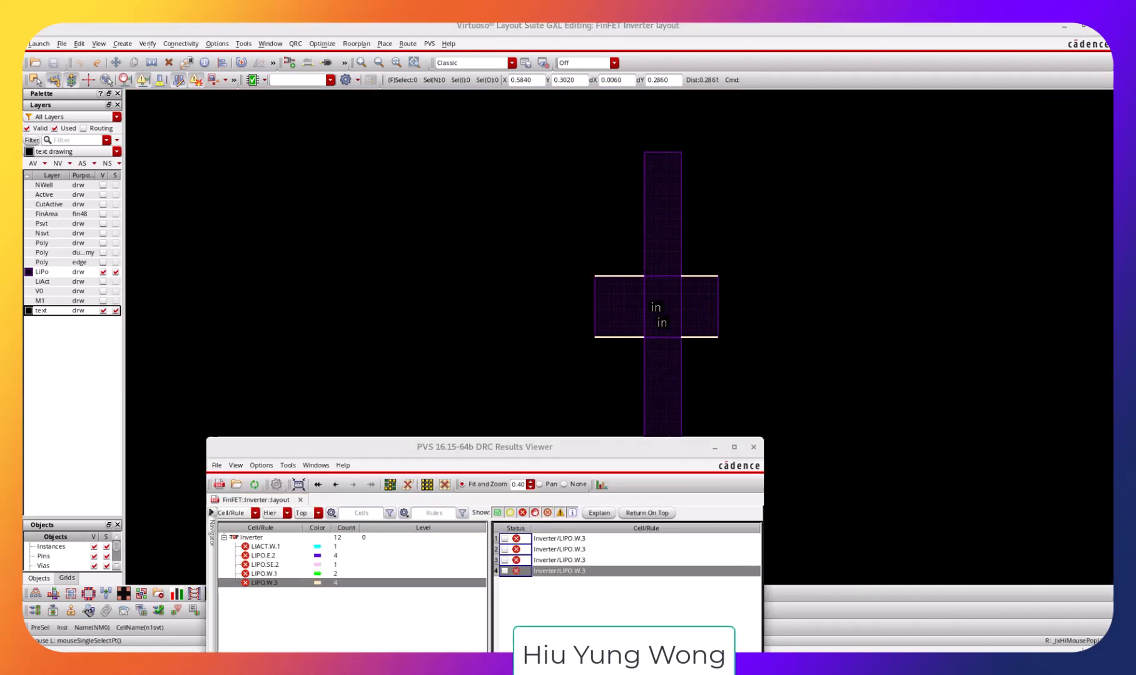
left_click_drag(648, 447, 990, 153)
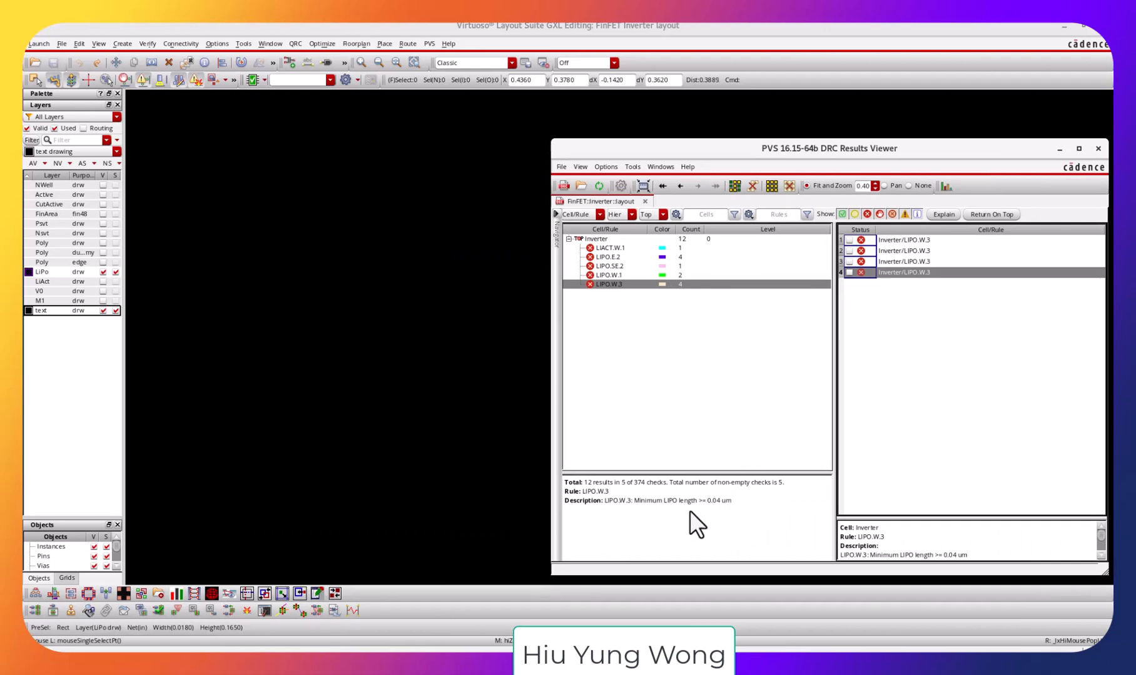
left_click_drag(764, 159, 950, 576)
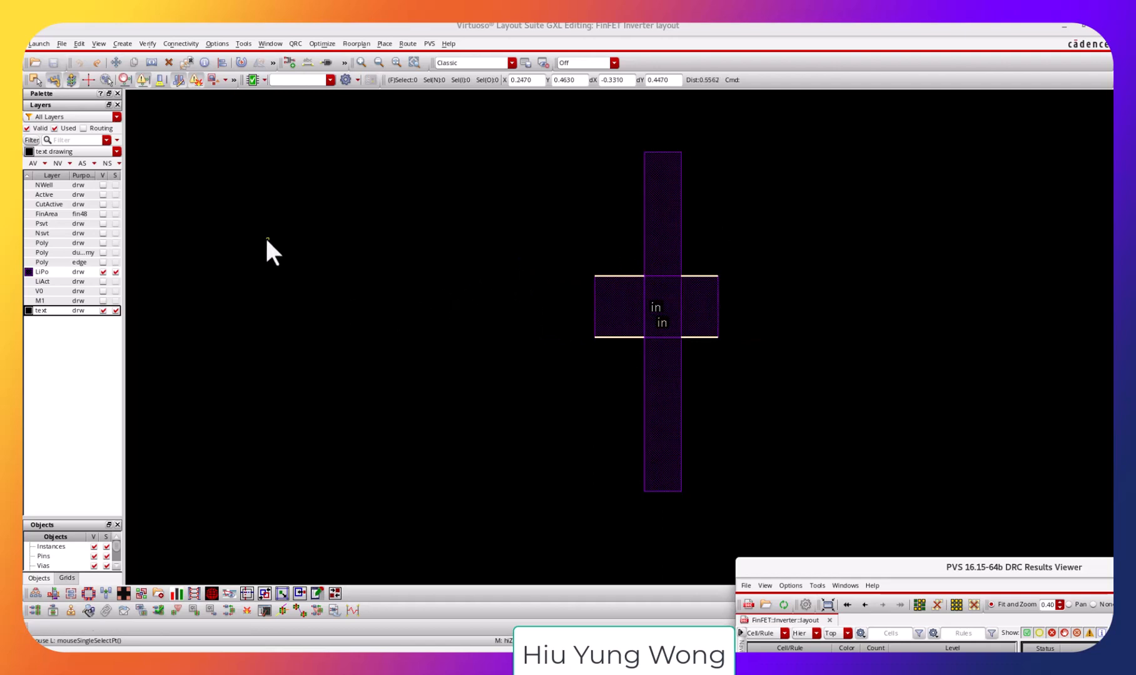
Show all layers again and try measuring leftwards from the vertical LiPo strip at the in via, discarding the ruler.
left_click(101, 175)
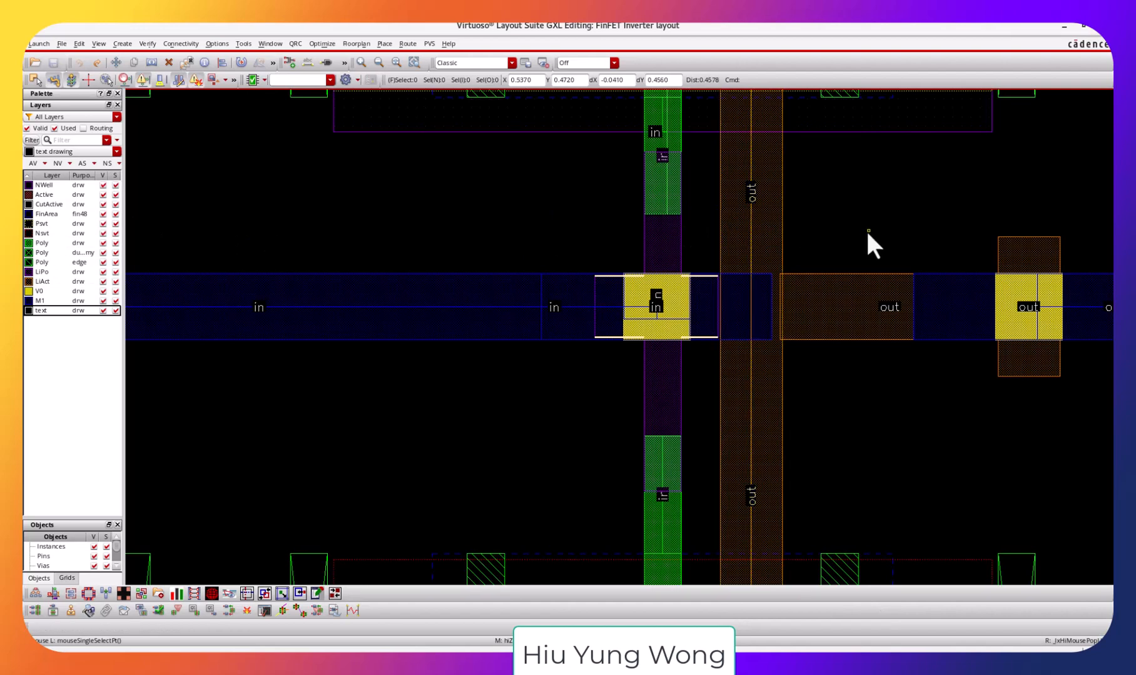
key("k")
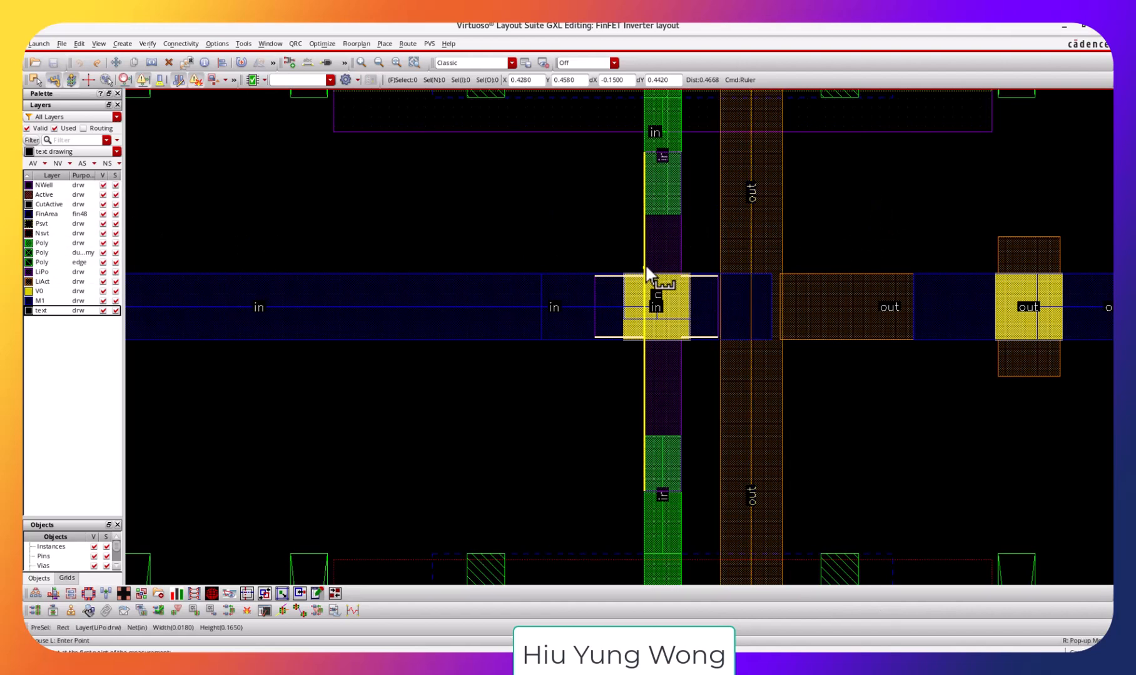
left_click(644, 278)
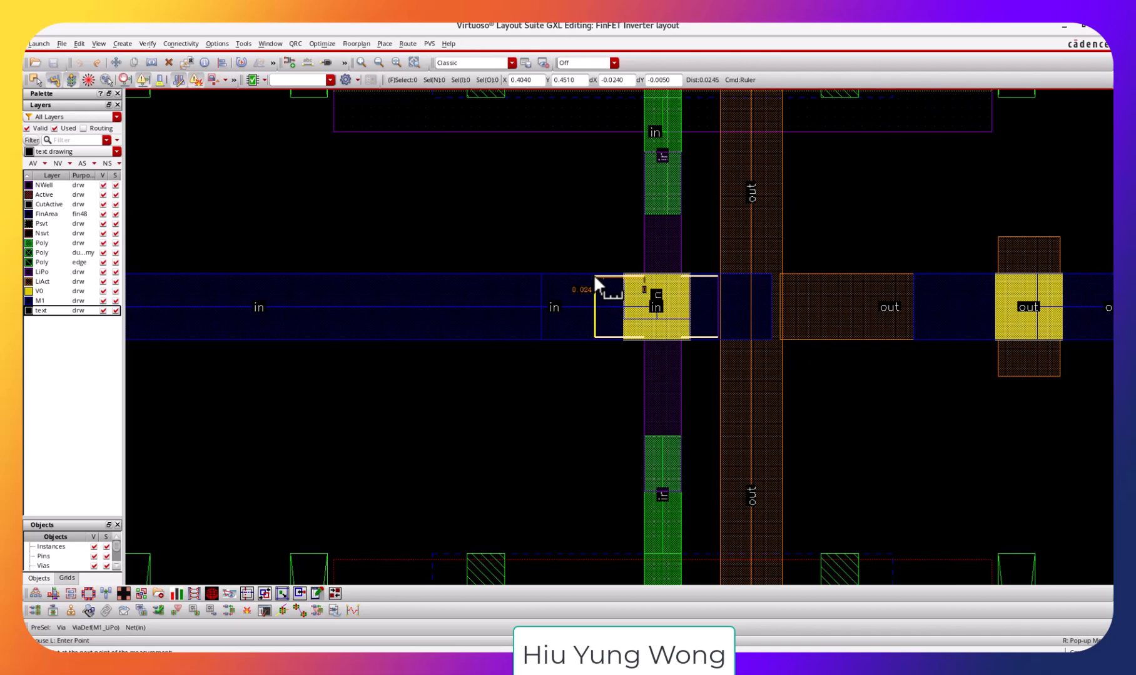
left_click(561, 276)
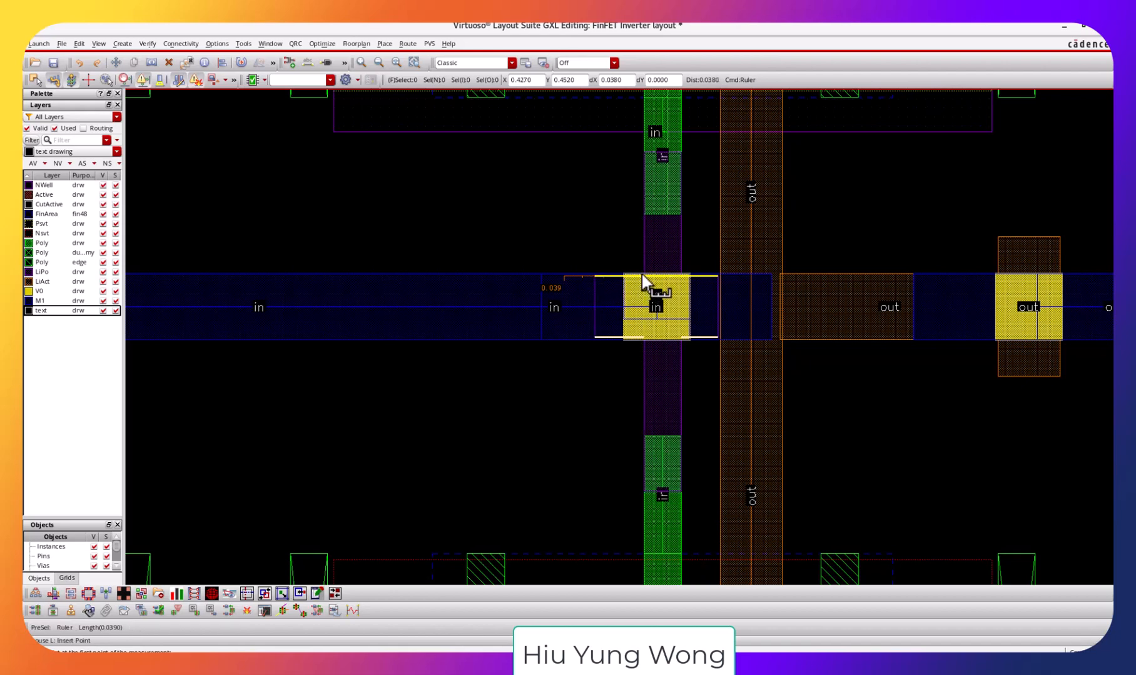
key("Escape")
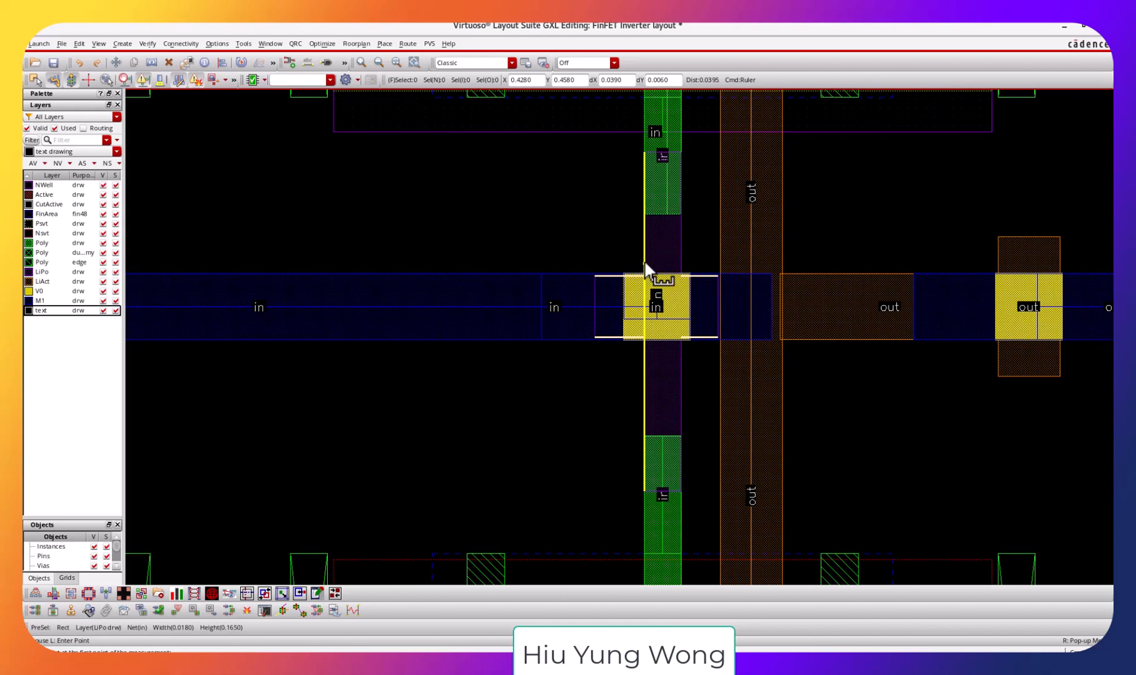
Measure 0.04 µm left of the vertical LiPo strip and the distance right of it to the via's M1 edge, clearing both rulers.
left_click(644, 267)
left_click(561, 270)
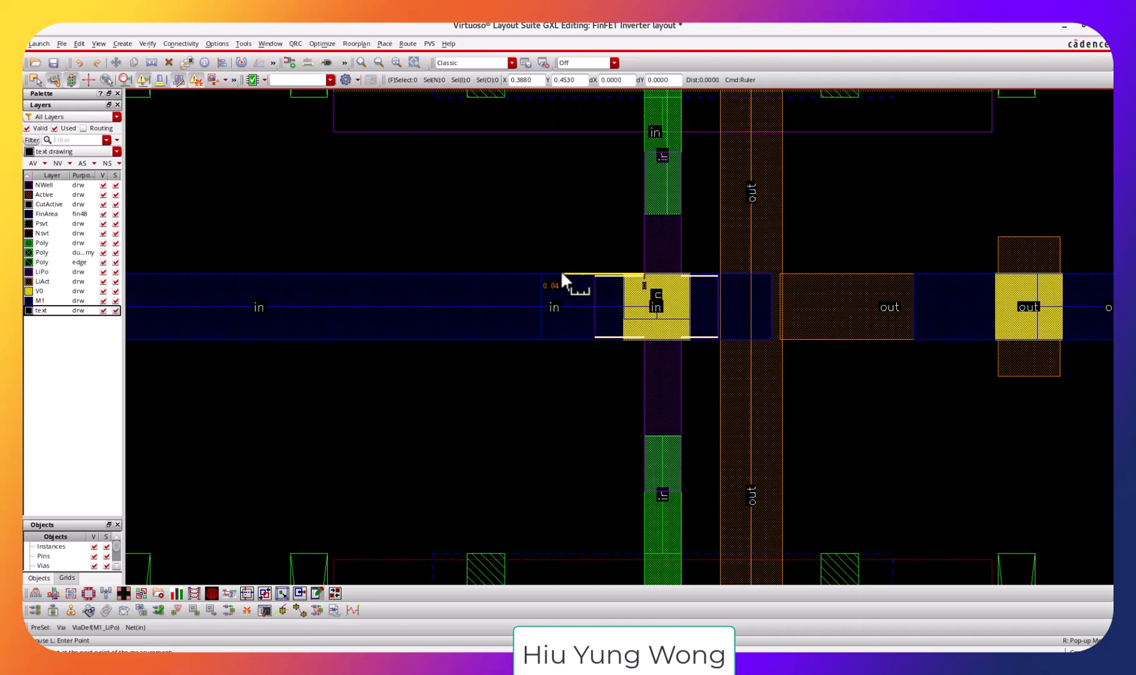
left_click(681, 269)
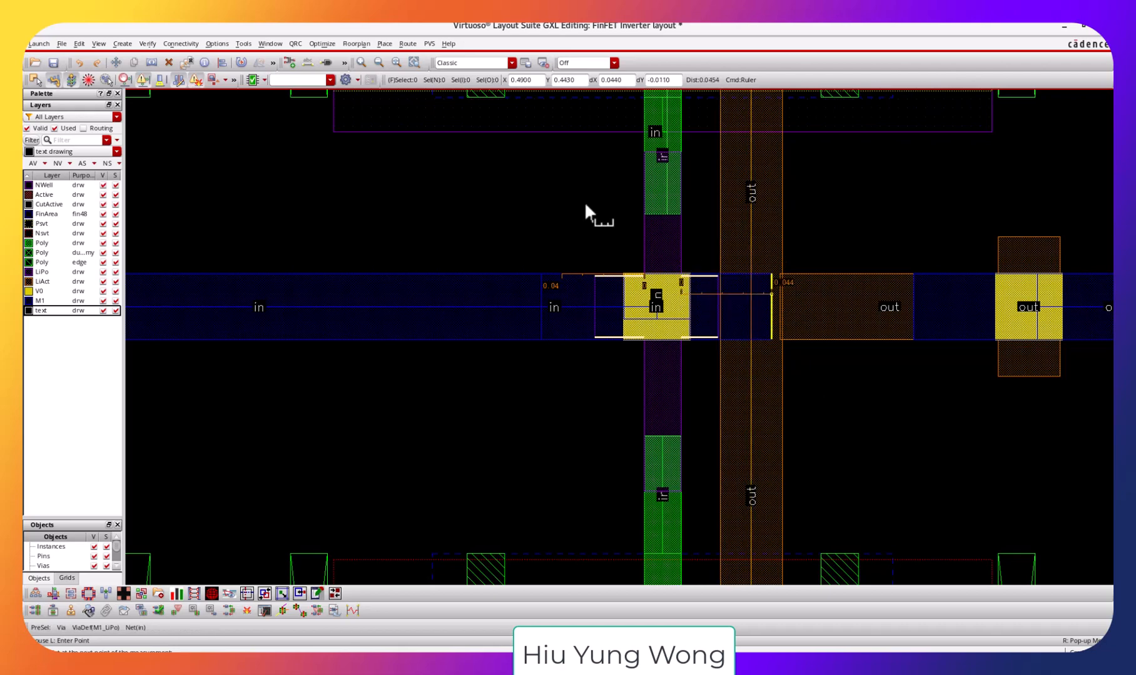
key("Escape")
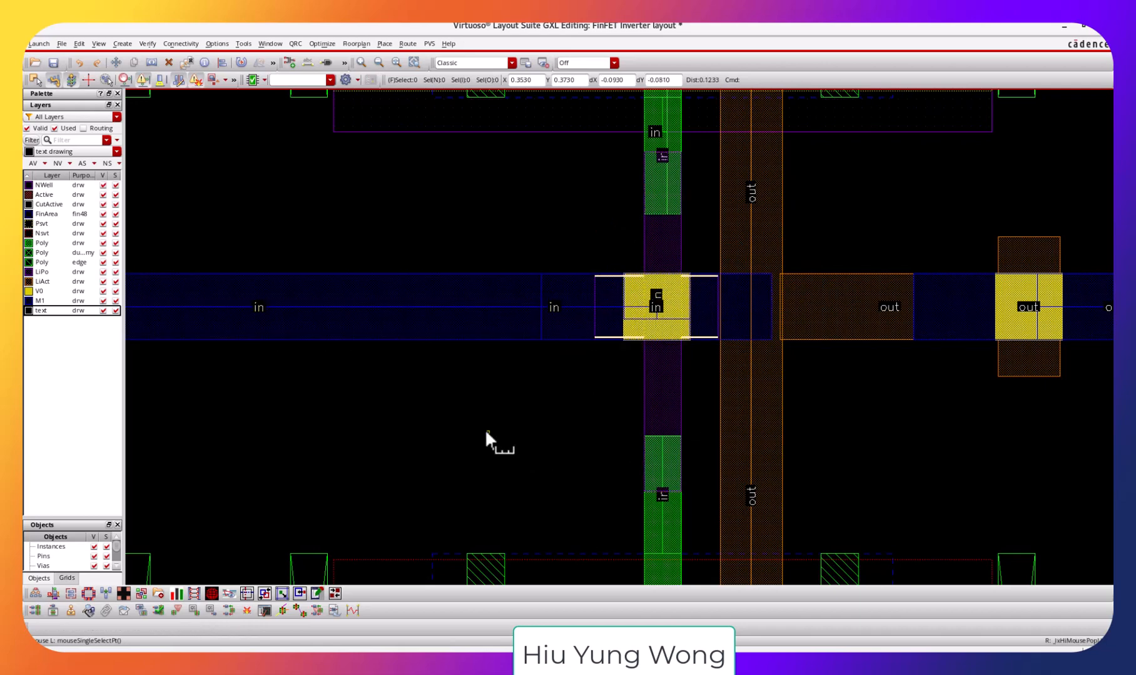
Move the M1_LiPo via of the in net about 0.044 µm to the left, off the vertical LiPo strip.
left_click(677, 328)
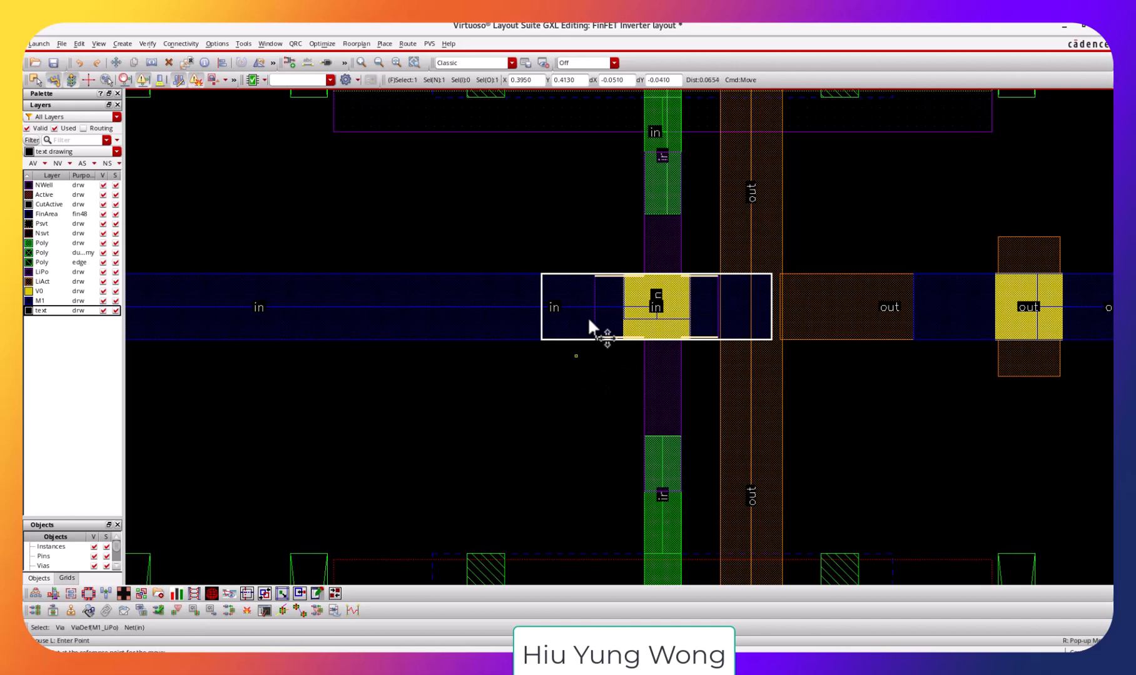
key("m")
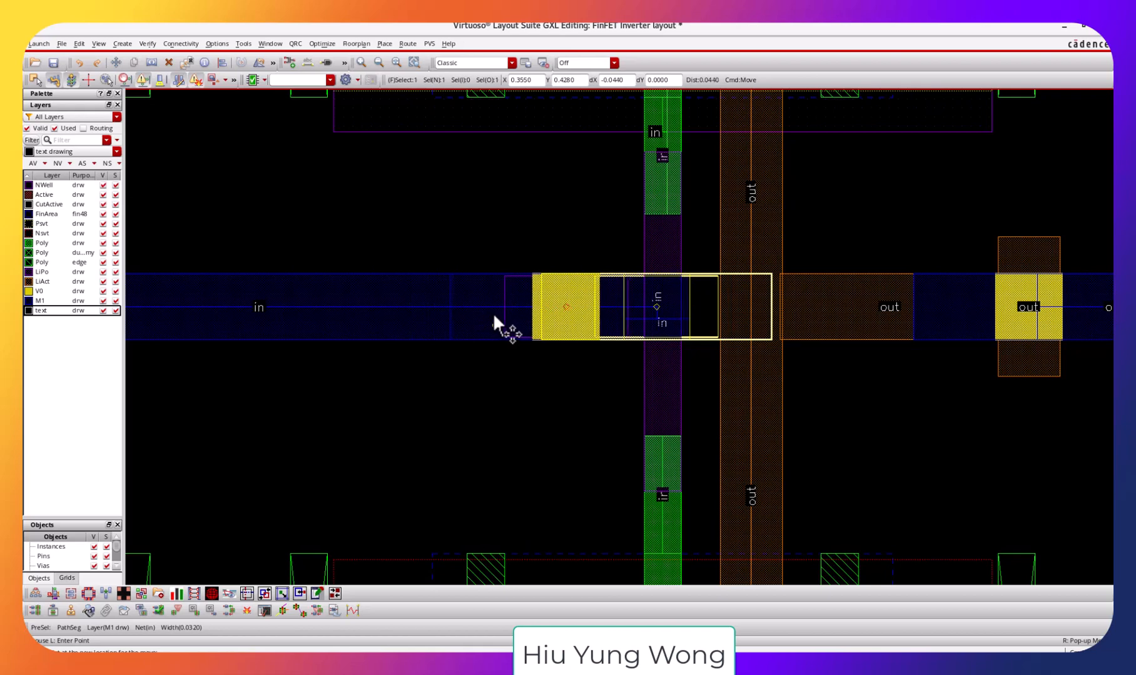
left_click(492, 312)
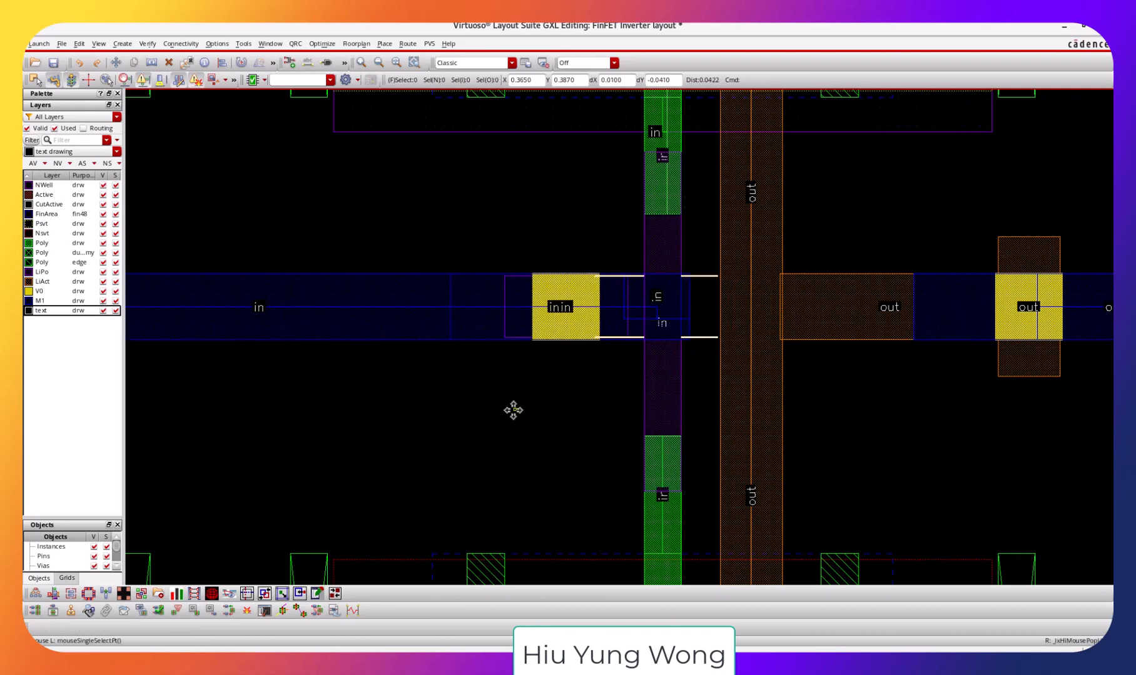
Show only the LiPo and text layers and make LiPo drawing the active entry layer.
left_click(103, 176)
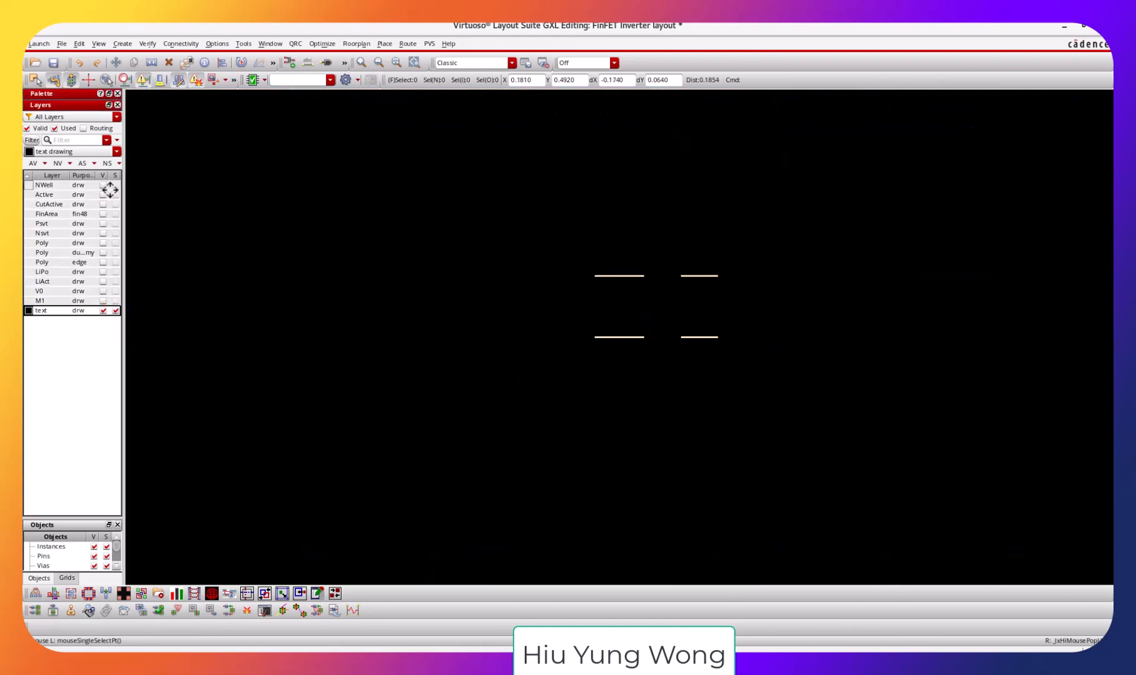
left_click(103, 272)
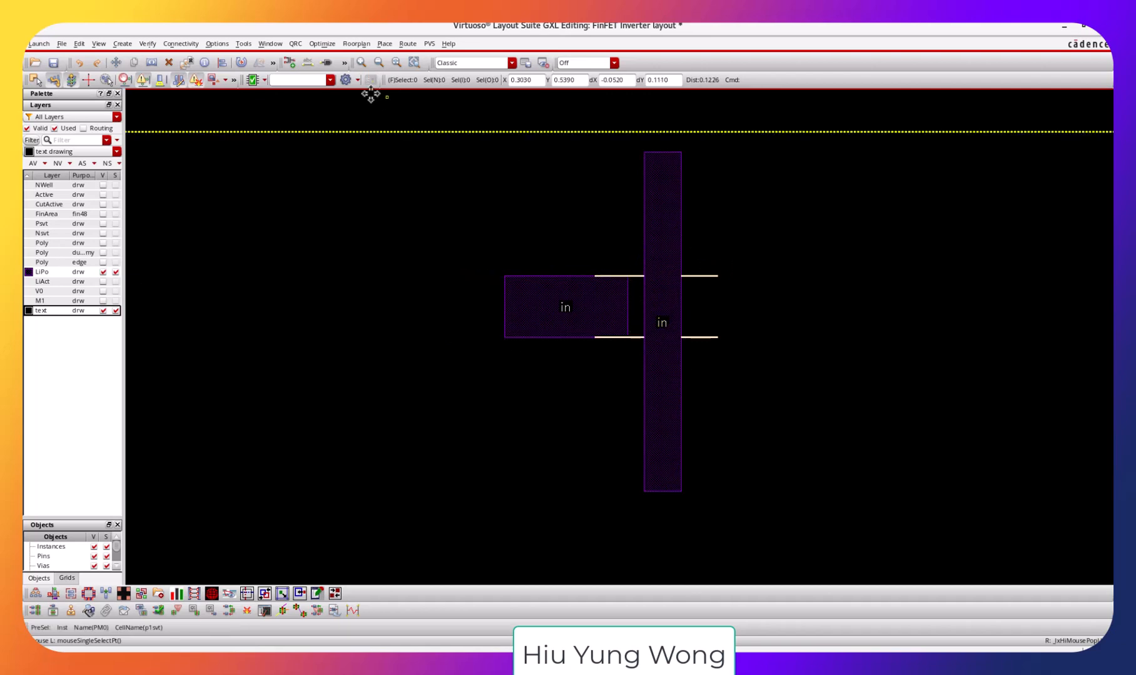
left_click(66, 272)
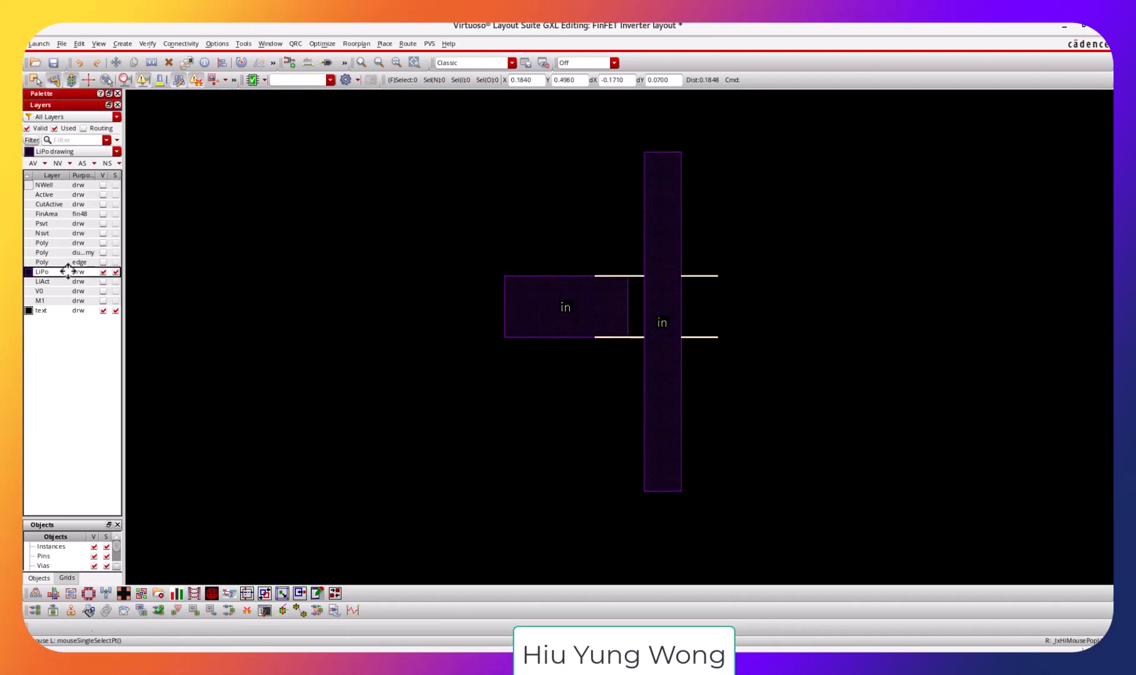
Draw a LiPo rectangle about 0.008 by 0.03 µm filling the gap between the in via's LiPo and the vertical LiPo strip.
left_click(124, 44)
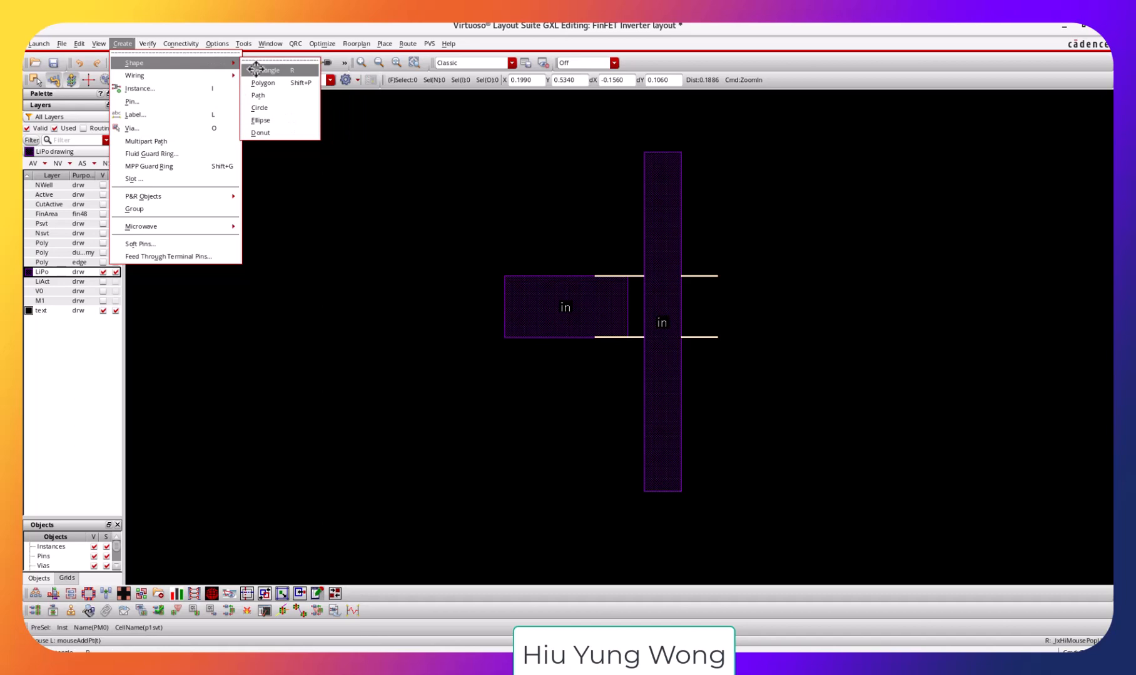
left_click(257, 70)
key("ctrl+z")
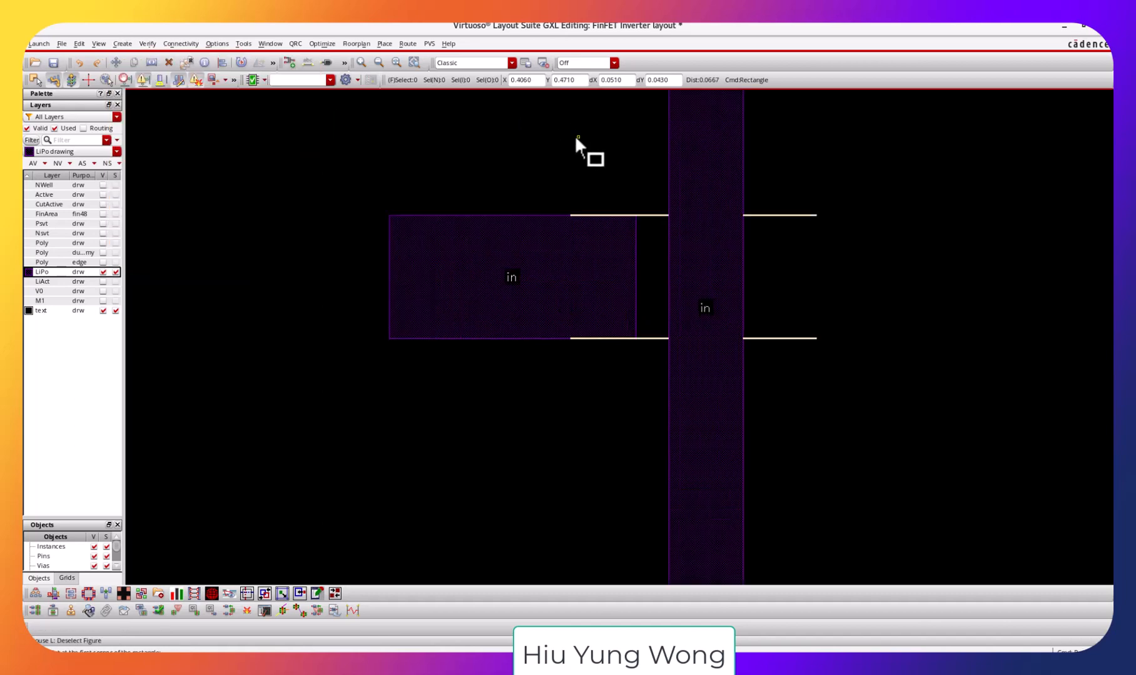
key("ctrl+z")
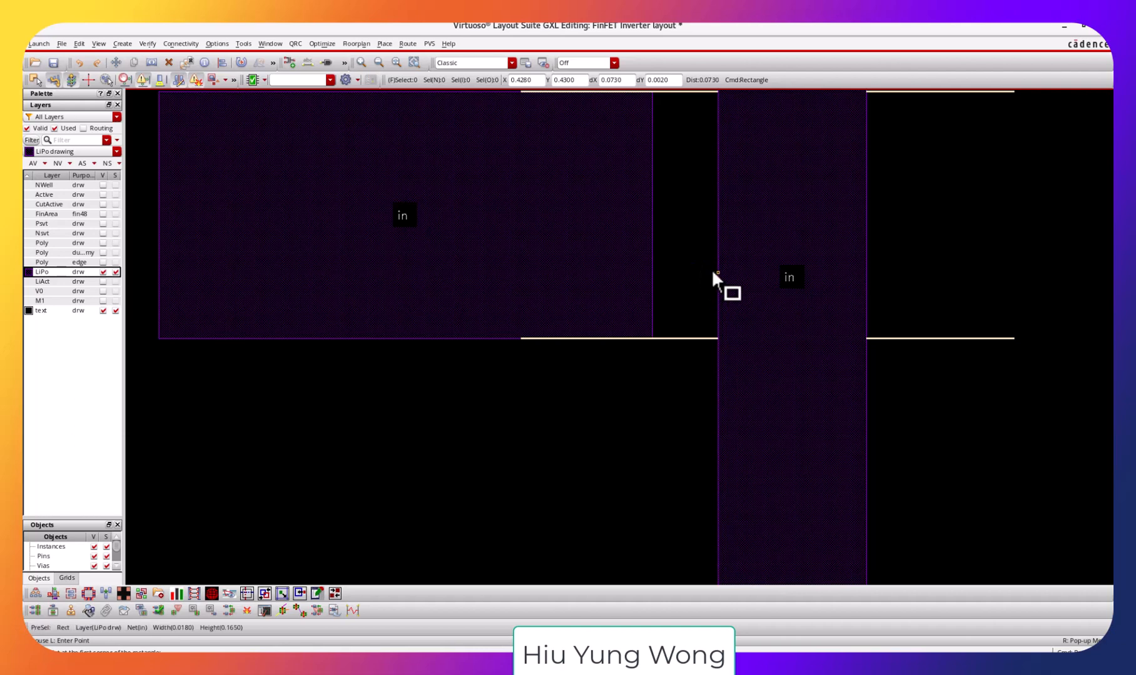
middle_click_drag(711, 273, 719, 409)
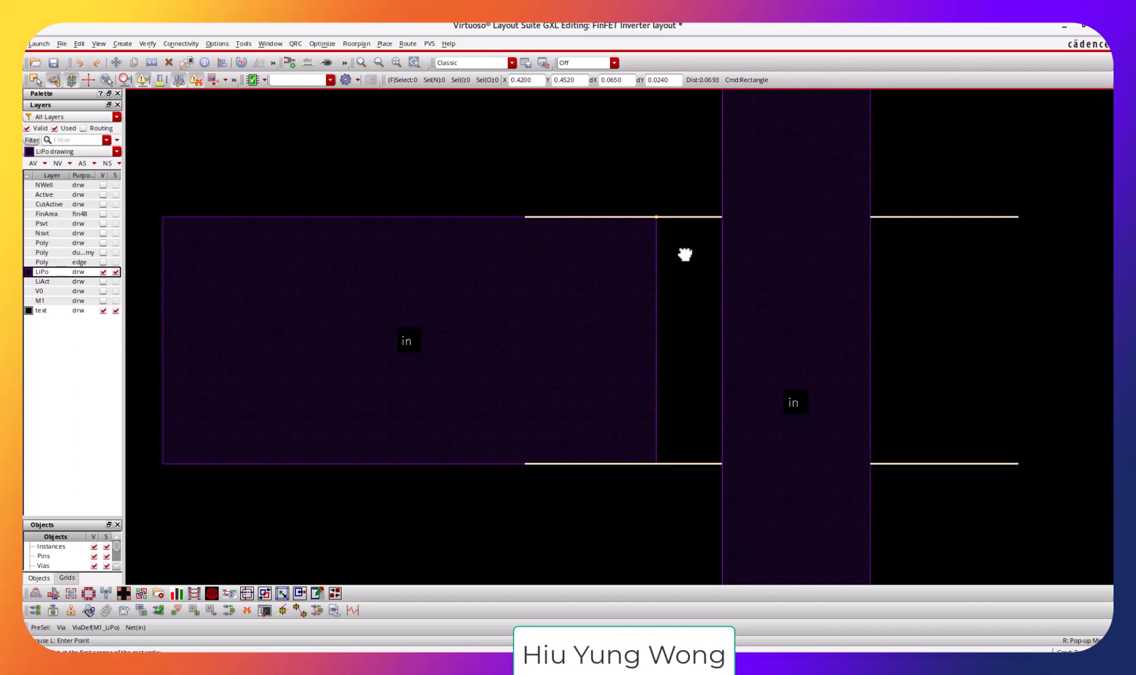
left_click(685, 254)
left_click(719, 470)
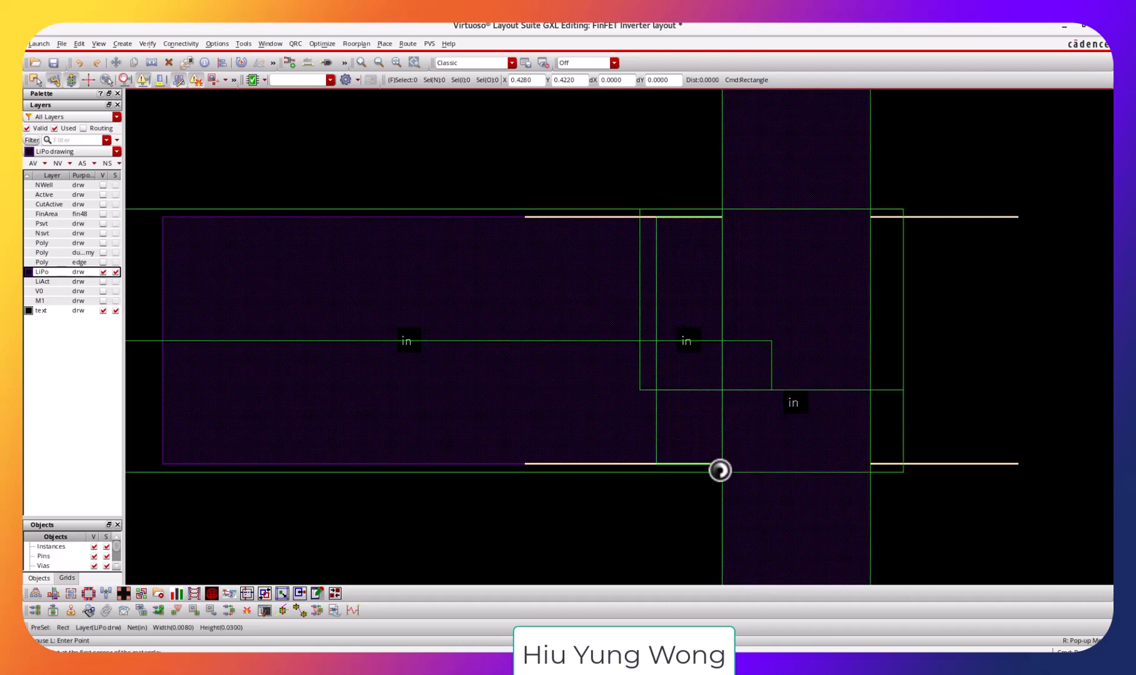
Save the layout and show all layers again, comparing briefly with the LiPo layer alone.
left_click(53, 63)
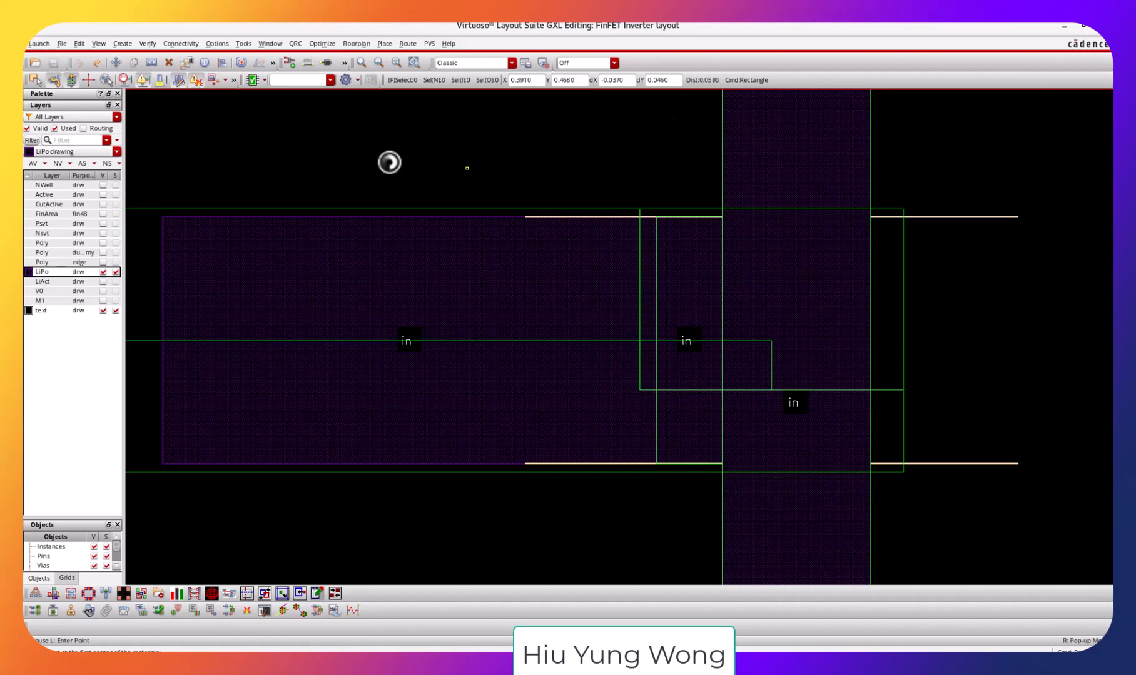
left_click(103, 177)
key("shift+z")
key("shift+z")
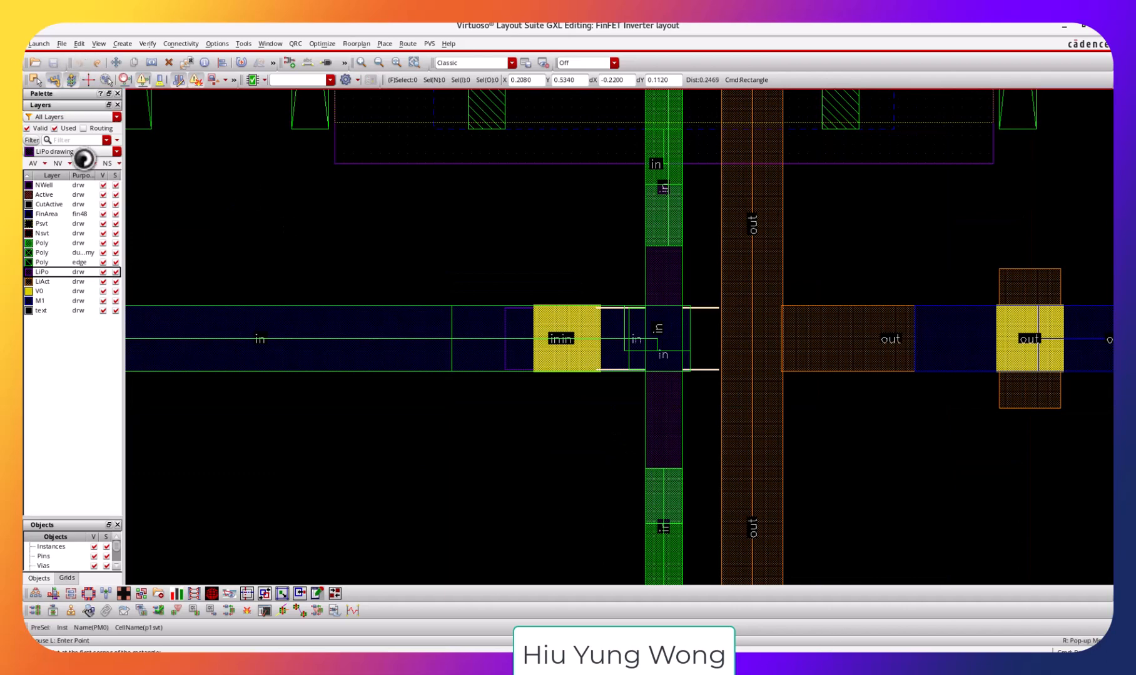
left_click(103, 176)
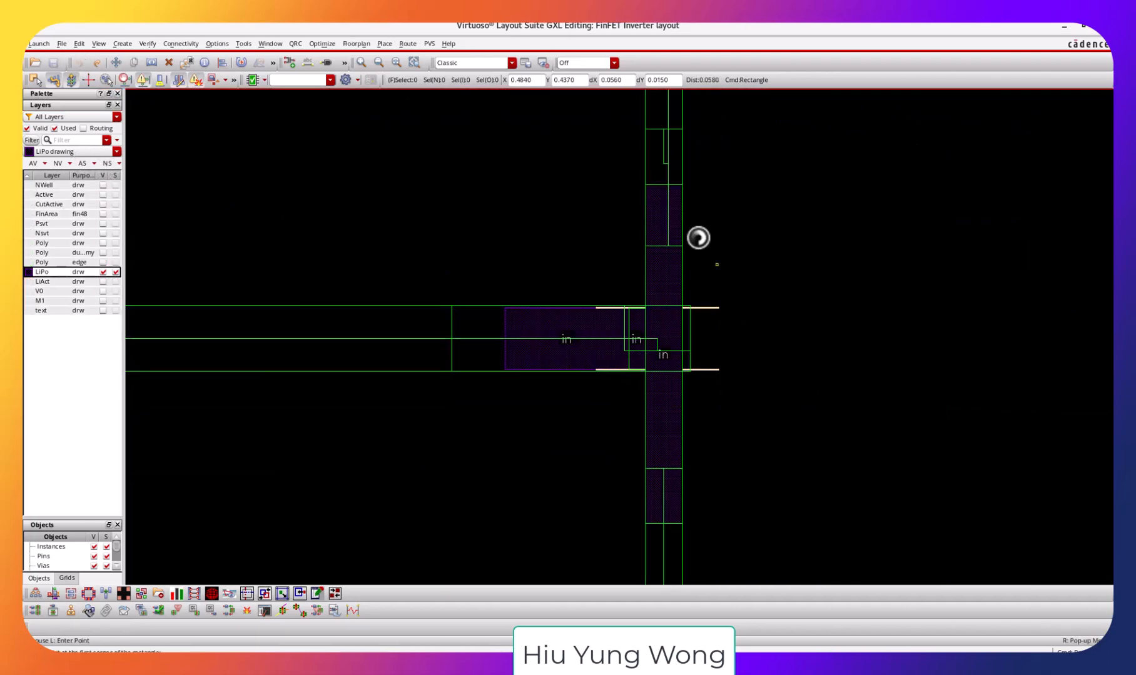
left_click(104, 176)
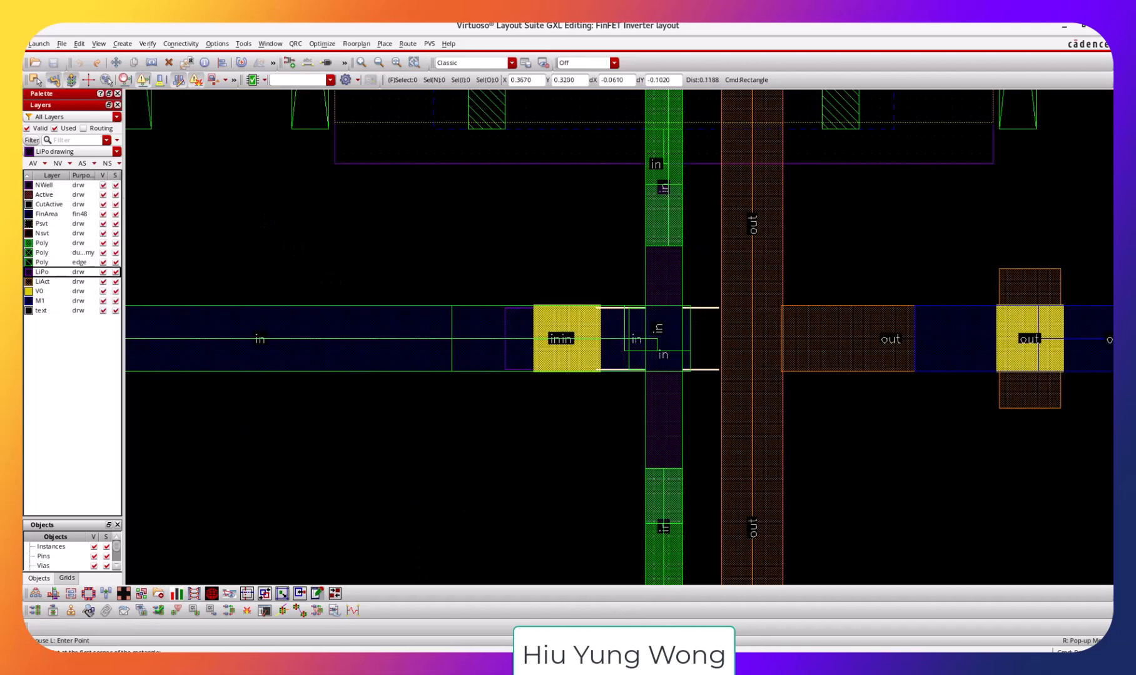
Rerun the PVS DRC on the saved layout and read the V0.SE.2 rule description.
left_click_drag(328, 531, 301, 171)
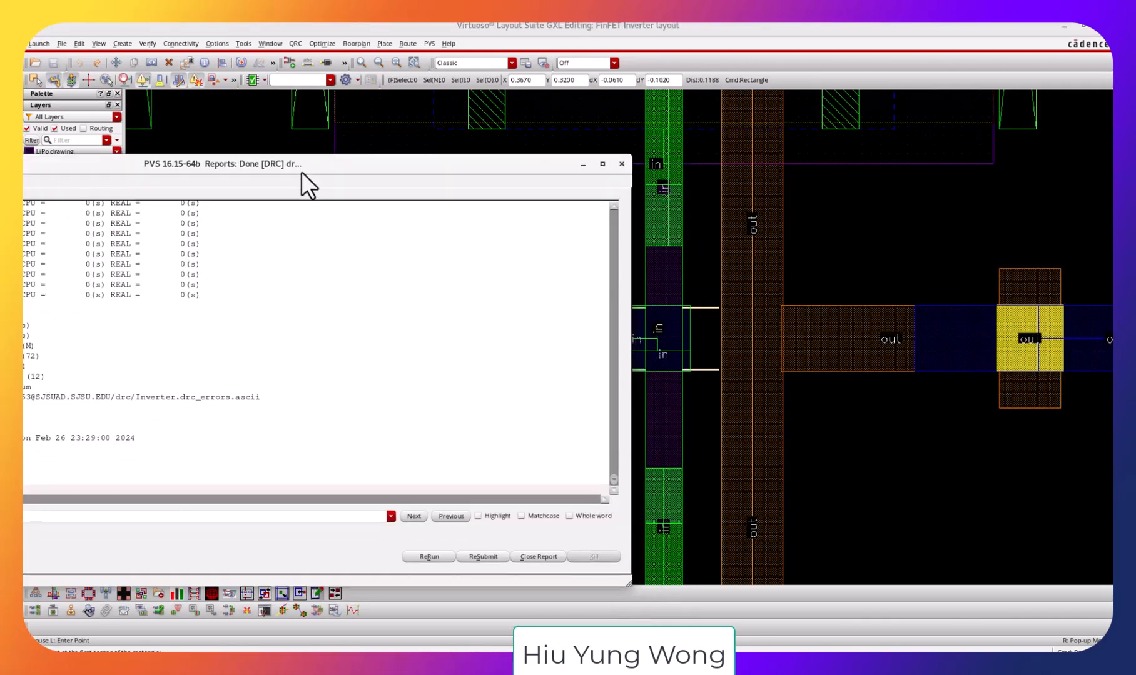
left_click(429, 557)
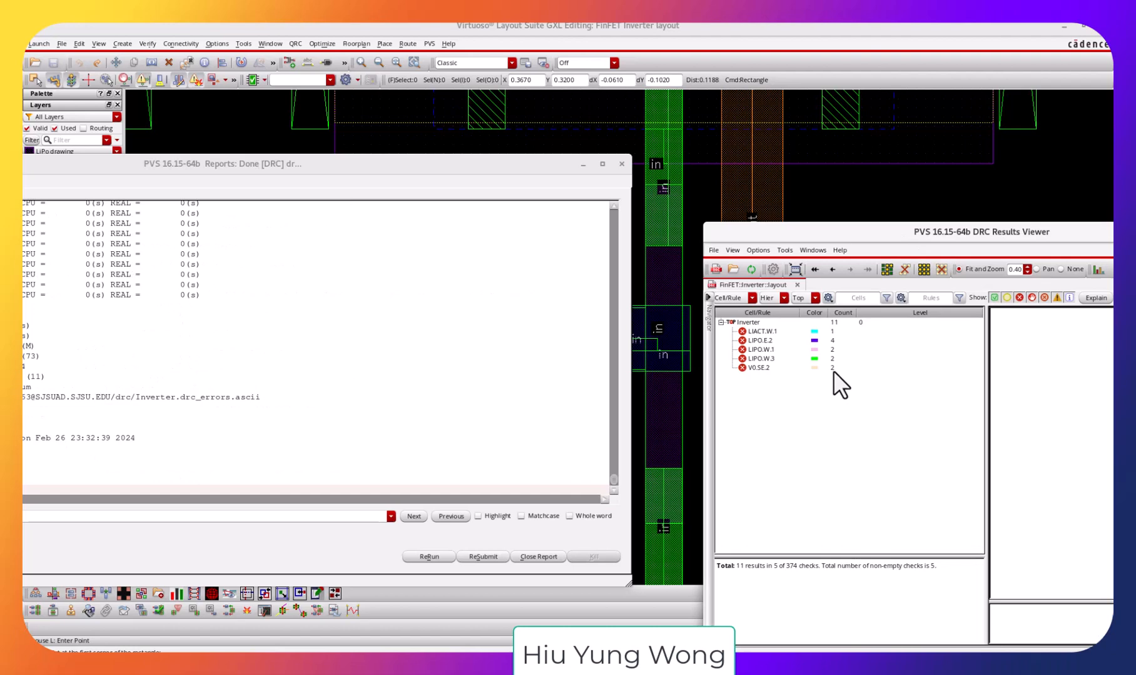
left_click(789, 370)
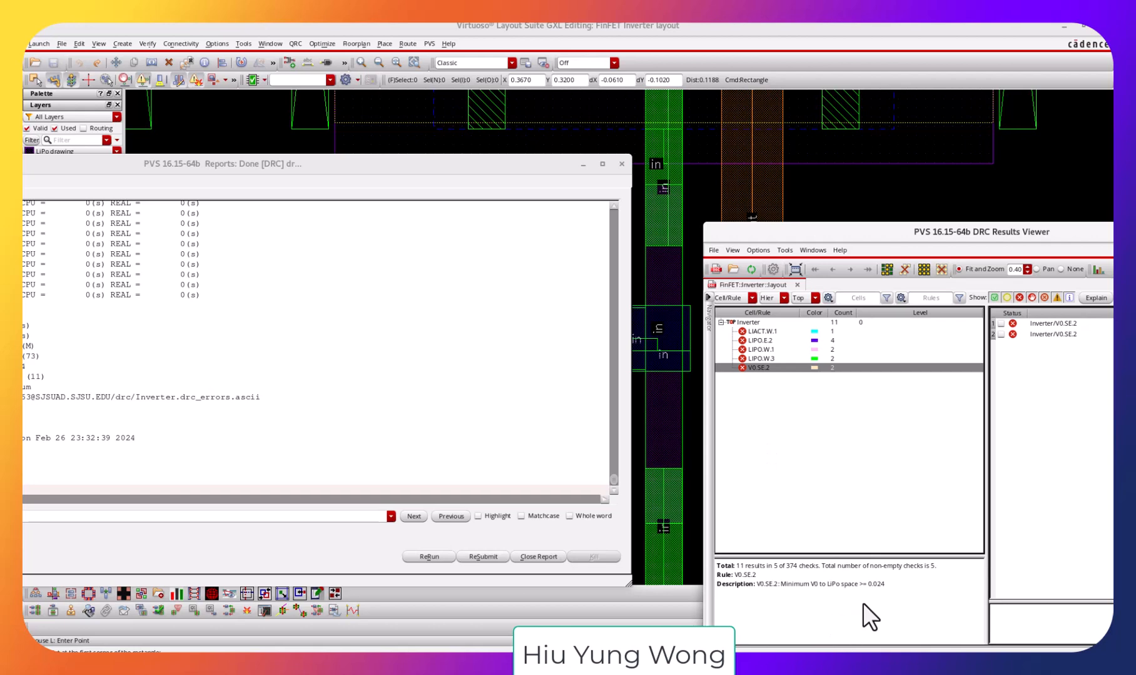
Zoom to the first V0.SE.2 violation and move the DRC windows clear of it.
left_click(579, 164)
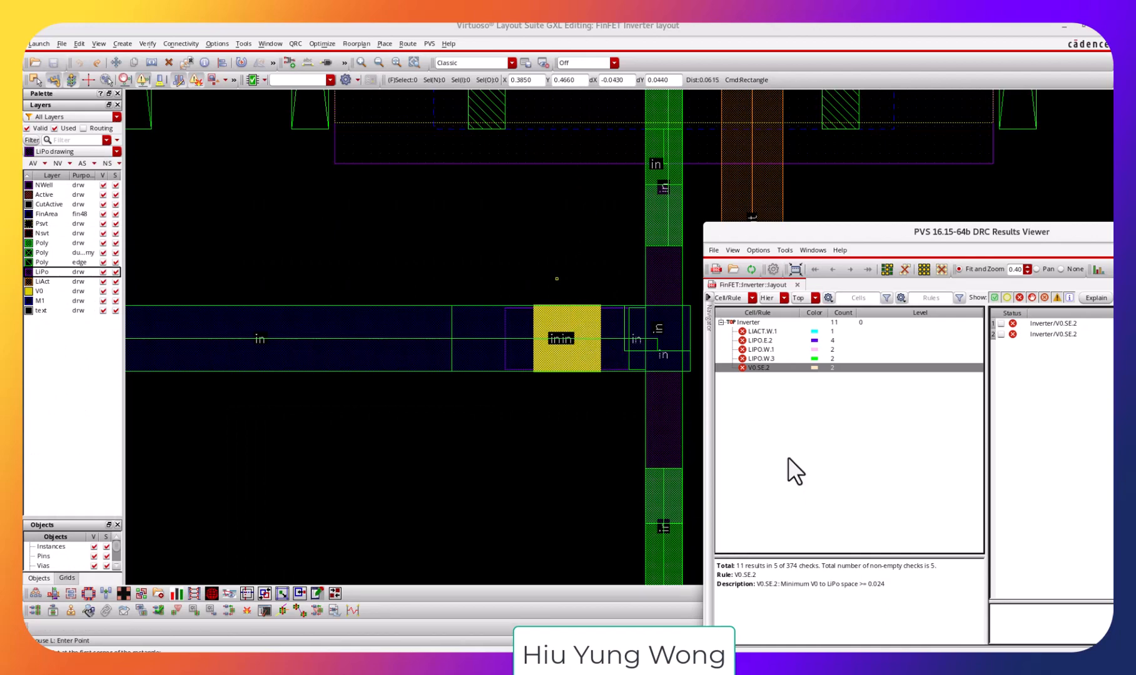
left_click(1061, 324)
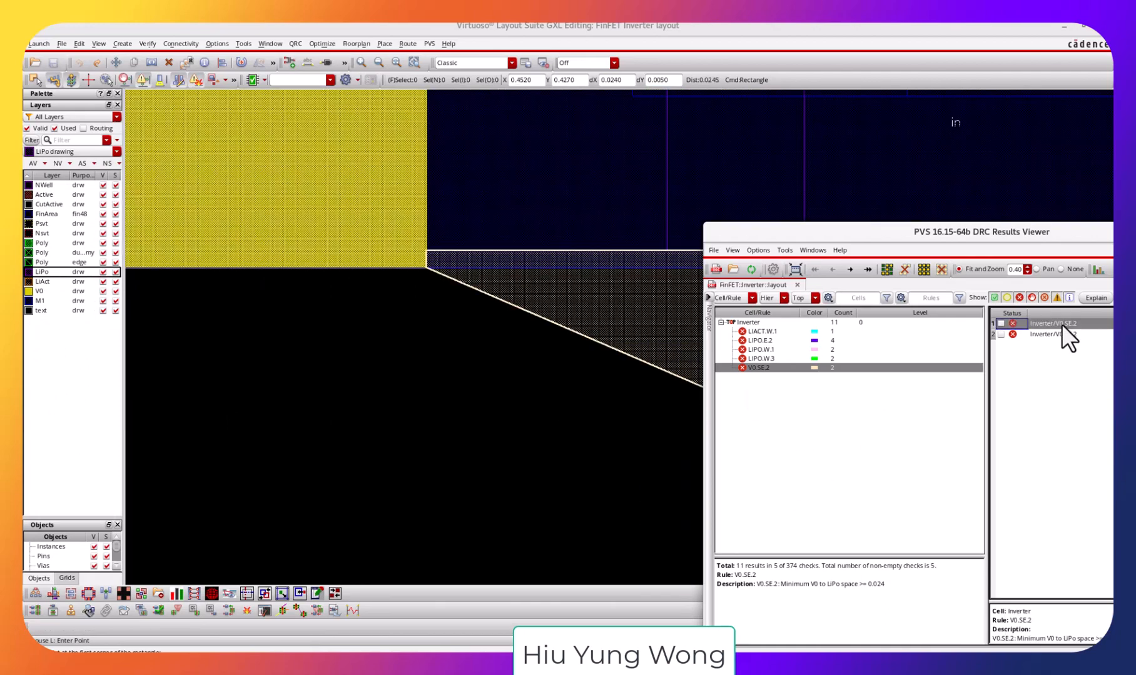
left_click_drag(892, 320, 733, 428)
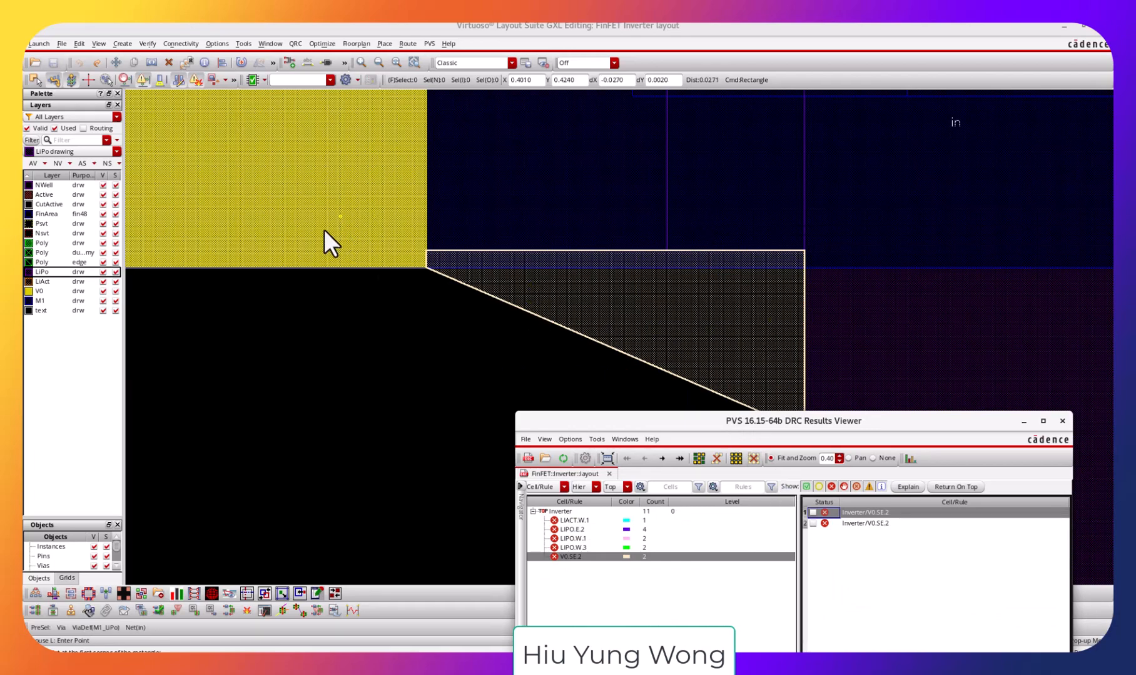
Show only the LiPo and V0 layers around the in via, cancelling the stray rectangle.
left_click(345, 323)
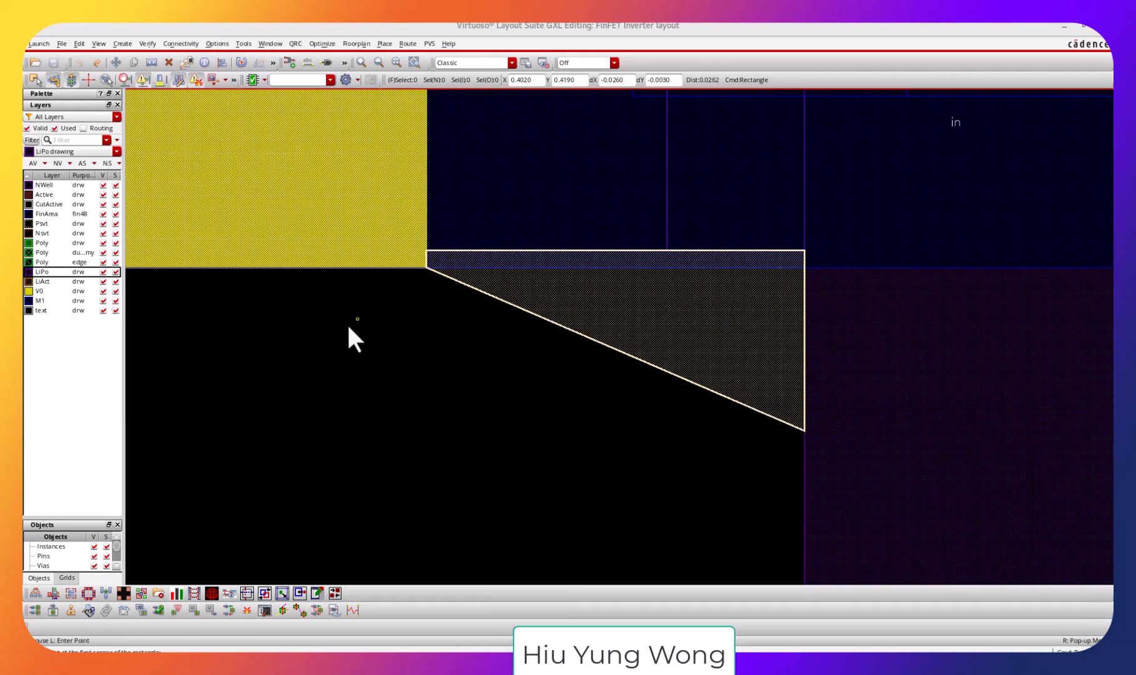
key("shift+z")
key("shift+z")
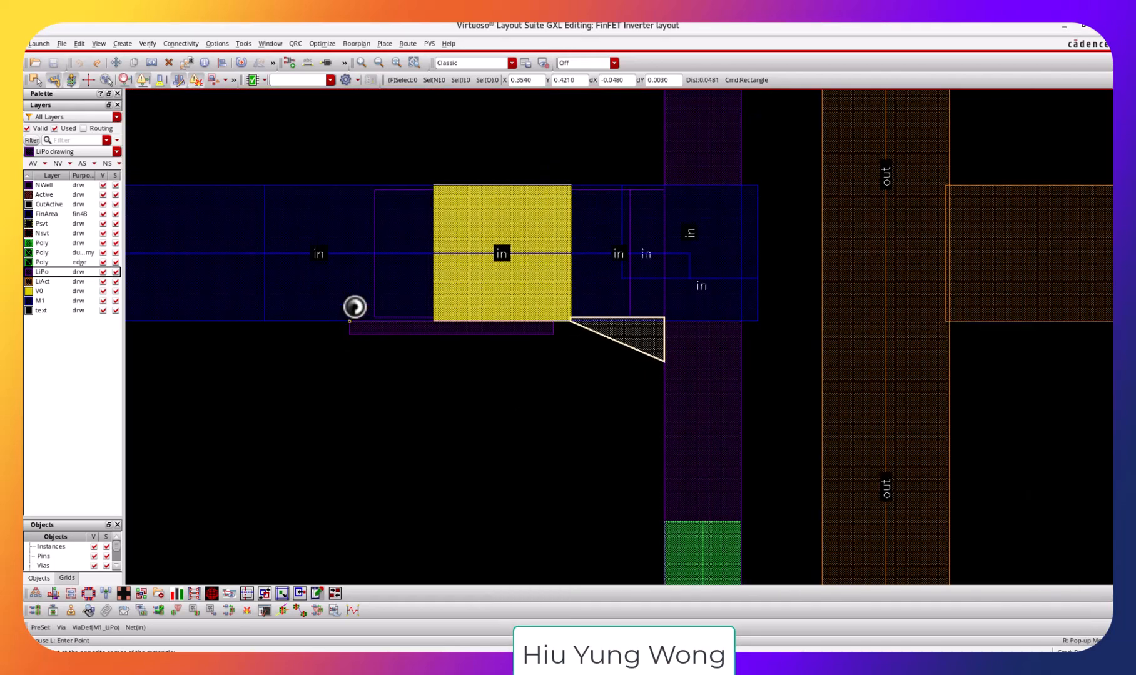
left_click(103, 176)
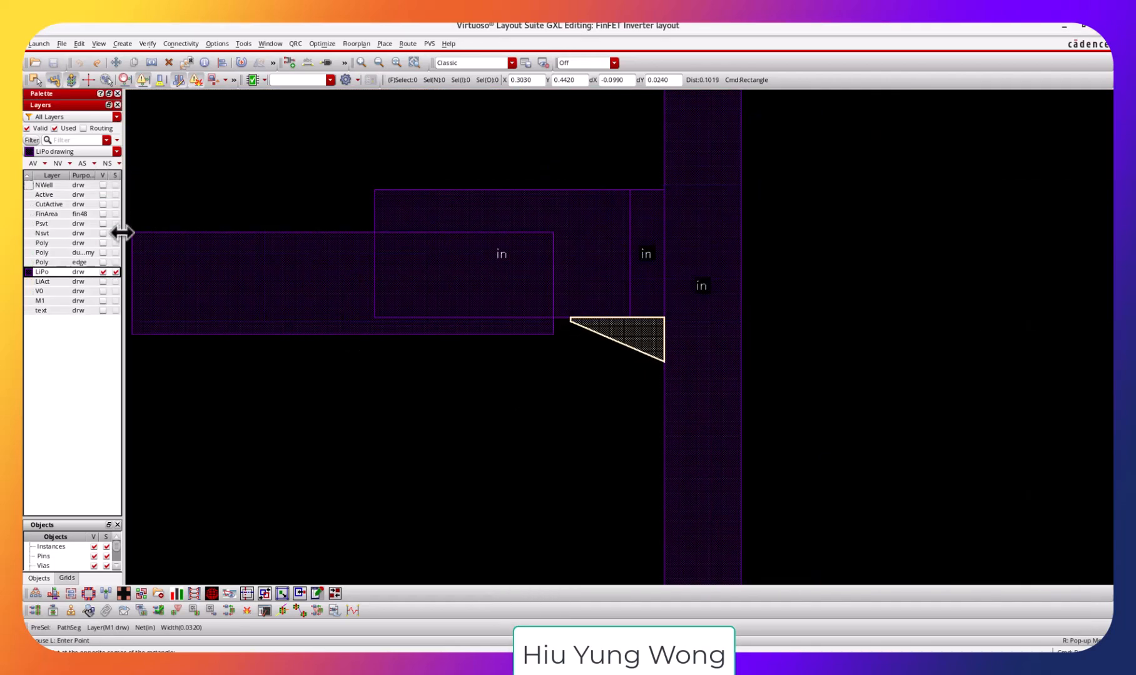
left_click(103, 292)
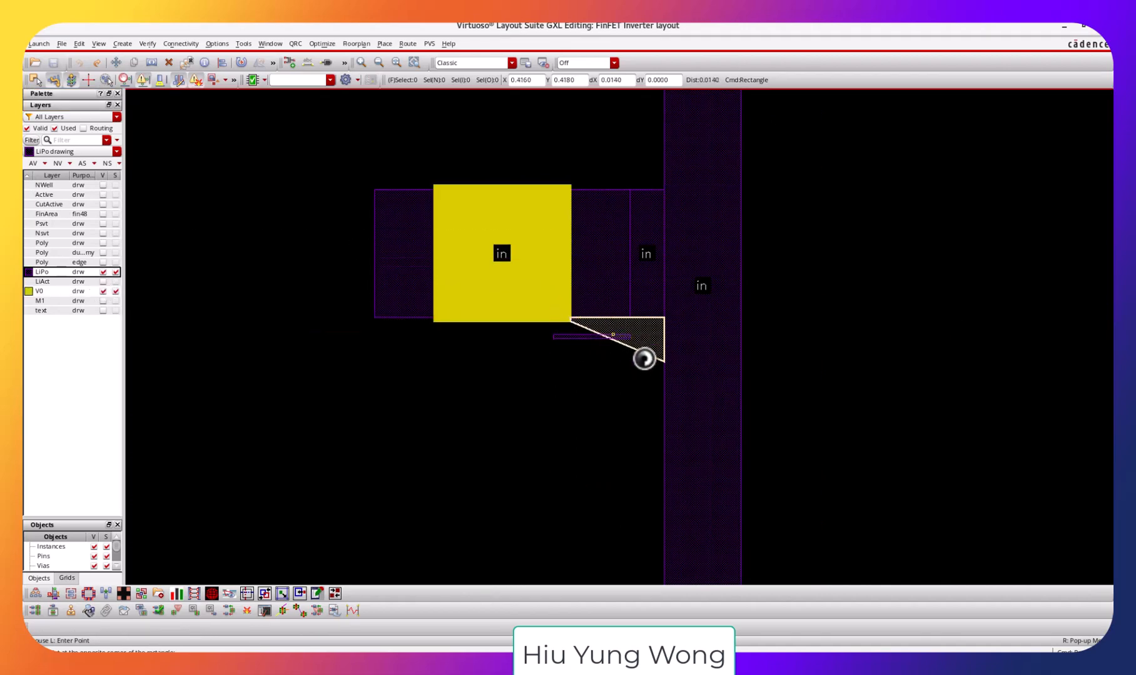
key("Escape")
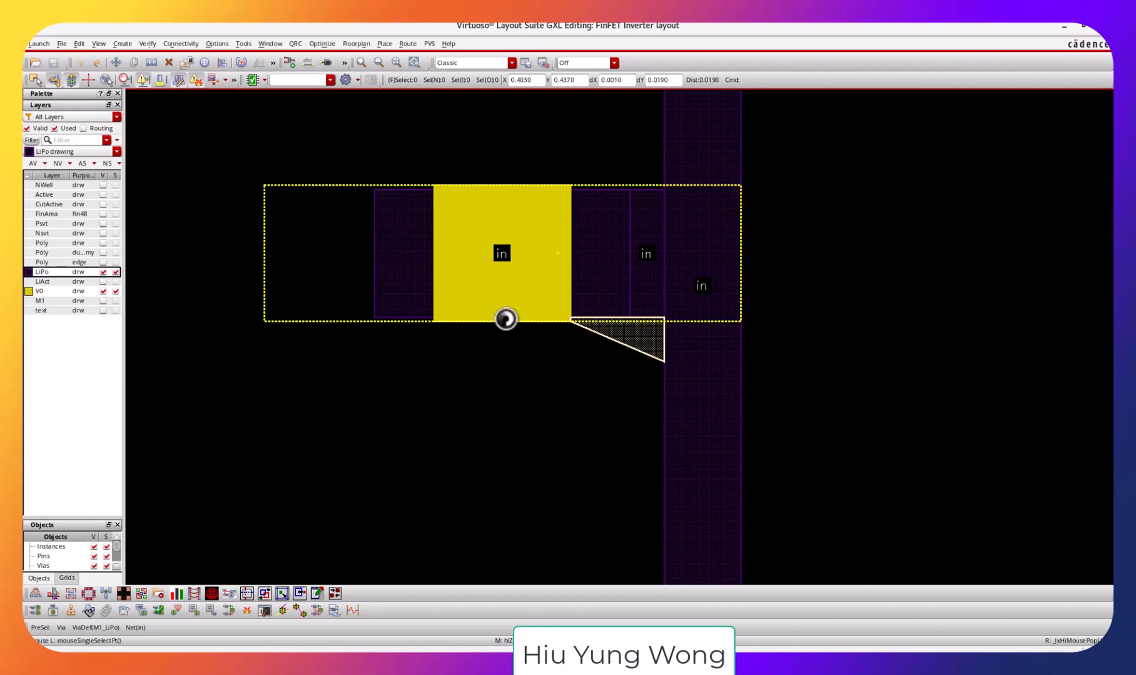
Move the M1_LiPo via of the in net about 0.024 µm to the left, away from the vertical LiPo strip.
key("m")
left_click(581, 266)
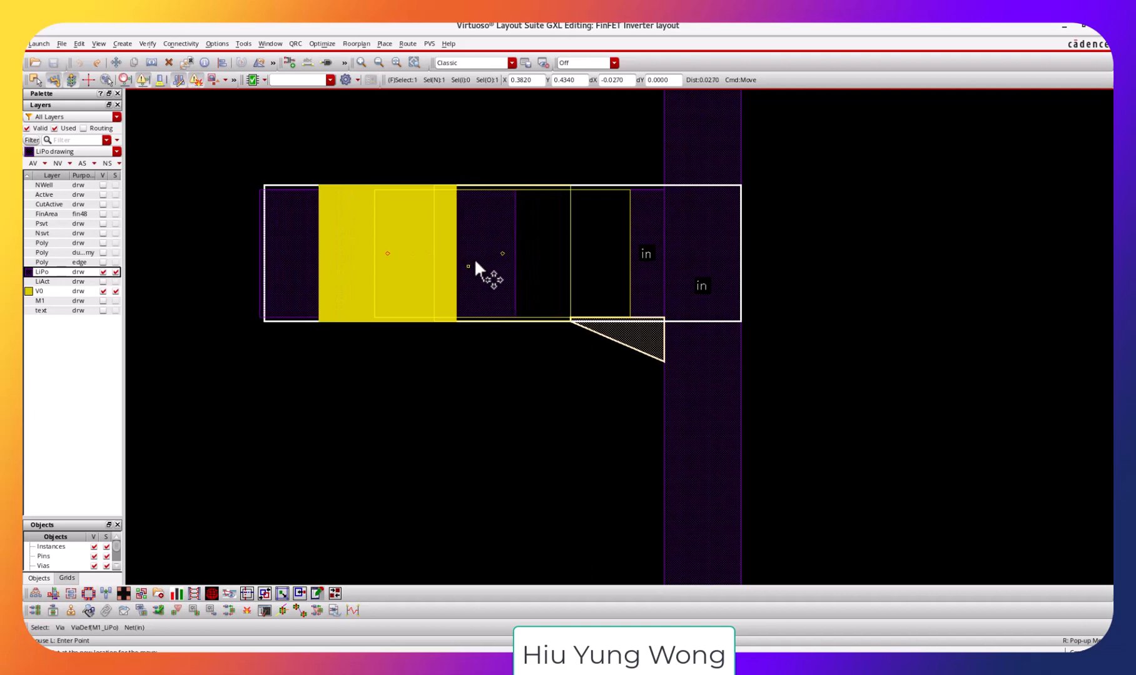
left_click(480, 258)
left_click(481, 258)
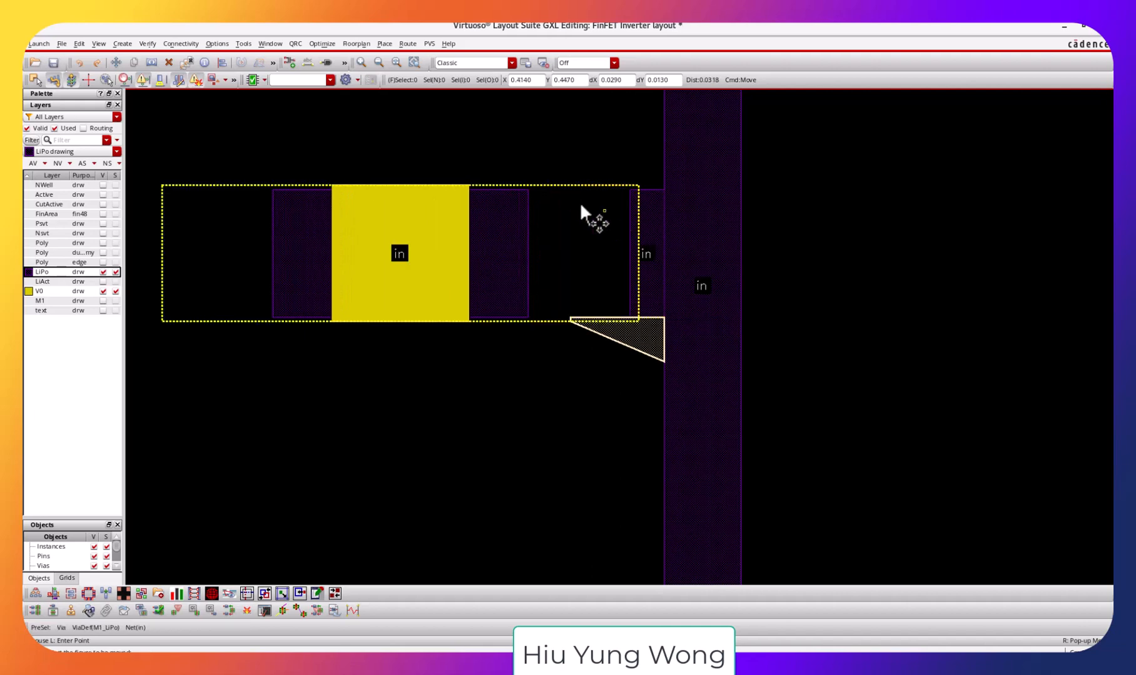
key("Escape")
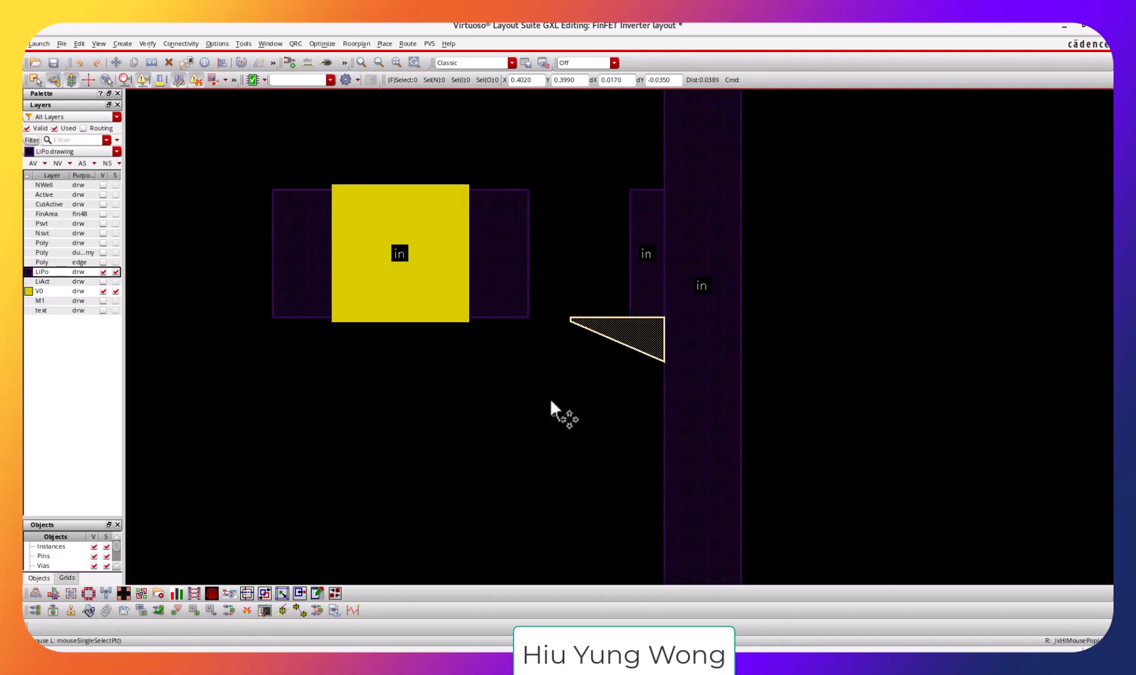
Stretch the small LiPo rectangle's left edge to the via's LiPo edge, making it about 0.032 µm wide.
key("s")
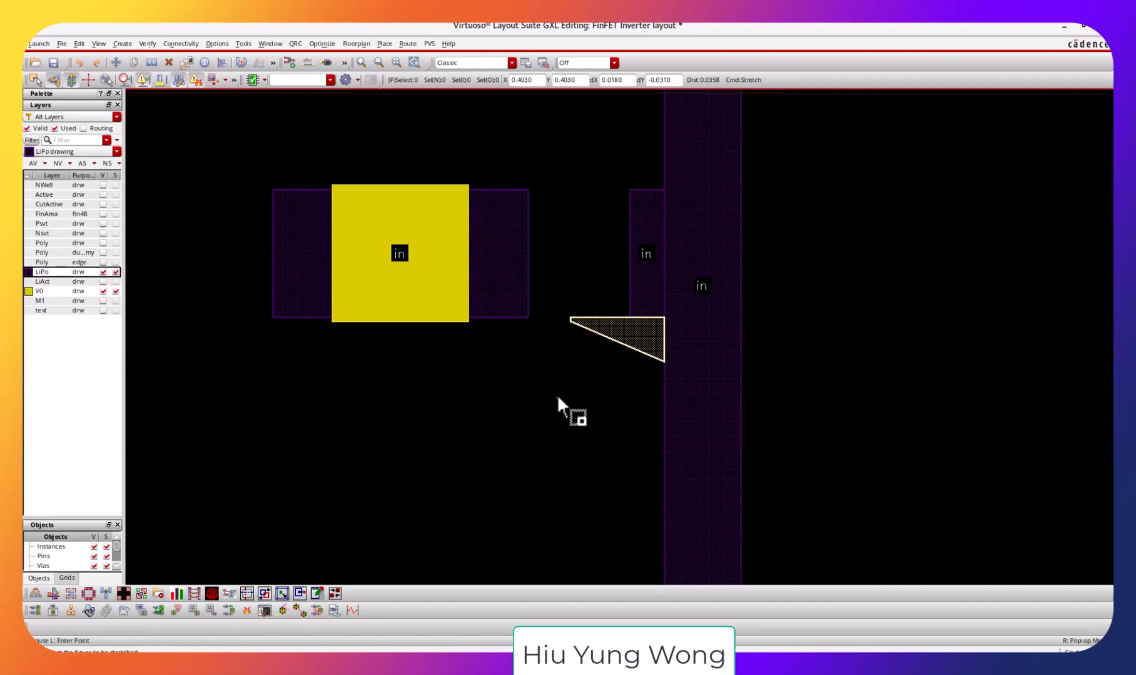
left_click(629, 241)
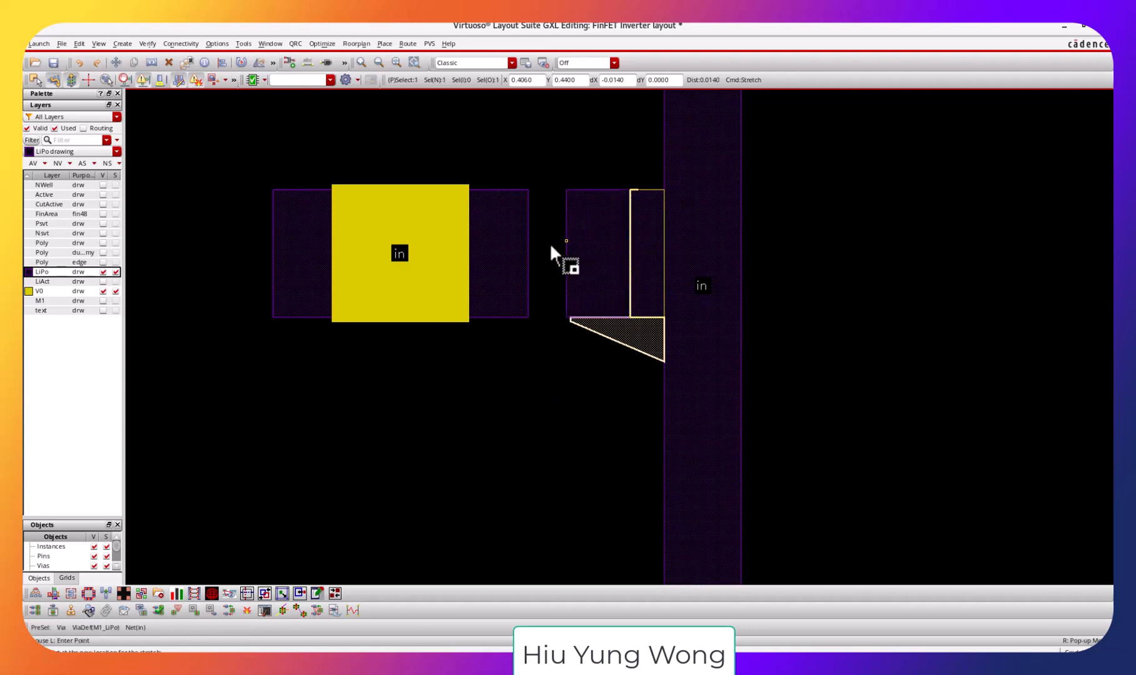
left_click(527, 243)
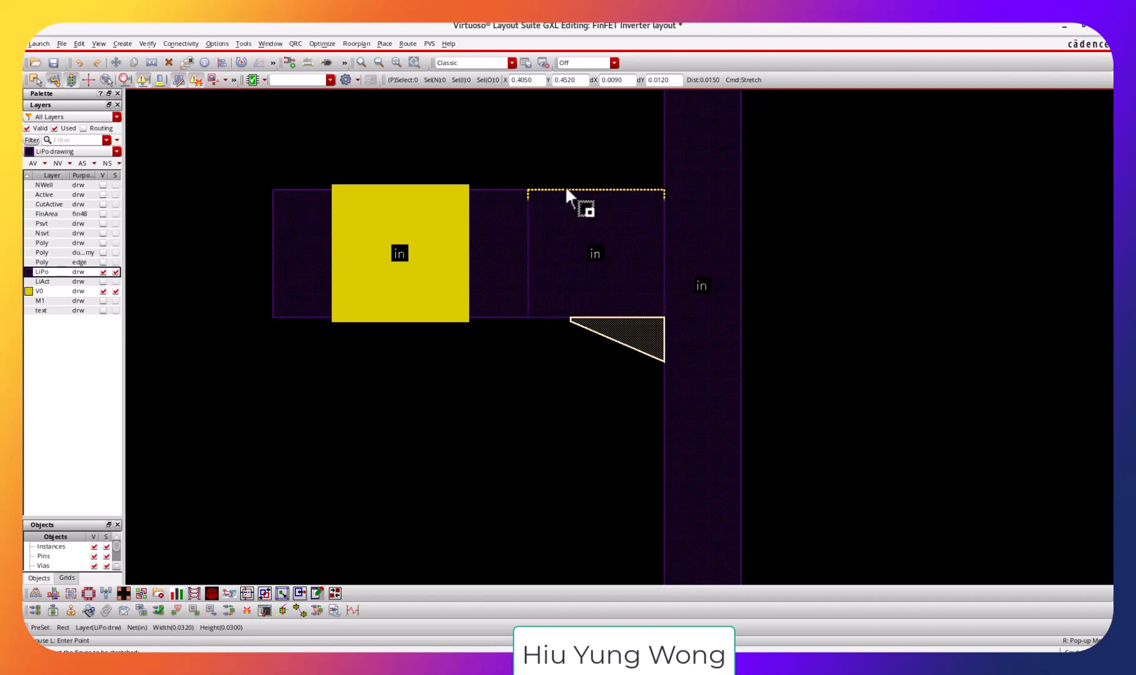
key("Escape")
Make all layers visible and save the layout with the relocated via.
left_click(83, 163)
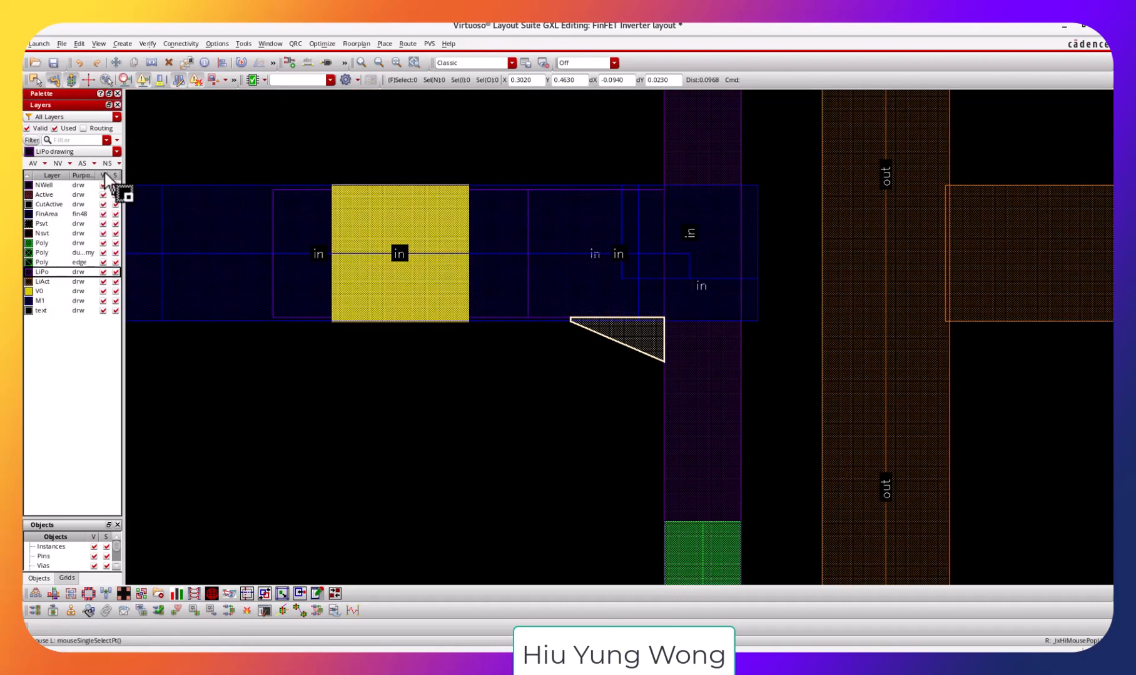
left_click(53, 62)
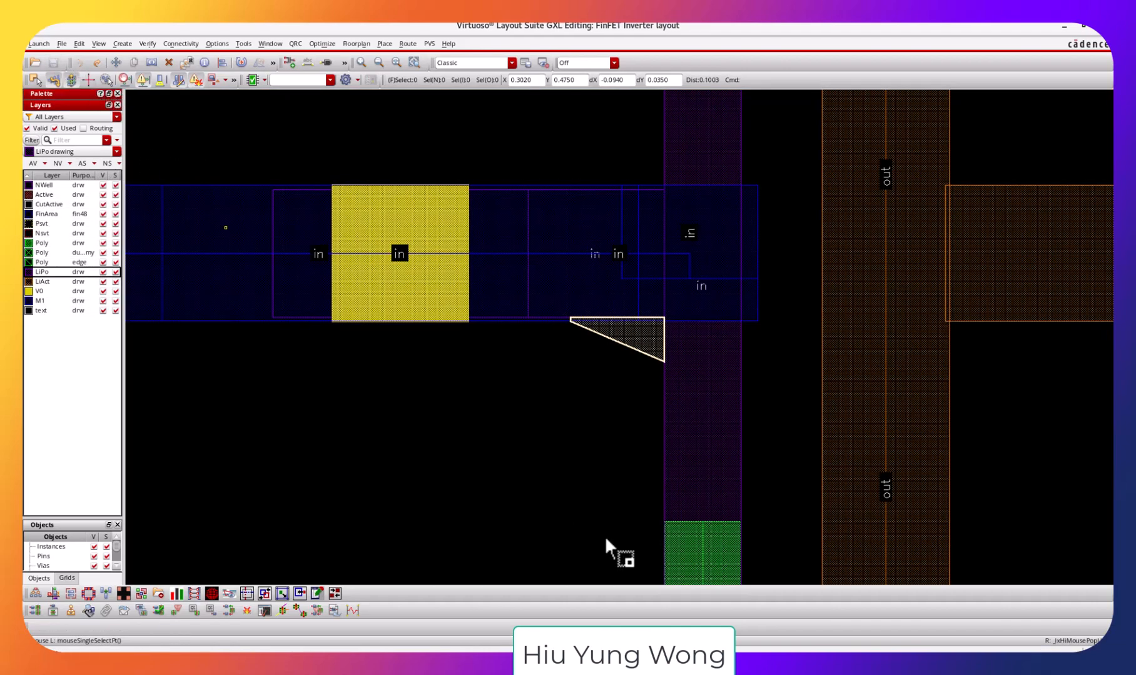
Rerun the PVS DRC, move the results clear of the report, and read the LIPO.W.3 rule description.
left_click(367, 657)
left_click(367, 517)
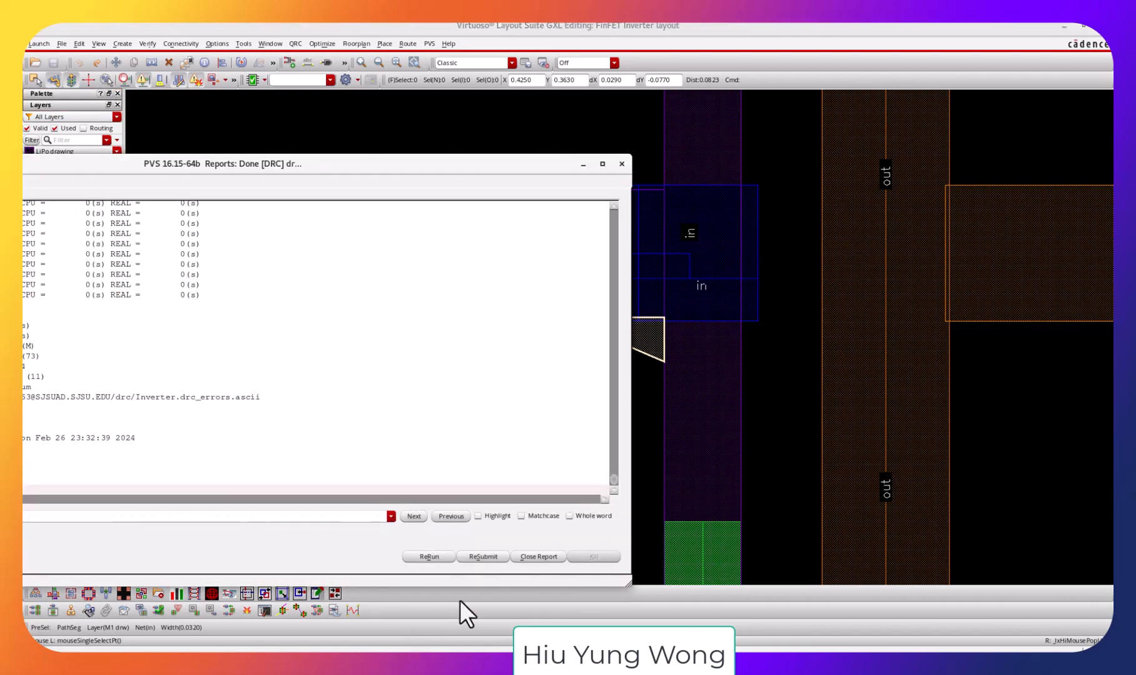
left_click(431, 557)
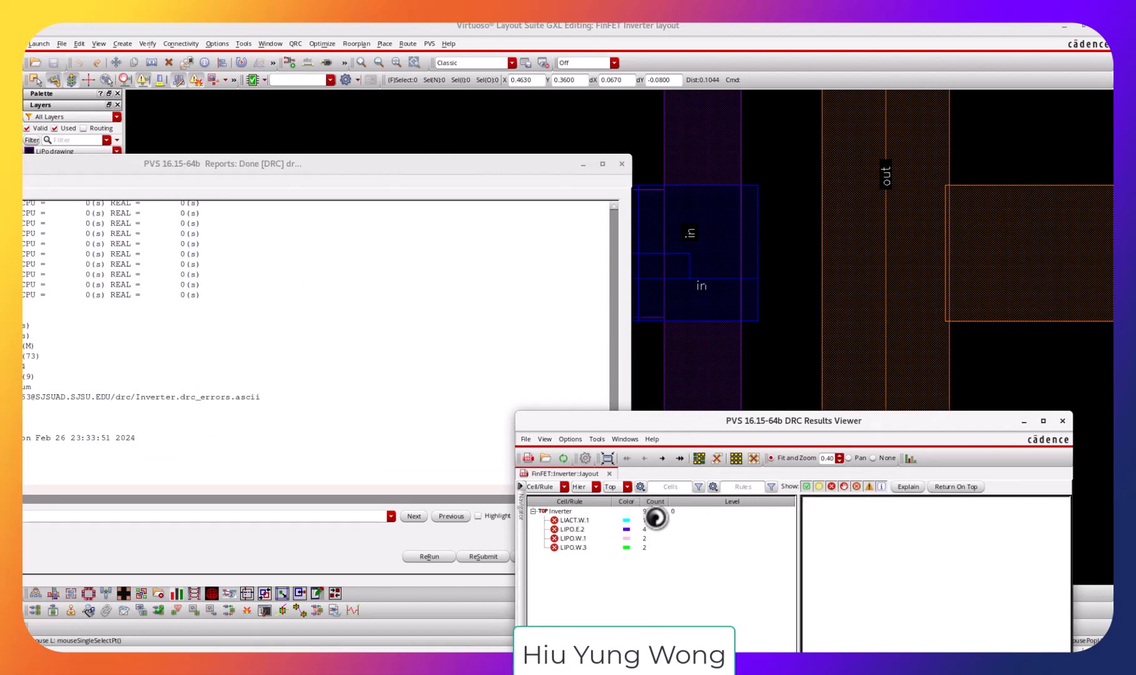
left_click_drag(684, 429, 861, 272)
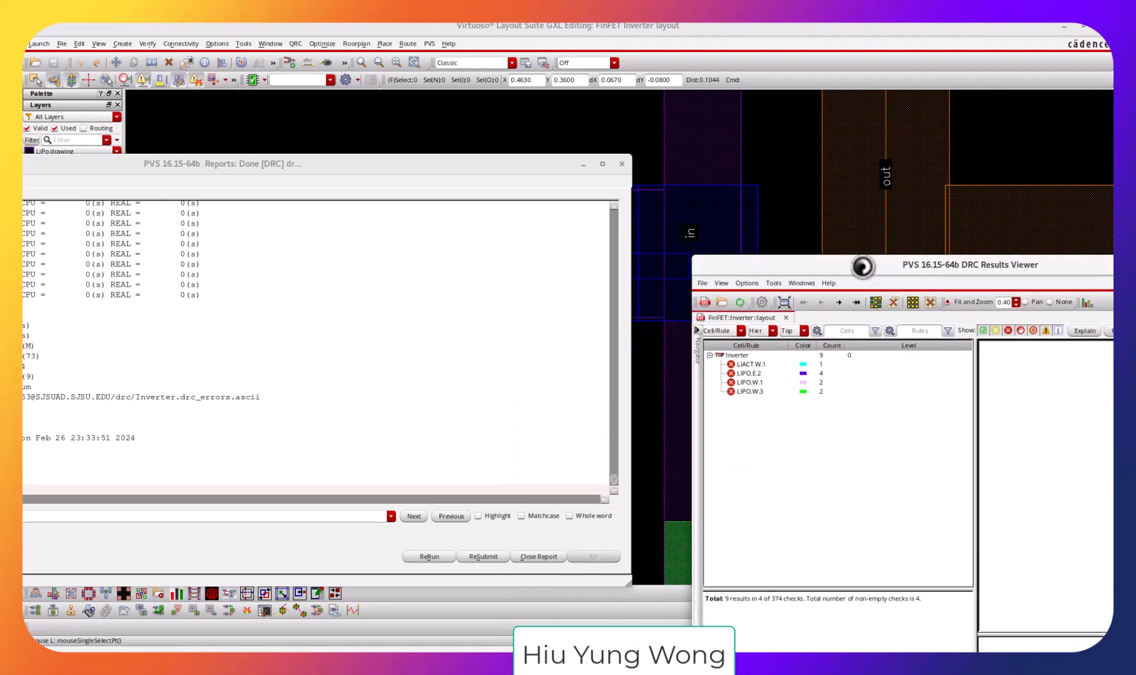
left_click(741, 391)
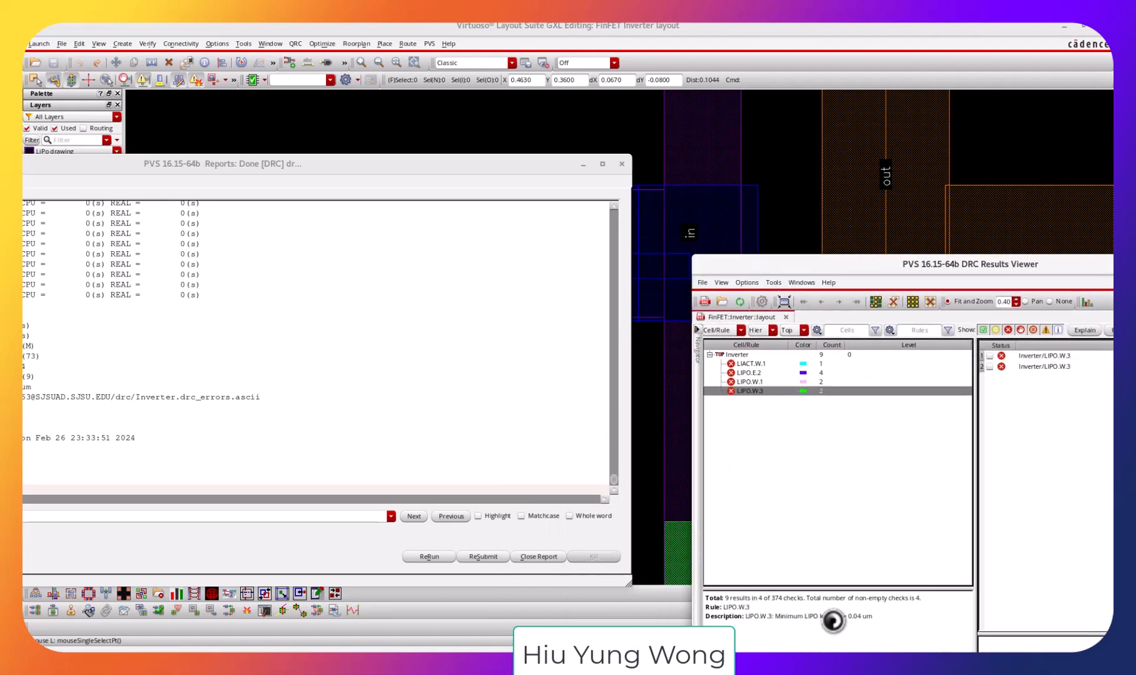
Zoom to the first LIPO.W.3 violation, clear the report from the canvas, and show only the LiPo layer.
left_click(1066, 356)
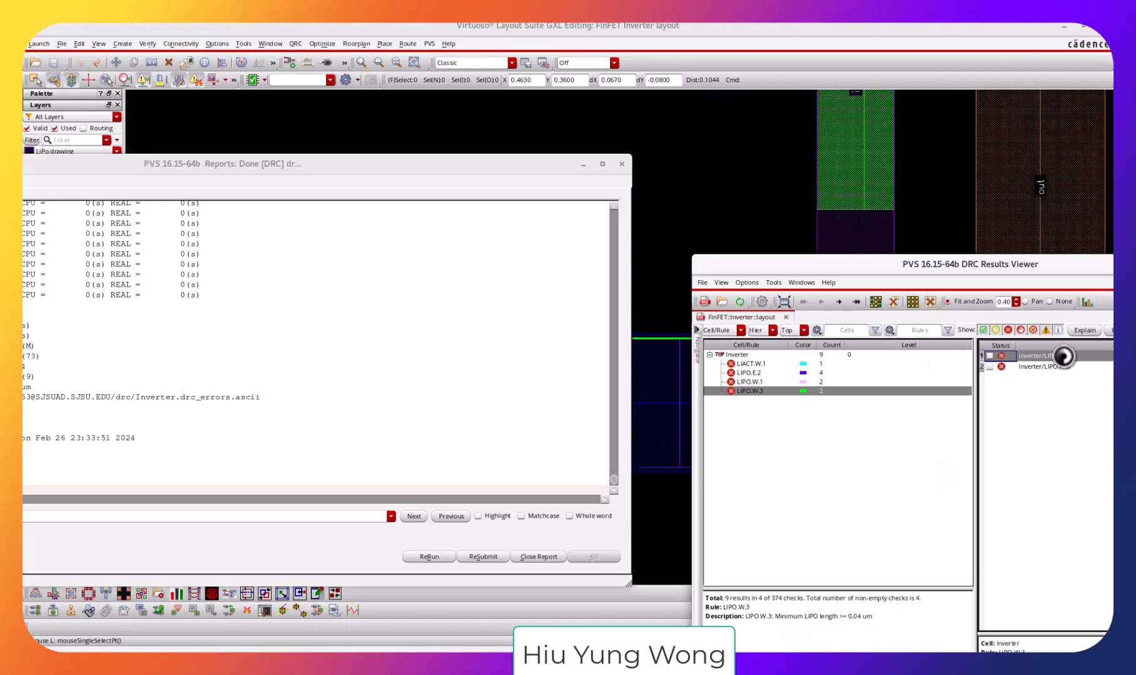
left_click(579, 164)
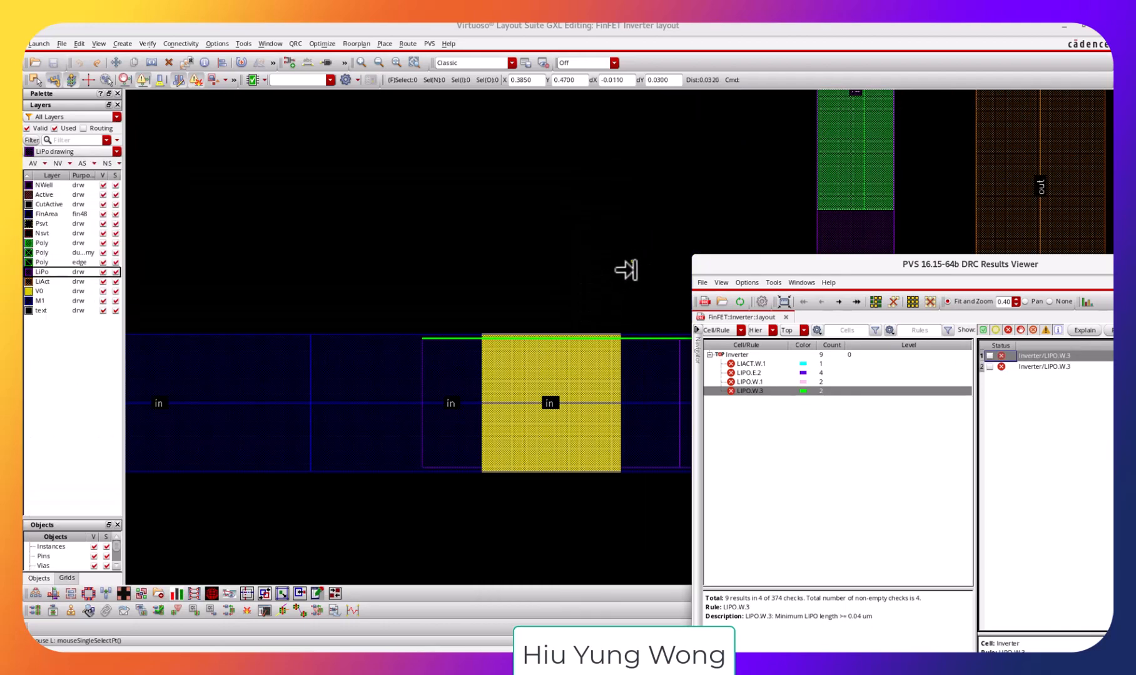
middle_click_drag(629, 270, 499, 211)
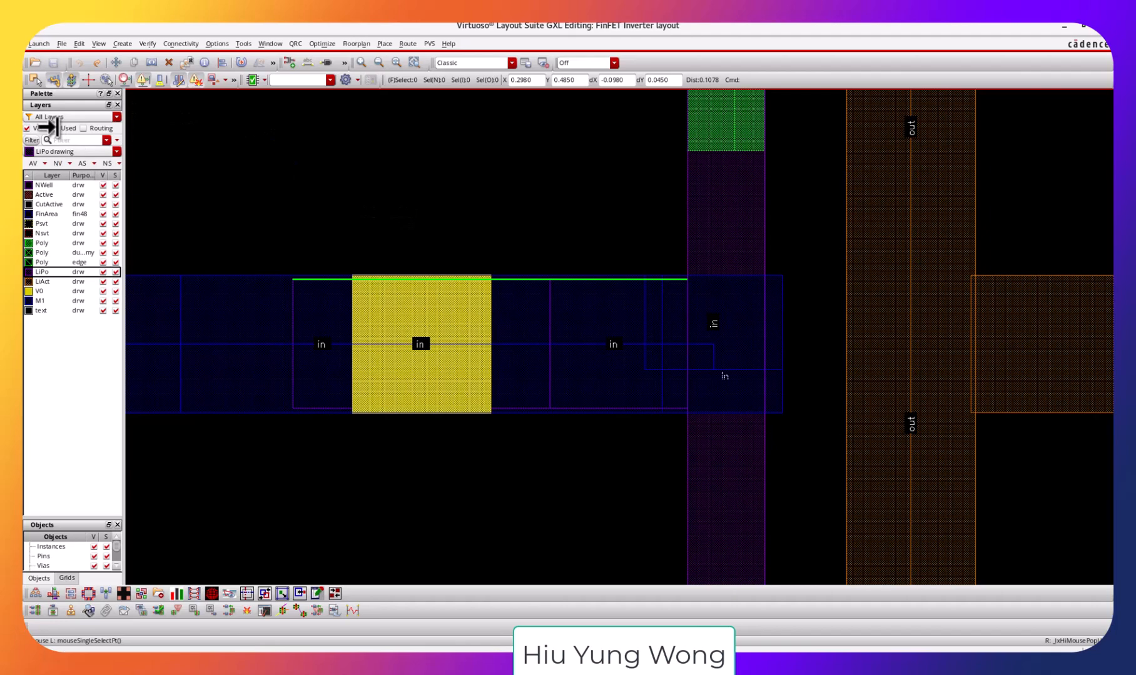
left_click(55, 127)
left_click(54, 127)
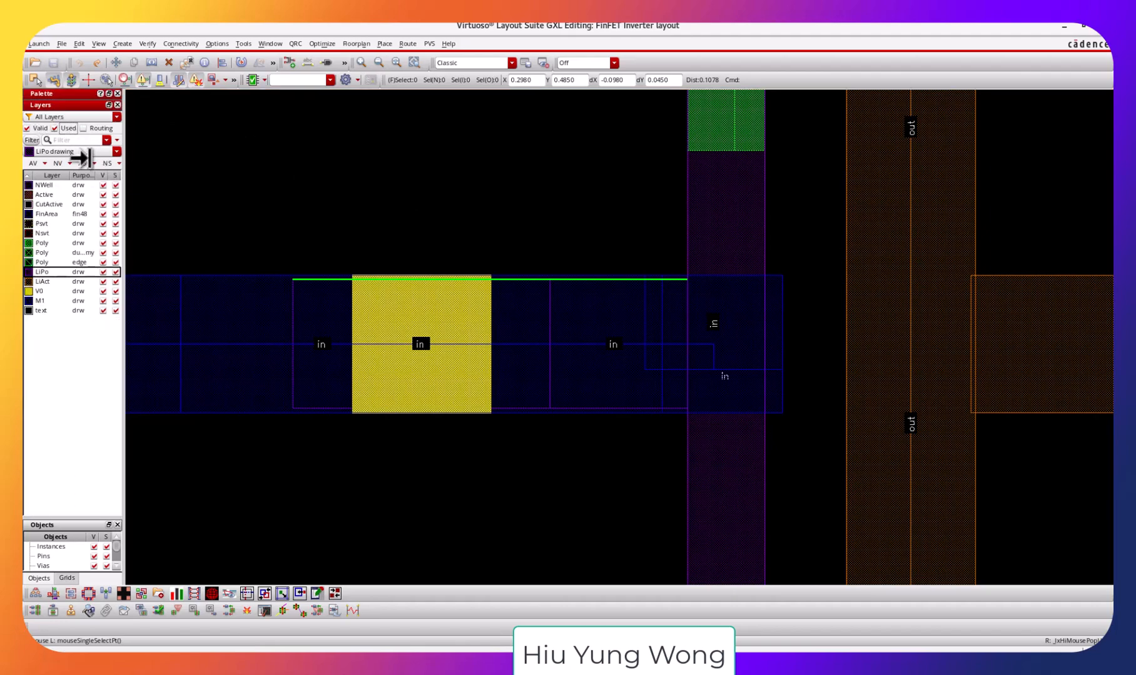
left_click(104, 174)
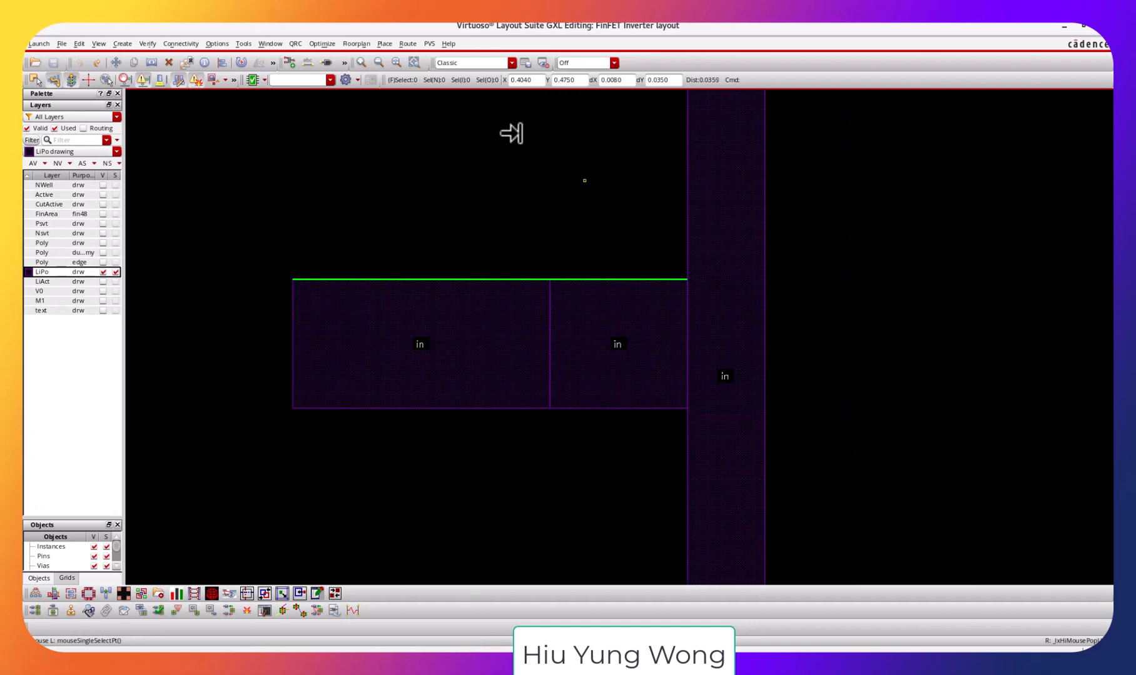
Measure the horizontal LiPo section's length from the vertical LiPo strip to its far end.
key("k")
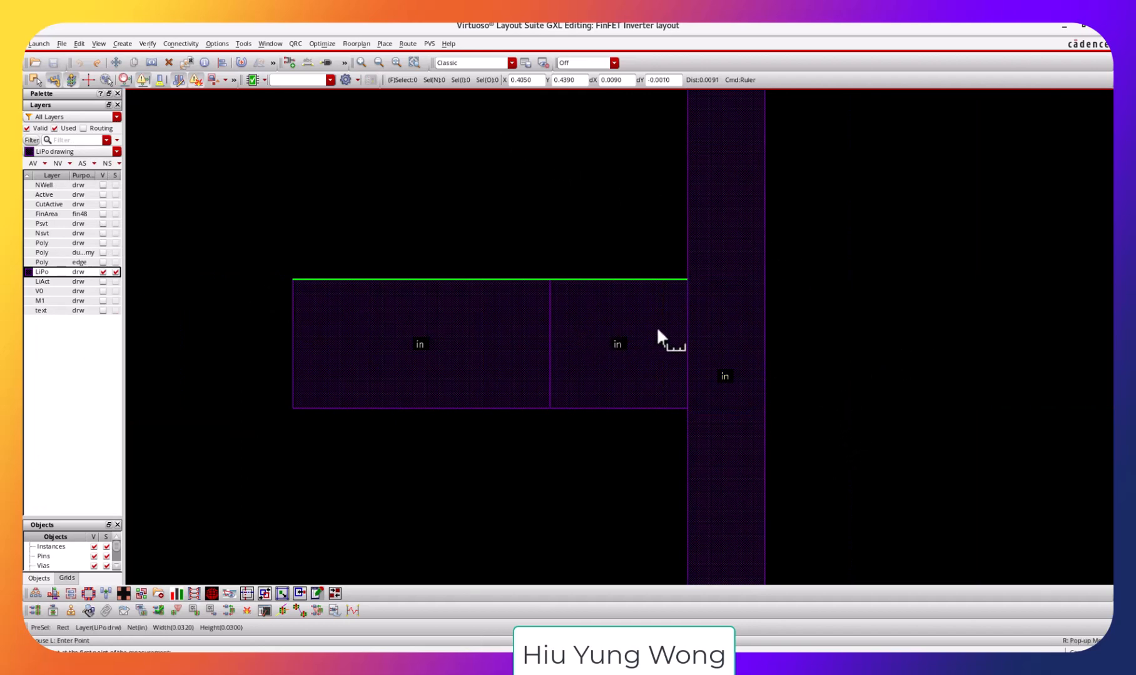
left_click(687, 306)
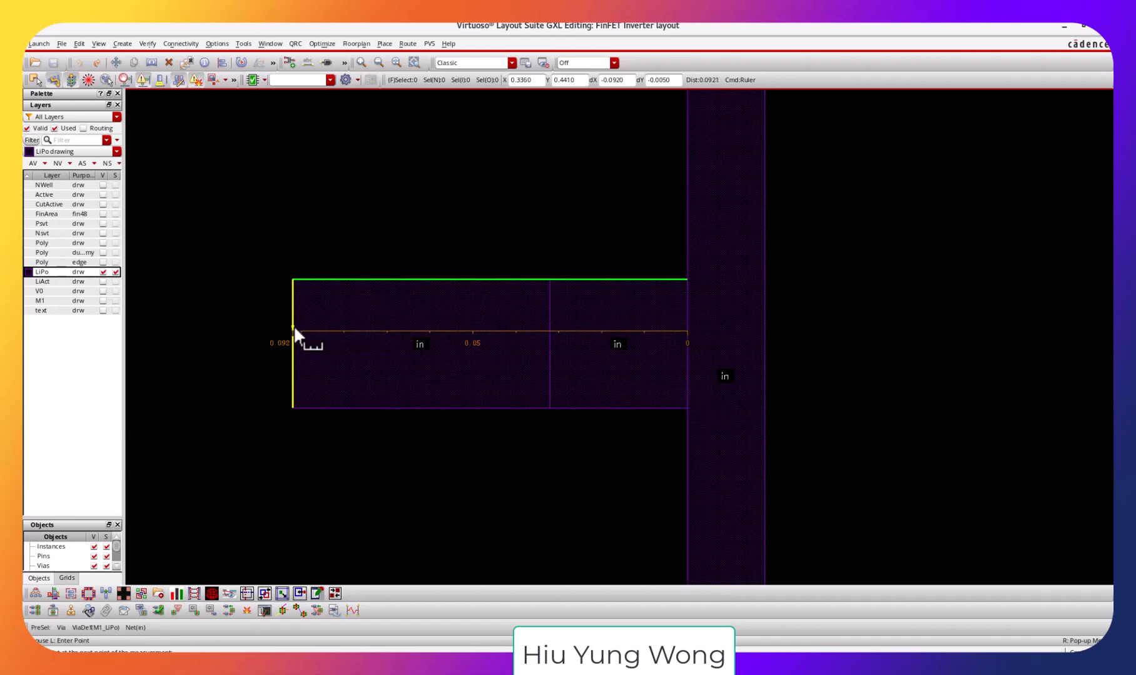
key("Escape")
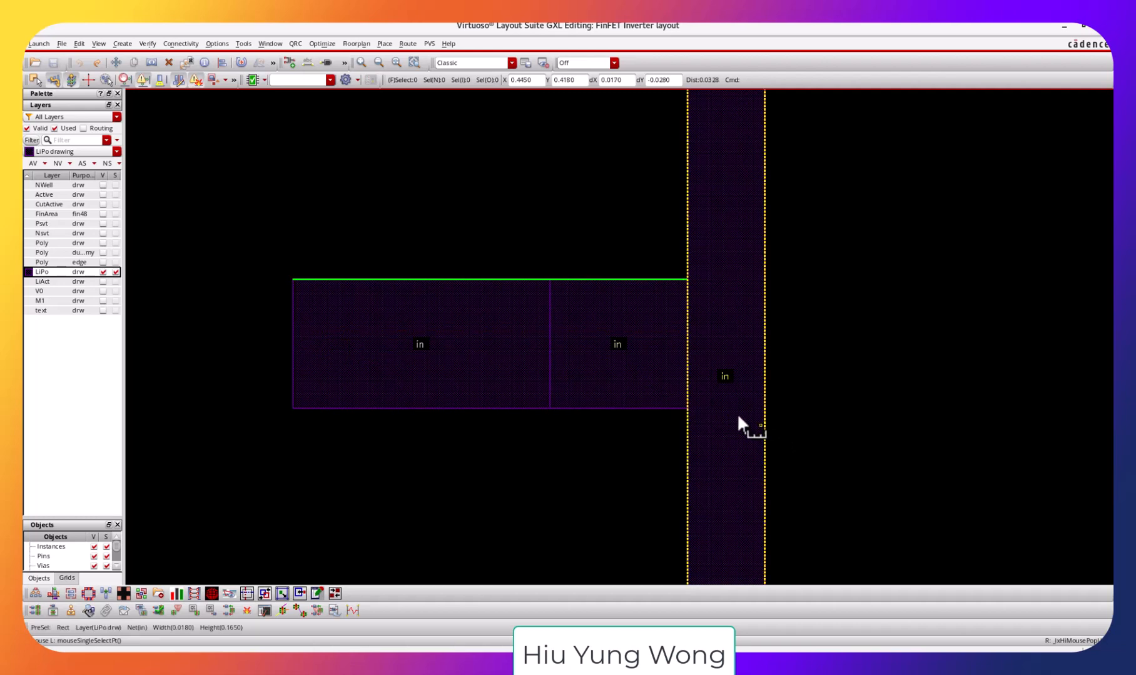
View the whole LiPo shape, recheck the LIPO.W.3 rule, and measure again from the vertical strip along the horizontal section.
key("shift+z")
key("shift+z")
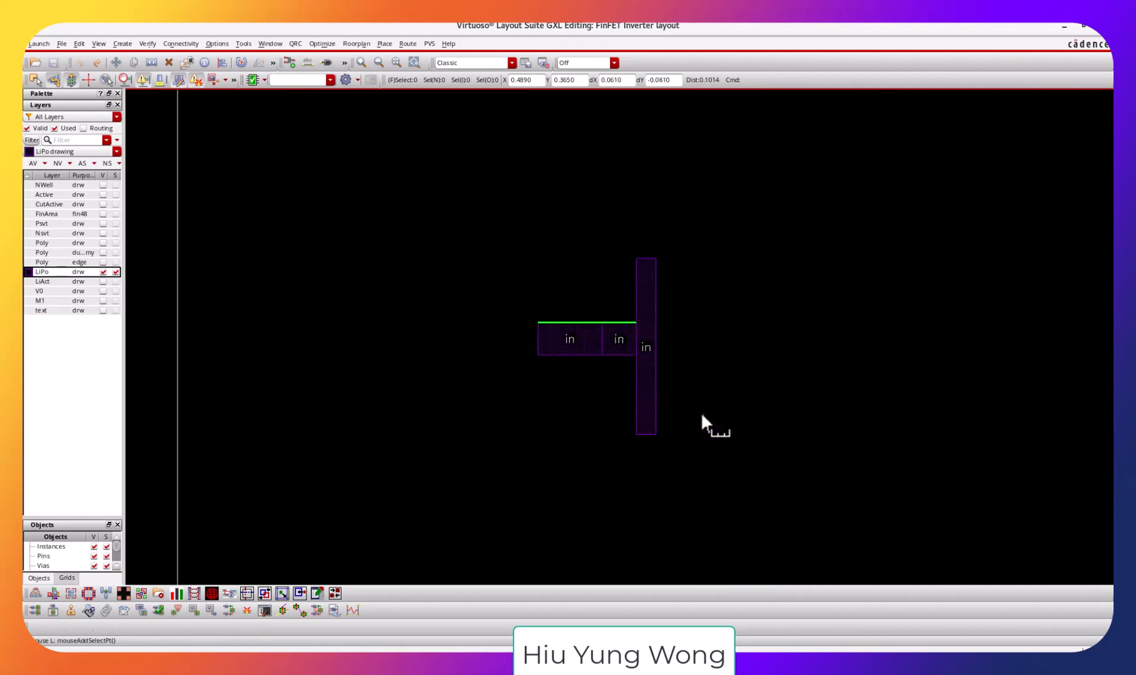
key("k")
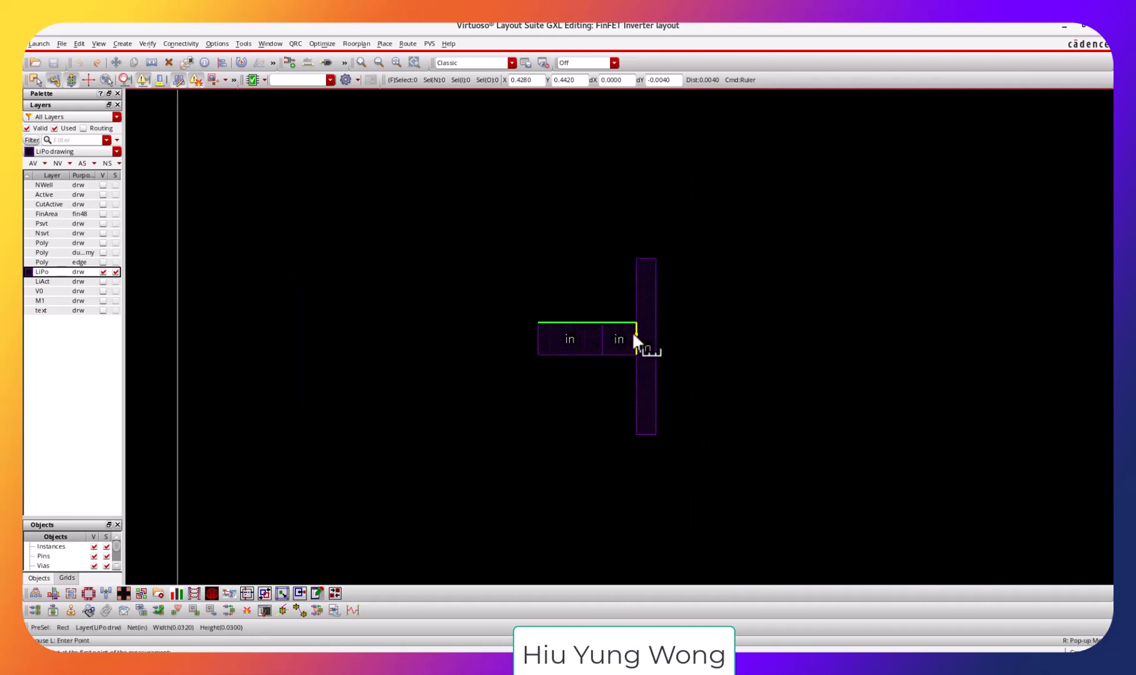
left_click(633, 336)
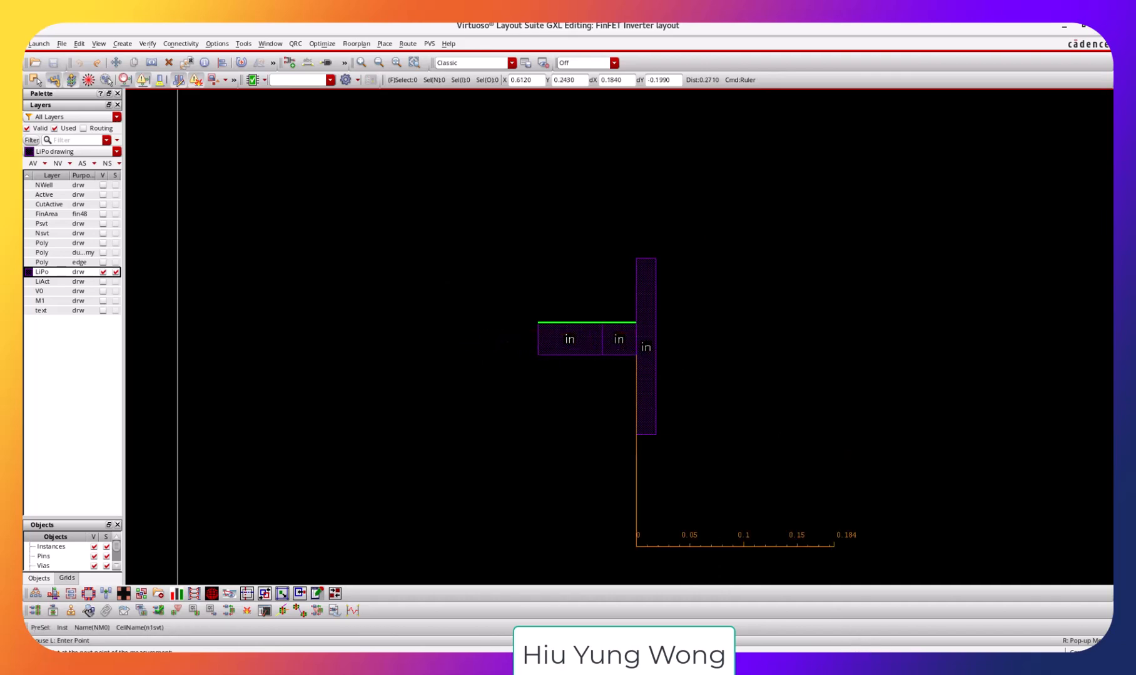
key("alt+Tab")
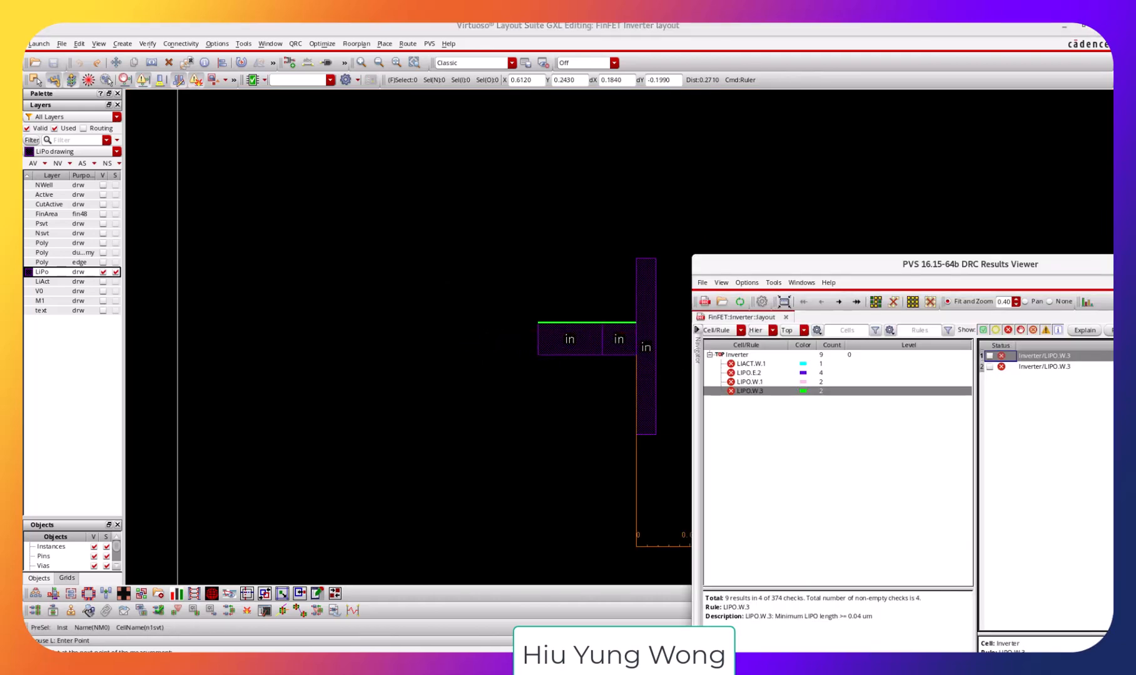
left_click(738, 61)
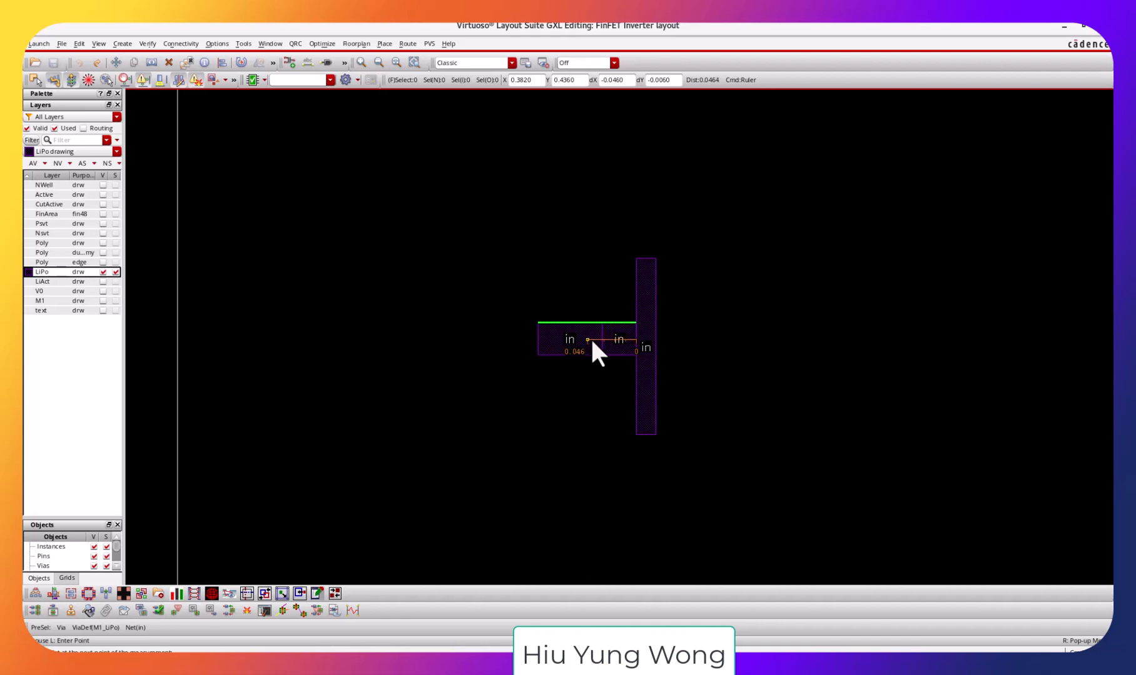
key("Escape")
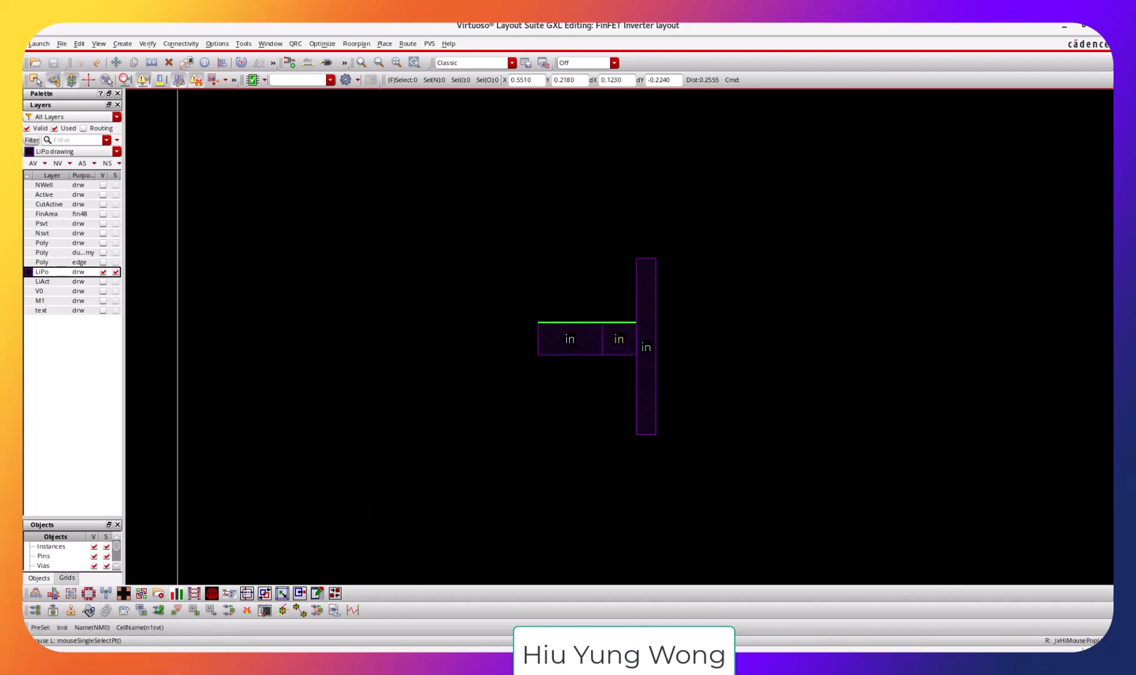
Zoom to the second LIPO.W.3 violation and examine it against the complete LiPo shape.
left_click(803, 664)
left_click(1033, 369)
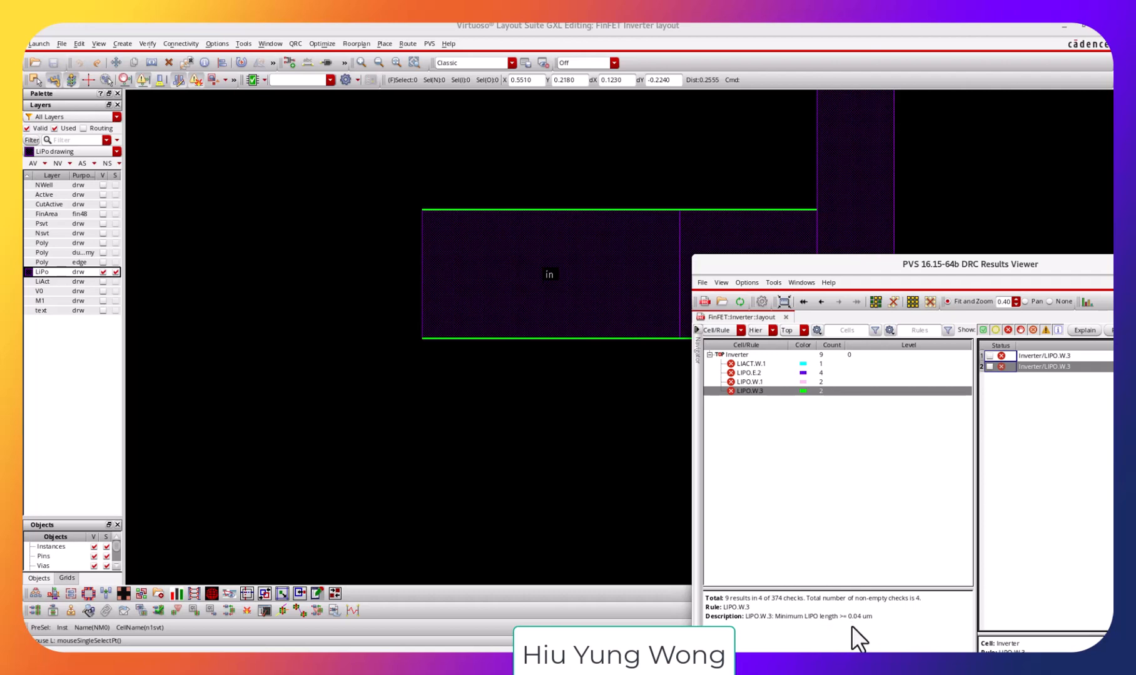
left_click(574, 508)
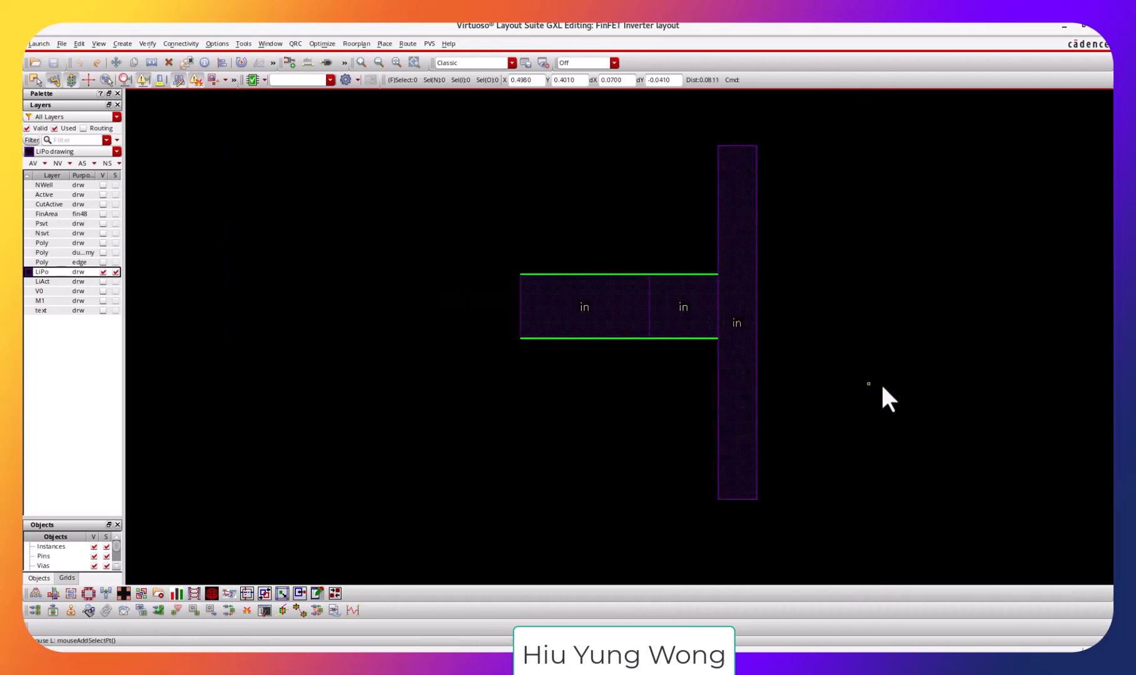
Show all layers and trace the in net from its horizontal M1 wire to examine its connectivity.
left_click(103, 175)
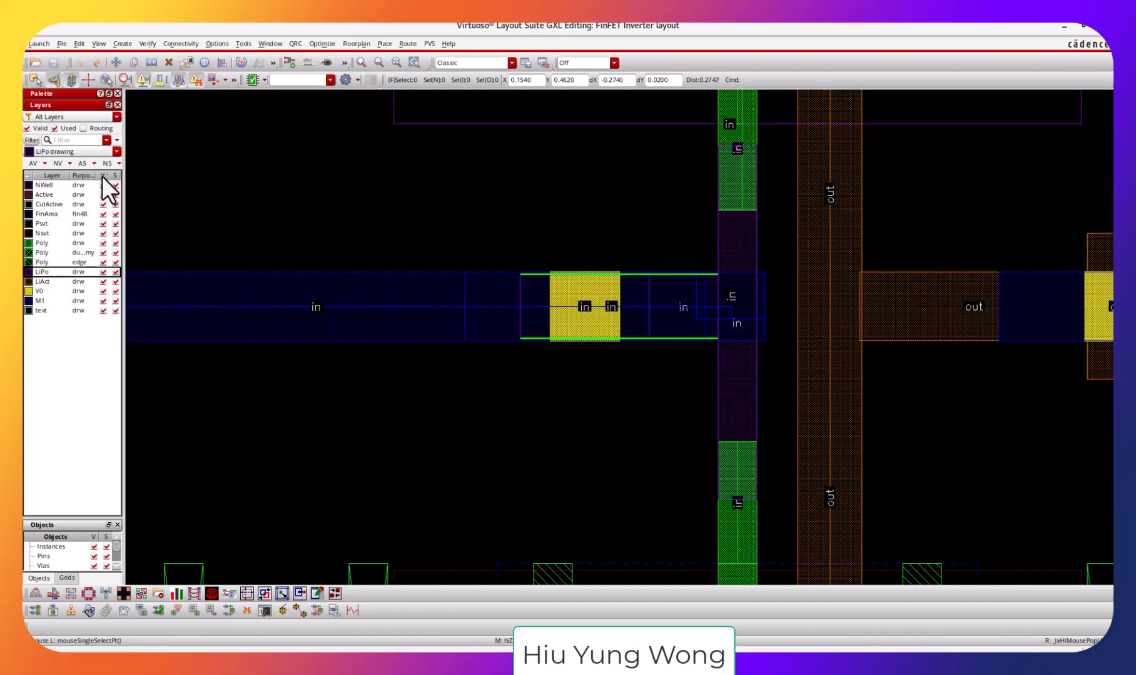
left_click(182, 43)
mouse_move(252, 109)
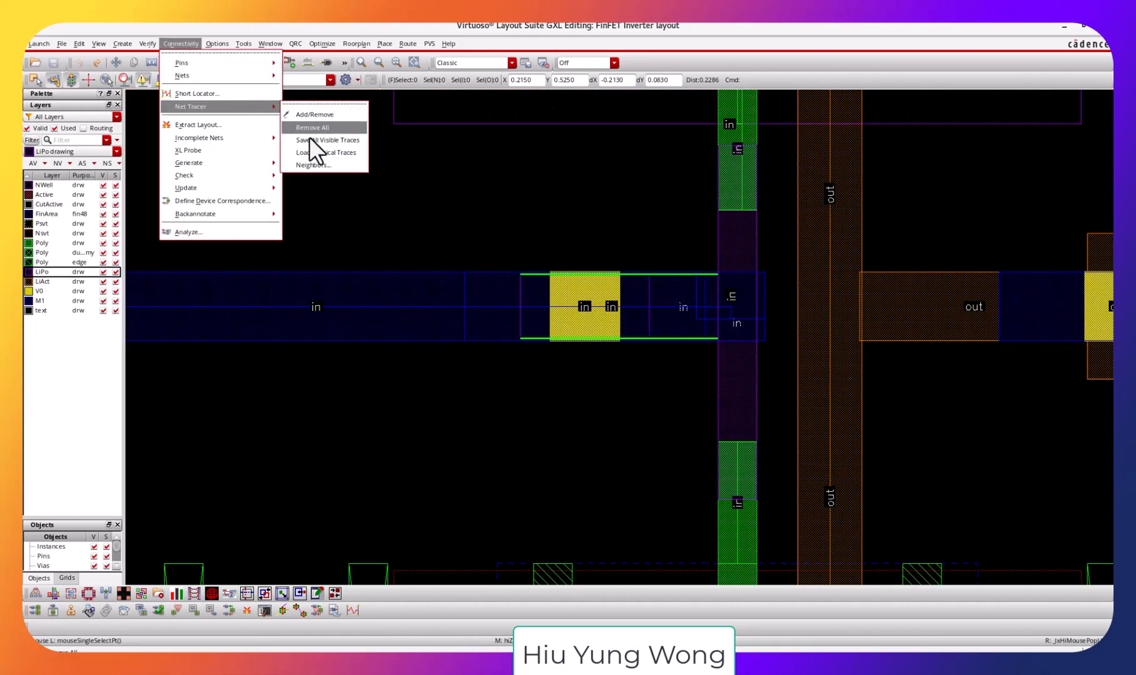
left_click(313, 115)
left_click(276, 302)
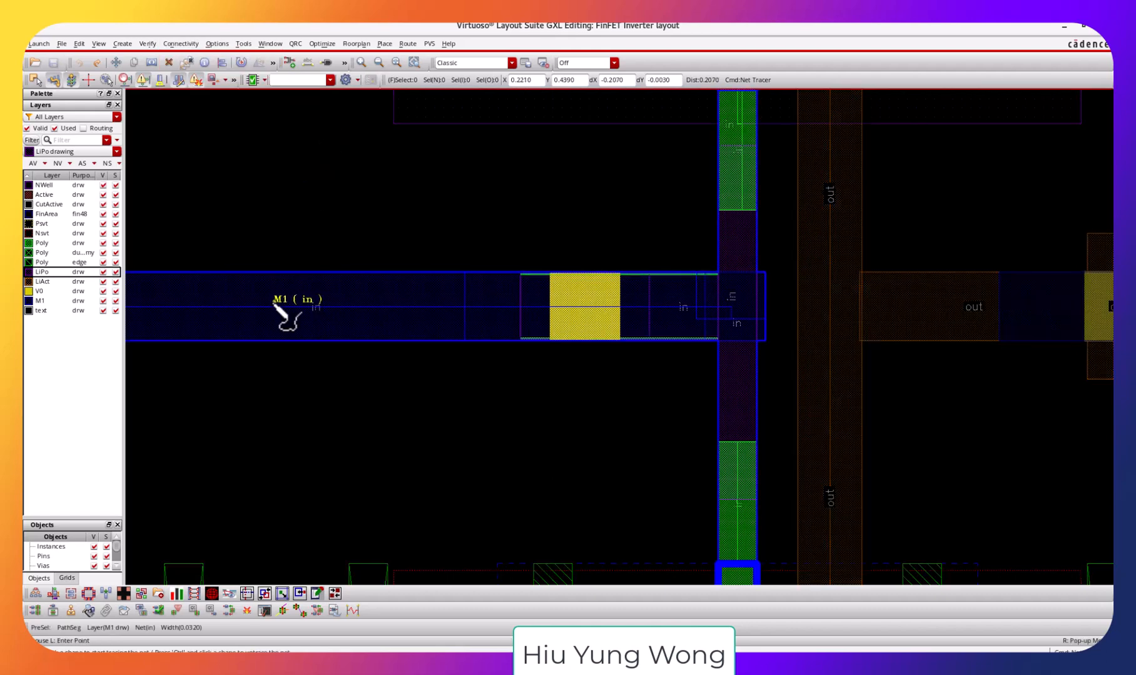
left_click(267, 294)
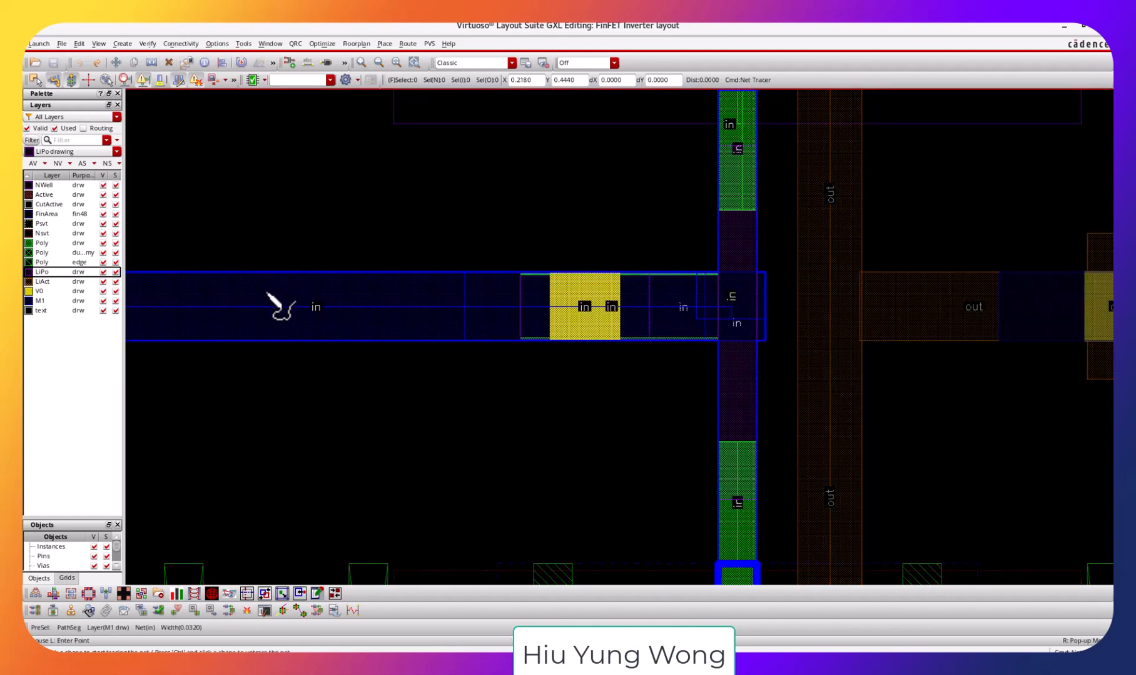
key("shift+z")
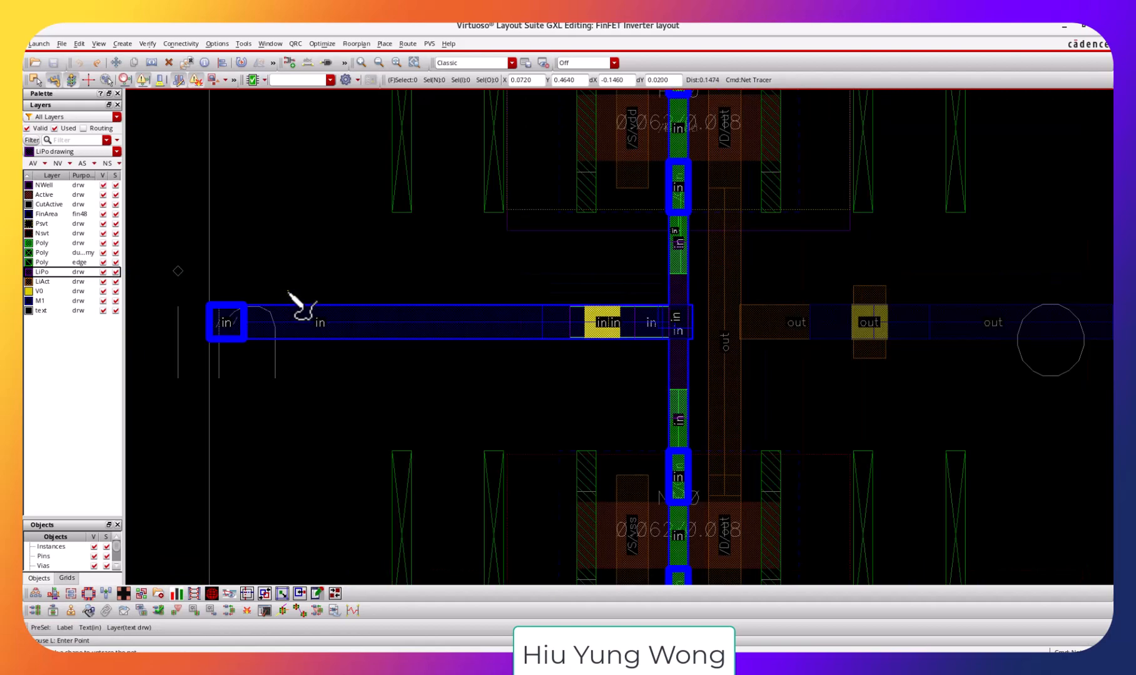
key("Escape")
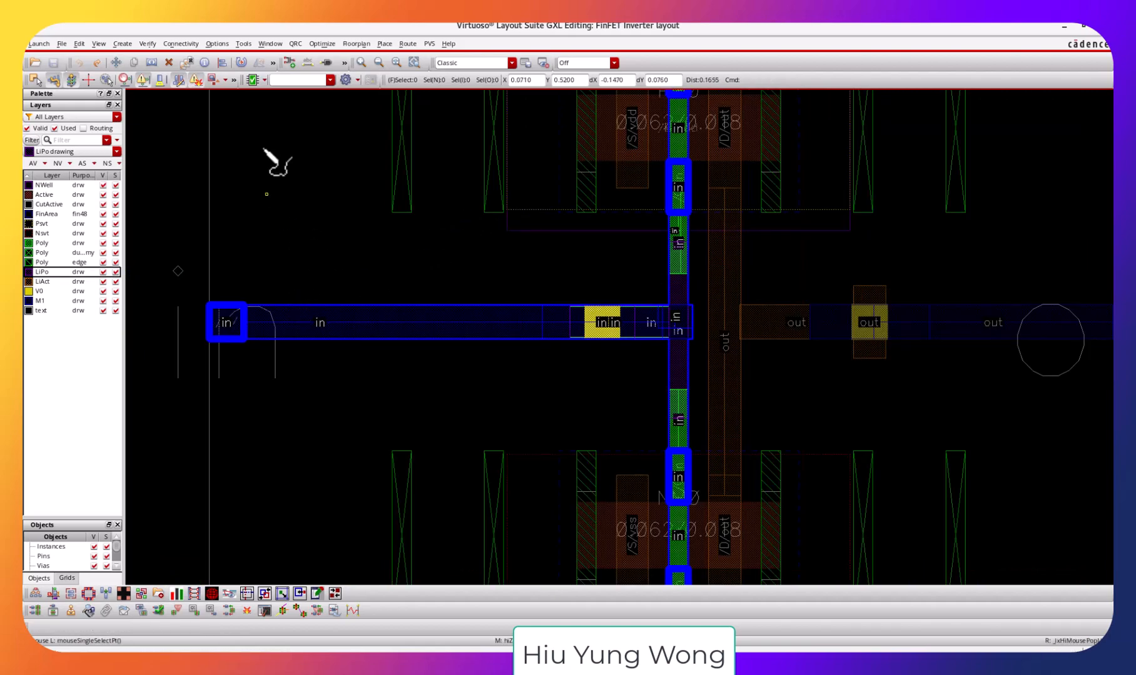
Remove all net traces from the layout and end the Net Tracer command.
left_click(185, 44)
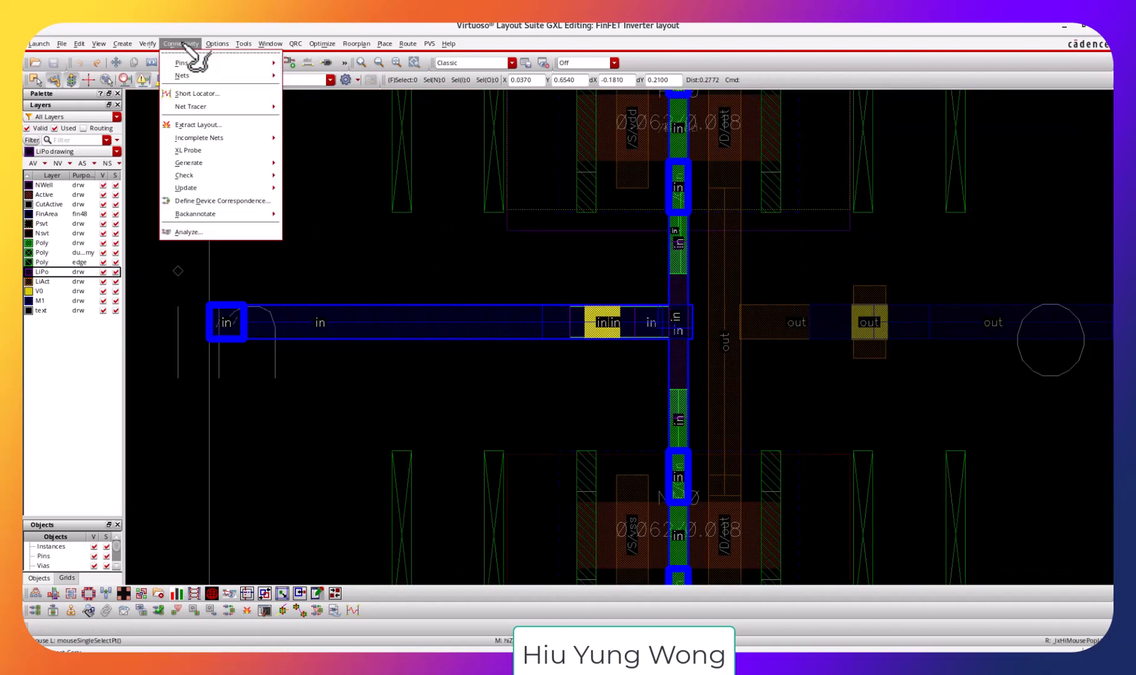
mouse_move(238, 107)
left_click(303, 114)
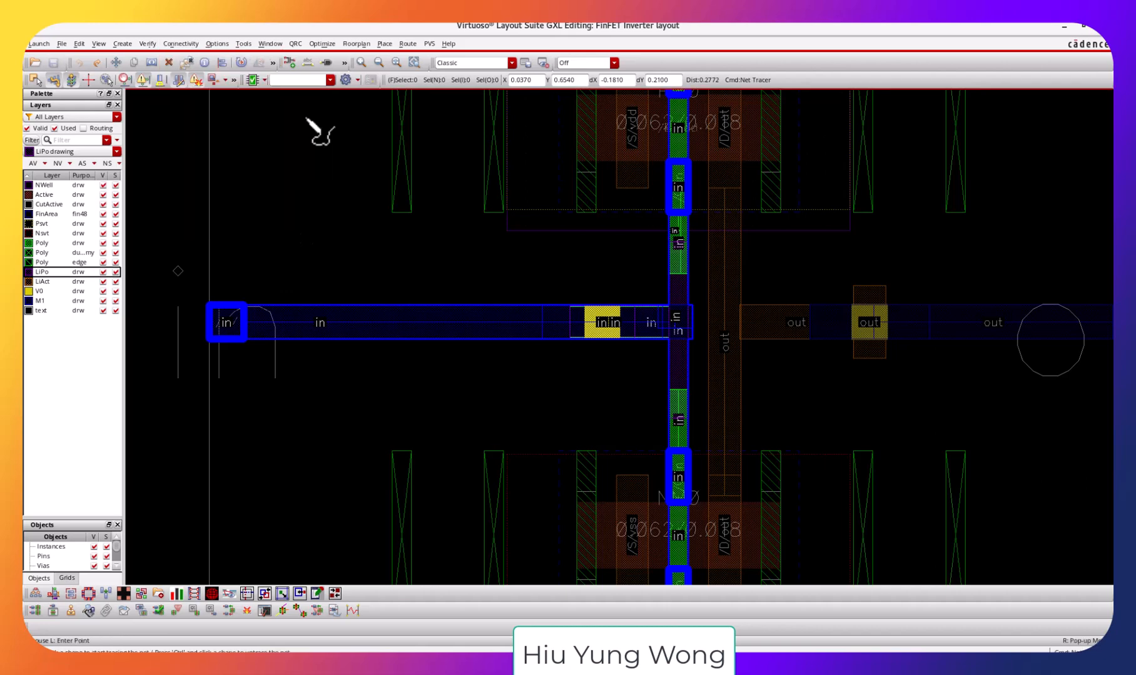
left_click(185, 45)
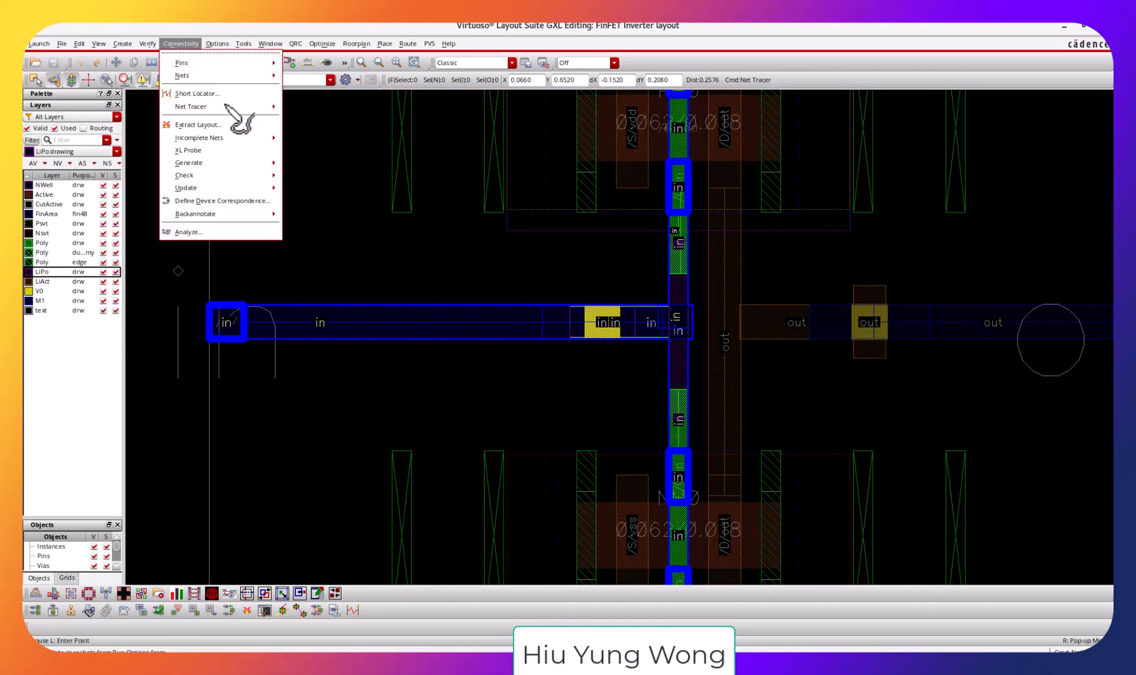
mouse_move(283, 107)
left_click(331, 134)
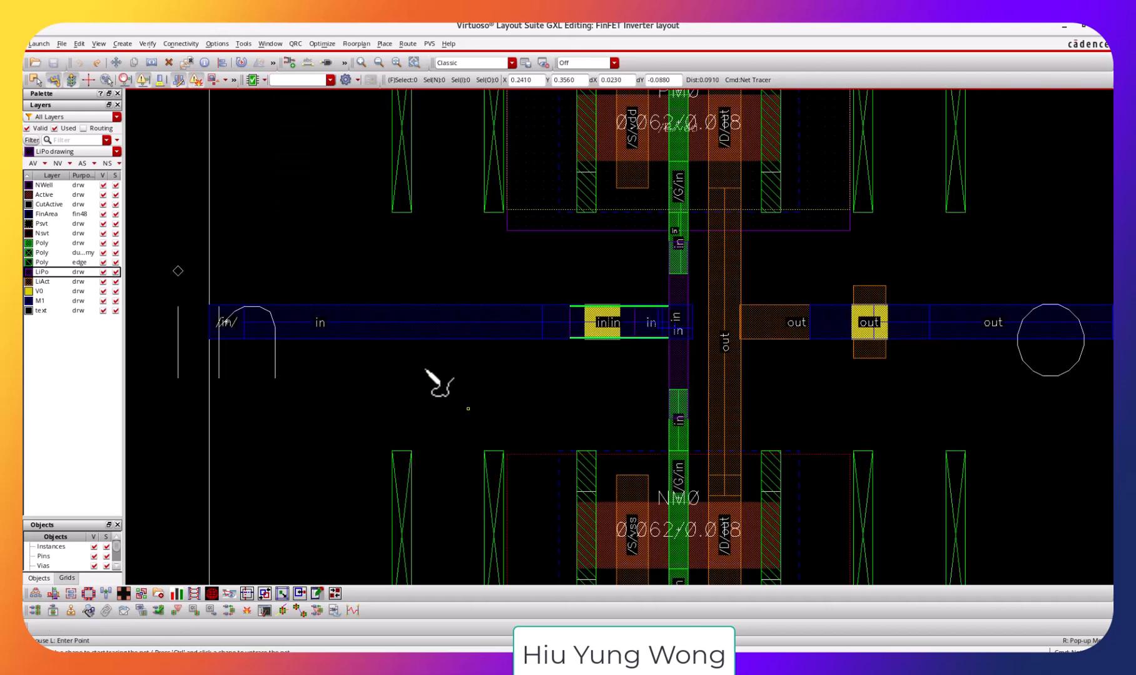
key("Escape")
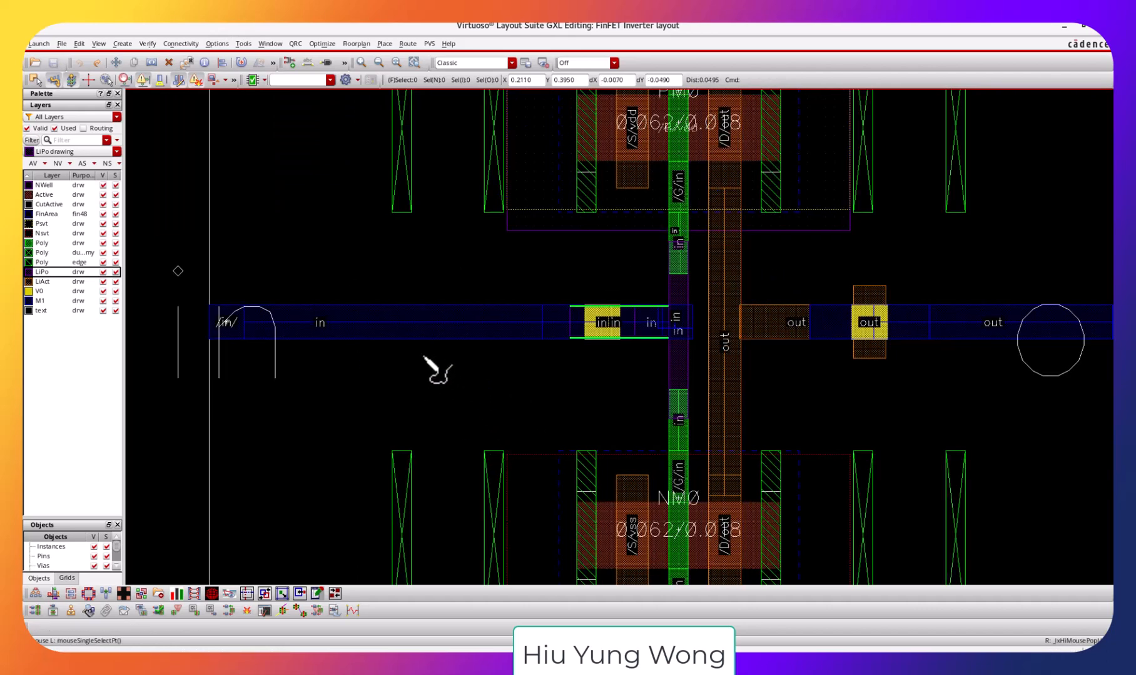
Show only the LiPo layer and read the second LIPO.W.3 violation's details, including its coordinates.
left_click(104, 175)
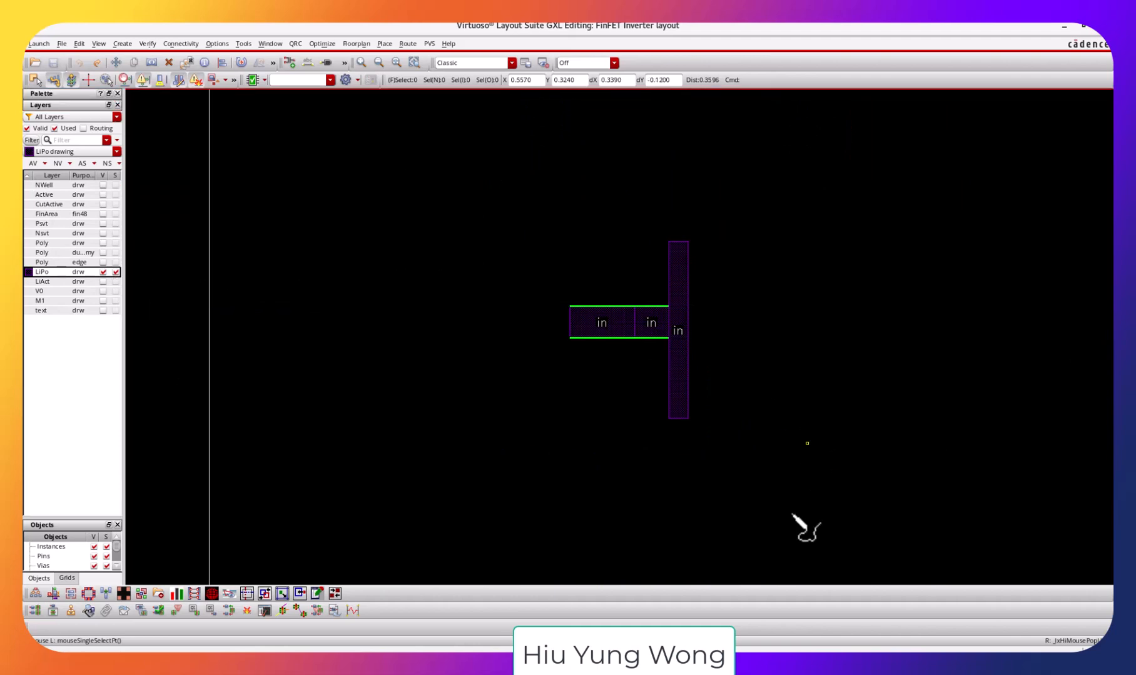
left_click(694, 664)
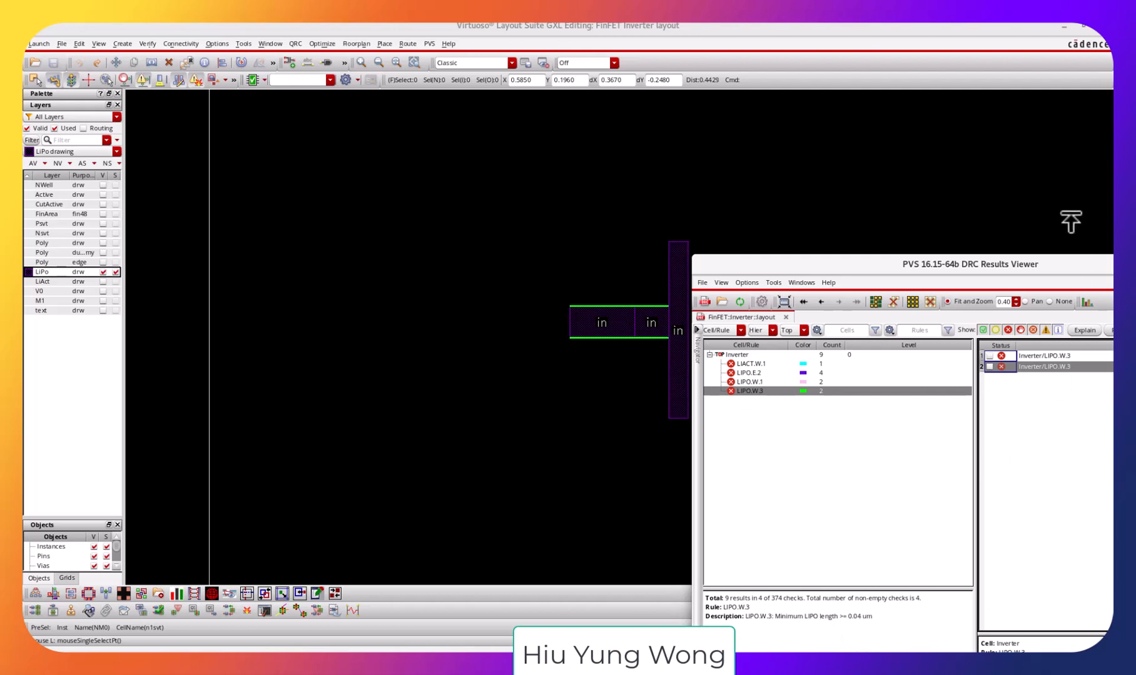
left_click_drag(1045, 264, 718, 186)
scroll(906, 590, "down", 3)
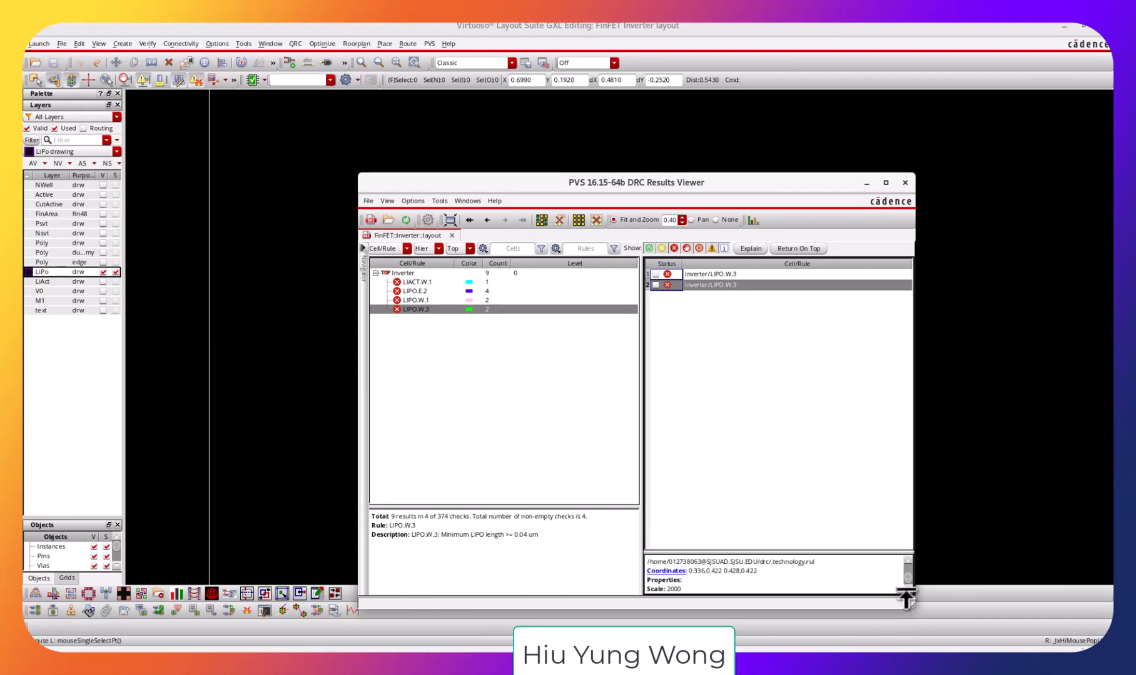
scroll(905, 584, "up", 1)
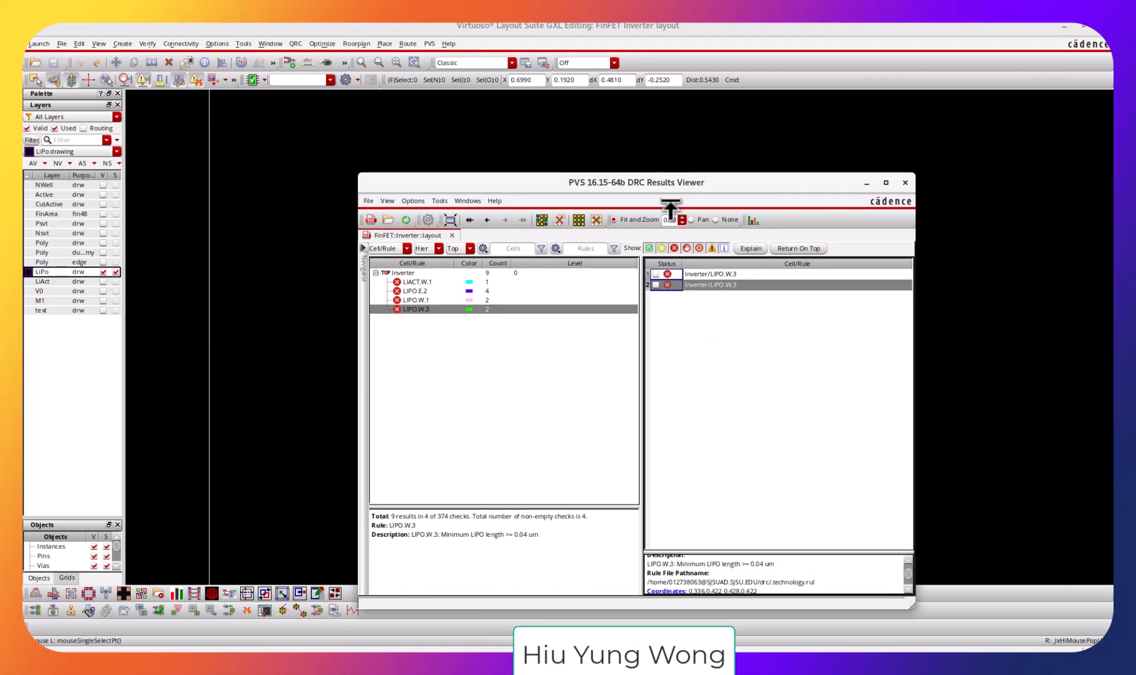
Zoom to the first LIPO.W.3 violation and measure the horizontal LiPo section's height between the flagged edges.
left_click(711, 276)
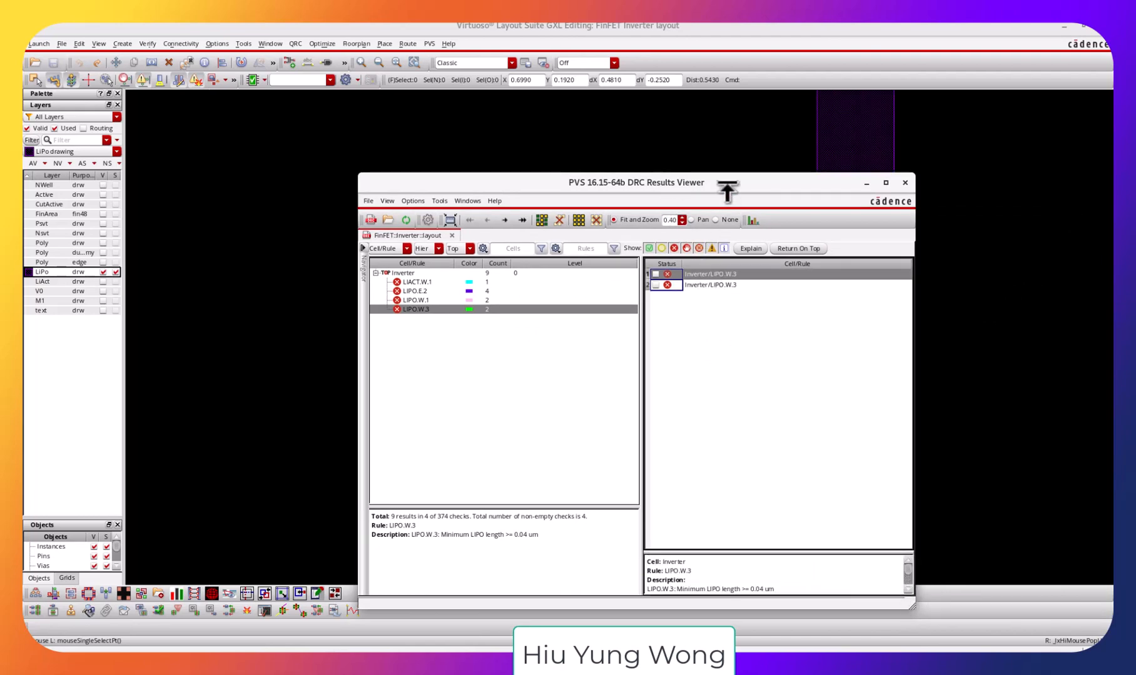
left_click_drag(729, 182, 835, 553)
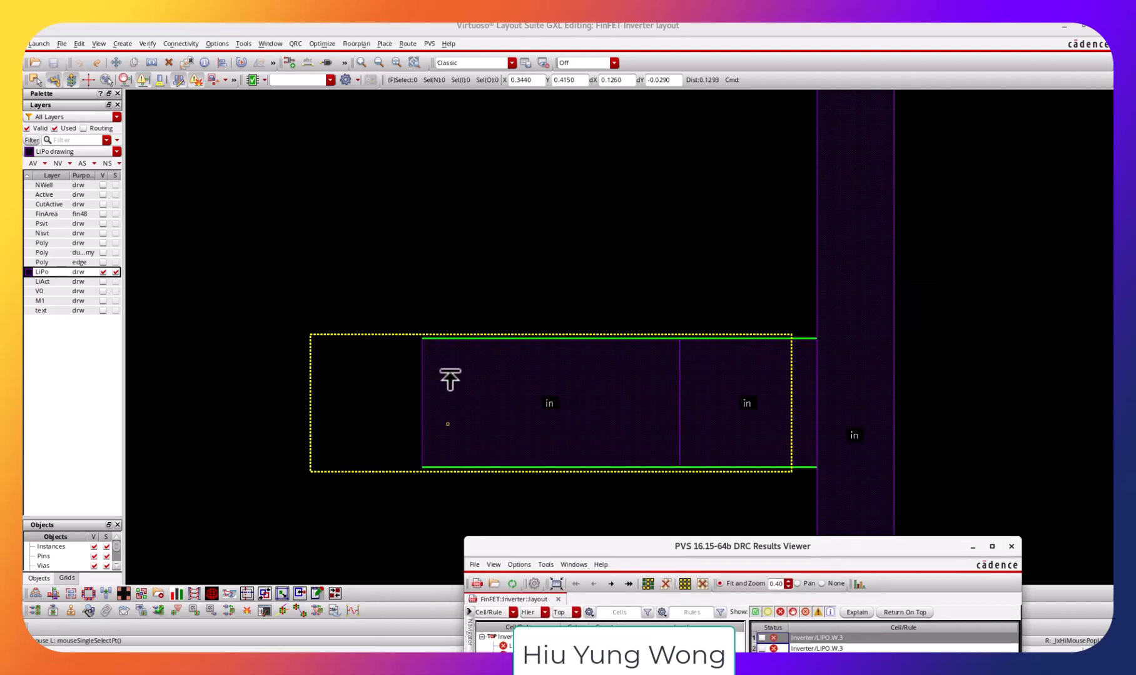
left_click(1026, 312)
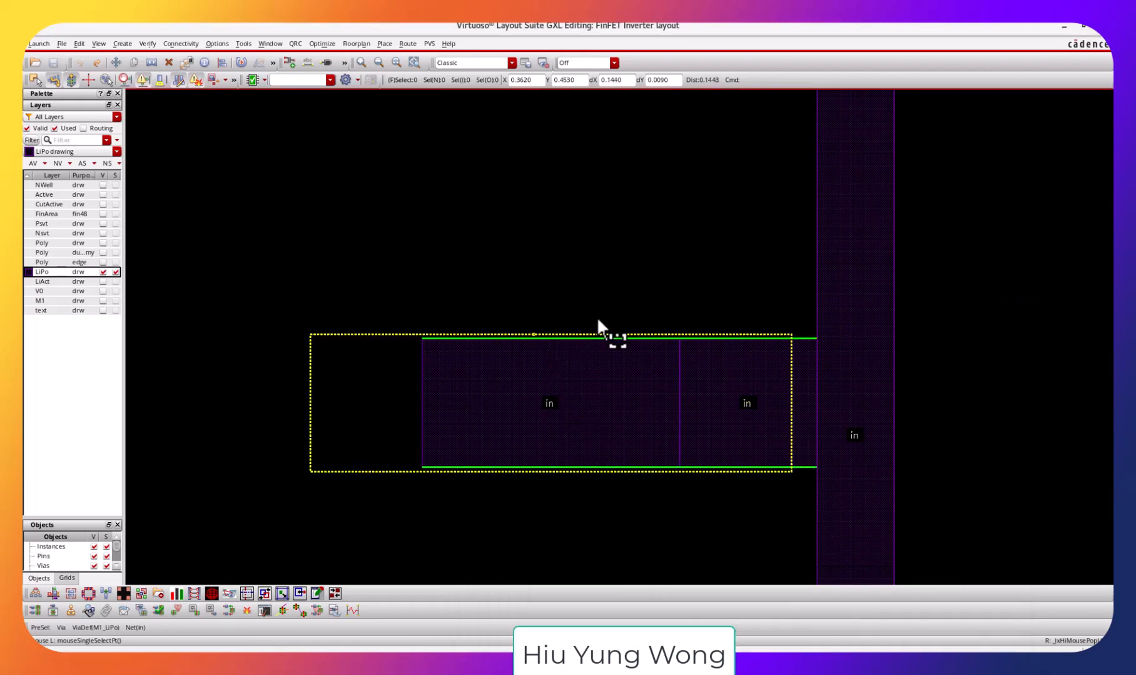
key("k")
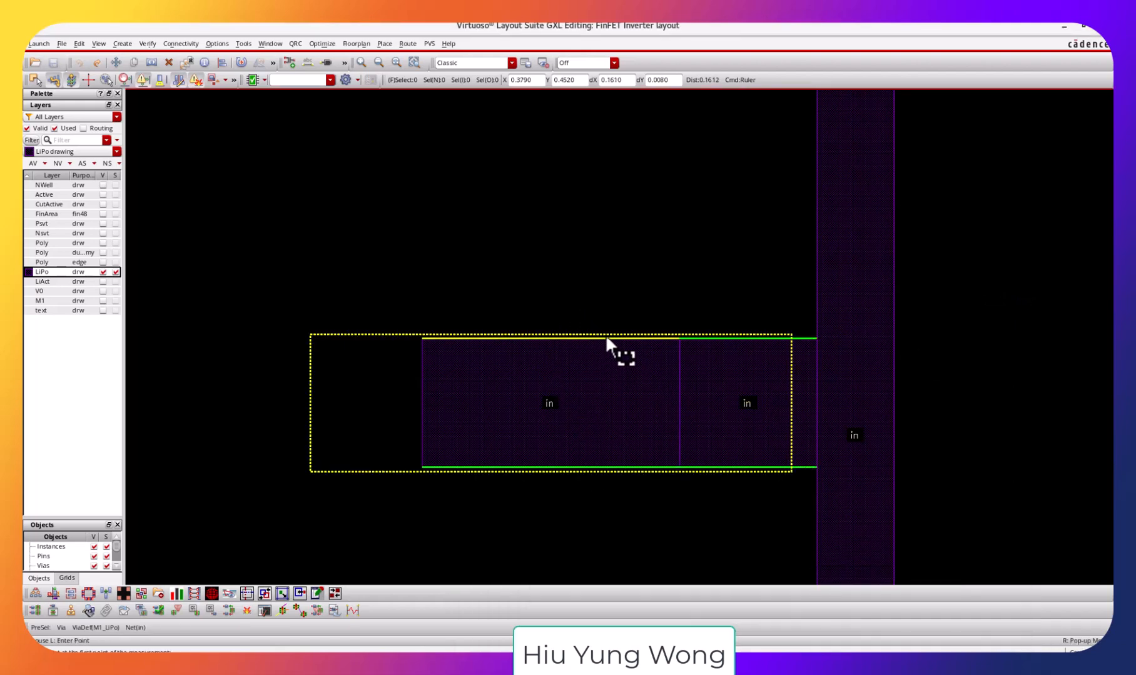
left_click(606, 338)
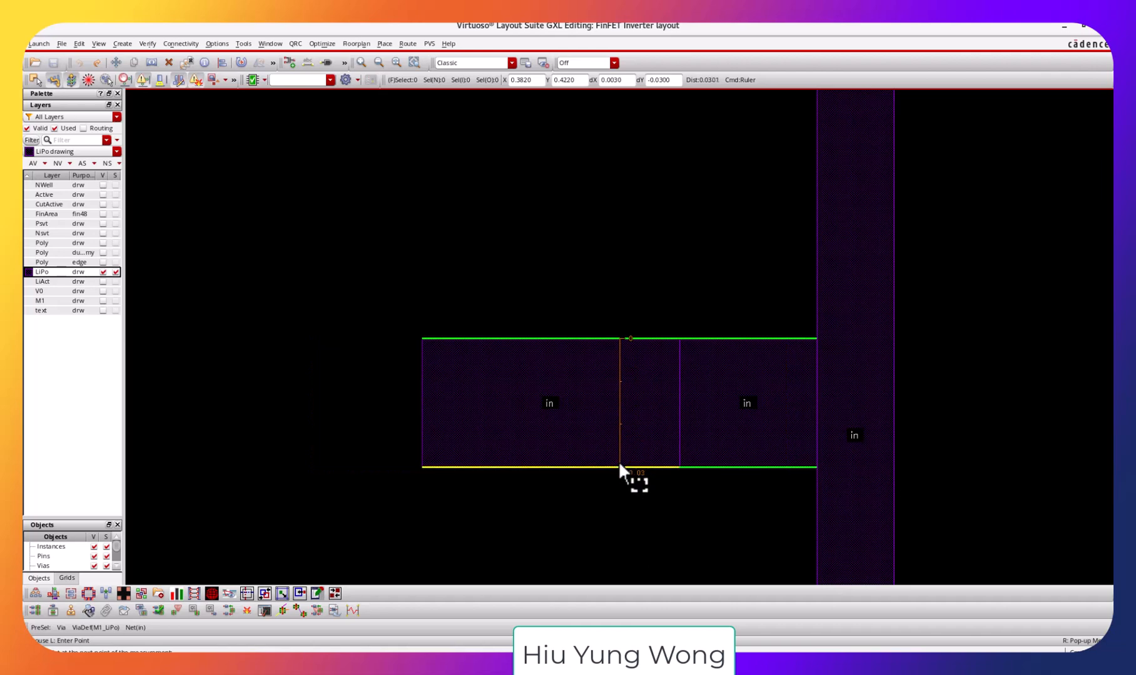
key("Escape")
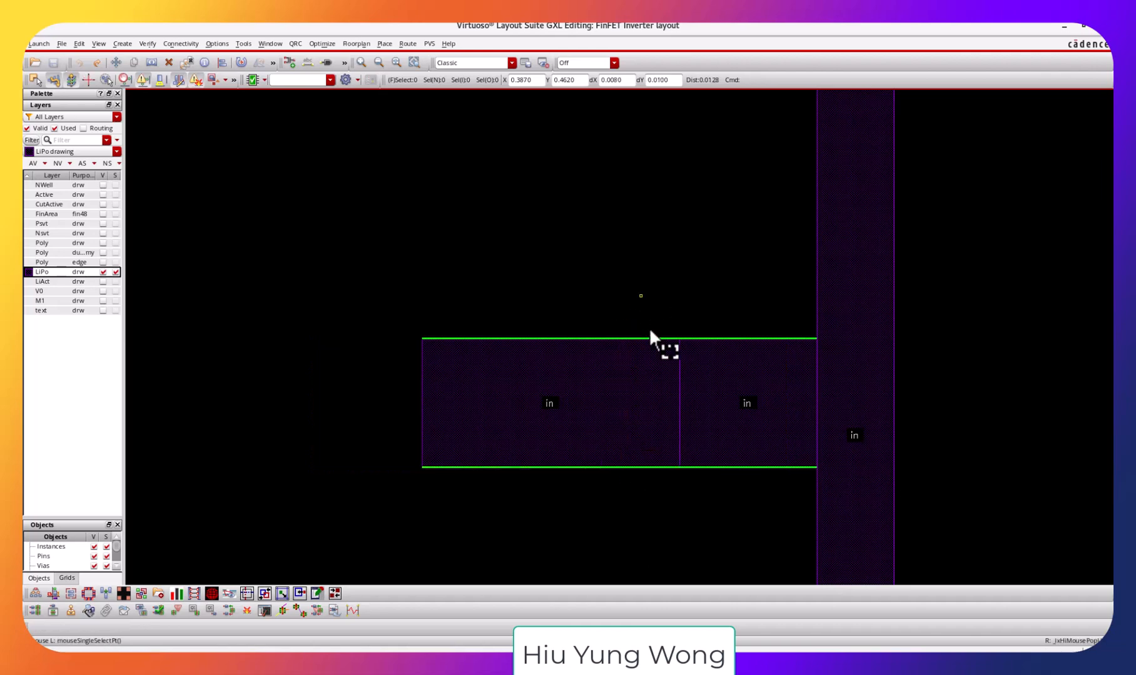
Check the M1-to-LiPo via on the horizontal section and revisit the first LIPO.W.3 result.
left_click(626, 324)
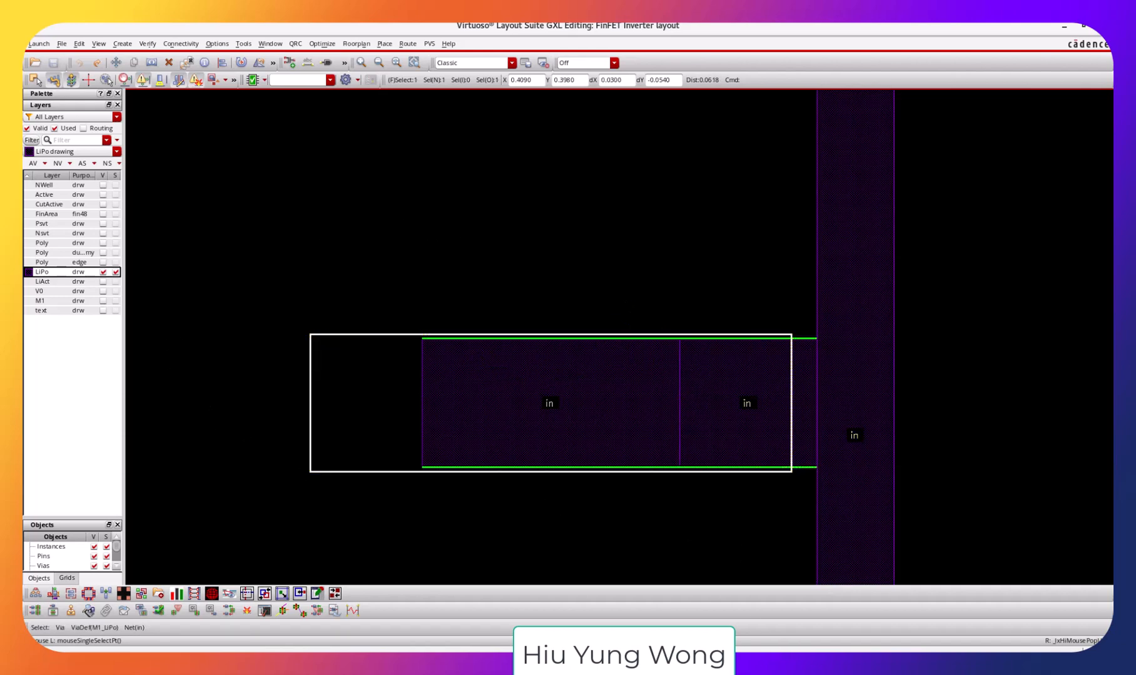
left_click_drag(928, 552, 889, 340)
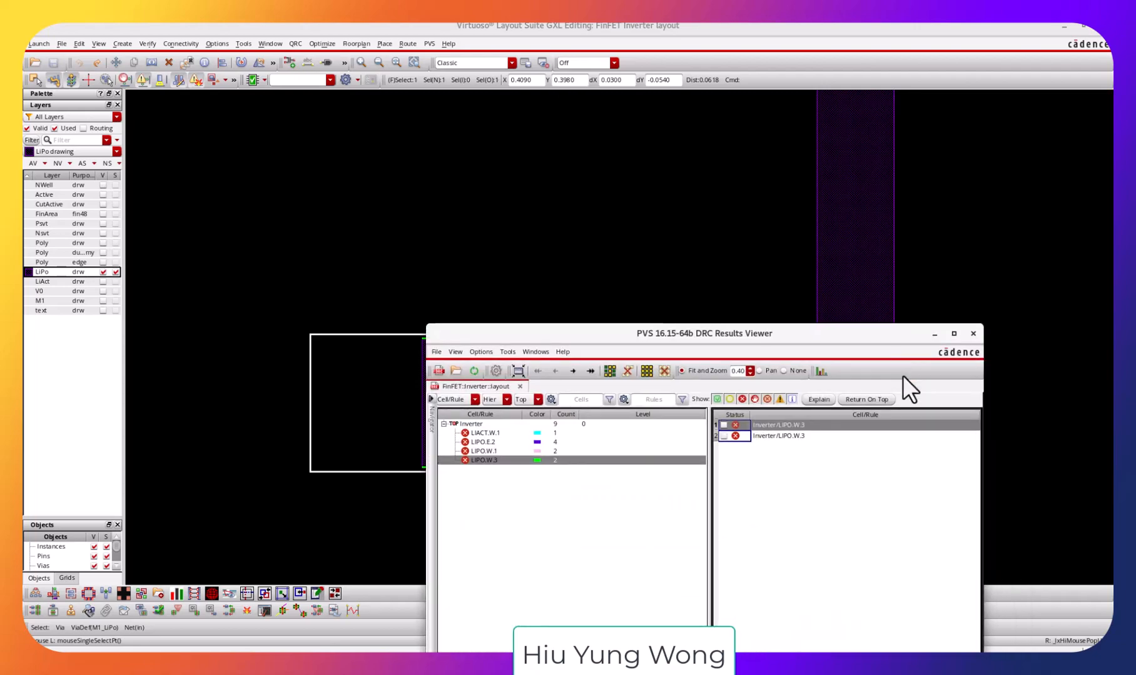
left_click(865, 533)
left_click_drag(786, 328, 879, 642)
left_click(979, 465)
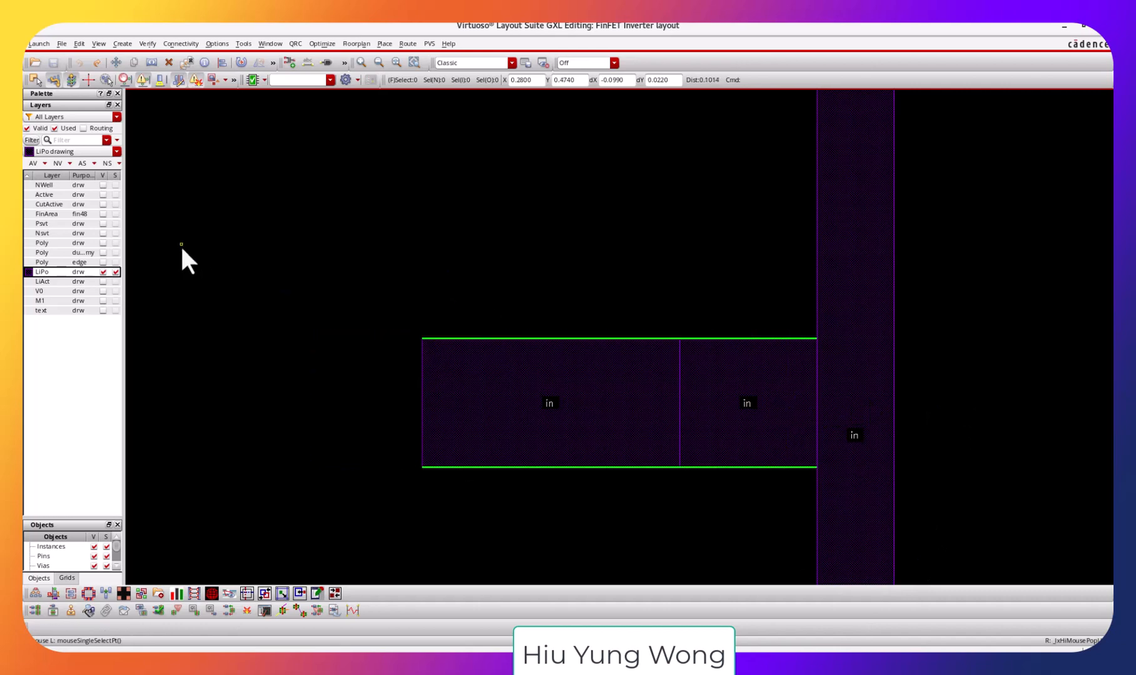
Place 0.005 µm rulers outward from the upper and lower edges of the horizontal LiPo section.
key("k")
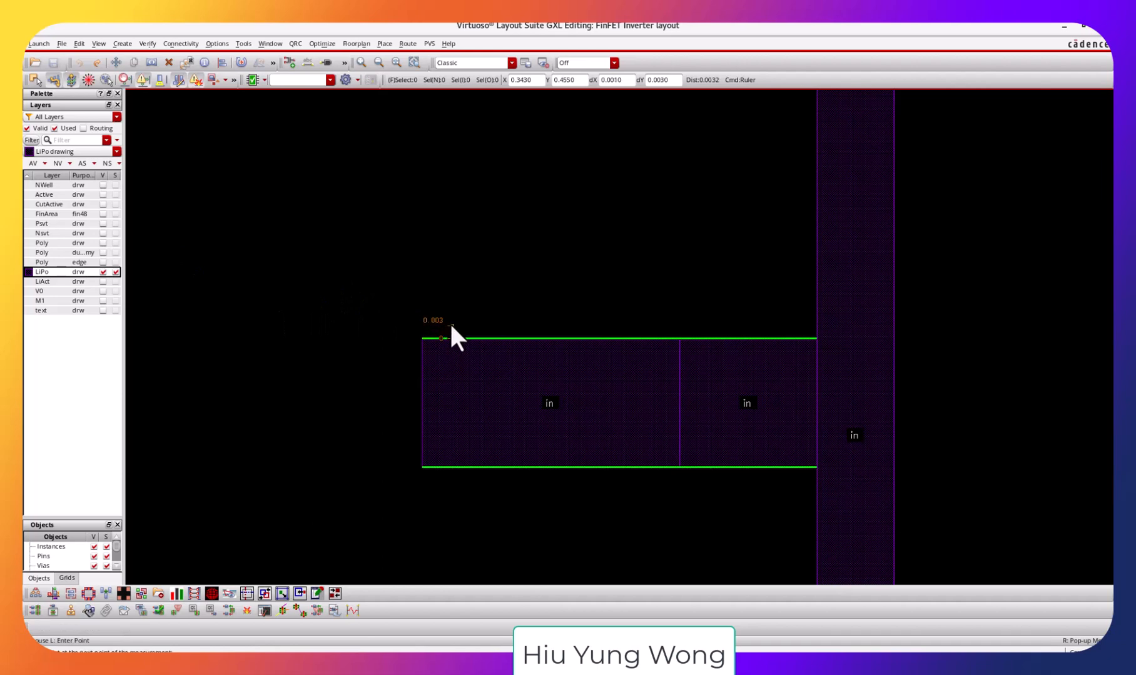
left_click(451, 319)
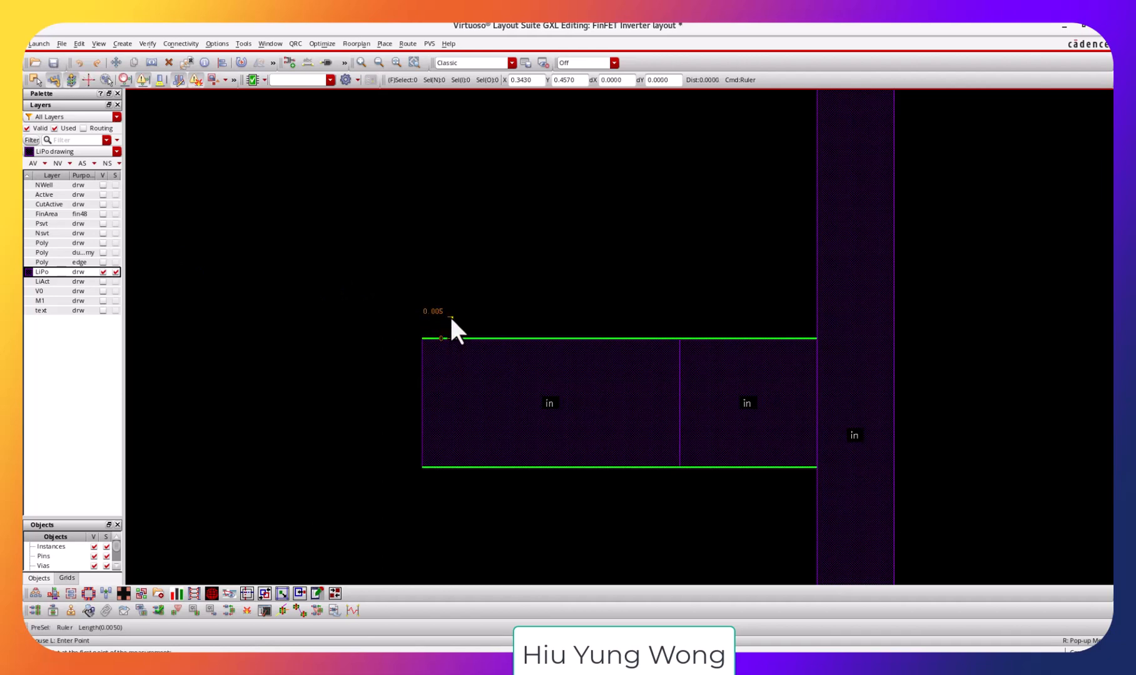
left_click(477, 467)
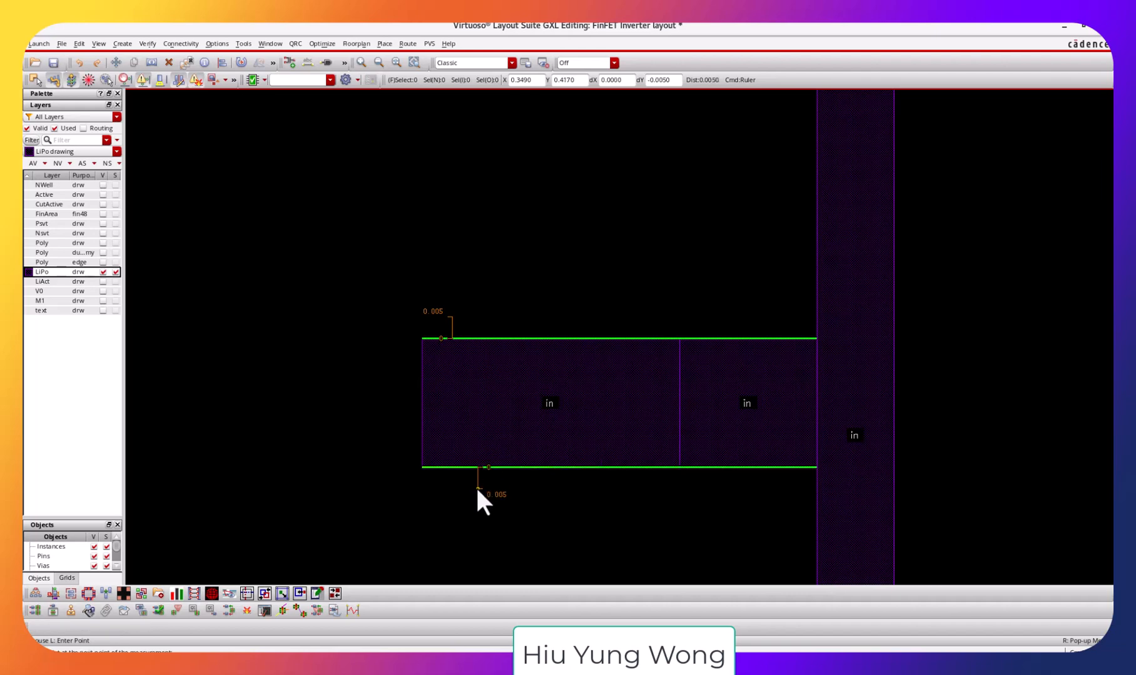
left_click(479, 490)
key("Escape")
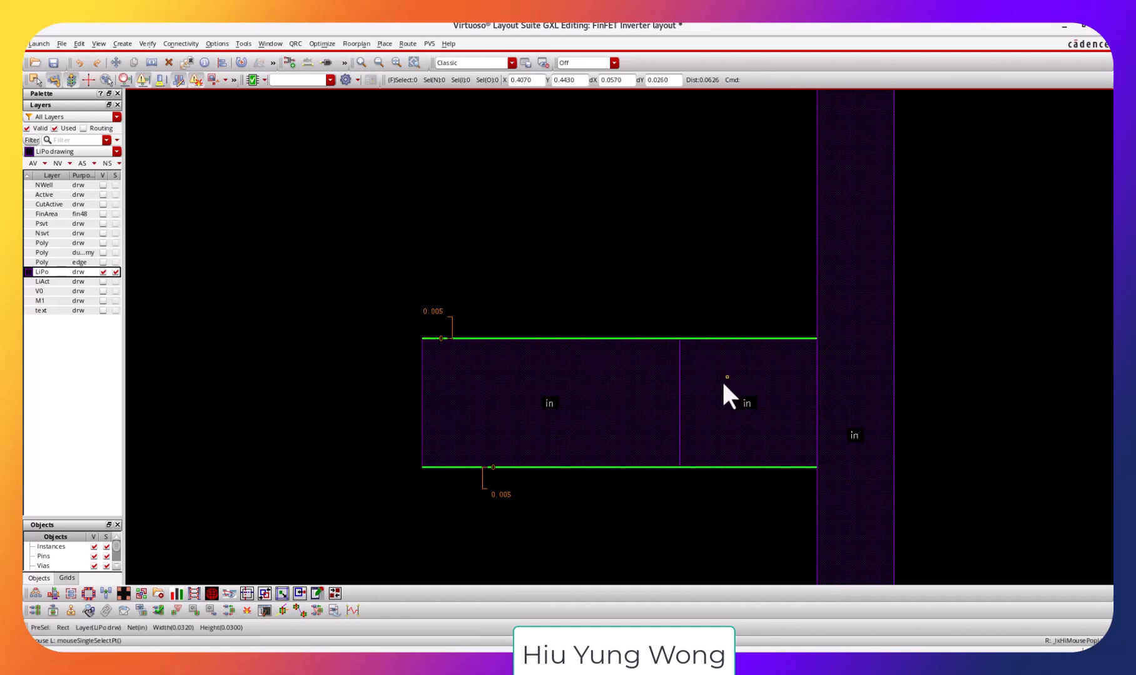
Stretch the short LiPo rectangle beside the vertical strip up 0.006 and down 0.007, to a height of 0.043 µm.
key("s")
left_click(721, 380)
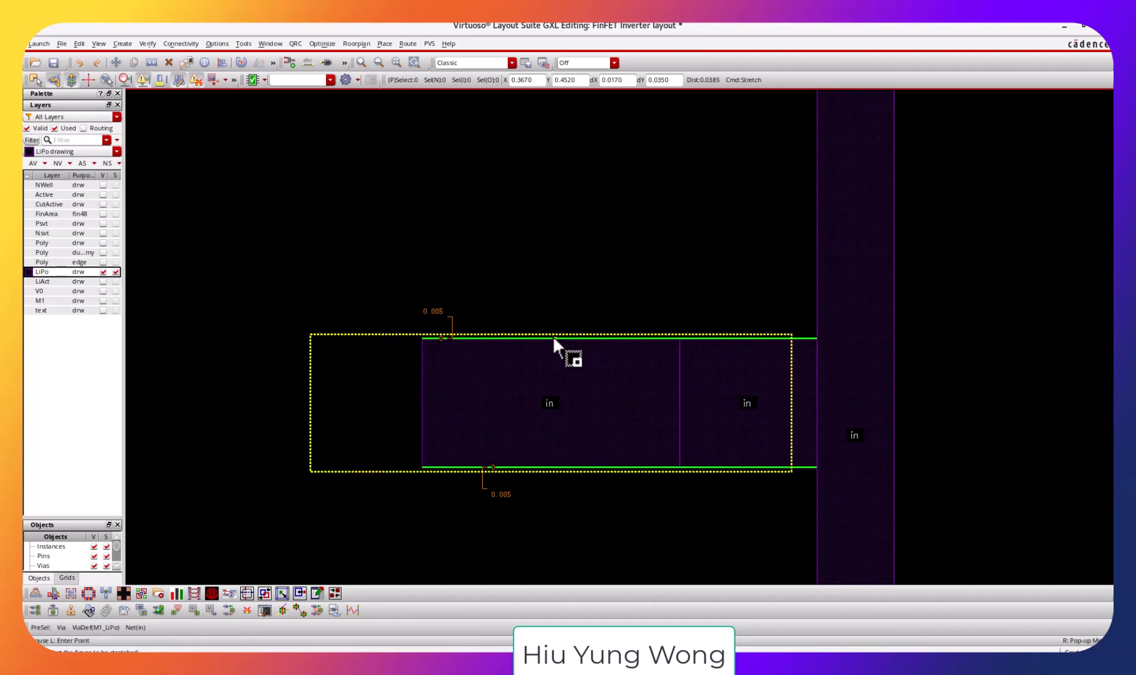
left_click(799, 336)
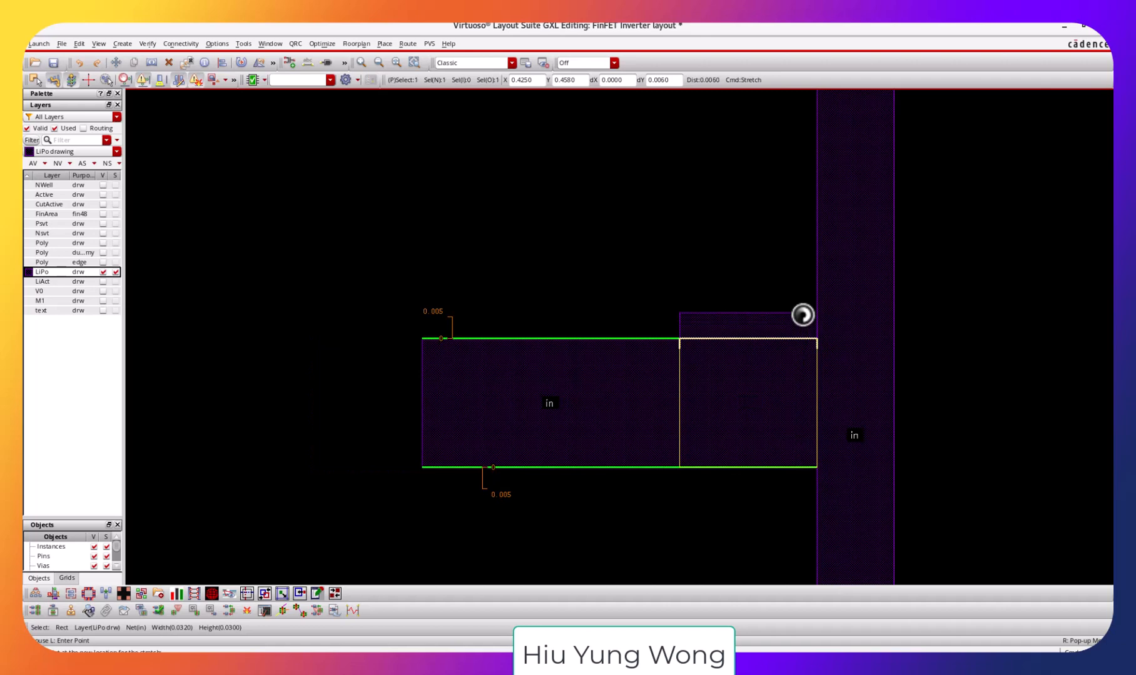
left_click(802, 316)
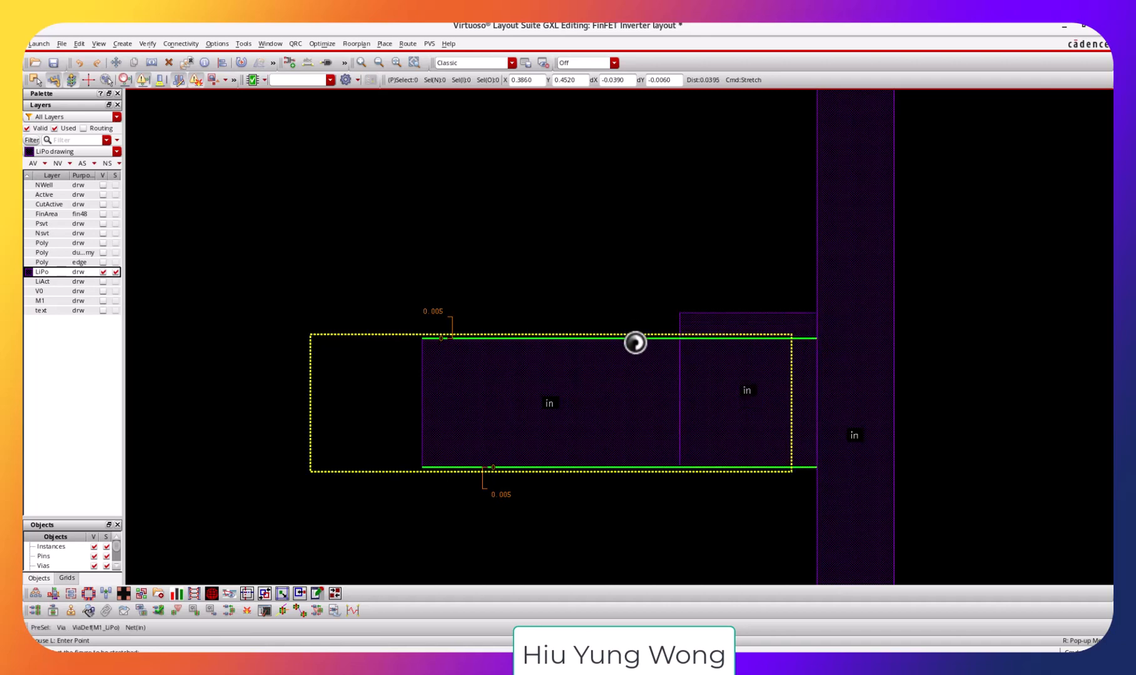
left_click(732, 467)
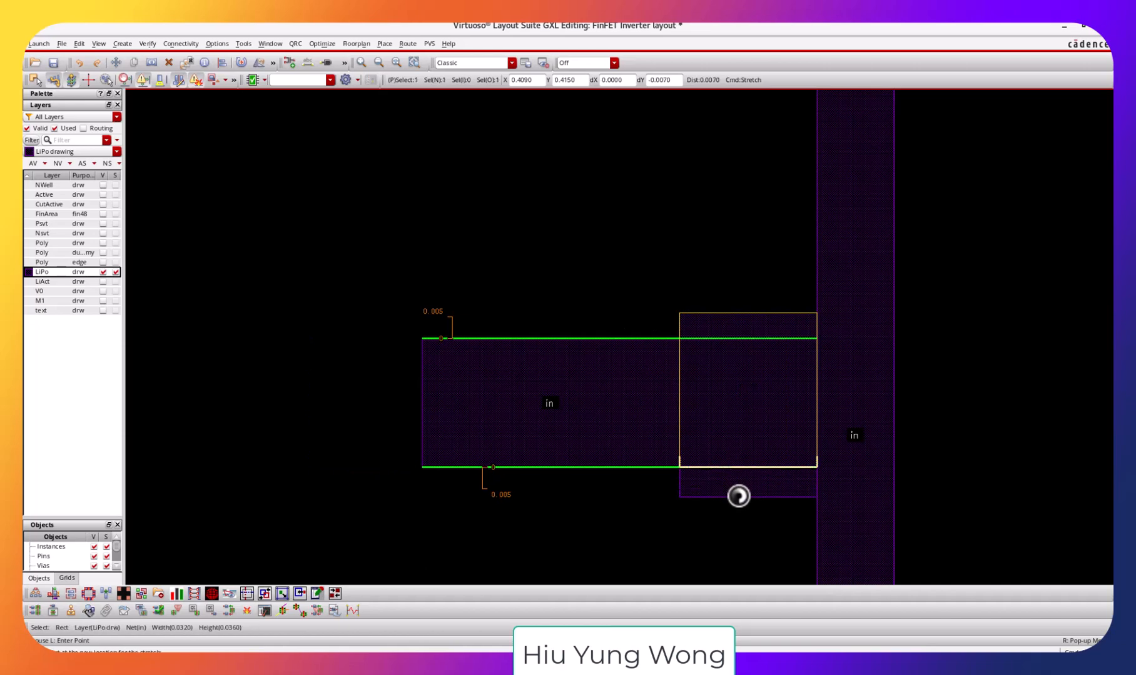
left_click(738, 495)
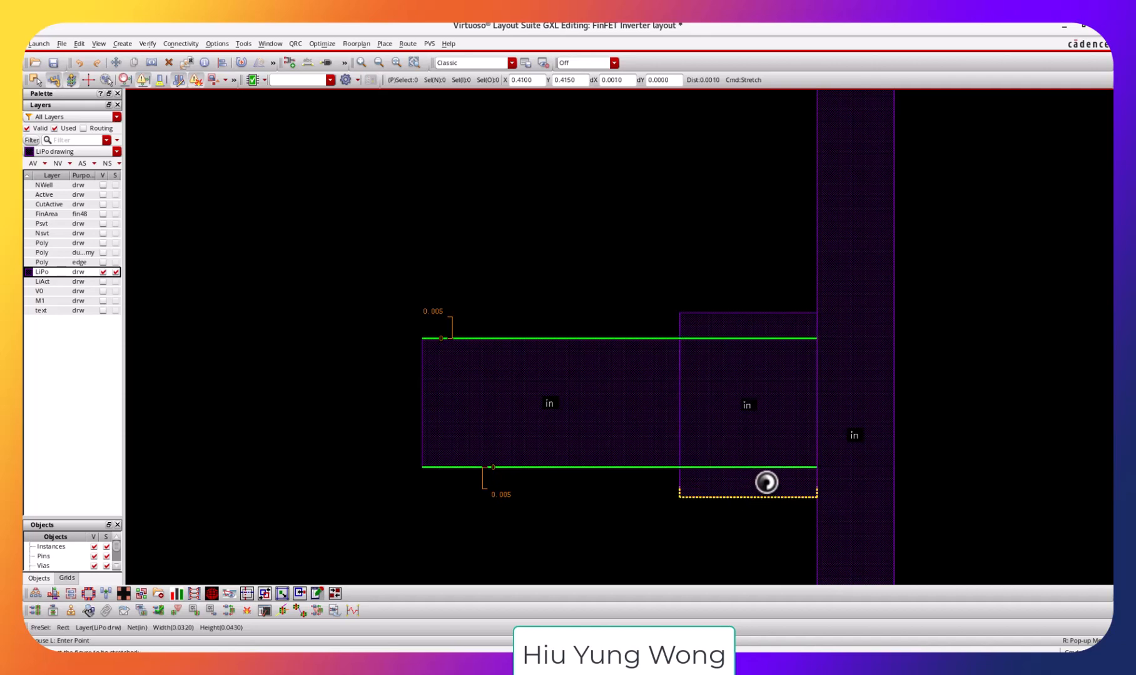
key("Escape")
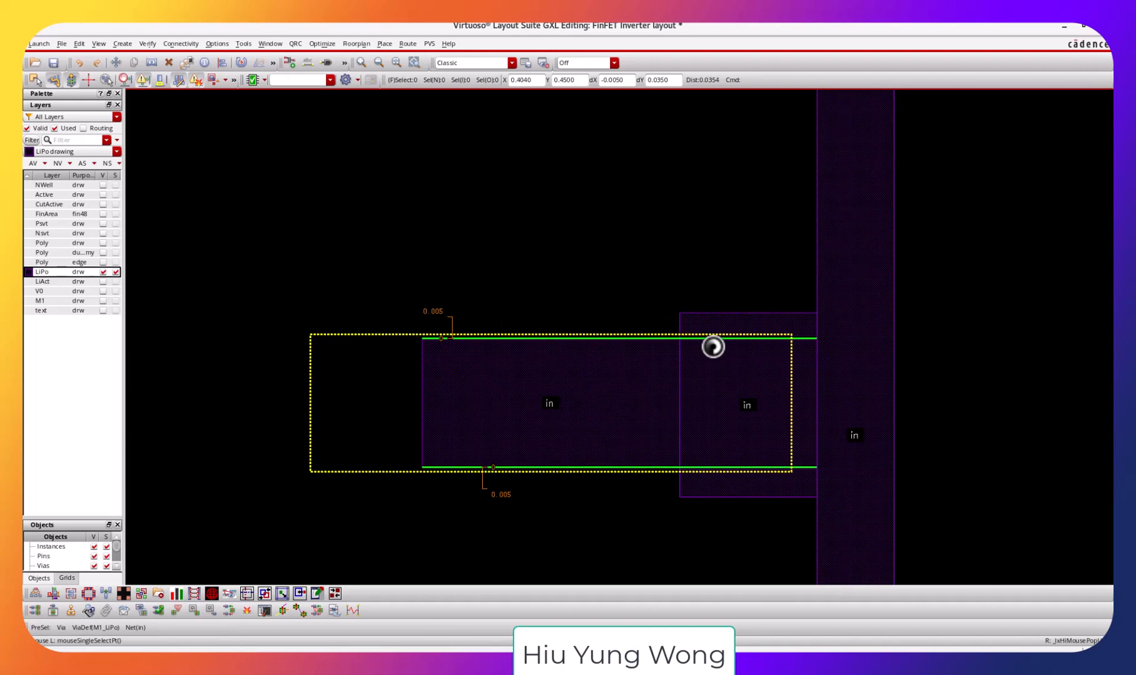
Stretch the enlarged LiPo rectangle's left edge to the section's outer end, making it 0.092 µm wide.
key("s")
left_click(682, 329)
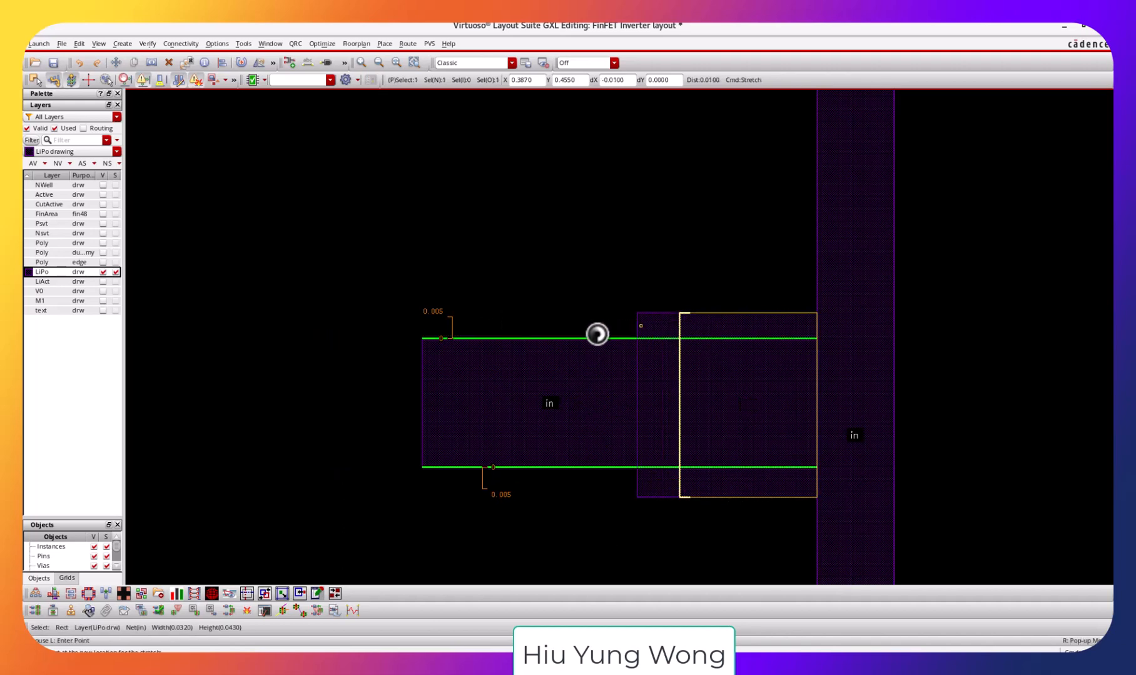
left_click(428, 341)
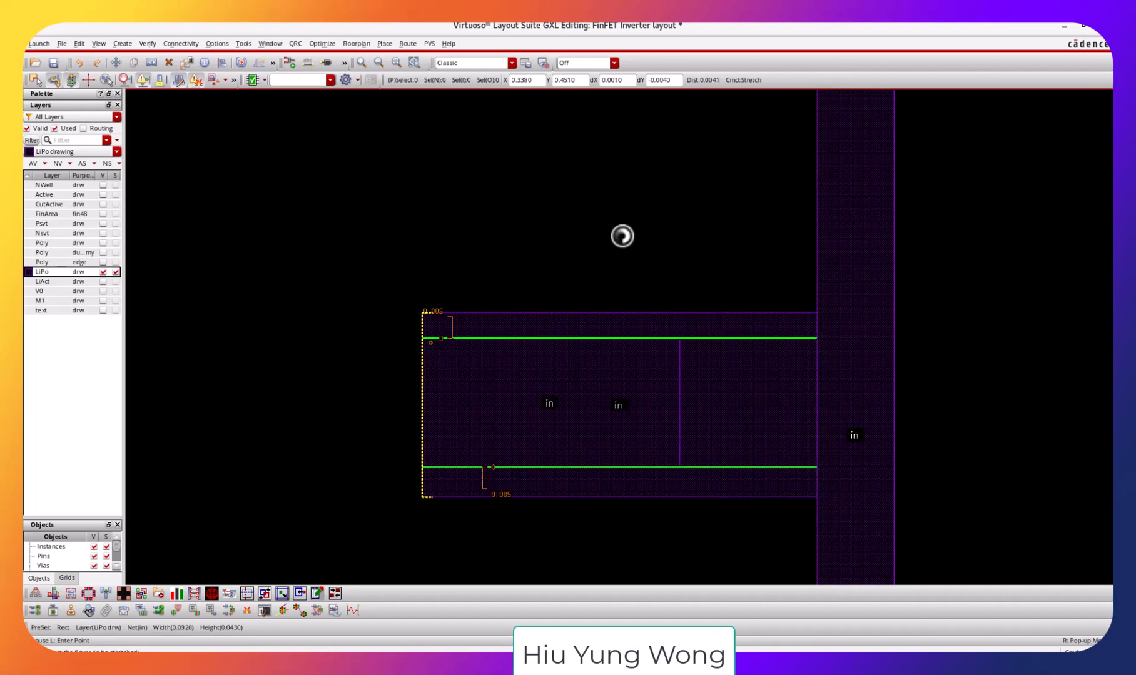
key("Escape")
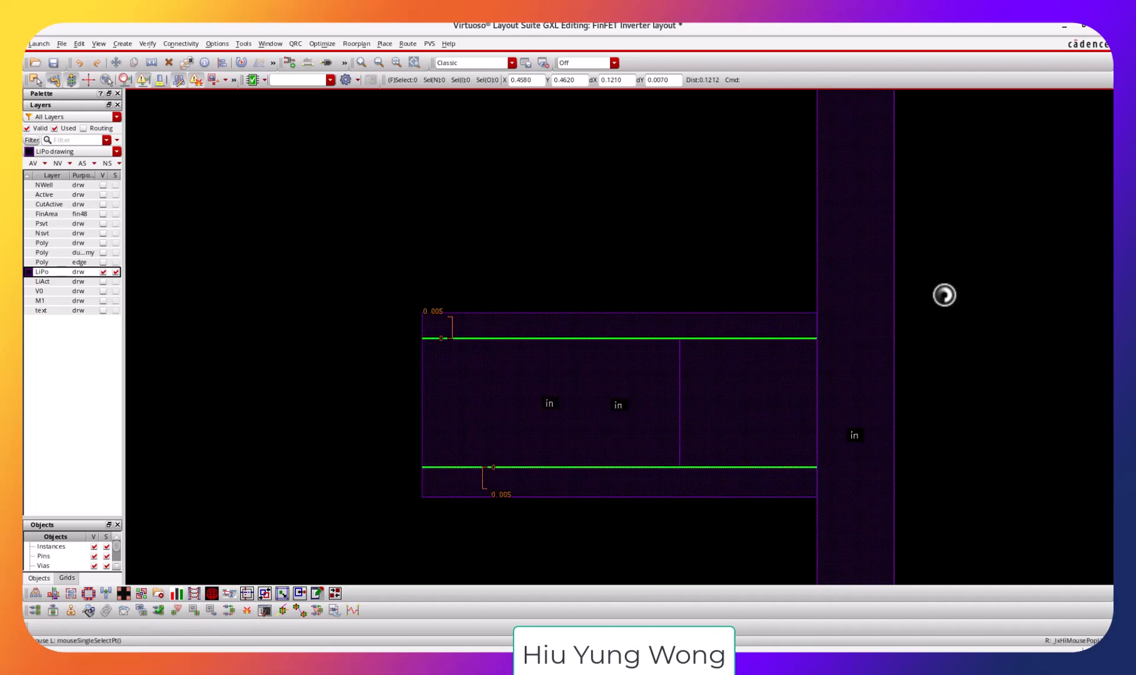
Save the inverter layout, rerun the PVS DRC and bring up the updated results.
left_click(54, 62)
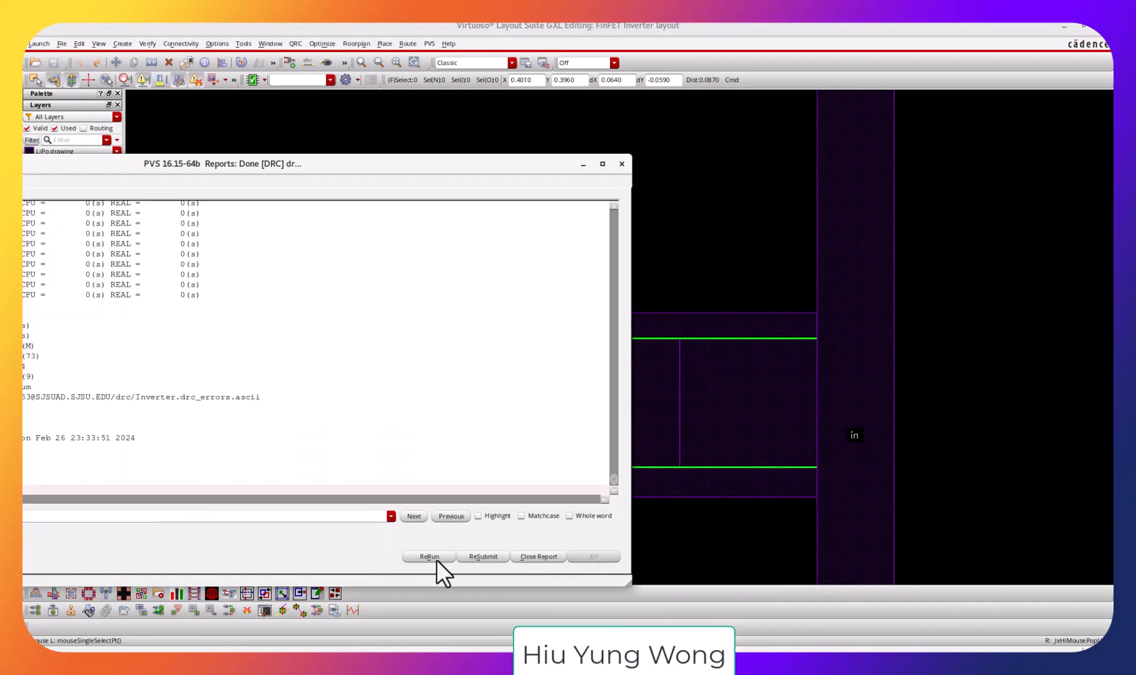
left_click(436, 560)
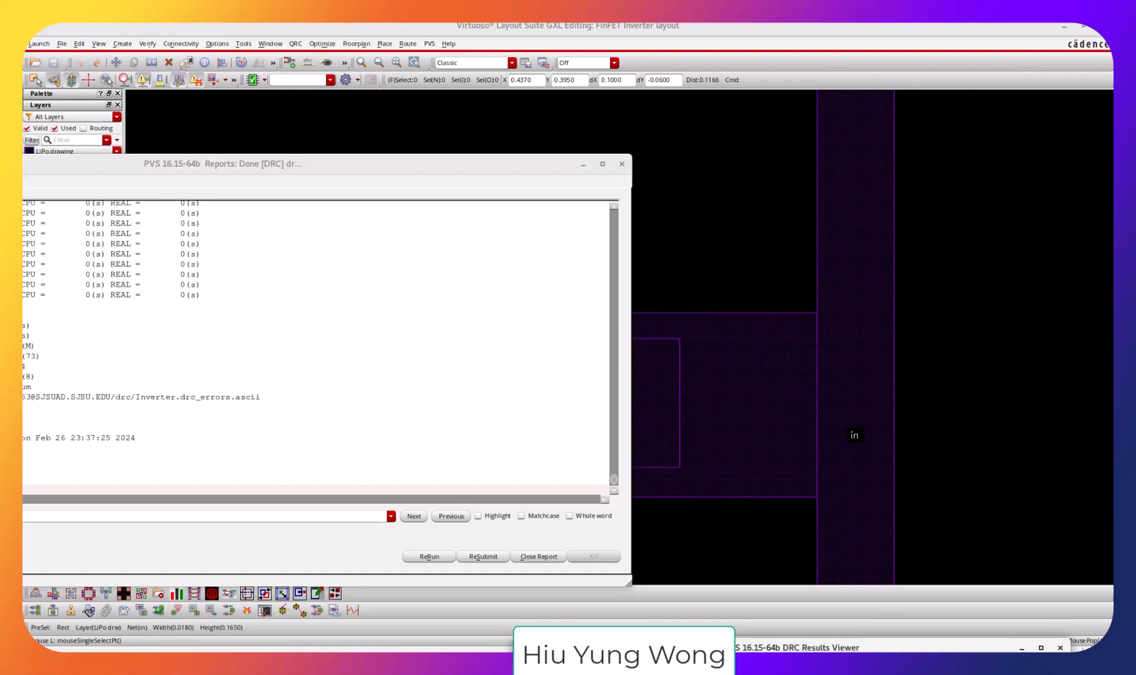
left_click(875, 646)
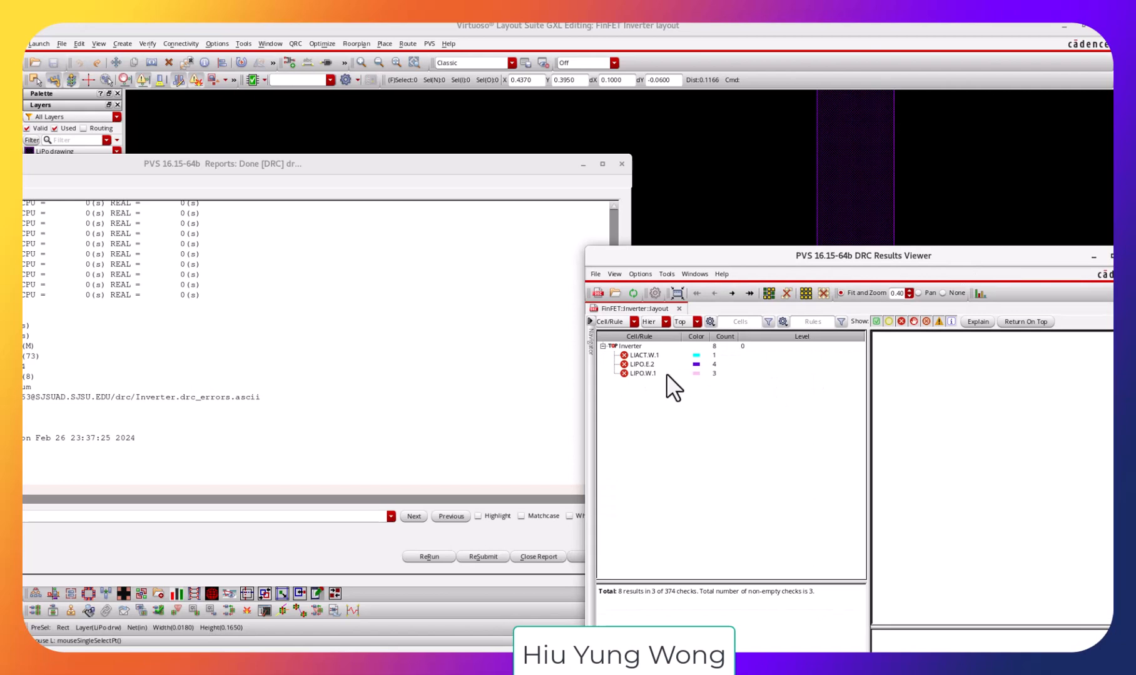
Zoom to the first LIPO.W.1 violation and examine it in the layout with all layers shown.
left_click(666, 373)
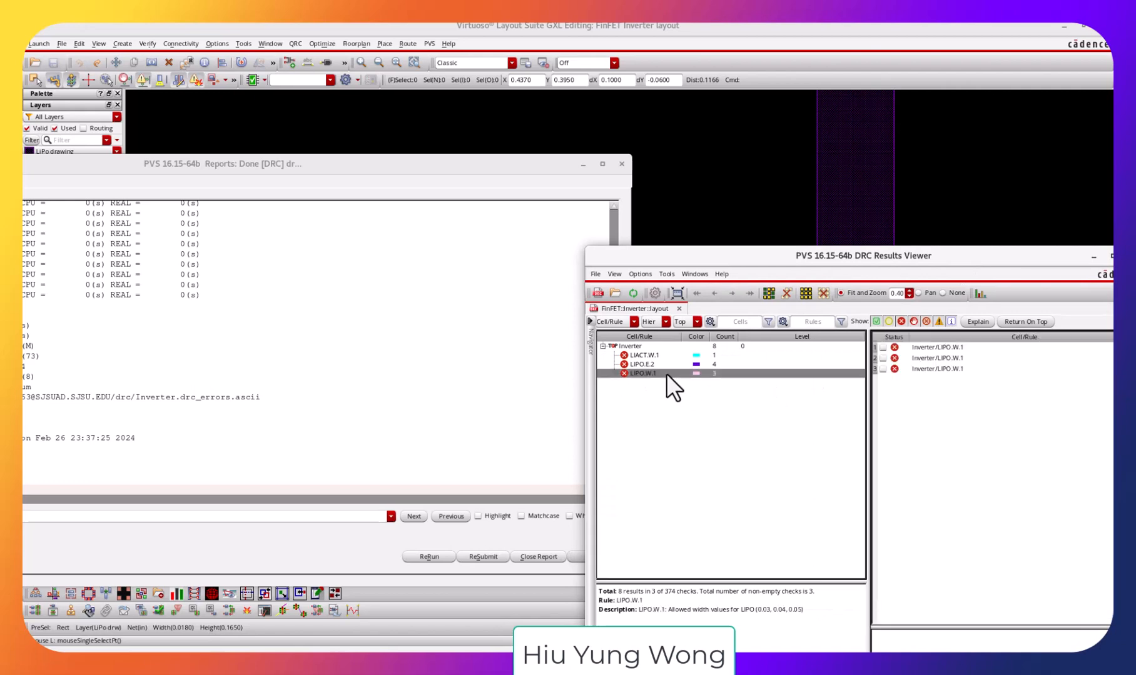
left_click(968, 348)
left_click_drag(936, 250, 898, 153)
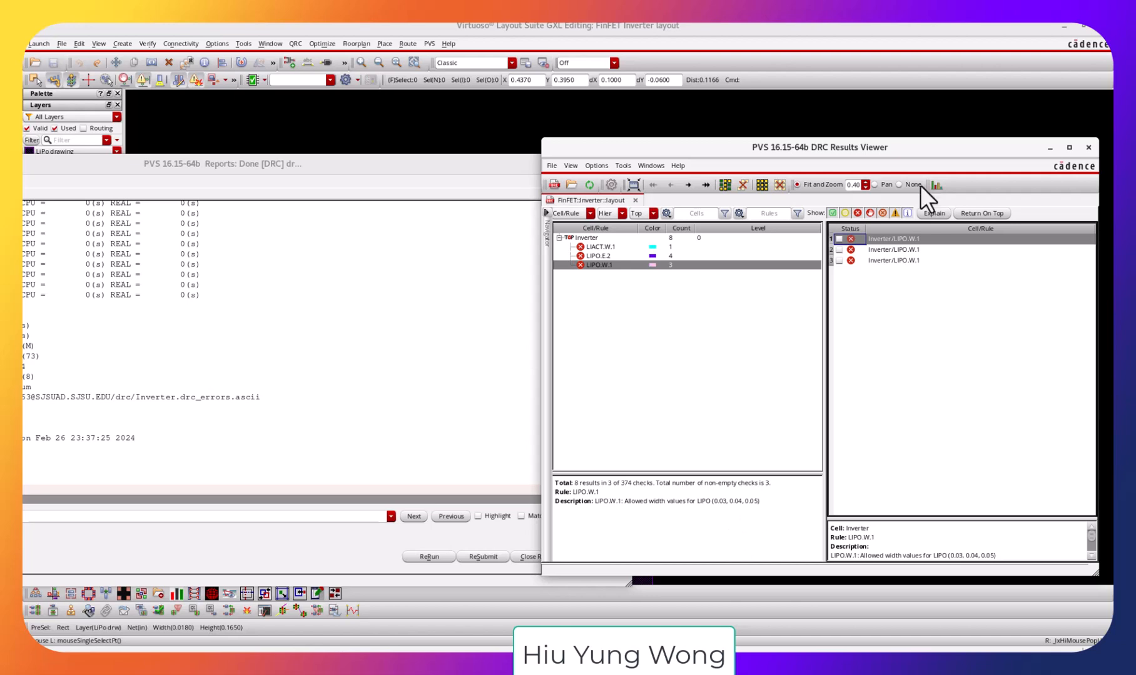
left_click_drag(908, 151, 975, 530)
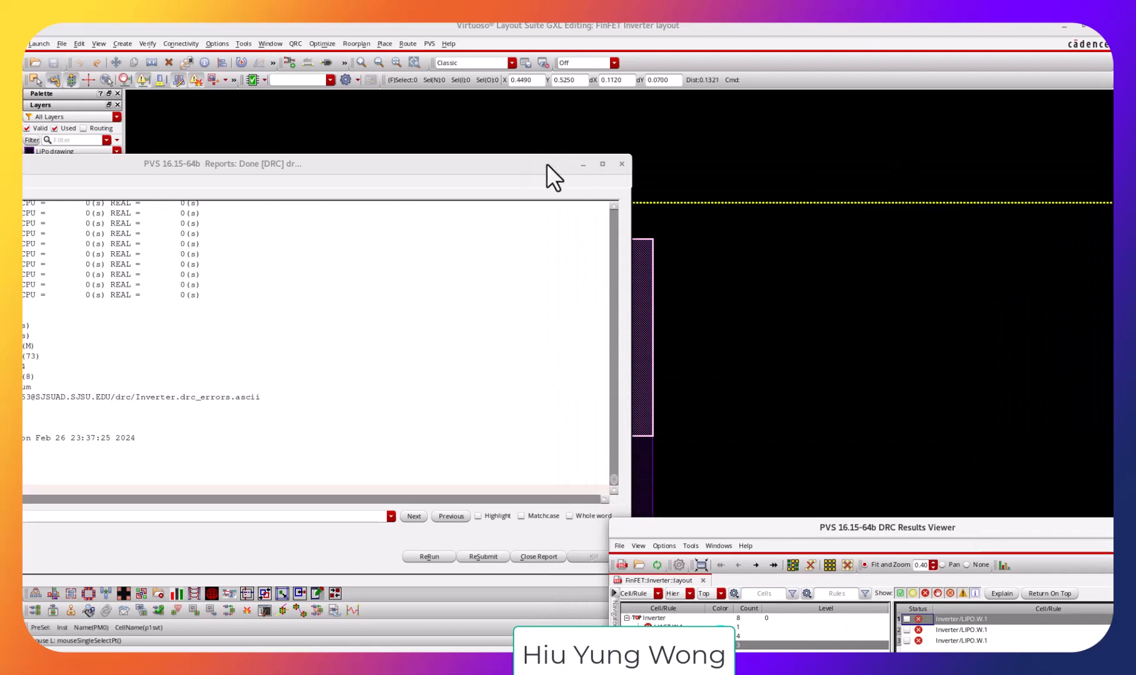
left_click_drag(547, 164, 525, 575)
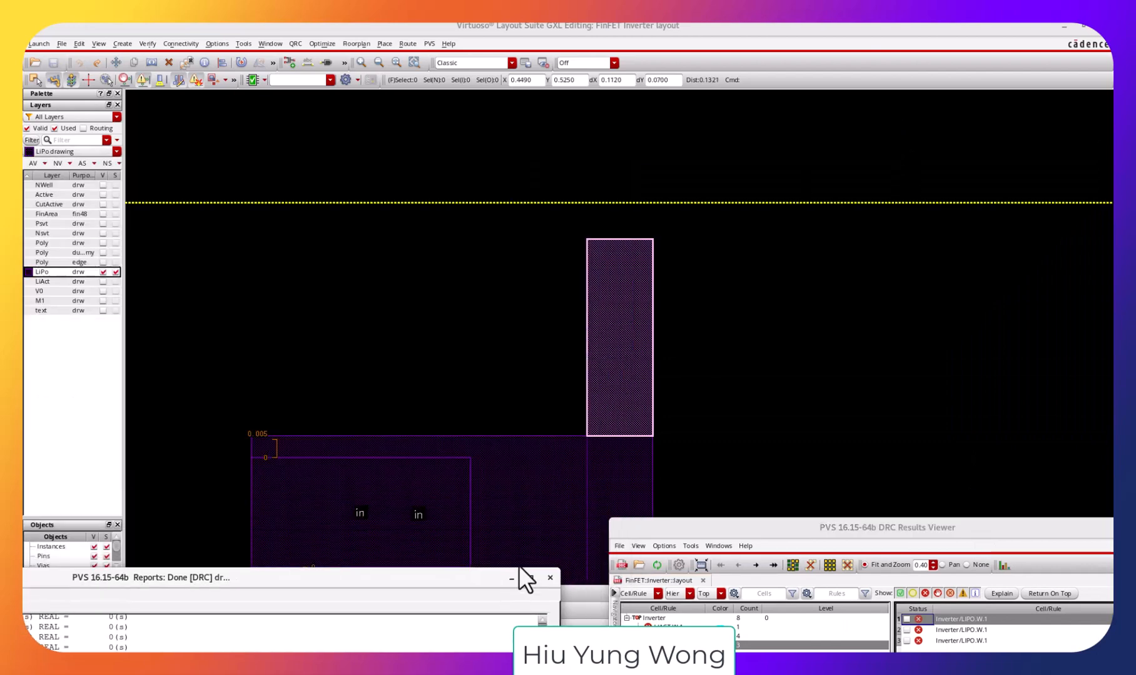
left_click(103, 172)
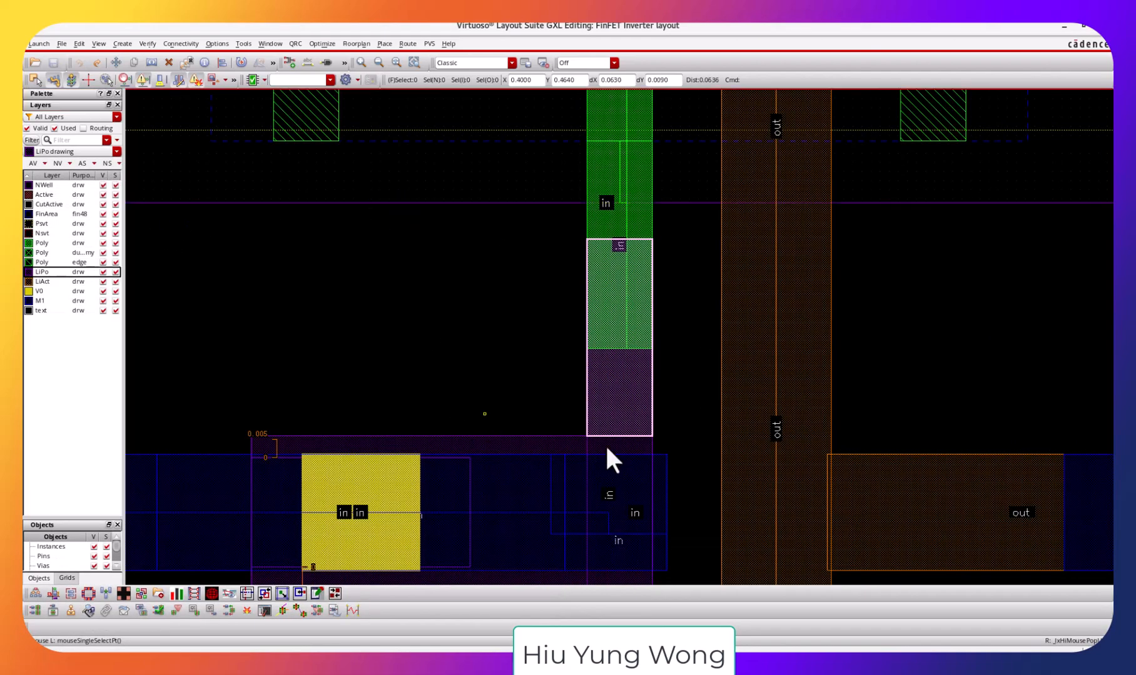
key("shift+z")
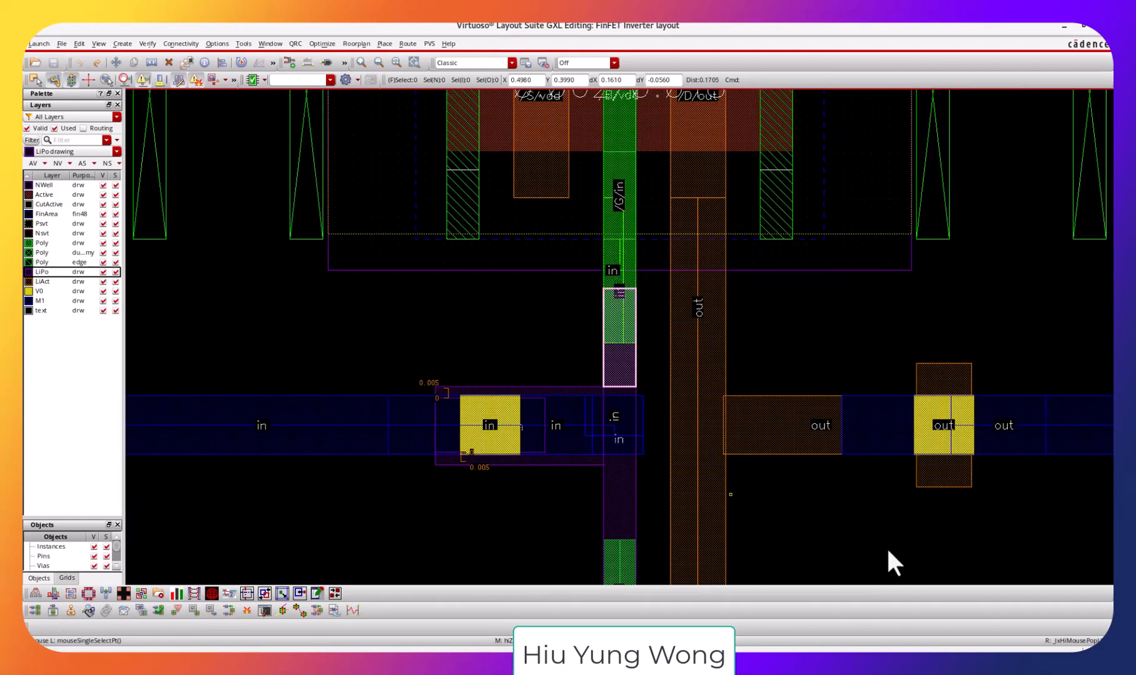
Examine the second and third LIPO.W.1 violations, comparing their highlighted LiPo regions in the layout.
key("alt+Tab")
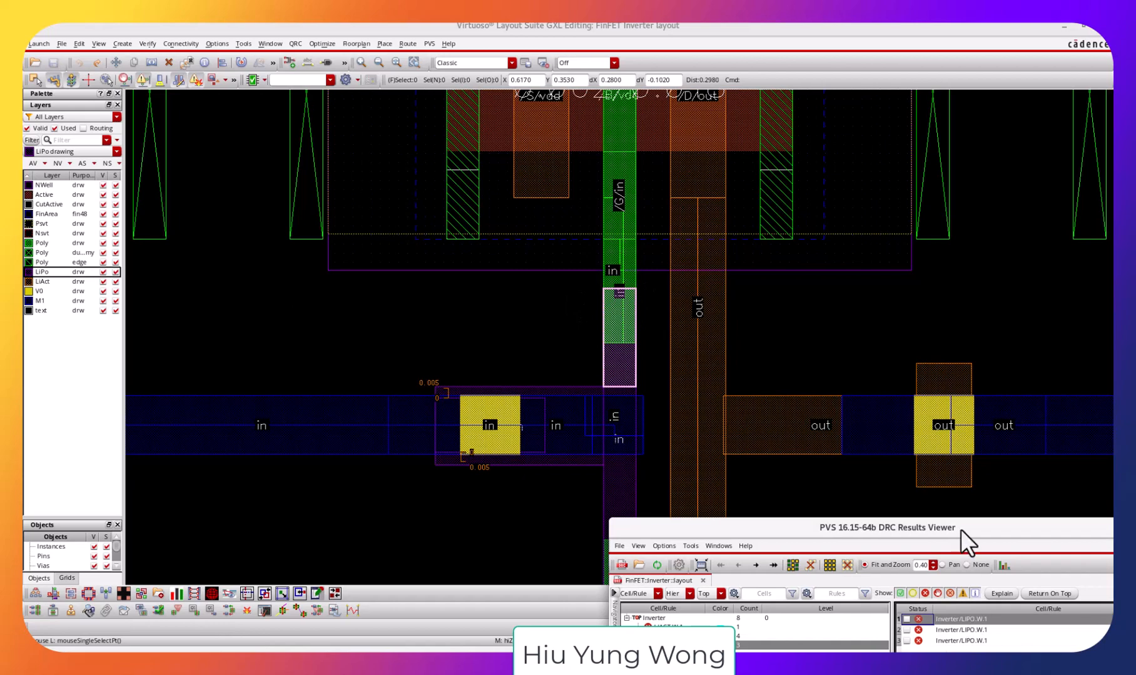
left_click(985, 635)
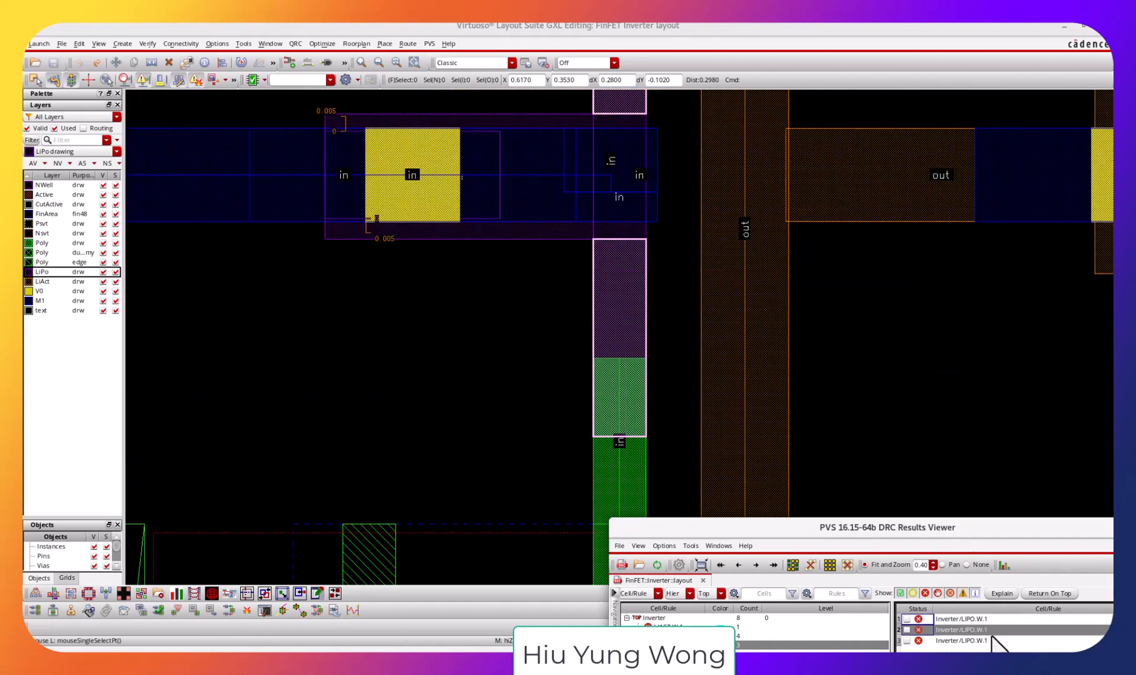
left_click(994, 642)
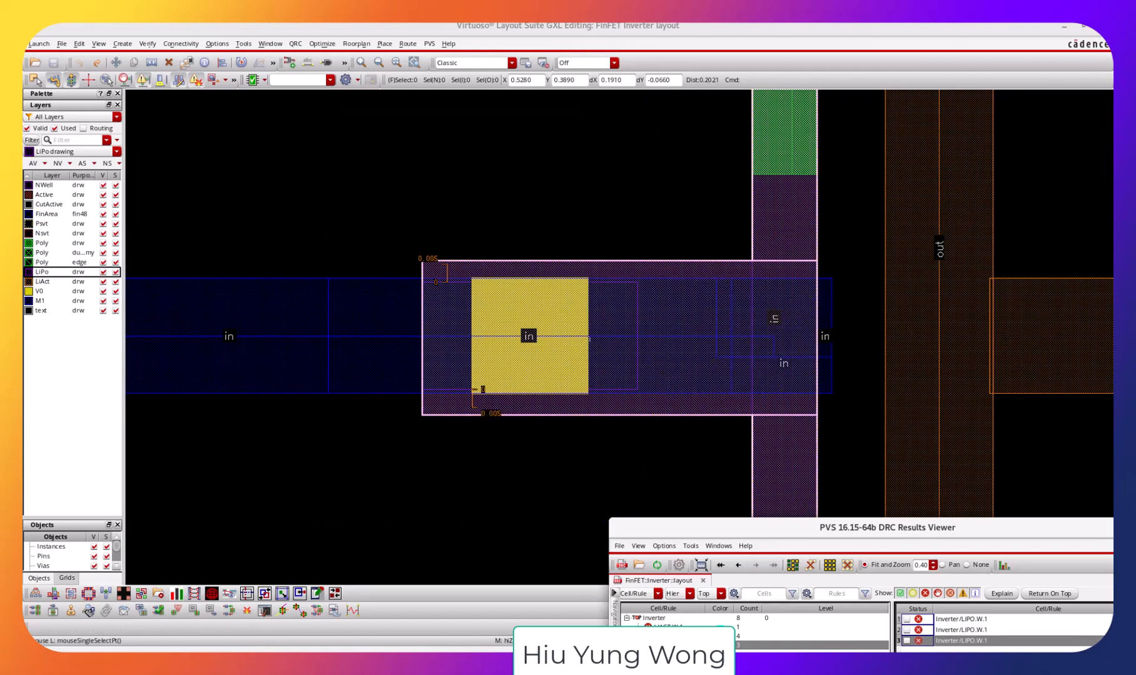
key("Up")
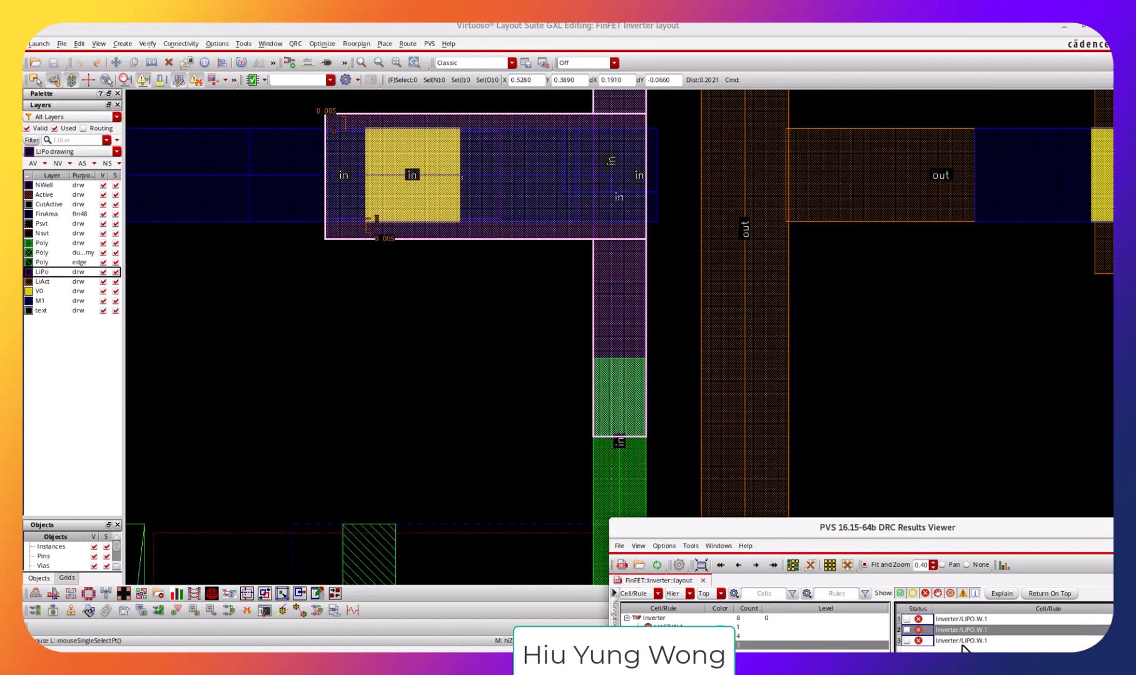
Isolate the LiPo layer in the layout and examine the third LIPO.W.1 violation at the crossing of the LiPo shapes.
left_click(962, 641)
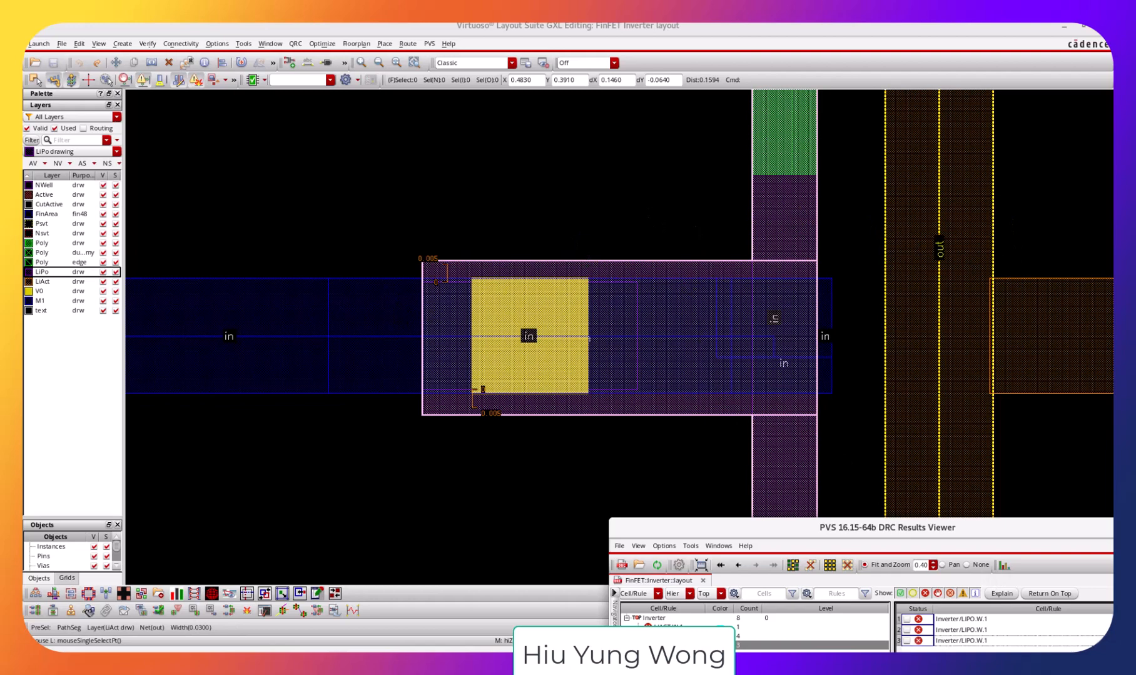
left_click(508, 166)
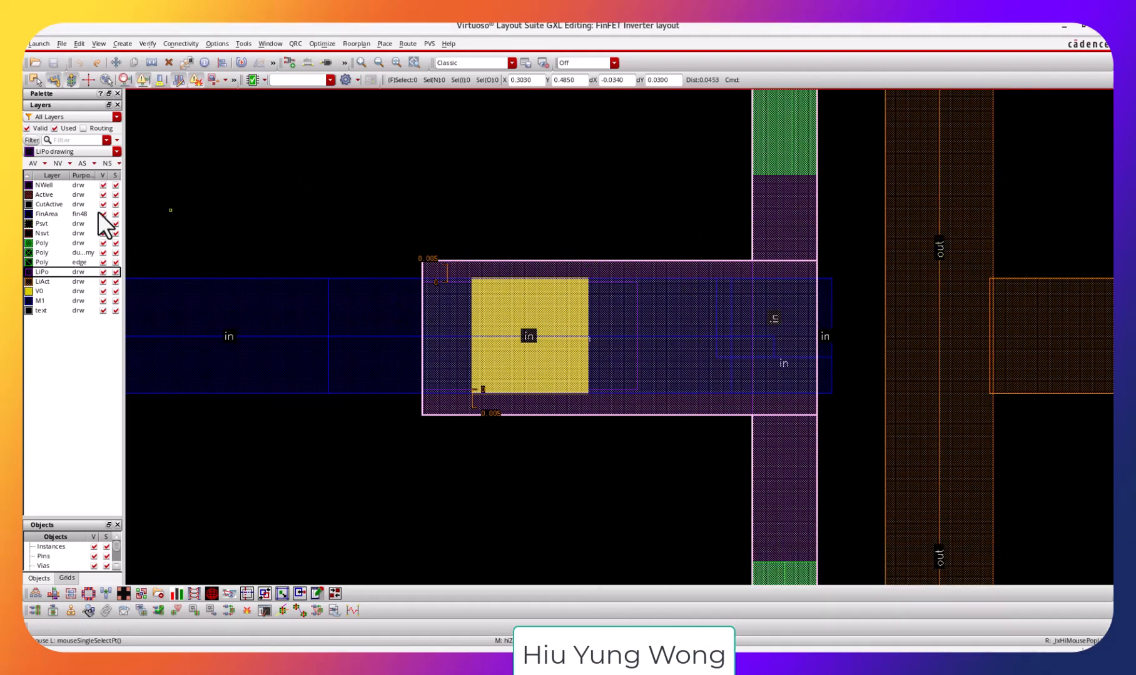
left_click(103, 175)
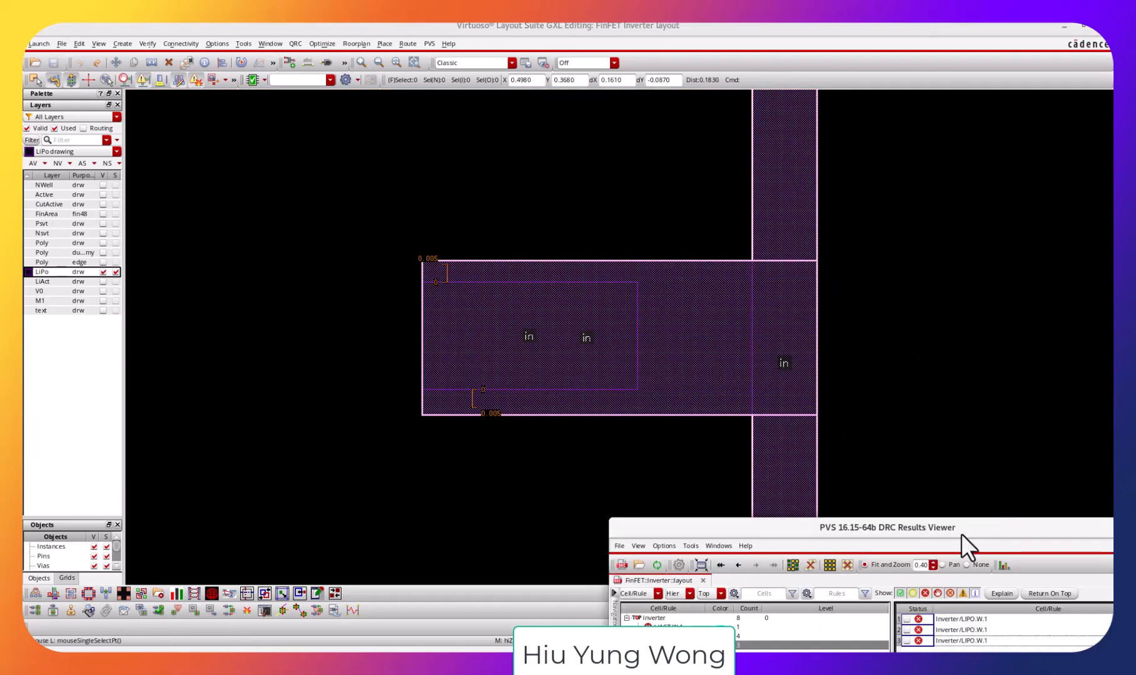
left_click_drag(961, 532, 883, 547)
left_click(918, 278)
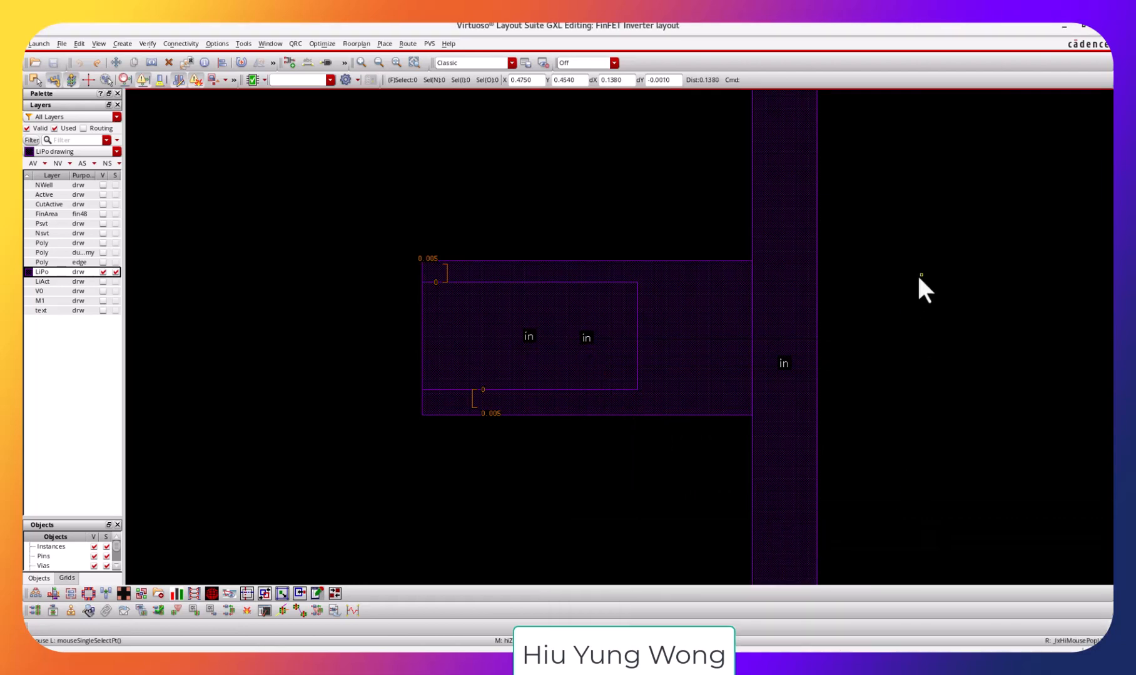
Place a 0.04 µm horizontal ruler starting at the right edge of the vertical LiPo strip, above the horizontal LiPo.
key("k")
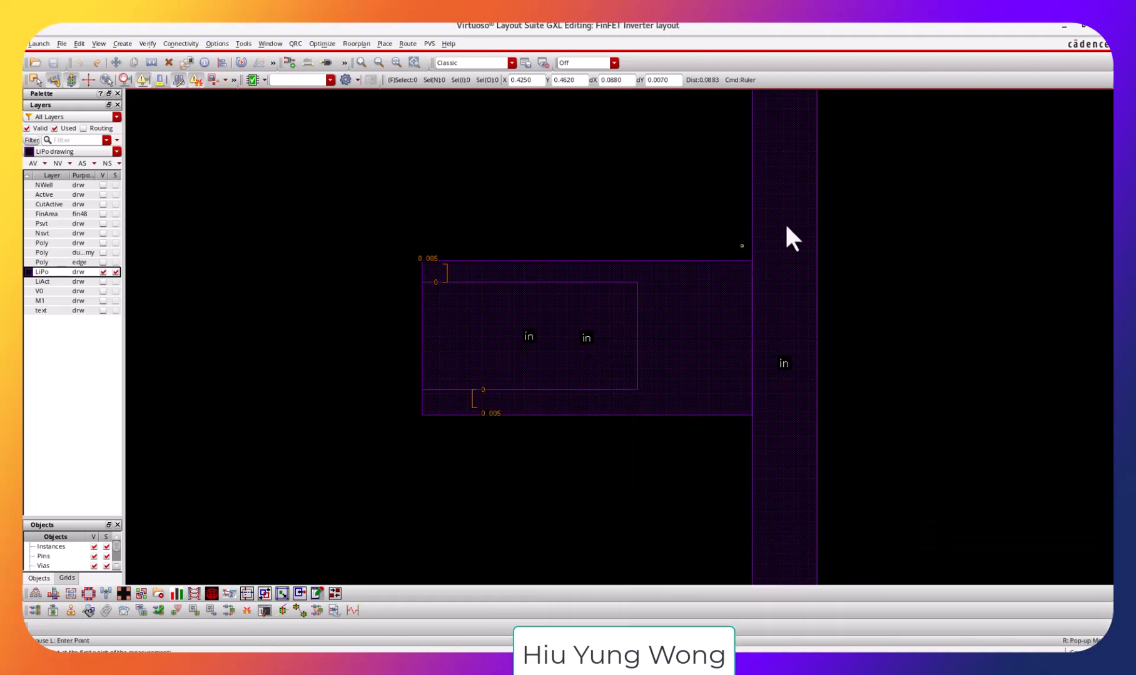
left_click(817, 187)
left_click(673, 187)
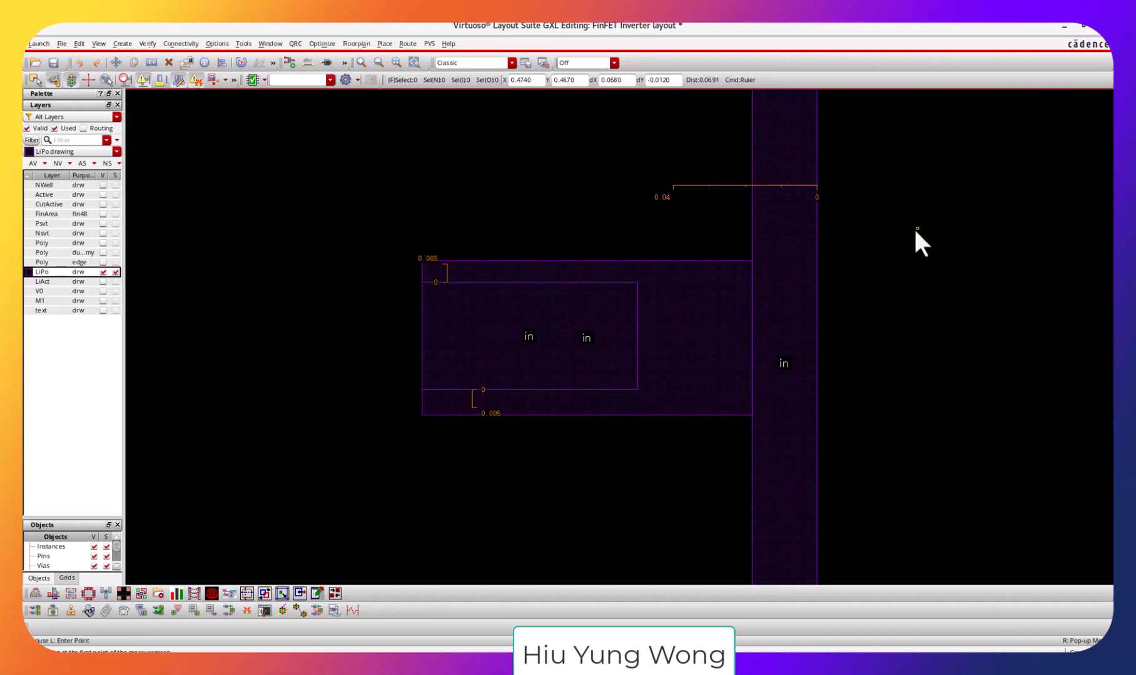
Check the allowed LiPo width values in the LIPO.W.1 rule description of the DRC results.
key("alt+Tab")
left_click_drag(933, 534, 883, 118)
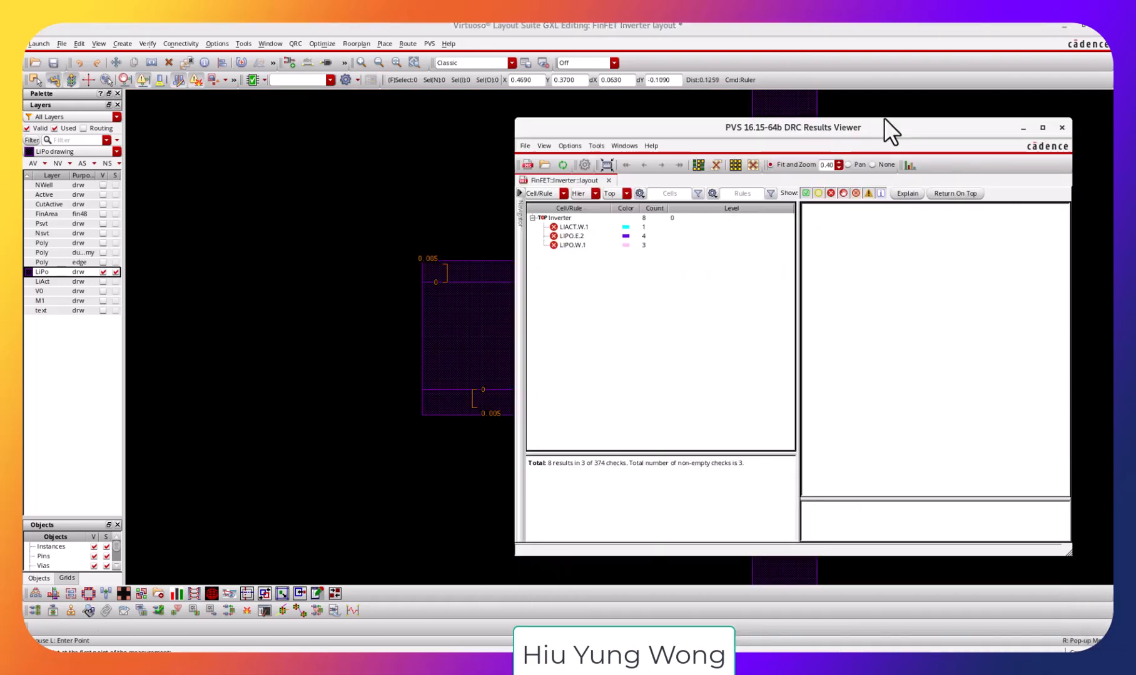
left_click(591, 240)
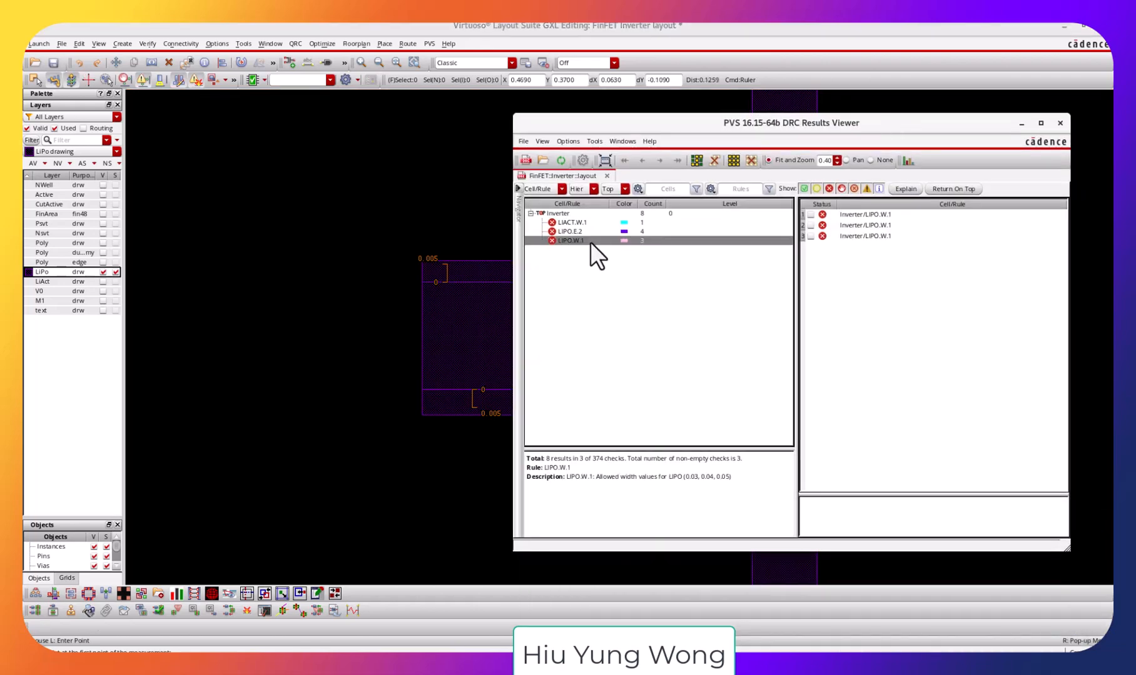
left_click_drag(844, 129, 848, 647)
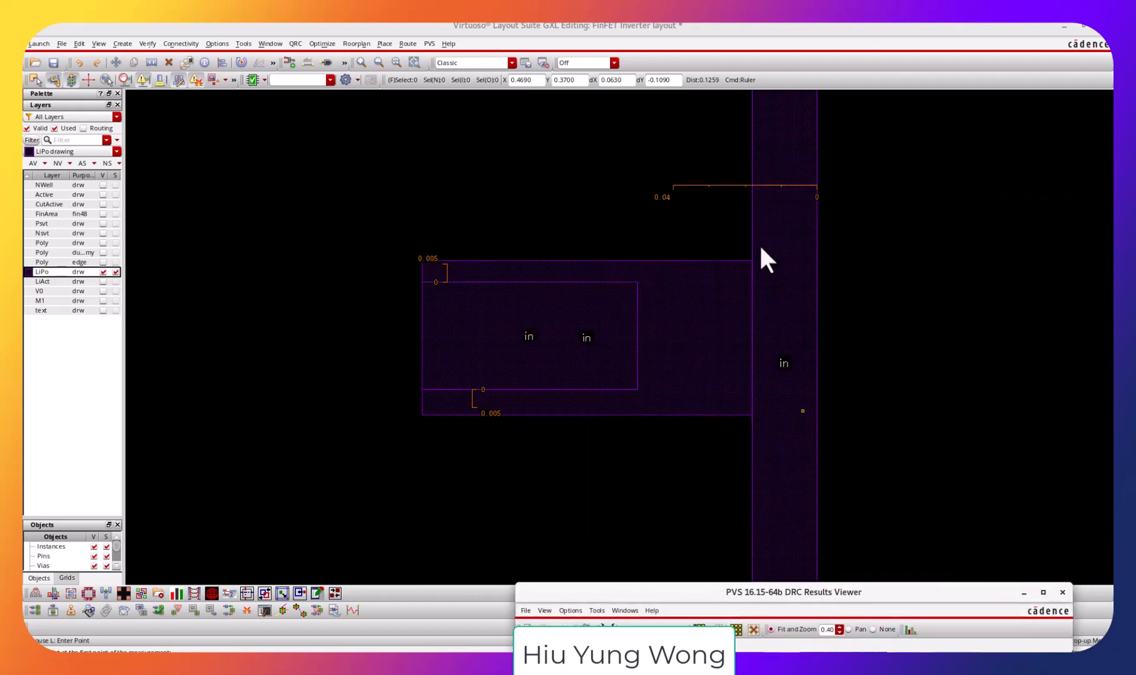
Place a 0.03 µm horizontal ruler from the vertical LiPo strip's right edge, just below the 0.04 µm ruler.
left_click(863, 192)
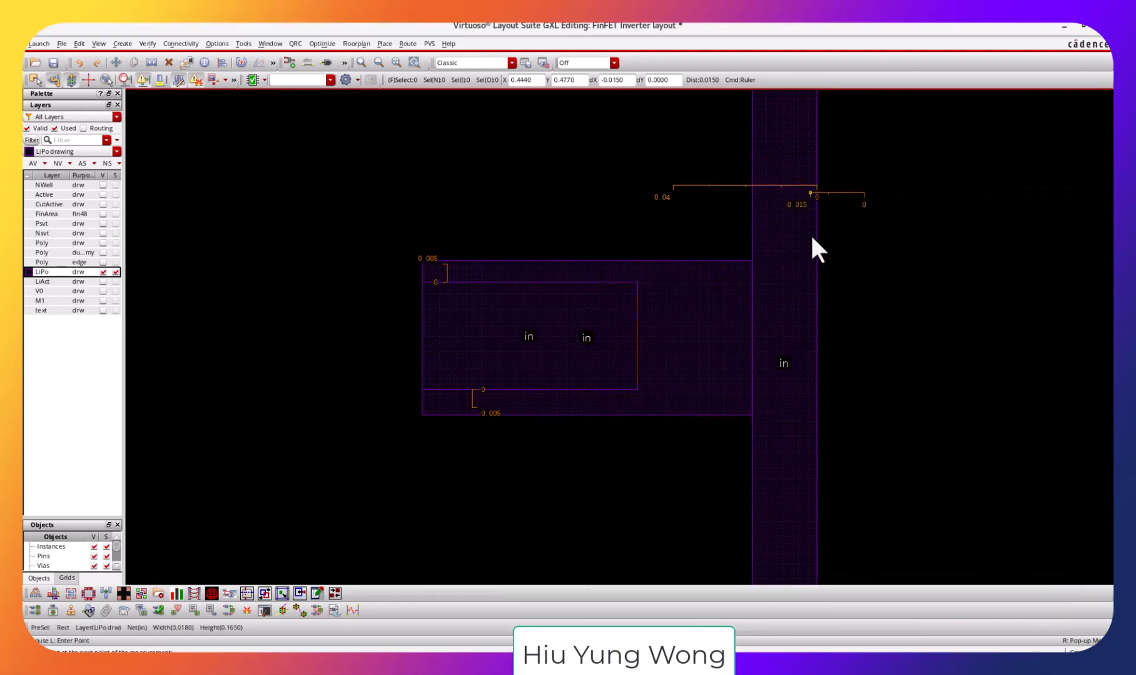
key("Escape")
key("k")
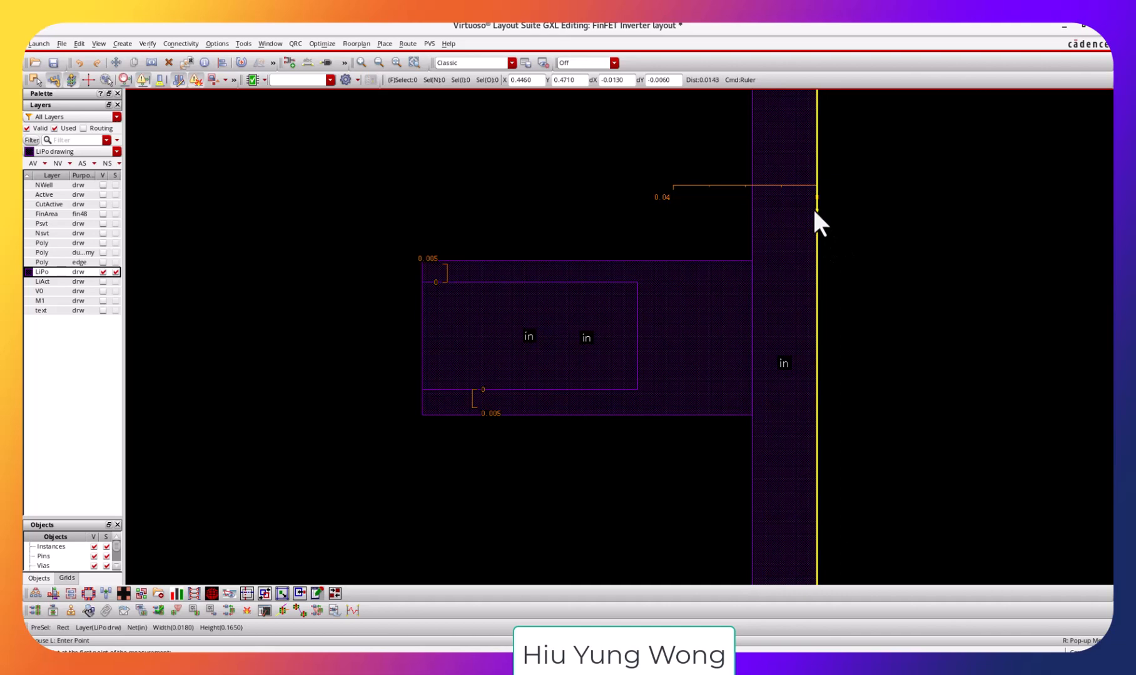
left_click(816, 215)
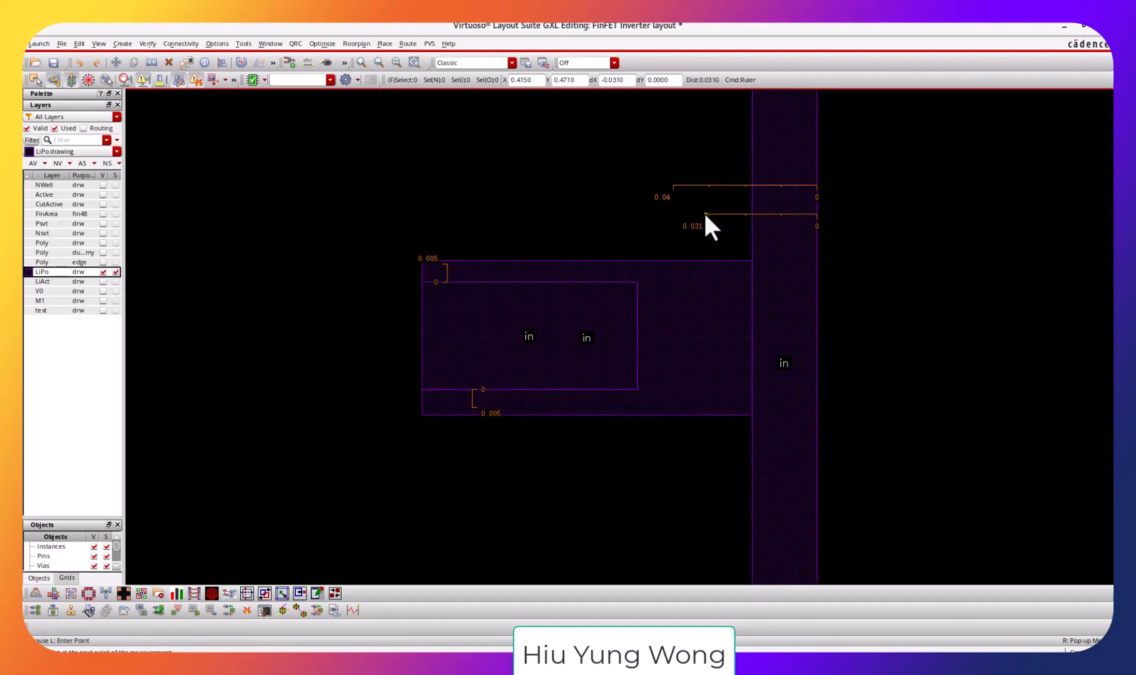
left_click(709, 214)
key("Escape")
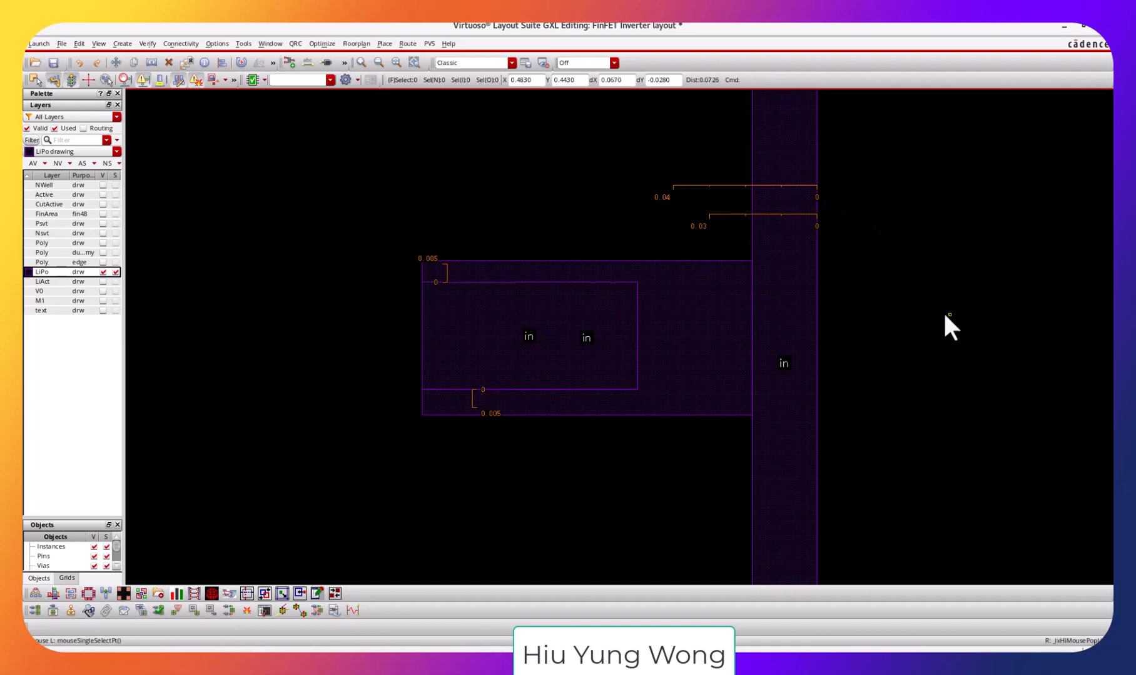
Stretch the vertical LiPo strip's left edge to the end of the 0.03 µm ruler, making the strip 0.03 µm wide.
key("s")
left_click(751, 128)
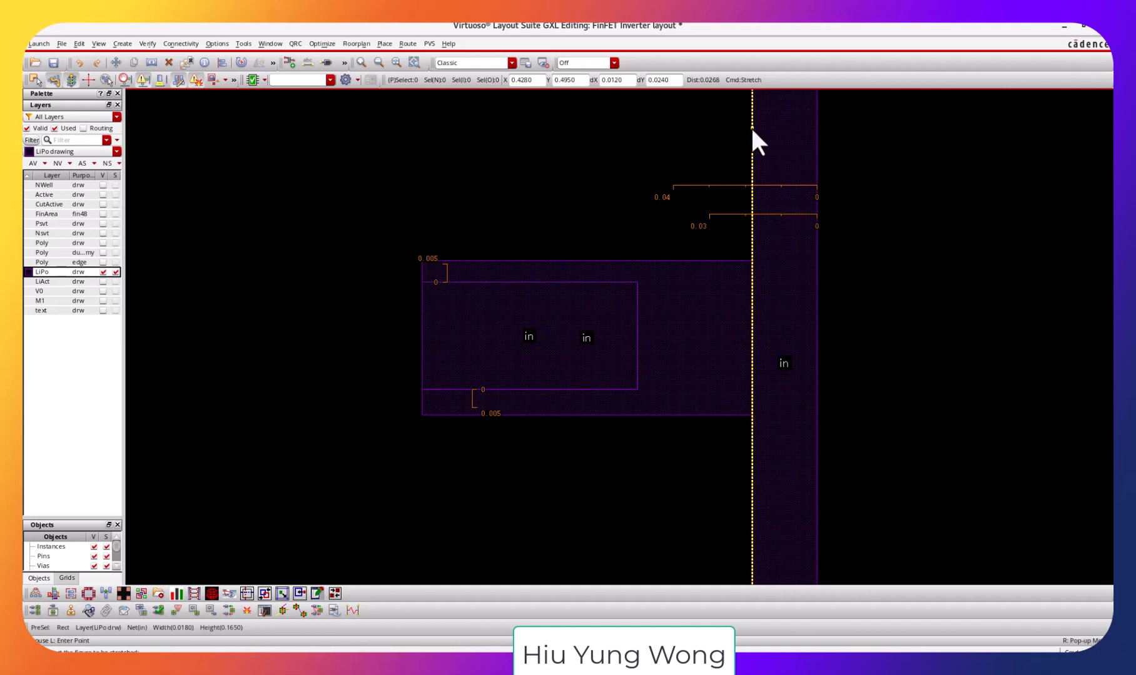
left_click(706, 130)
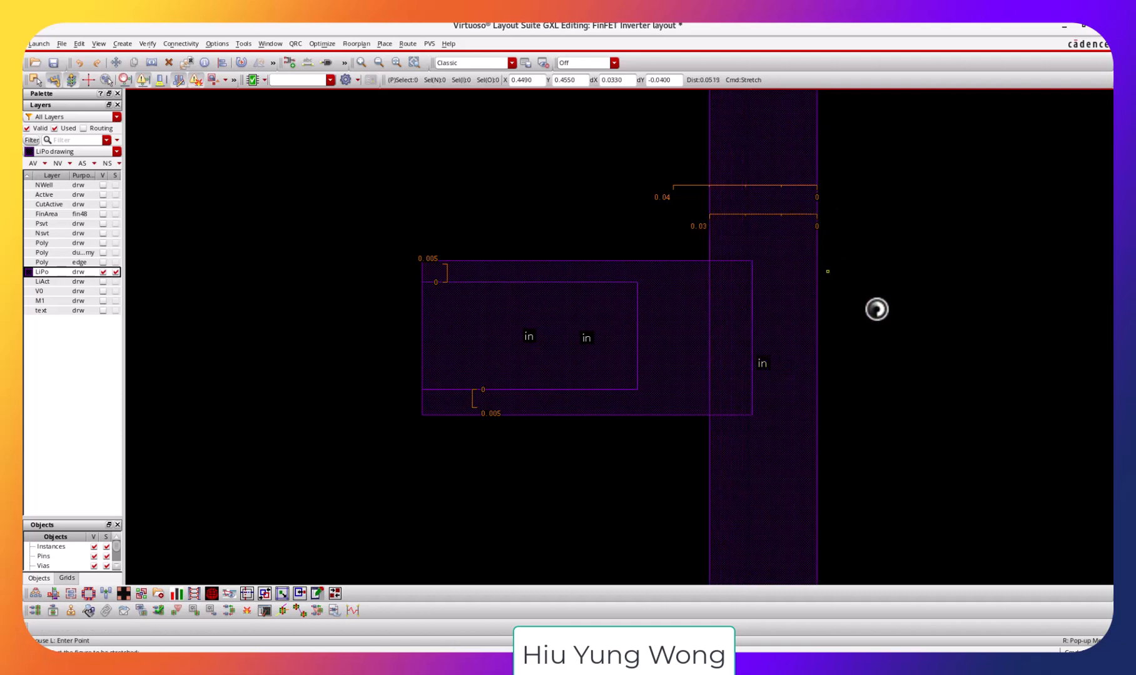
Save the layout, rerun the PVS DRC and bring the refreshed results into view.
left_click(54, 62)
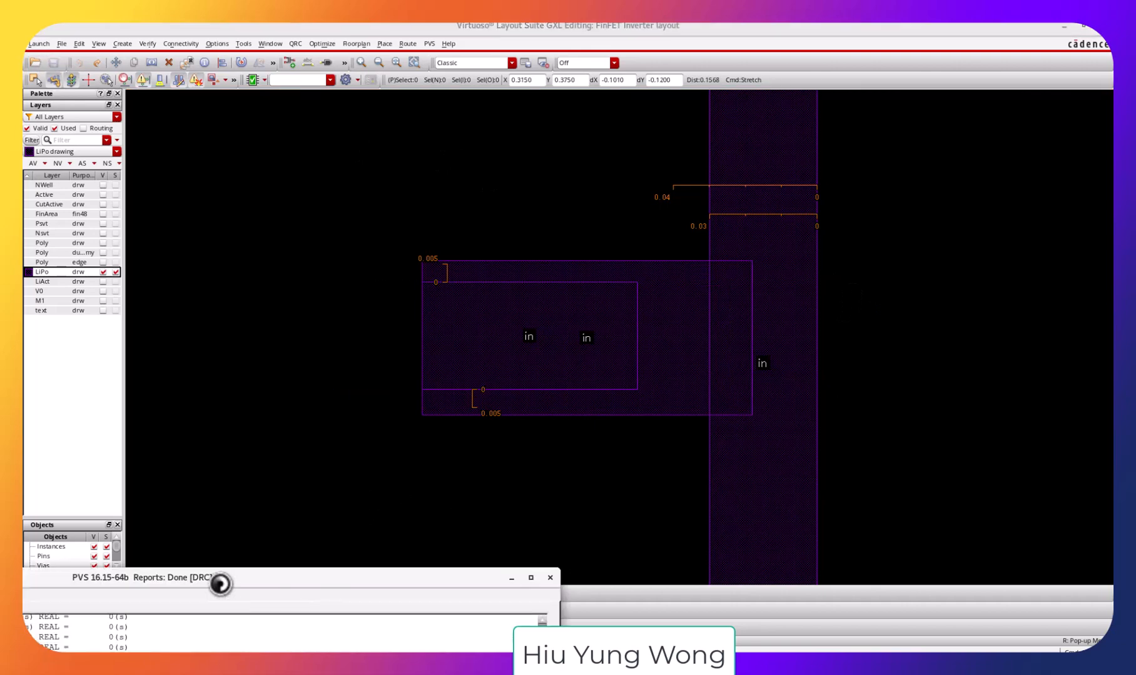
left_click_drag(393, 327, 378, 183)
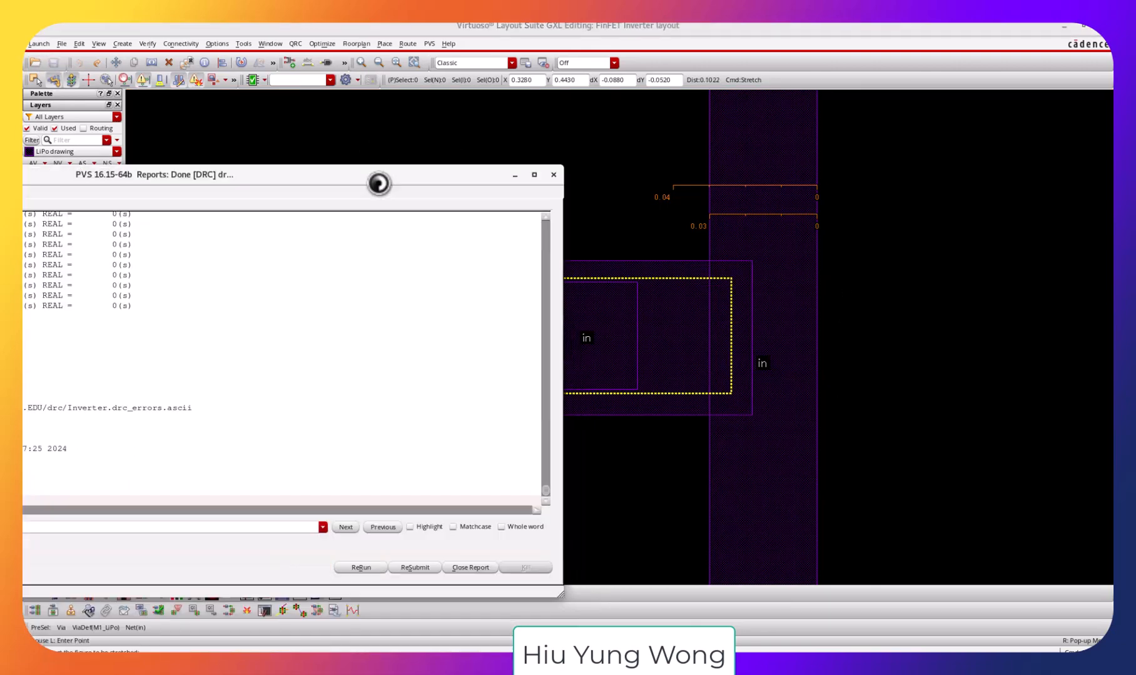
left_click(361, 568)
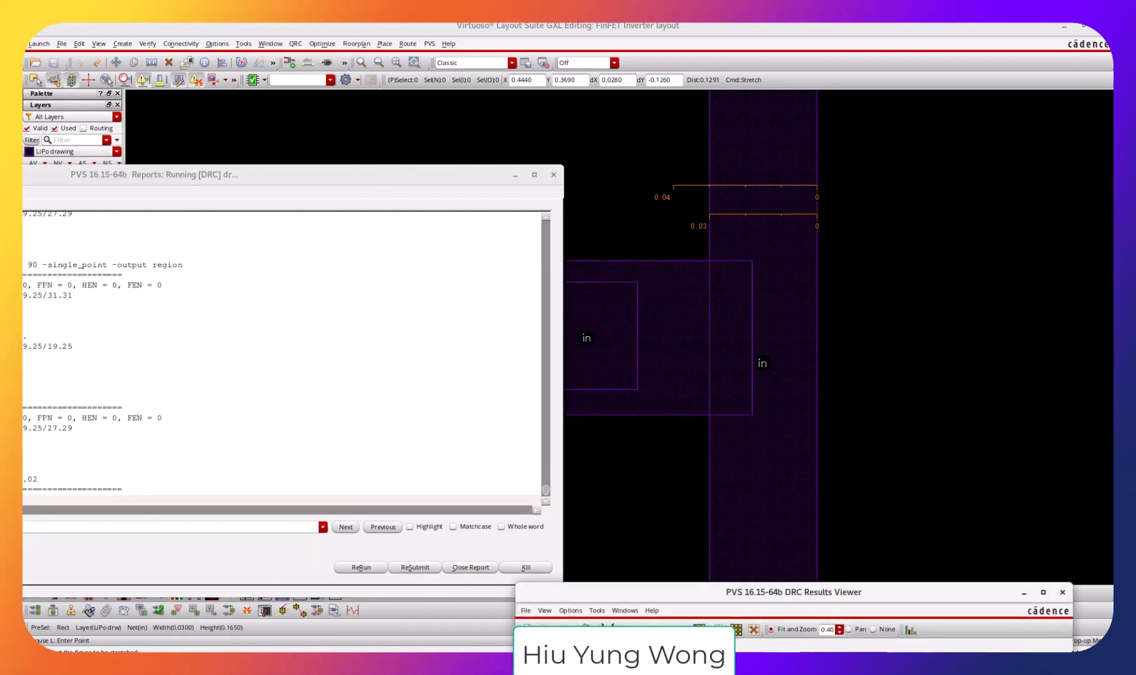
left_click_drag(874, 592, 838, 238)
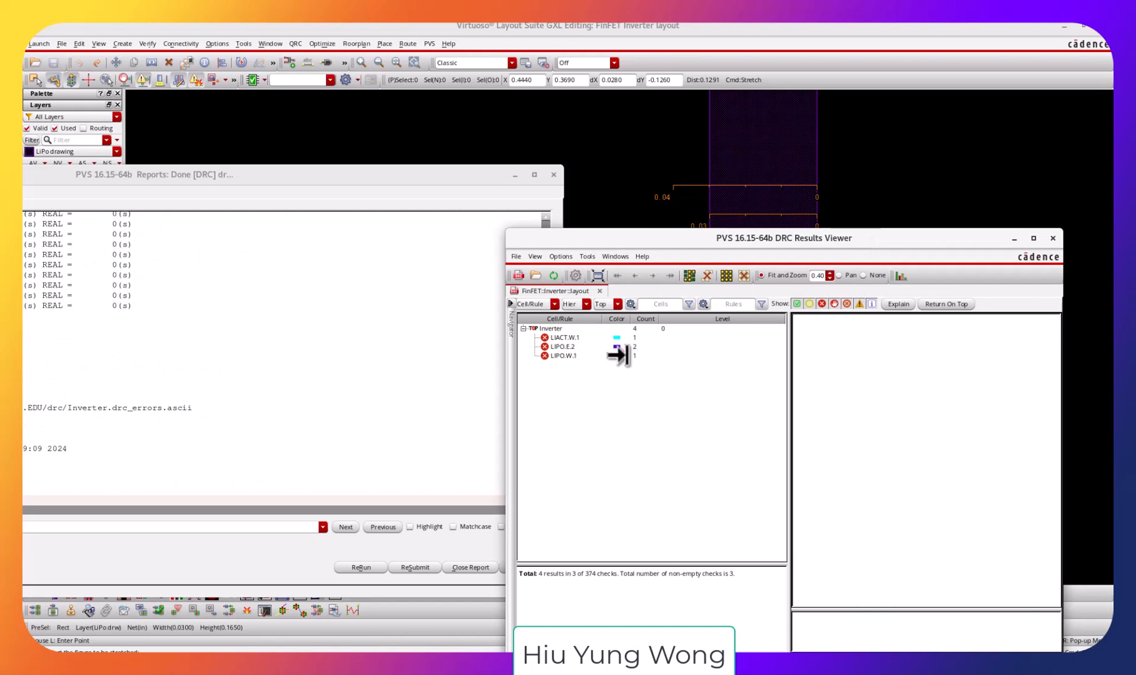
Examine the remaining LIPO.W.1 violation on the horizontal LiPo and compare it with the rule's allowed widths.
left_click(618, 355)
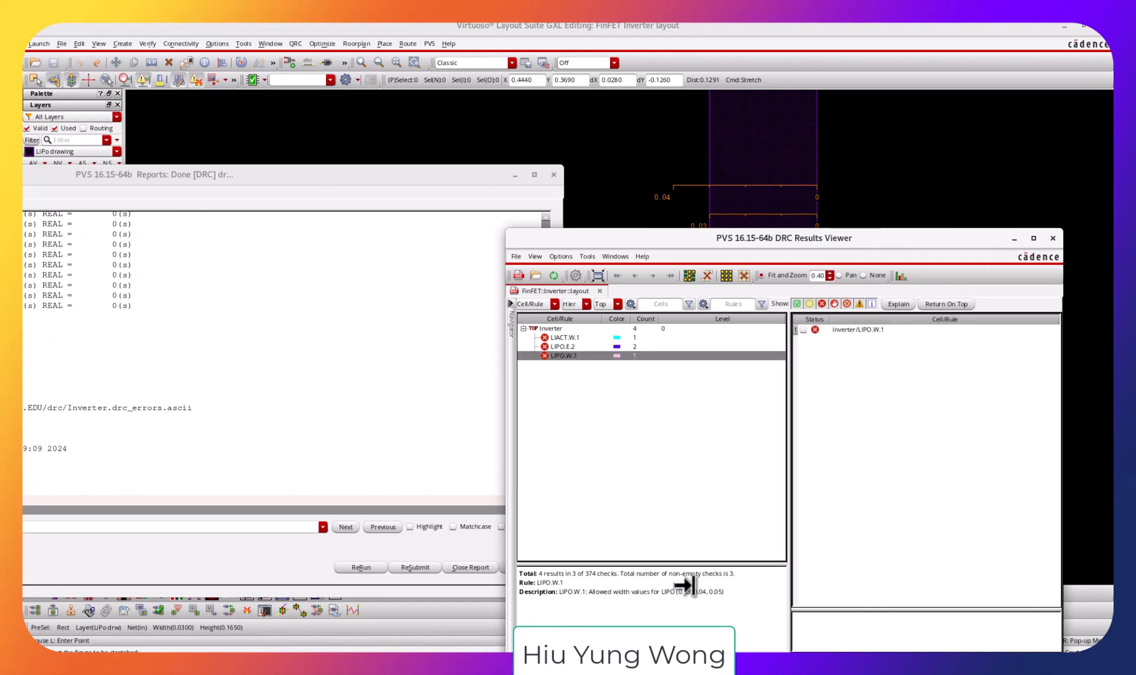
left_click(844, 329)
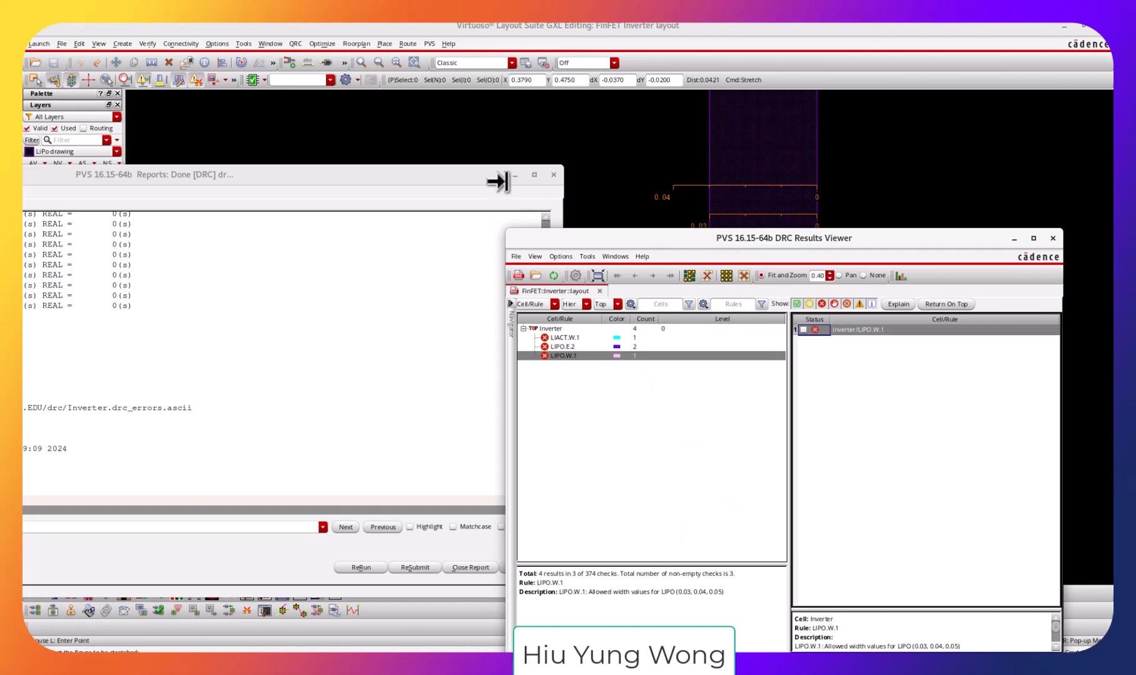
left_click_drag(568, 235, 810, 253)
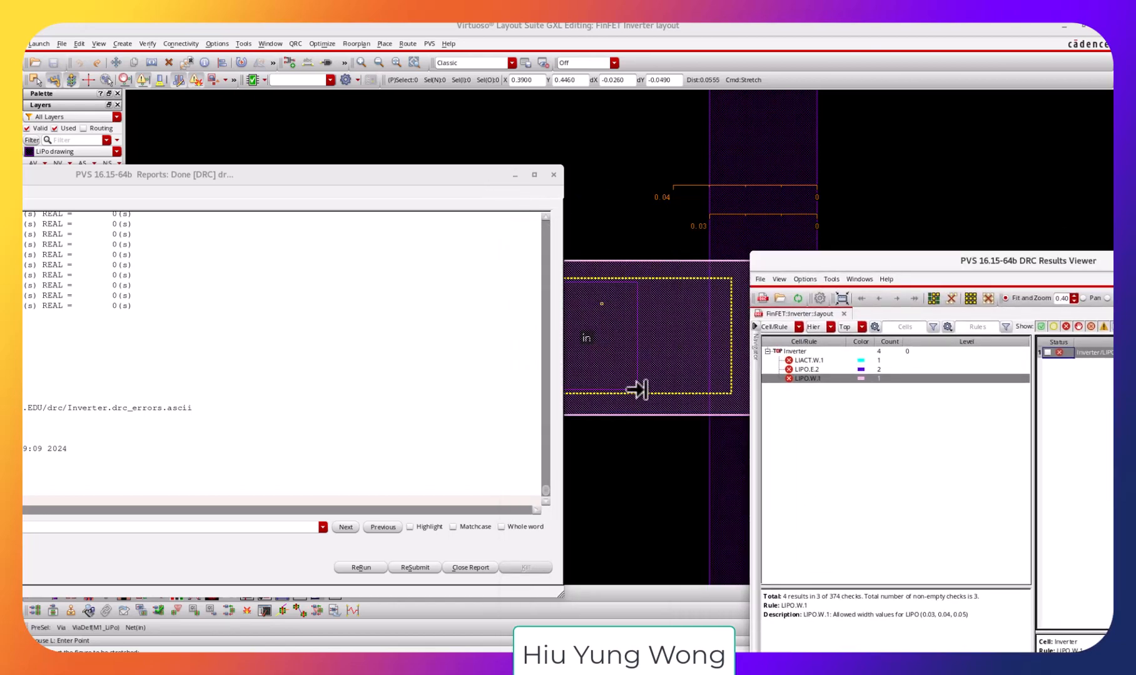
left_click_drag(1010, 258, 830, 151)
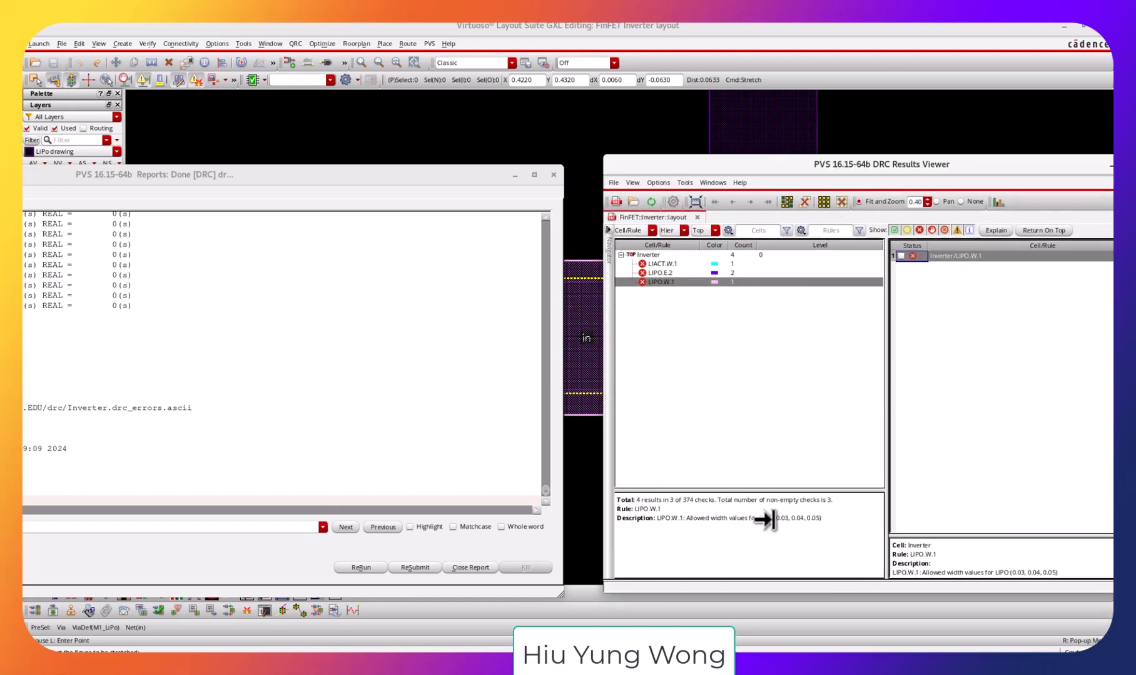
left_click(607, 119)
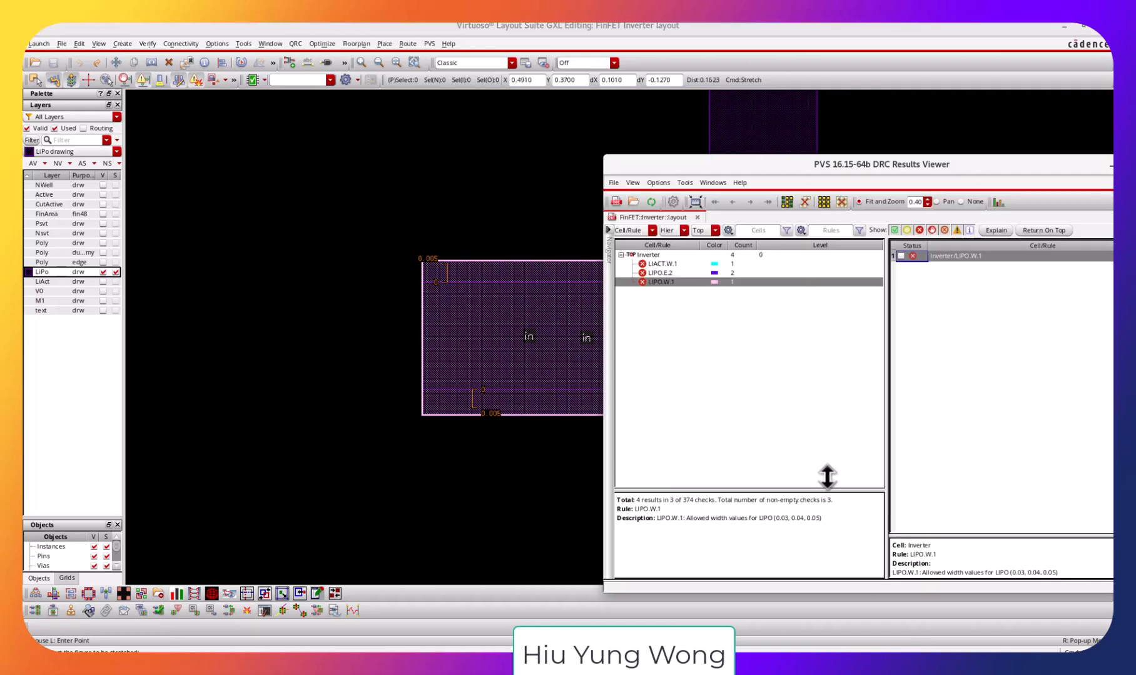
left_click(802, 455)
left_click(473, 535)
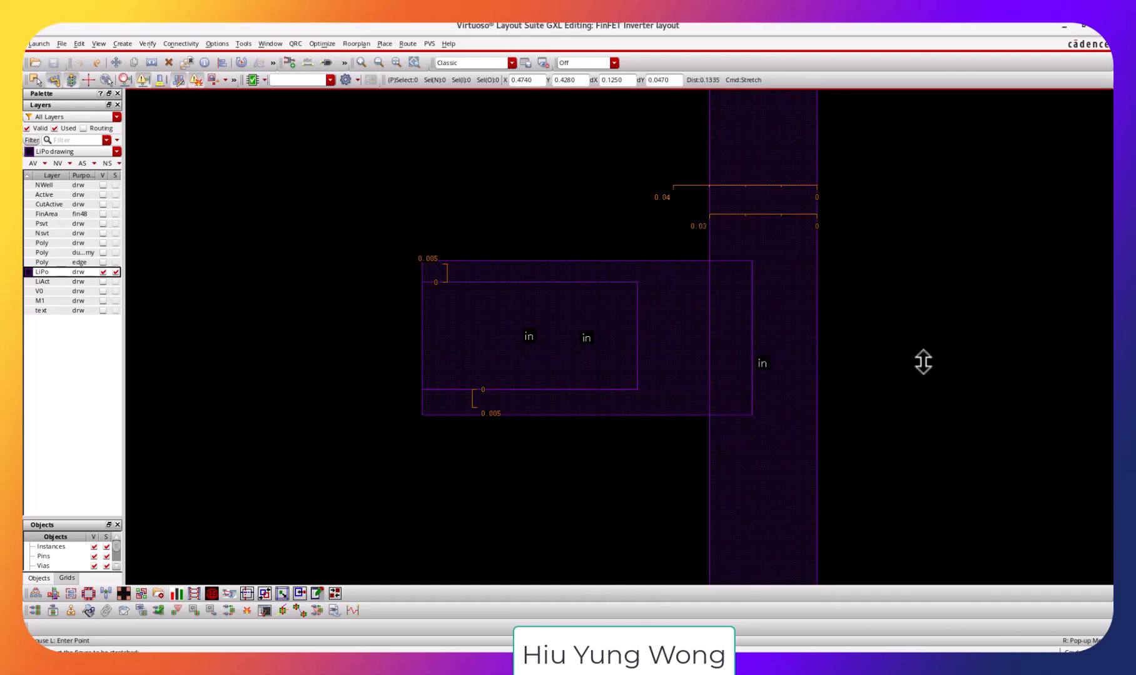
key("k")
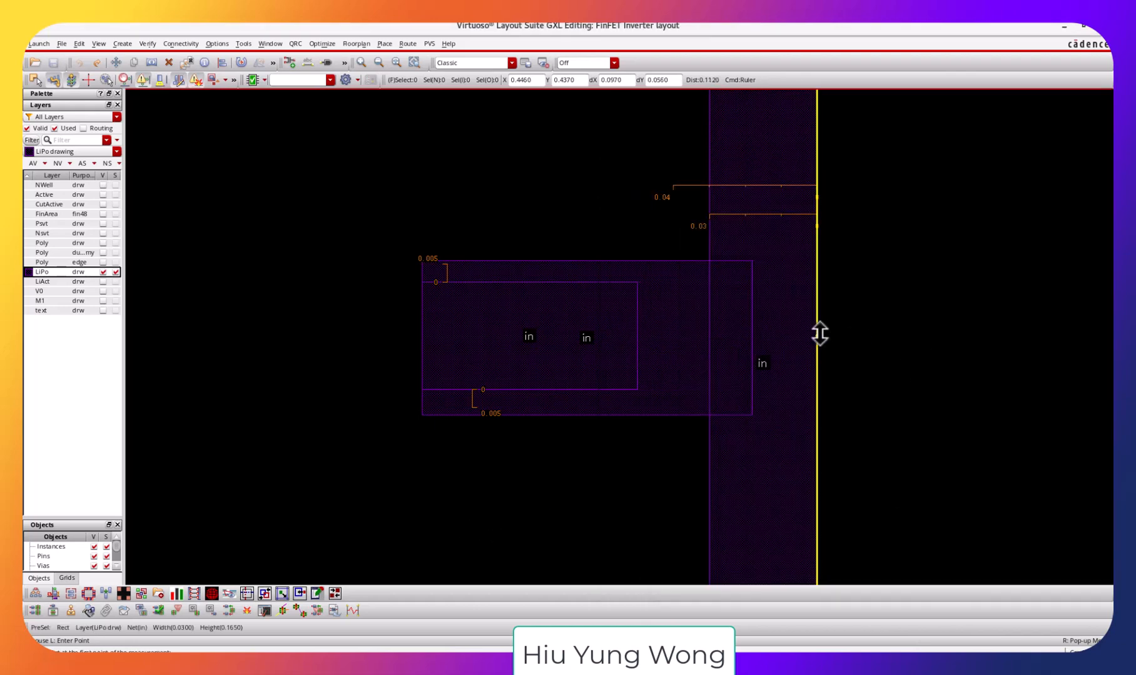
left_click(819, 333)
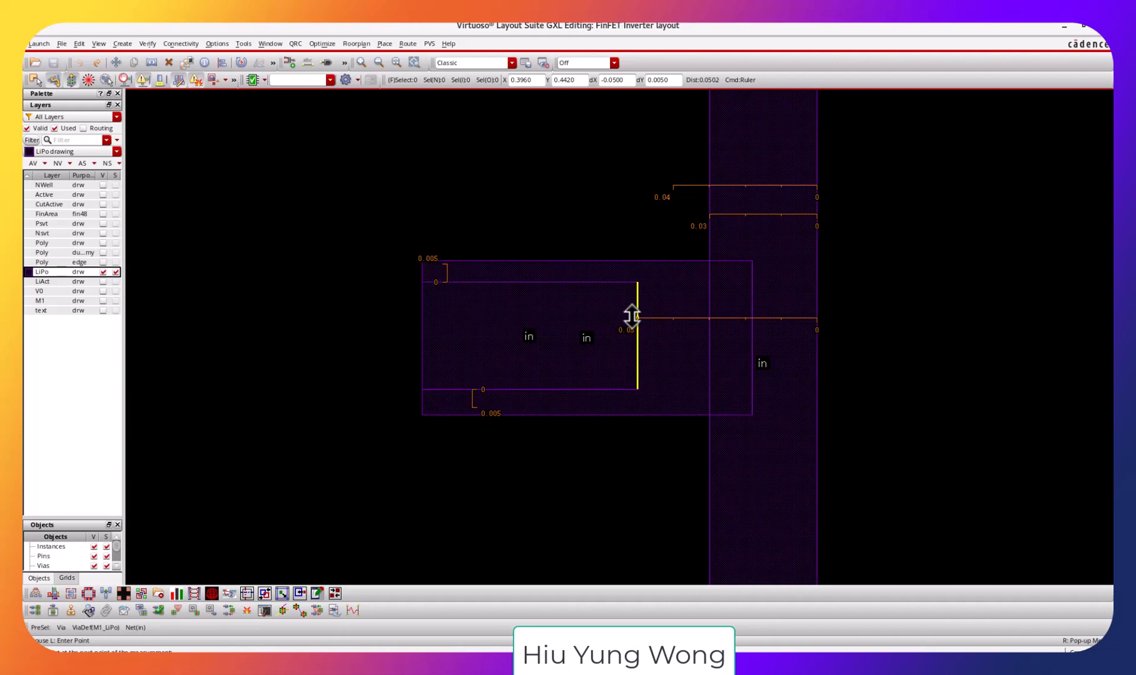
key("Escape")
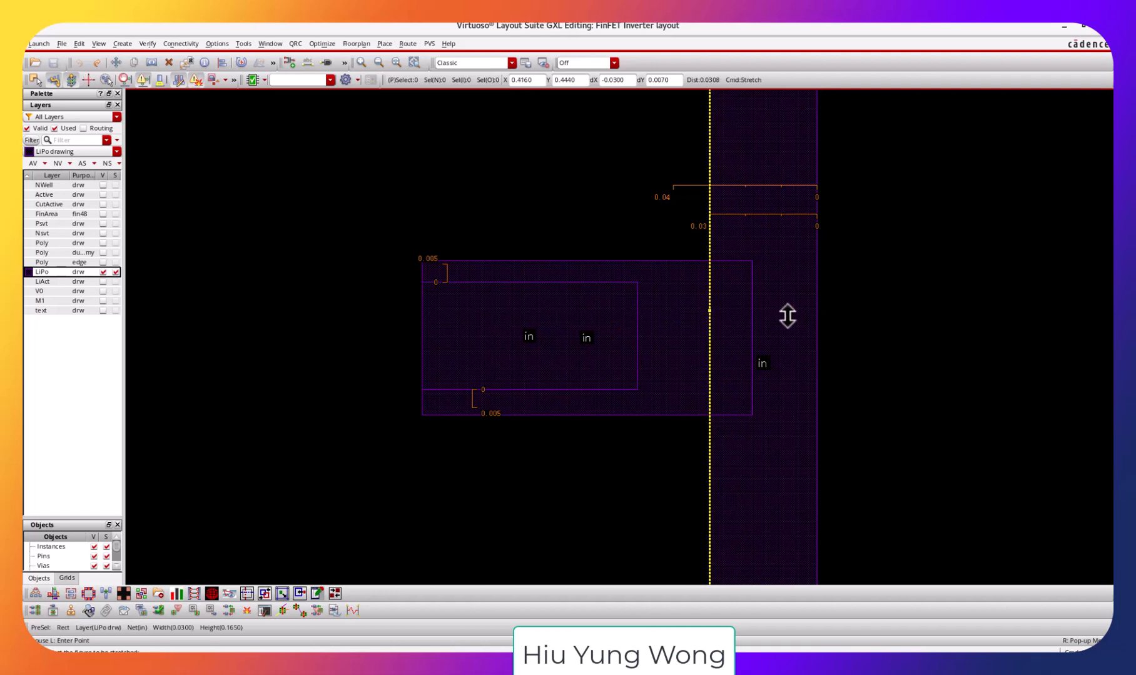
Place a 0.05 µm horizontal ruler from the vertical LiPo strip's left edge along the top of the horizontal LiPo.
left_click(709, 246)
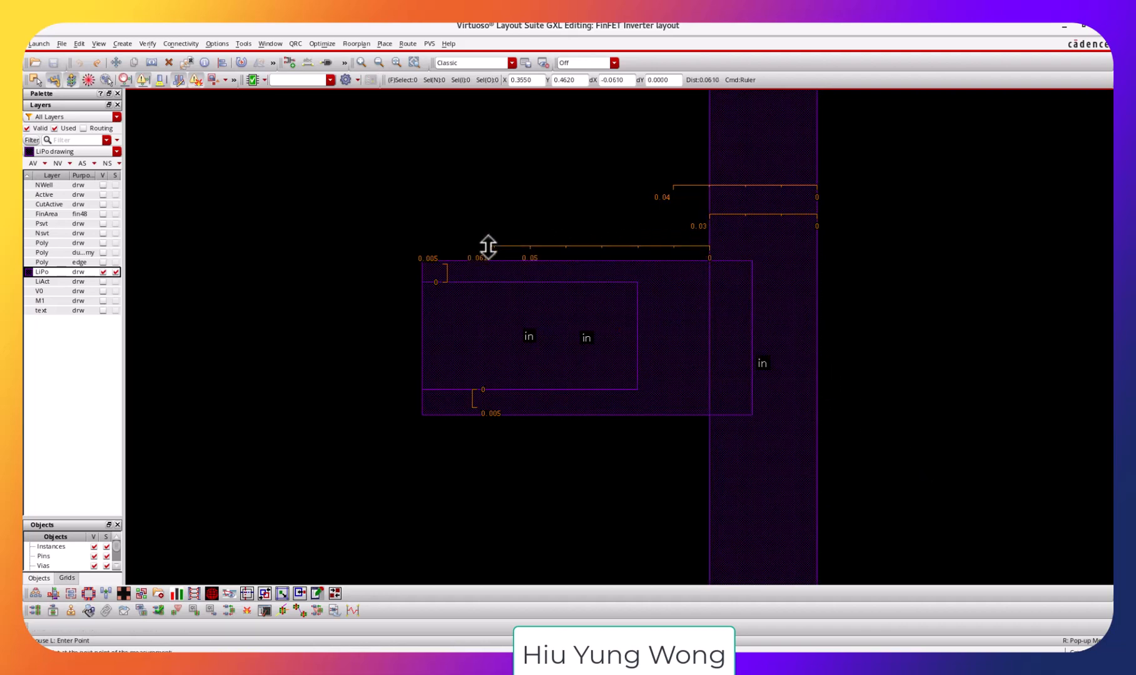
left_click(528, 254)
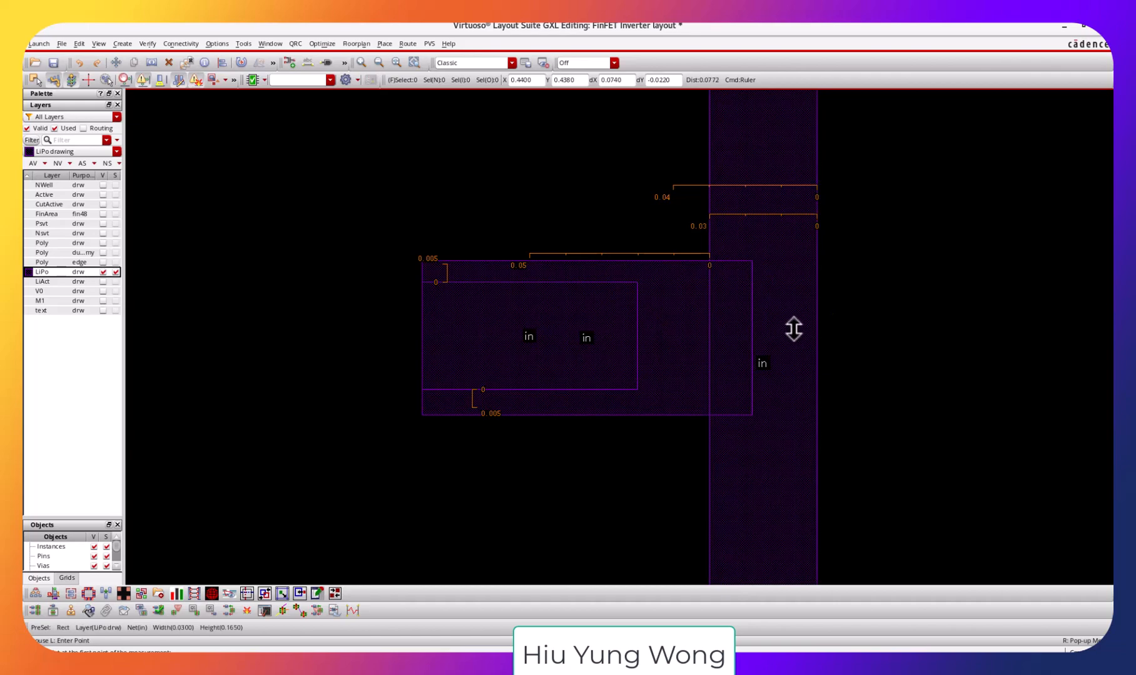
key("s")
left_click(401, 317)
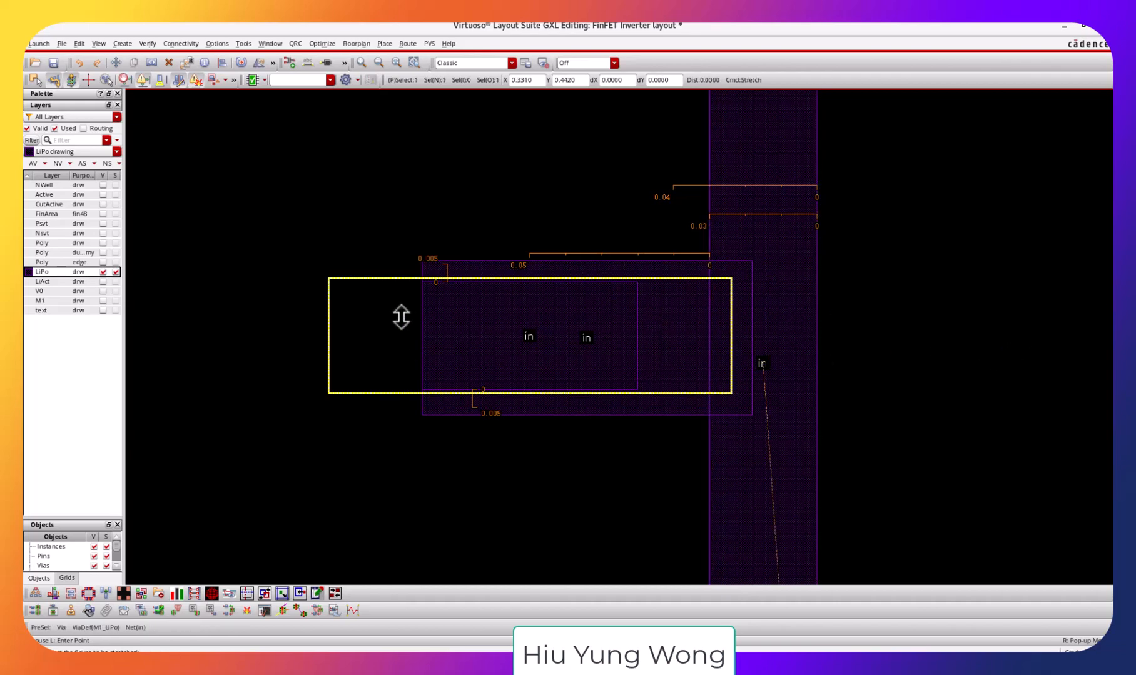
key("Escape")
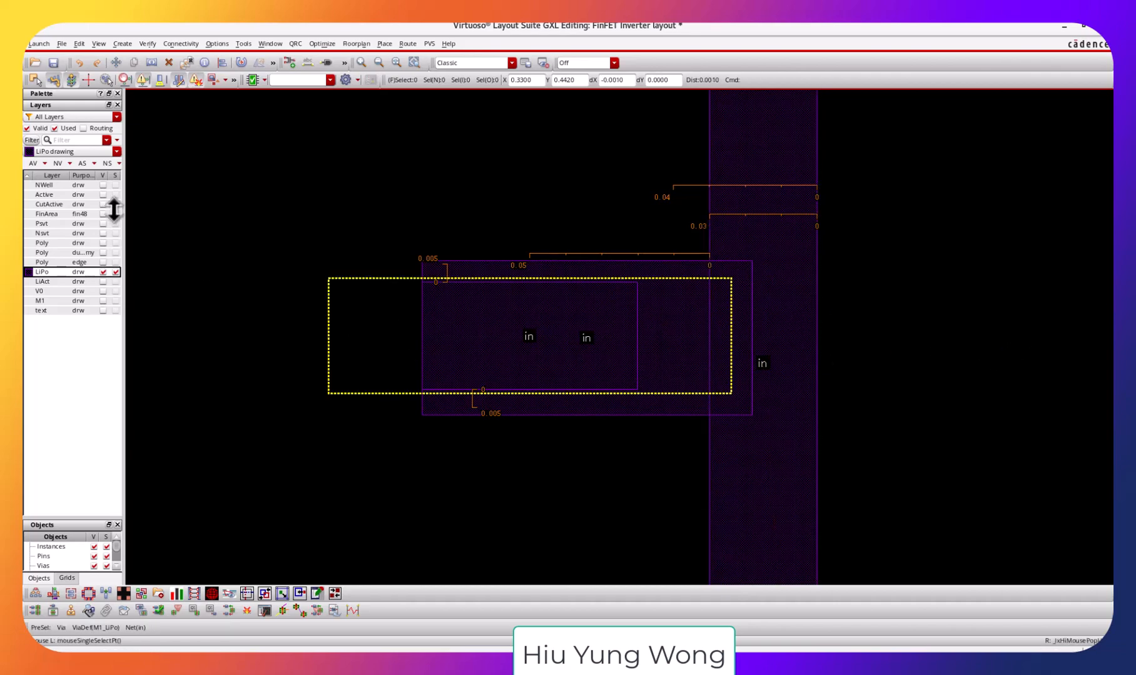
left_click(100, 175)
left_click(100, 174)
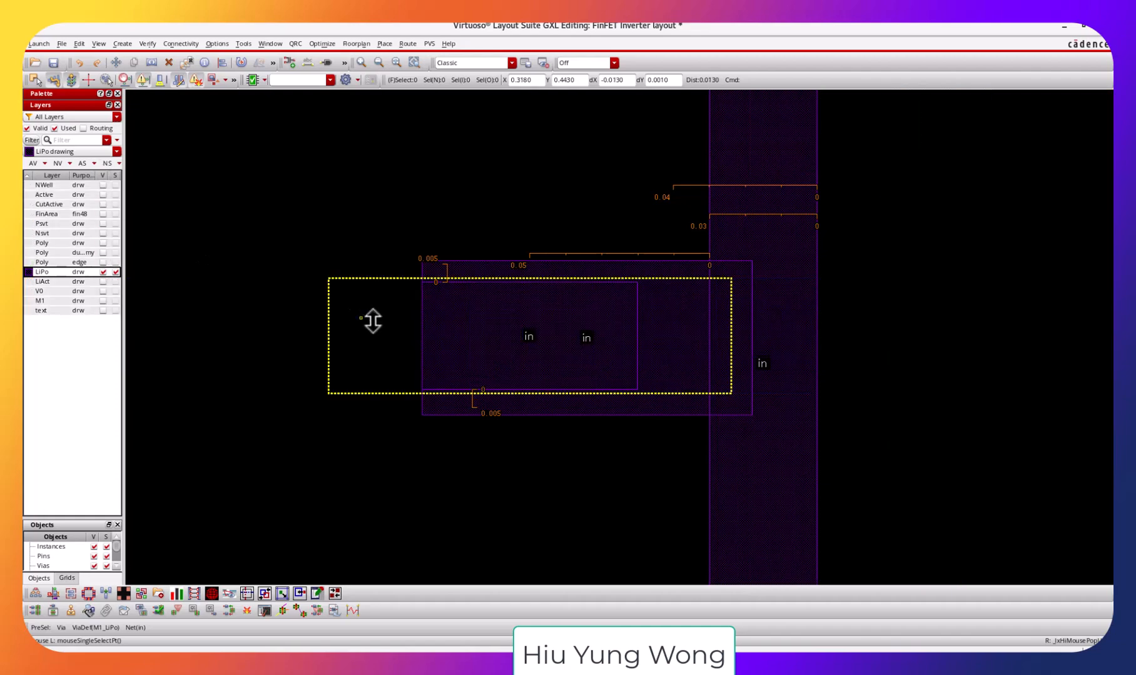
Move the M1_LiPo via 0.03 µm horizontally toward the vertical LiPo strip, aligning its LiPo left edge with the 0.05 µm ruler's end.
left_click(448, 304)
key("m")
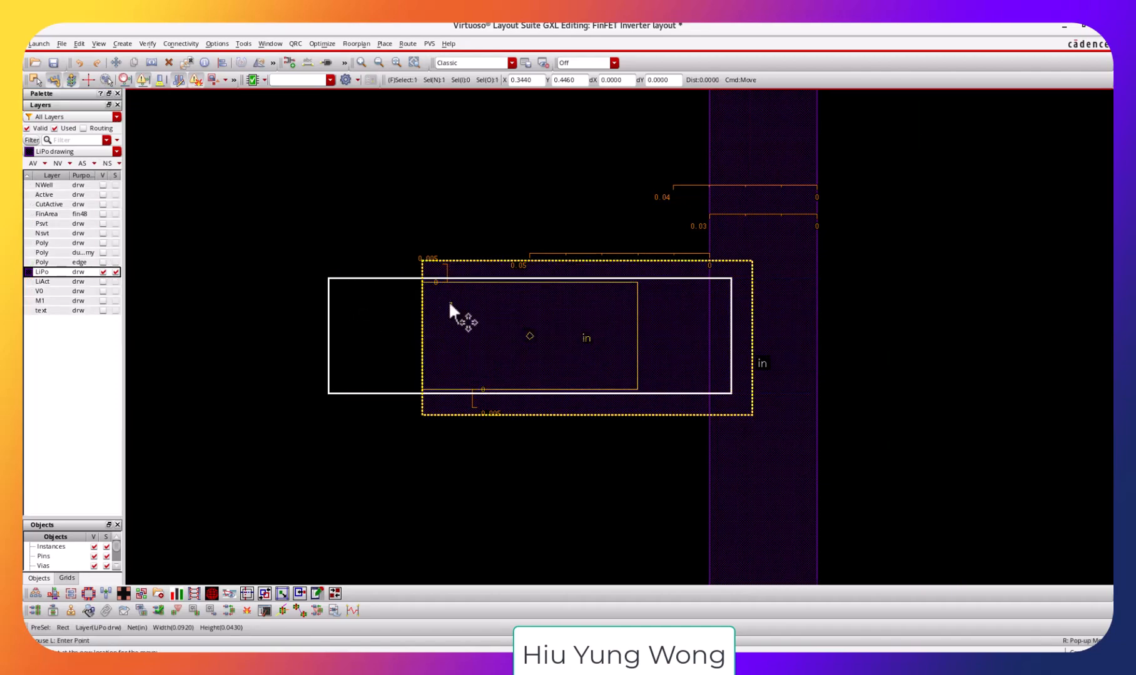
left_click(449, 303)
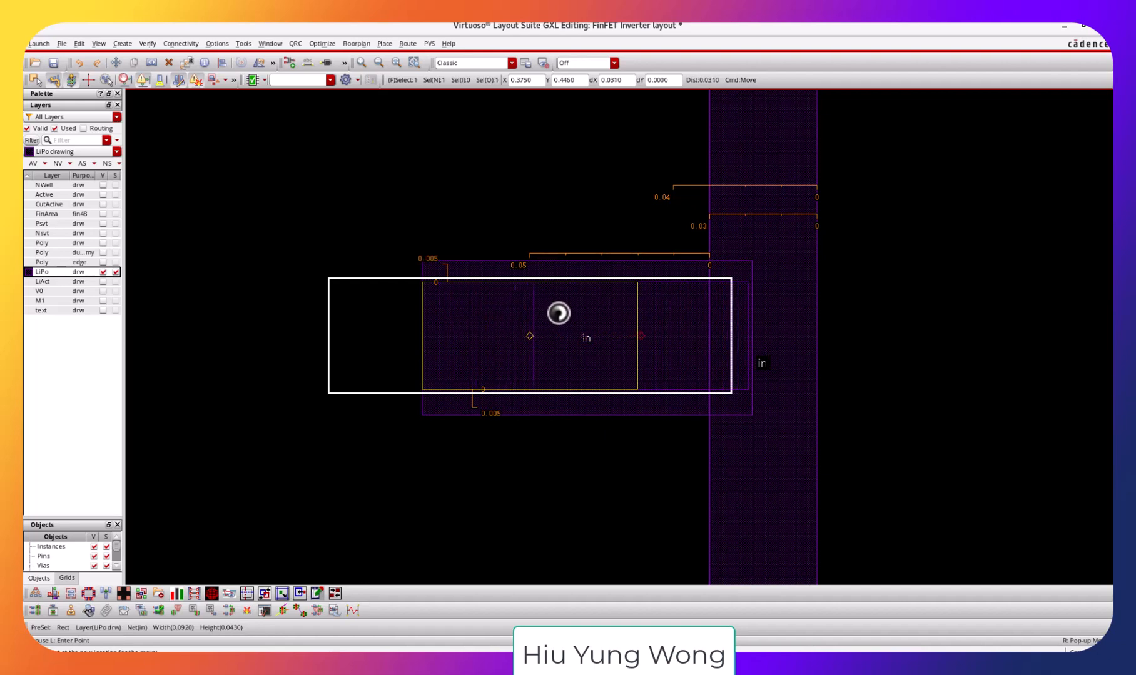
left_click(556, 311)
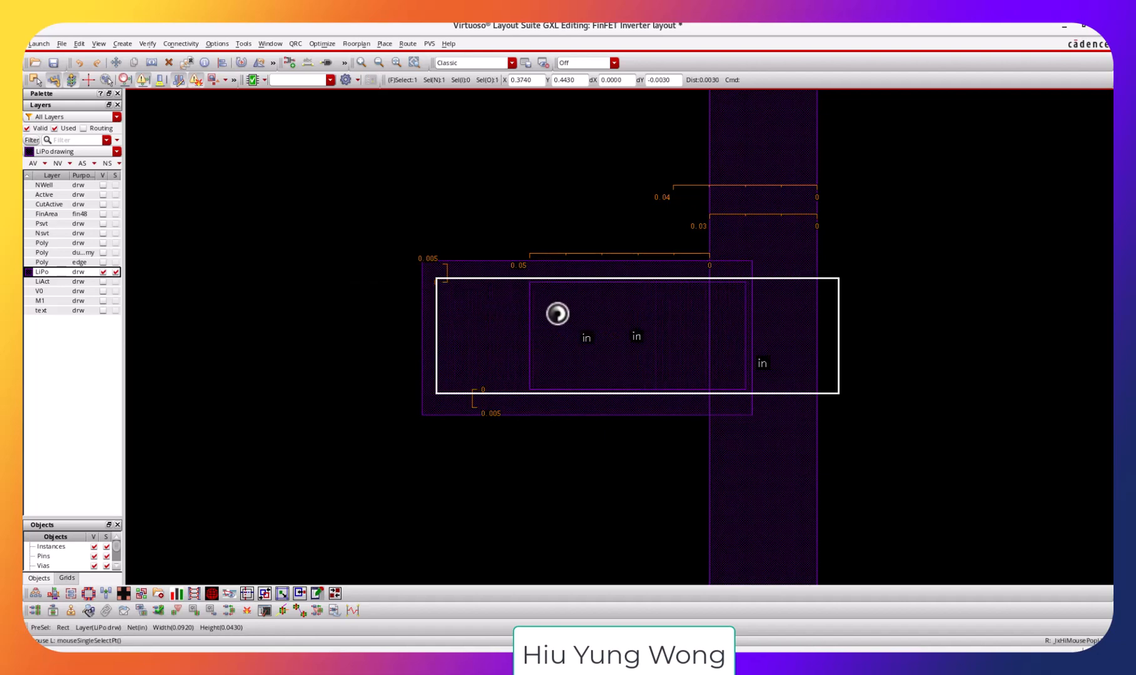
left_click(903, 263)
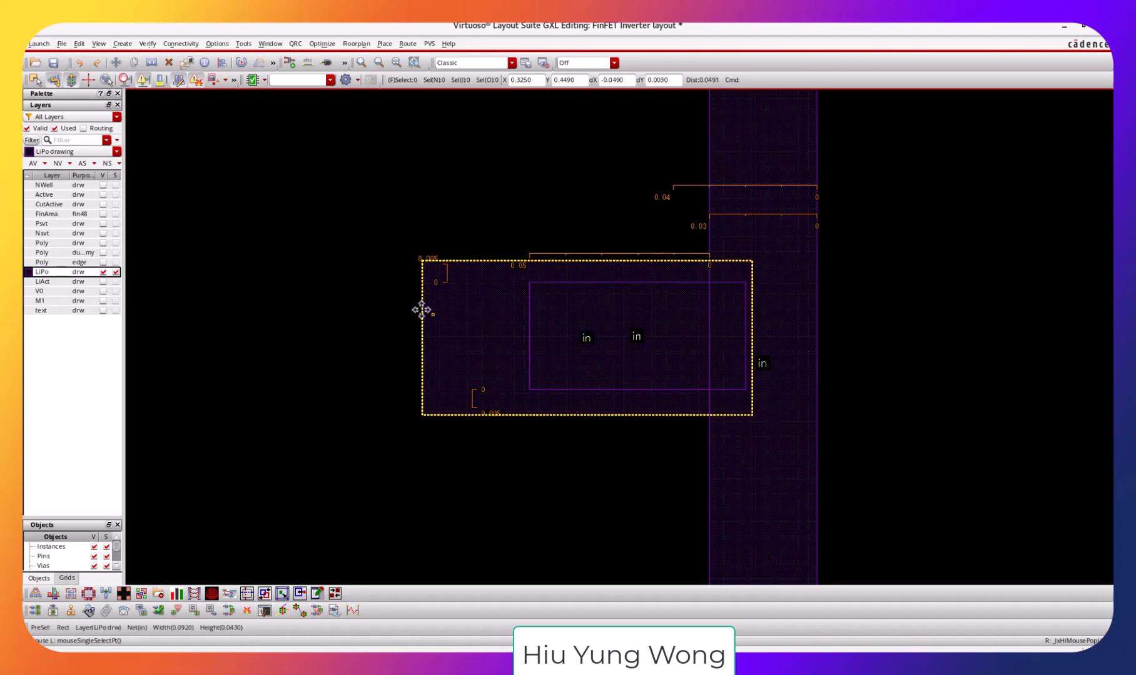
With only the LiPo layer shown, stretch the horizontal LiPo's left edge to the end of the 0.05 µm ruler.
left_click(99, 176)
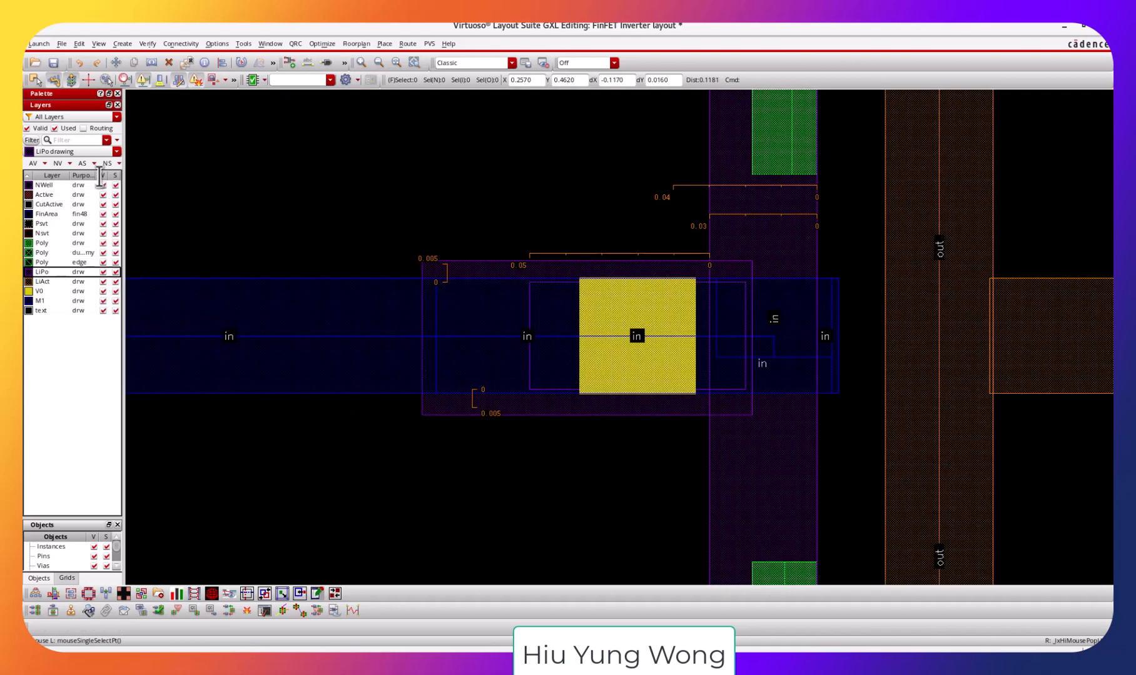
left_click(99, 176)
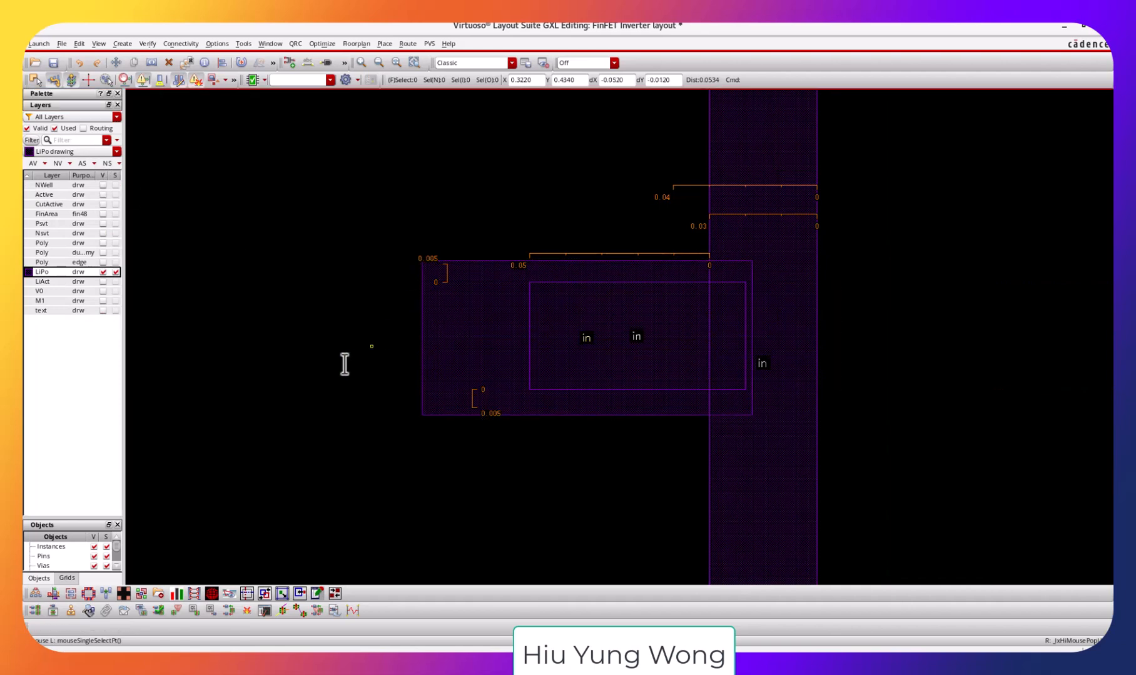
key("s")
left_click(423, 325)
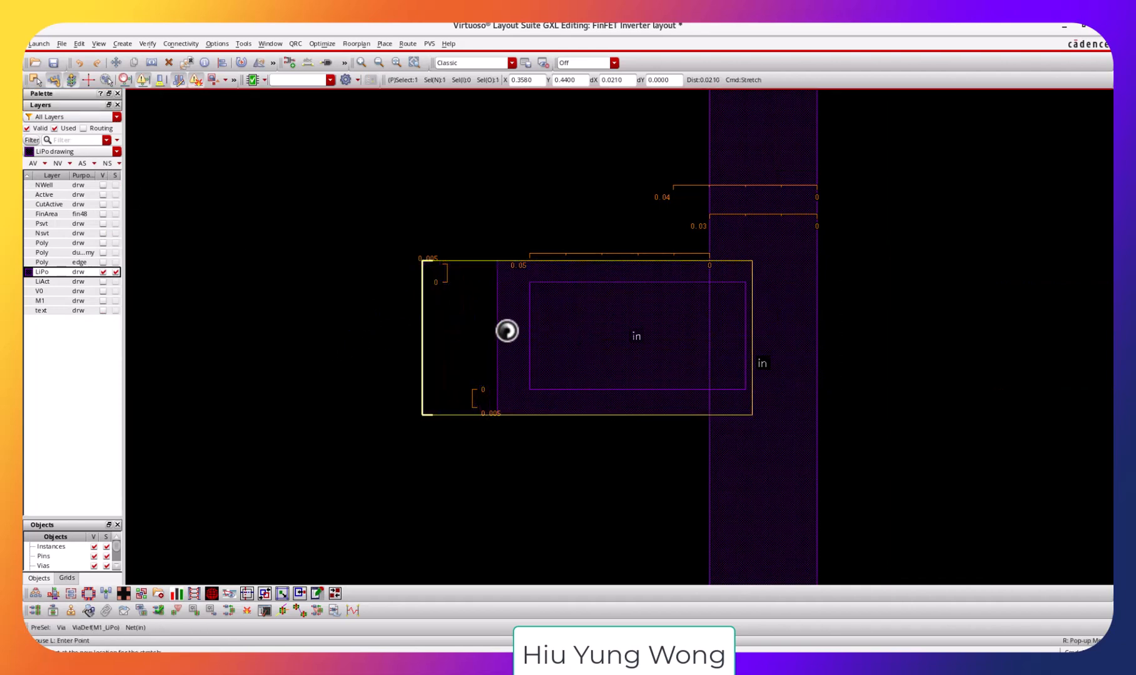
left_click(530, 332)
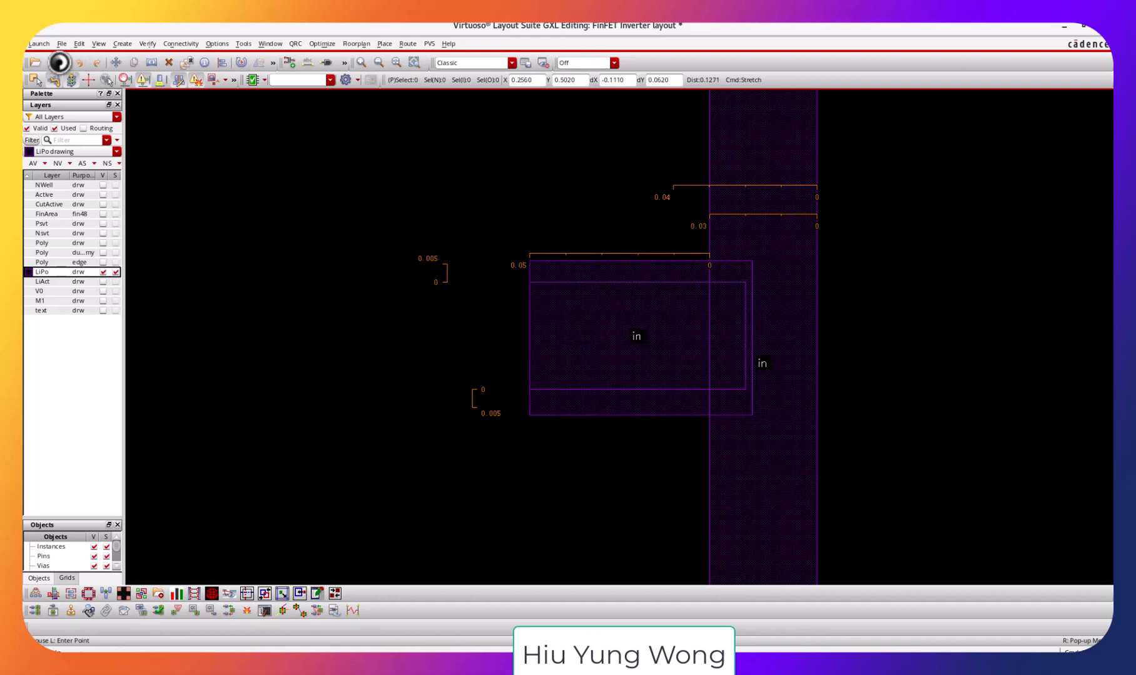
Save the layout, show all layers again and rerun the PVS DRC.
left_click(53, 63)
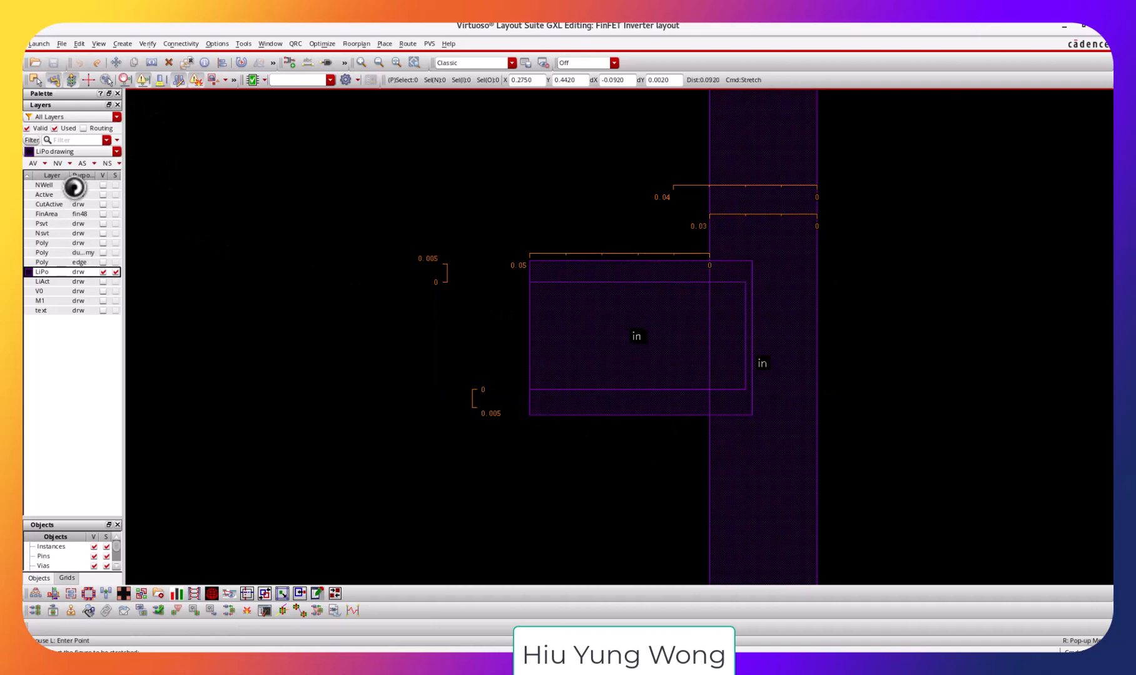
left_click(103, 175)
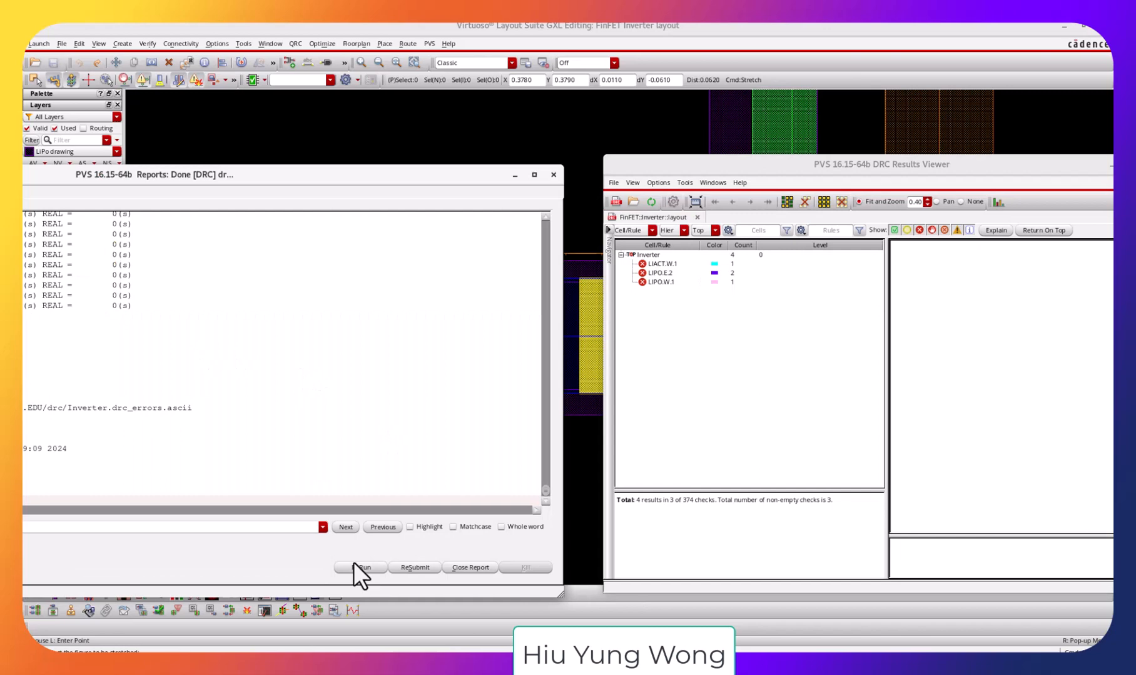
left_click(354, 566)
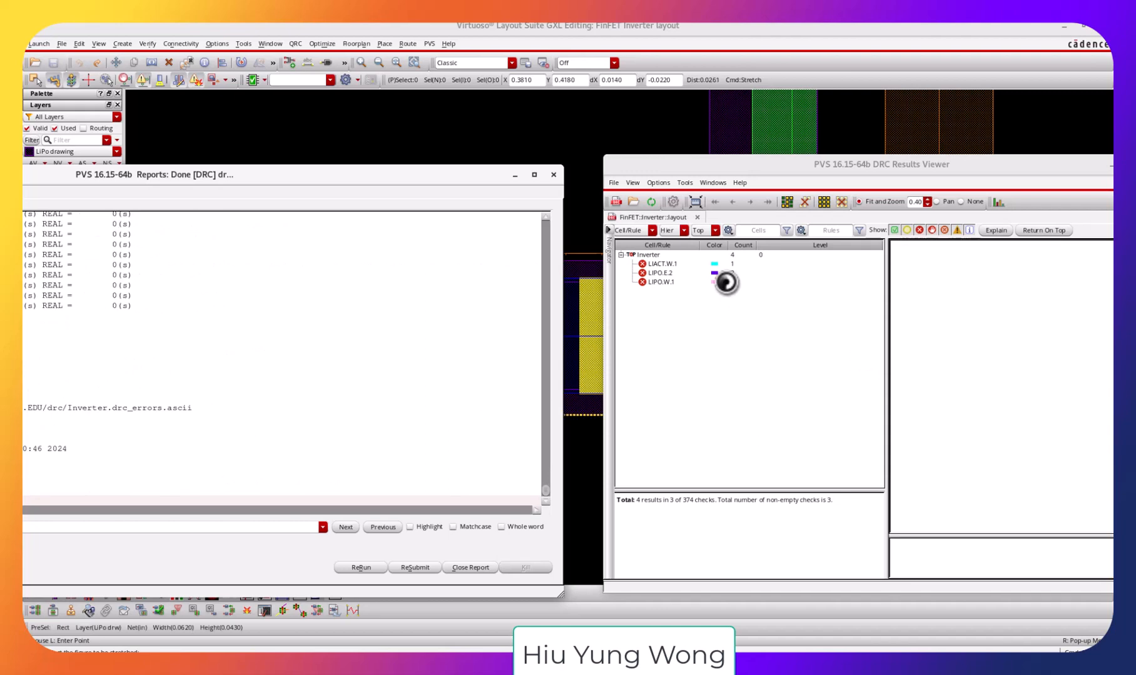
Highlight the remaining LIPO.W.1 violation in the layout, moving the report and results windows away from the flagged area.
left_click(726, 282)
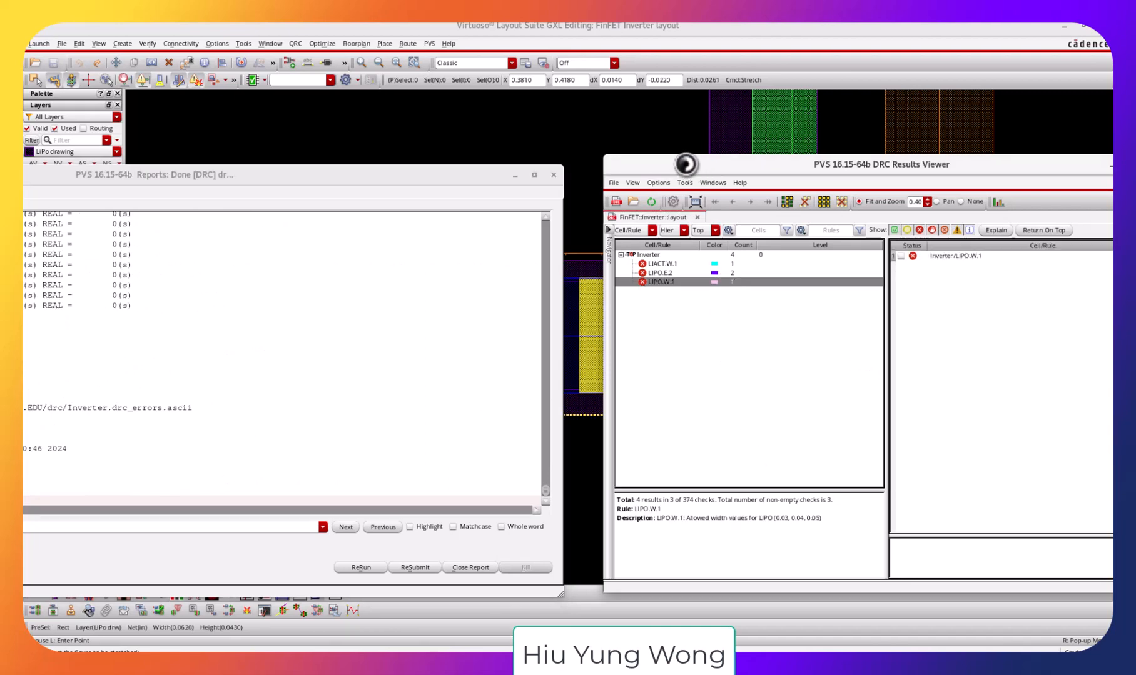
left_click_drag(686, 164, 955, 424)
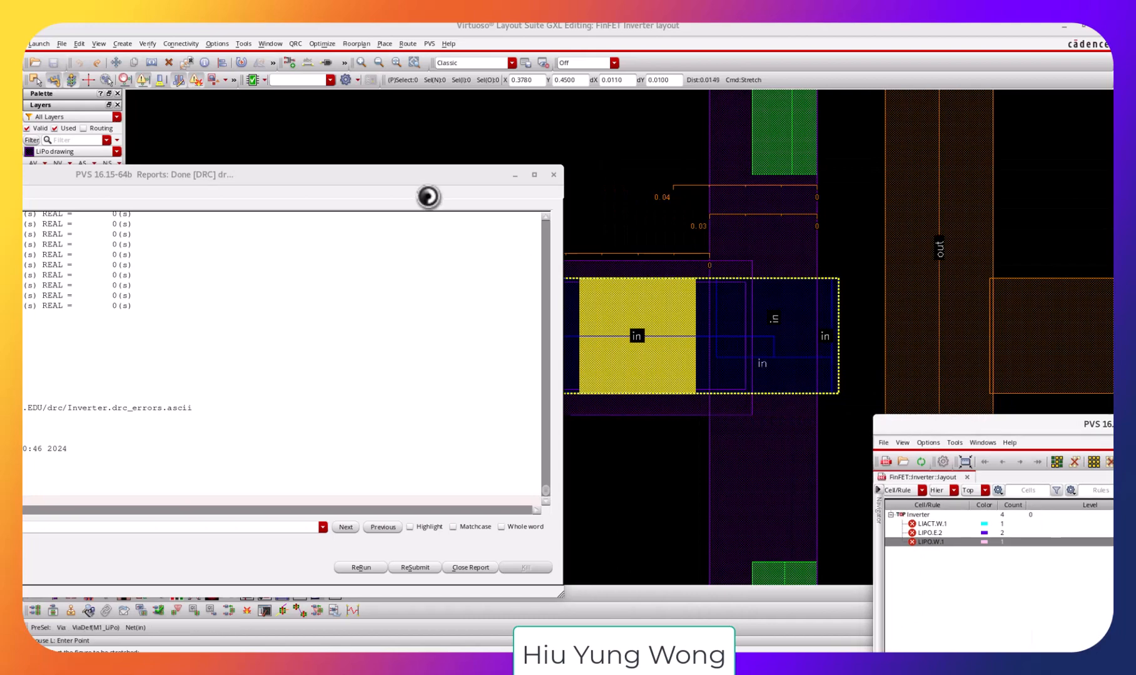
left_click_drag(440, 179, 150, 293)
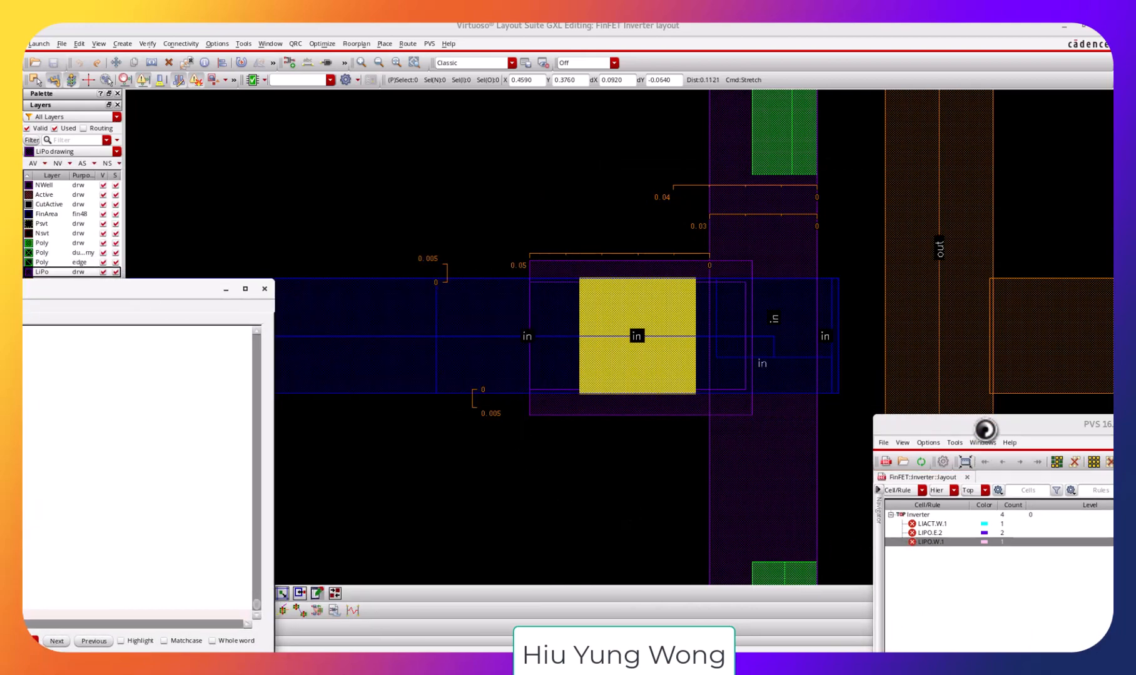
left_click_drag(985, 430, 498, 426)
left_click(718, 512)
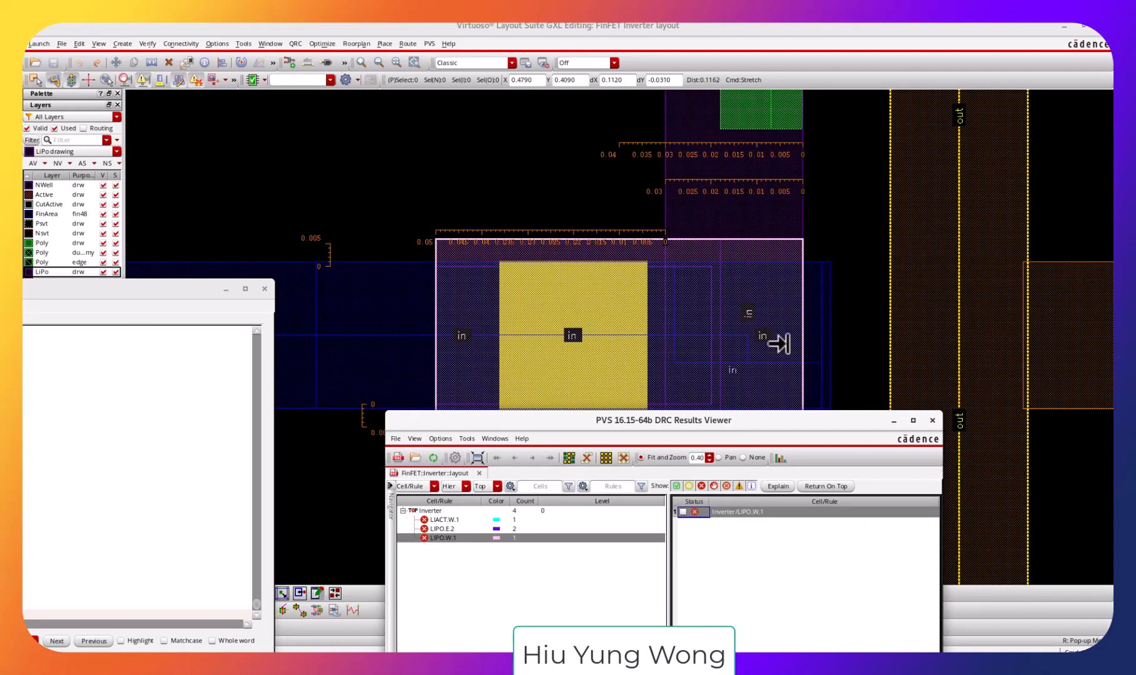
Leave the Stretch command, inspect the flagged LiPo area, and clear the violation highlight.
left_click(841, 319)
key("Escape")
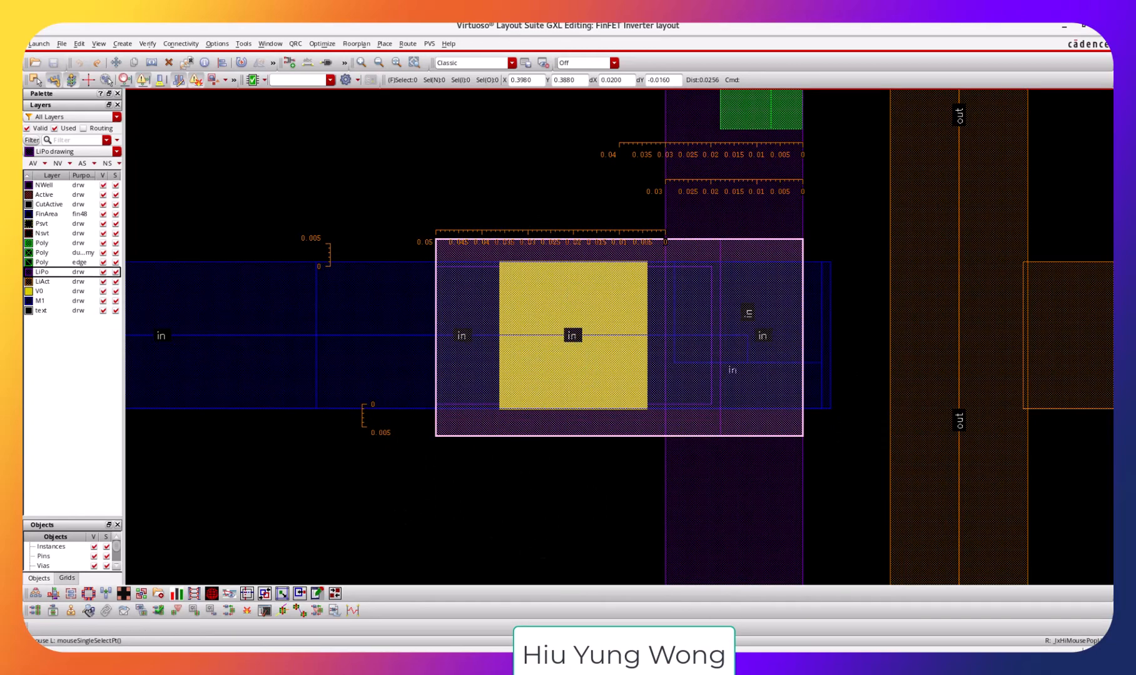
left_click(773, 660)
left_click(530, 586)
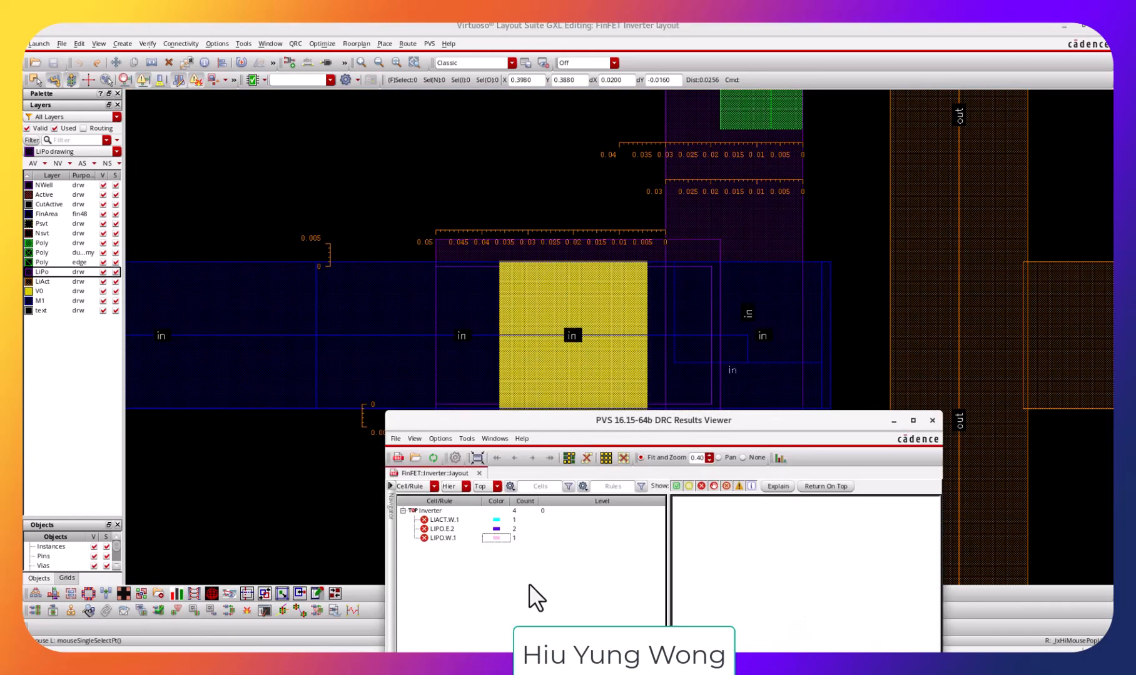
left_click(200, 447)
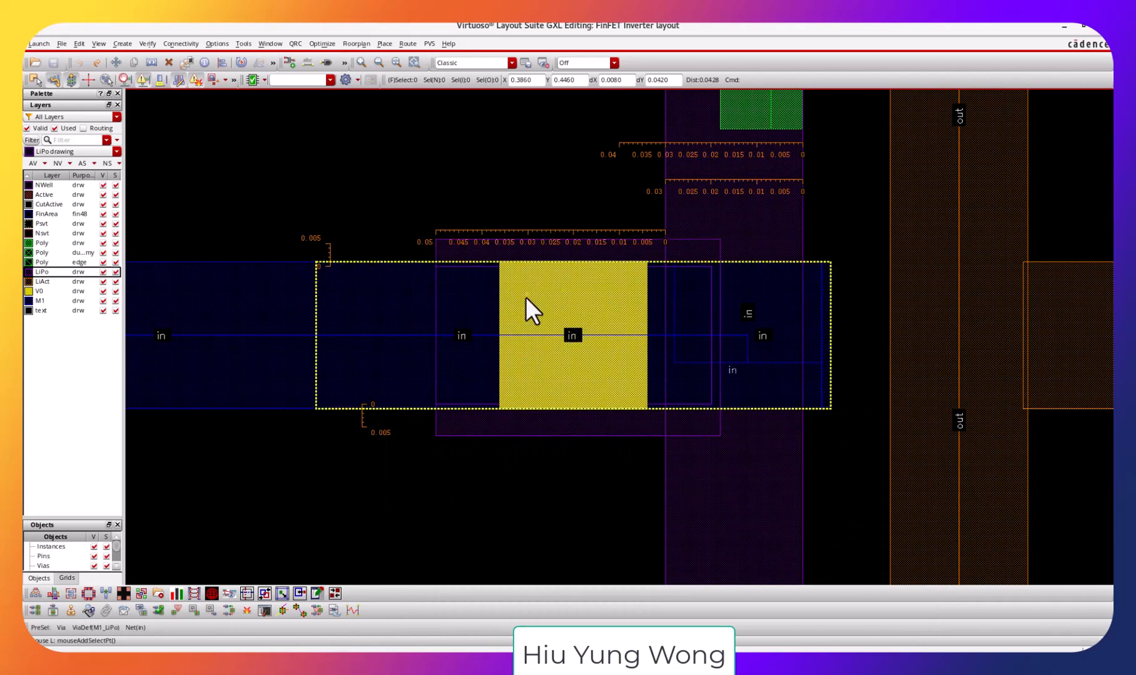
Clear all rulers and place a 0.05 µm horizontal ruler leftward from the vertical LiPo strip's right edge.
key("shift+k")
key("k")
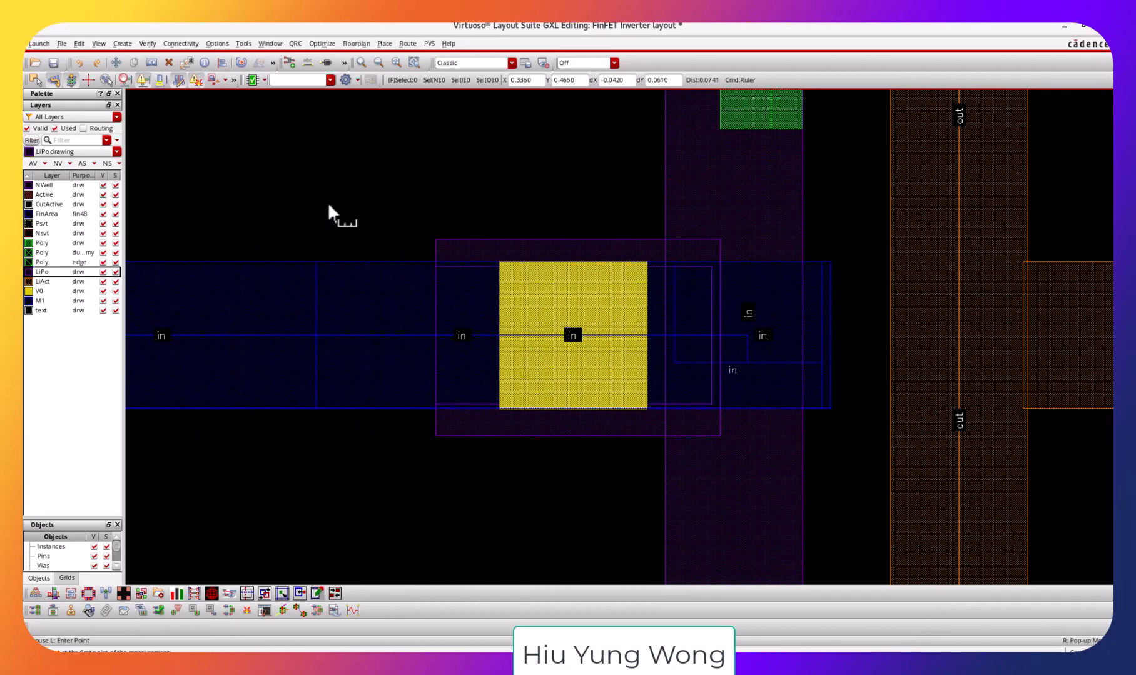
left_click(804, 217)
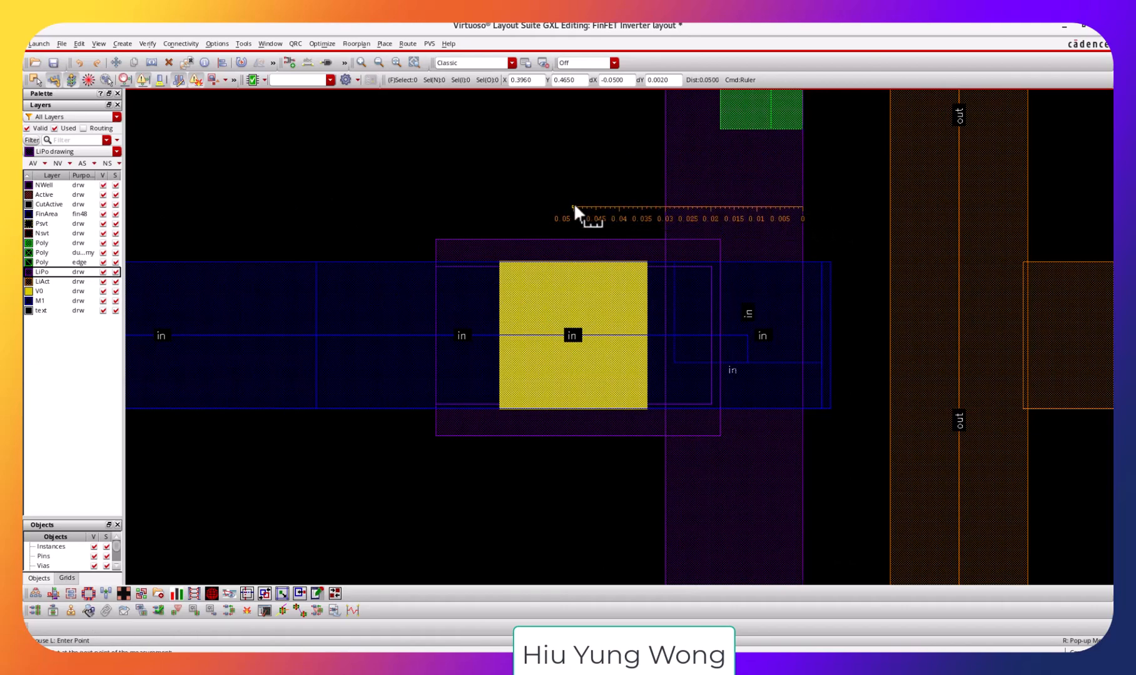
left_click(576, 207)
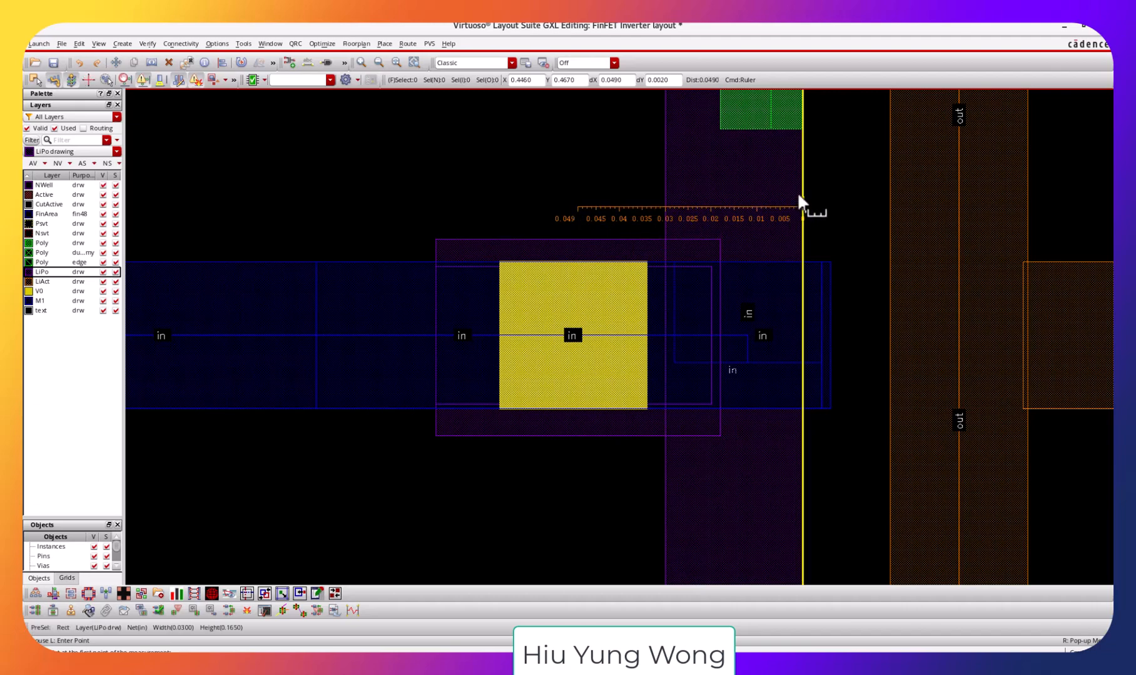
left_click(767, 196)
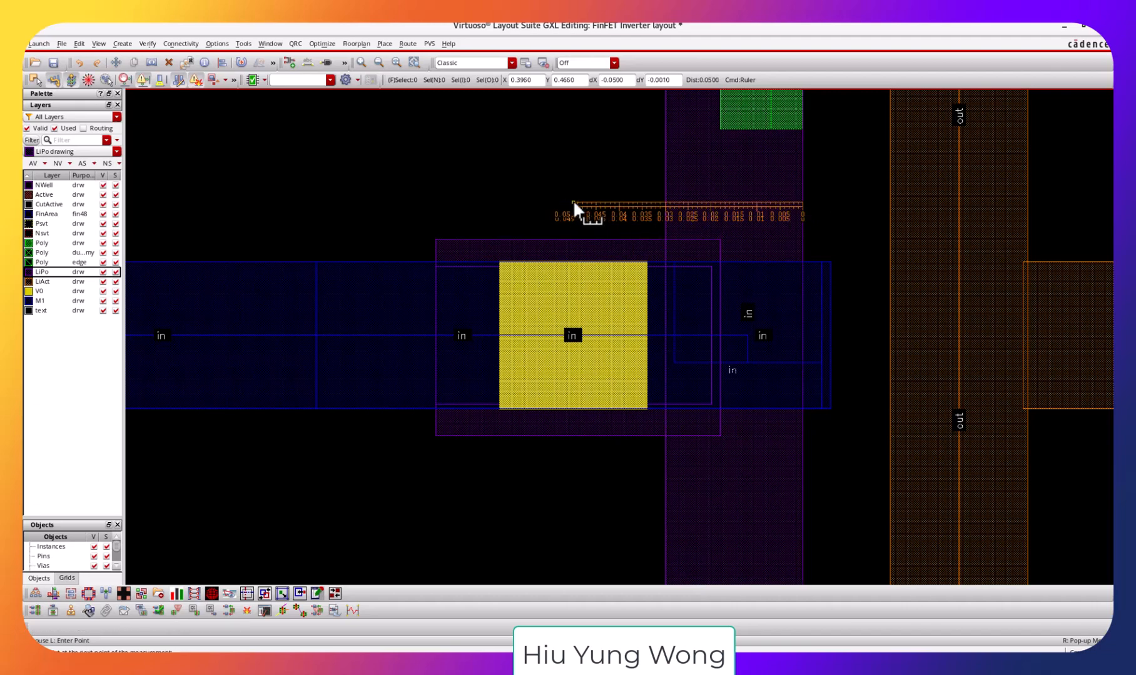
left_click(573, 203)
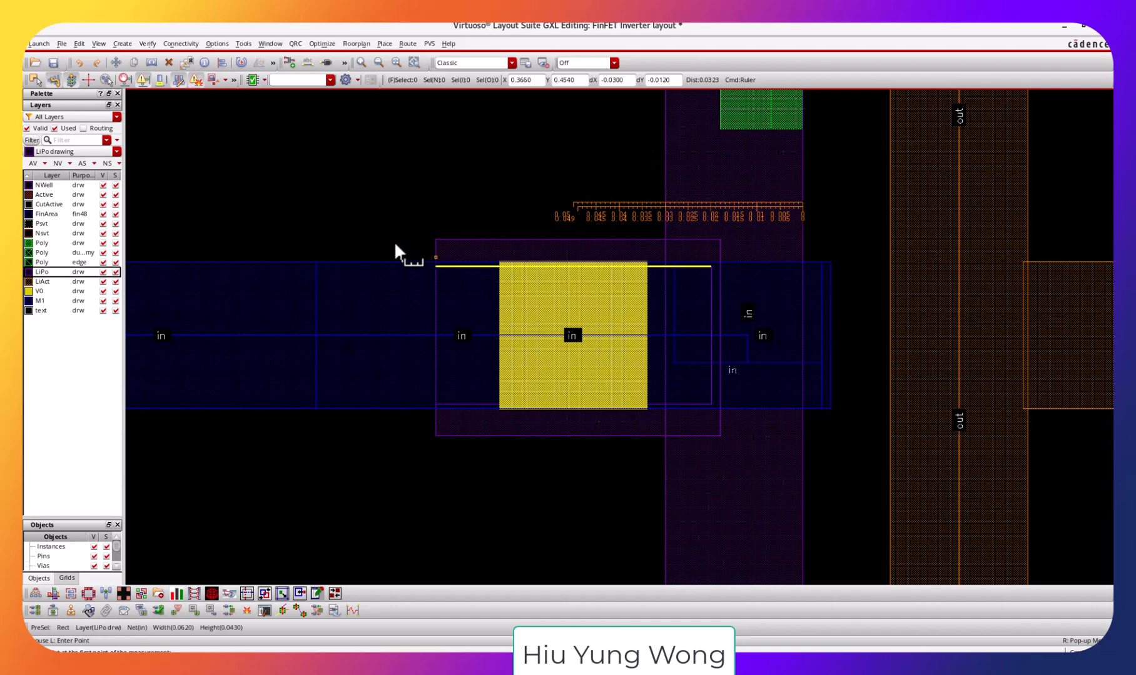
Move the horizontal LiPo rectangle and the M1_LiPo via 0.03 µm rightward, aligning their LiPo left edges with the 0.05 µm ruler's end.
key("m")
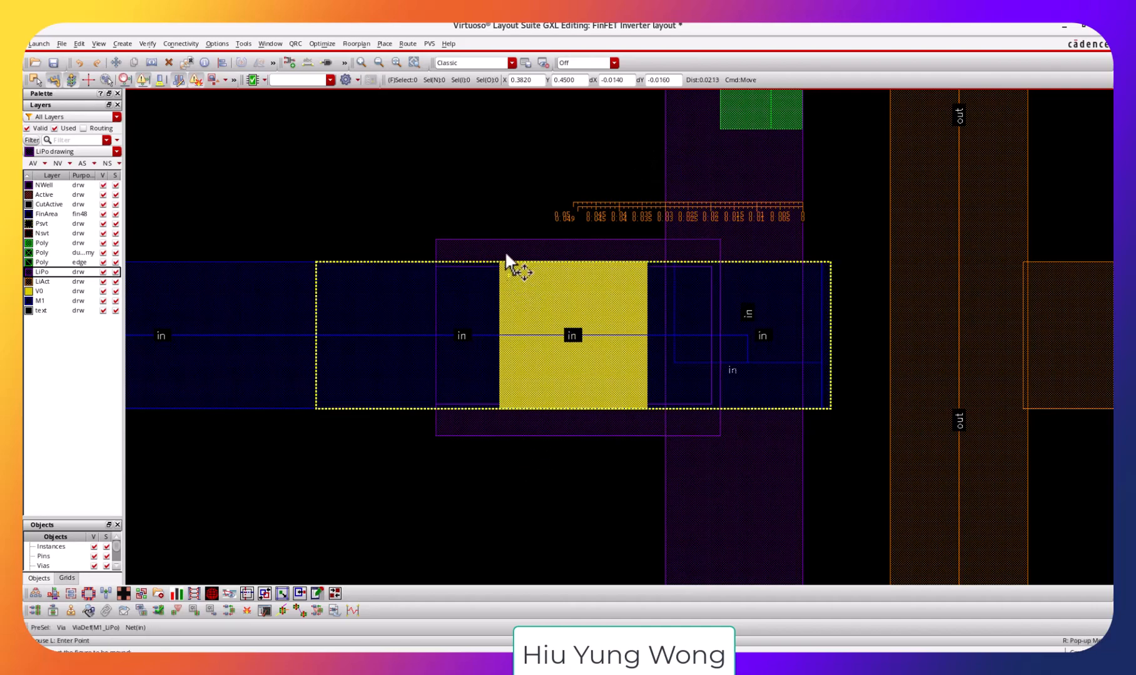
left_click(506, 247)
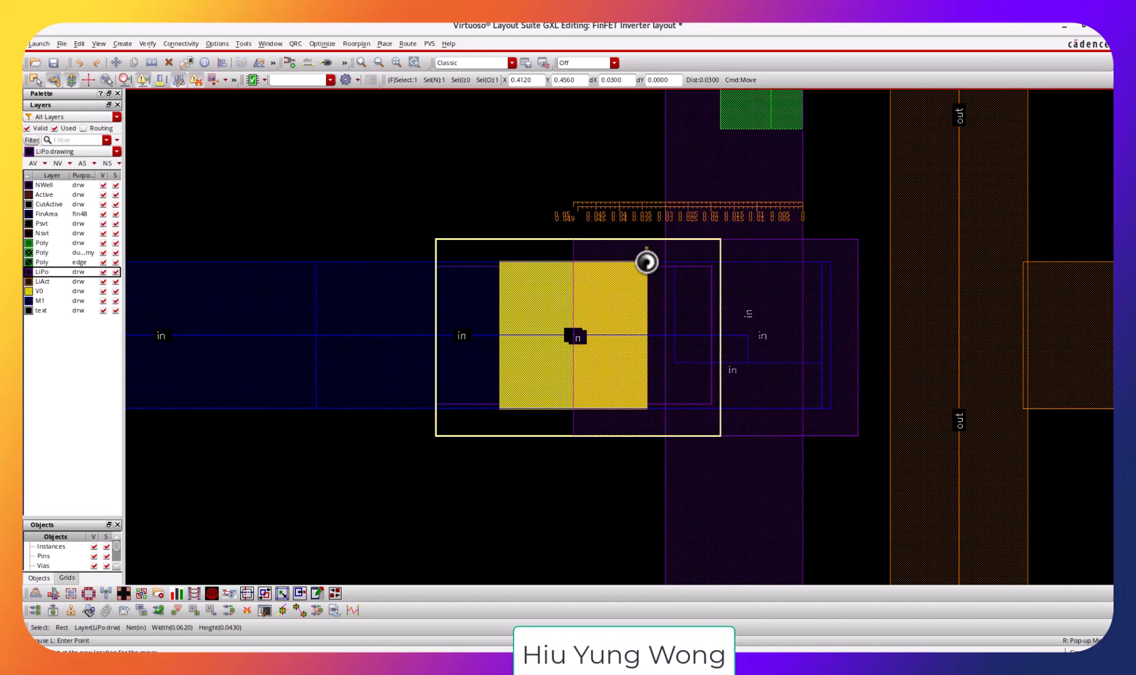
left_click(646, 262)
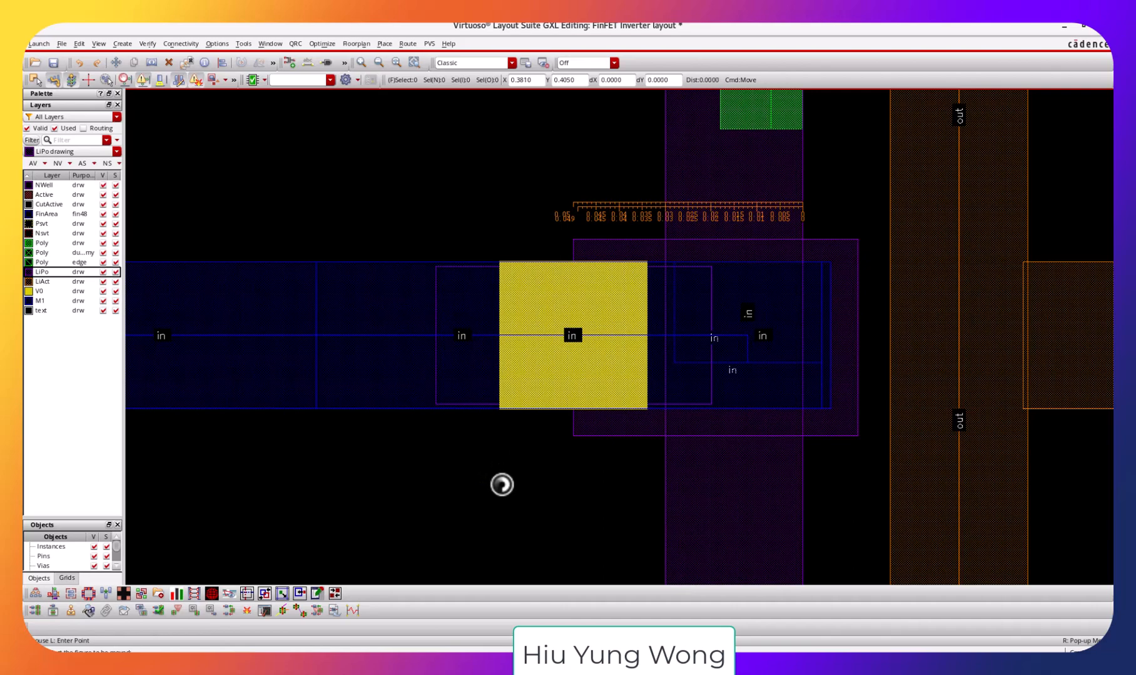
left_click(456, 380)
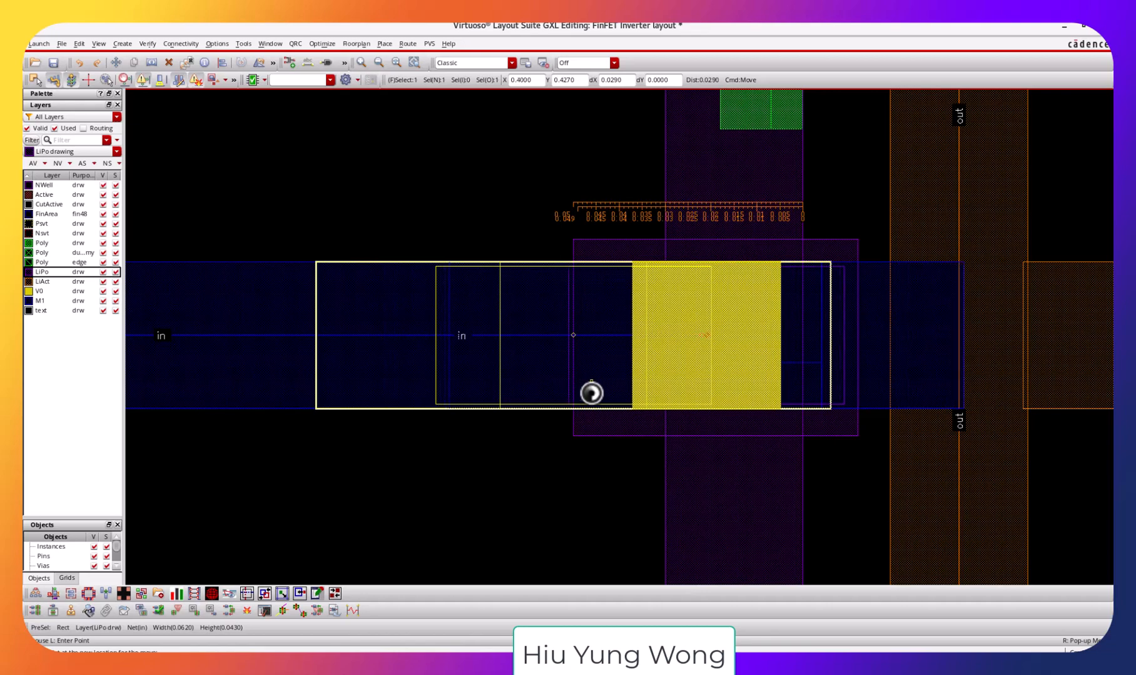
left_click(597, 393)
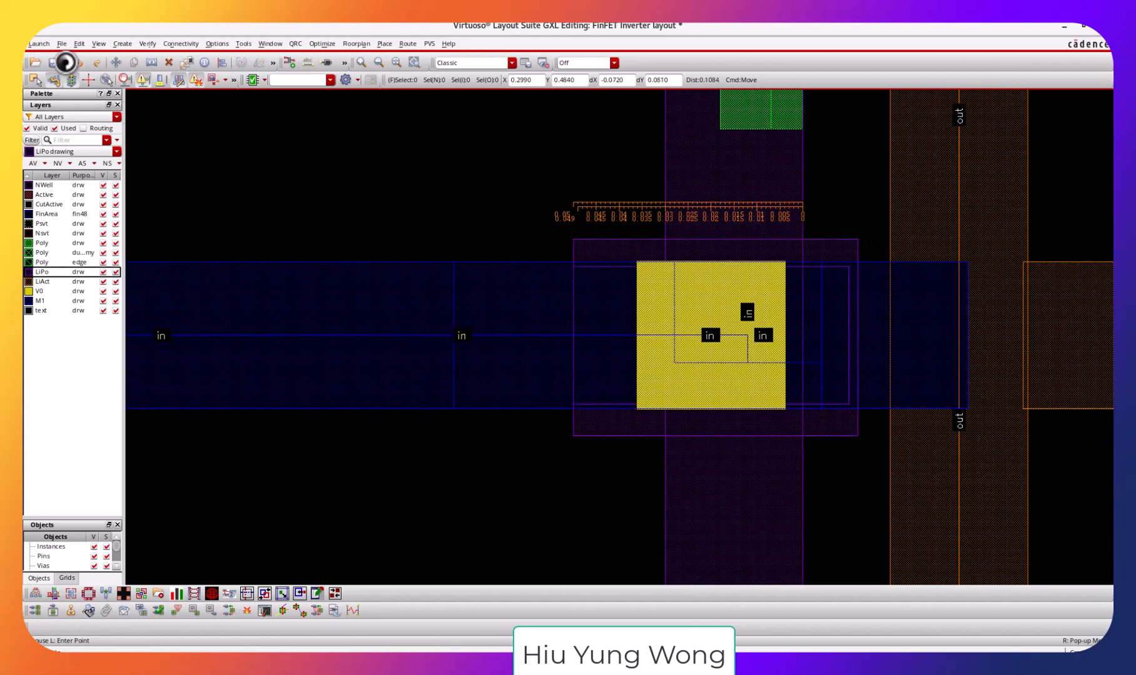
Save the layout, rerun the PVS DRC and bring up the refreshed results.
left_click(54, 63)
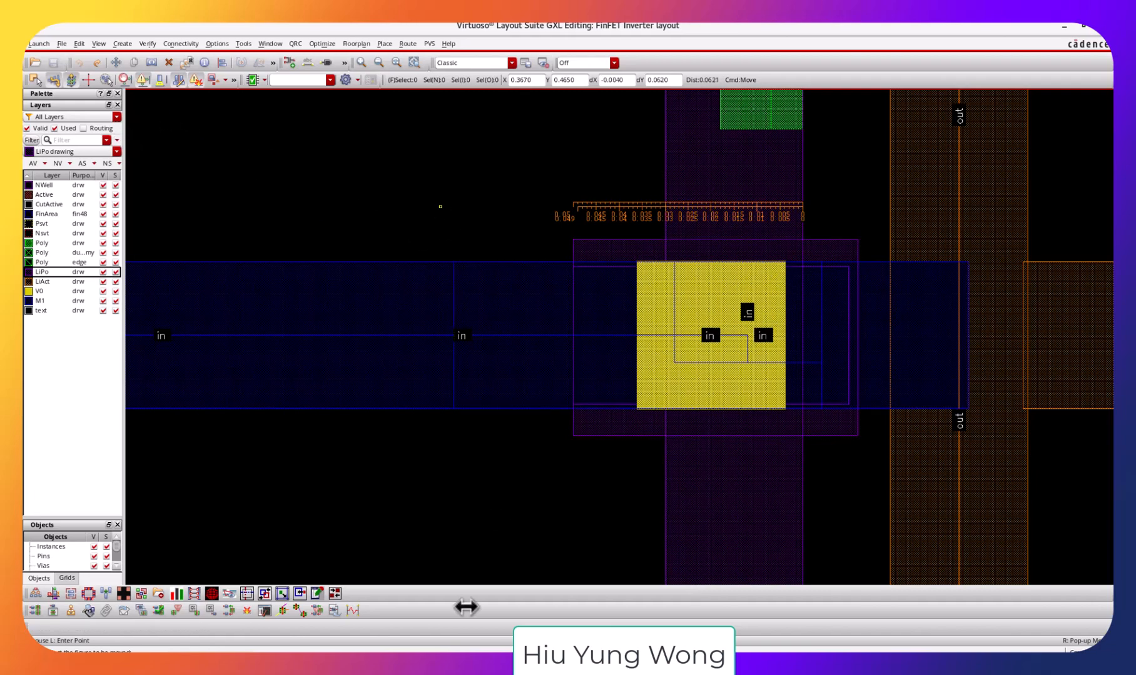
left_click(520, 663)
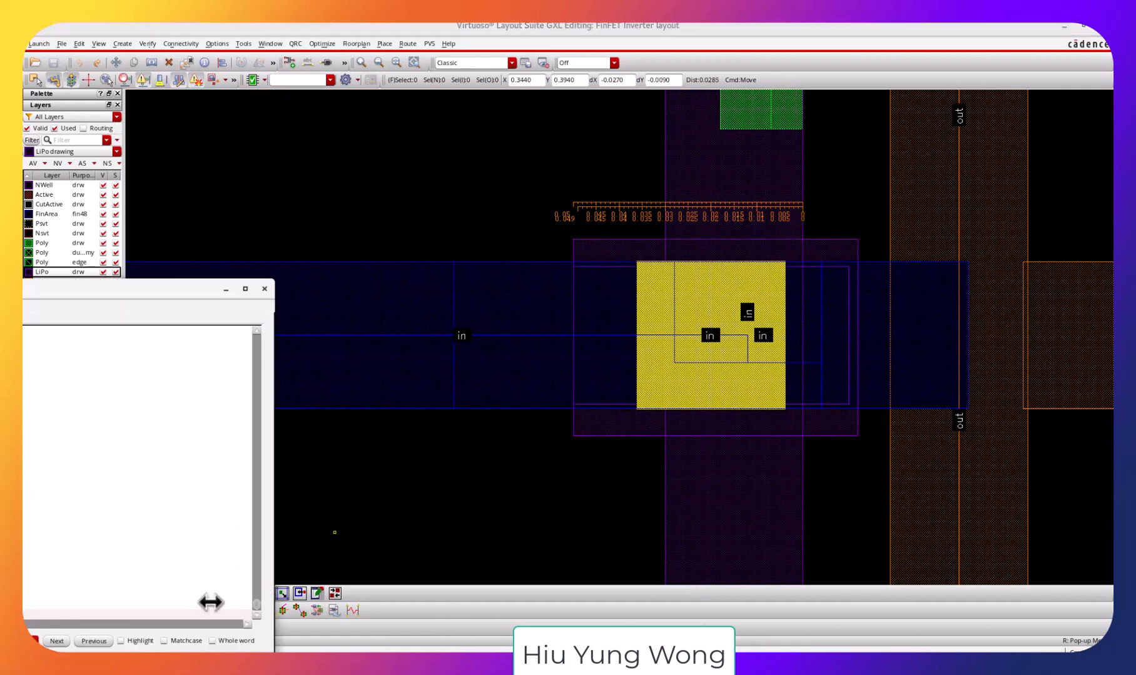
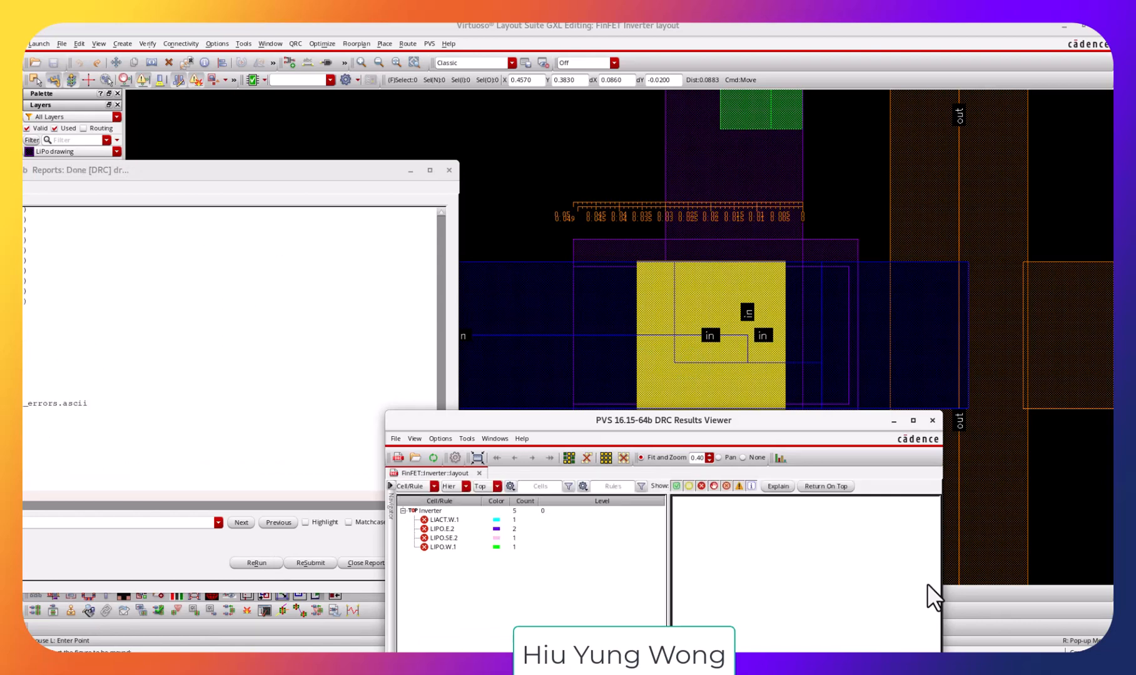
Examine the LIPO.W.1 violation in the layout and select the LIPO.SE.2 violation to locate it.
left_click(471, 547)
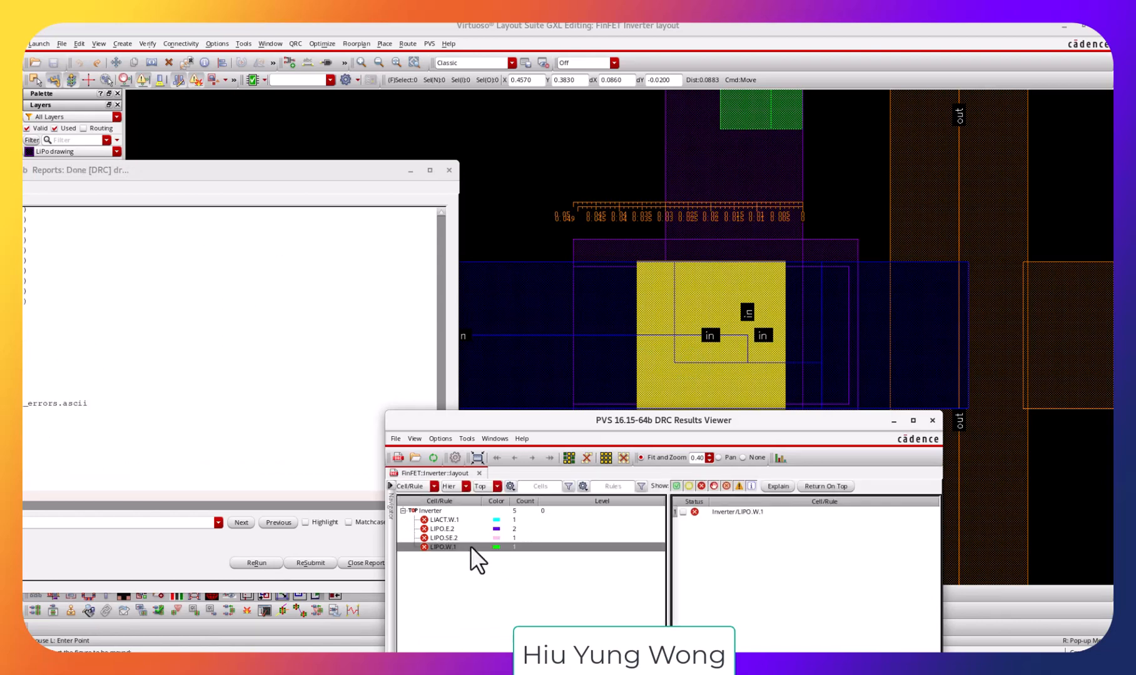
left_click(749, 514)
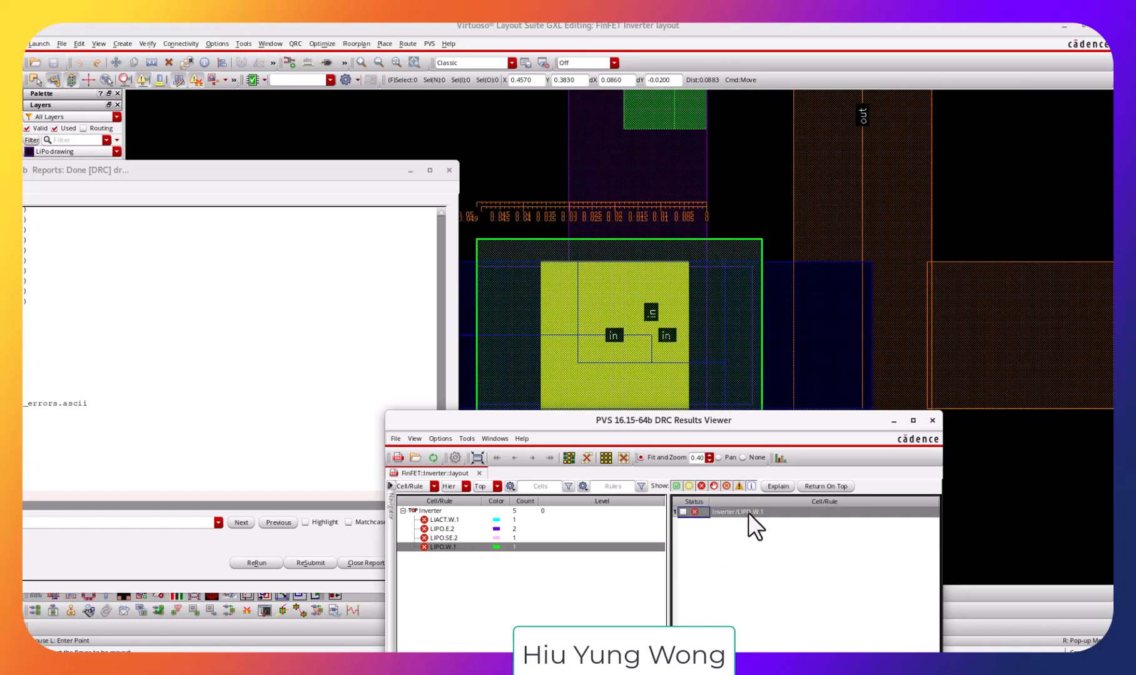
left_click_drag(786, 421, 928, 312)
left_click(652, 431)
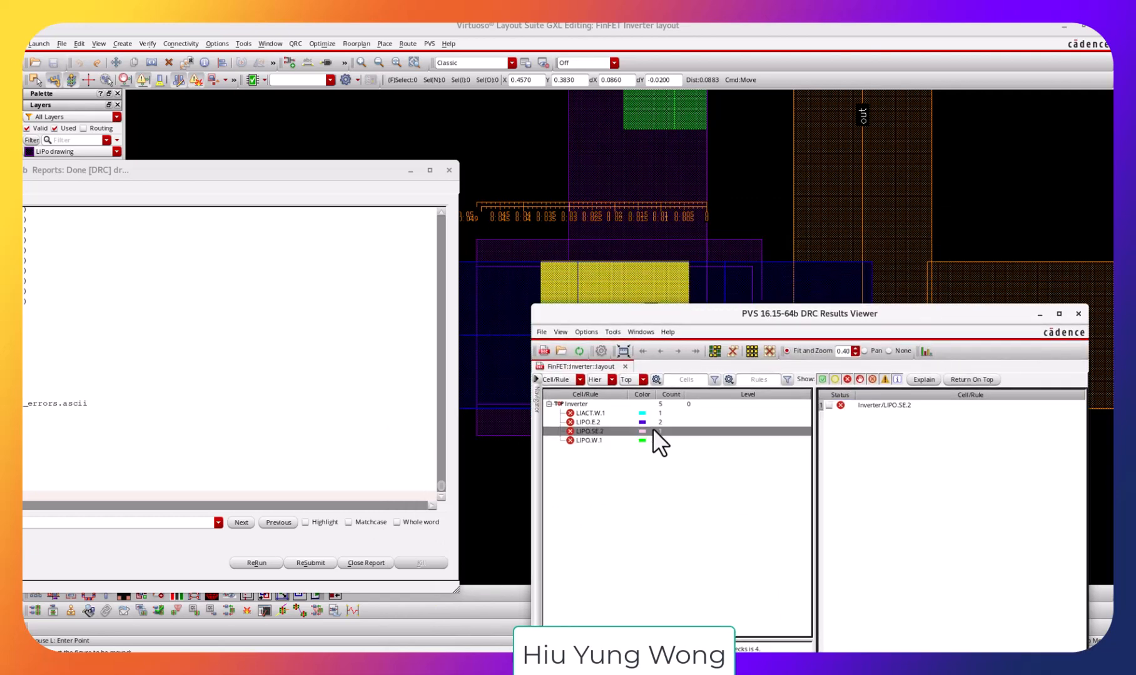
left_click(886, 407)
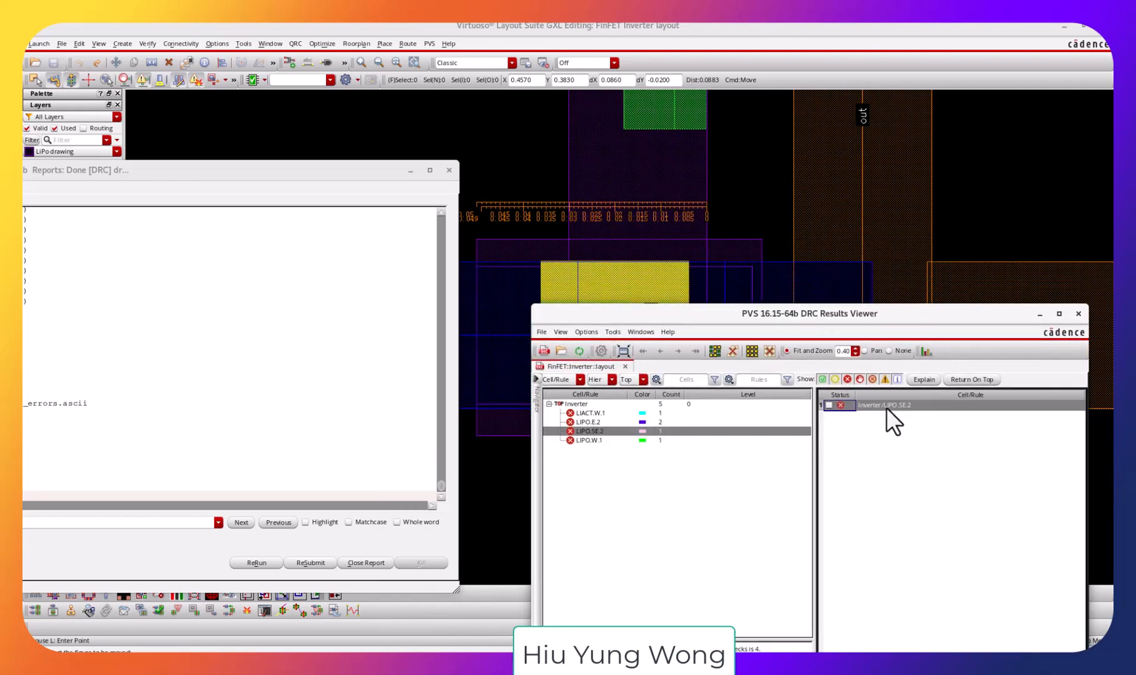
Examine the LIPO.SE.2 violation marker in the layout and read the rule's description in the DRC results.
left_click(832, 302)
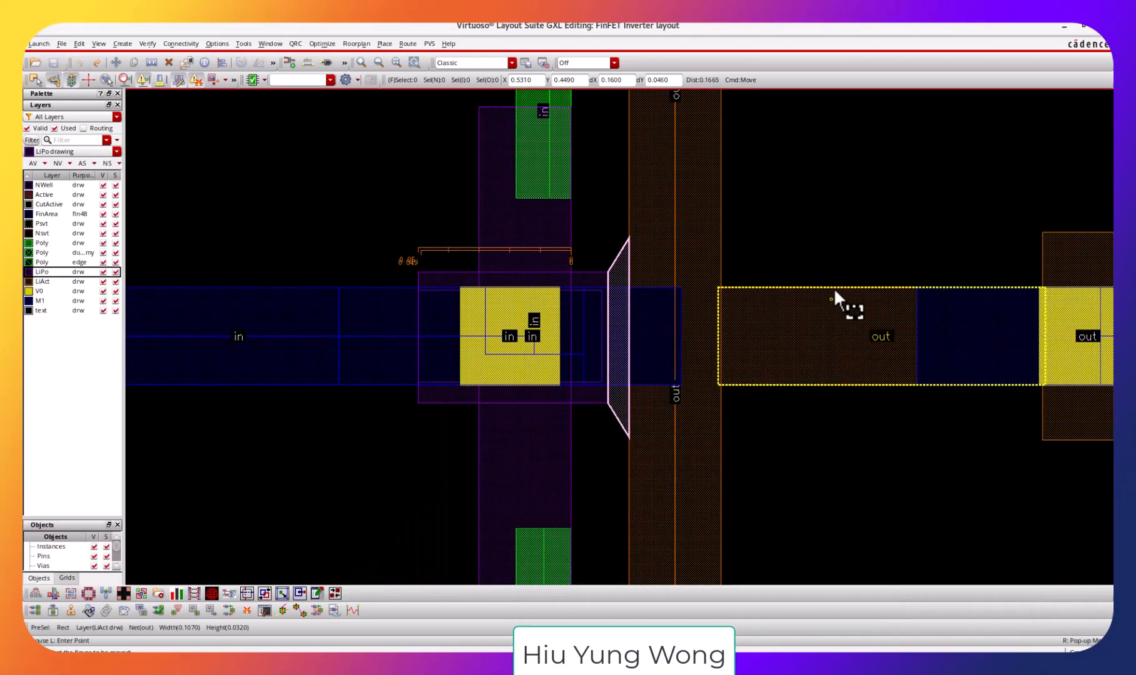
key("alt+Tab")
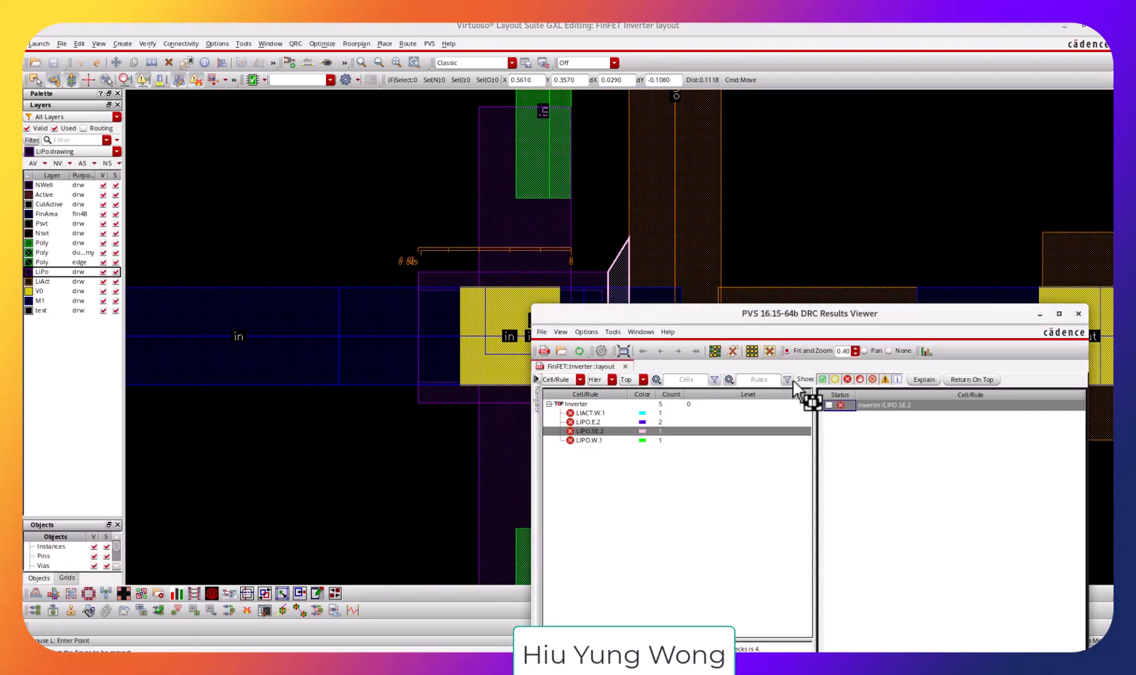
left_click_drag(799, 313, 752, 213)
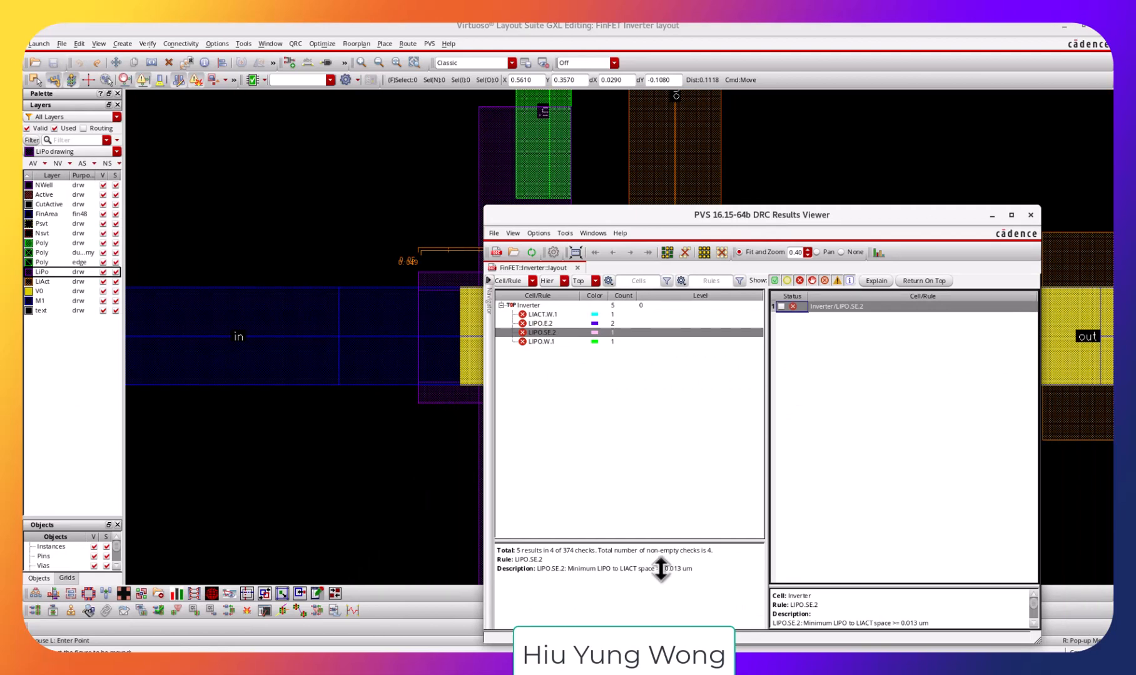
Read the LIPO.W.1 rule description and examine its highlighted violation around the M1_LiPo via in the layout.
left_click(591, 342)
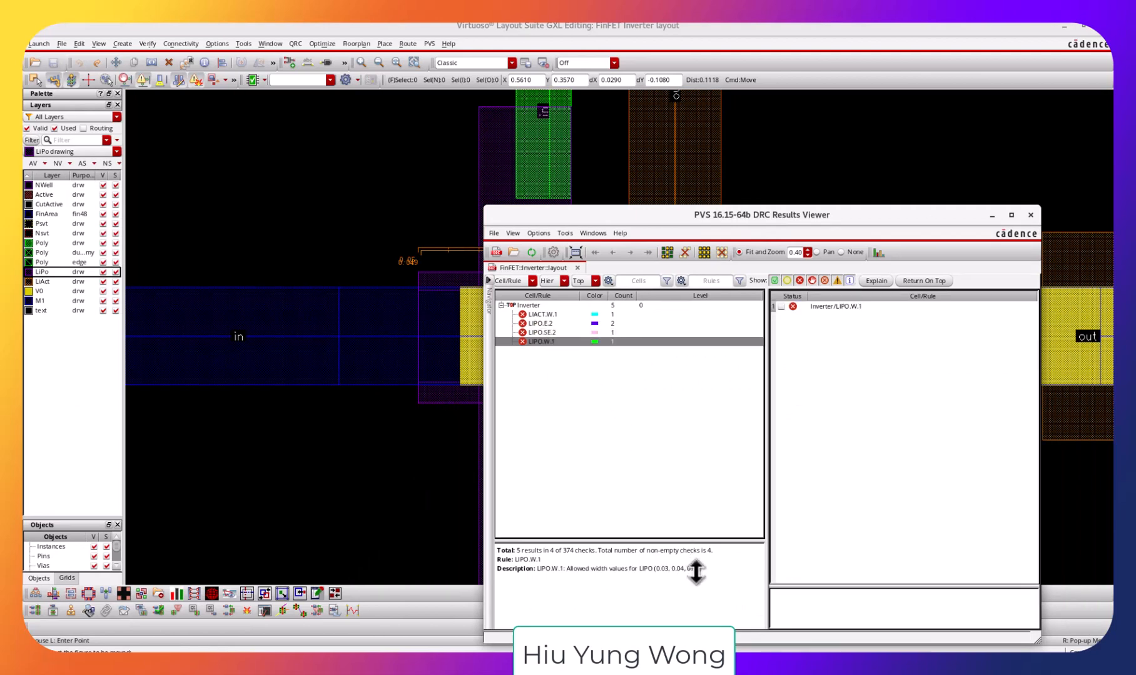
left_click(893, 307)
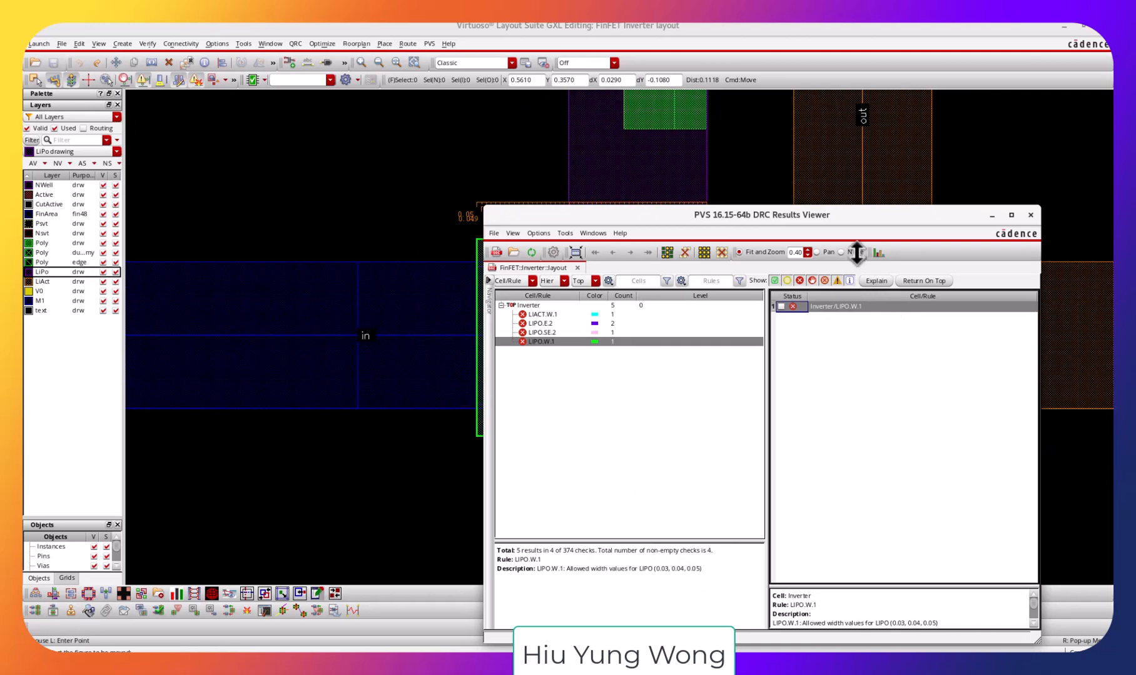
left_click_drag(852, 215, 875, 548)
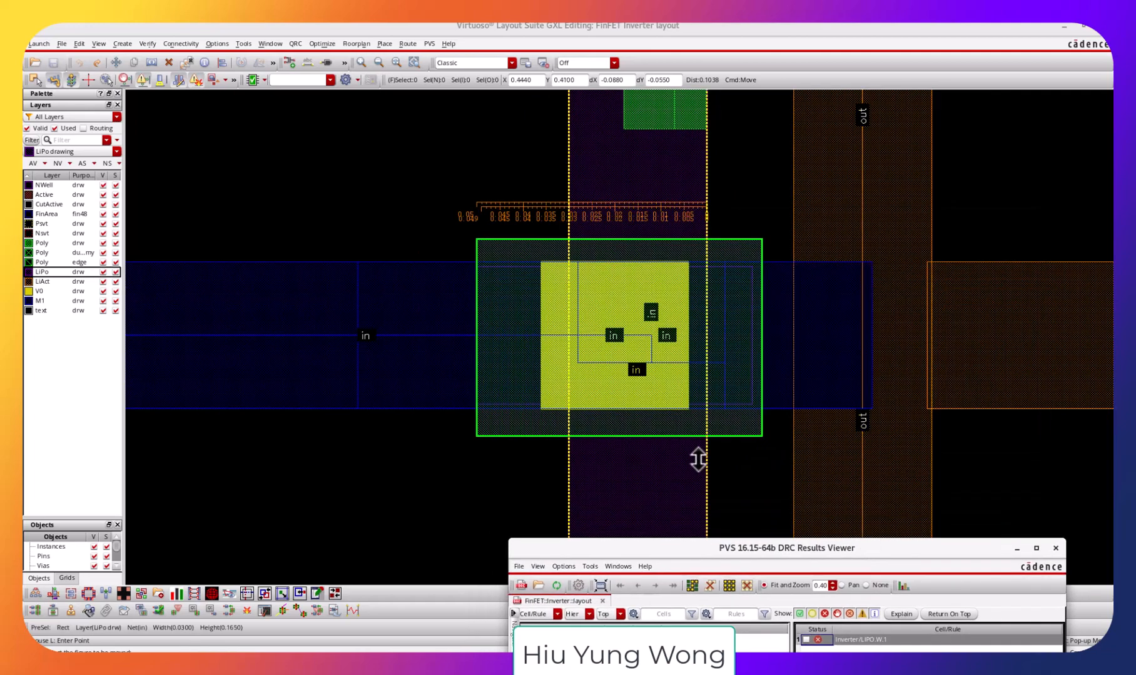
left_click(760, 480)
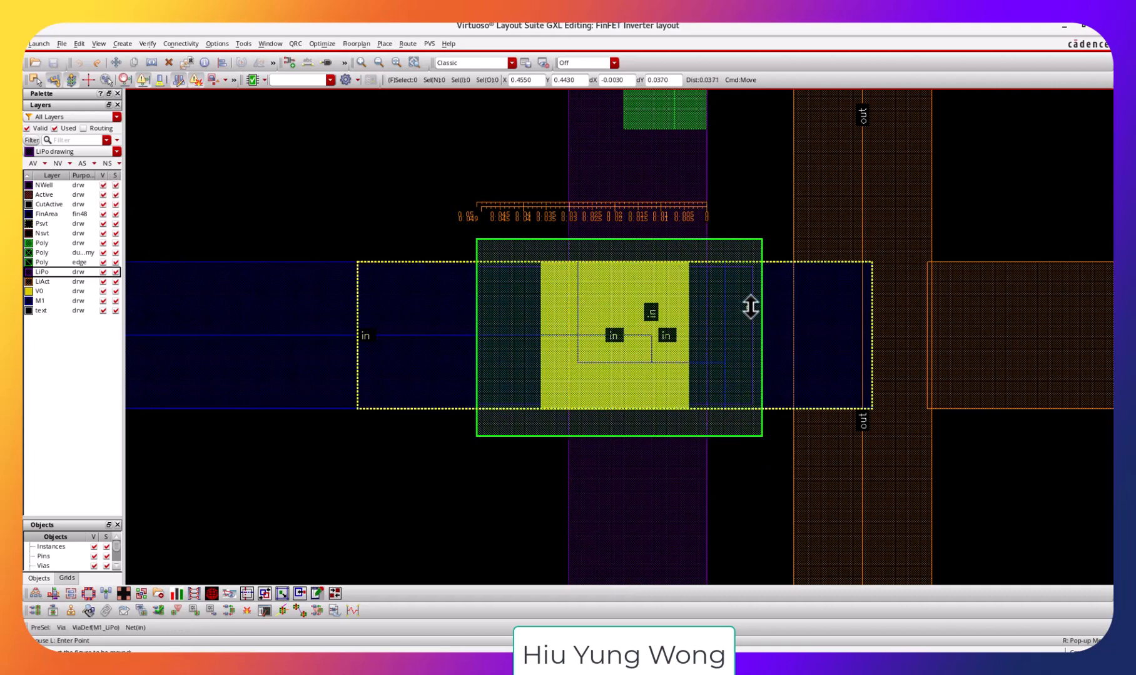
Show only the LiPo layer and clear the LIPO.W.1 highlight from the layout.
left_click(101, 172)
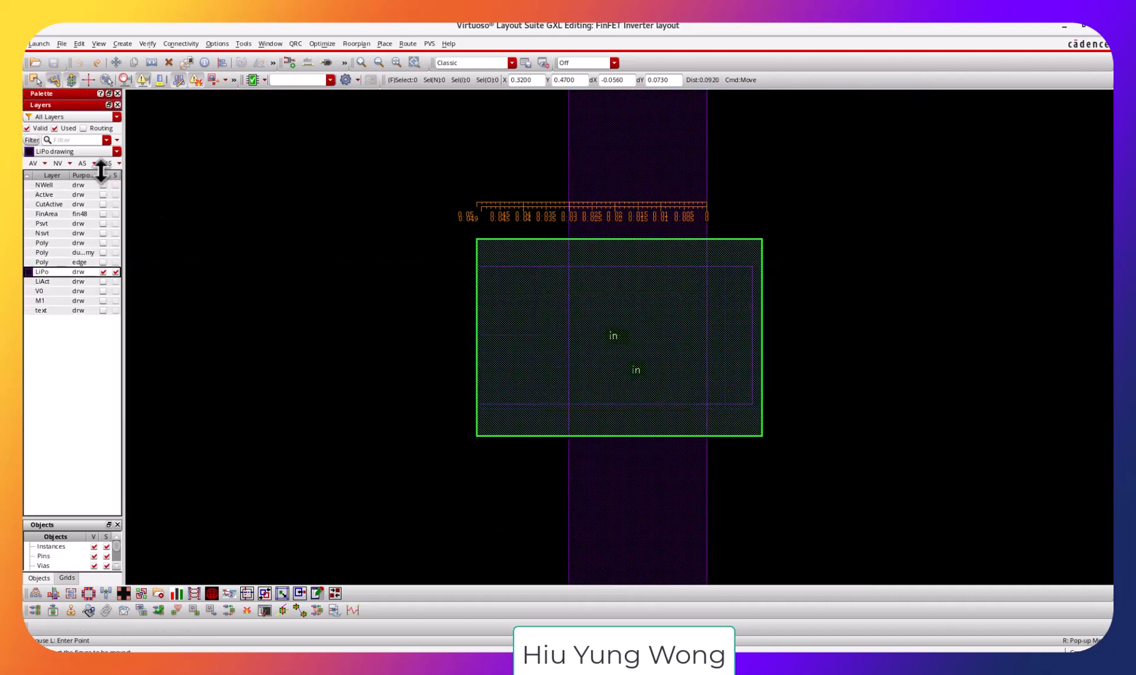
left_click(776, 664)
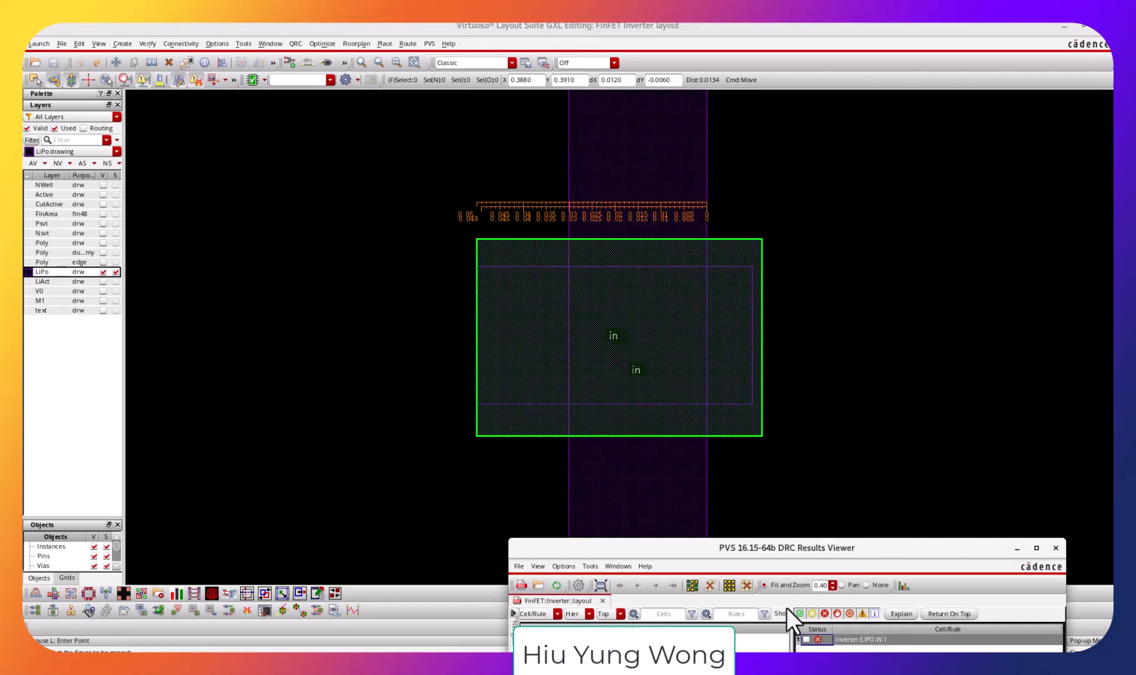
left_click_drag(830, 543, 862, 424)
left_click(735, 599)
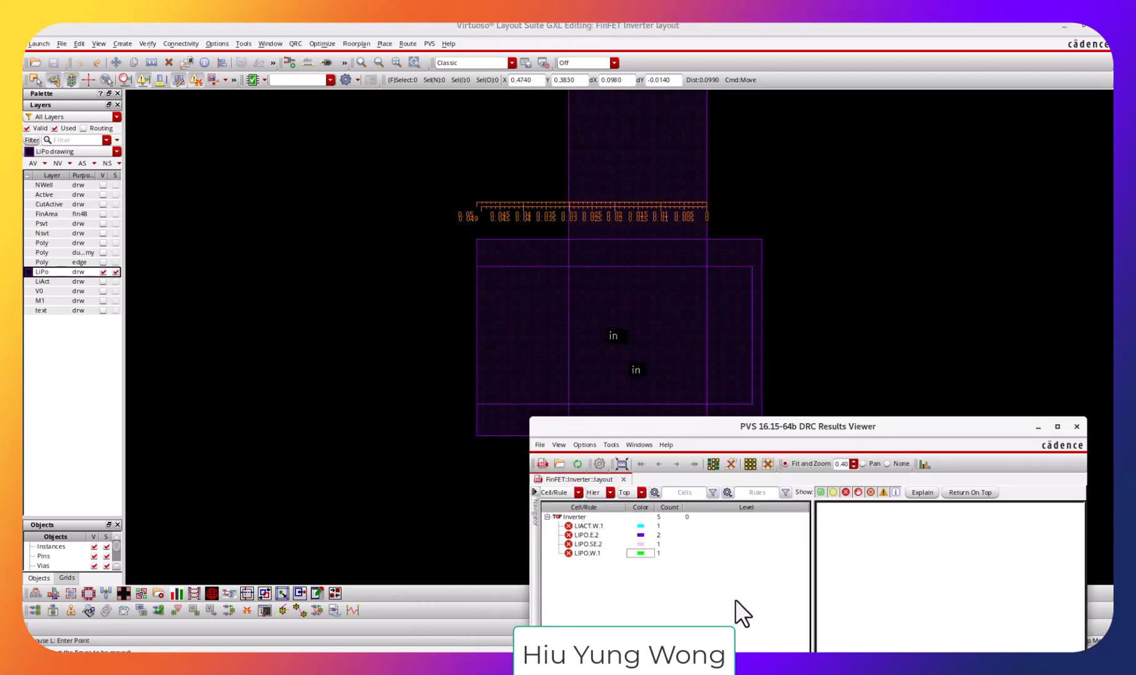
left_click_drag(748, 426, 762, 579)
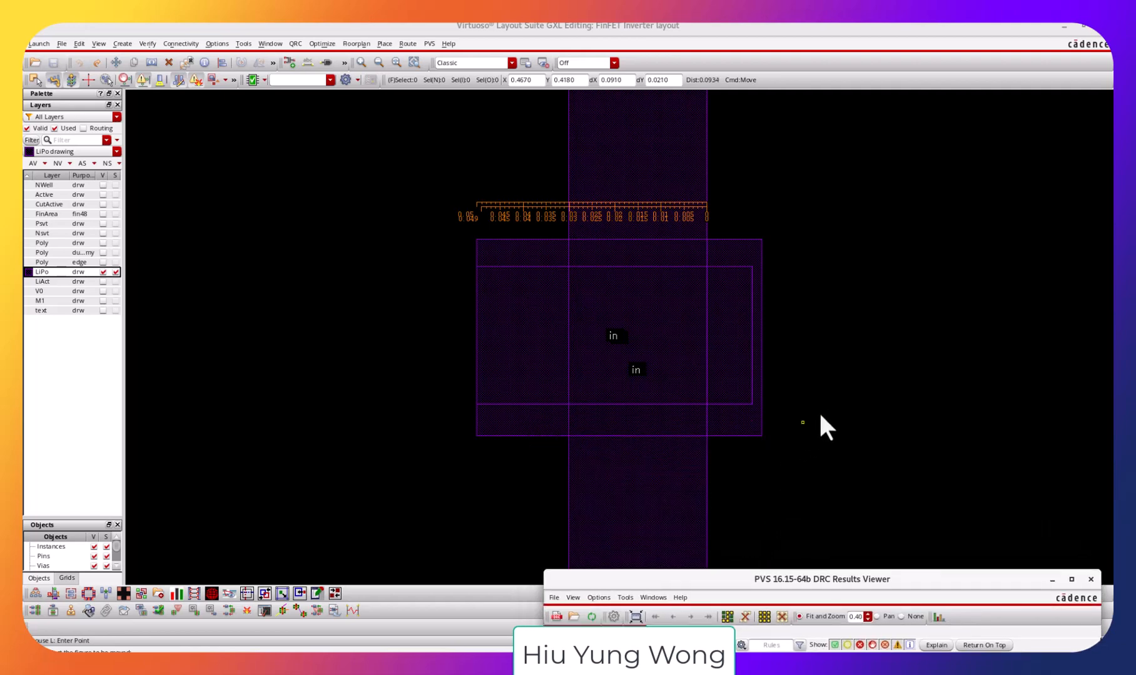
Measure the inner LiPo rectangle horizontally from its left edge to its right edge.
left_click(1046, 349)
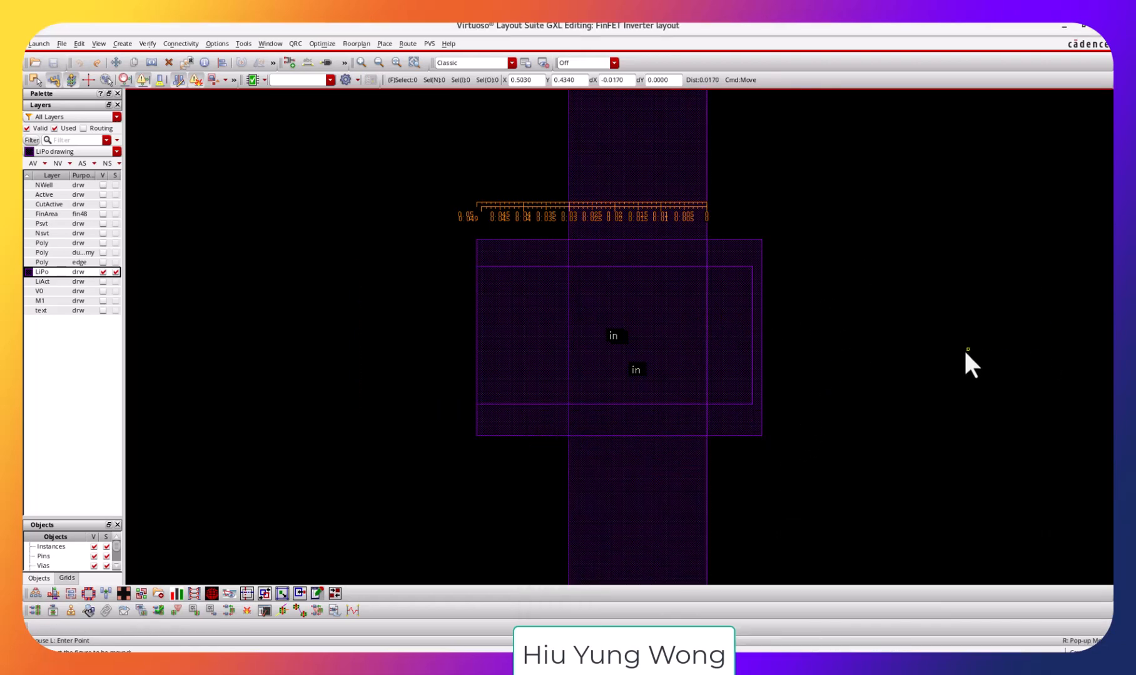
left_click(479, 329)
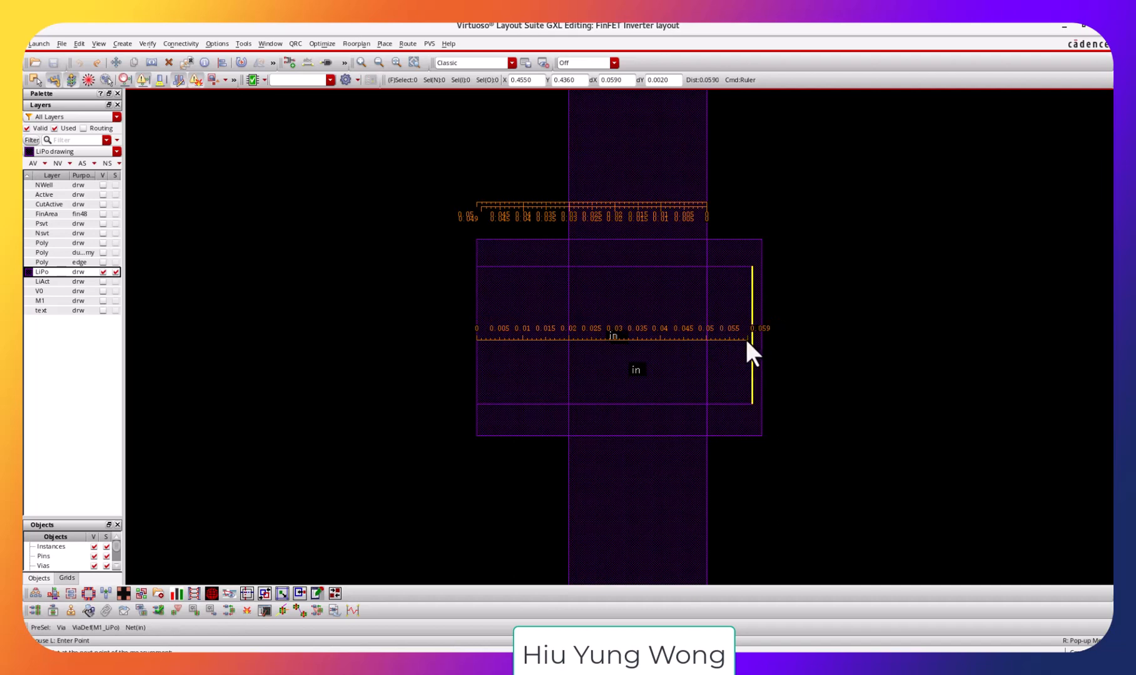
key("m")
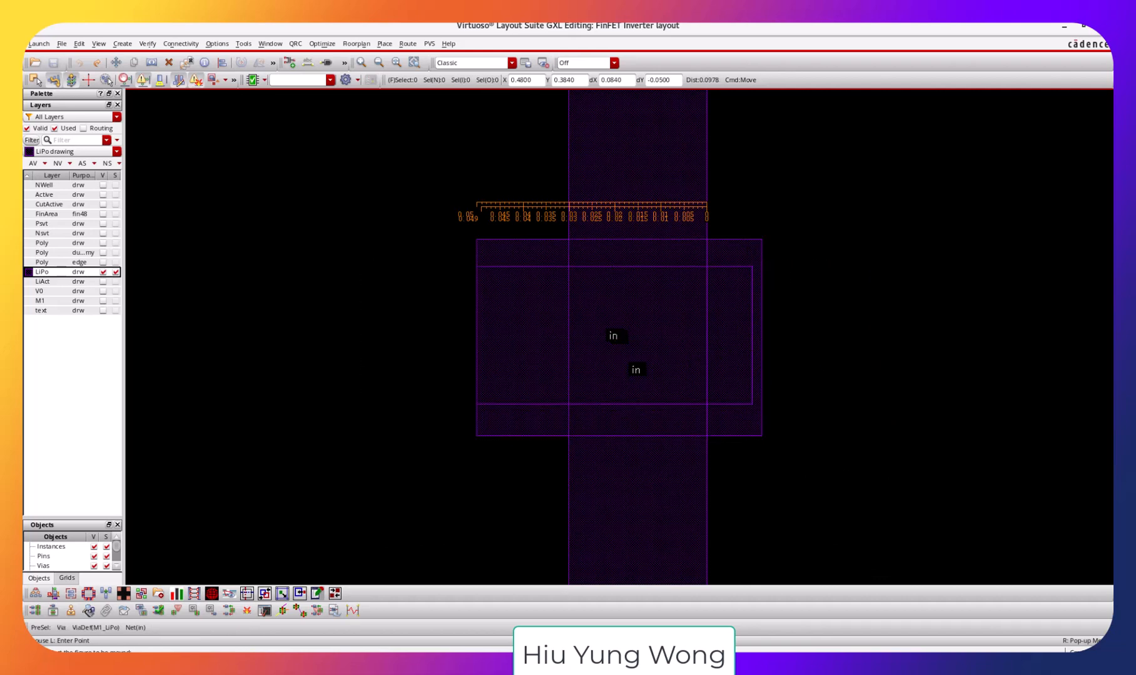
Highlight the LIPO.W.1 violation again with only LiPo shown and reread its allowed width values.
left_click_drag(863, 578, 827, 429)
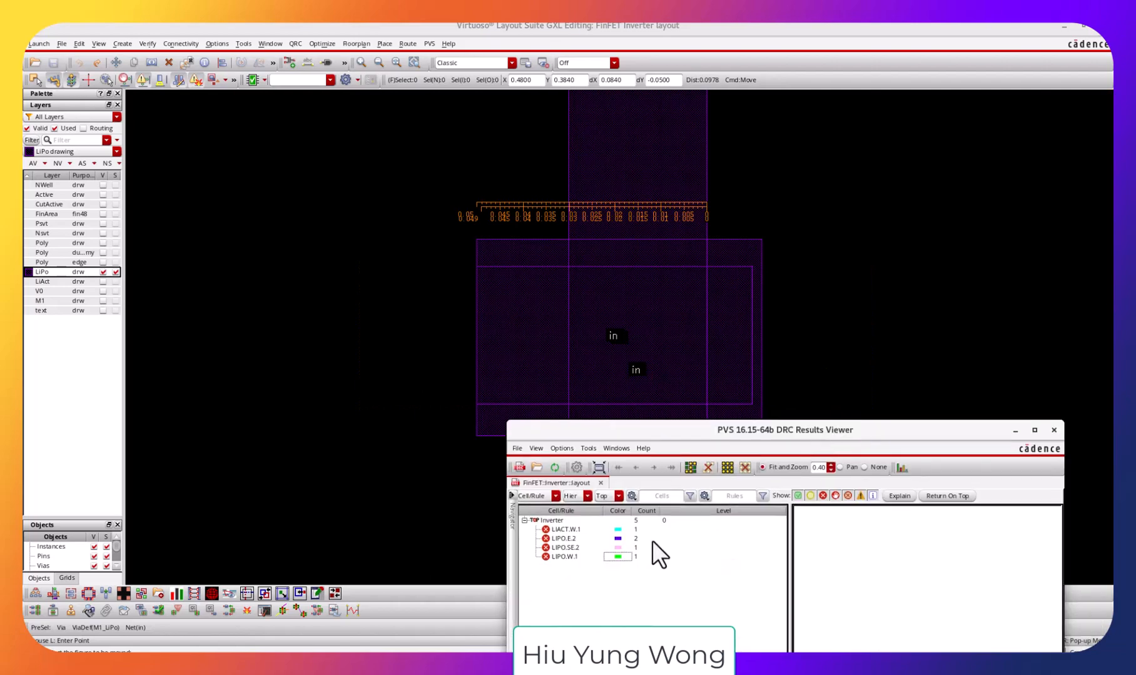
left_click(594, 556)
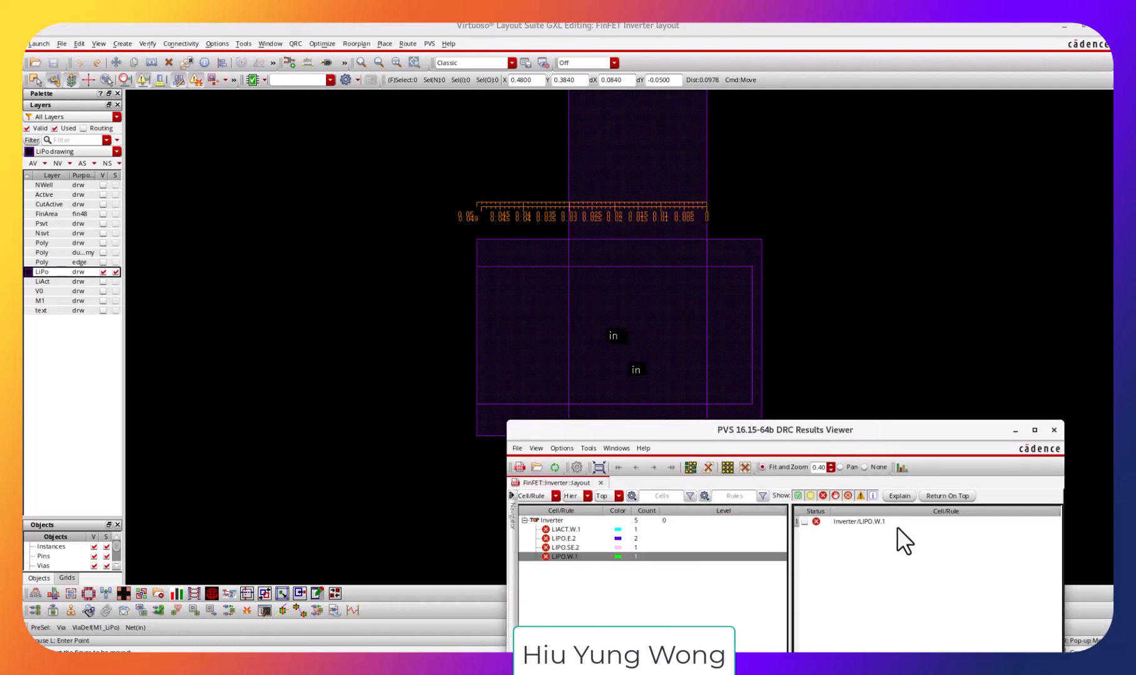
left_click(863, 522)
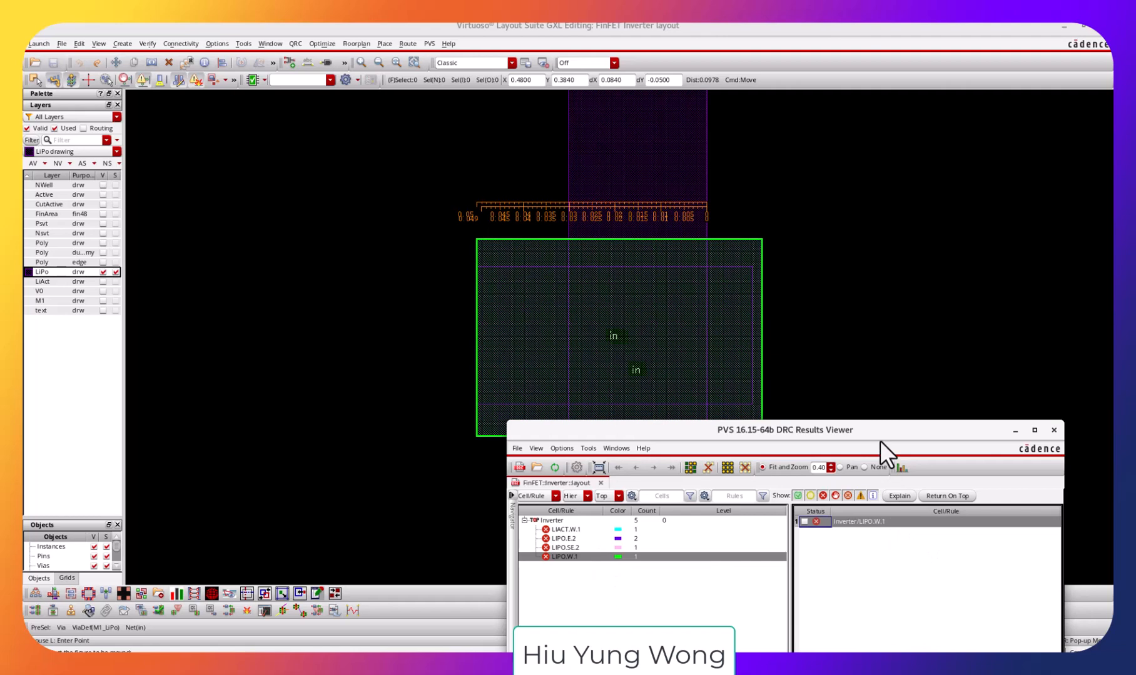
left_click_drag(880, 438, 832, 267)
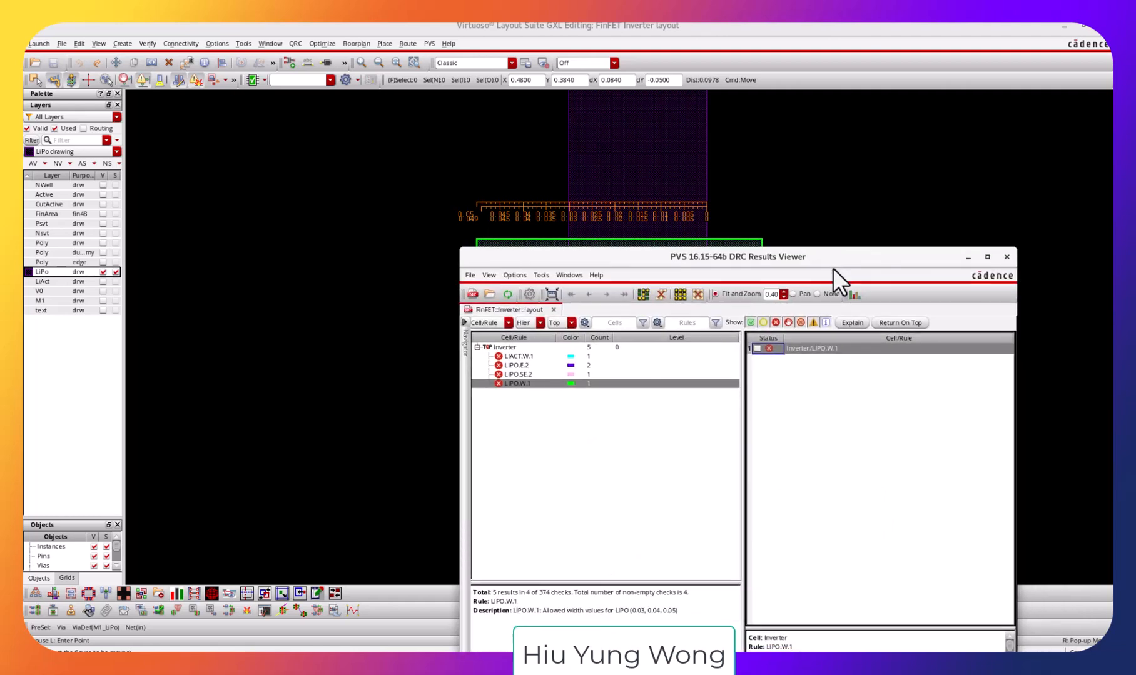
Locate the LIPO.SE.2 spacing violation against the isolated LiPo shapes and inspect its marker.
left_click(578, 376)
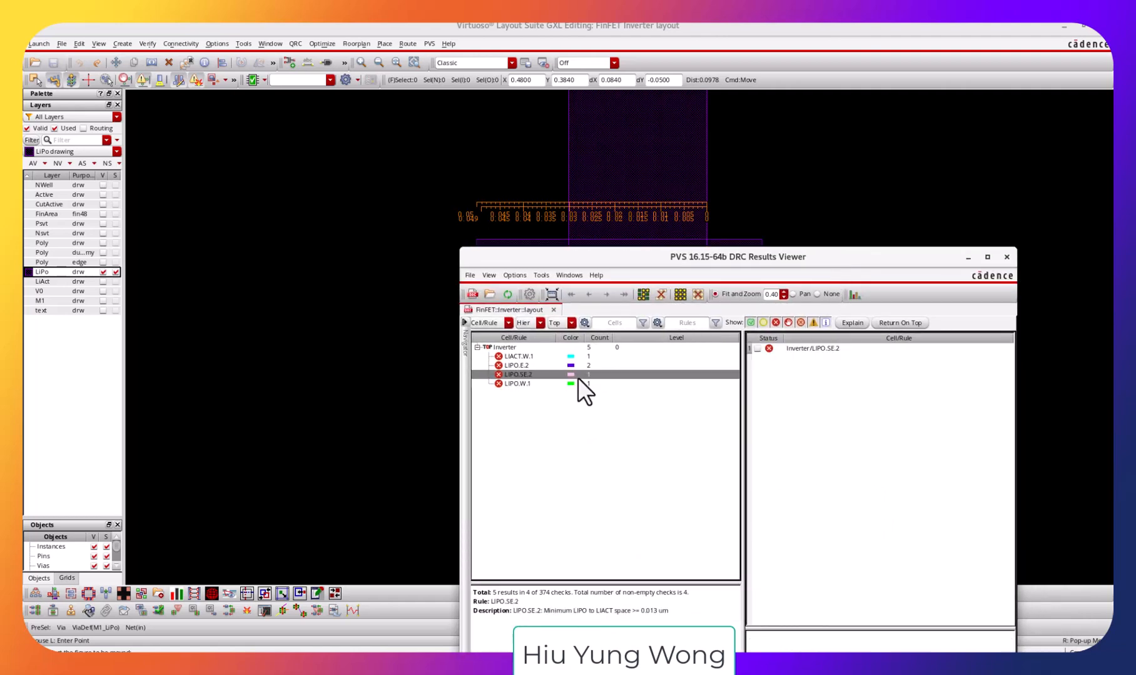
left_click(846, 350)
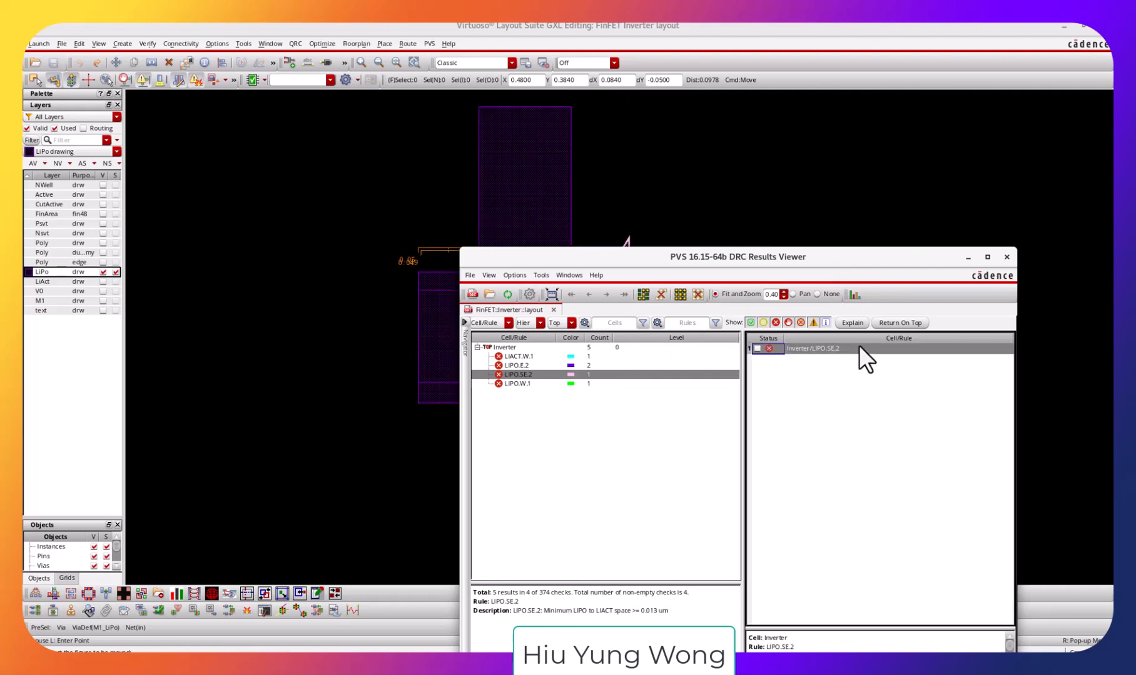
left_click_drag(790, 257, 886, 469)
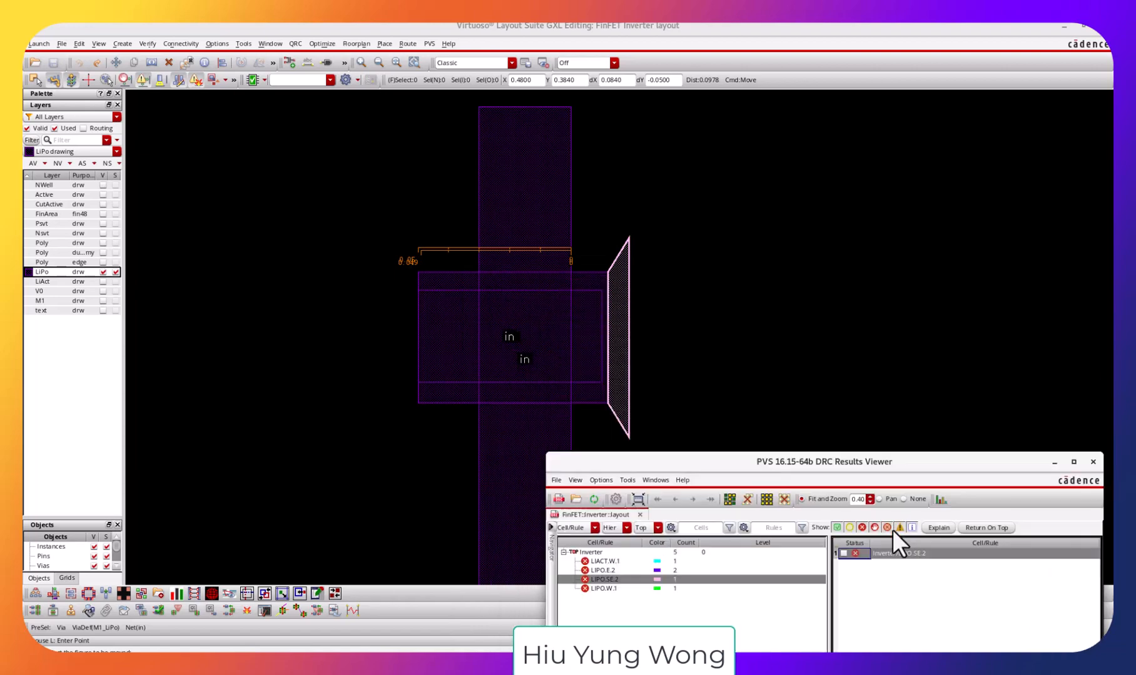
left_click(789, 405)
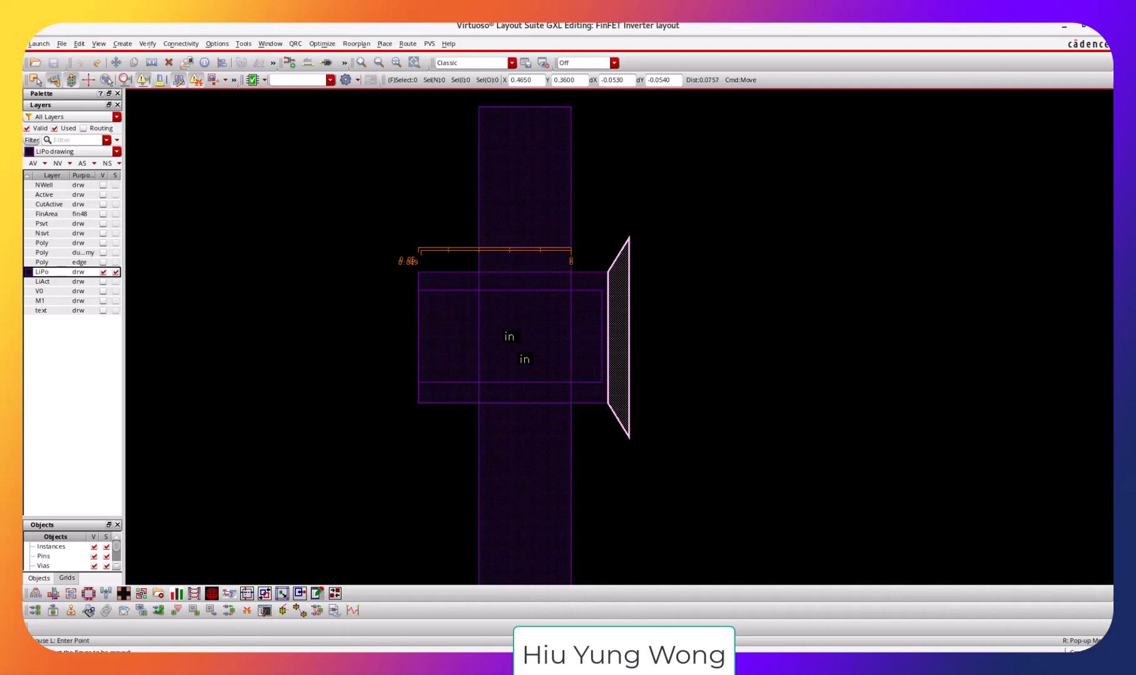
Compare the LIPO.W.1 allowed width values with the highlighted outer LiPo rectangle in the layout.
key("alt+Tab")
left_click_drag(808, 570, 686, 246)
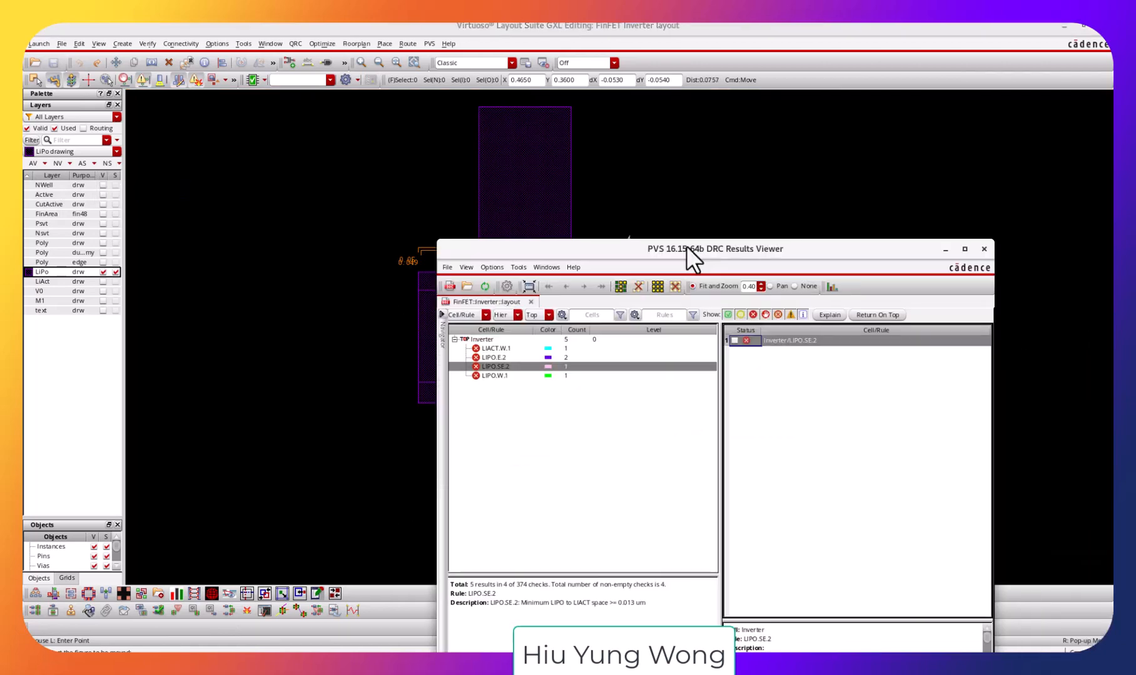
left_click(620, 376)
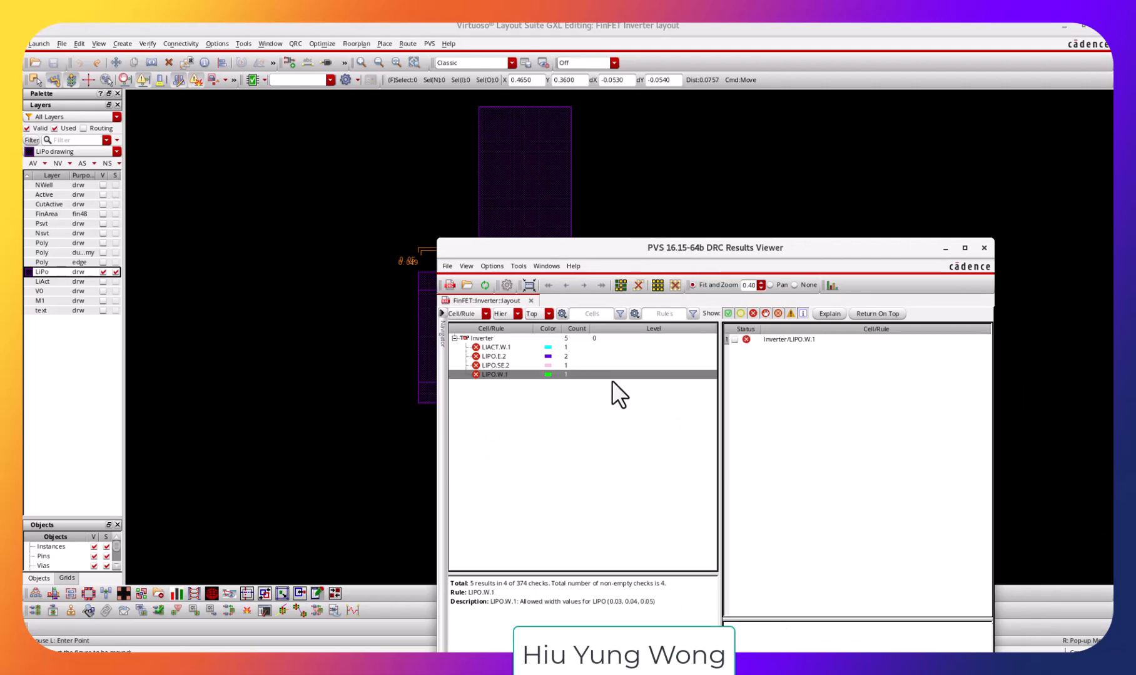
left_click(789, 340)
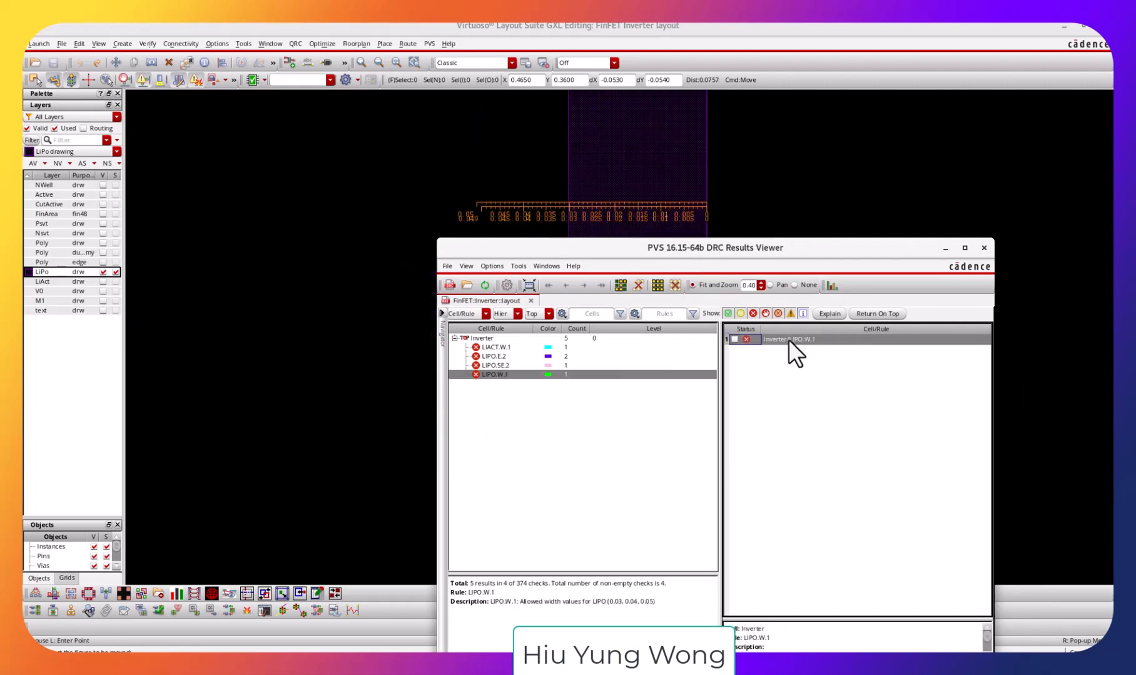
left_click_drag(716, 254, 669, 170)
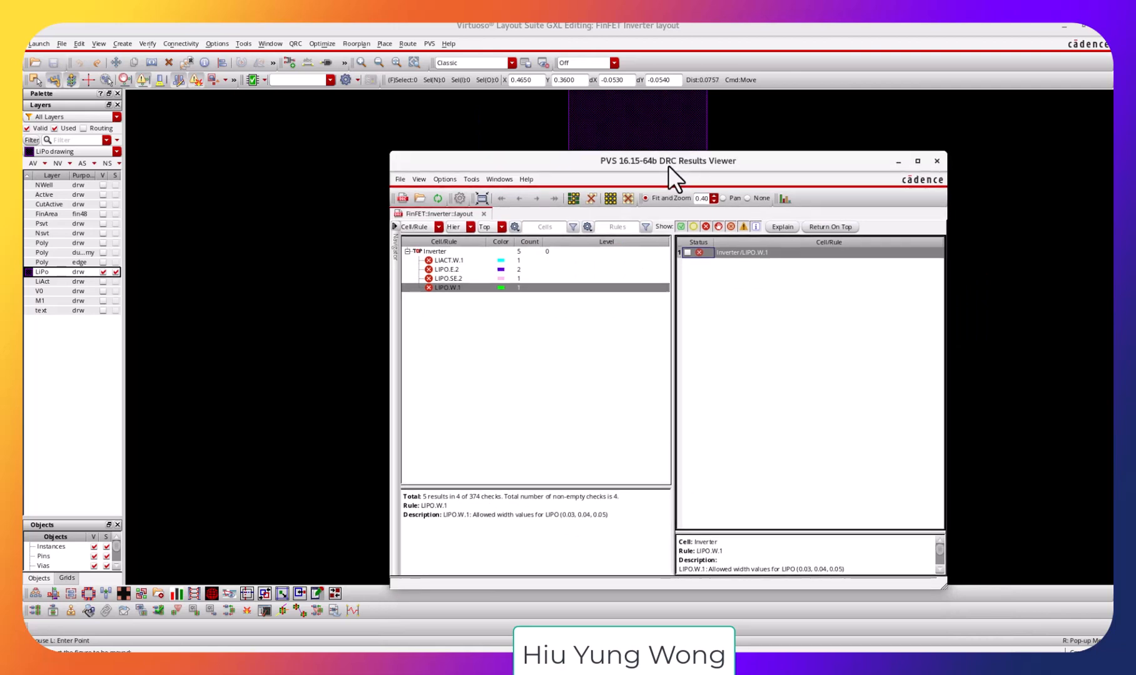
left_click_drag(561, 515, 607, 515)
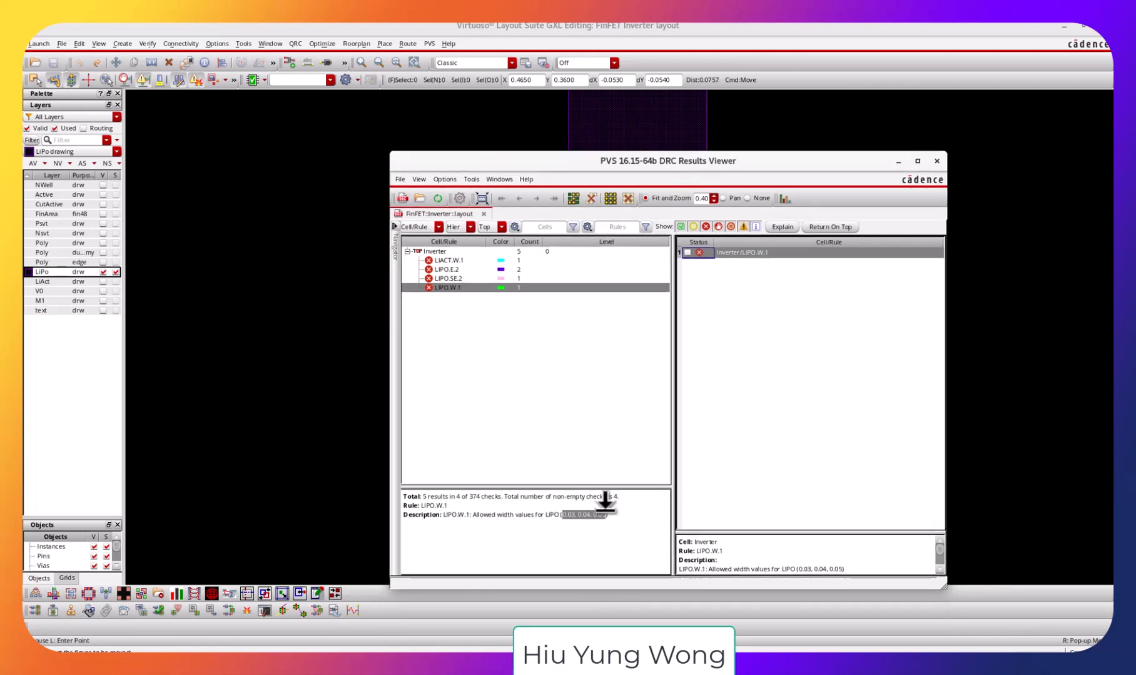
left_click_drag(773, 157, 825, 608)
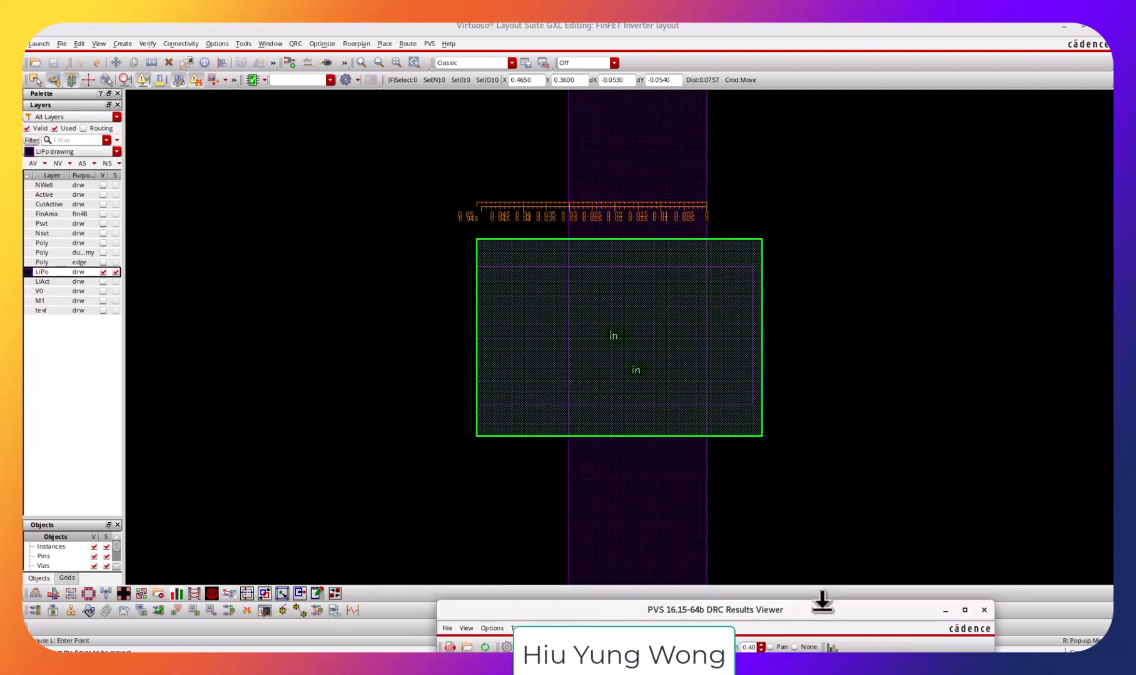
left_click(783, 467)
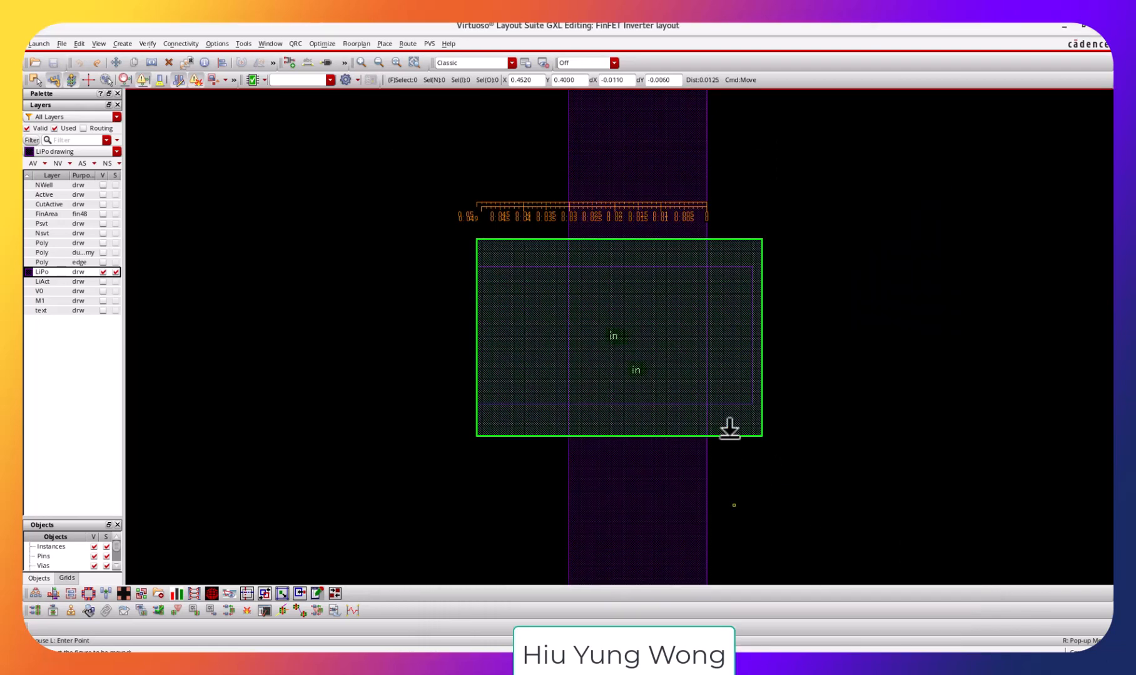
Cancel the pending move of the M1_LiPo via and remove the LIPO.W.1 highlight from the layout.
left_click(810, 319)
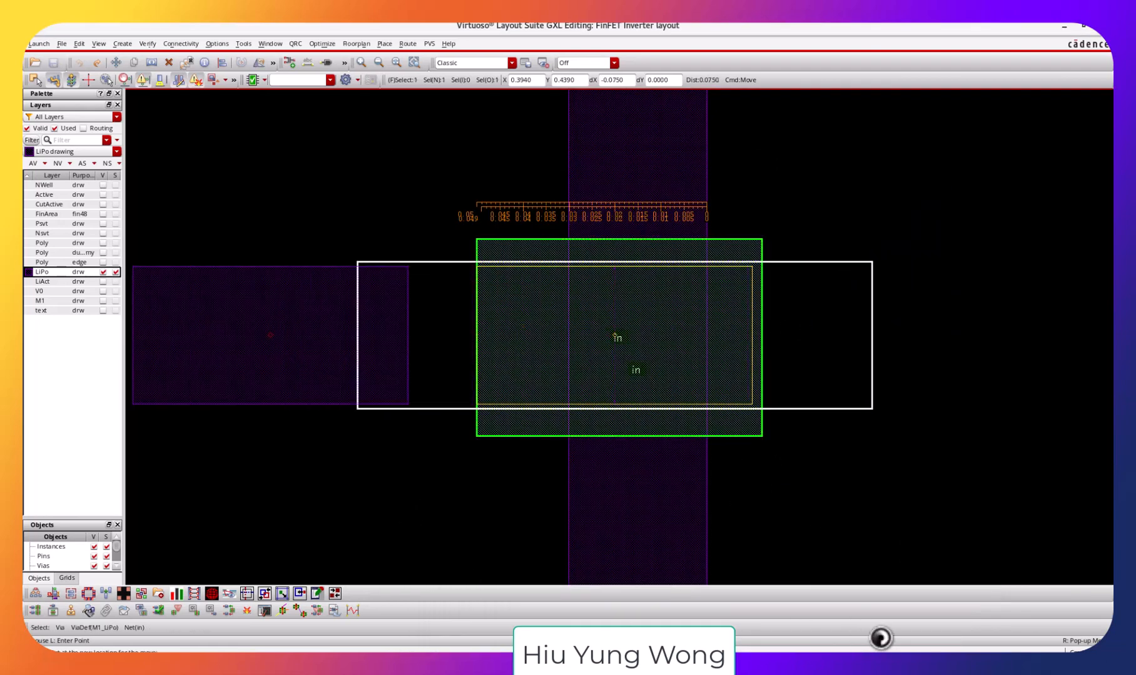
key("Escape")
left_click(706, 663)
left_click_drag(852, 607, 744, 246)
left_click(512, 632)
left_click(540, 373)
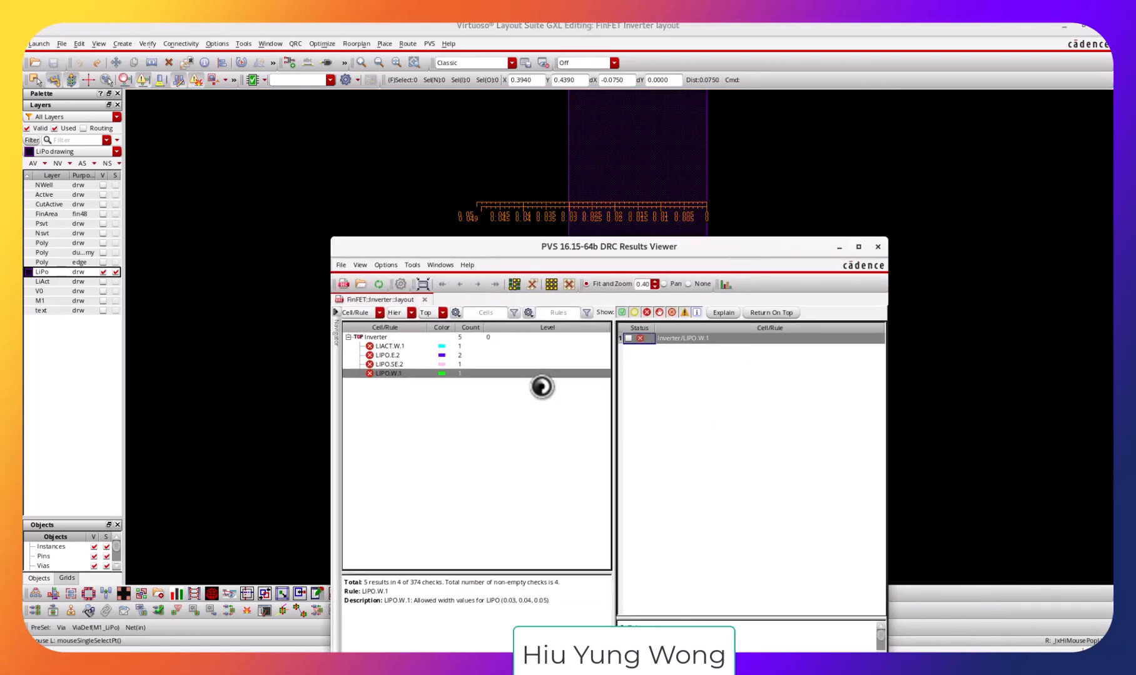
left_click(542, 407)
left_click_drag(570, 248, 659, 588)
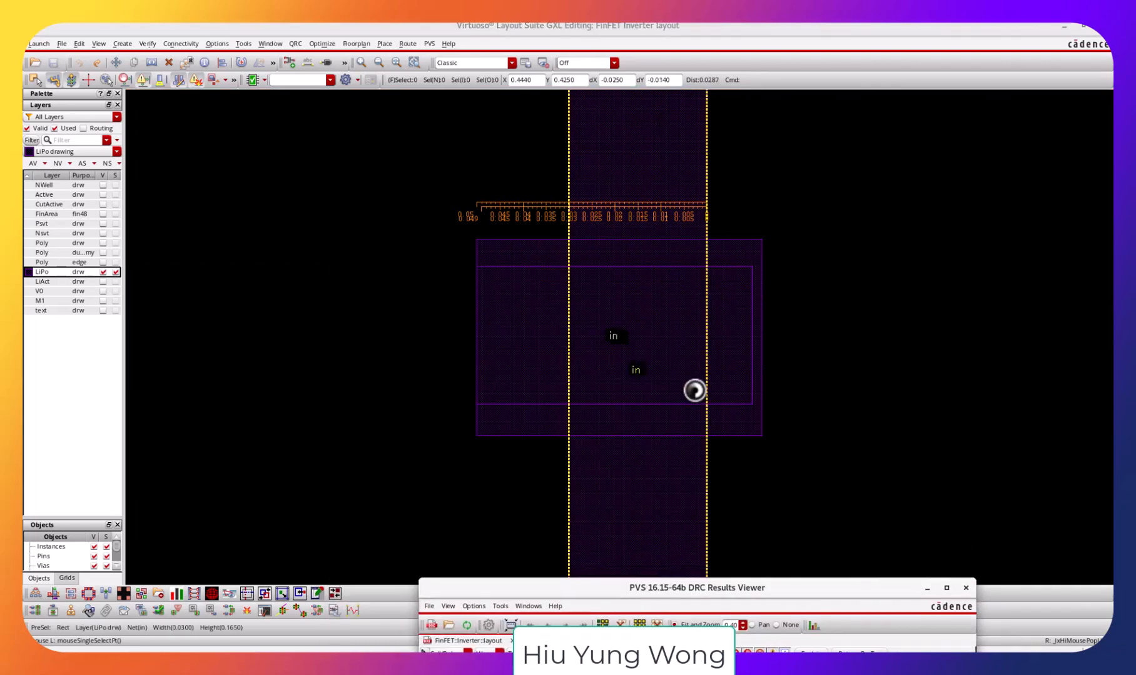
Delete the outer LiPo rectangle, 0.062 by 0.043 µm, that surrounds the via's own LiPo shape.
left_click(742, 421)
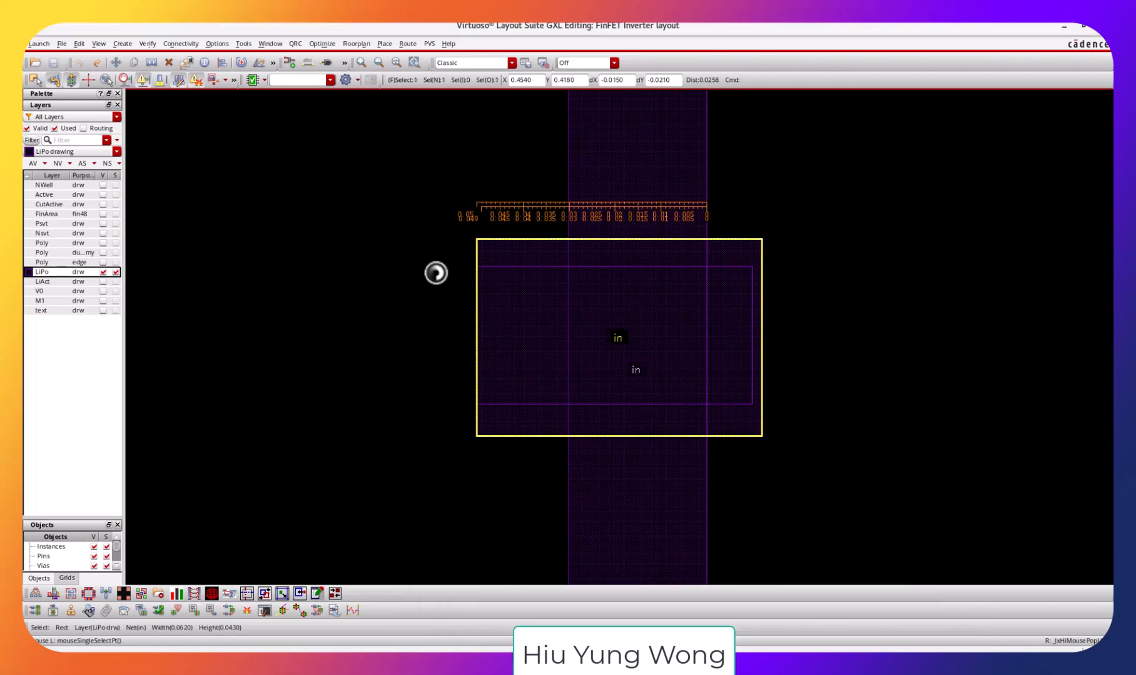
key("Delete")
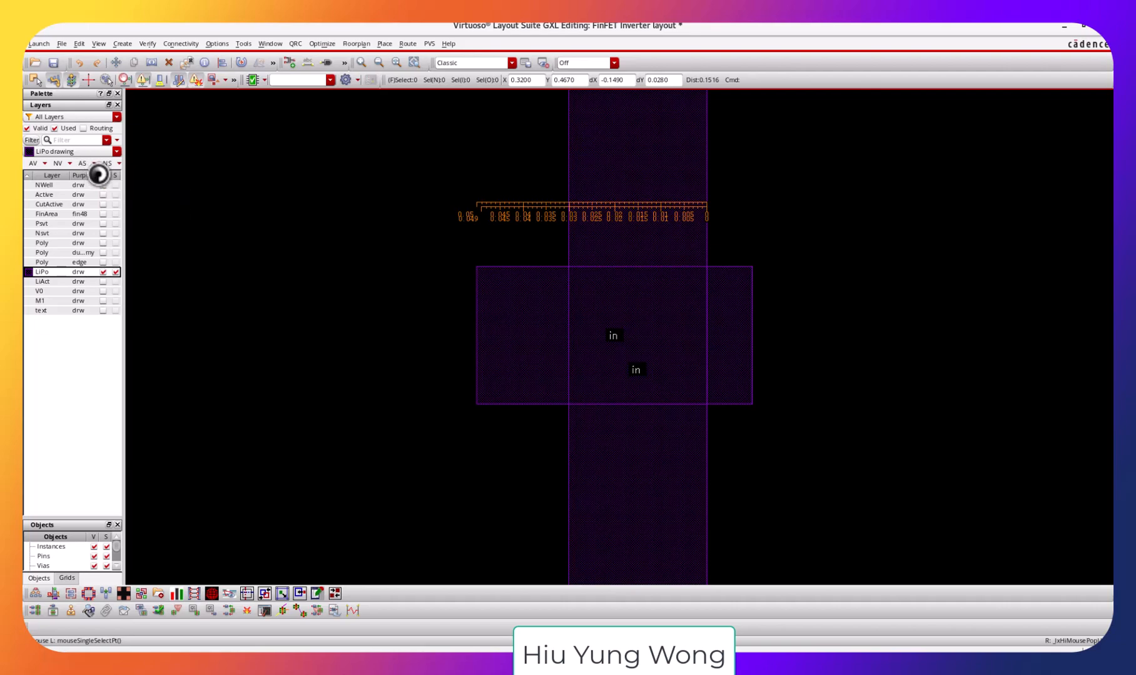
left_click(98, 174)
left_click(98, 174)
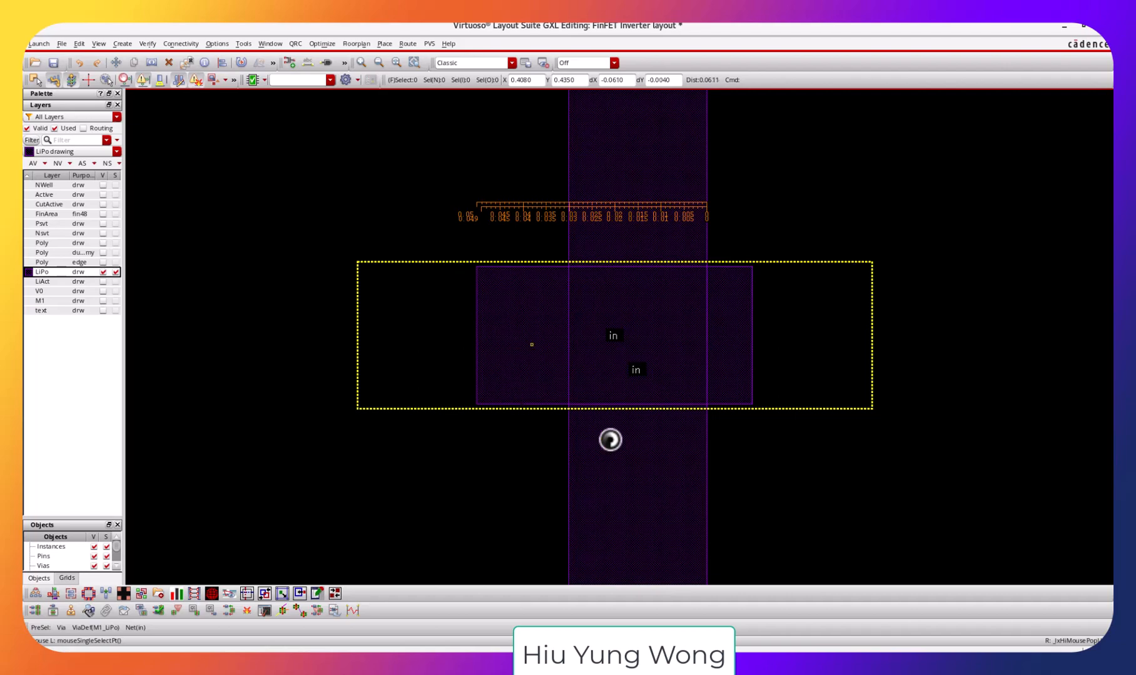
Return to the FinFET Inverter layout, clear all rulers and make every layer visible again.
key("super")
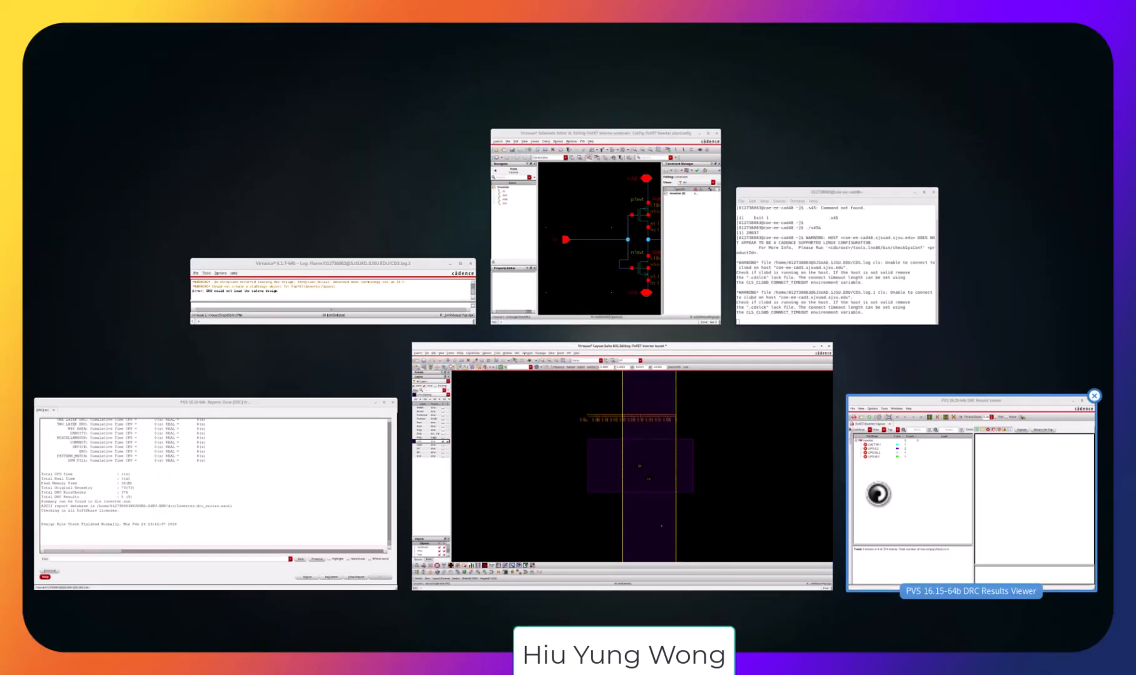
left_click(659, 477)
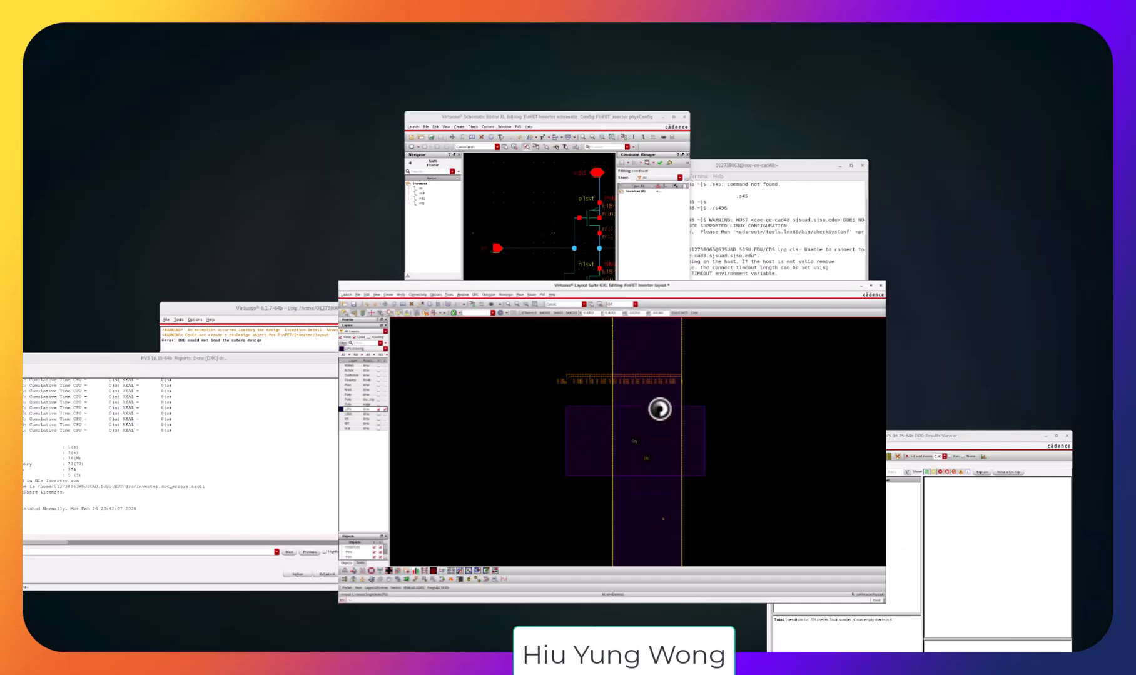
double_click(756, 27)
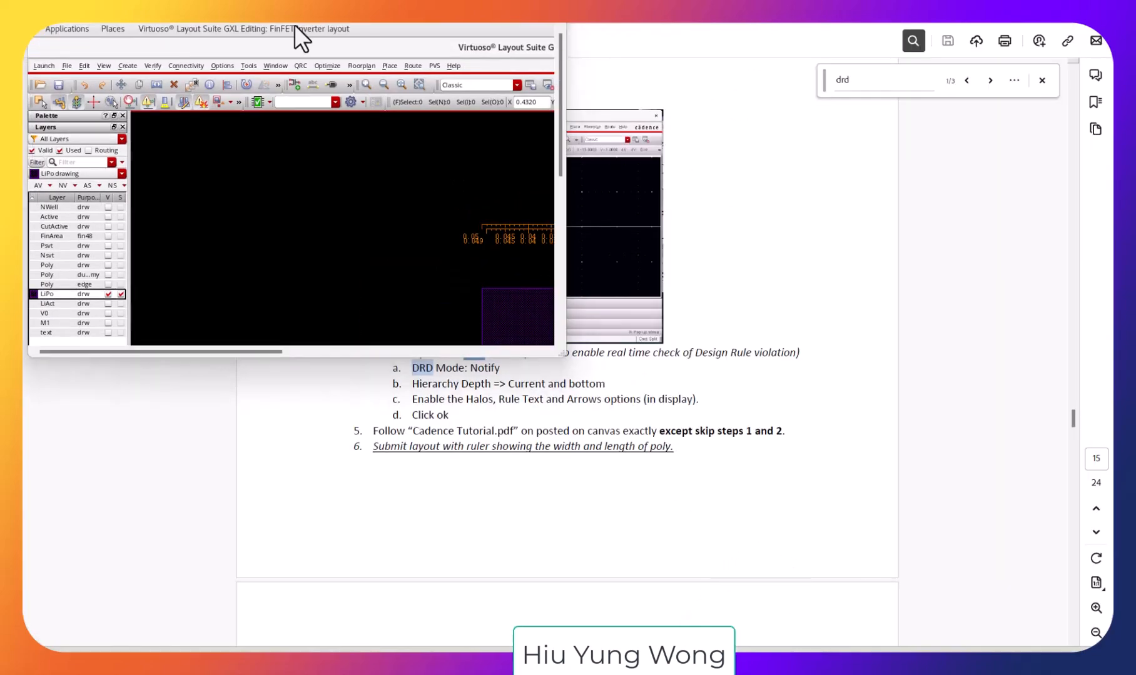
key("super+Up")
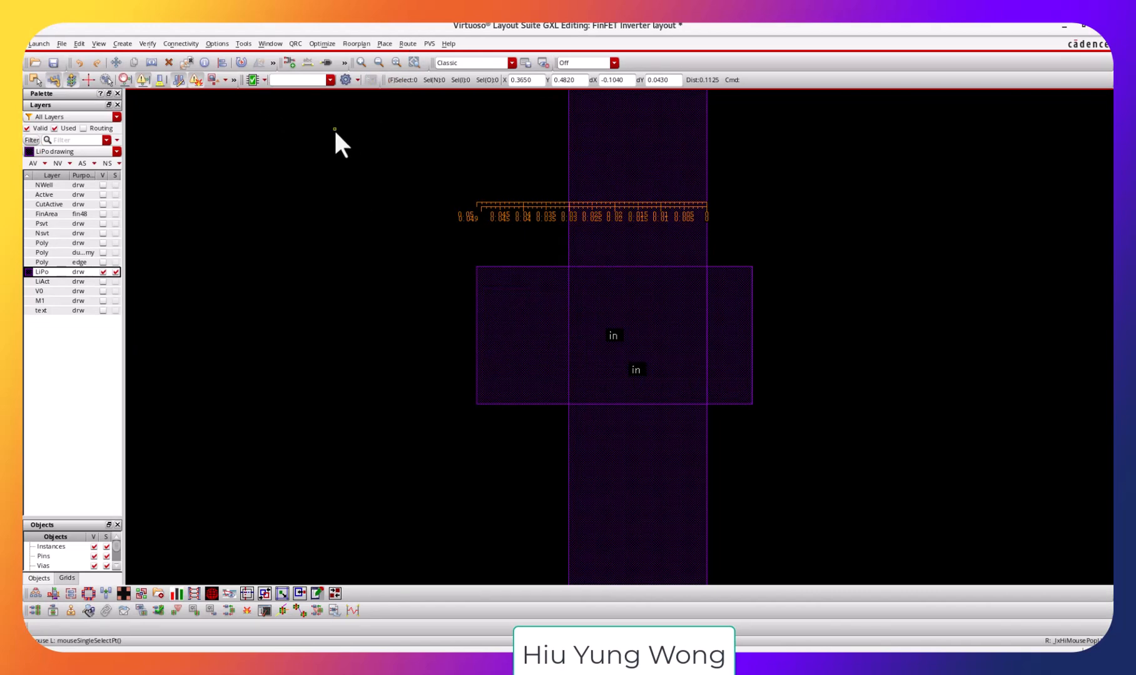
key("shift+k")
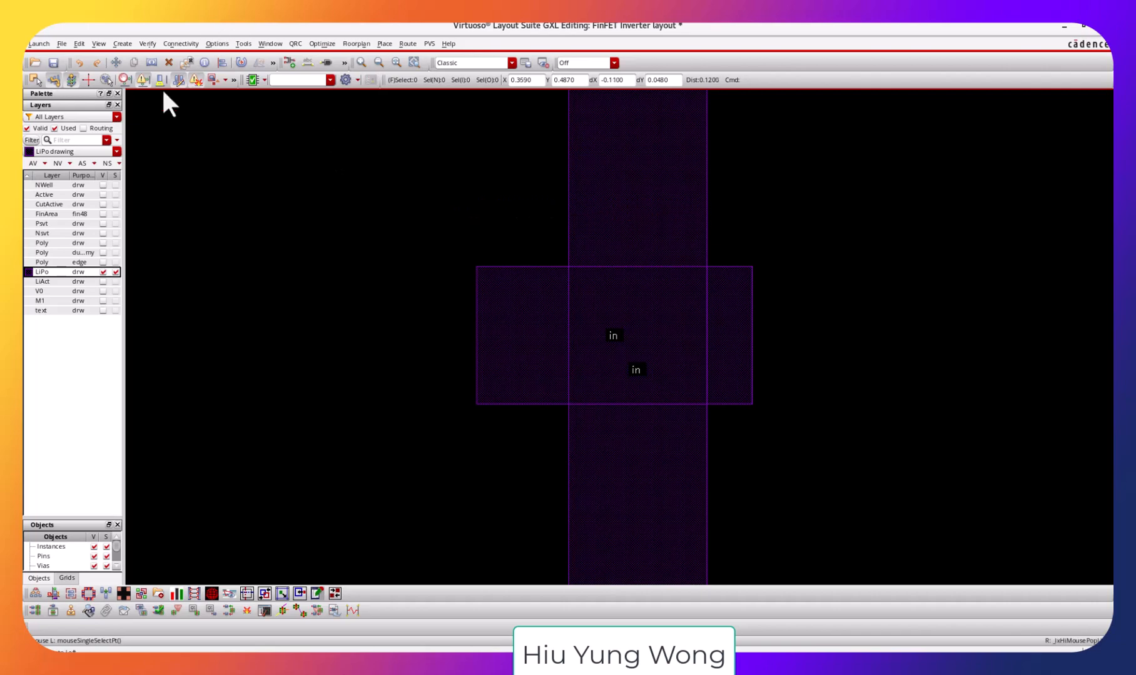
left_click(105, 176)
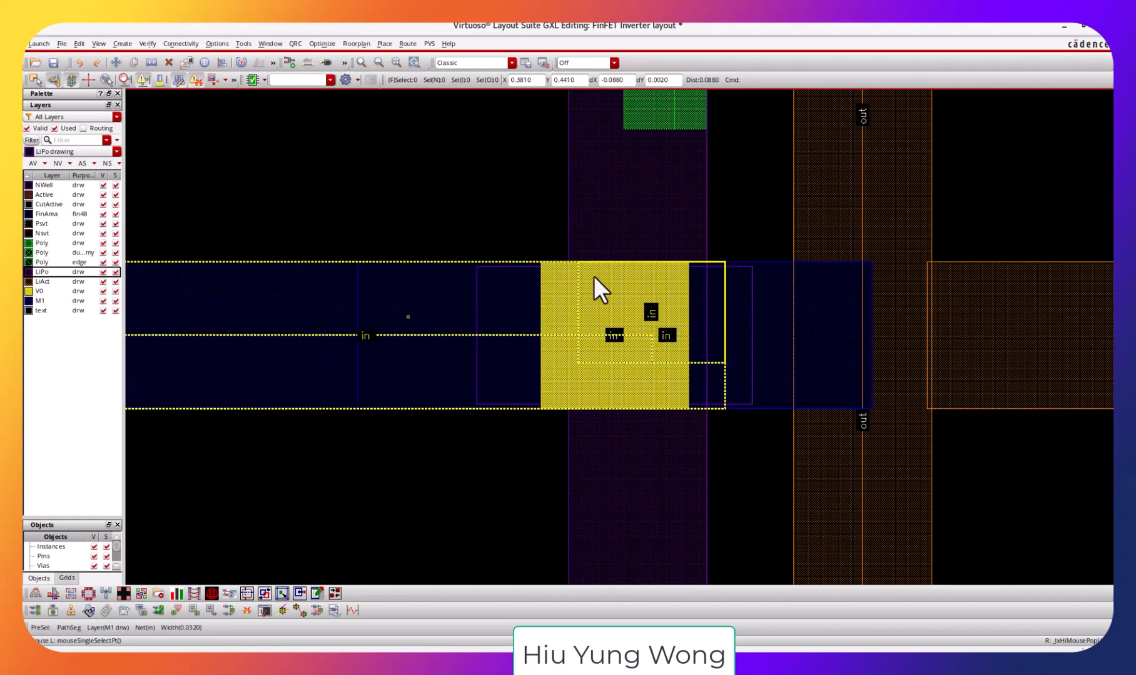
left_click(769, 351)
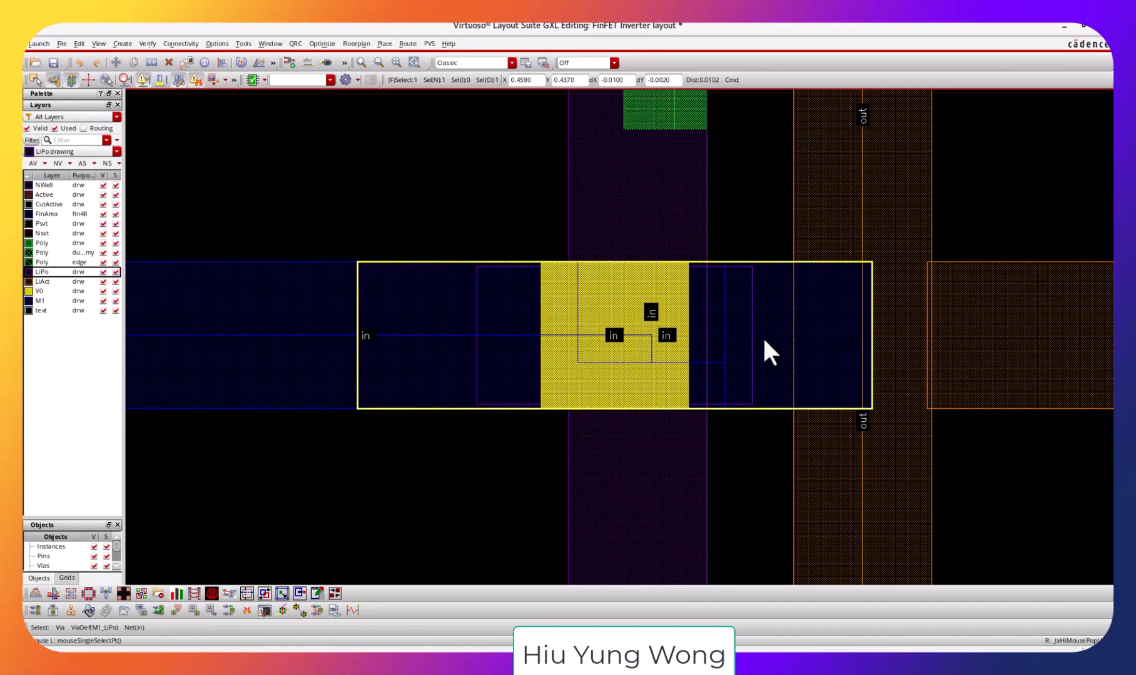
key("Delete")
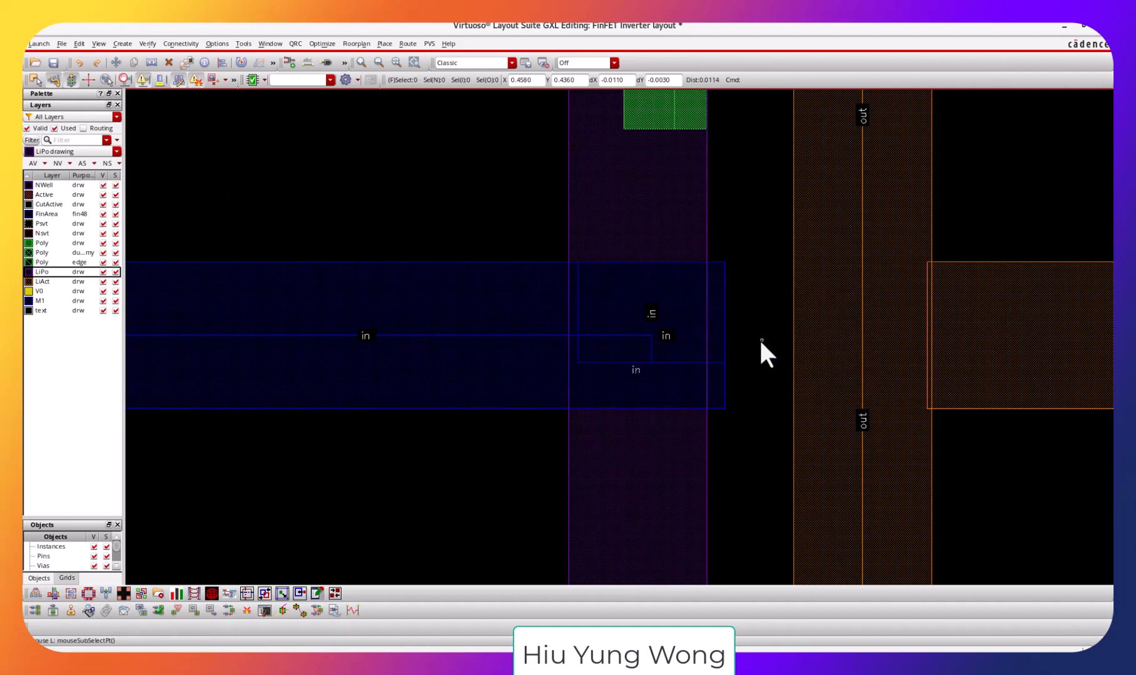
key("u")
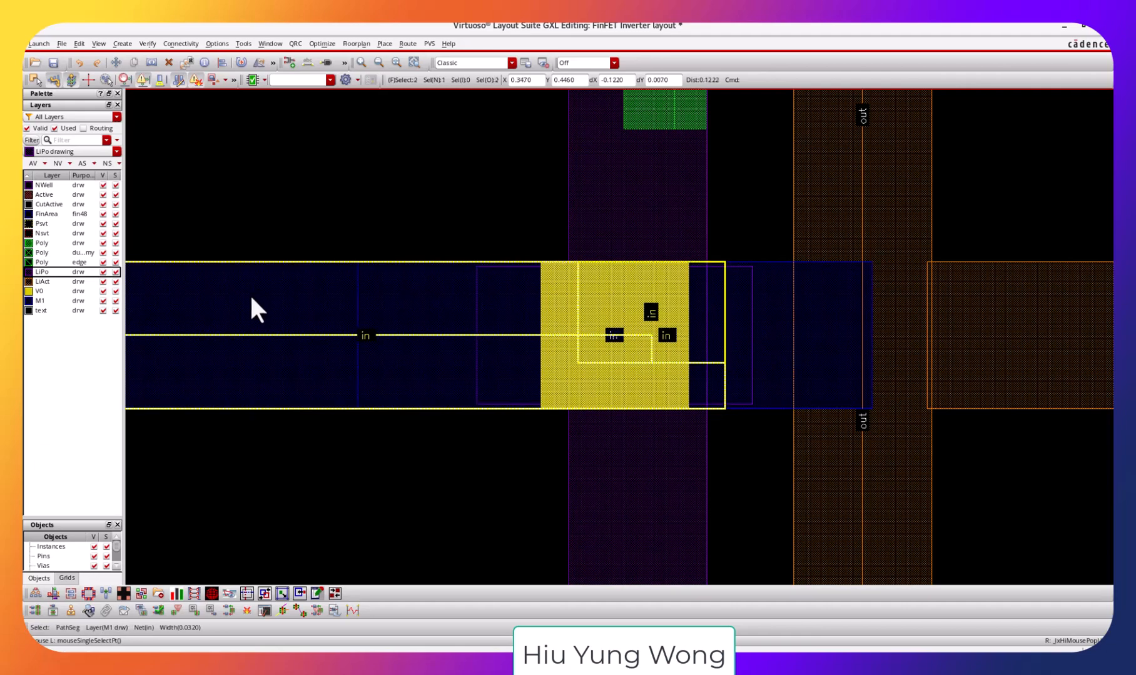
Delete the M1 input wire over the via and move the M1_LiPo via horizontally about 0.152 µm left of the vertical LiPo strip.
key("Delete")
key("m")
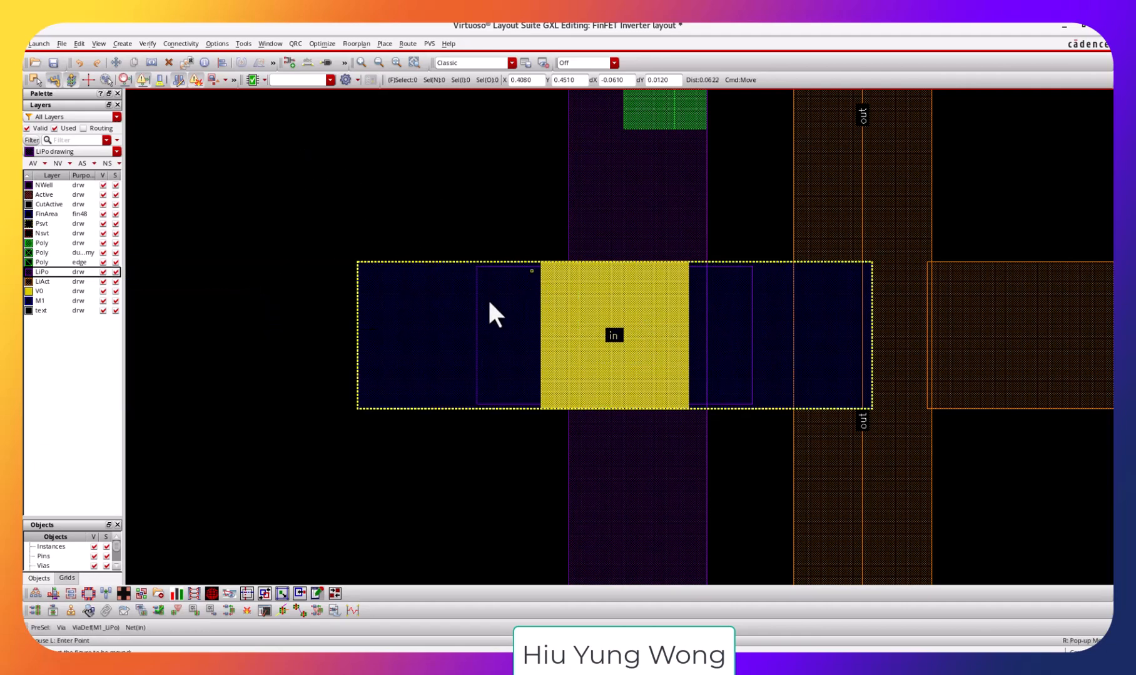
left_click(416, 356)
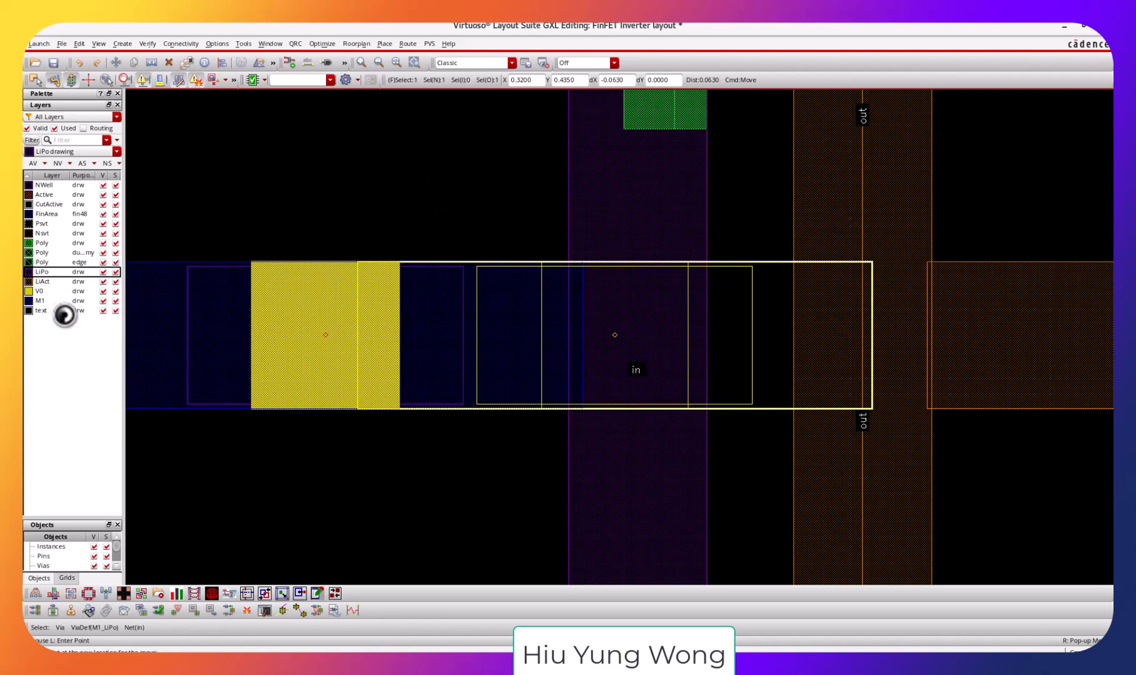
key("ctrl+z")
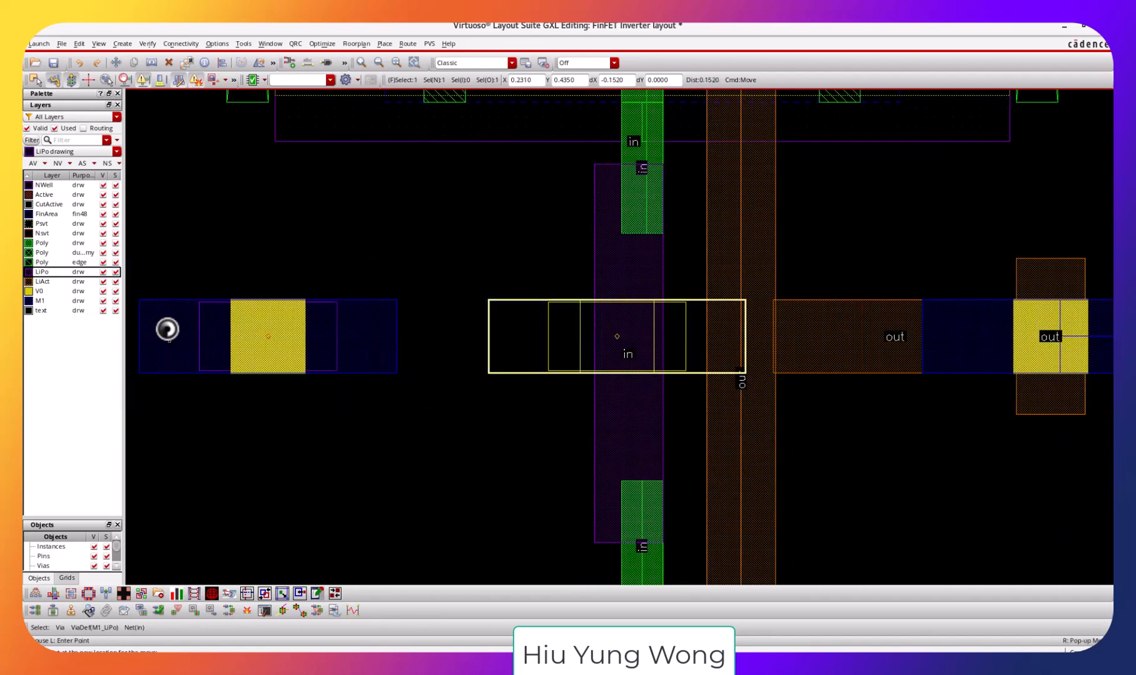
left_click(174, 329)
key("Escape")
left_click(336, 324)
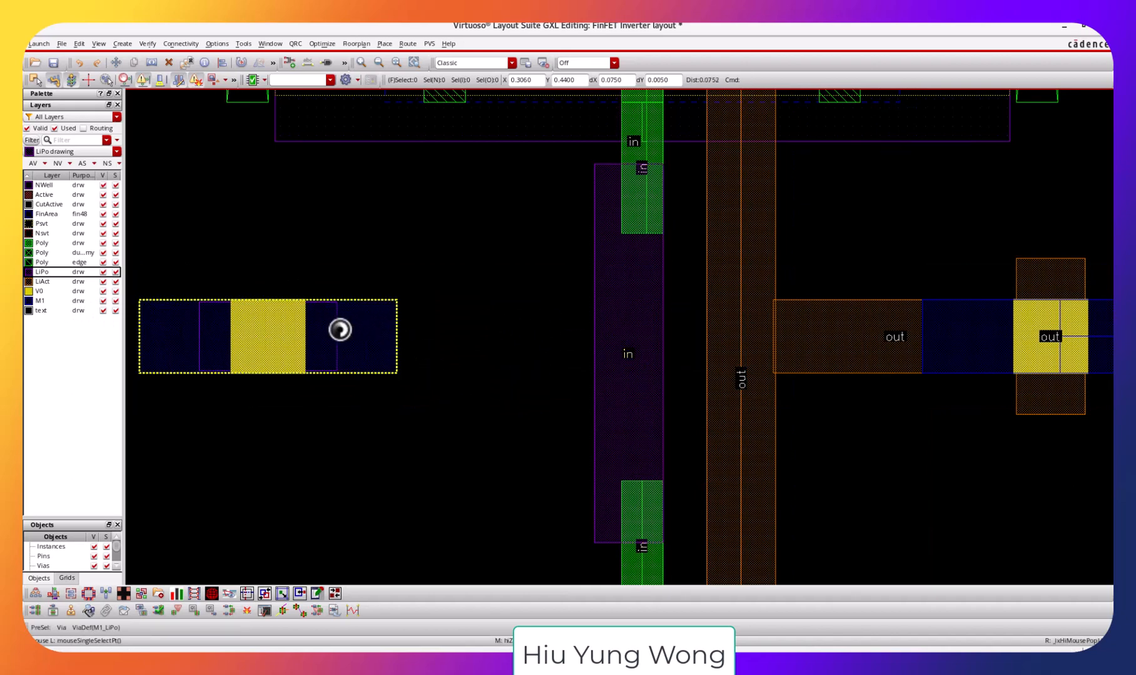
Route a horizontal LiPo wire from the relocated M1_LiPo via to the near edge of the vertical LiPo strip.
left_click(184, 46)
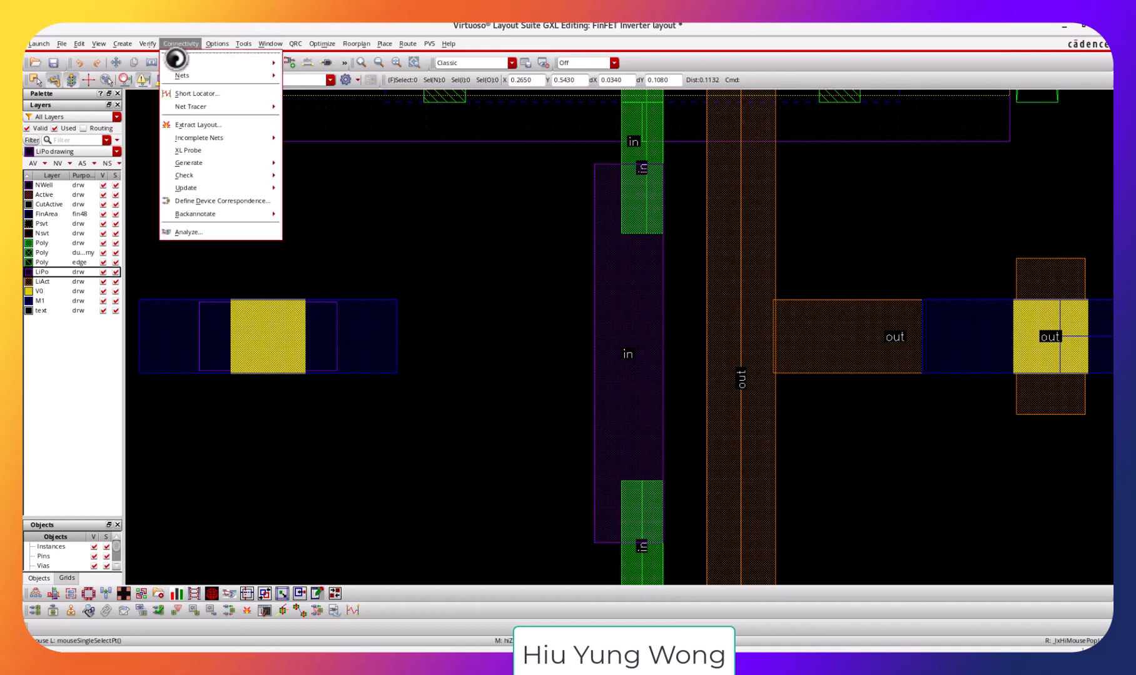
mouse_move(176, 64)
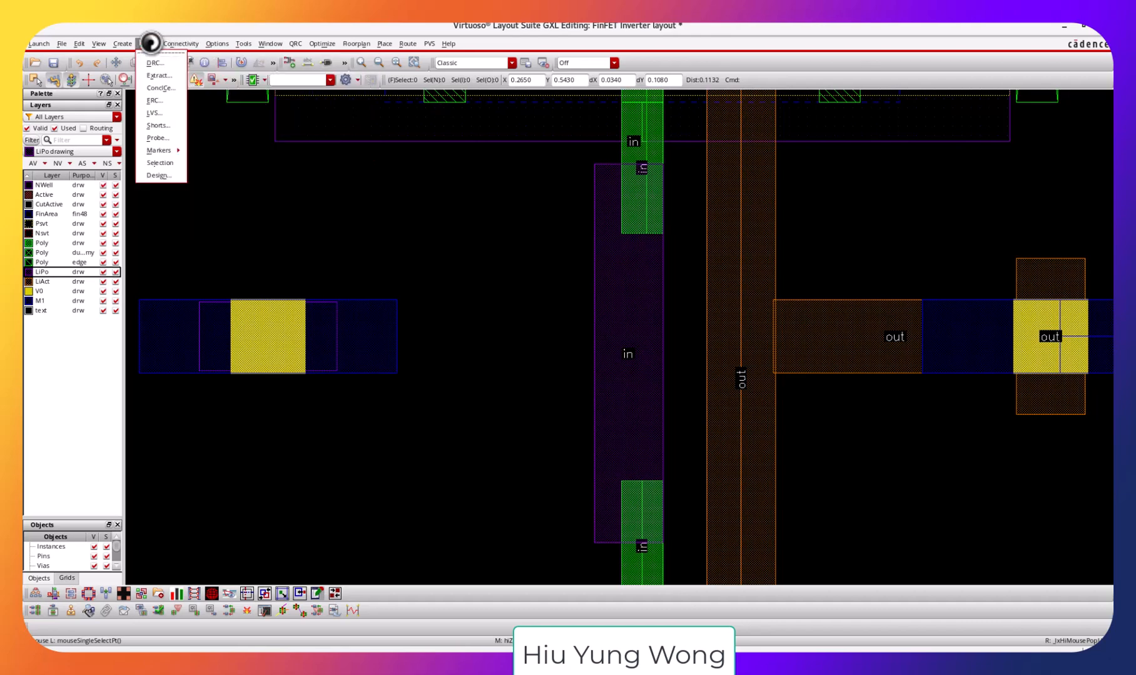
mouse_move(122, 43)
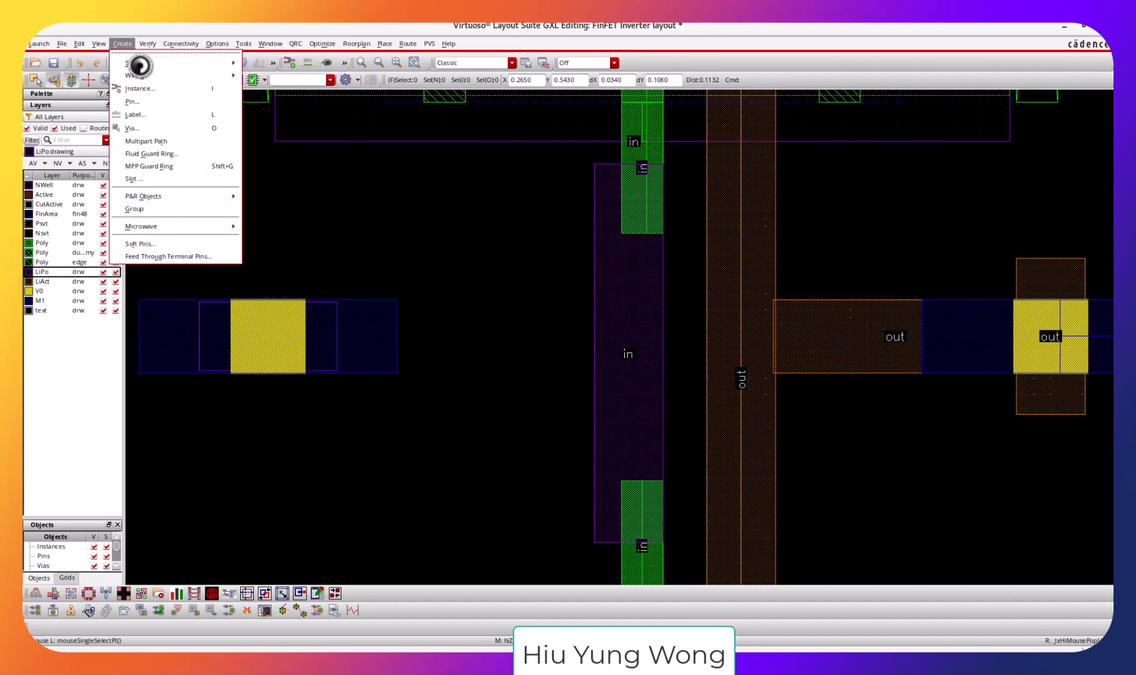
mouse_move(225, 77)
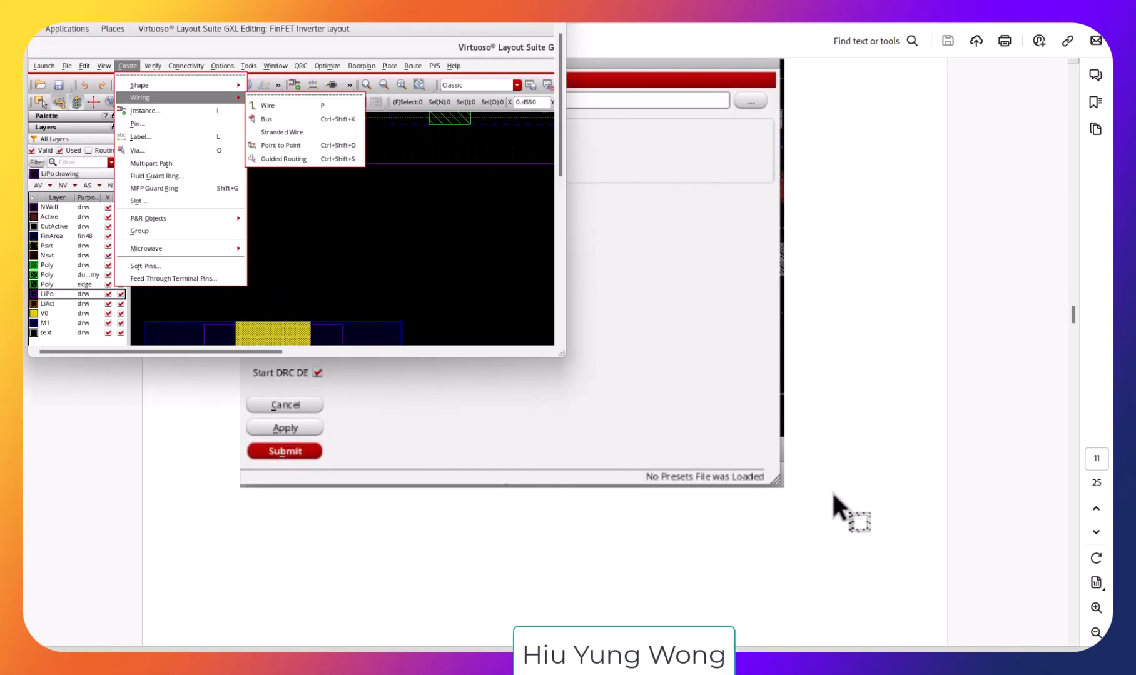
key("super")
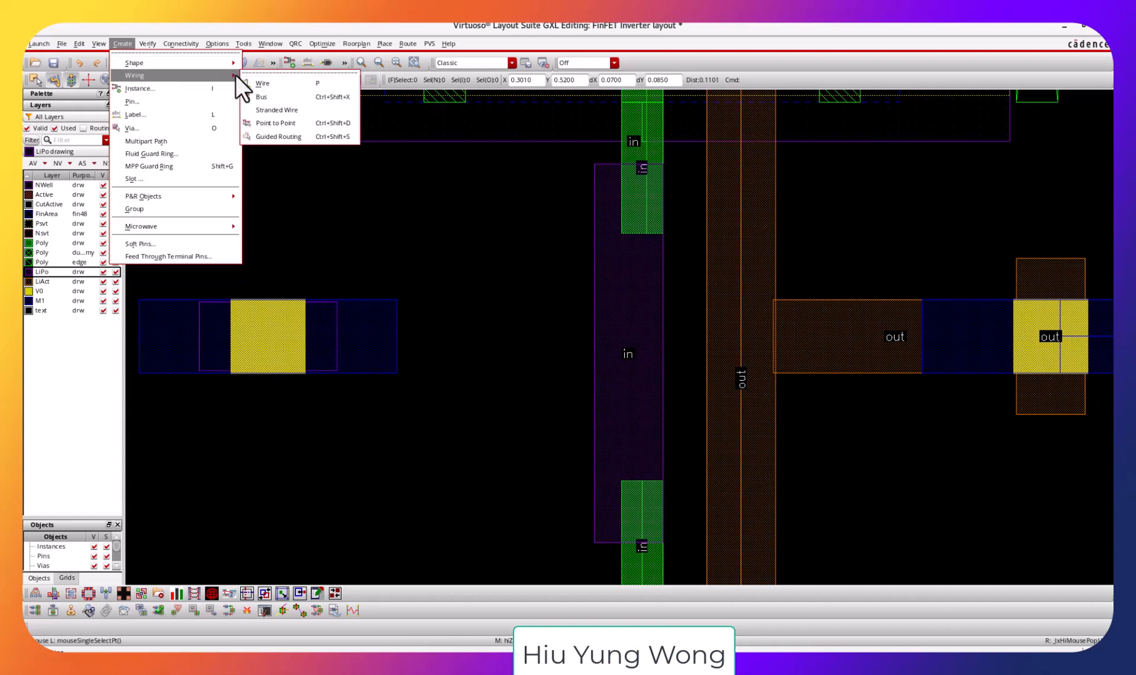
left_click(263, 83)
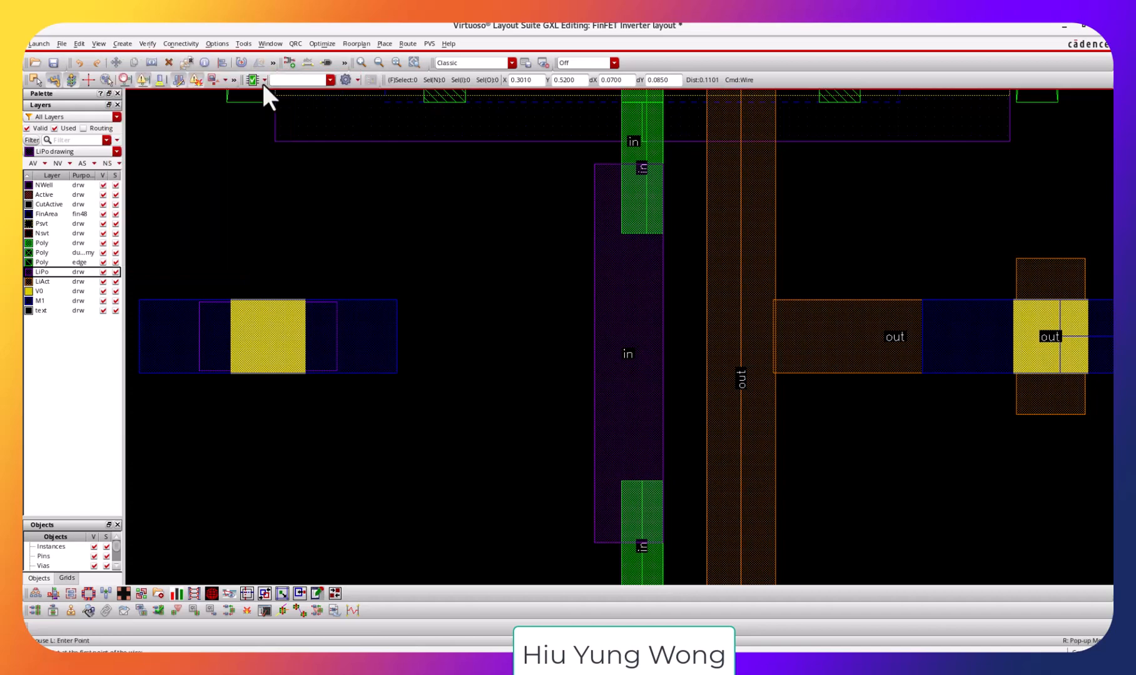
left_click(337, 334)
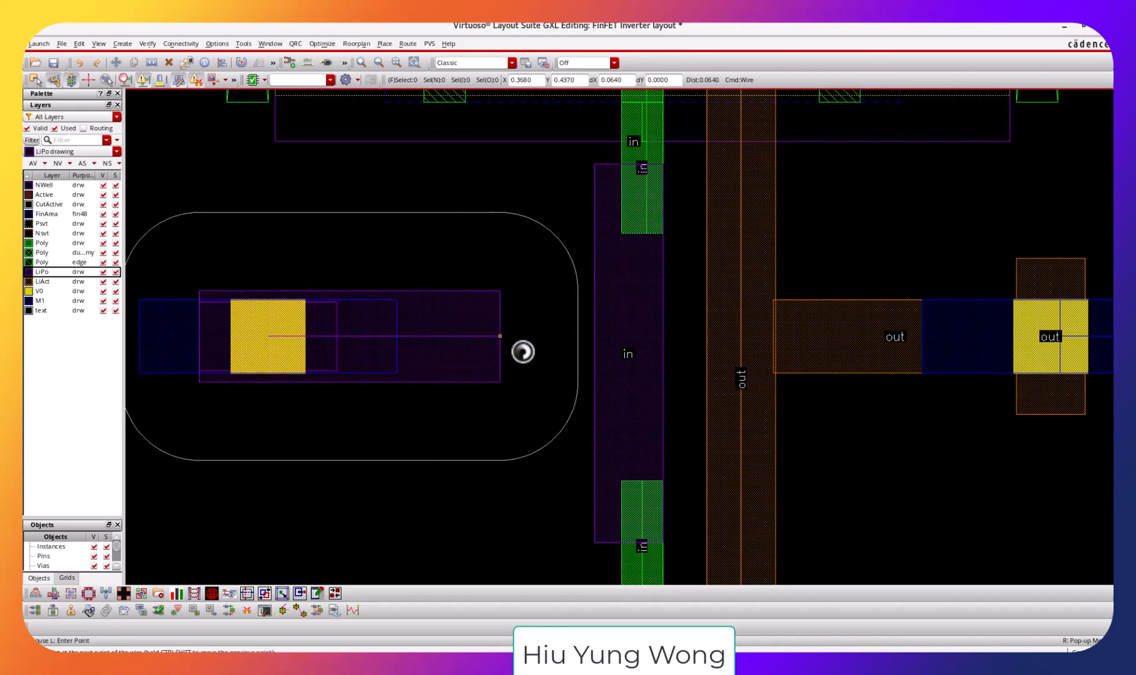
double_click(594, 360)
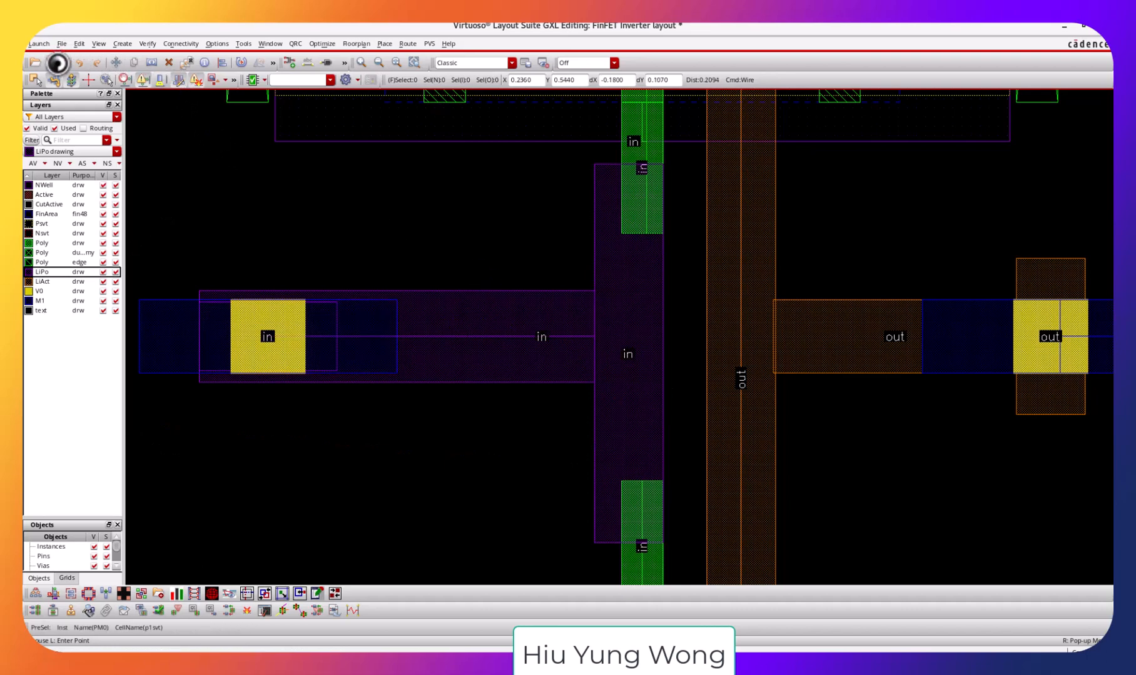
Save the inverter layout and rerun the PVS DRC check.
left_click(54, 62)
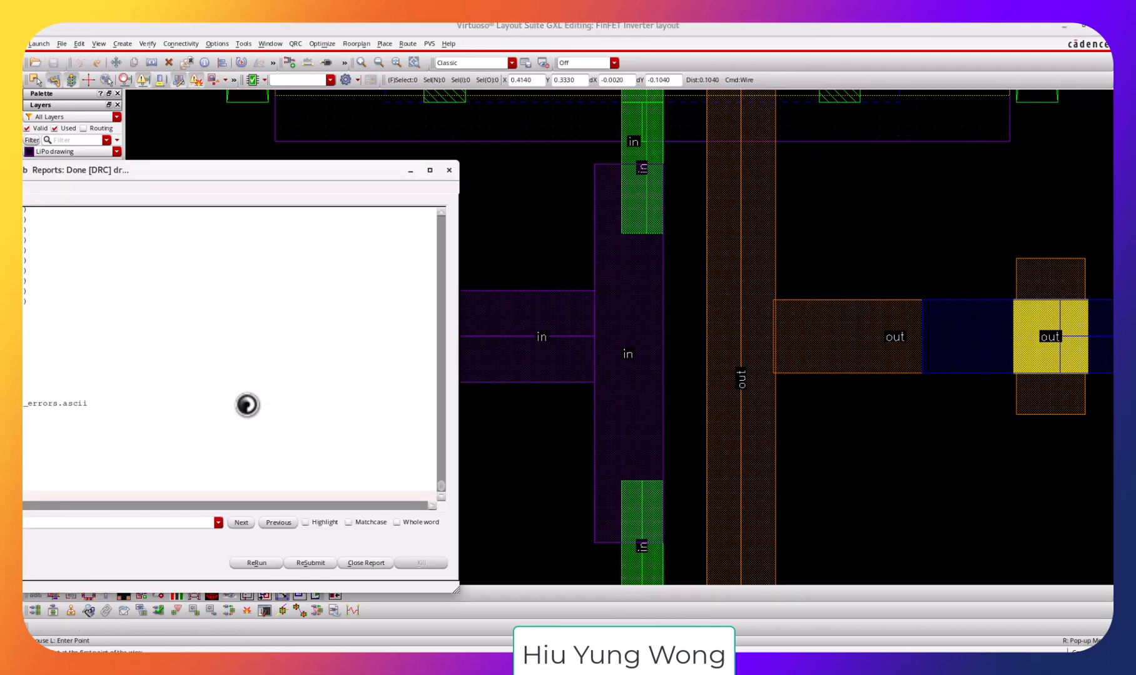
left_click(256, 562)
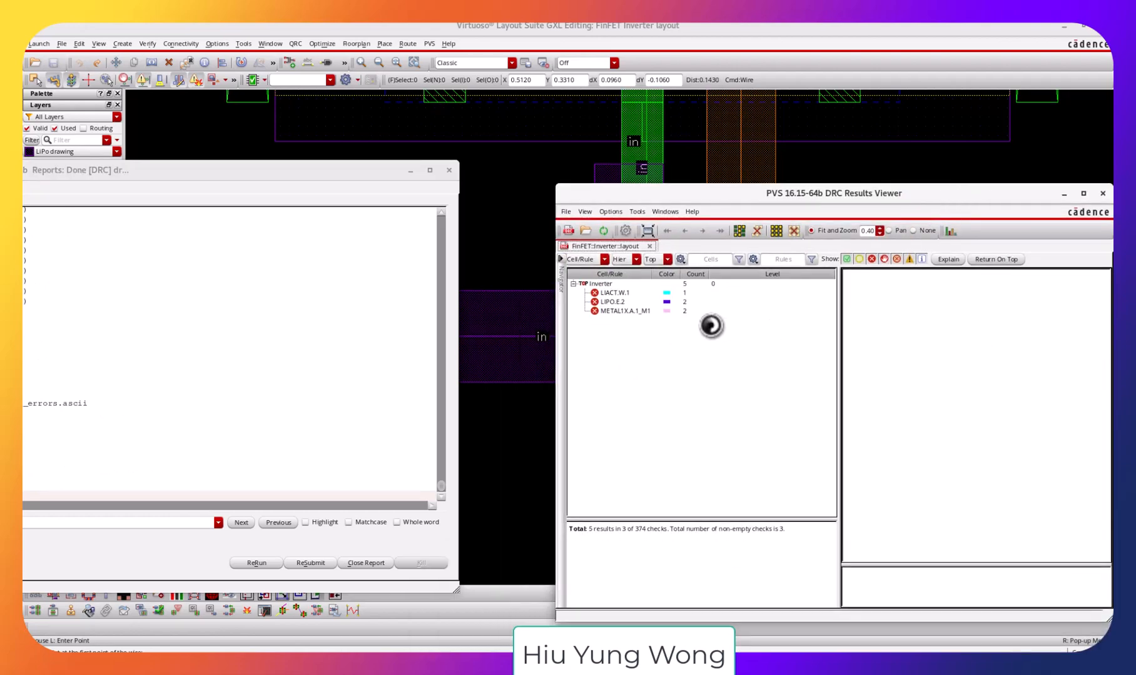
Locate the first METAL1X.A.1_M1 minimum-area violation in the layout and leave the Wire command.
left_click(681, 311)
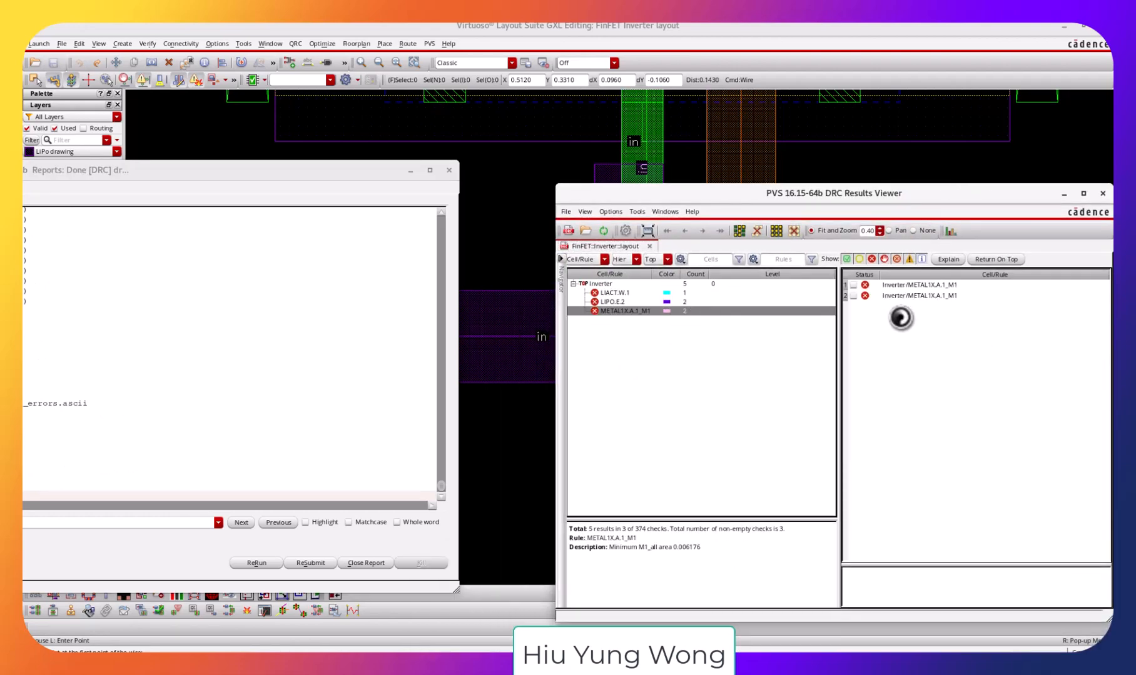
left_click(902, 284)
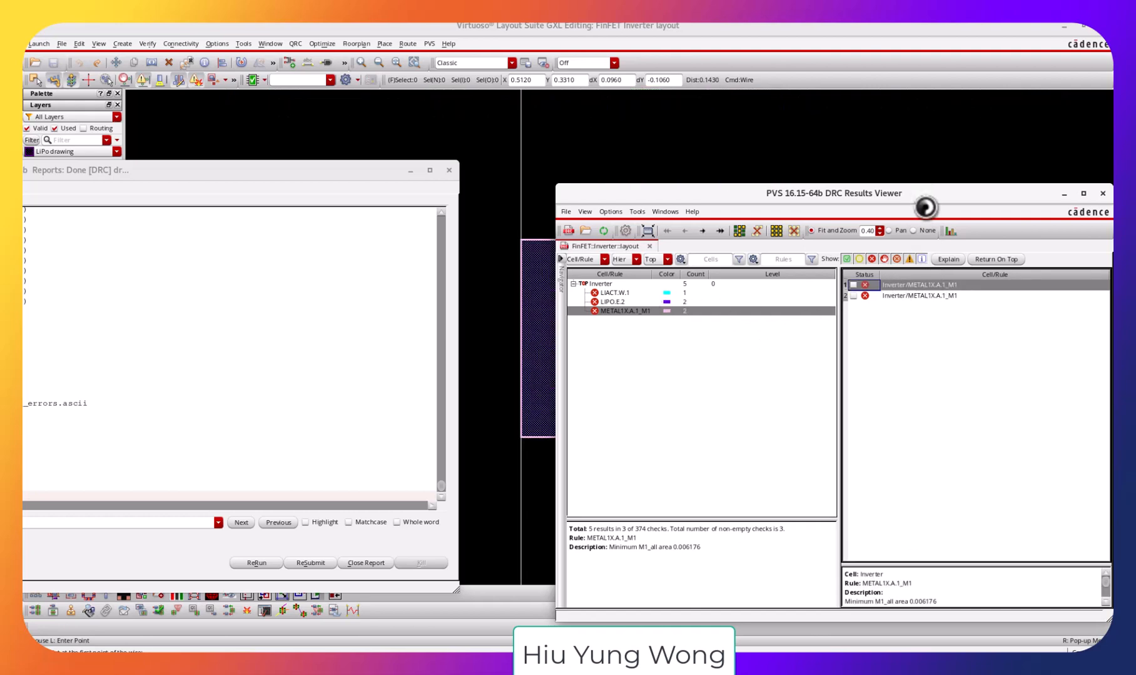
left_click_drag(925, 207, 912, 546)
left_click(993, 160)
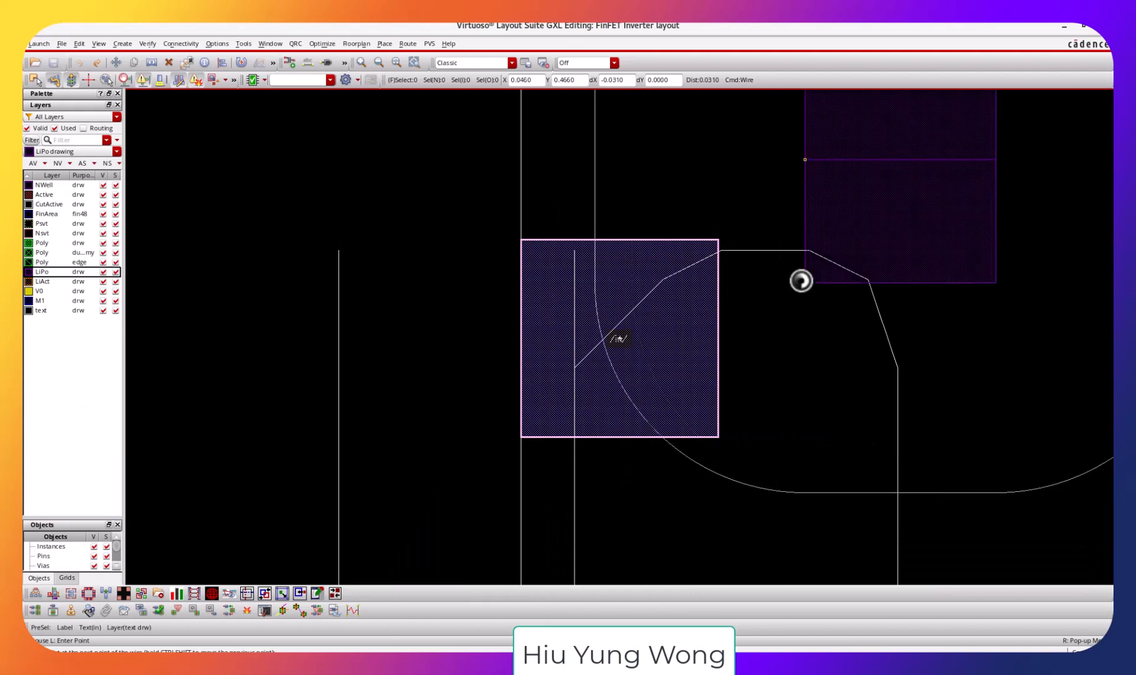
key("Escape")
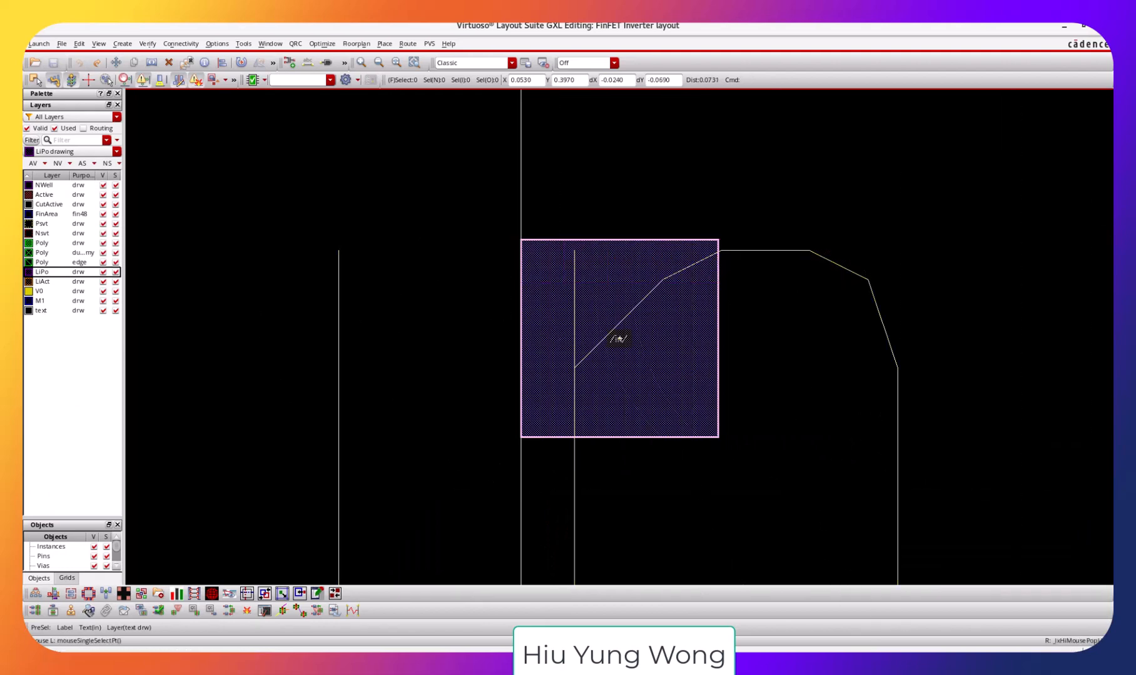
Remove the METAL1X.A.1_M1 highlight from the layout and put the DRC results viewer away.
key("alt+Tab")
left_click_drag(909, 551, 687, 190)
left_click(918, 584)
left_click(446, 388)
key("alt+Tab")
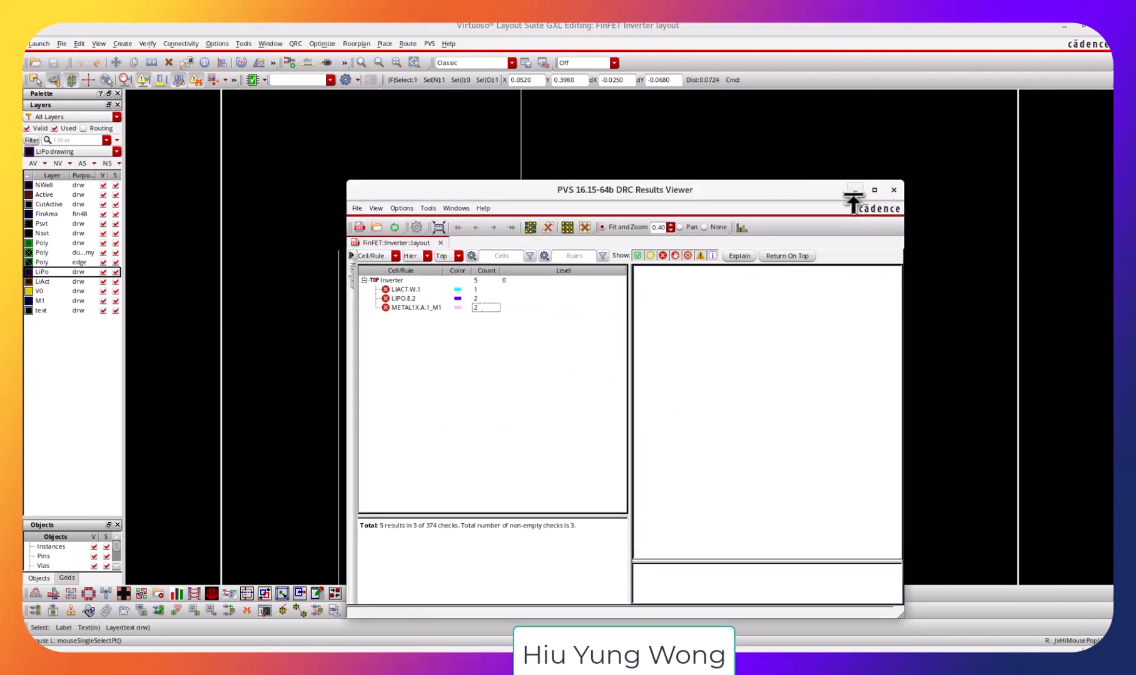
left_click(855, 189)
Route a horizontal M1 wire from the square M1 input pin to the center of the M1_LiPo via.
key("shift+z")
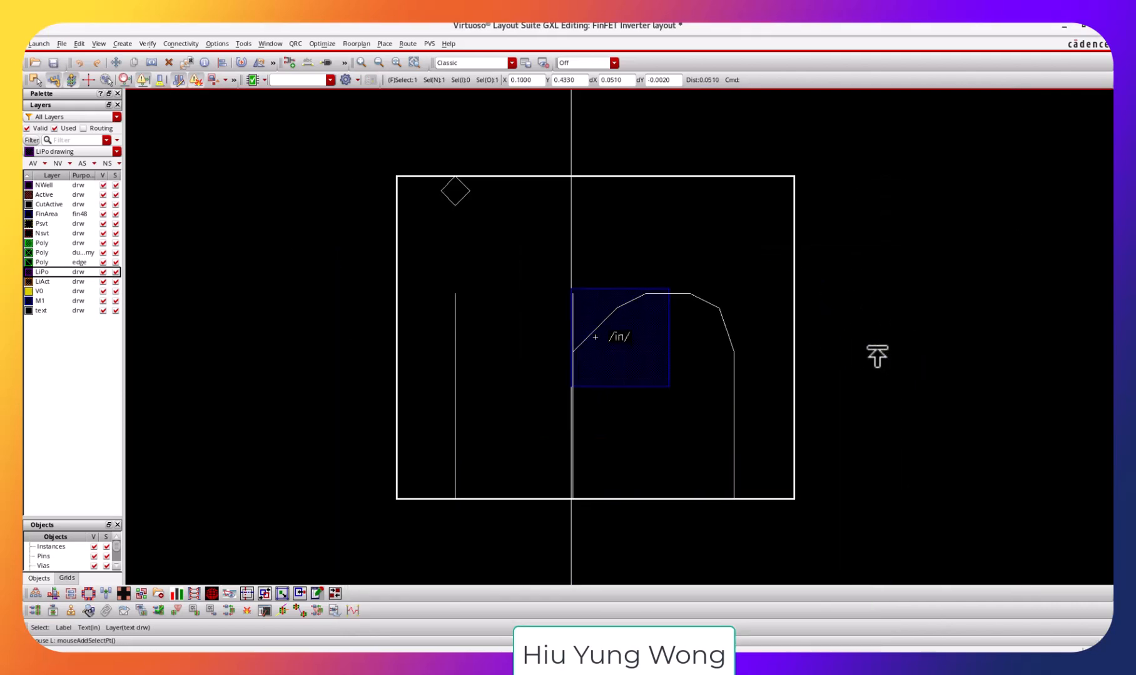
key("shift+z")
key("shift+z")
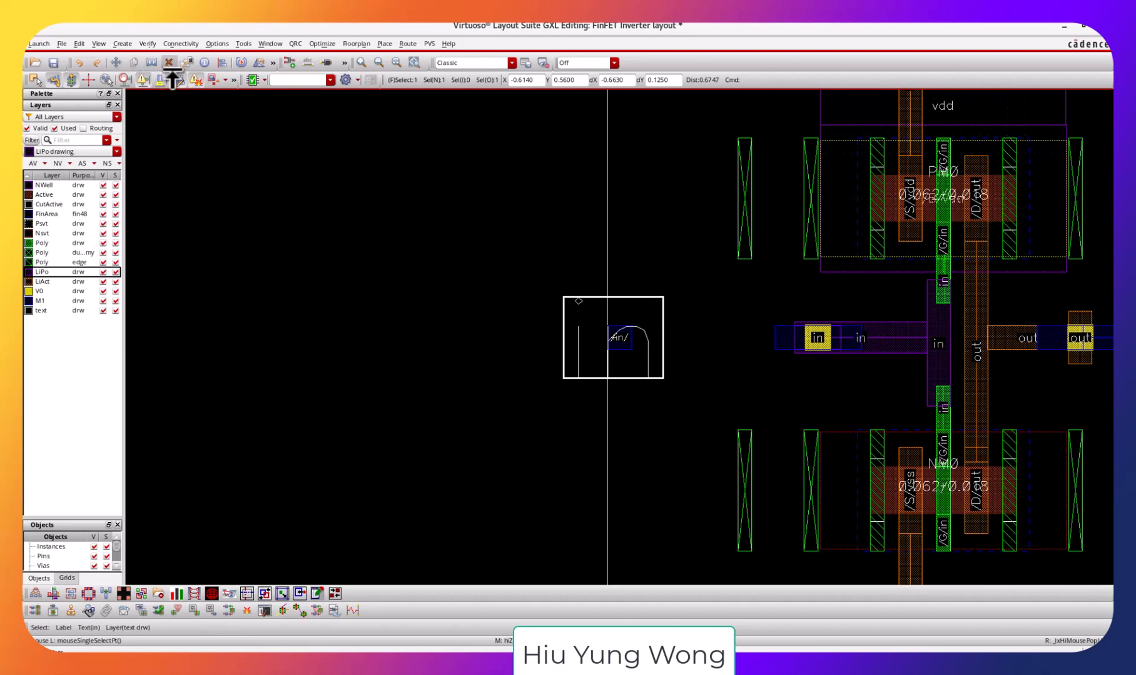
left_click(147, 42)
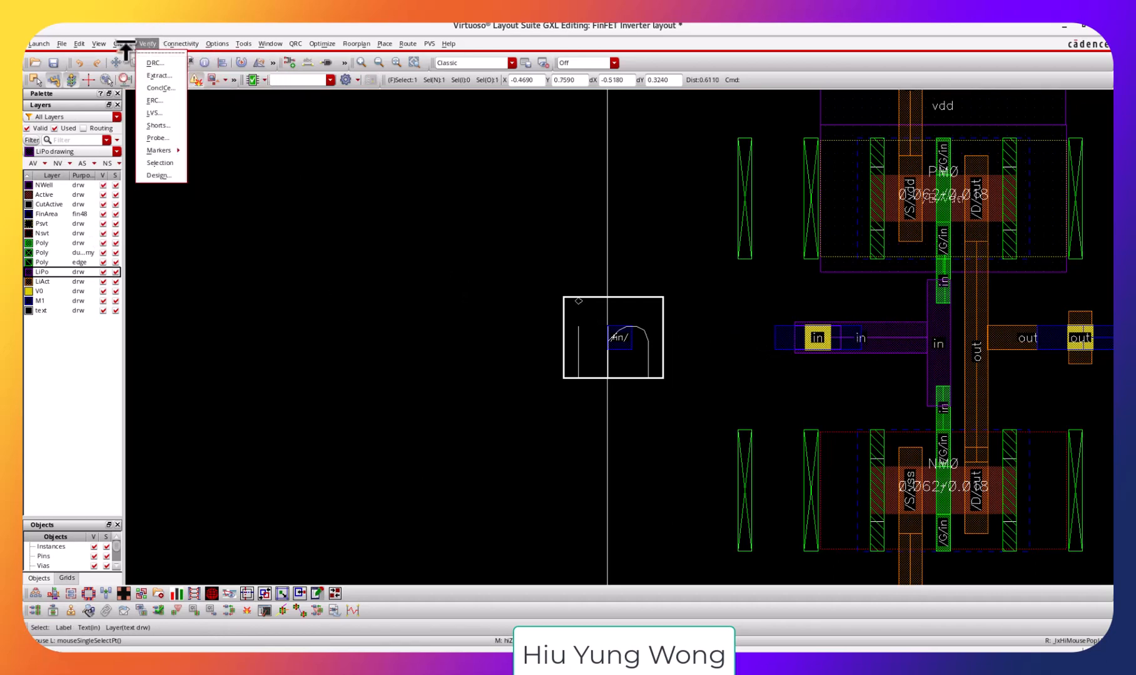
mouse_move(115, 43)
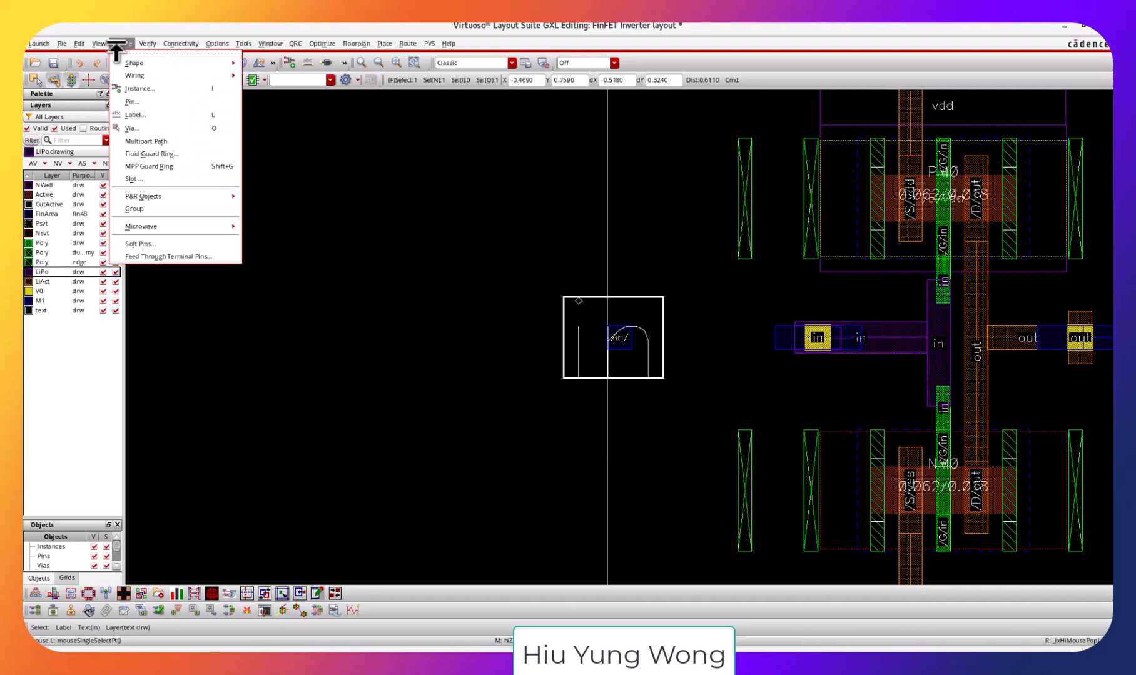
left_click(53, 301)
left_click(53, 301)
left_click(123, 43)
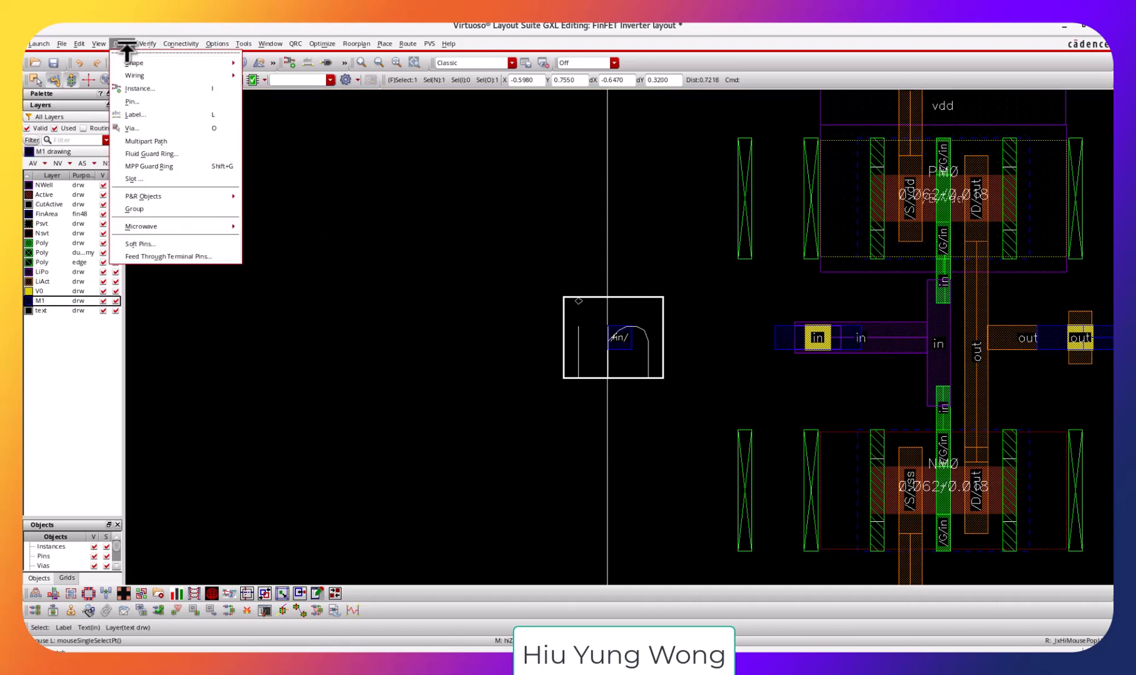
mouse_move(185, 76)
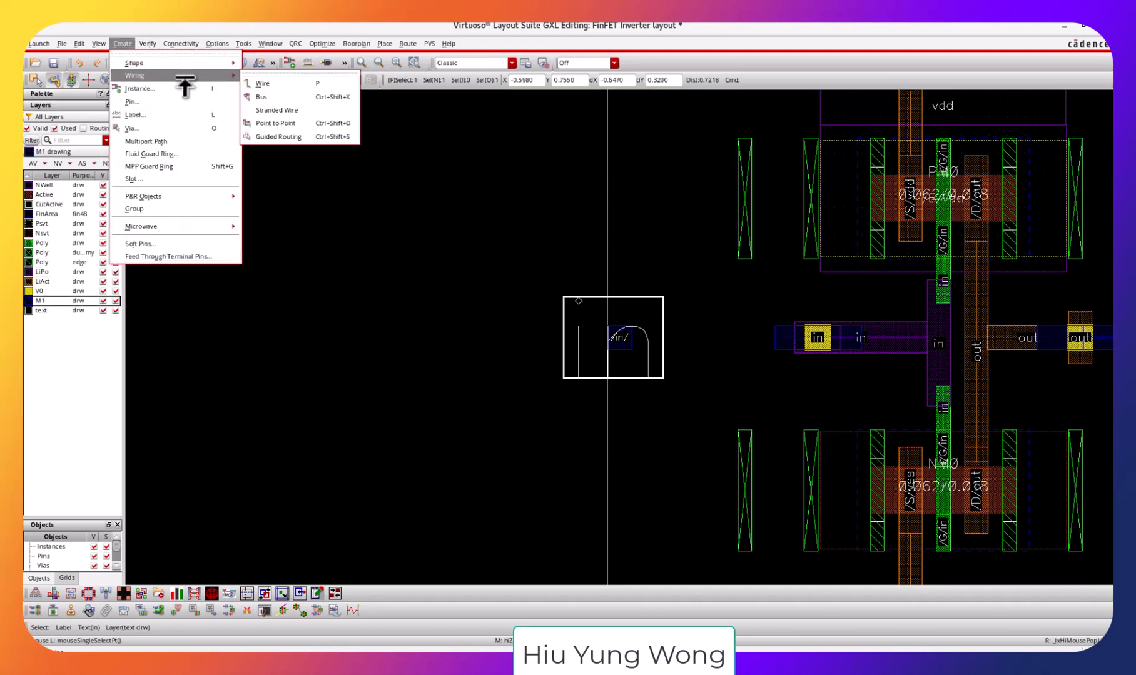
left_click(262, 83)
left_click(631, 340)
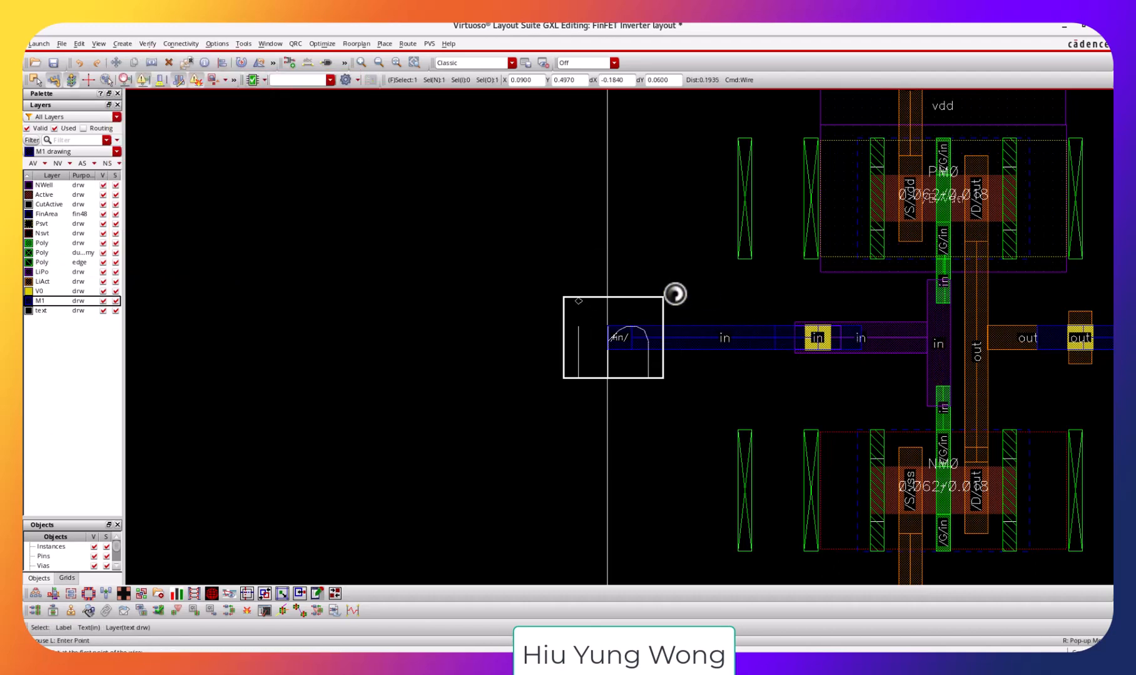
Save the inverter layout and rerun the PVS DRC check.
left_click(55, 62)
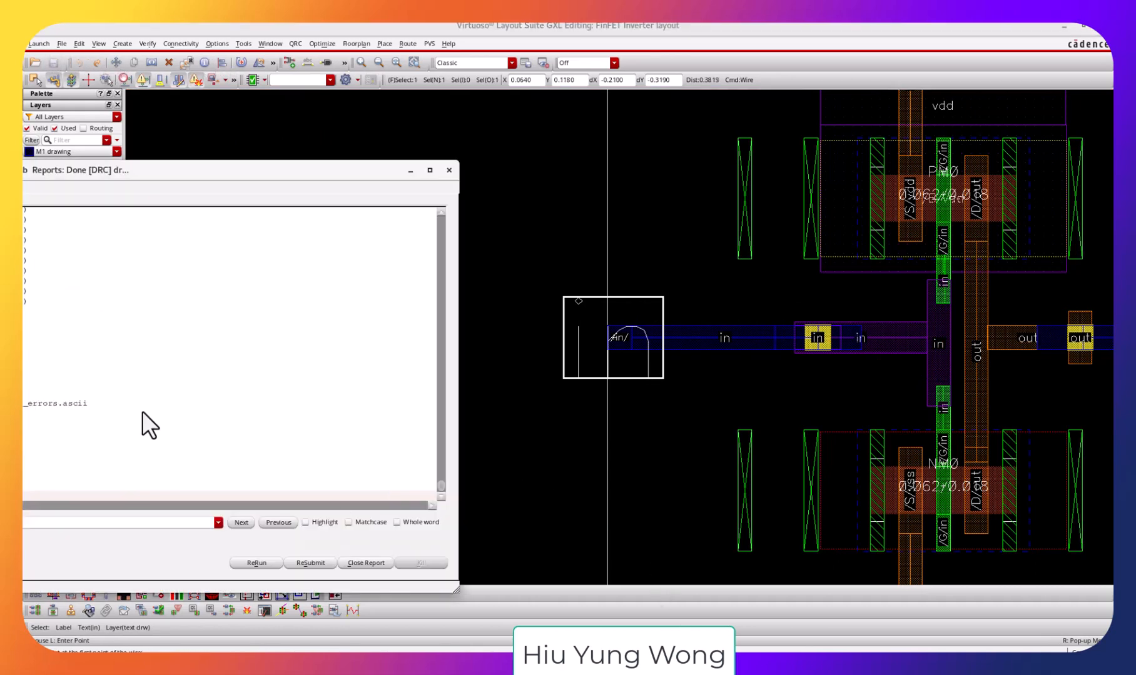
left_click(257, 563)
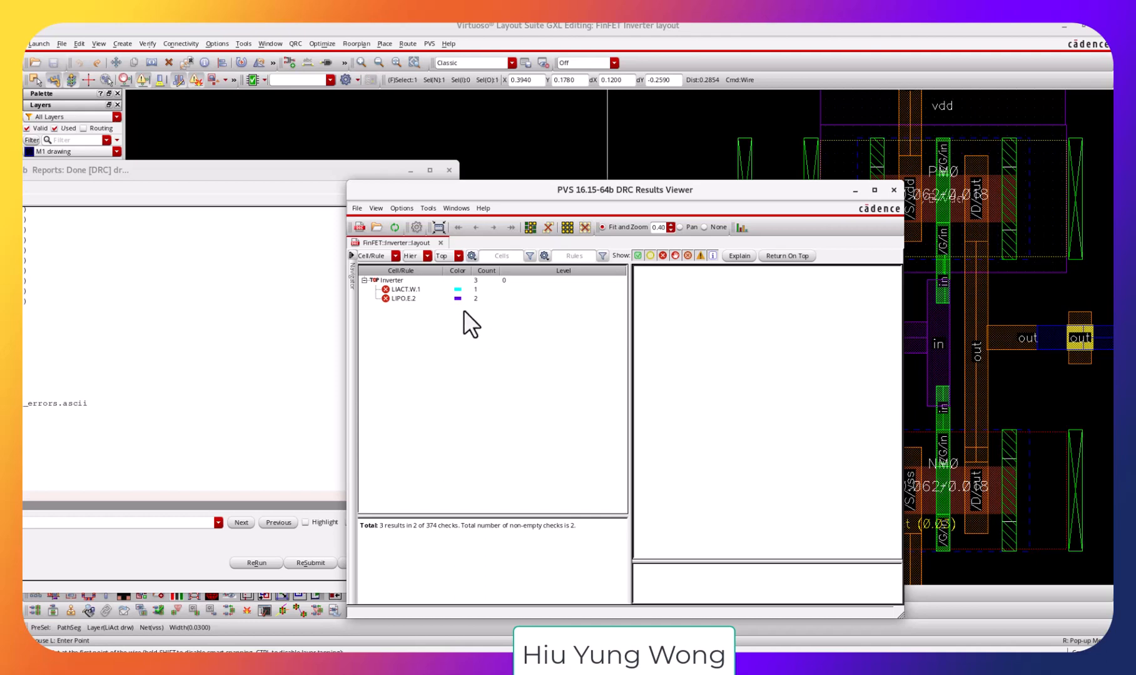
Locate the first LIPO.E.2 poly-to-LiPo extension violation in the layout and clear its highlight.
left_click(438, 299)
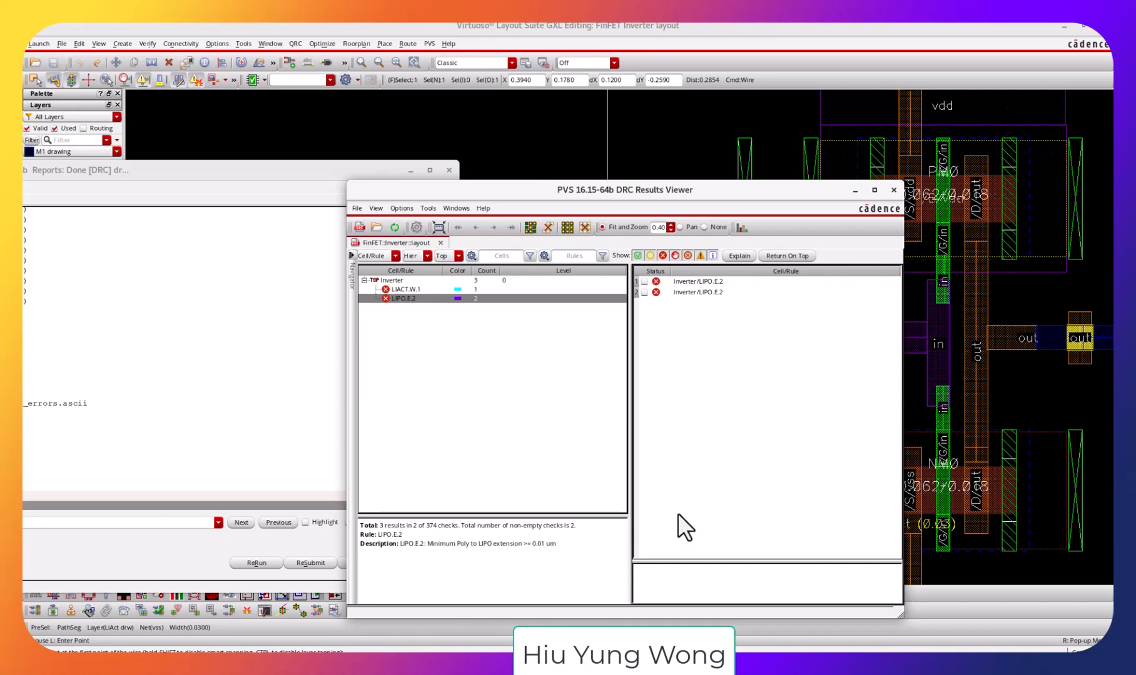
left_click(699, 283)
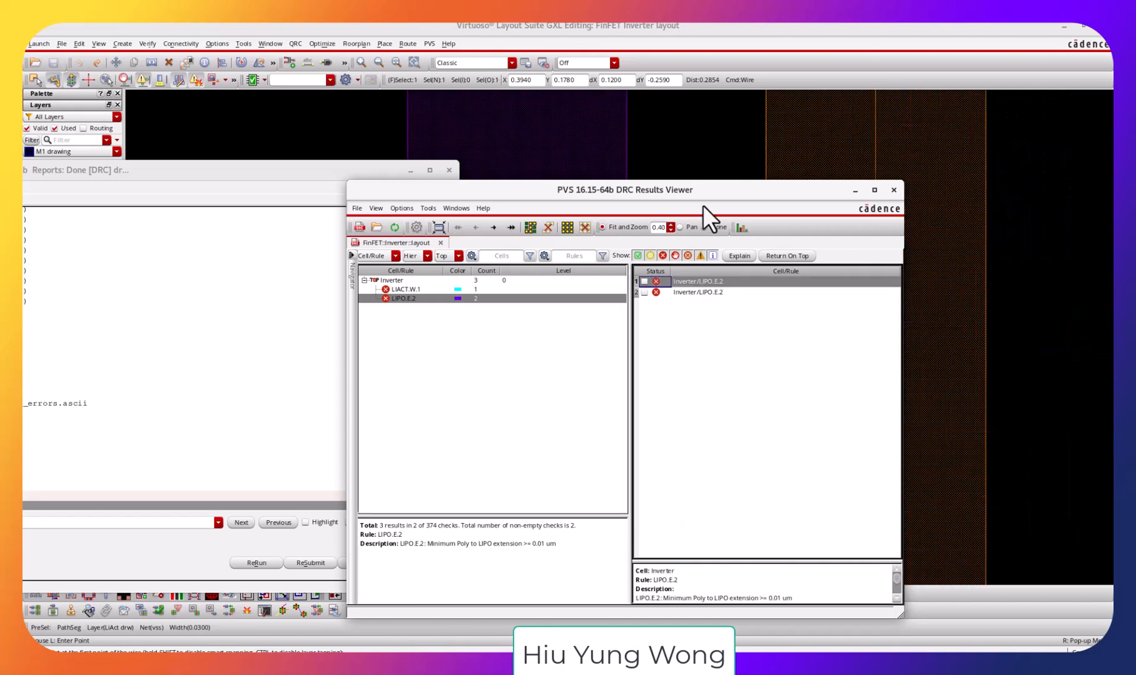
left_click_drag(703, 194, 792, 324)
left_click_drag(1018, 504, 1021, 513)
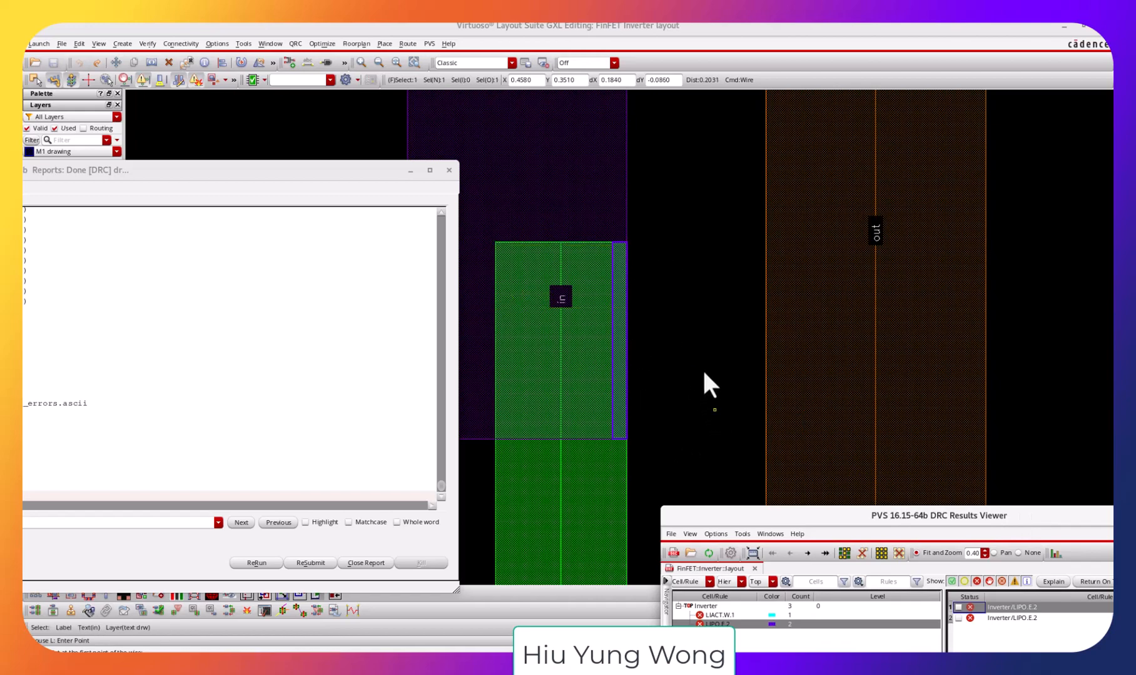
left_click(1074, 280)
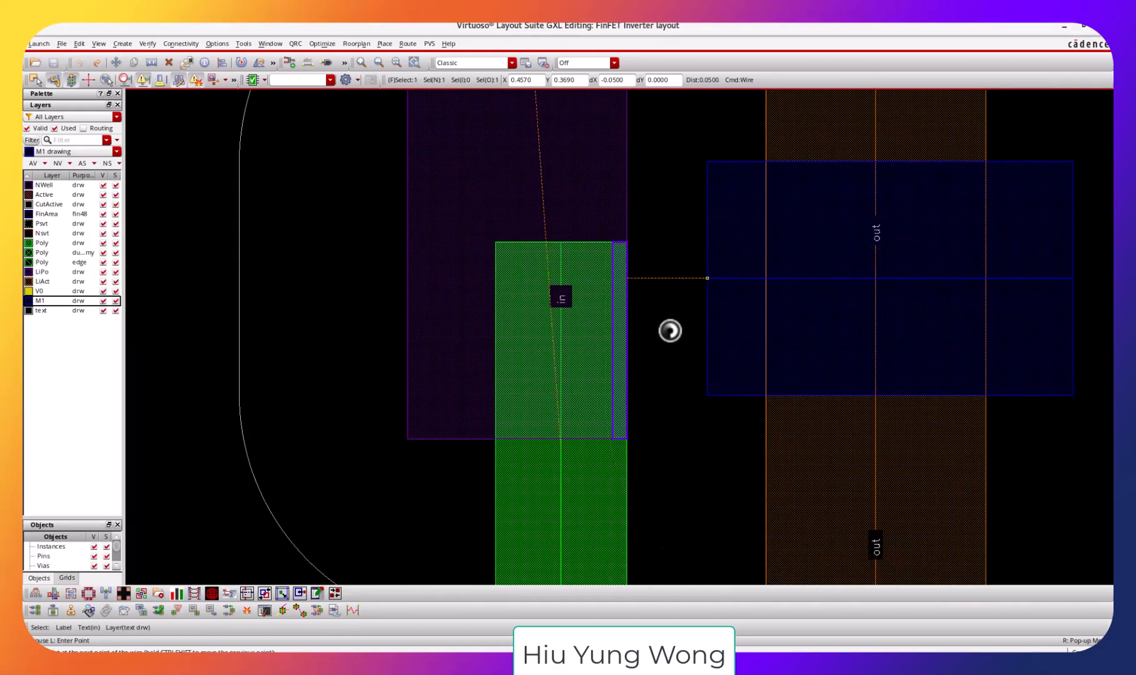
key("Escape")
left_click(852, 650)
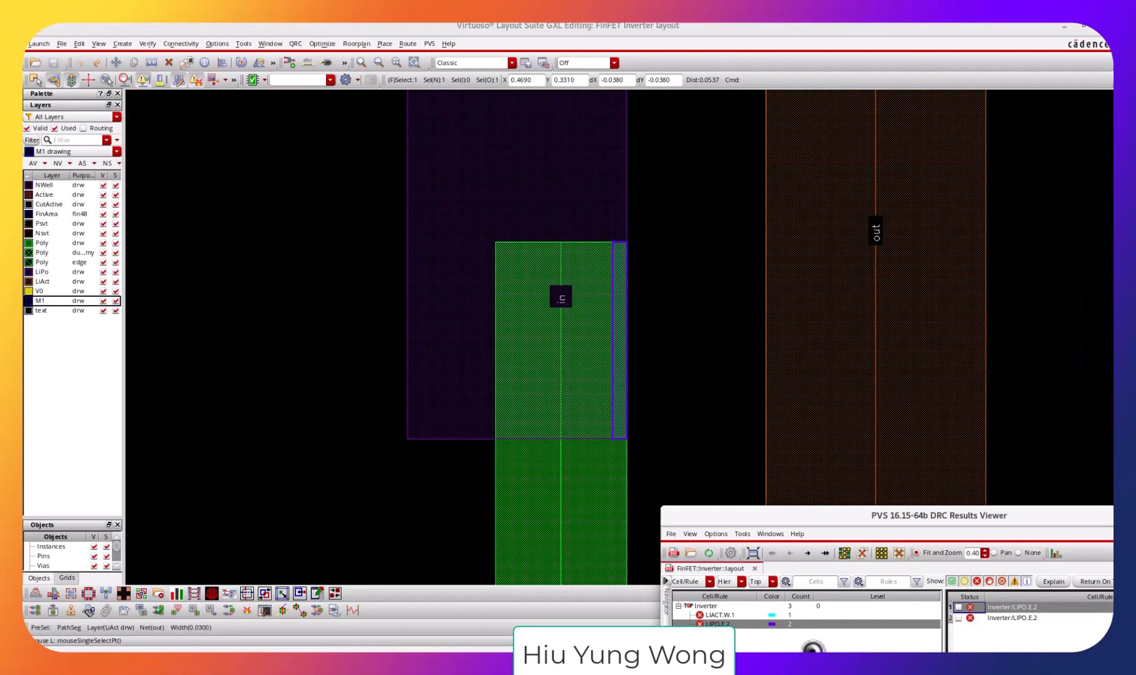
left_click(196, 376)
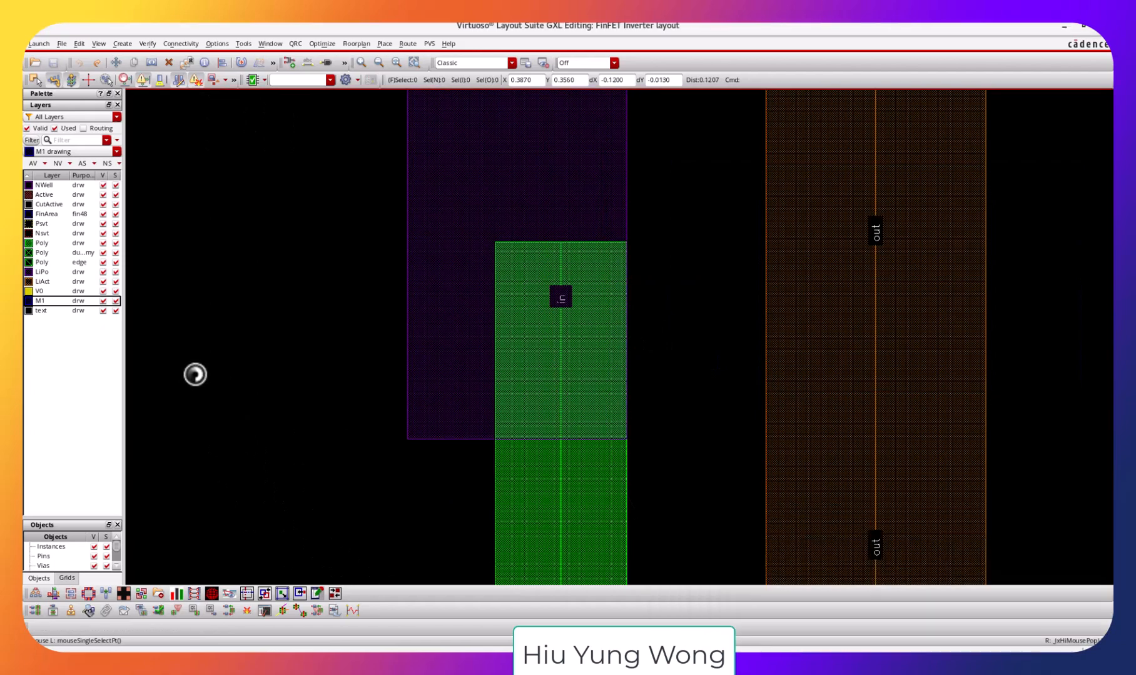
Move the vertical LiPo rectangle on the input net slightly right so it overlaps both poly gate ends on either side.
key("shift+z")
key("shift+z")
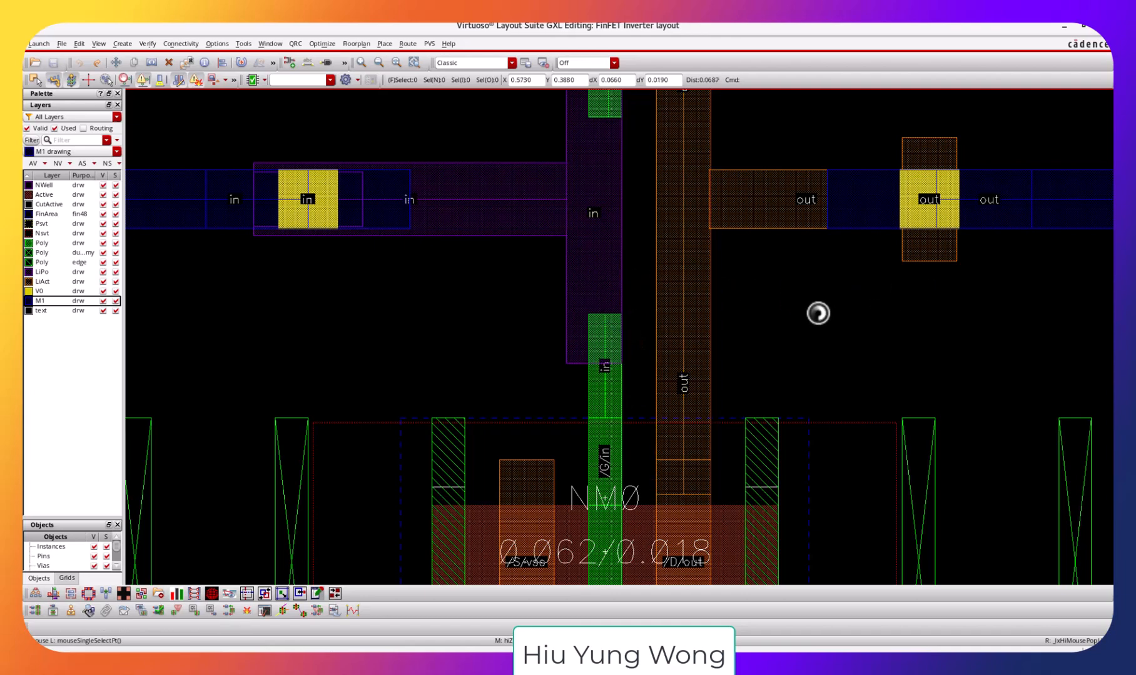
middle_click_drag(817, 276, 828, 425)
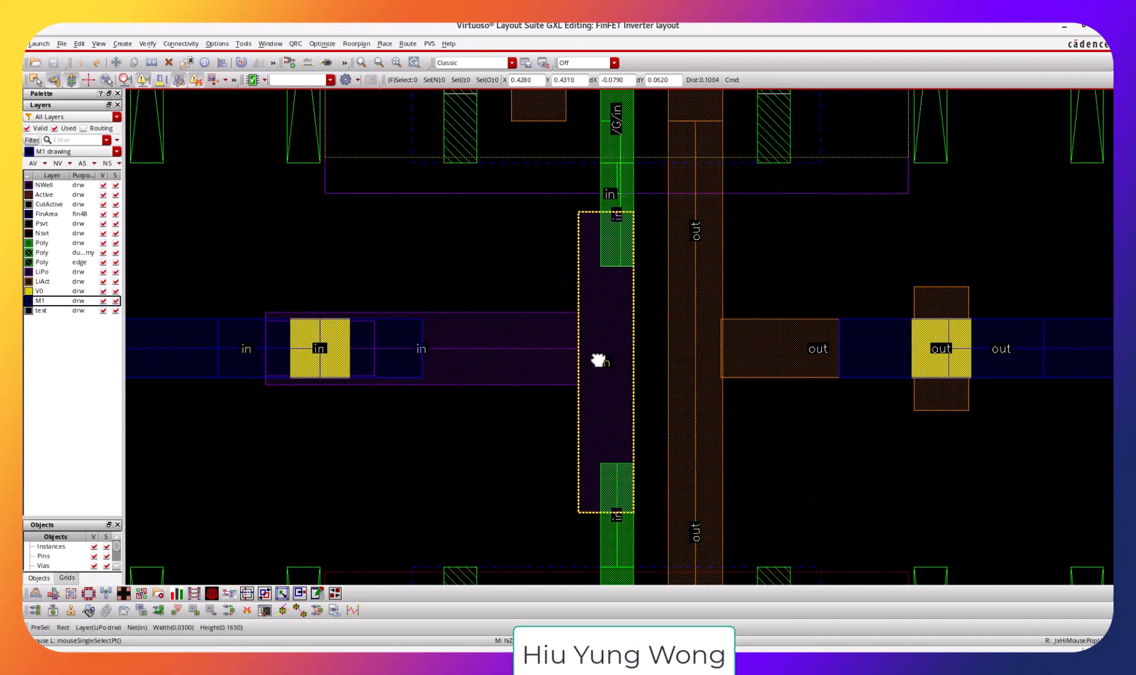
key("m")
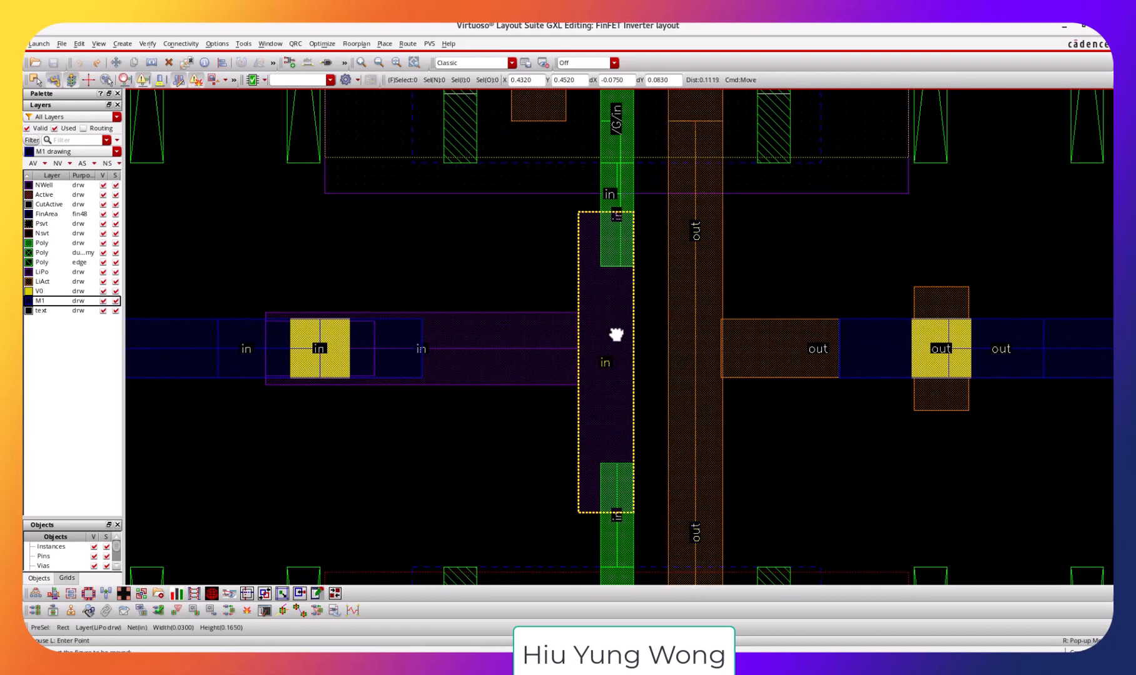
left_click(617, 336)
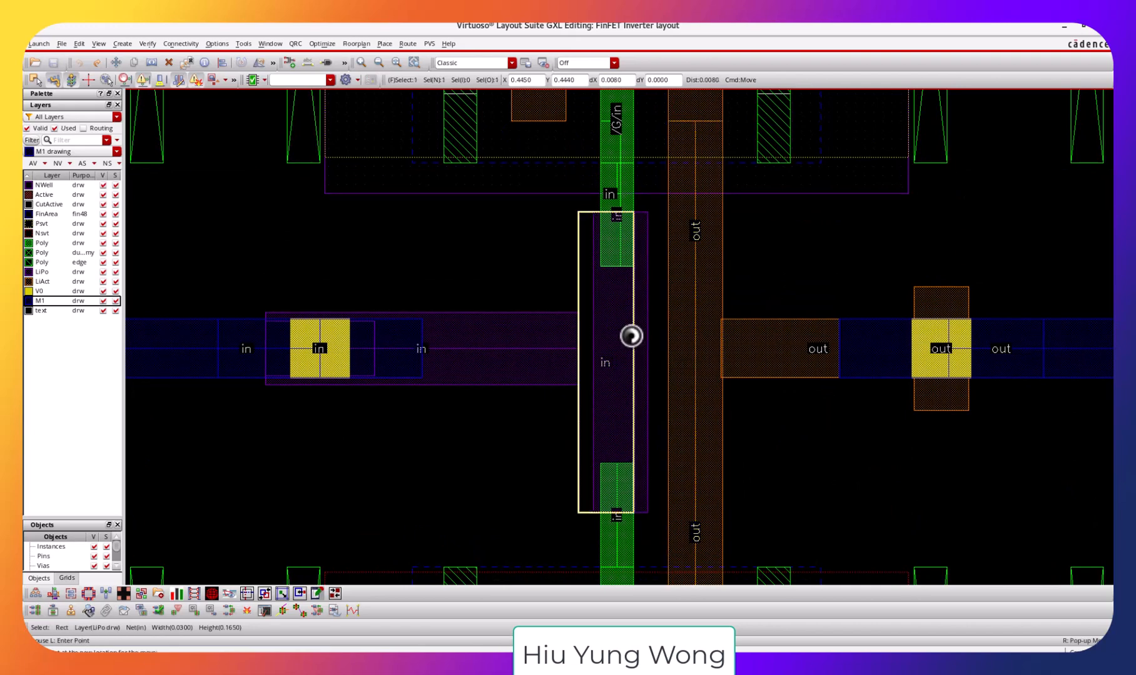
left_click(625, 337)
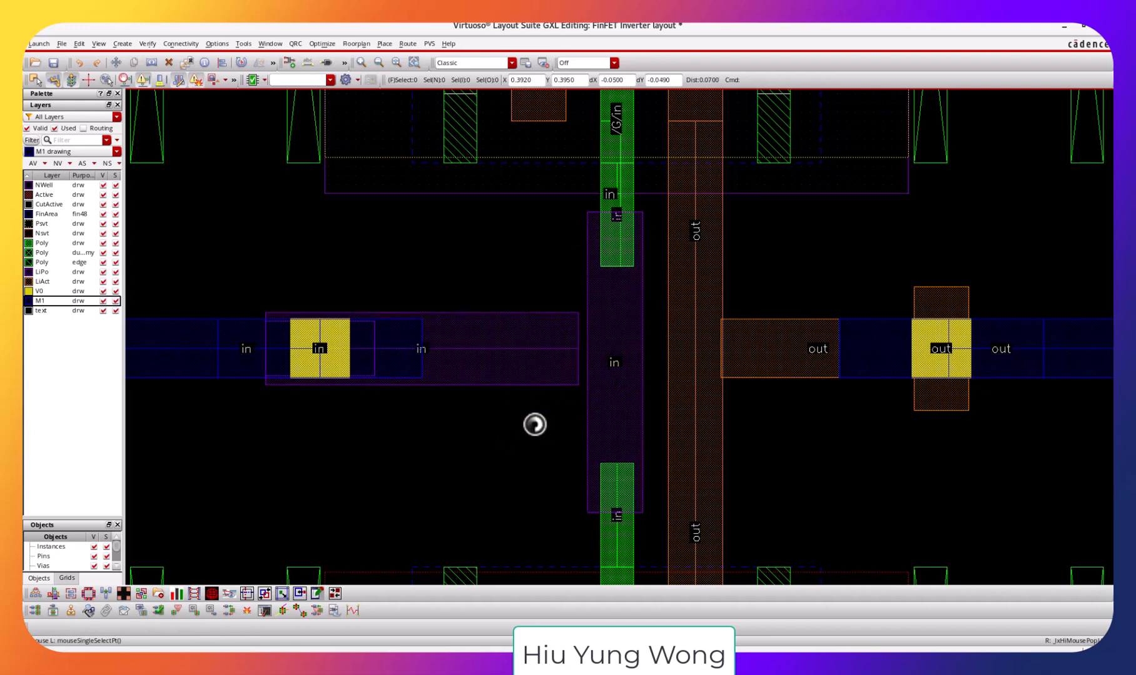
Stretch the right end of the horizontal LiPo input segment by 0.005 to meet the vertical LiPo rectangle.
key("s")
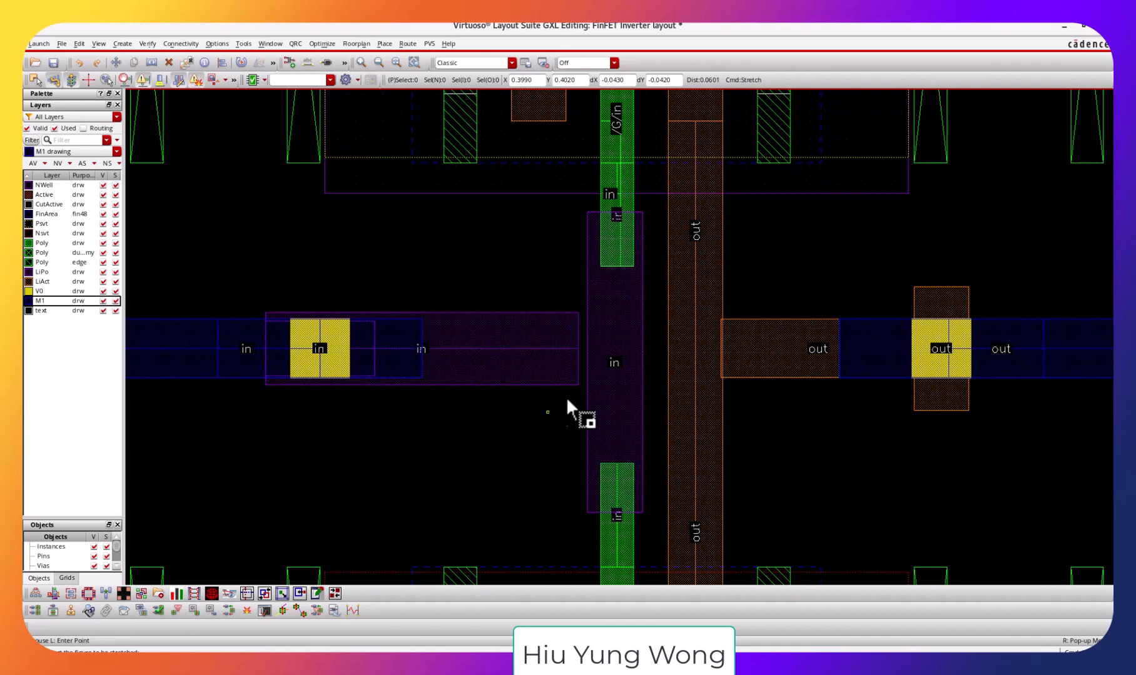
left_click(575, 346)
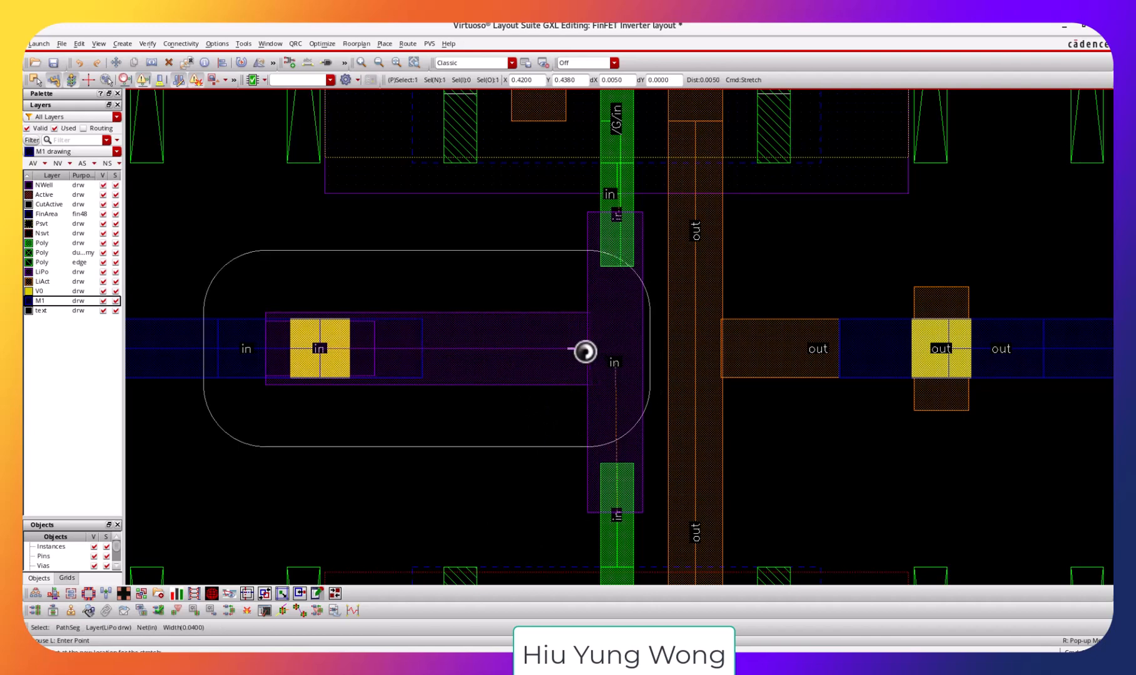
left_click(586, 351)
key("Escape")
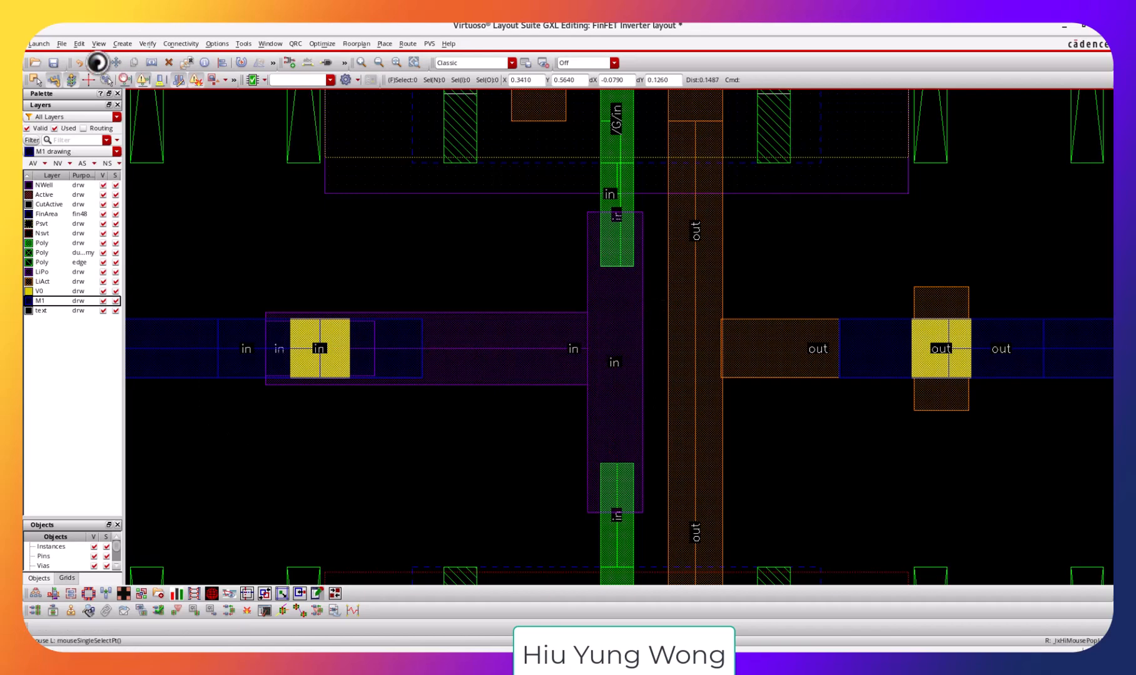
Save the corrected layout, rerun the PVS DRC check and bring the results viewer into full view.
left_click(56, 62)
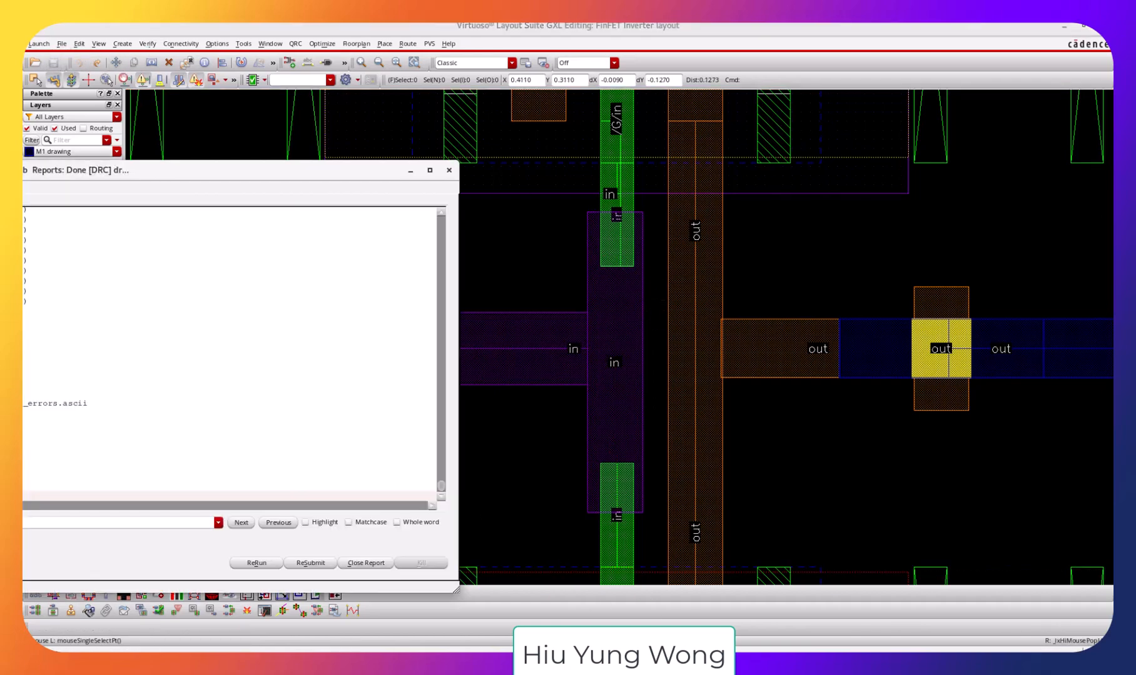
left_click(257, 565)
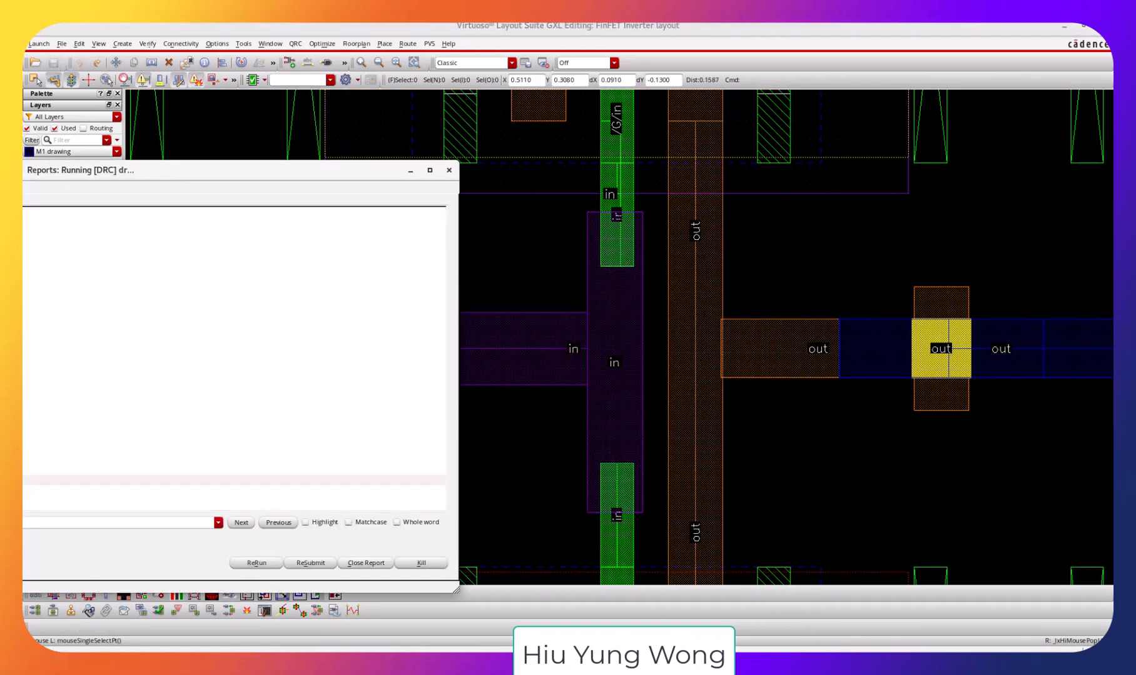
left_click_drag(844, 512, 695, 201)
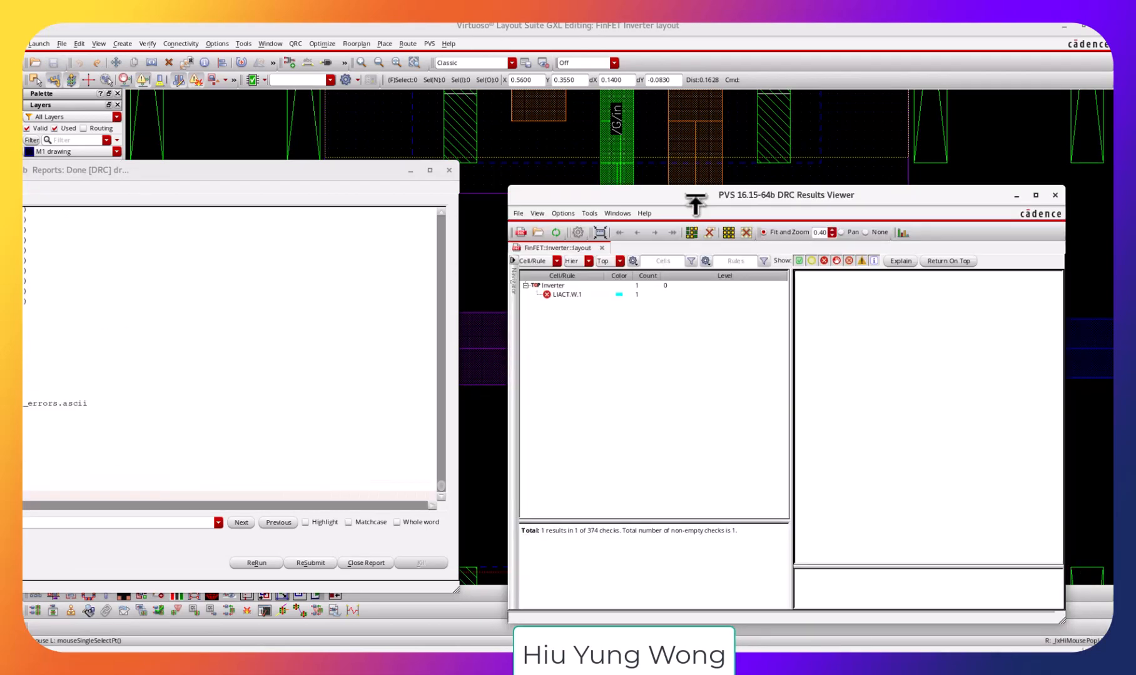
Locate the LIACT.W.1 violation in the layout and compare the highlighted output connection with the allowed width values.
left_click(570, 295)
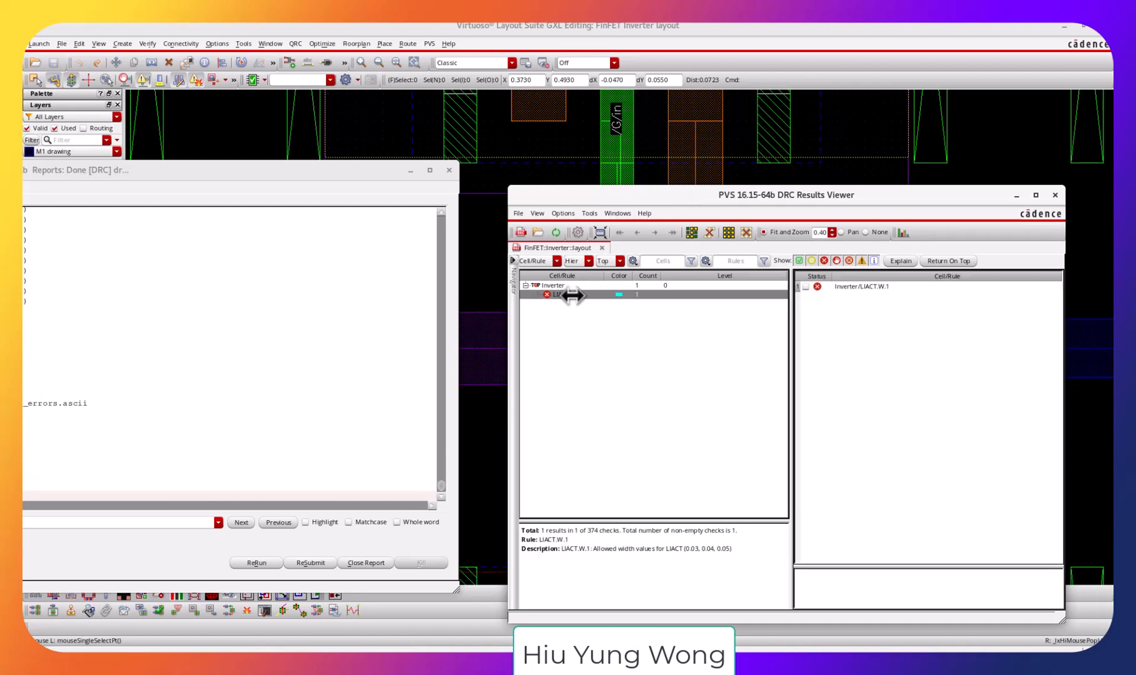
left_click(865, 287)
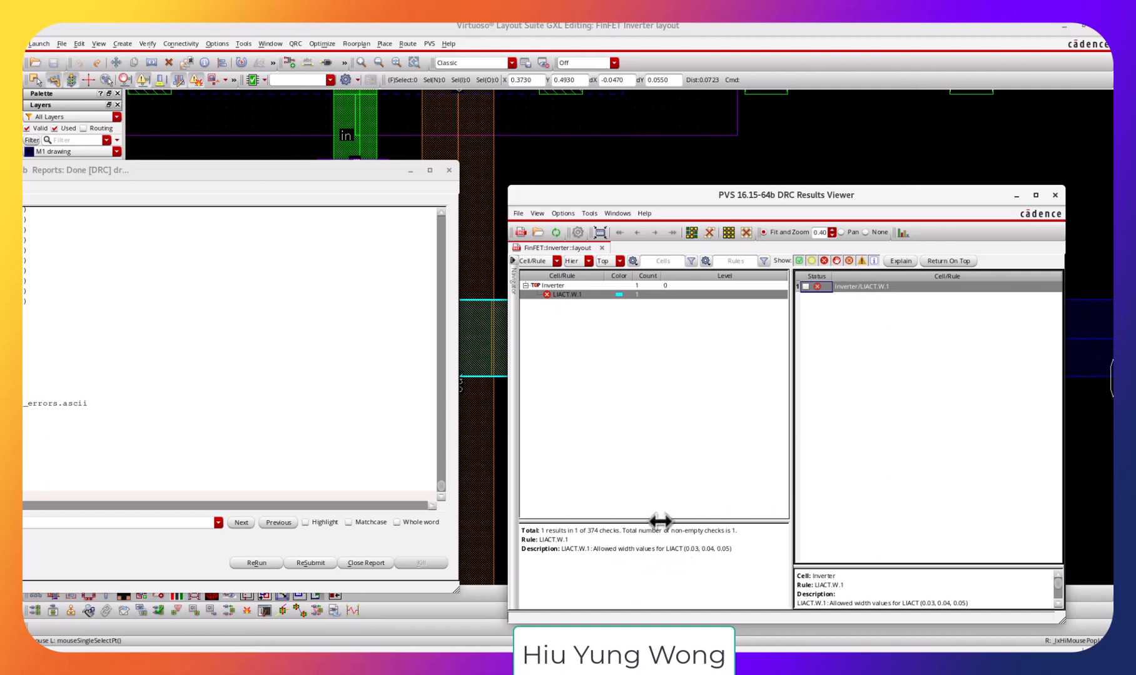
left_click(307, 149)
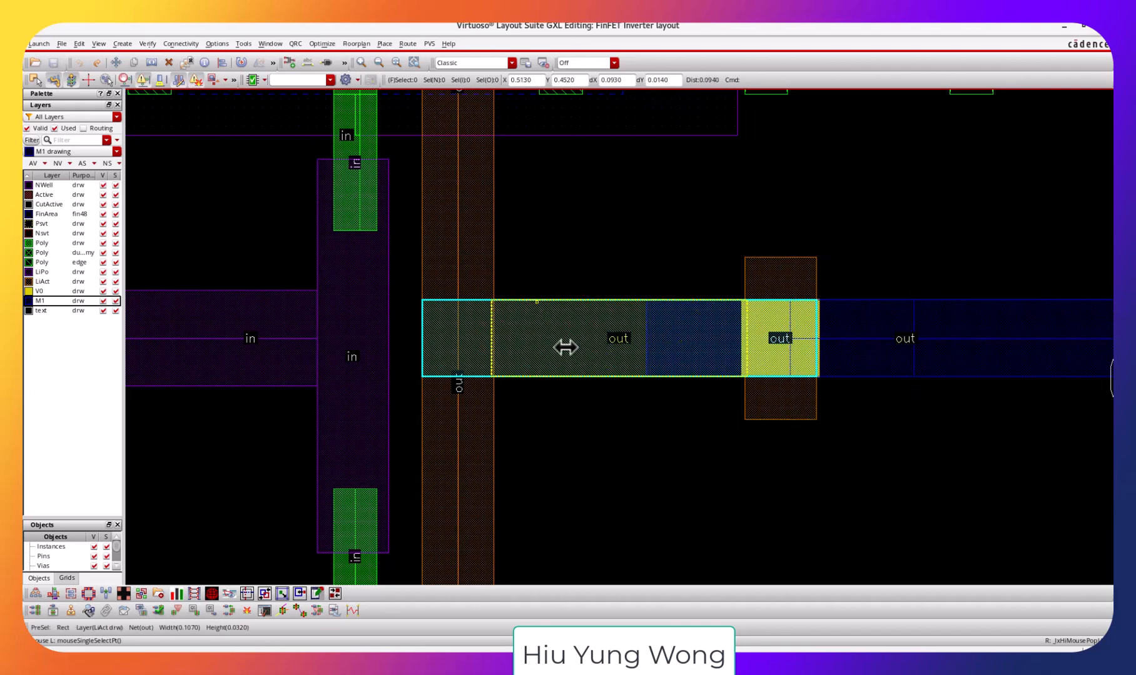
key("alt+Tab")
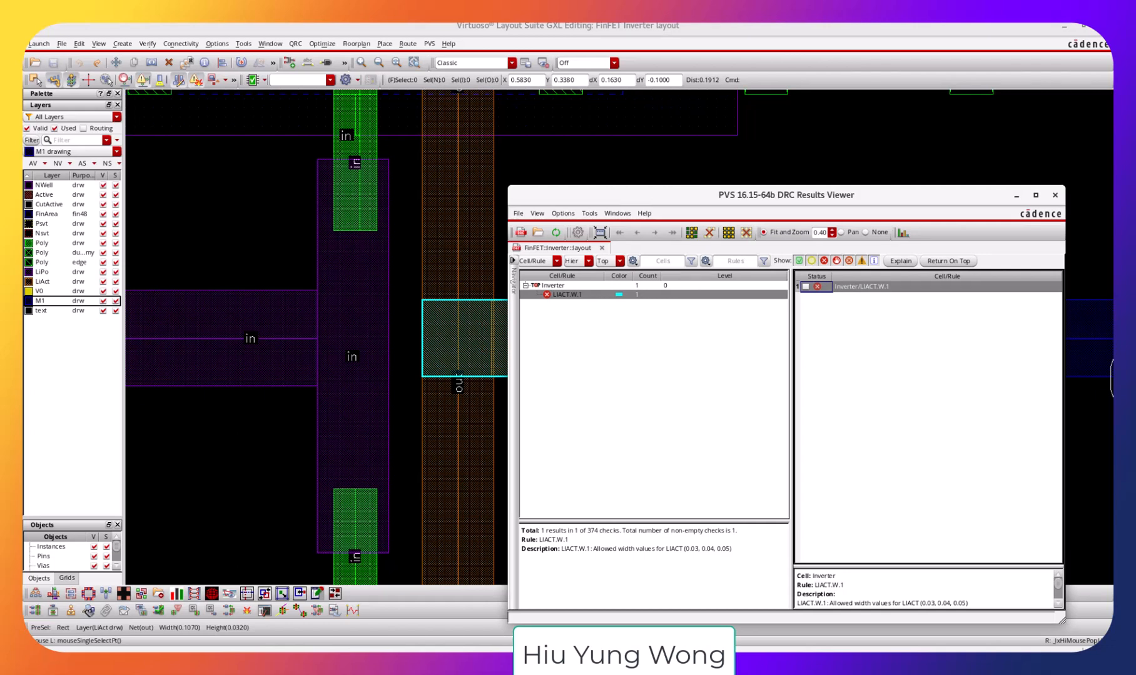
key("alt+Tab")
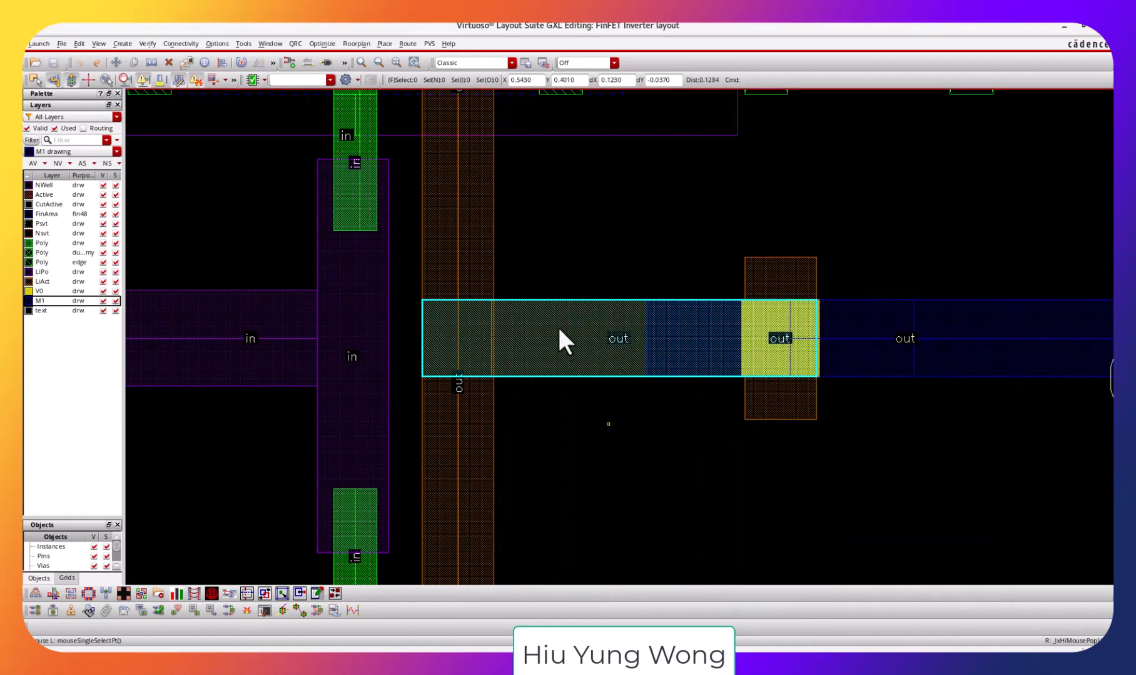
Measure with rulers the height of the horizontal LiAct output strip and of the LiAct area around the output via.
key("k")
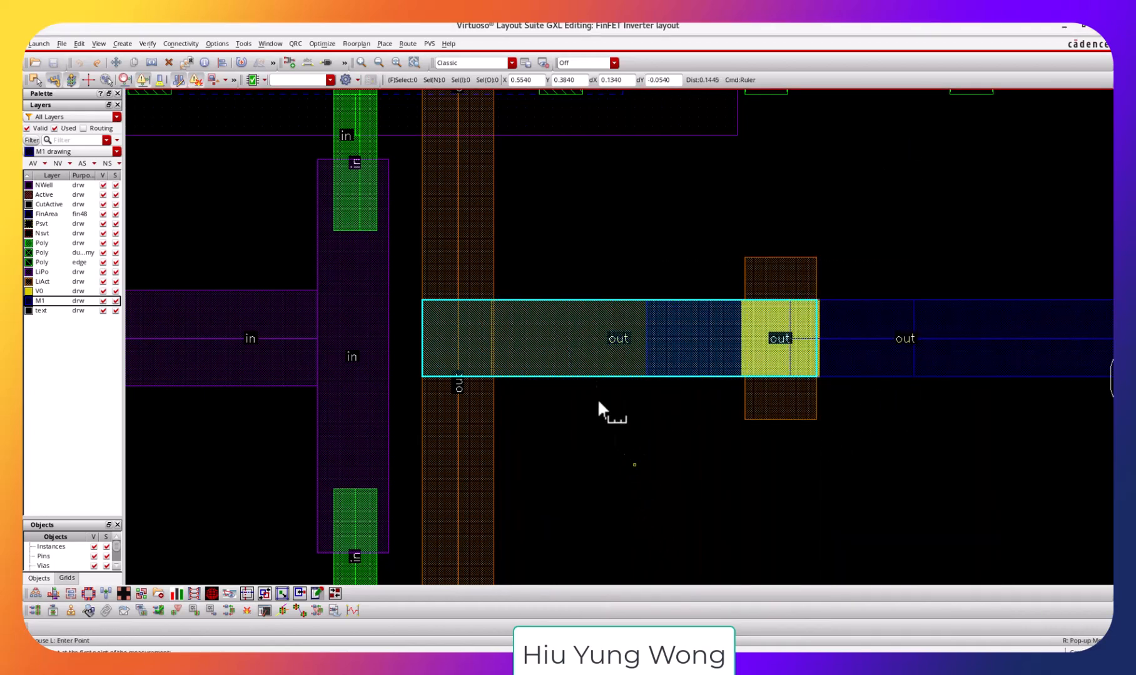
left_click(610, 298)
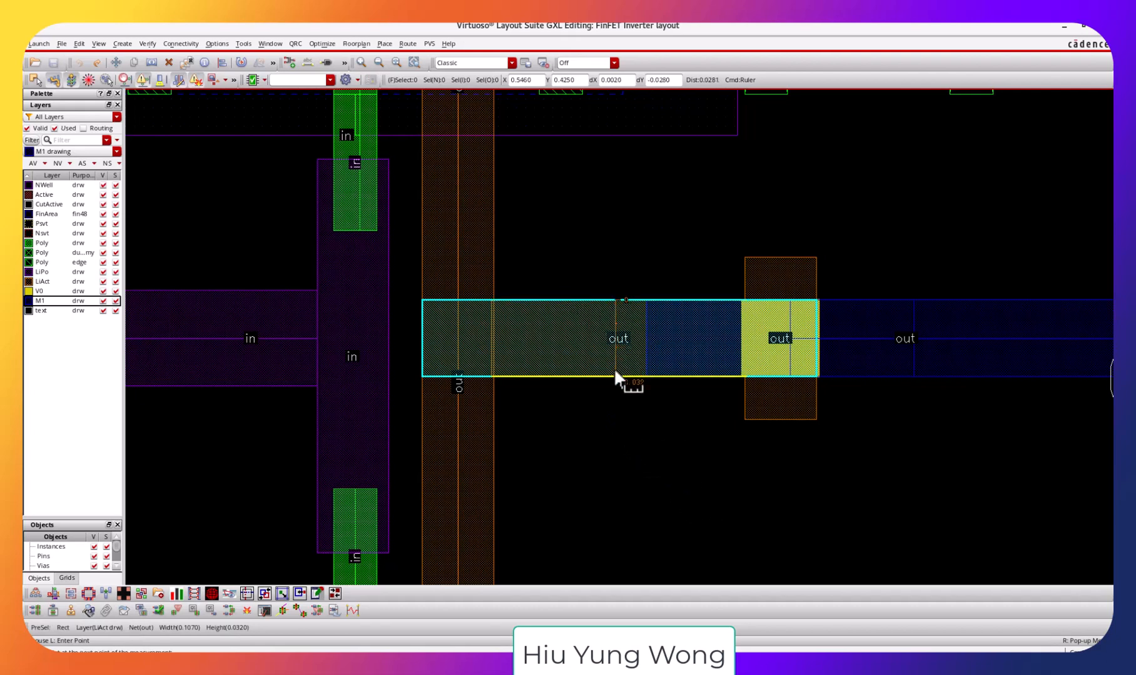
left_click(616, 375)
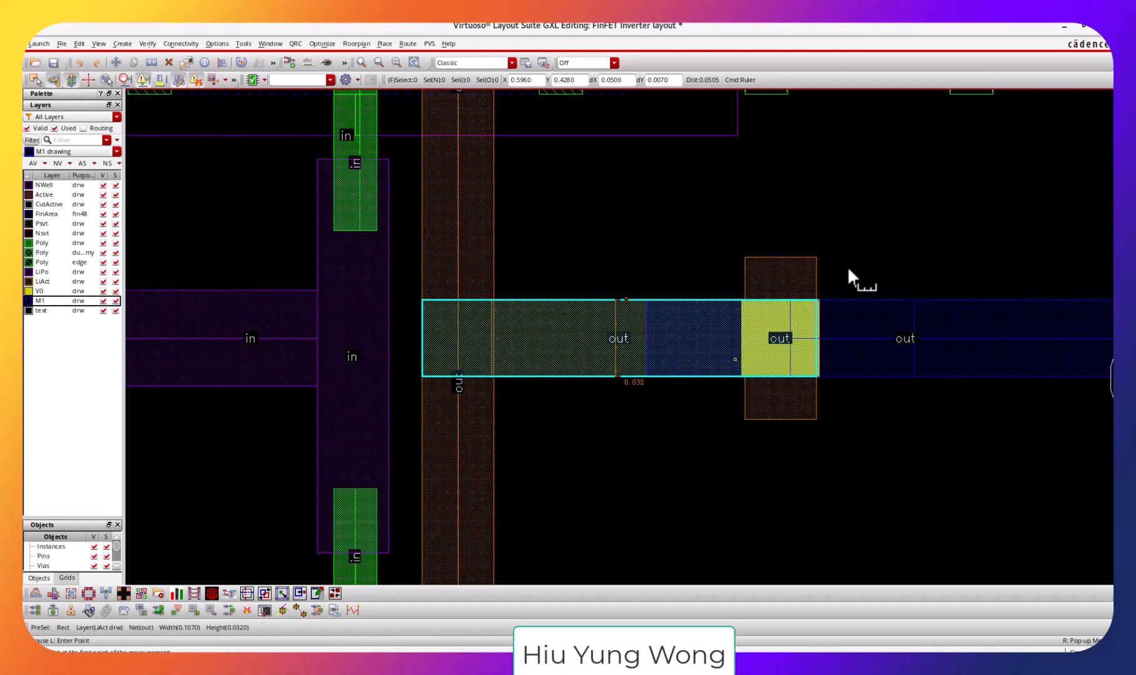
left_click(788, 258)
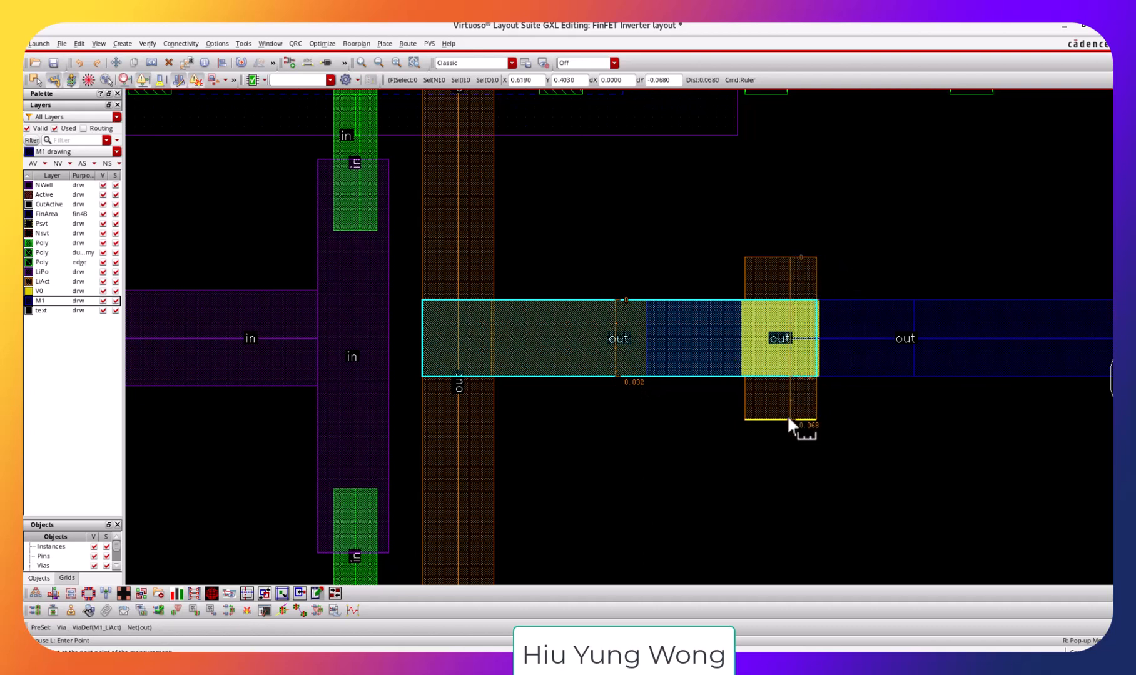
left_click(787, 419)
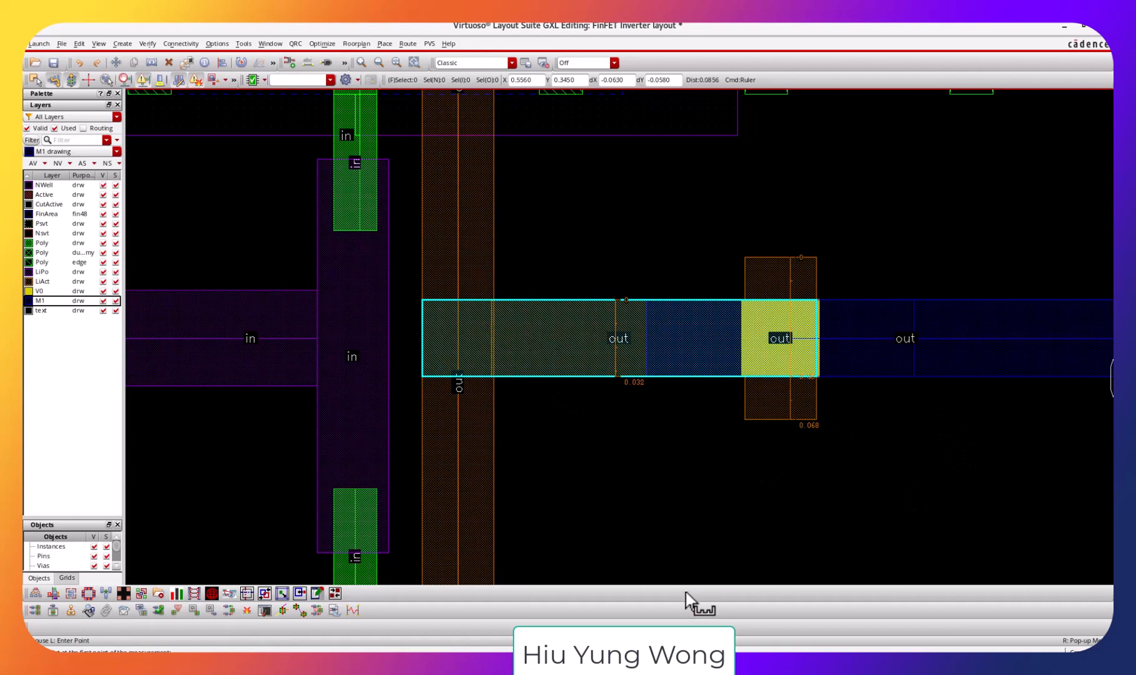
Recheck the LIACT.W.1 rule description and isolate the LiAct drawing layer by hiding all other layers.
left_click(849, 654)
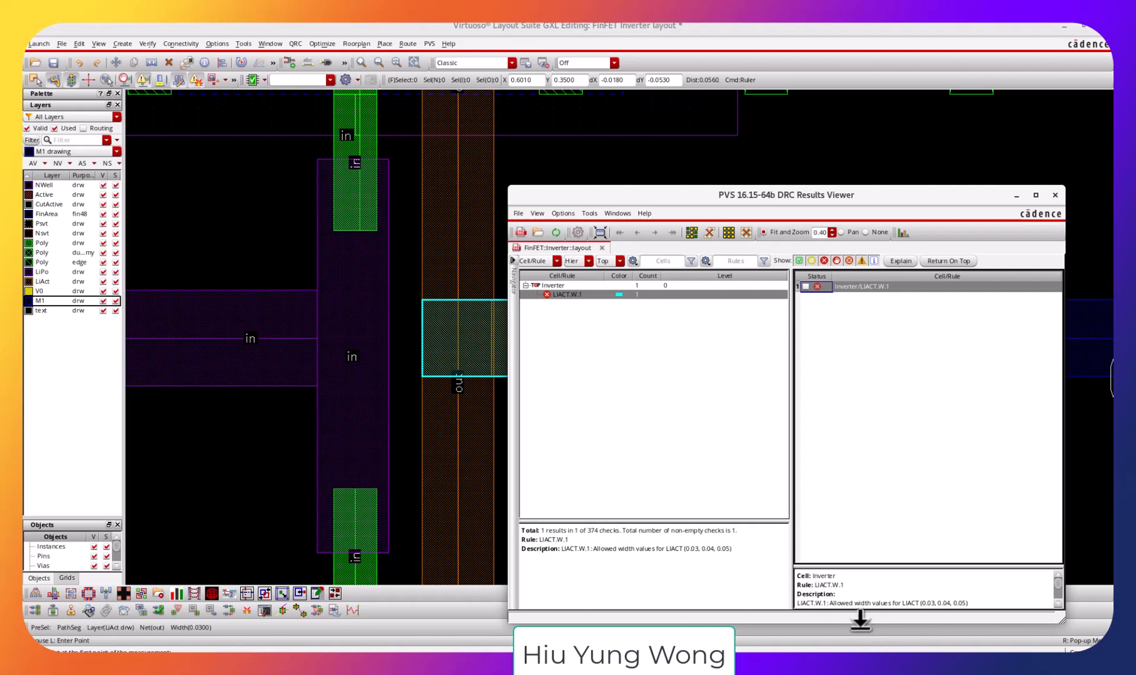
left_click(102, 175)
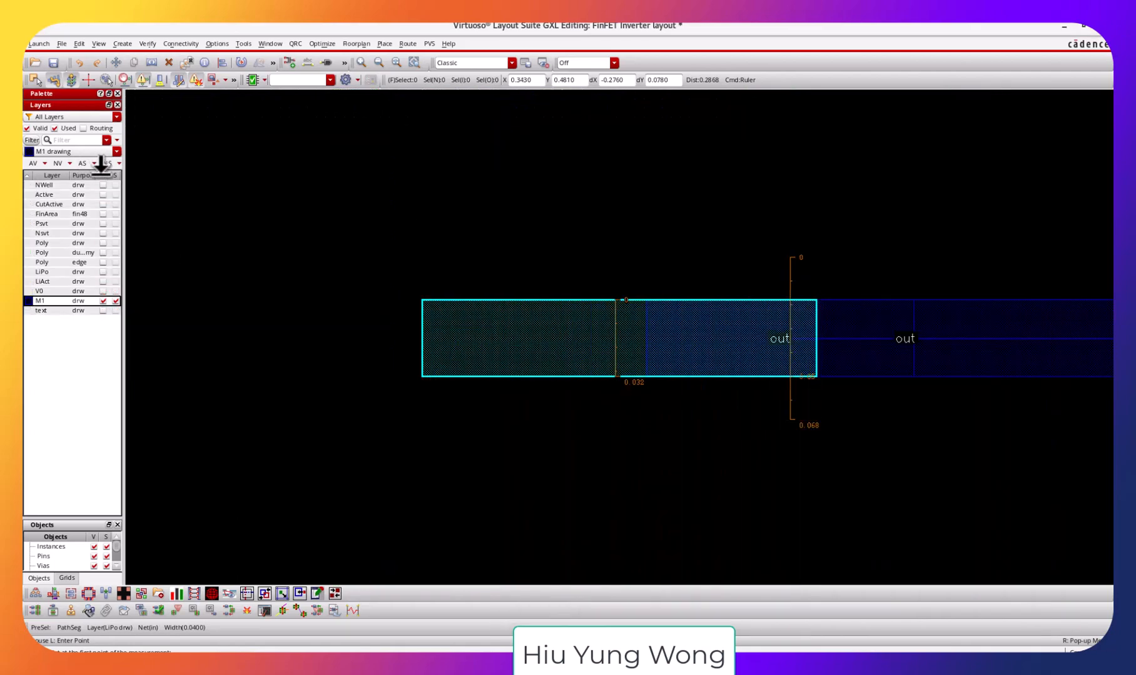
left_click(103, 281)
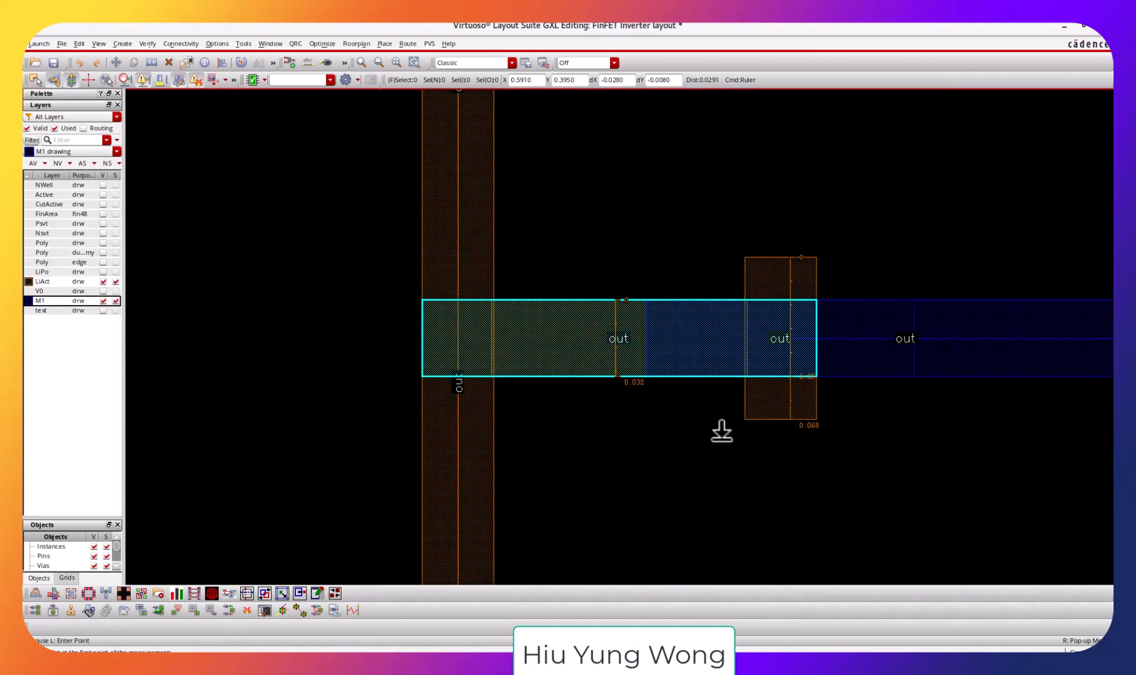
left_click(104, 301)
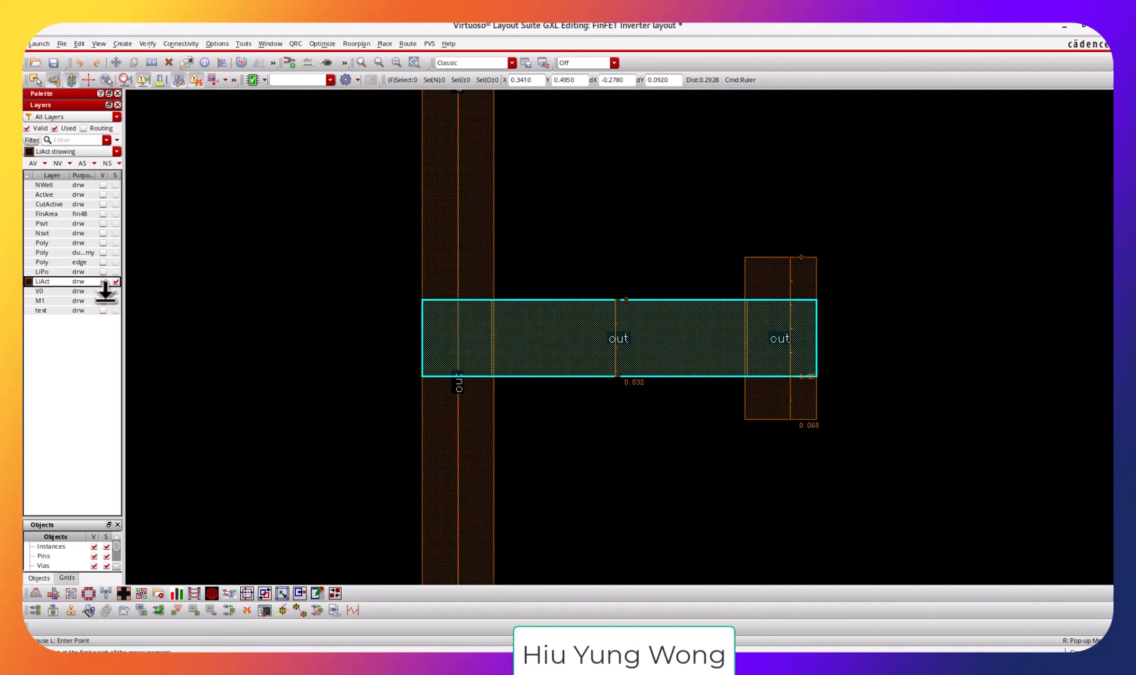
Place 0.004 µm rulers outward from the lower and upper edges of the horizontal LiAct out strap.
left_click(564, 449)
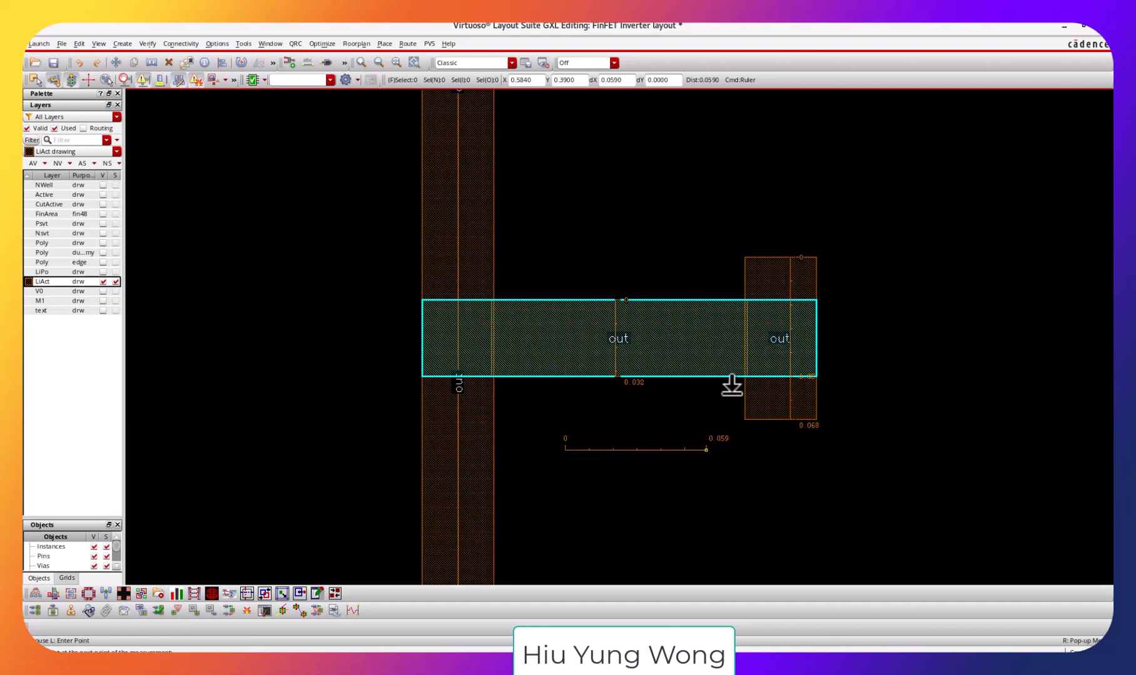
key("Escape")
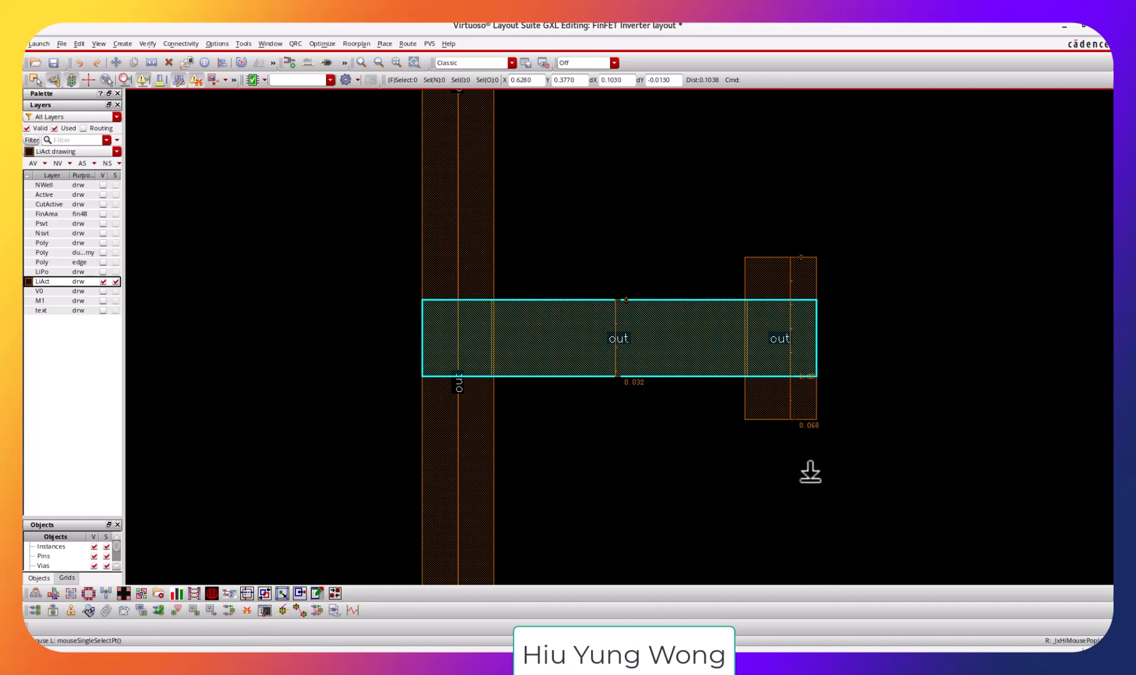
key("k")
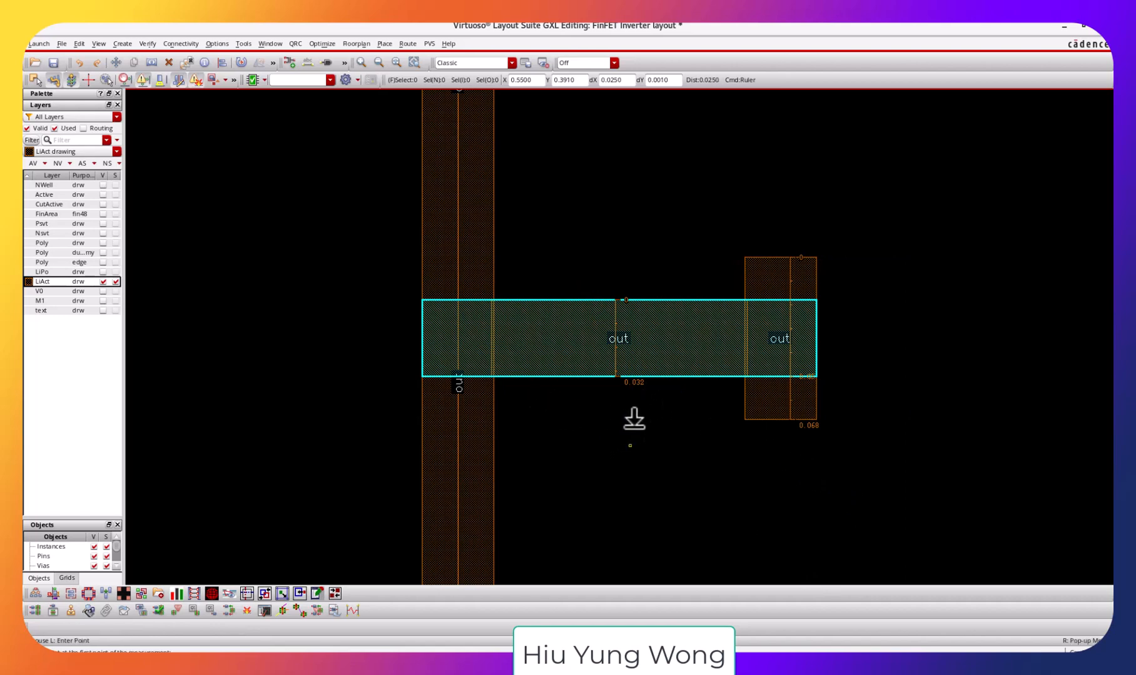
left_click(612, 376)
left_click(612, 377)
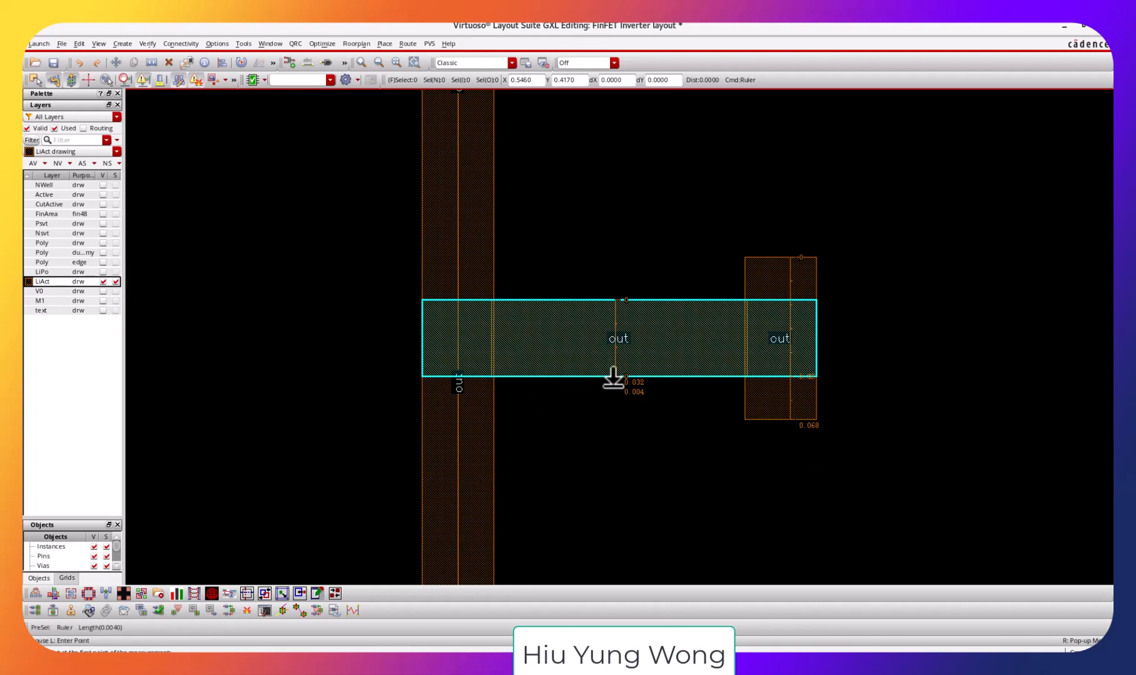
left_click(613, 377)
left_click(613, 301)
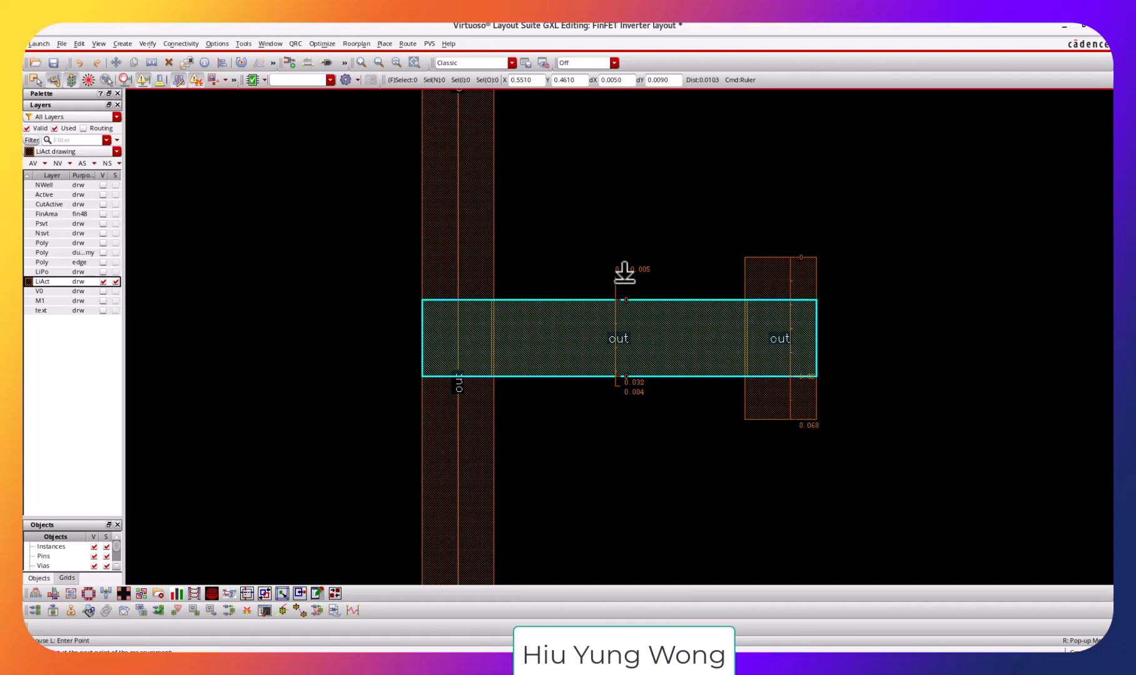
left_click(626, 285)
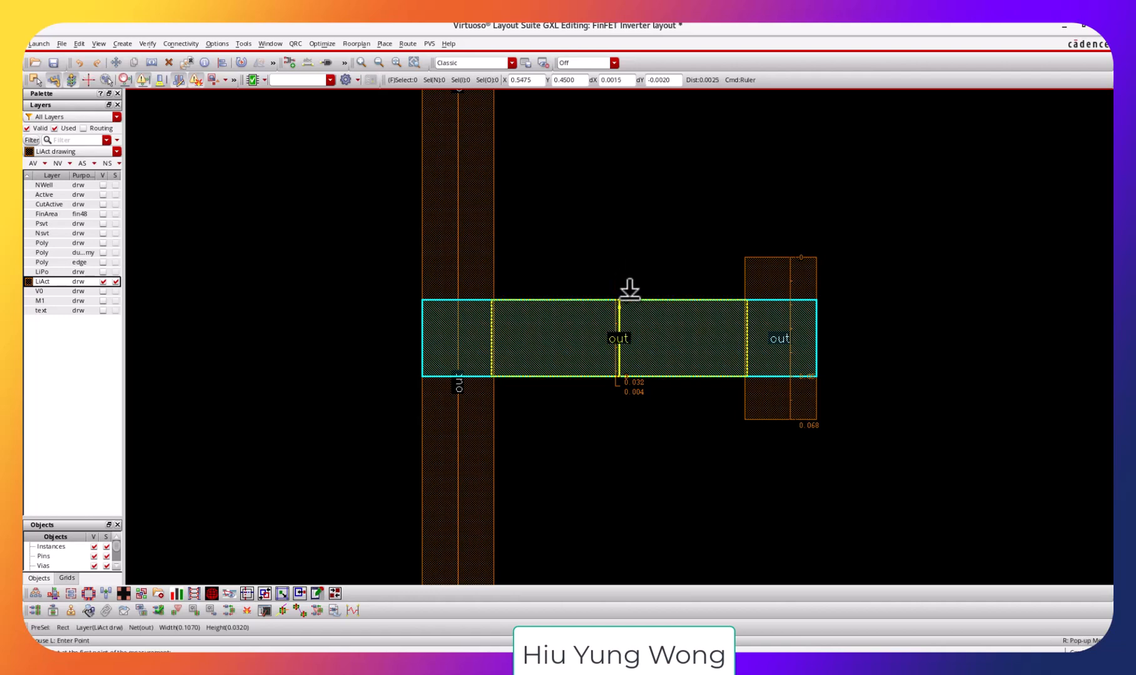
left_click(629, 292)
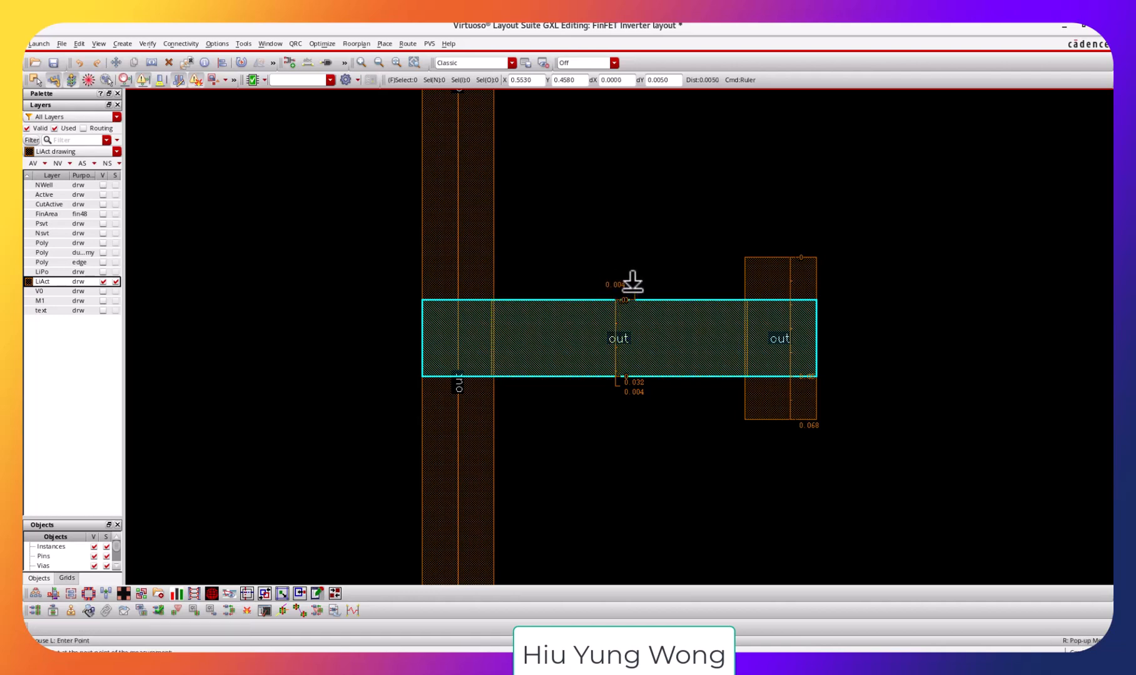
left_click(632, 283)
key("Escape")
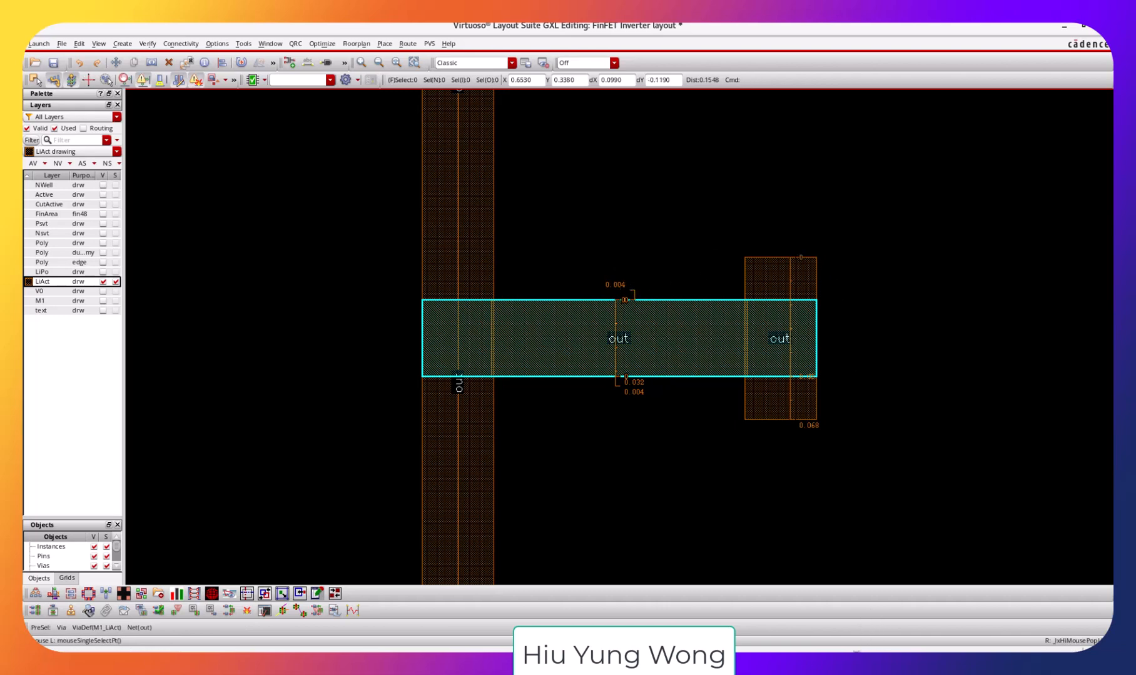
Clear the LIACT.W.1 error highlight using the DRC Results Viewer, return to the layout and deselect everything.
key("alt+Tab")
left_click(699, 388)
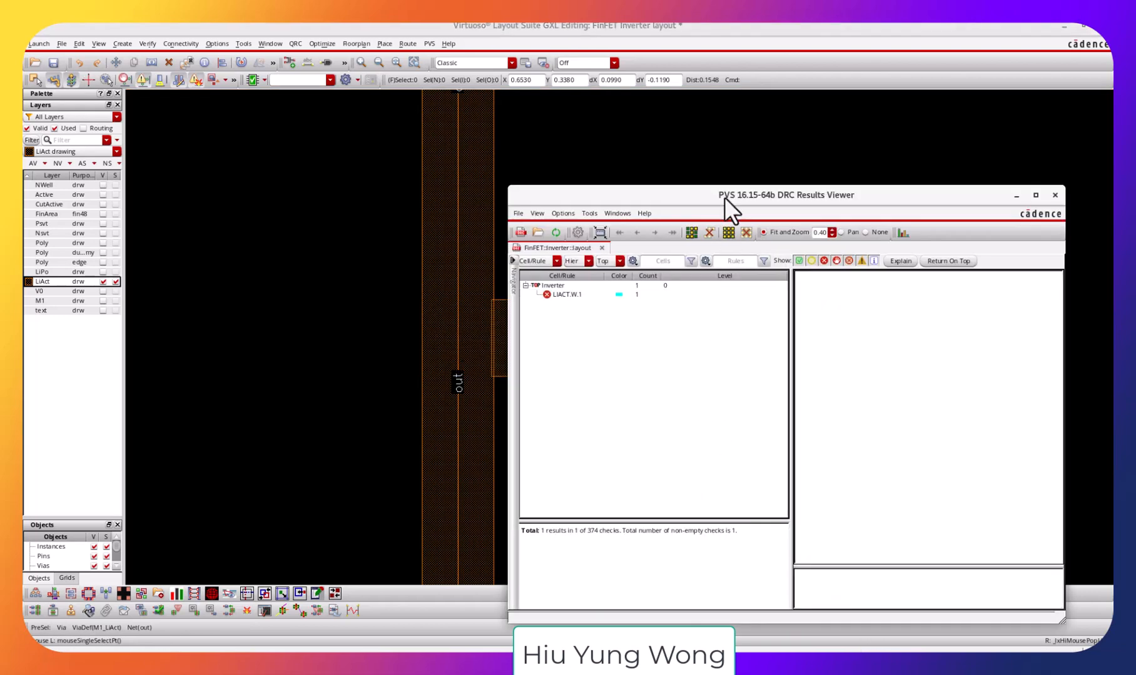
left_click(733, 124)
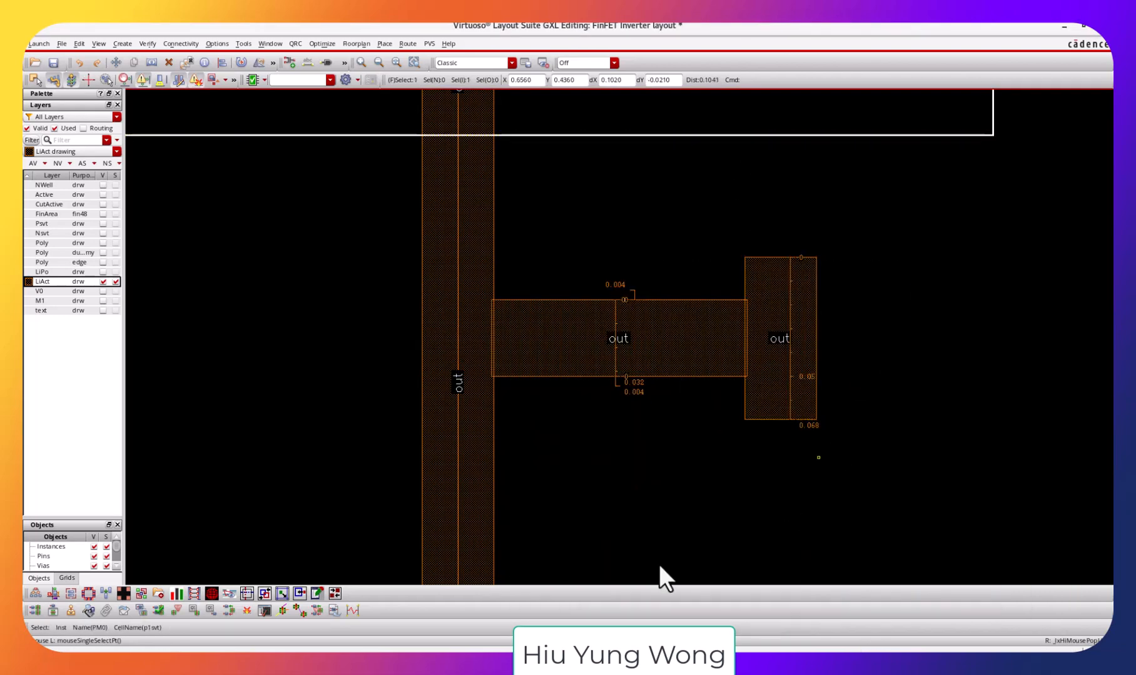
left_click(349, 444)
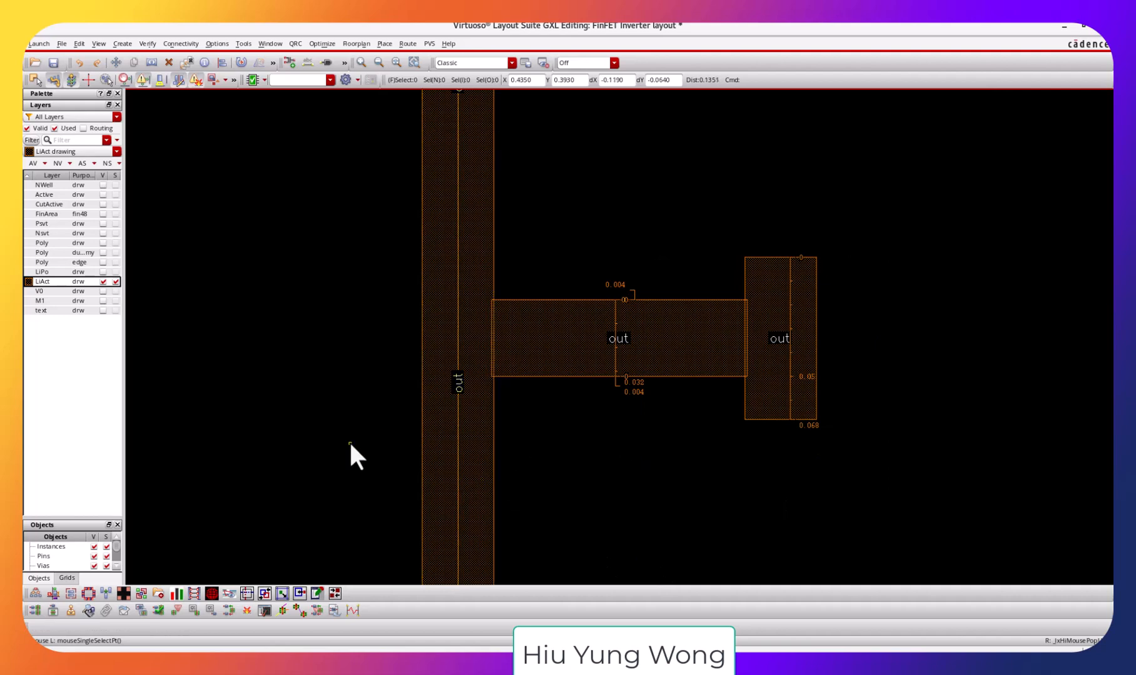
Stretch the upper and lower edges of the horizontal LiAct out strap outward by 0.004 µm each and save the layout.
key("s")
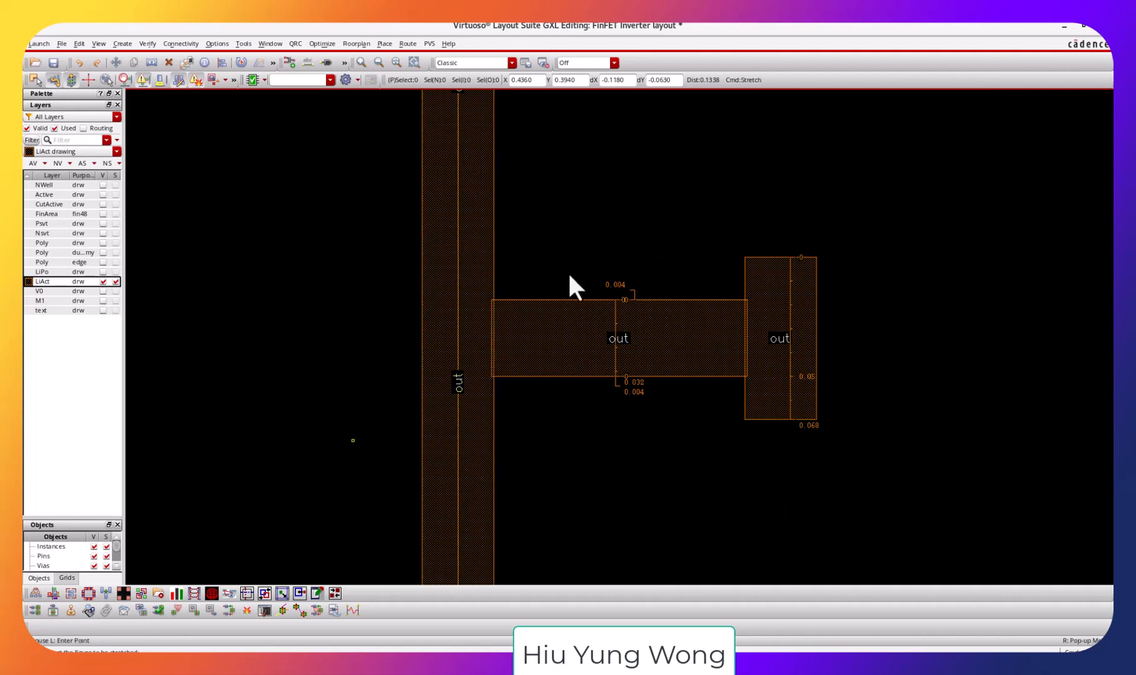
left_click(610, 299)
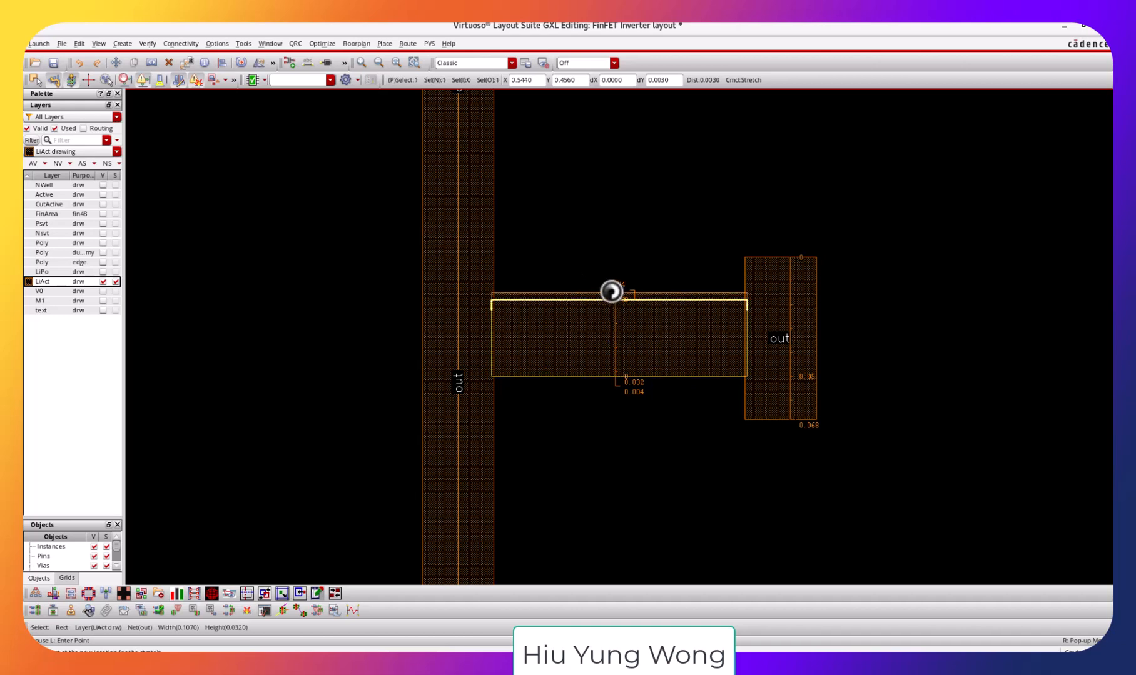
left_click(610, 290)
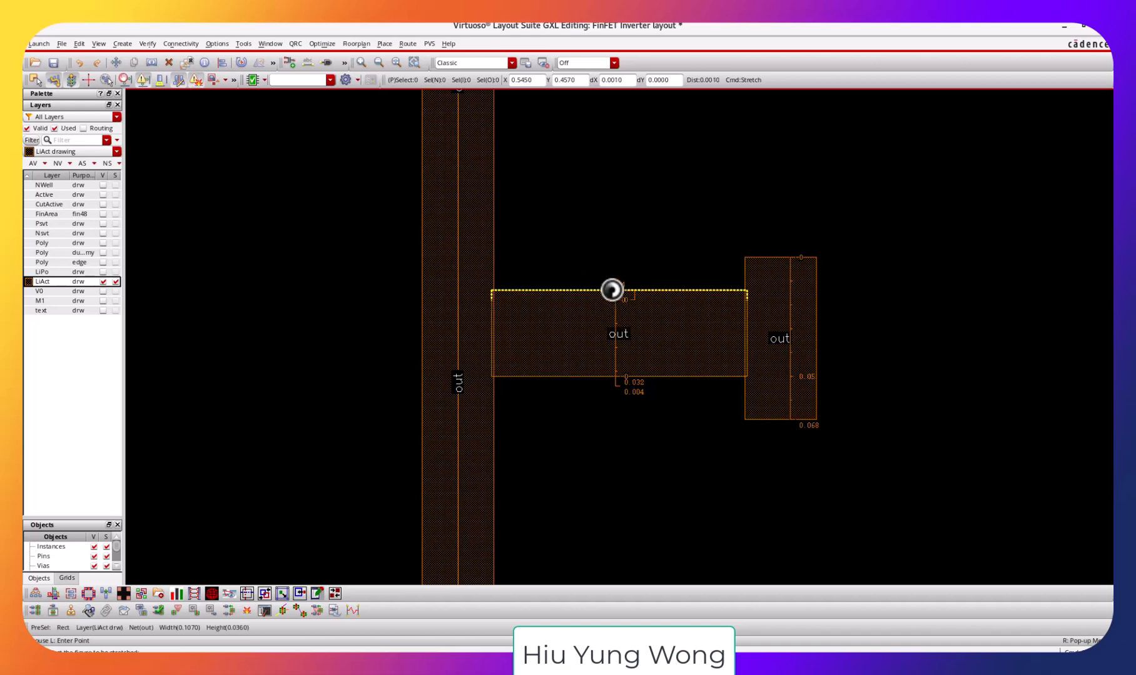
left_click(653, 374)
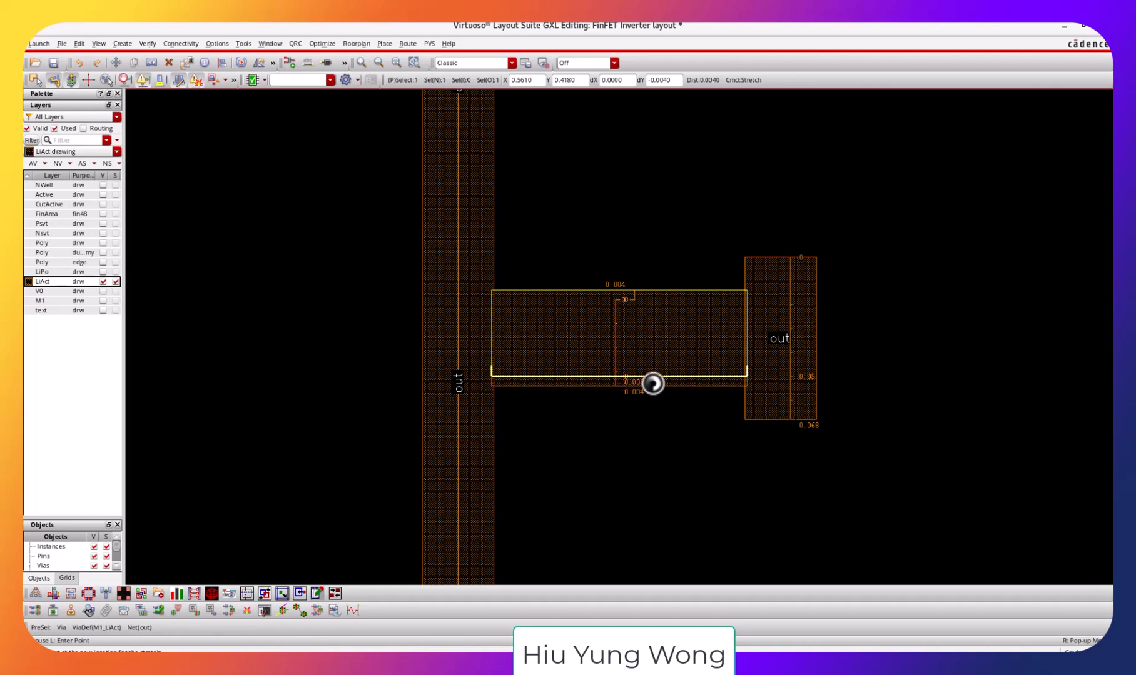
left_click(652, 385)
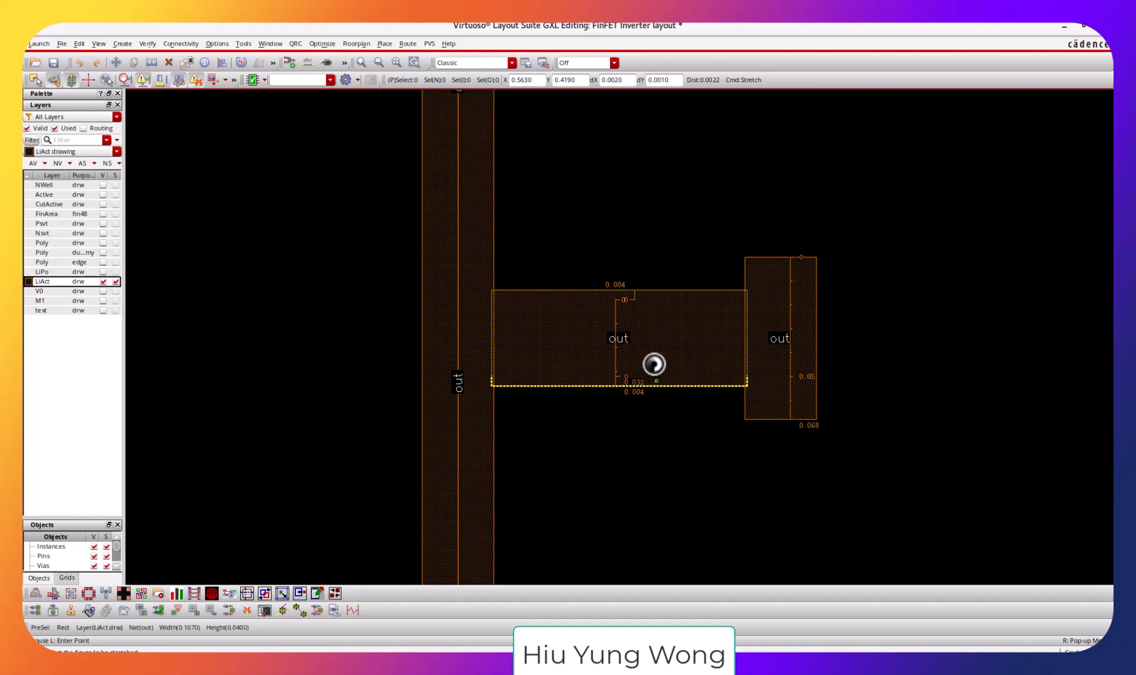
left_click(53, 62)
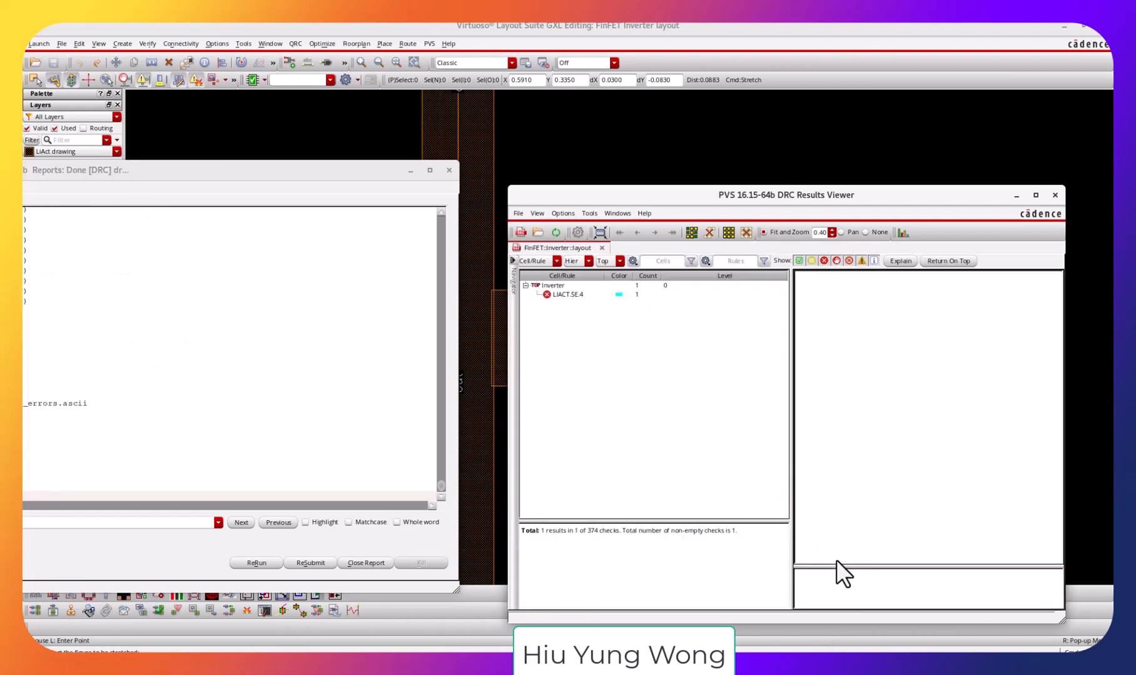
Select the LIACT.SE.4 rule in the DRC results and make the Poly drawing layer visible in the layout.
left_click(566, 294)
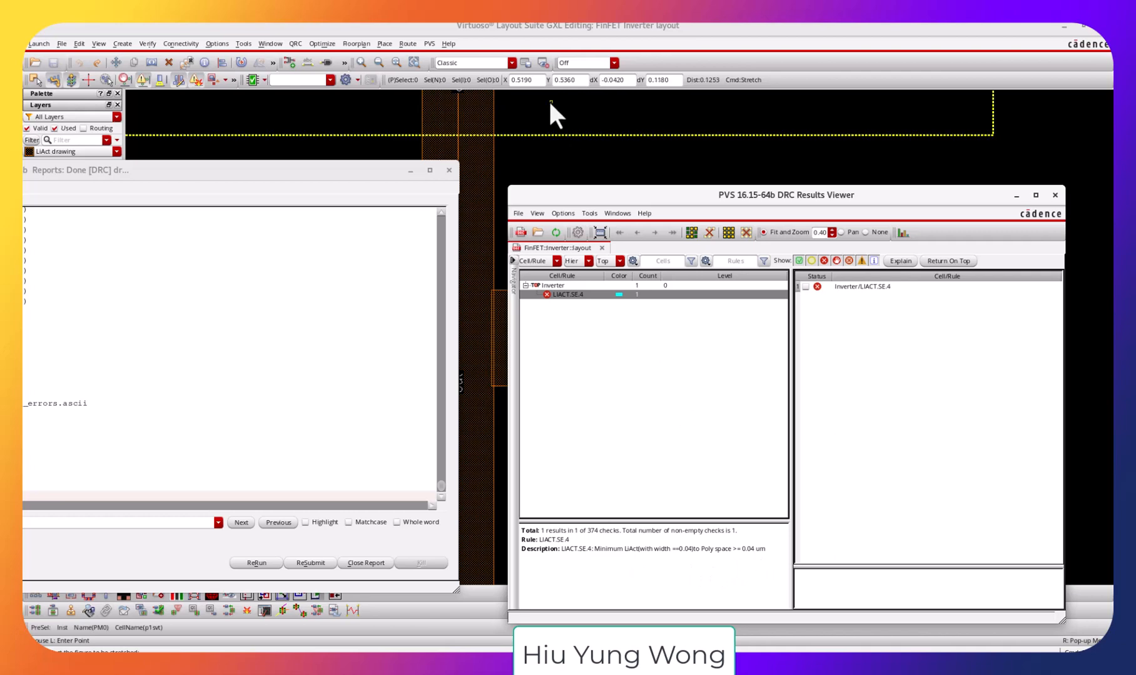
left_click(392, 147)
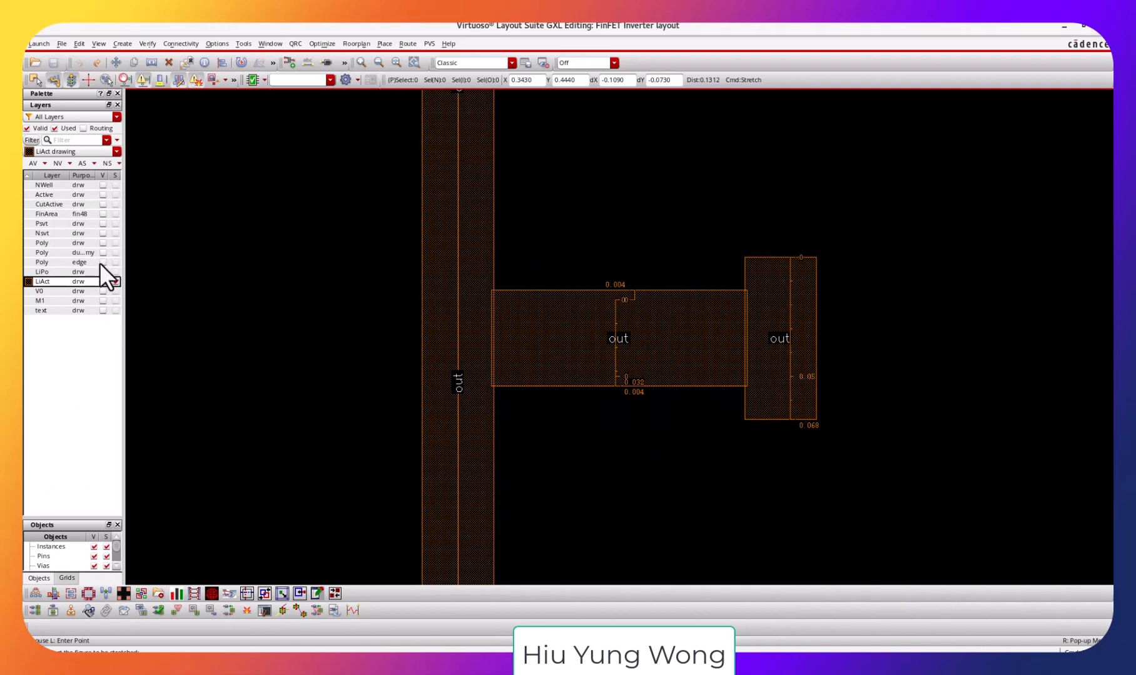
left_click(104, 243)
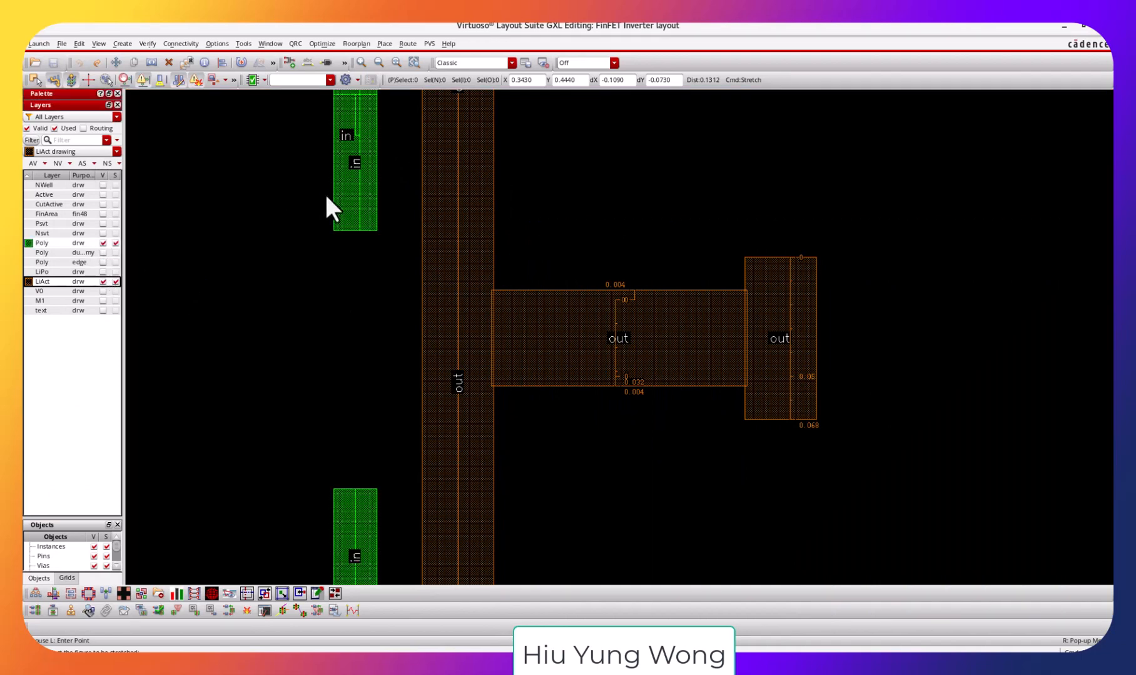
Highlight the LIACT.SE.4 violation in the layout from the DRC Results Viewer and examine its location.
key("alt+Tab")
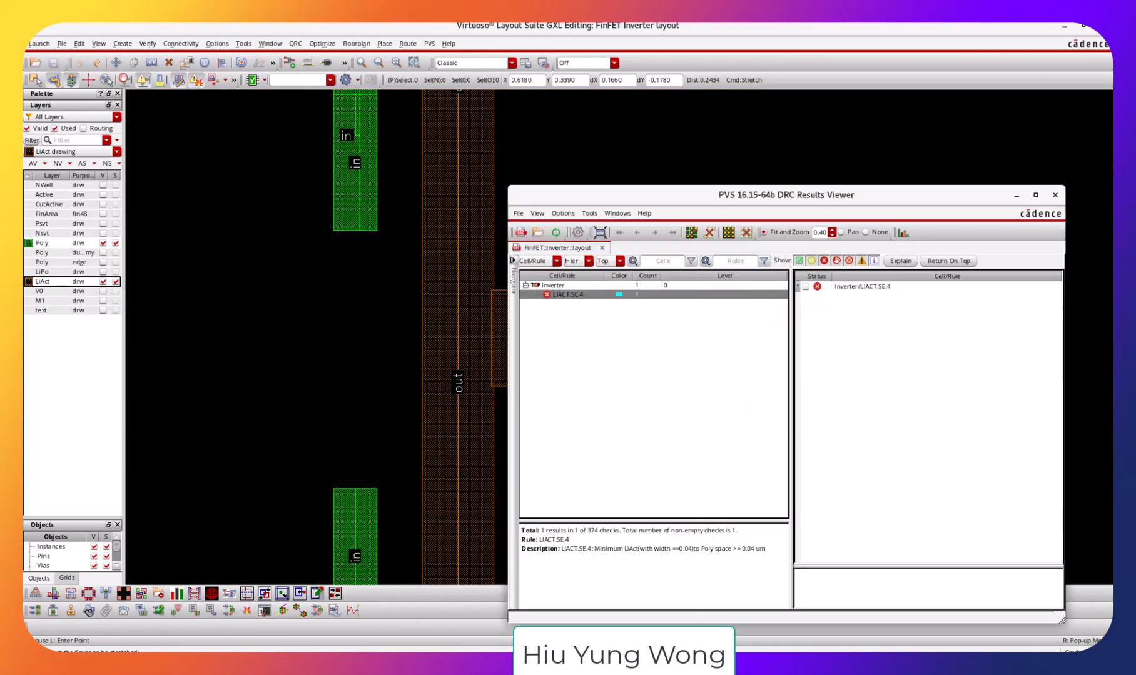
left_click(836, 286)
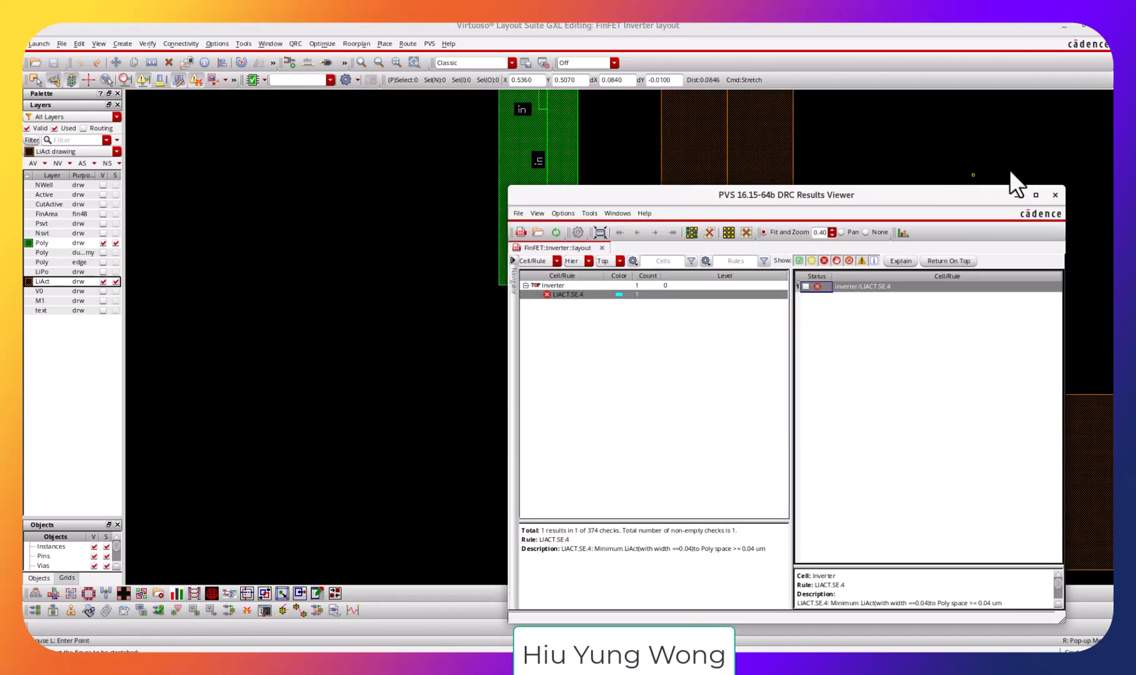
left_click(1014, 194)
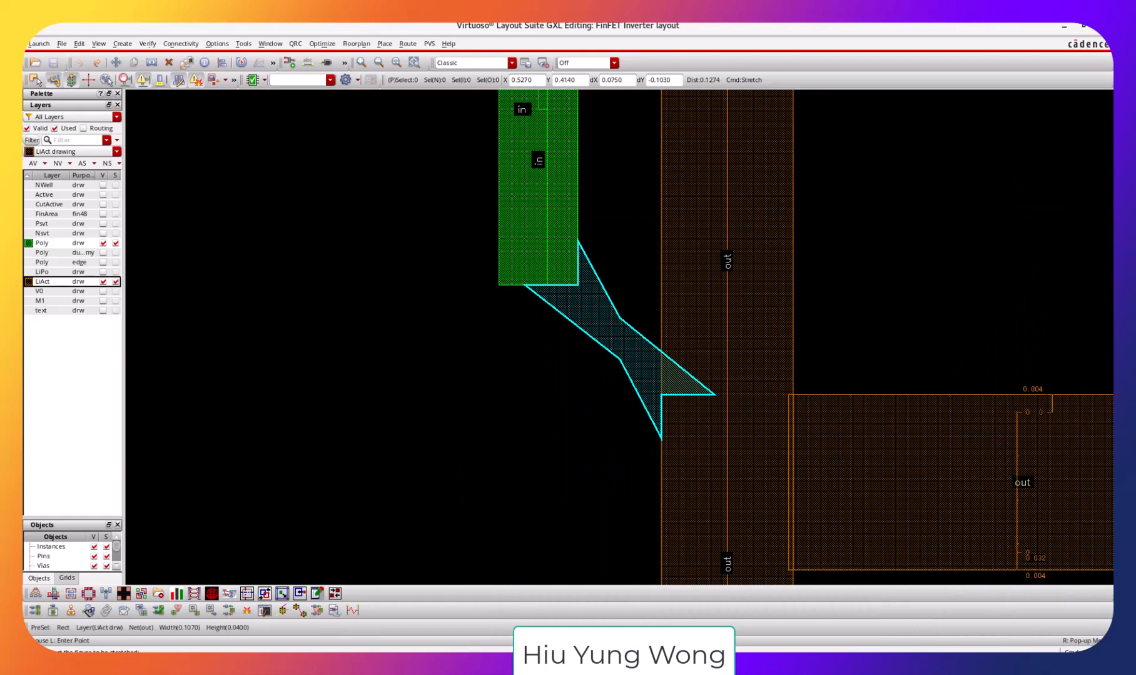
Measure the horizontal gap between the upper Poly gate's edge and the vertical LiAct out strap.
key("alt+Tab")
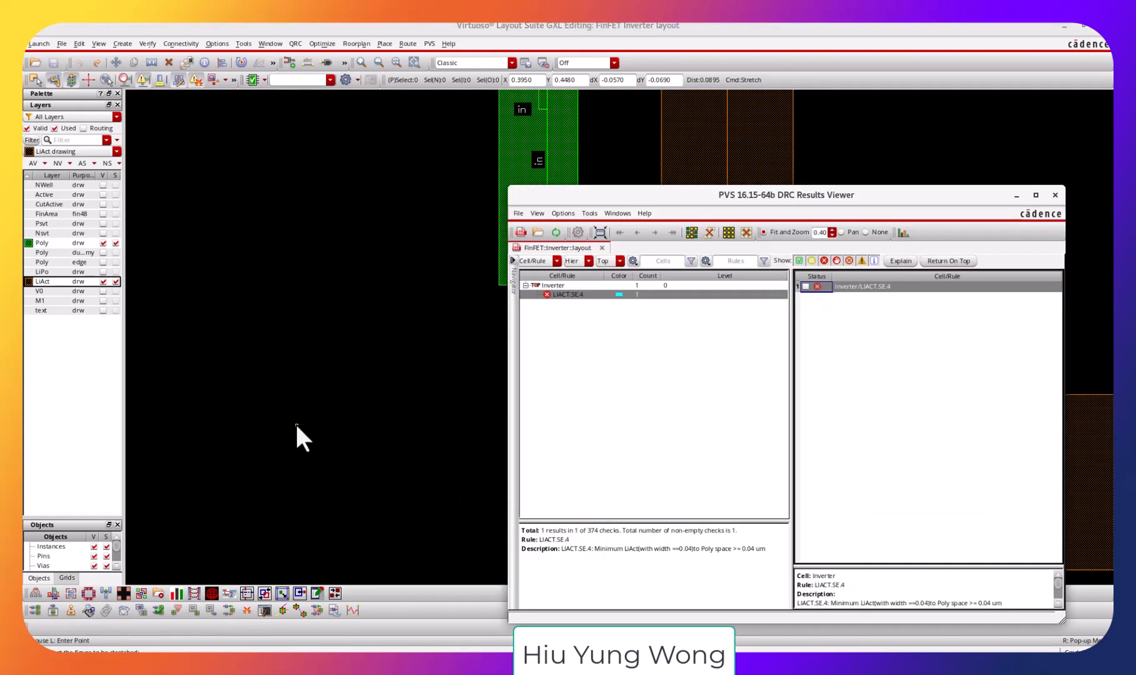
left_click(297, 425)
key("k")
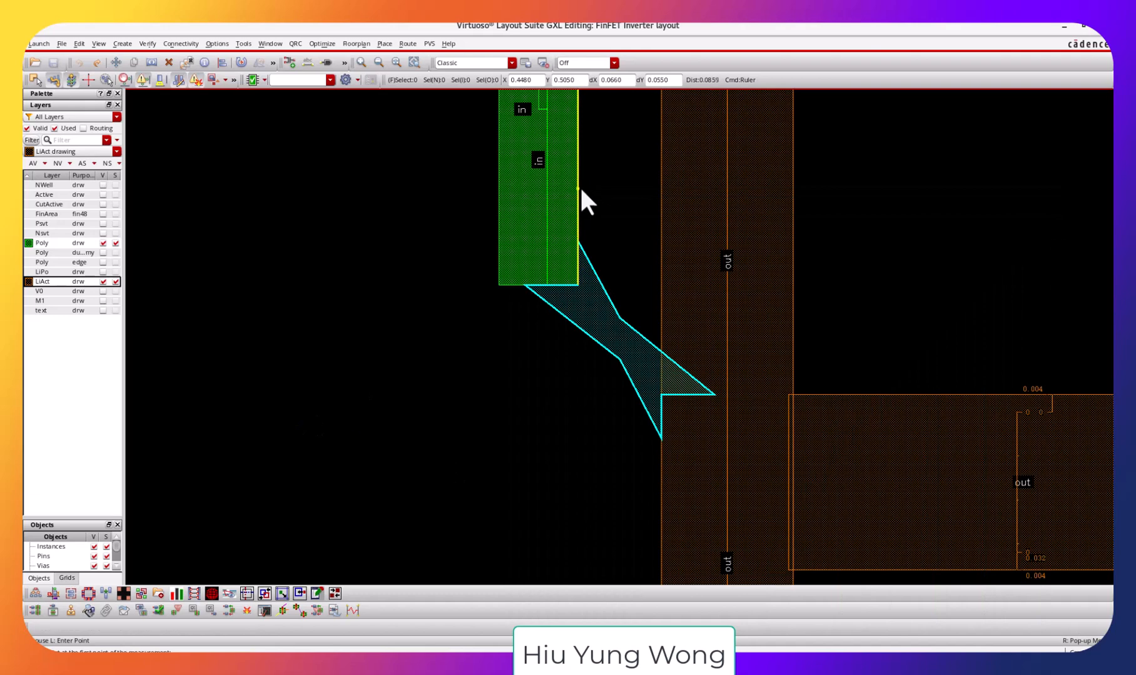
left_click(578, 183)
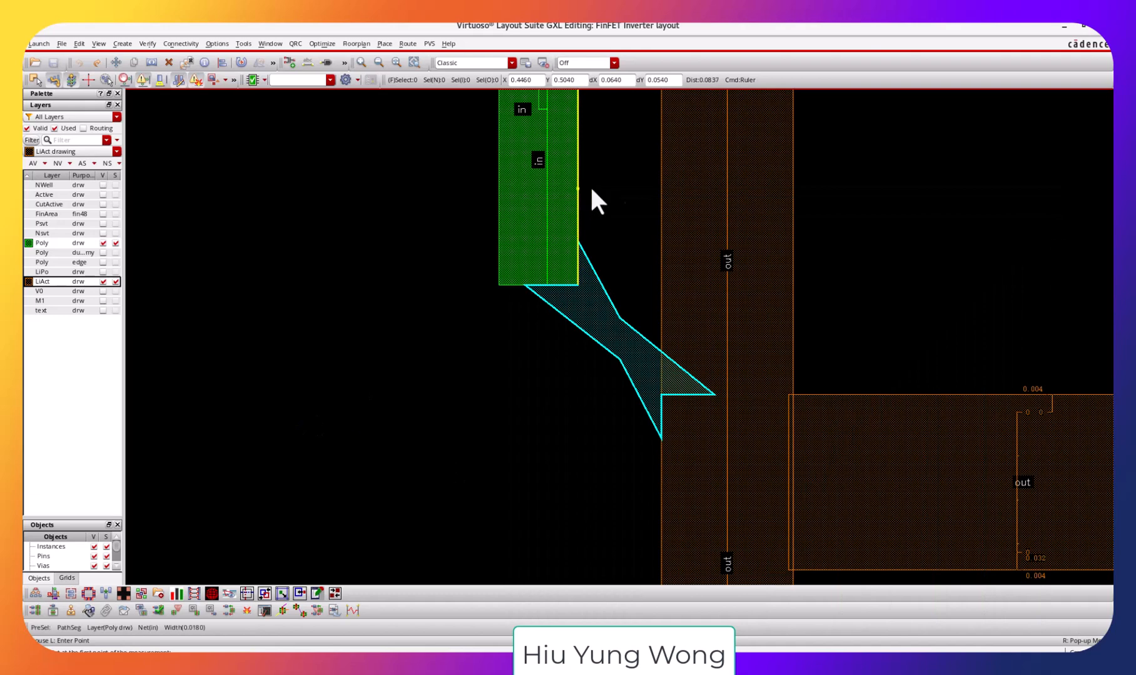
left_click(661, 184)
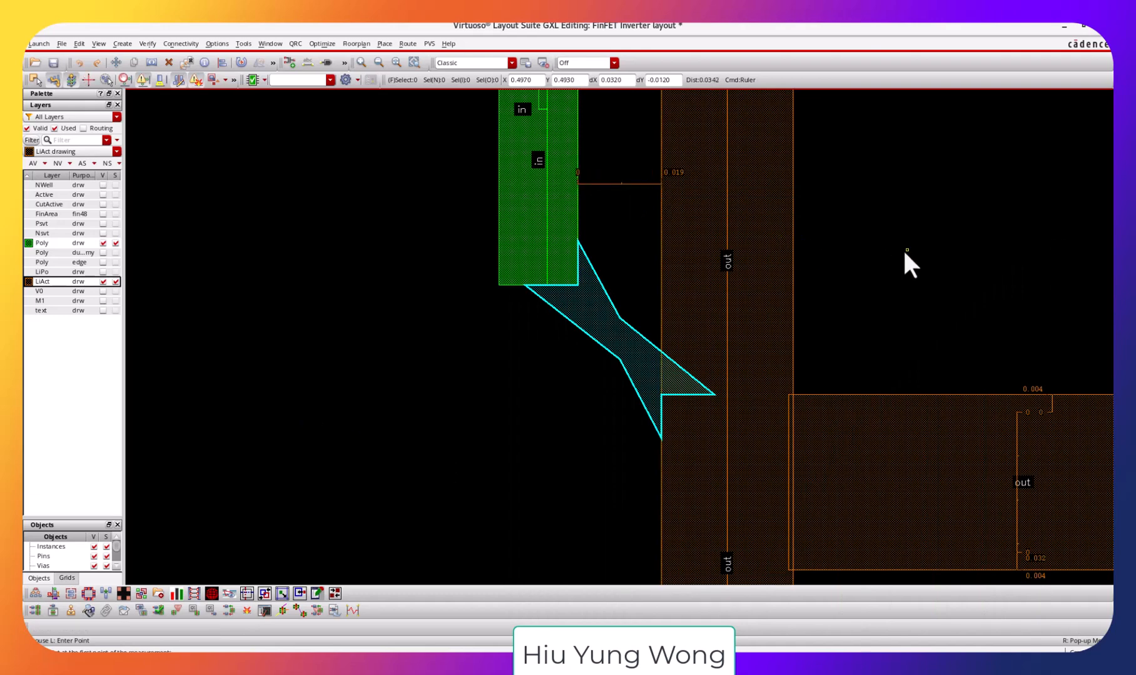
Make all layers visible again and view the full inverter cell.
key("shift+z")
key("shift+z")
key("shift+z")
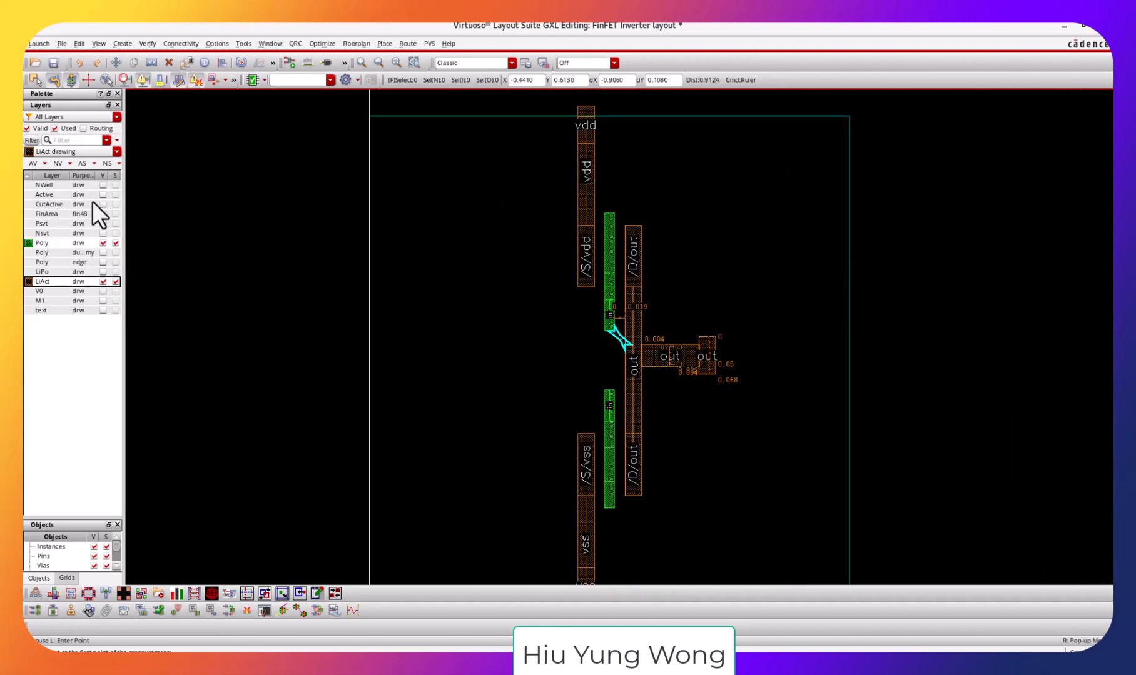
left_click(103, 175)
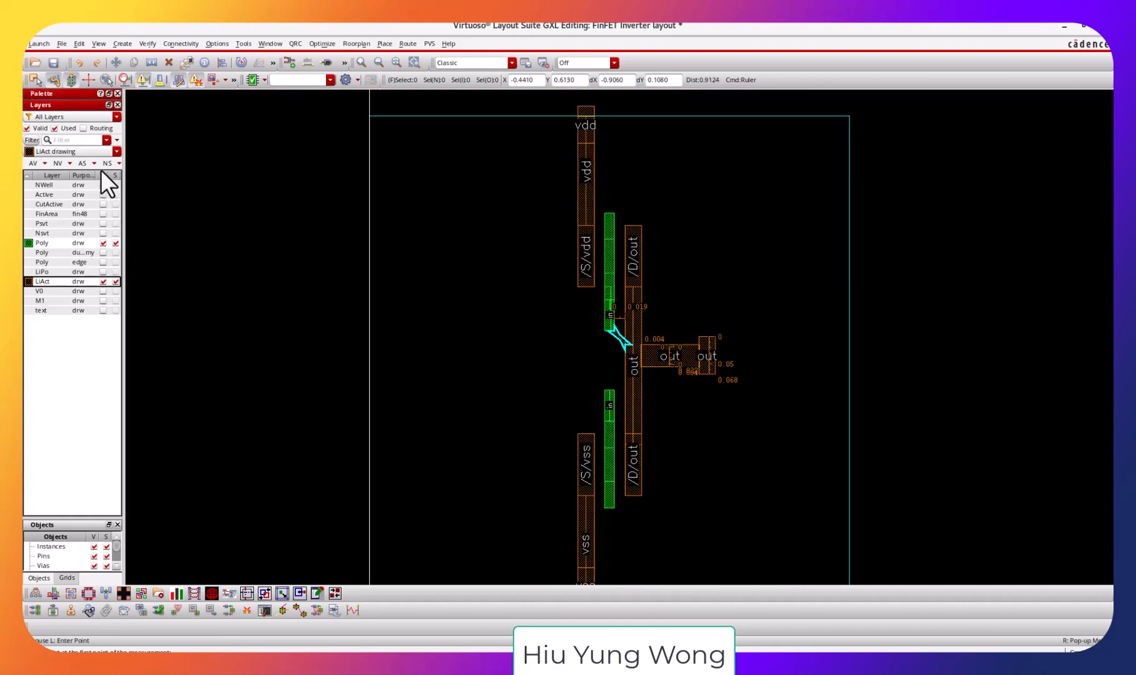
left_click(102, 176)
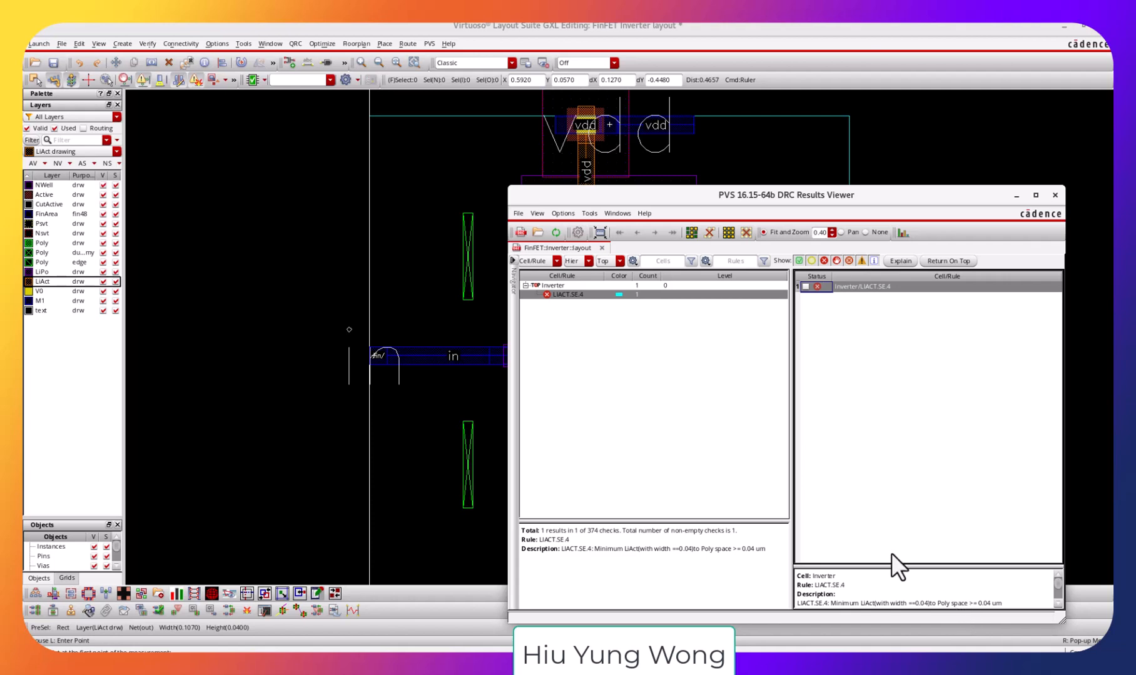
Move the DRC Results Viewer clear of the cell and examine the violation area between the in and out straps up close.
left_click_drag(983, 543, 985, 542)
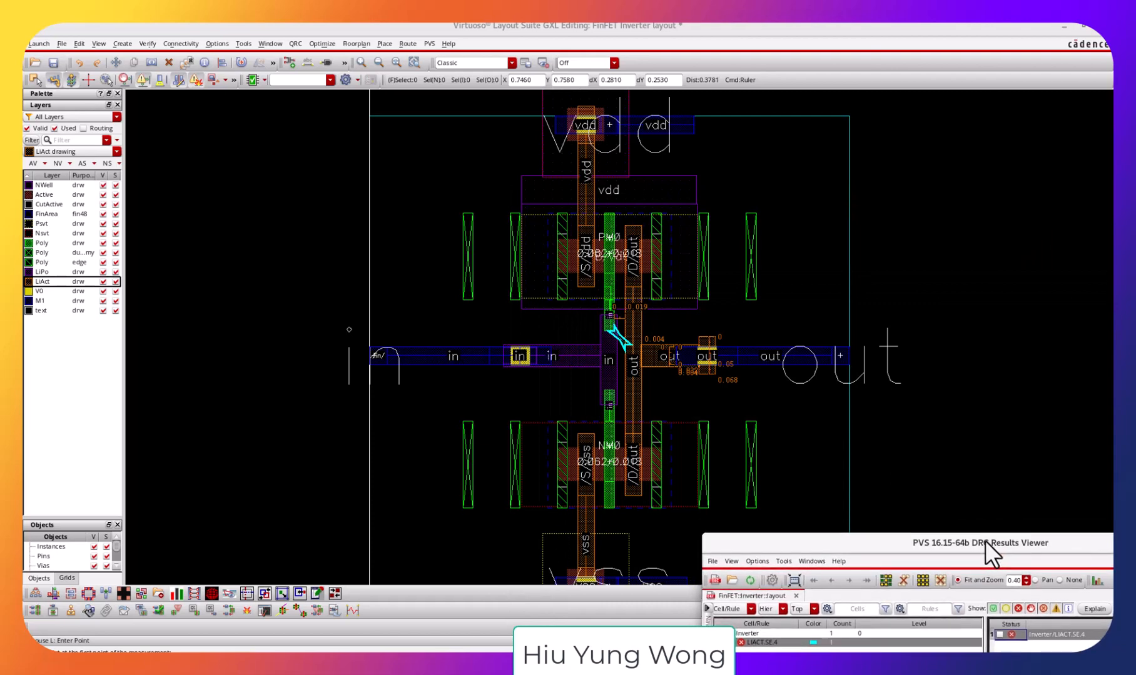
left_click_drag(985, 541, 975, 448)
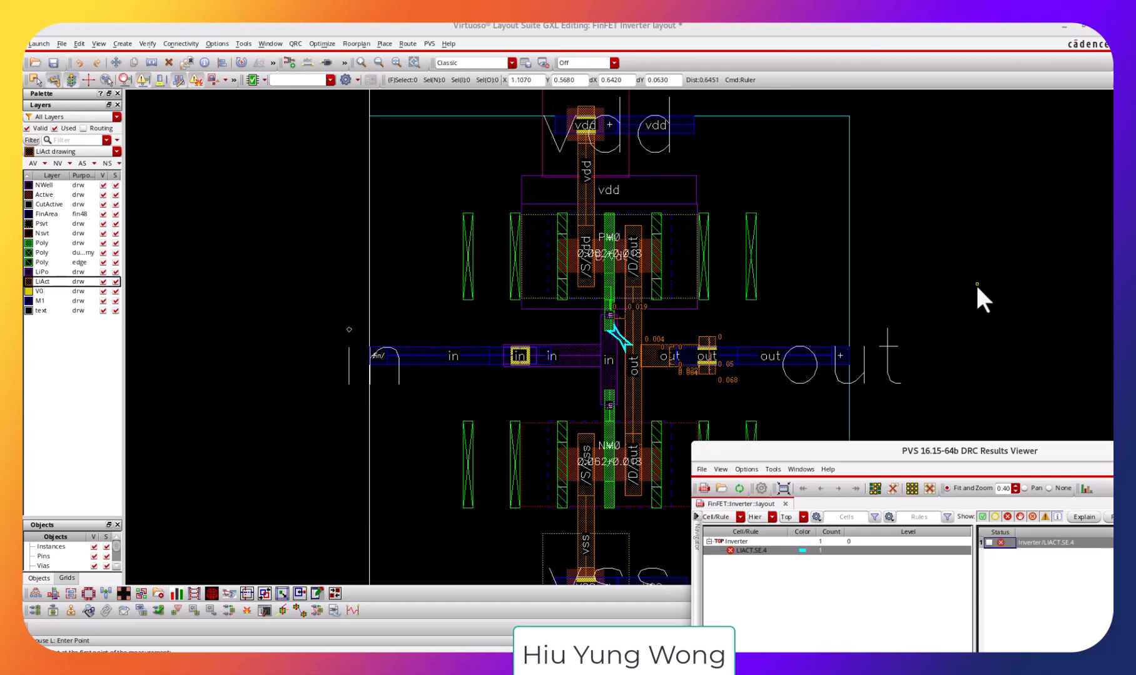
left_click(976, 289)
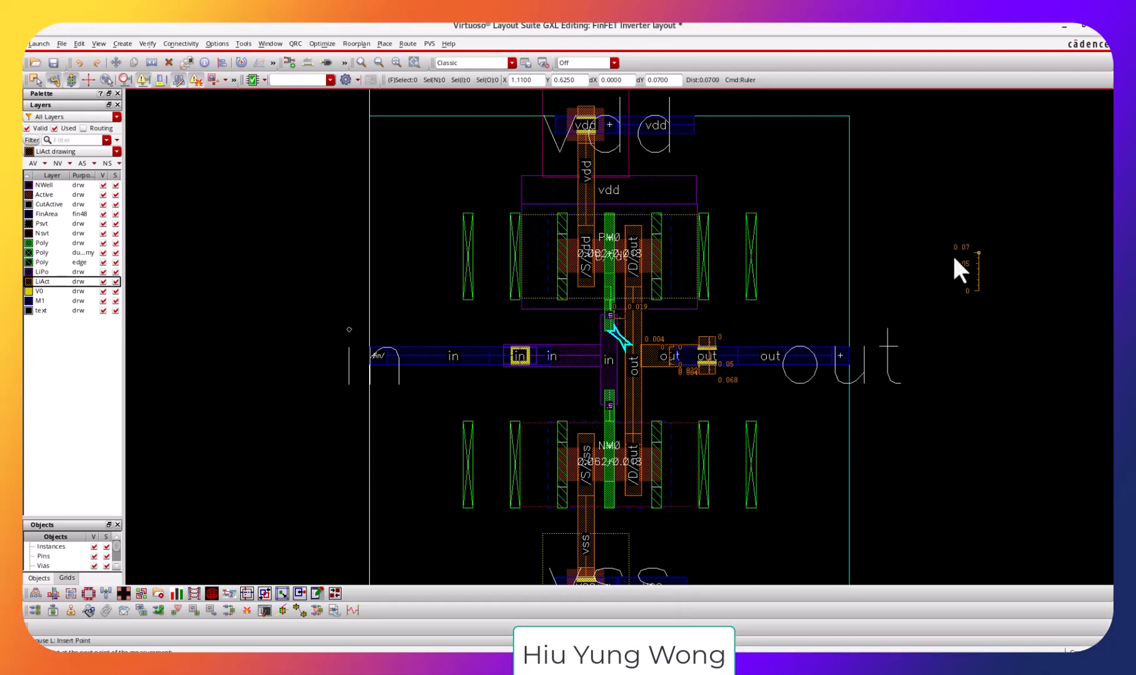
key("Escape")
key("shift+z")
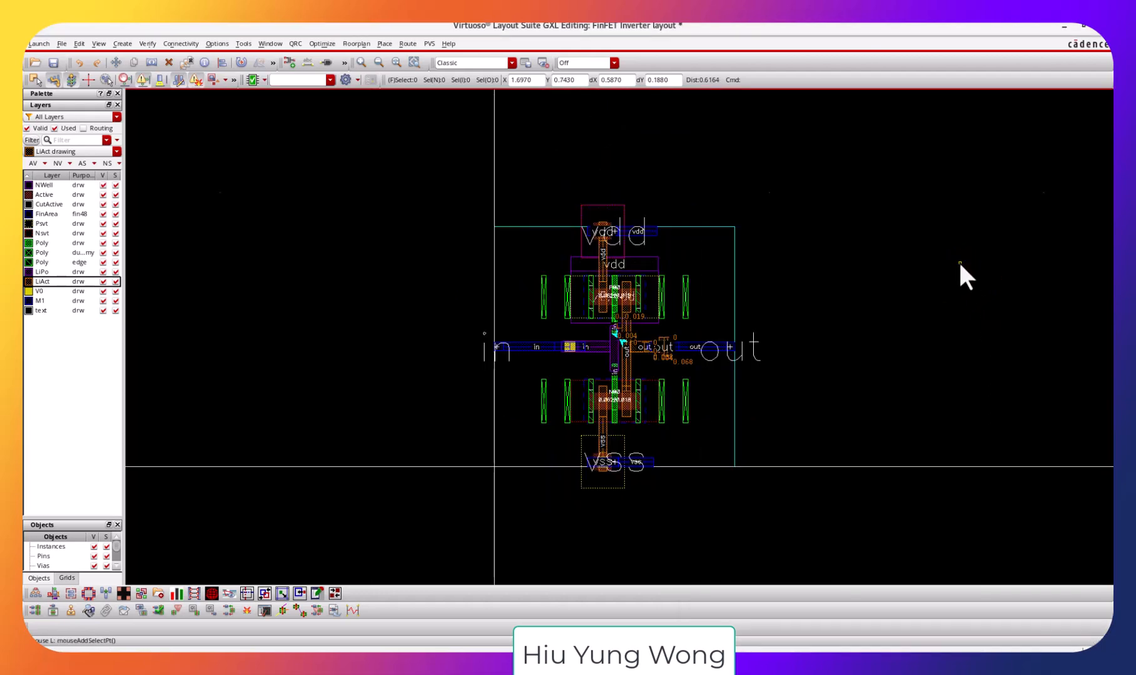
key("ctrl+z")
key("ctrl+z")
key("ctrl+z")
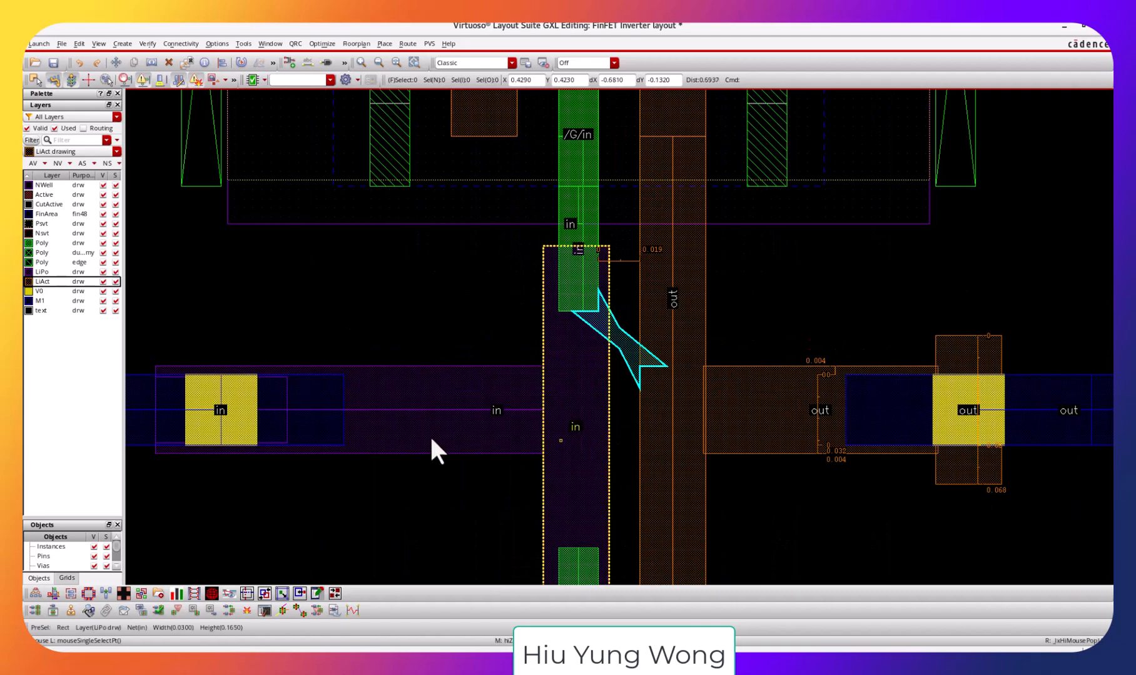
Measure the width of the vertical LiPo in strap just below the upper Poly gate.
key("l")
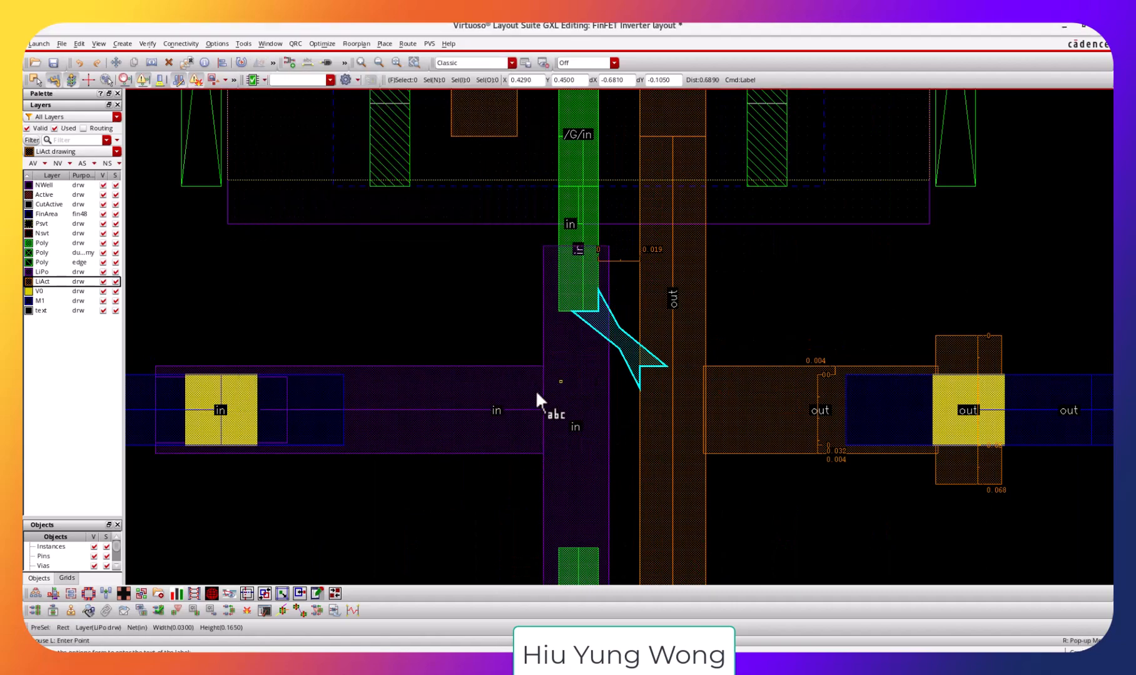
key("k")
left_click(543, 354)
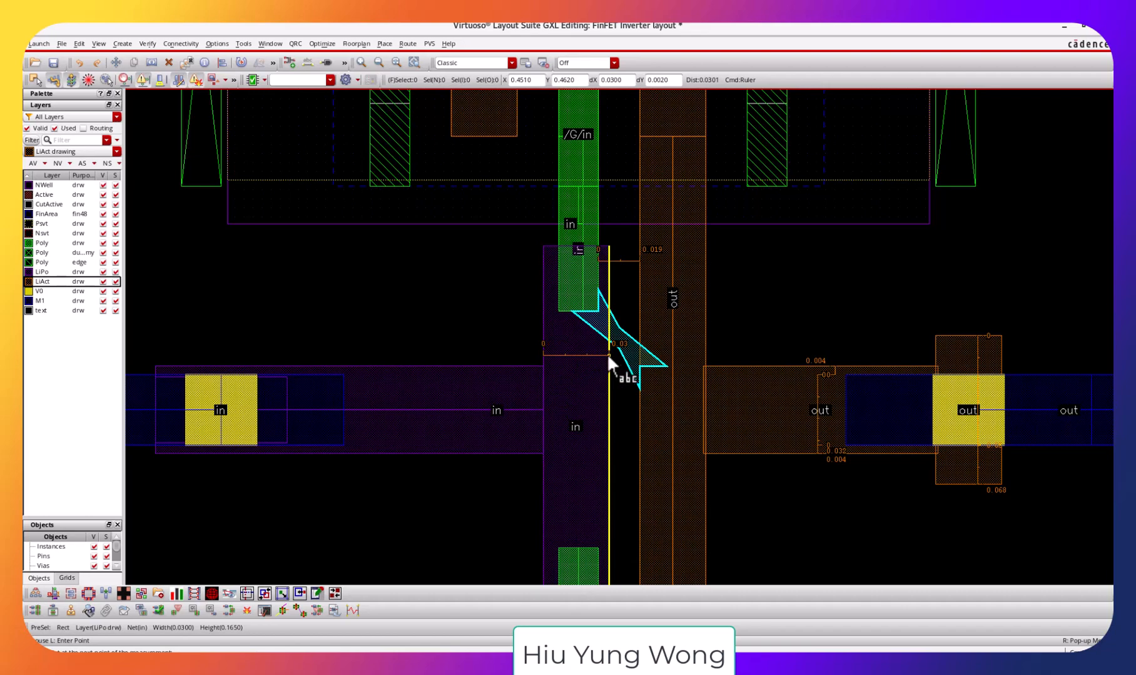
left_click(607, 355)
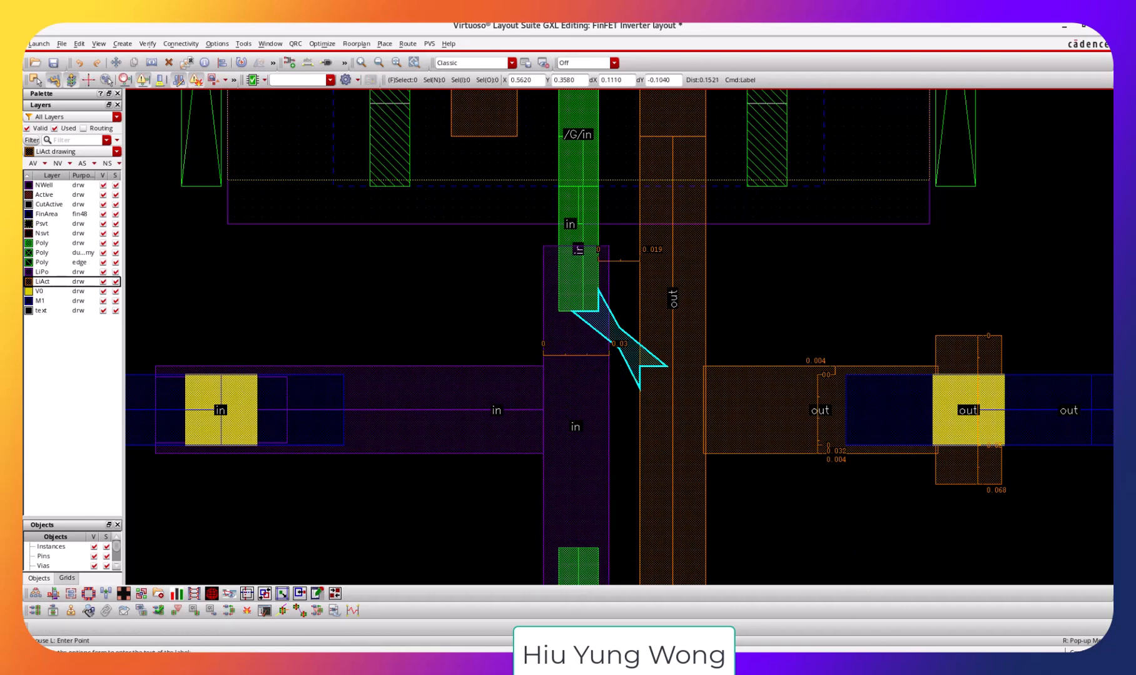
Bring the DRC Results Viewer over the layout, read the LIACT.SE.4 rule description, and return to the violation area.
left_click_drag(940, 460, 902, 277)
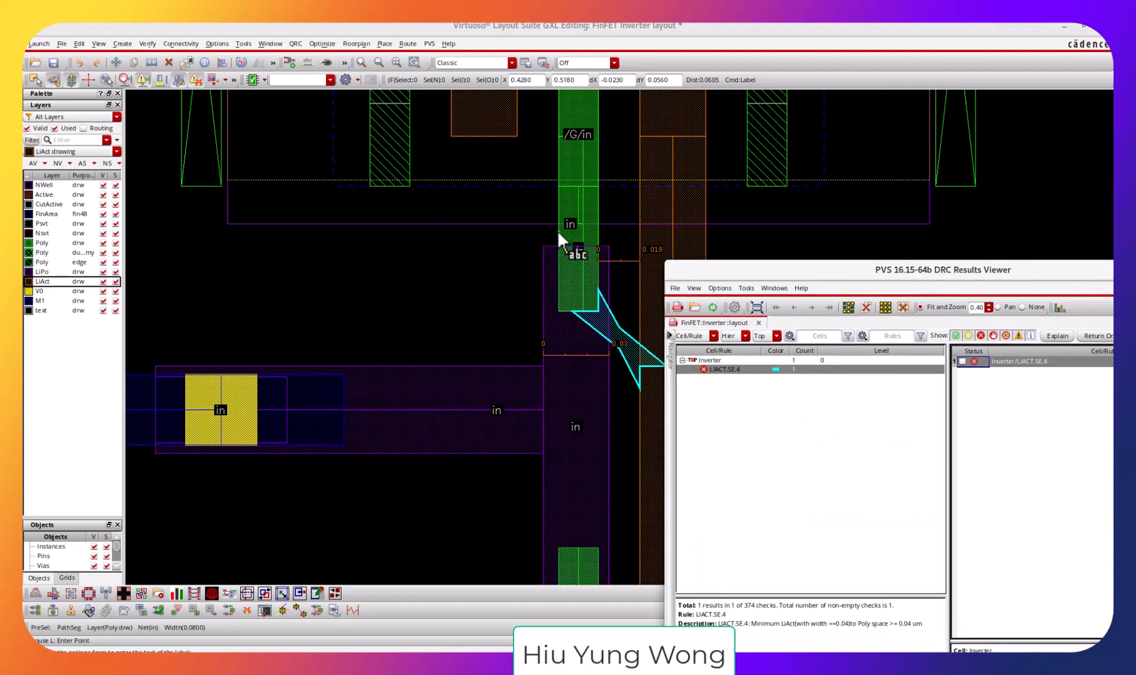
left_click_drag(867, 276, 873, 149)
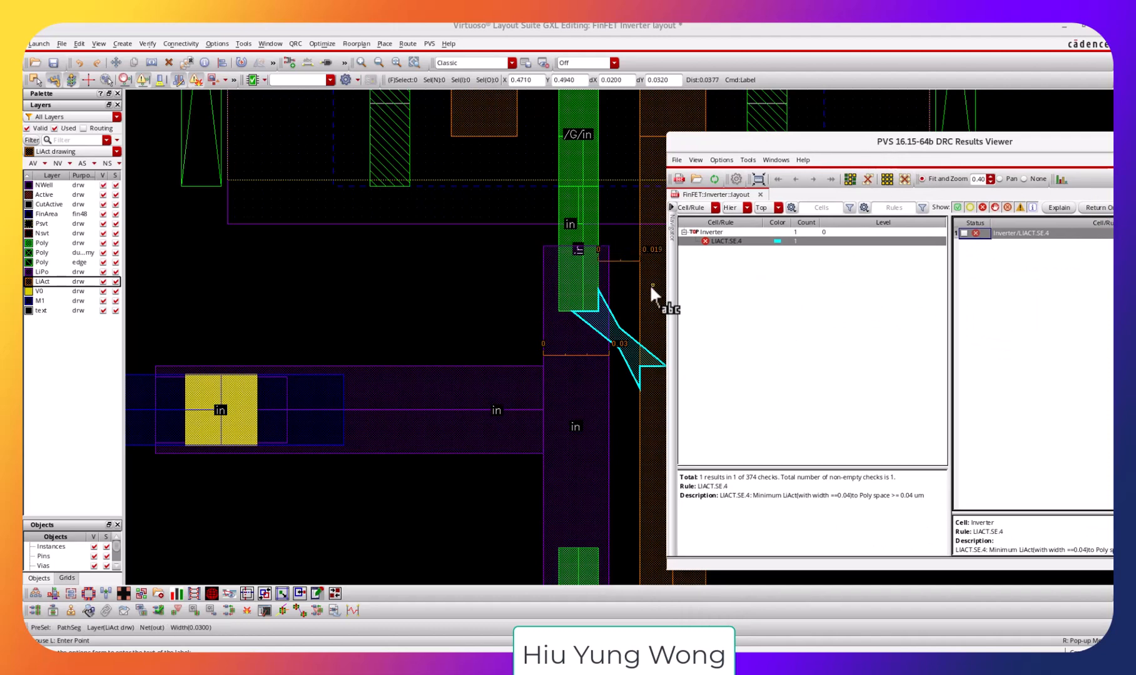
left_click(327, 306)
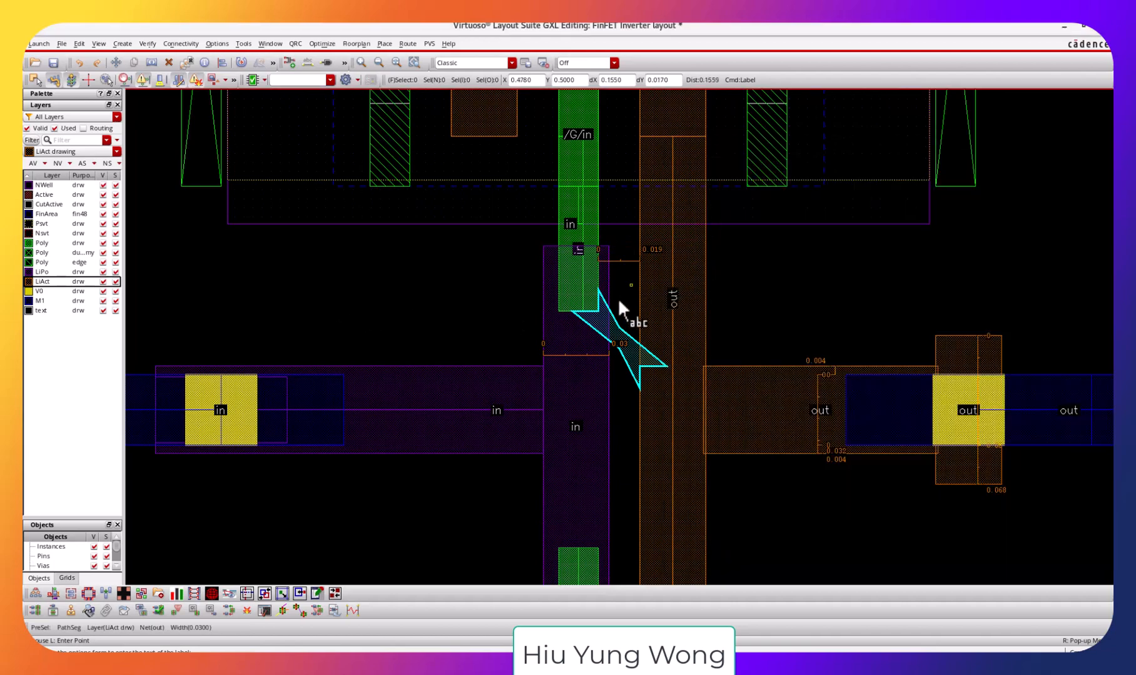
Measure the width of the vertical LiAct out strap beside the Poly gate.
key("k")
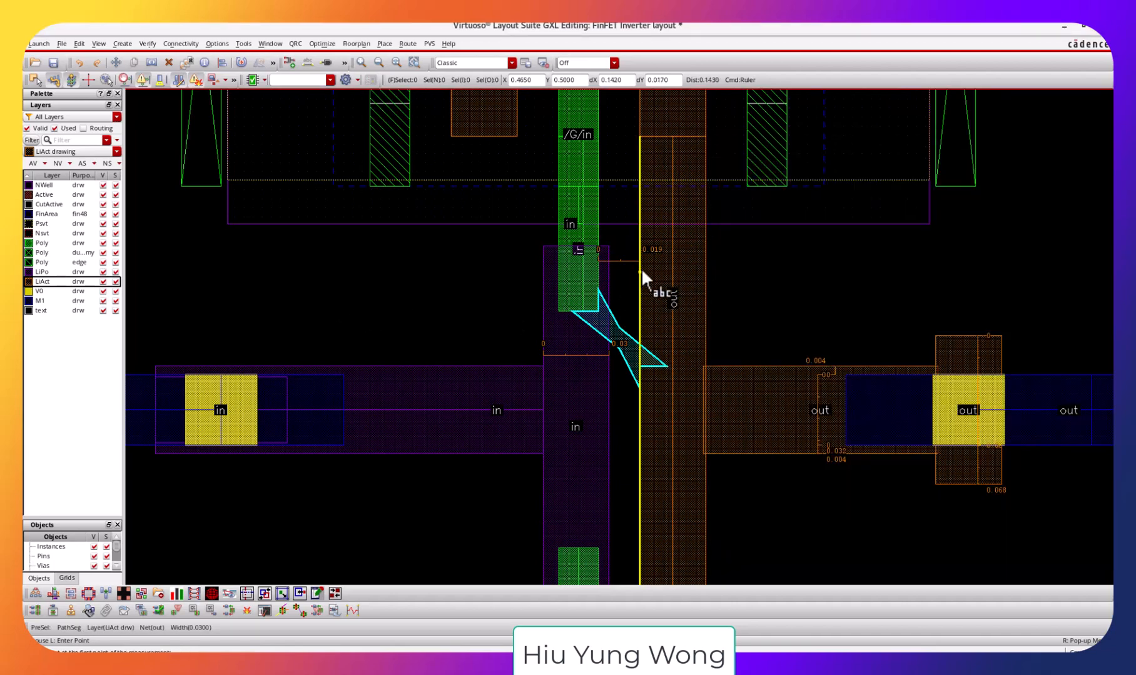
left_click(640, 268)
left_click(704, 270)
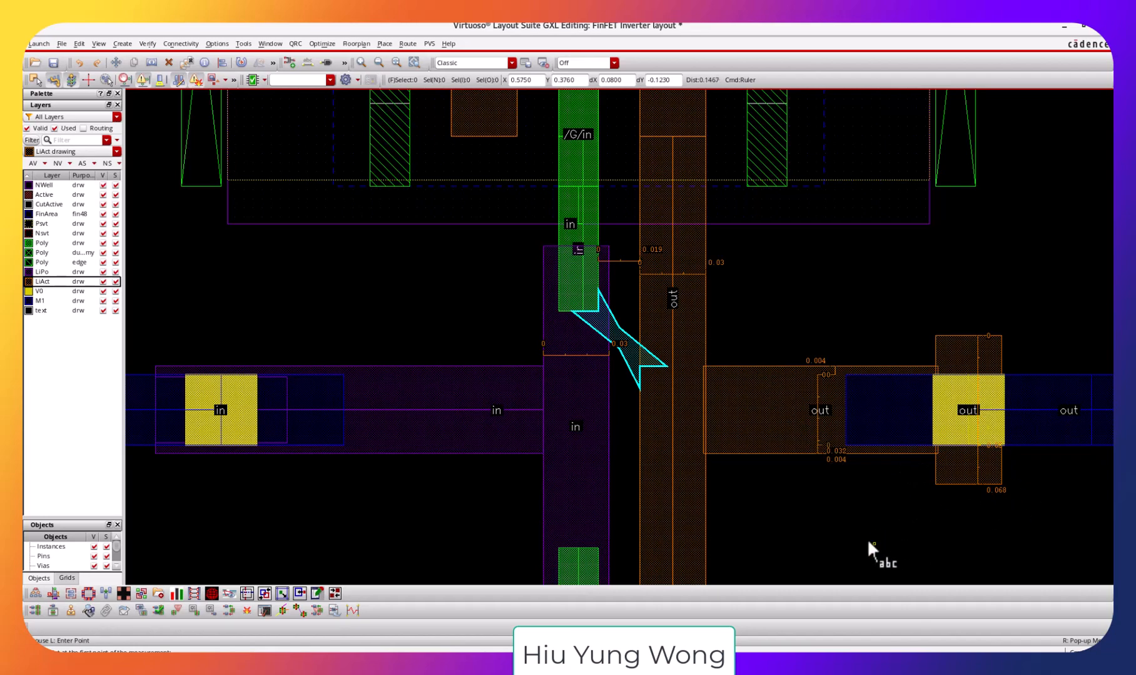
key("Escape")
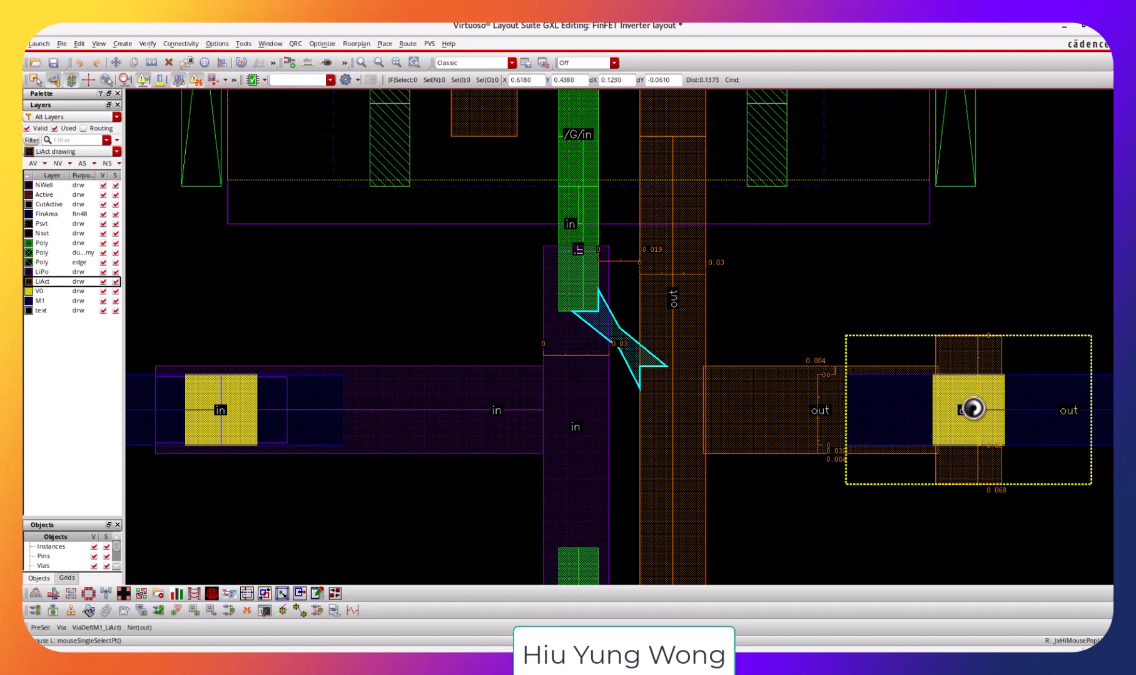
Delete the horizontal LiAct rectangle connecting the vertical out strap to the out via.
left_click(722, 414)
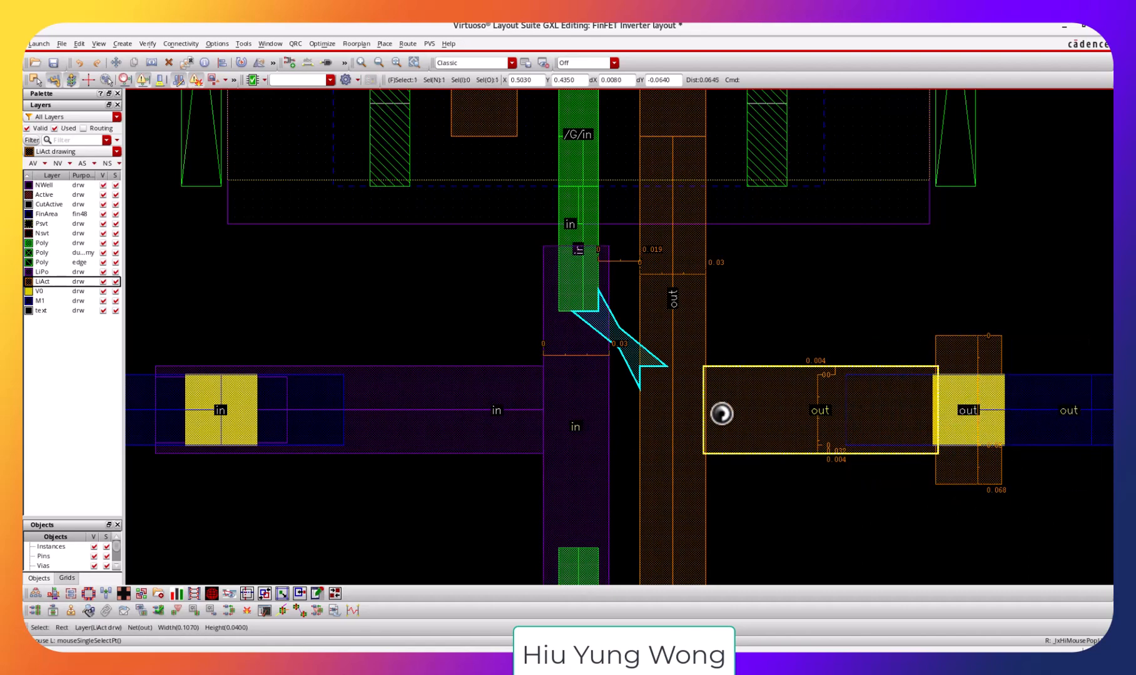
key("Delete")
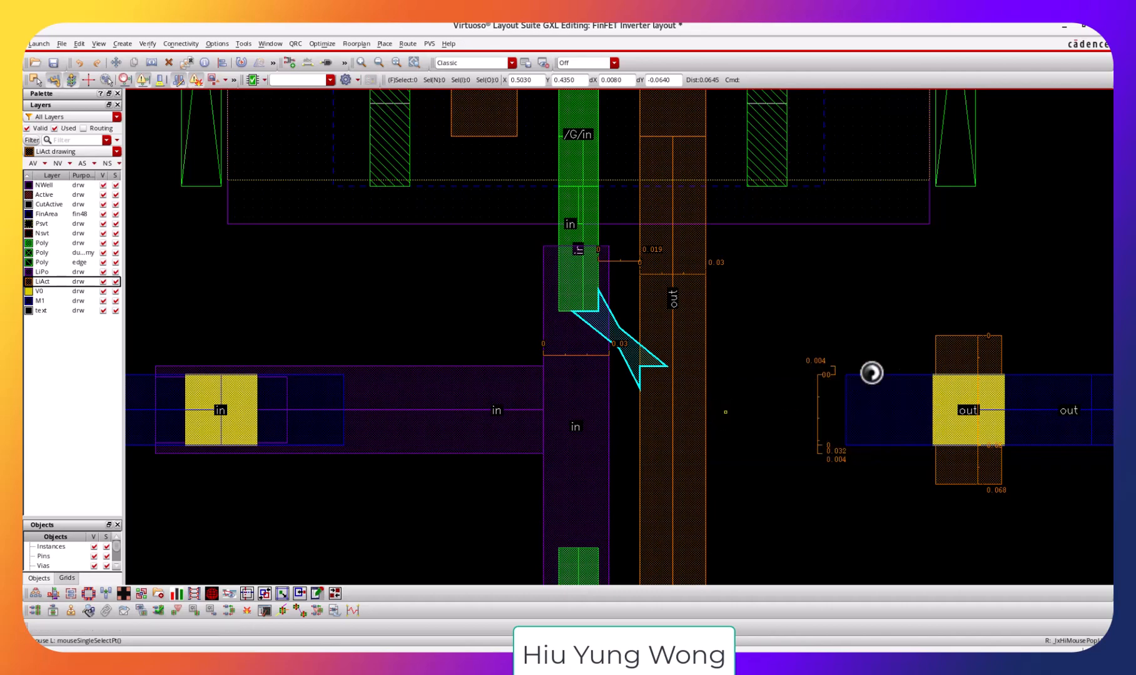
Move the M1_LiAct out via horizontally onto the vertical LiAct out strap, centred on the strap.
left_click(945, 392)
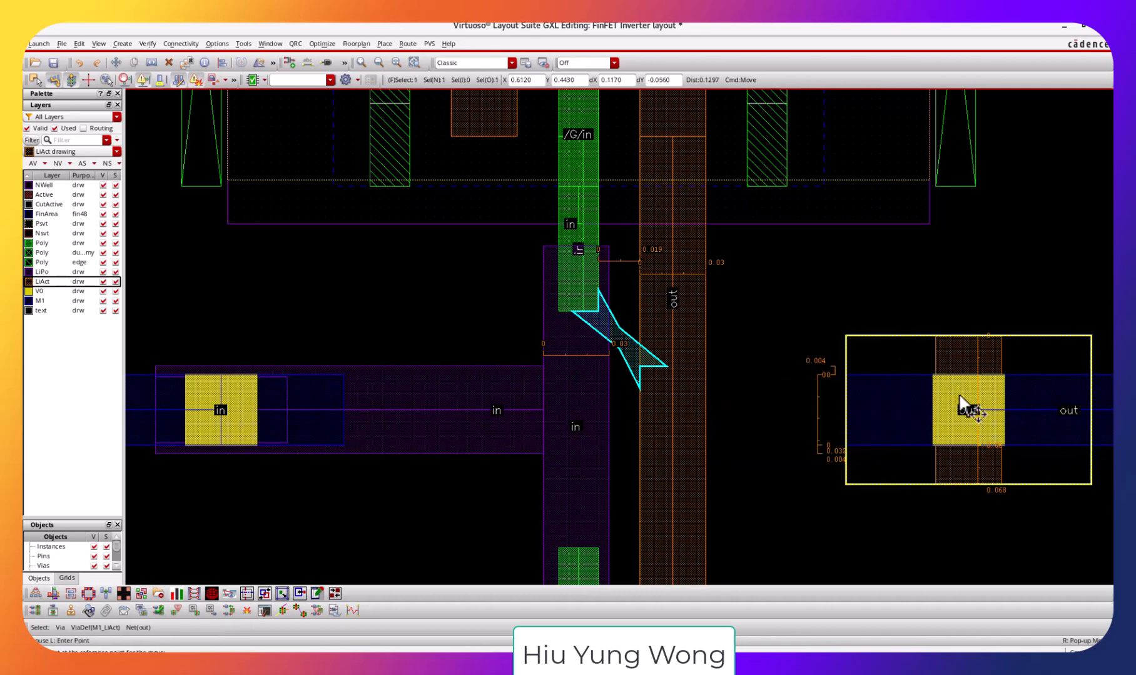
key("m")
left_click(958, 394)
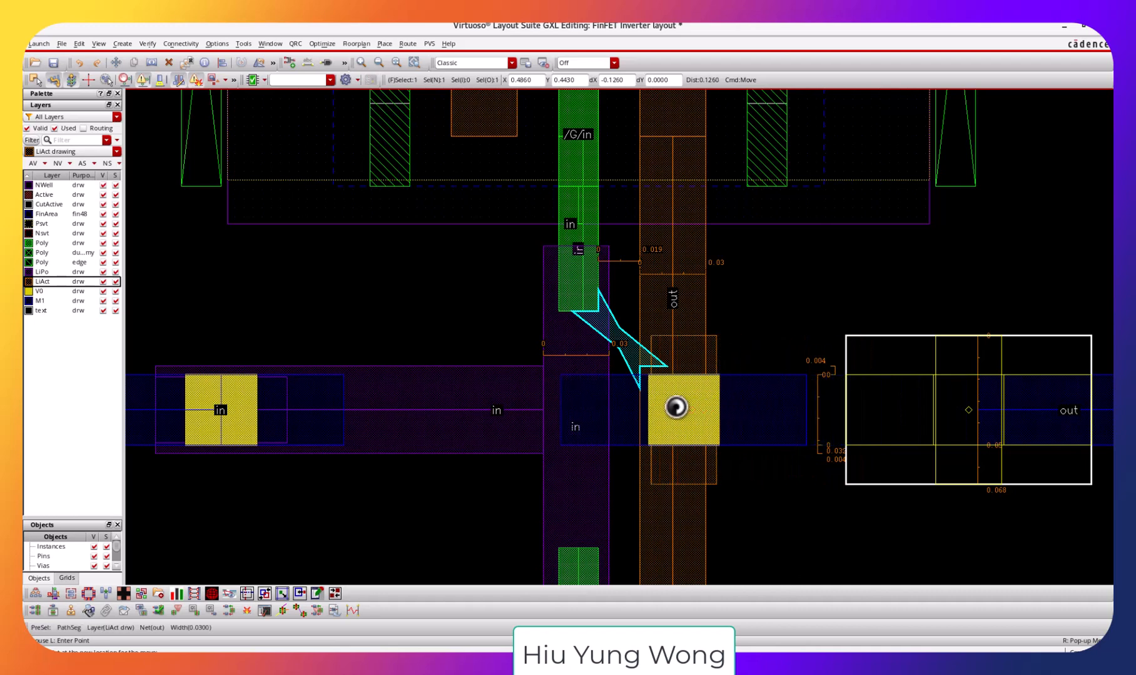
left_click(666, 409)
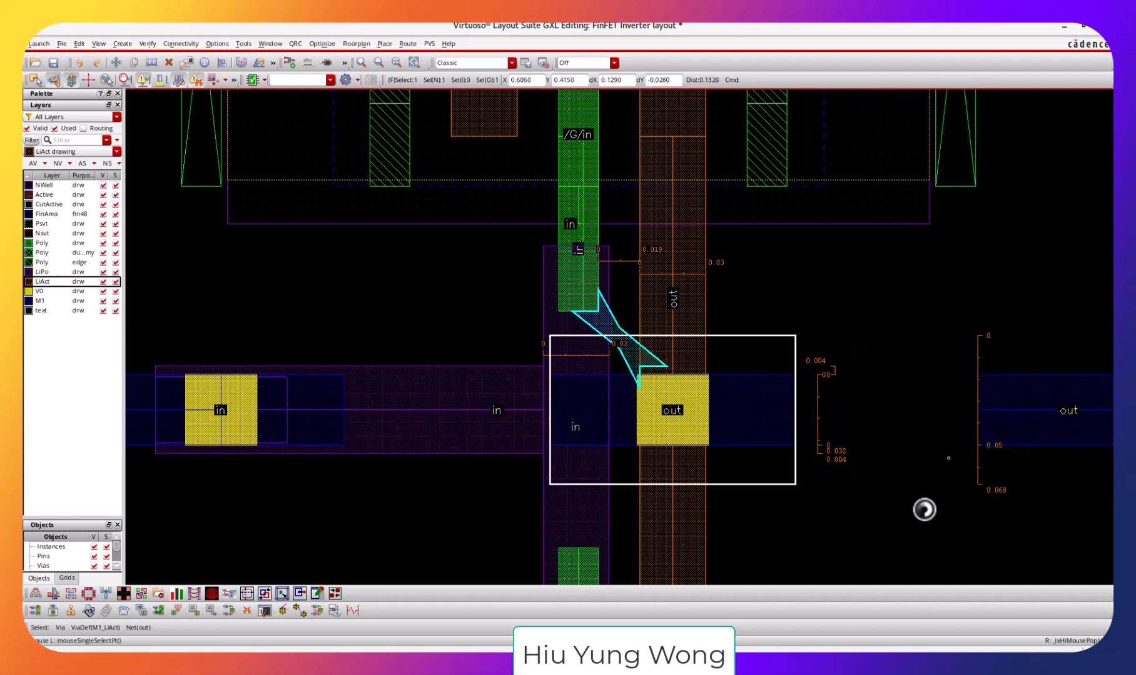
left_click(918, 517)
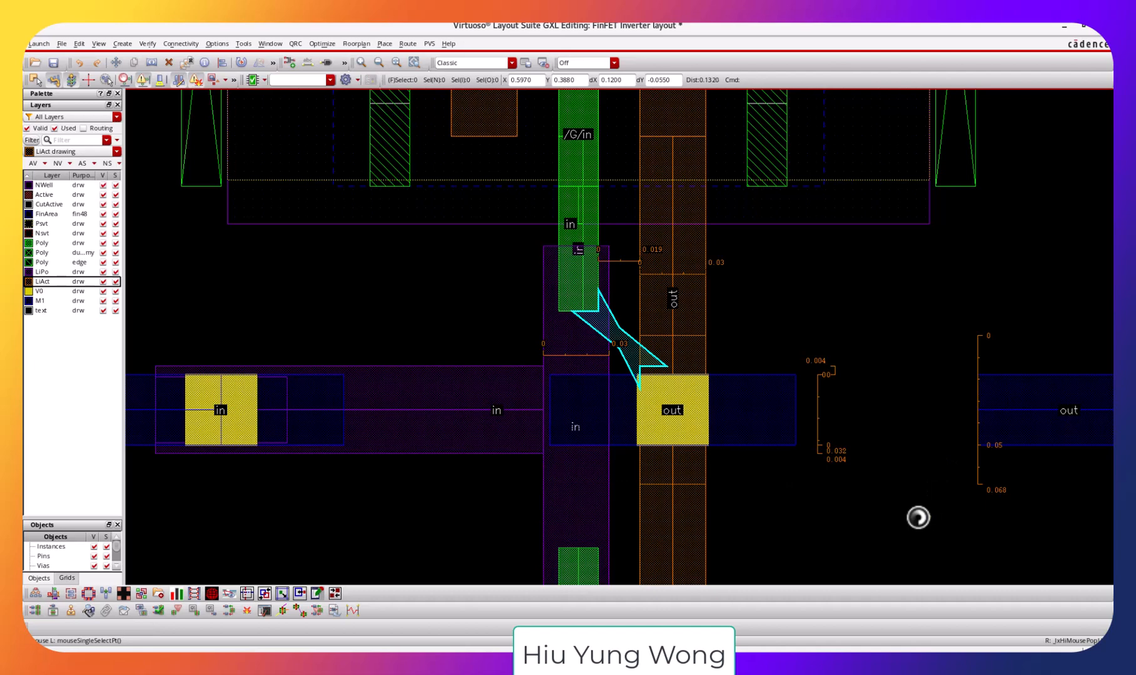
Save the inverter layout and rerun the DRC check.
left_click(53, 63)
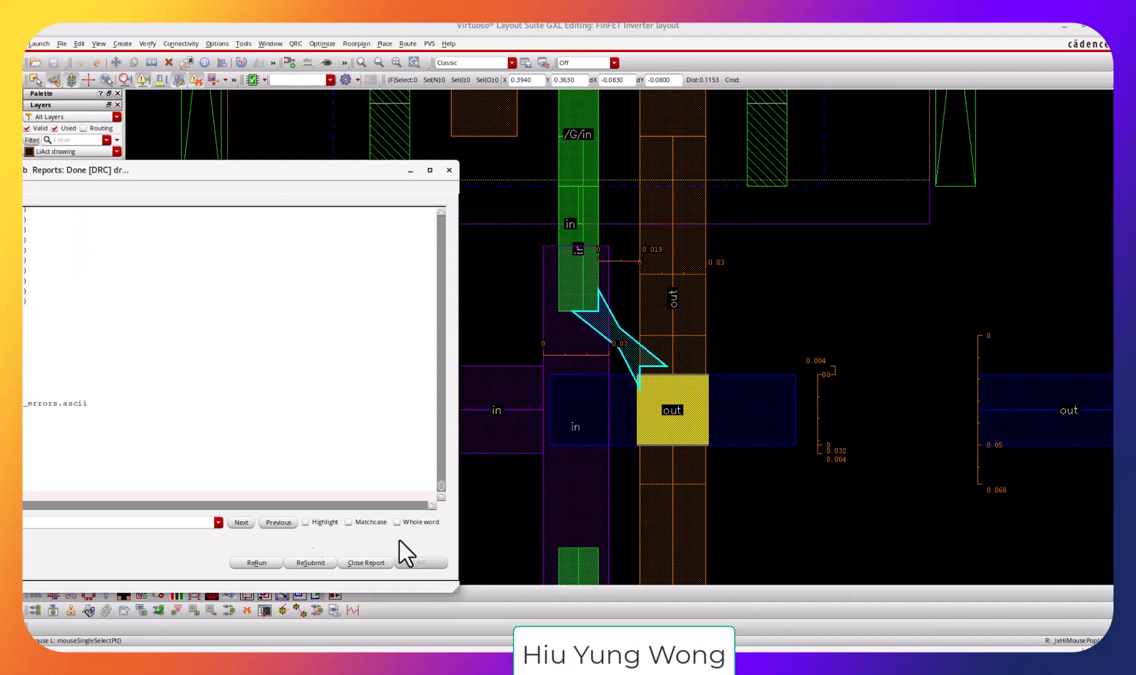
left_click(237, 563)
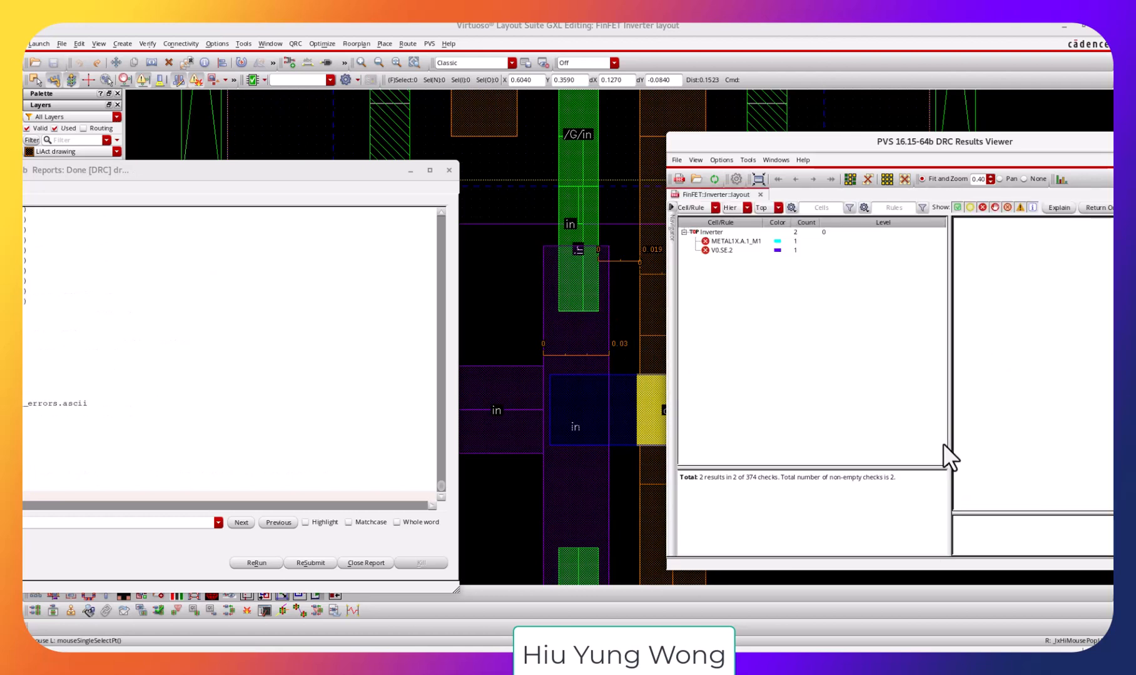
Read the V0.SE.2 rule description in the DRC results, then uncover the layout to examine the out via's surroundings.
left_click(722, 250)
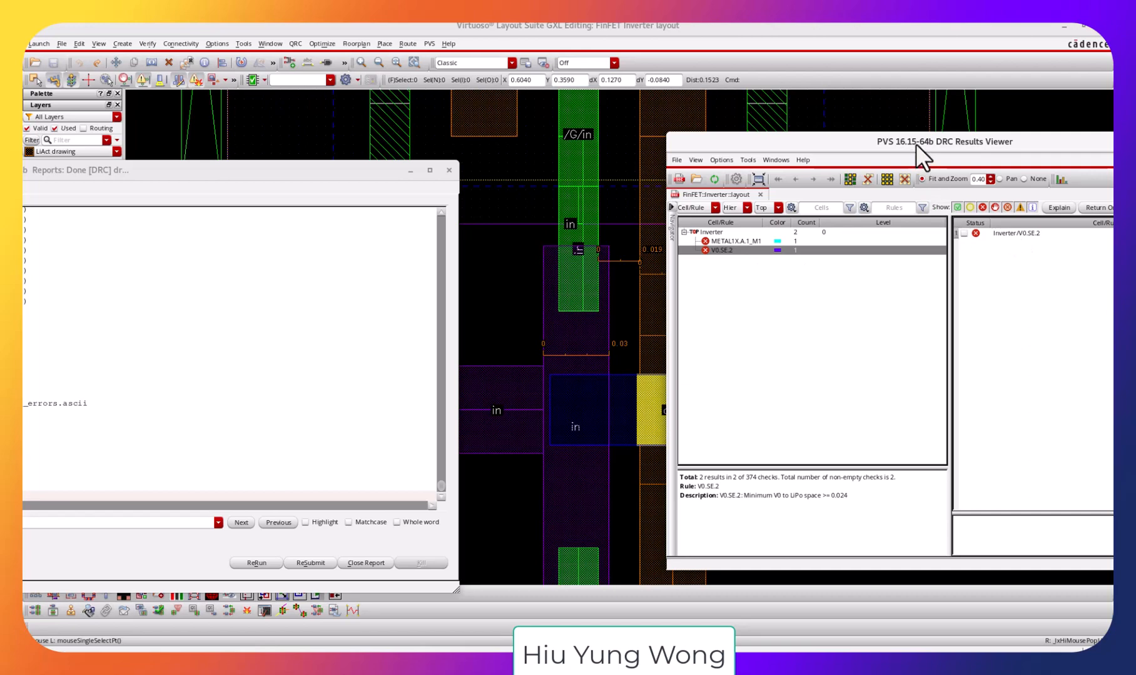
left_click_drag(916, 144, 1006, 485)
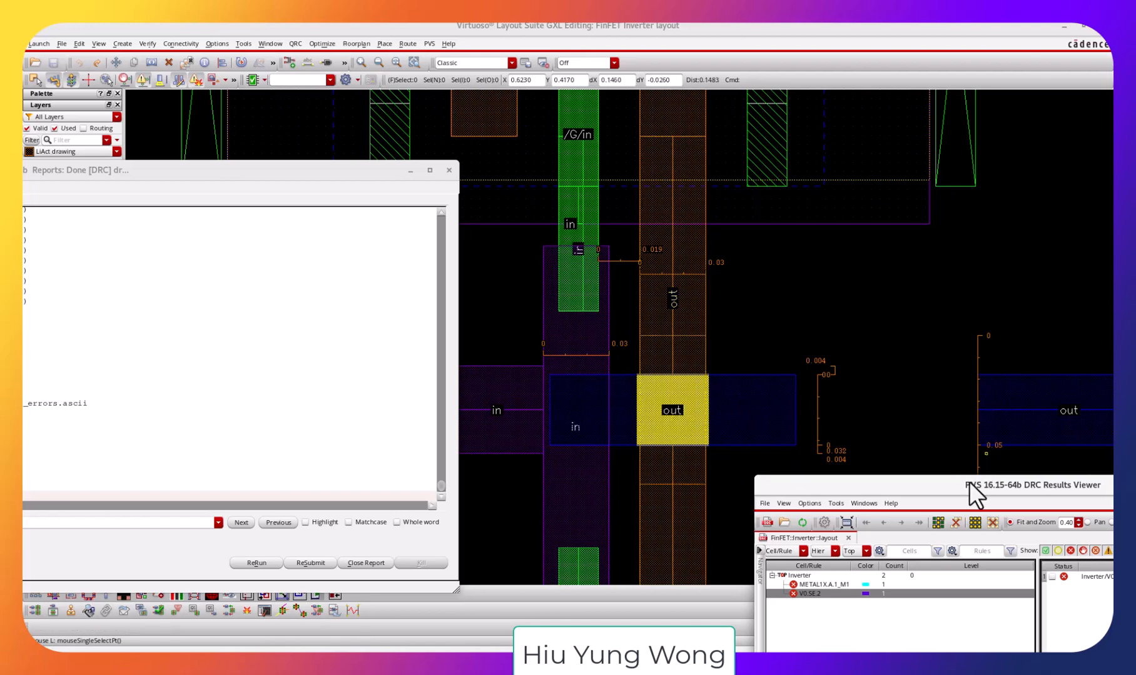
left_click_drag(968, 483, 877, 520)
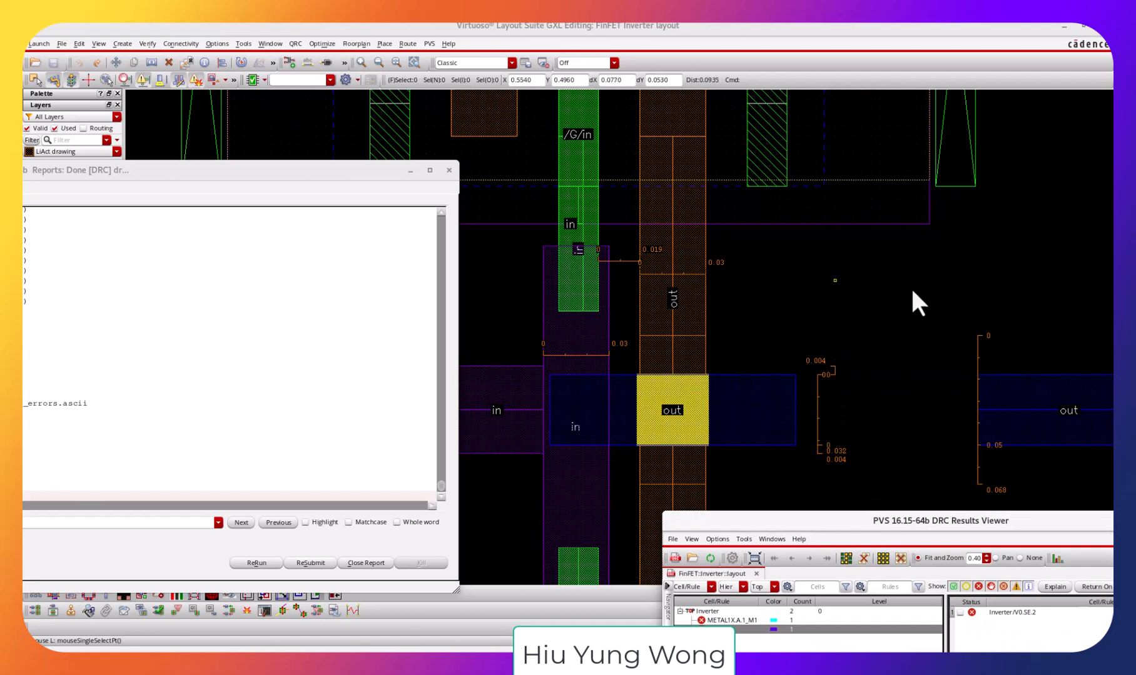
left_click(1039, 226)
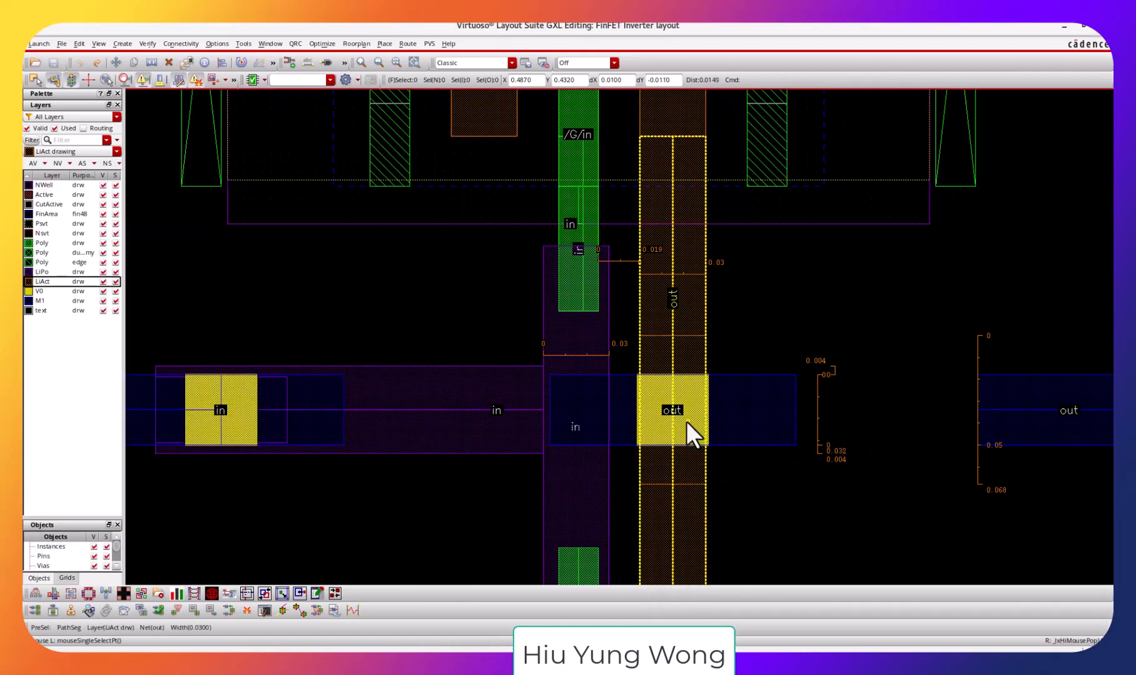
Switch to the FinFet 14nm Flow summary PDF, compare its reference inverter layout around the out via, and return to the Virtuoso layout.
double_click(751, 25)
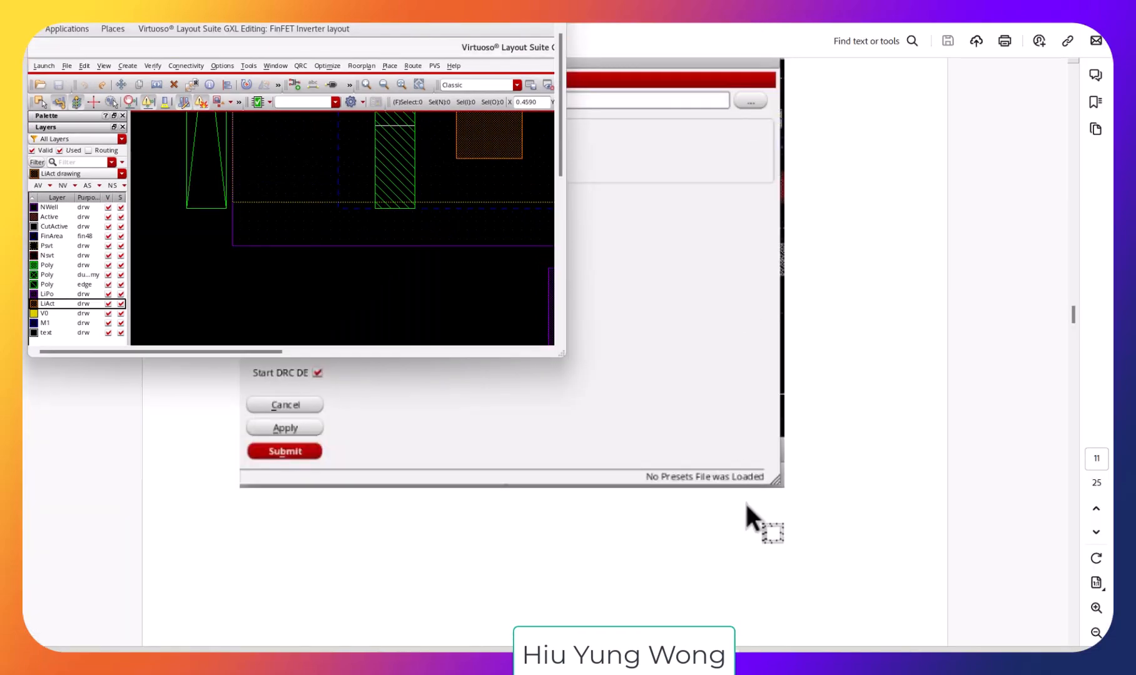
left_click(883, 475)
scroll(882, 473, "up", 10)
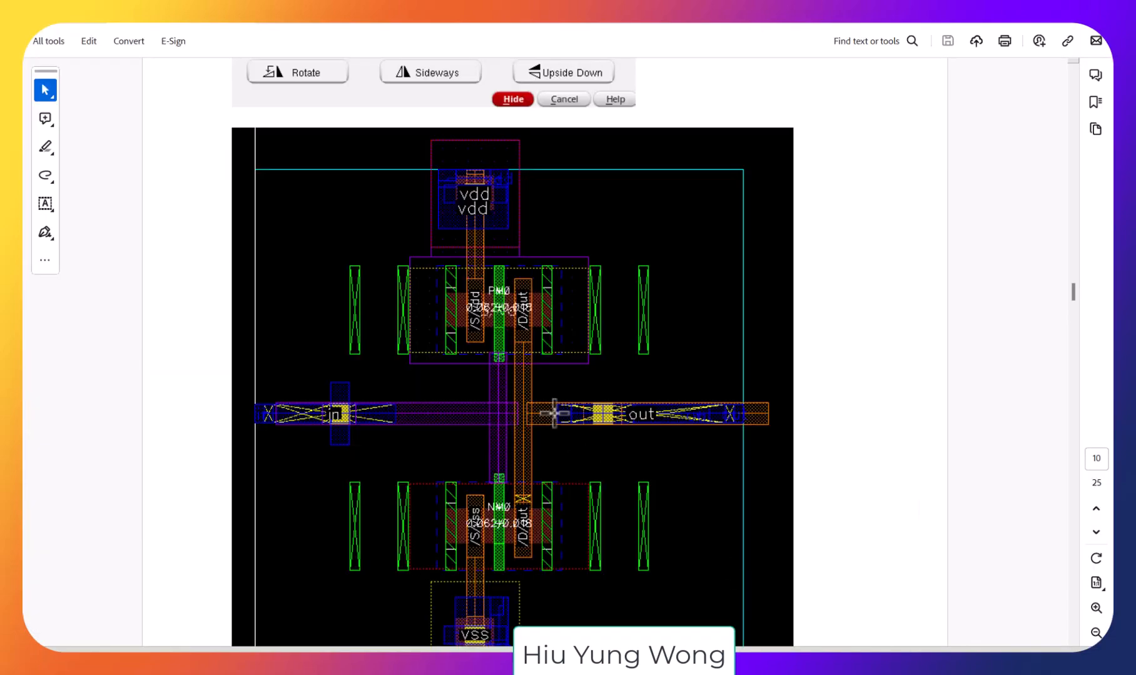
key("alt+Tab")
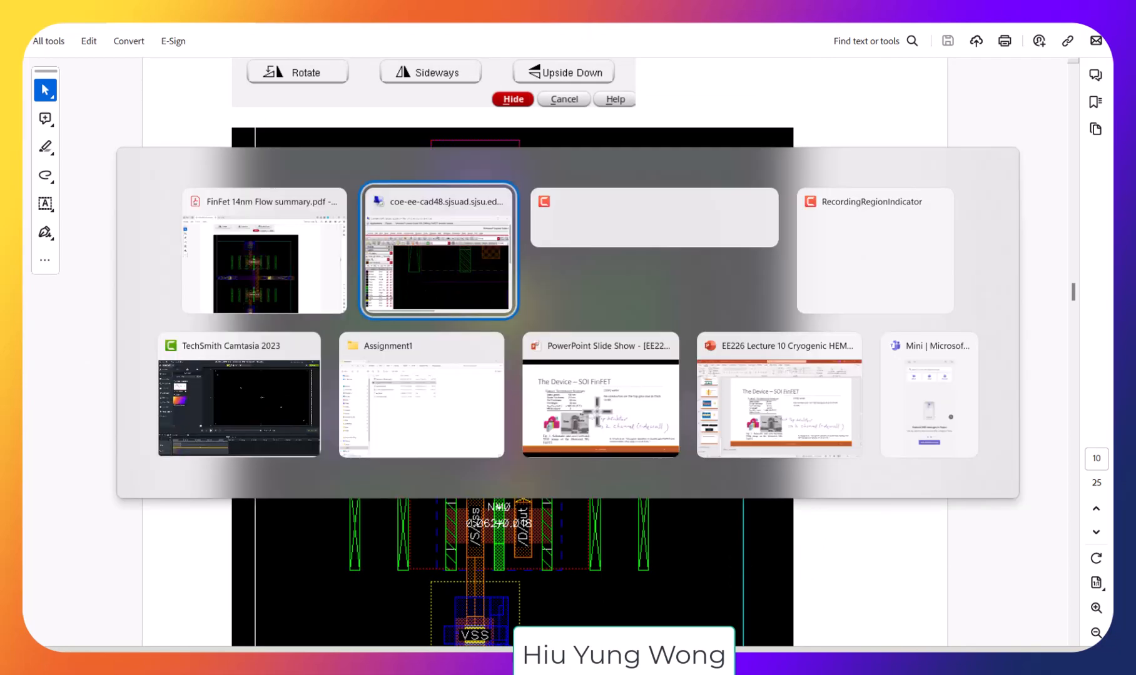
double_click(523, 28)
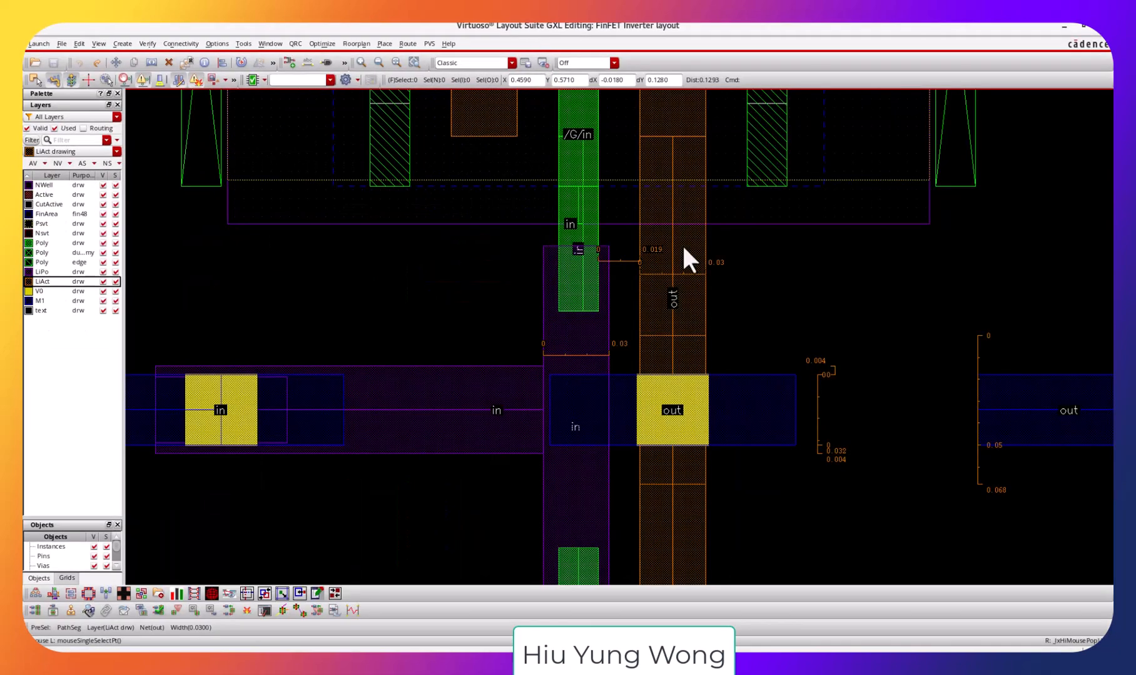
double_click(760, 28)
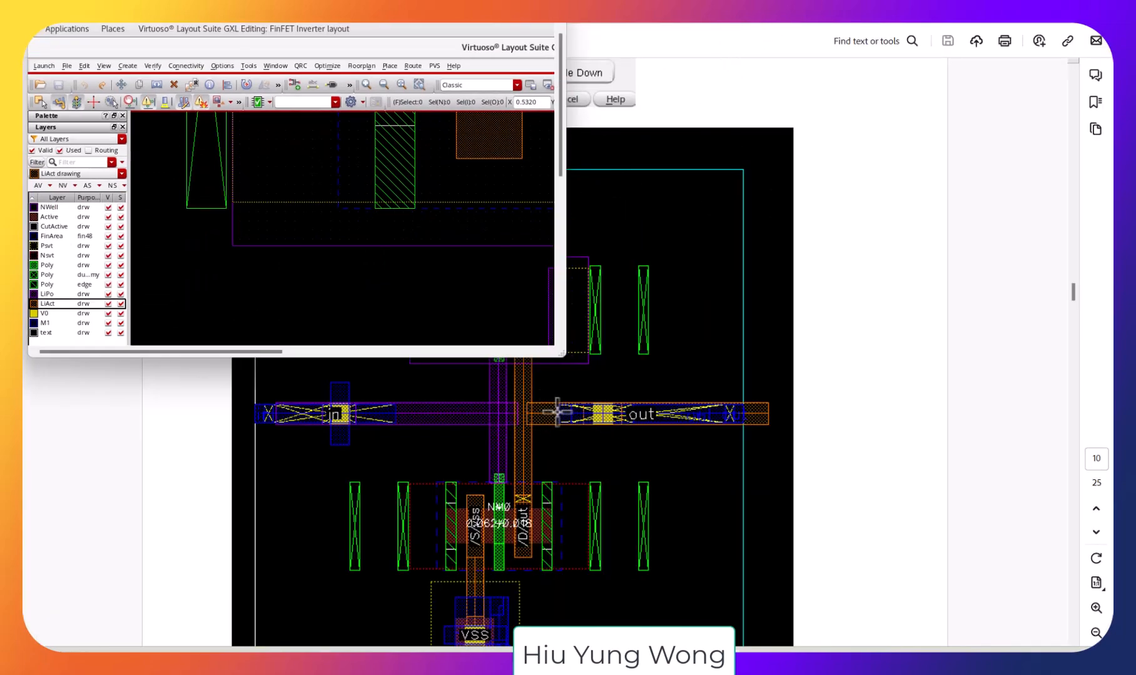
left_click(956, 360)
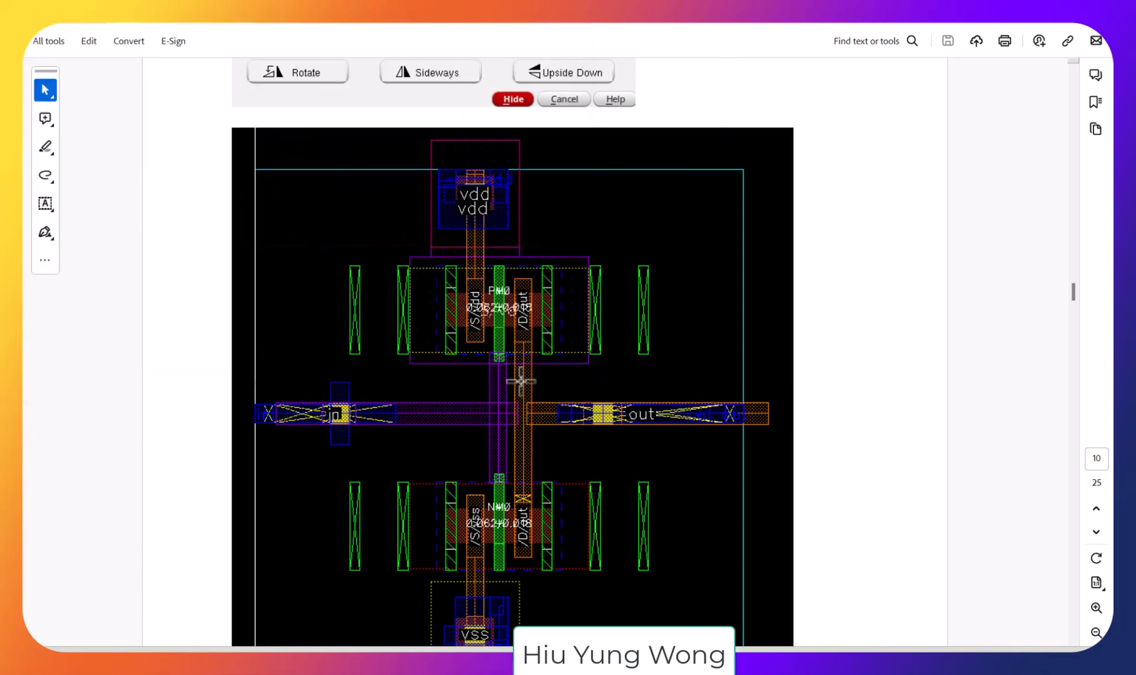
key("alt+Tab")
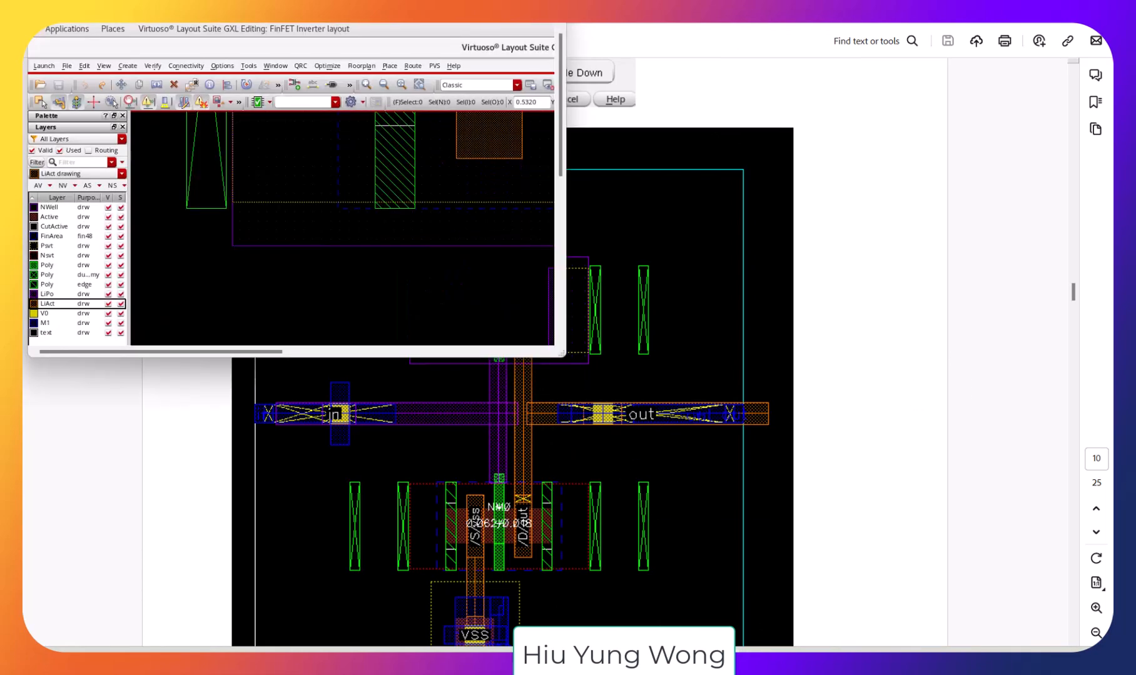
double_click(516, 31)
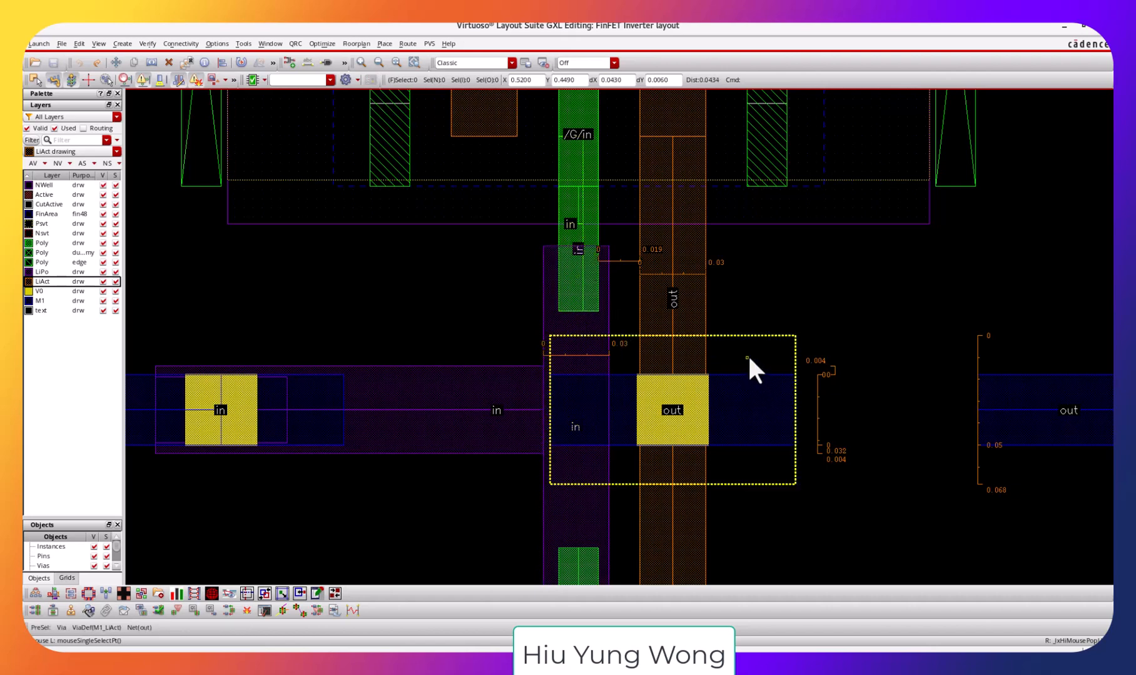
Move the M1_LiAct out via horizontally off the vertical LiAct strap, to its right and overlapping the M1 out pin.
key("m")
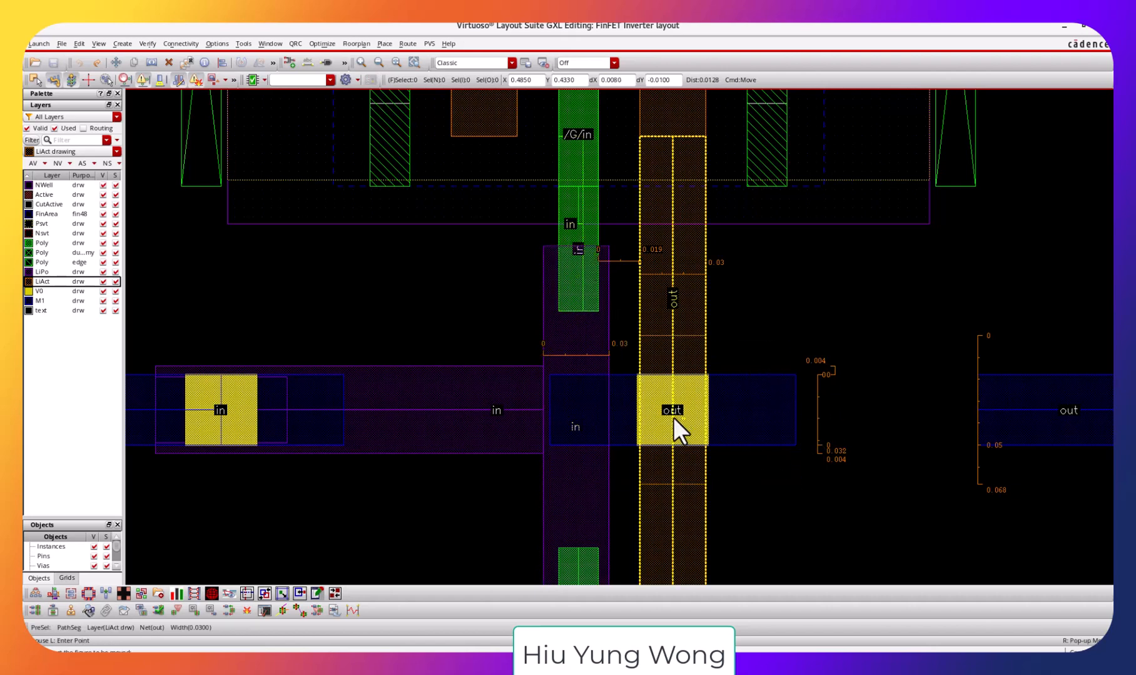
left_click(663, 417)
key("Escape")
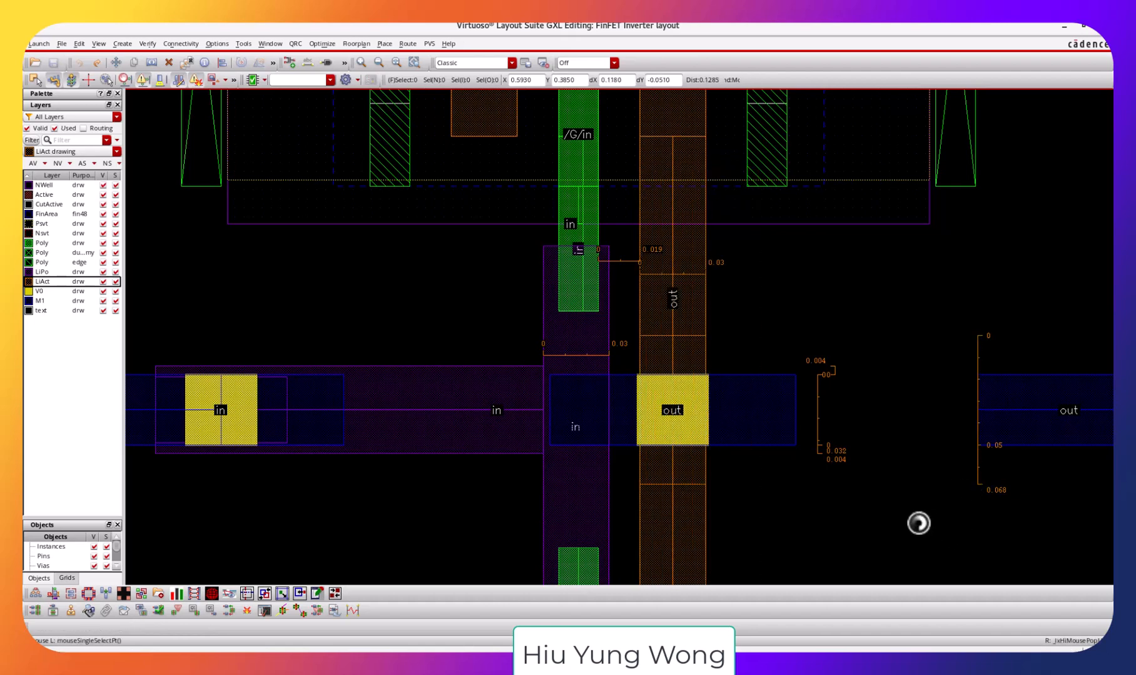
key("m")
left_click(735, 417)
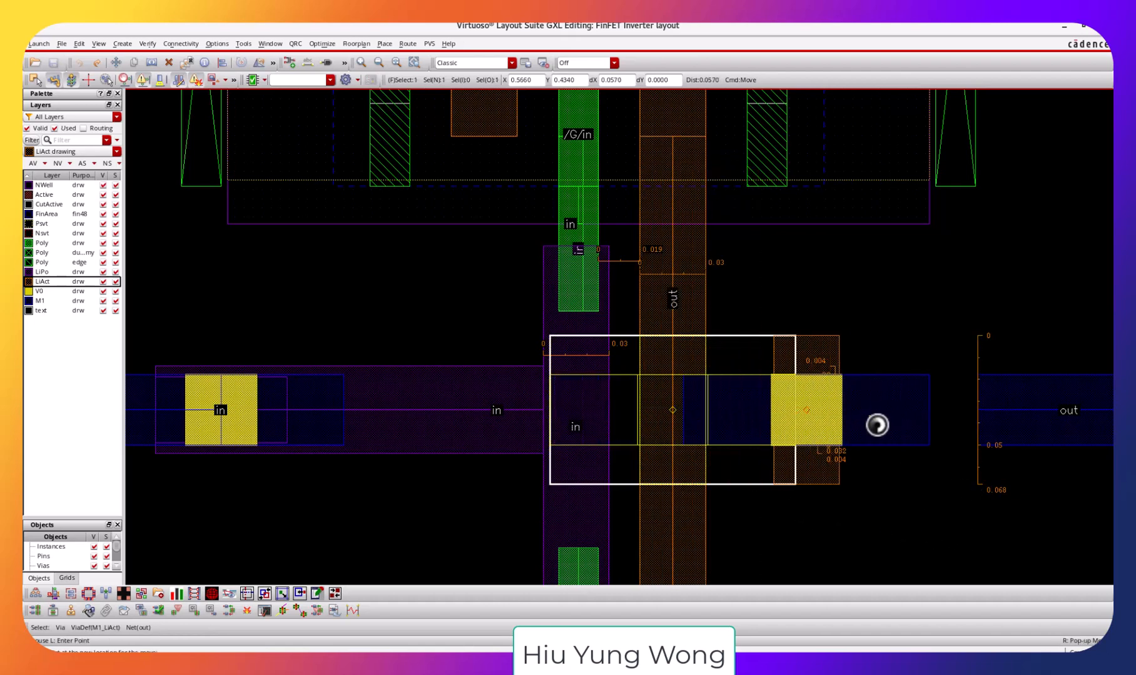
left_click(921, 431)
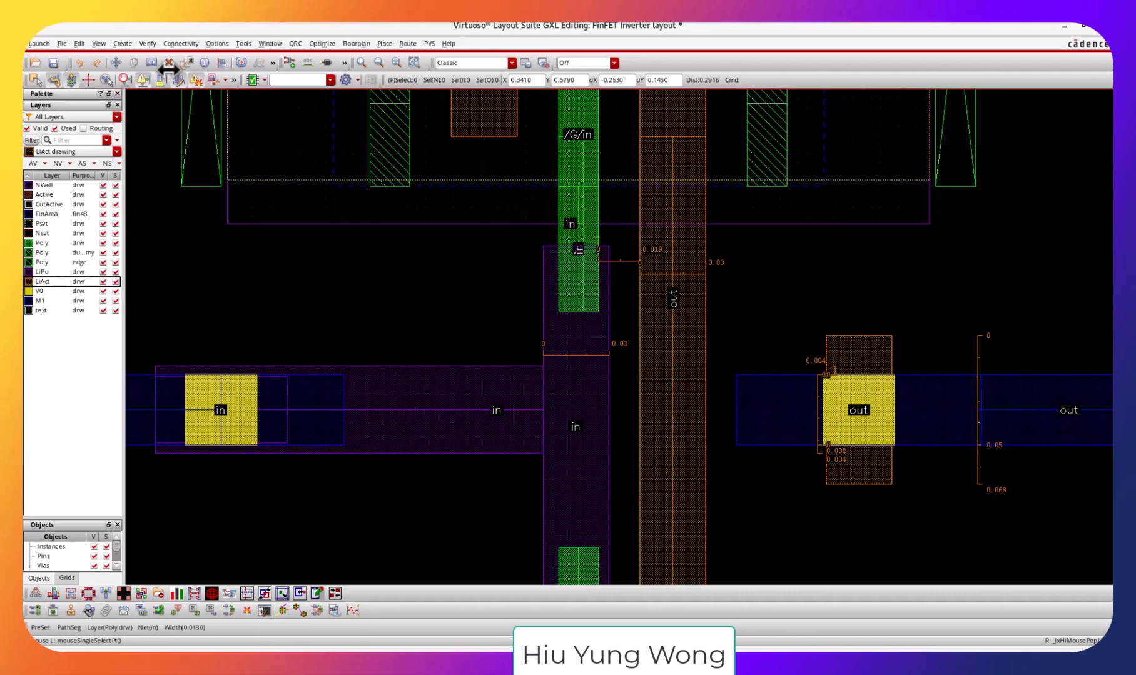
Draw a LiAct rectangle about 0.056 wide and 0.039 high bridging the vertical out LiAct strap and the relocated out via.
left_click(123, 45)
mouse_move(151, 76)
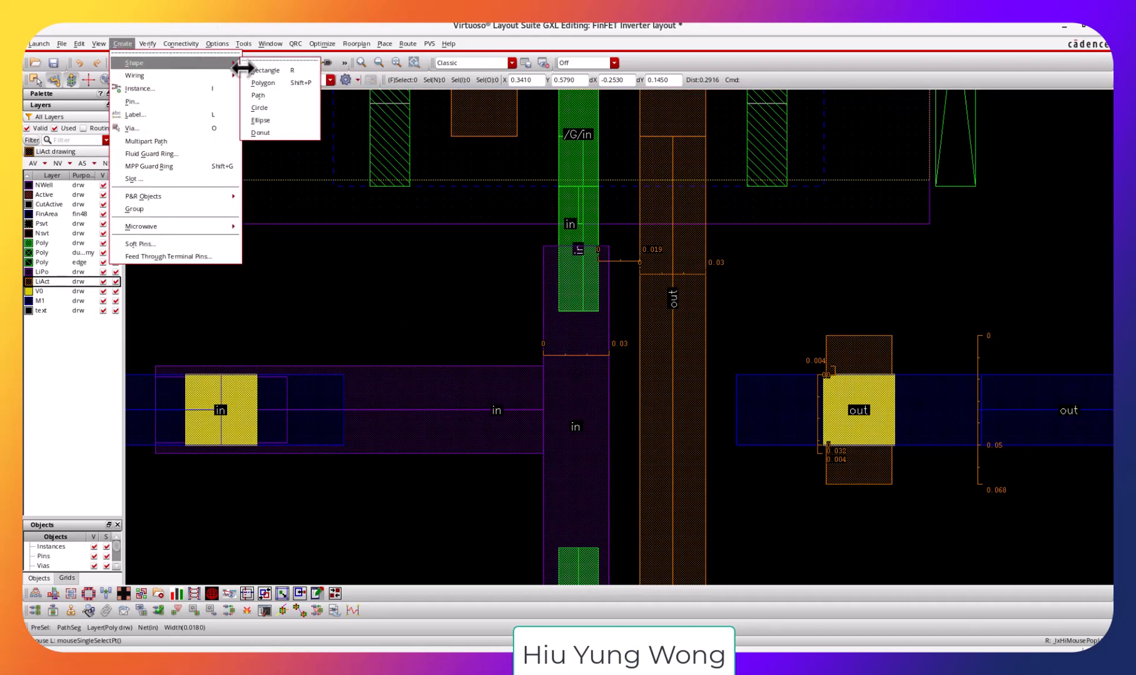
left_click(256, 70)
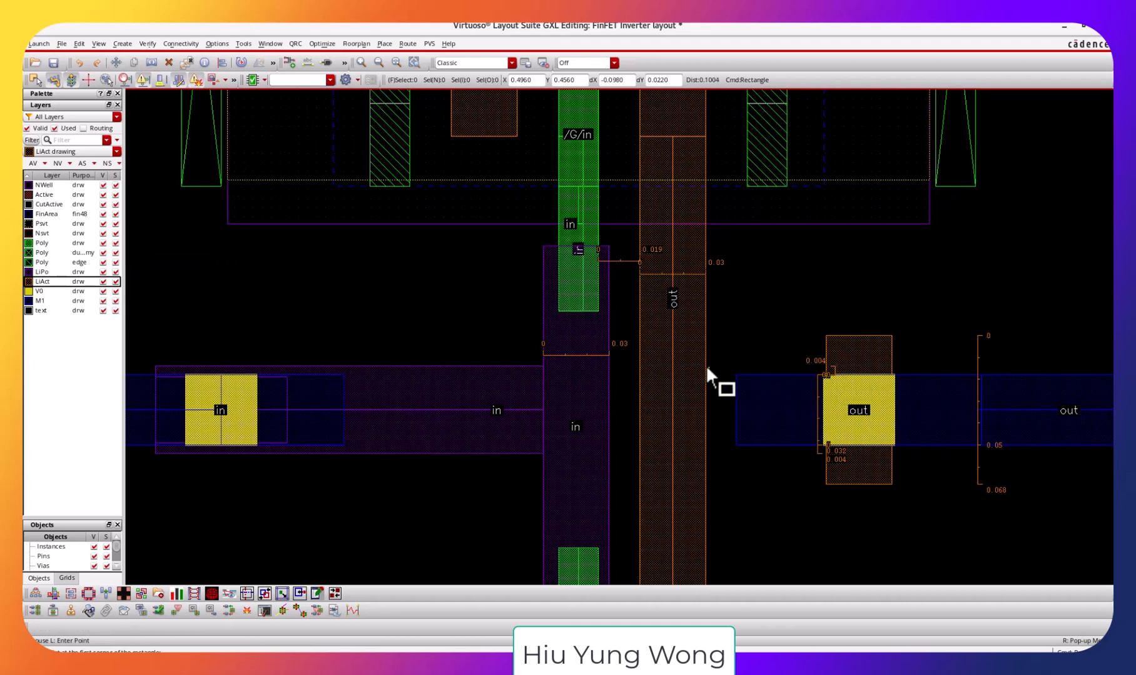
left_click(704, 369)
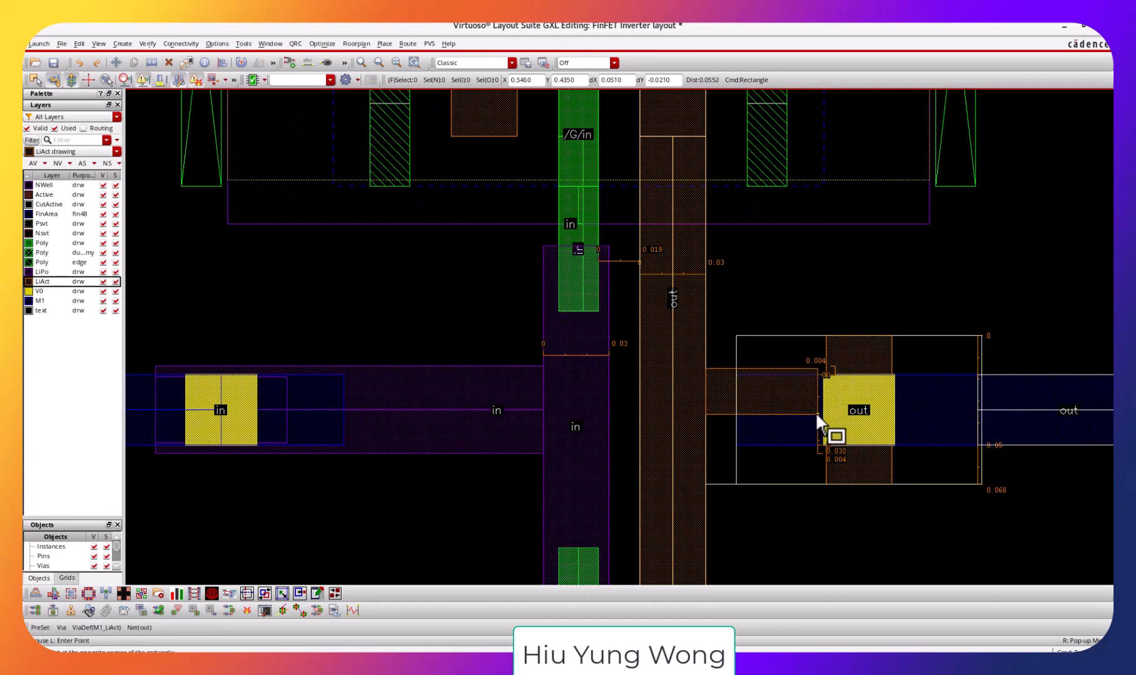
left_click(826, 453)
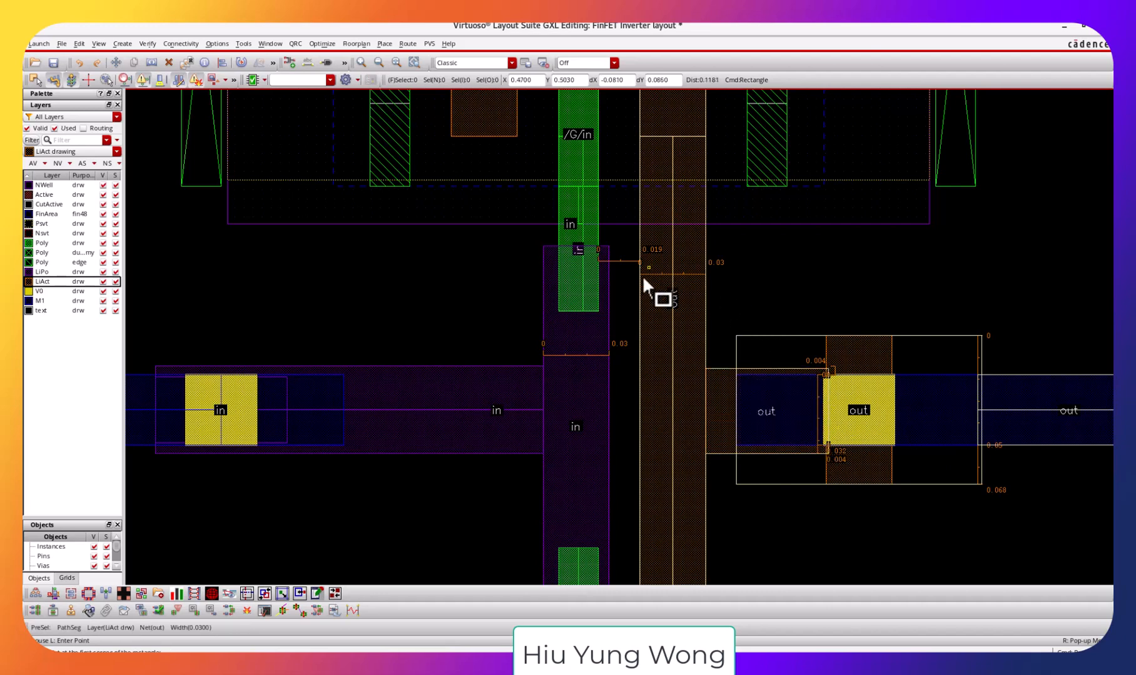
key("Escape")
Save the layout with the new LiAct bridge and rerun the DRC check.
left_click(586, 316)
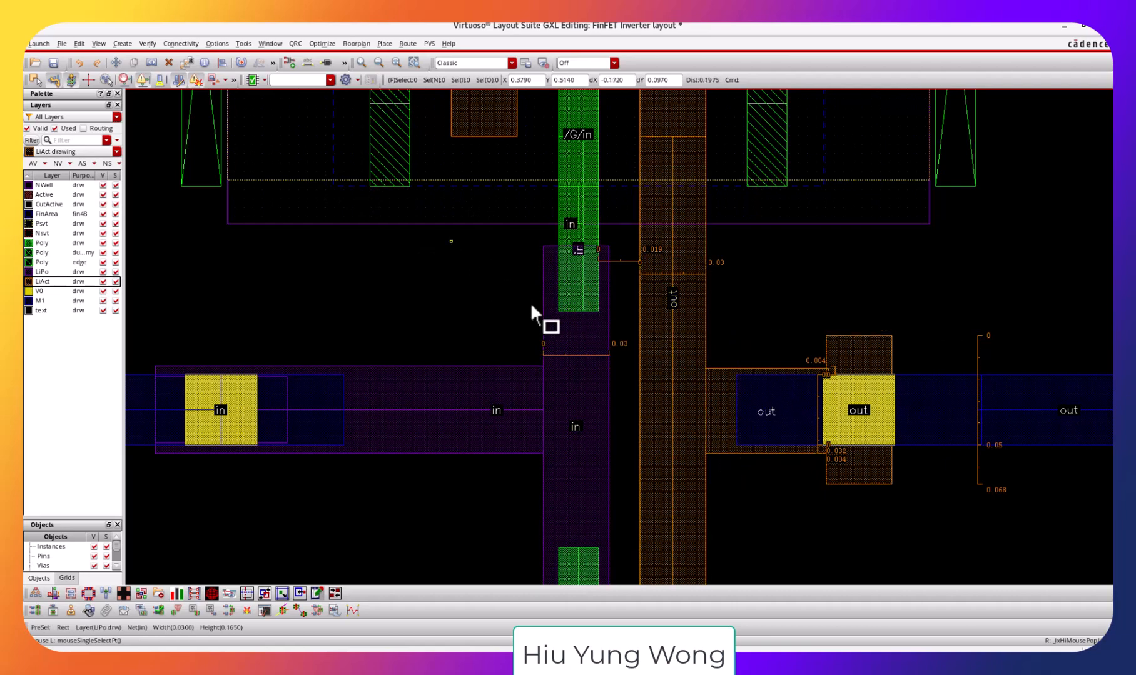
left_click(793, 410)
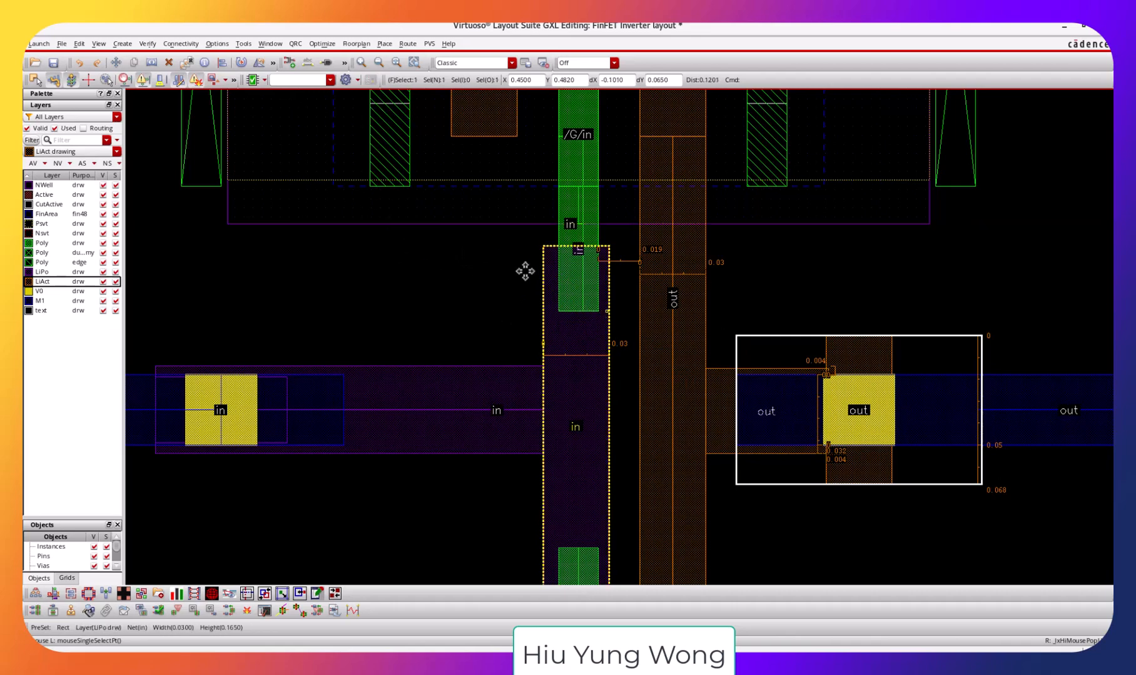
left_click(58, 62)
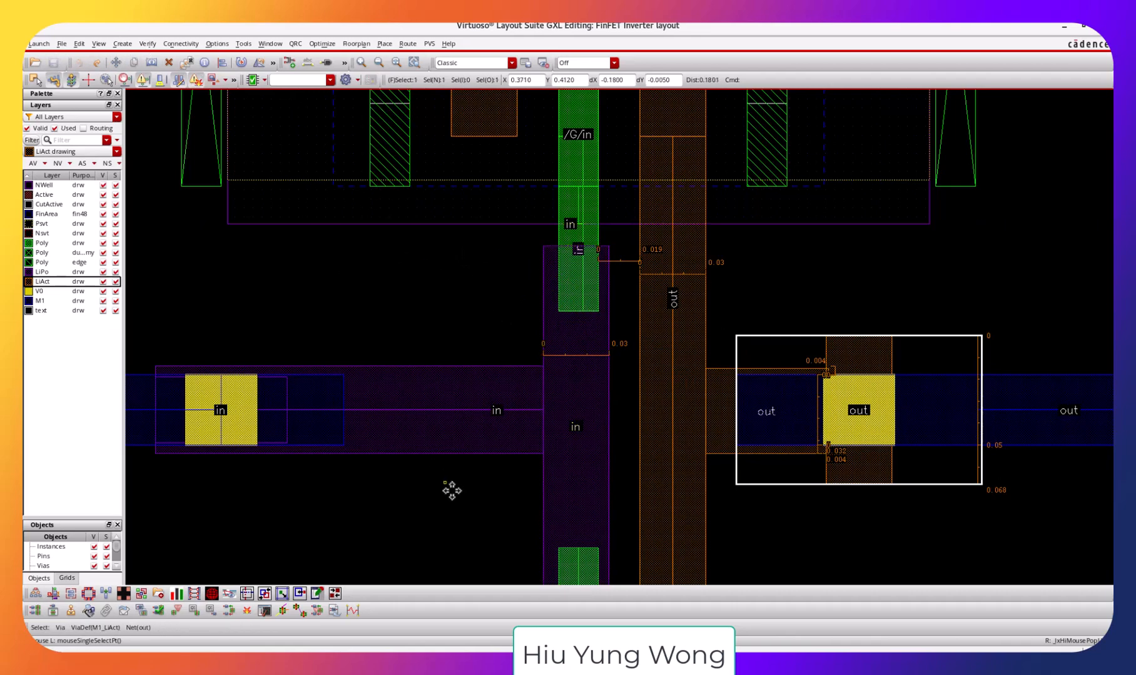
left_click(261, 565)
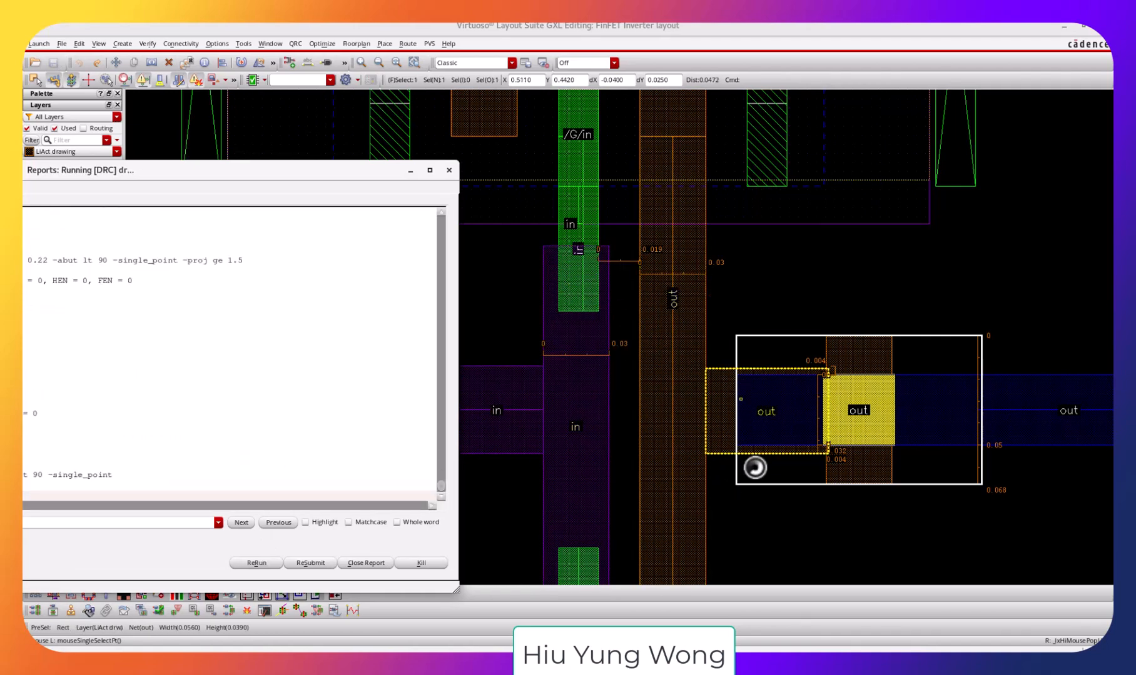
left_click(774, 480)
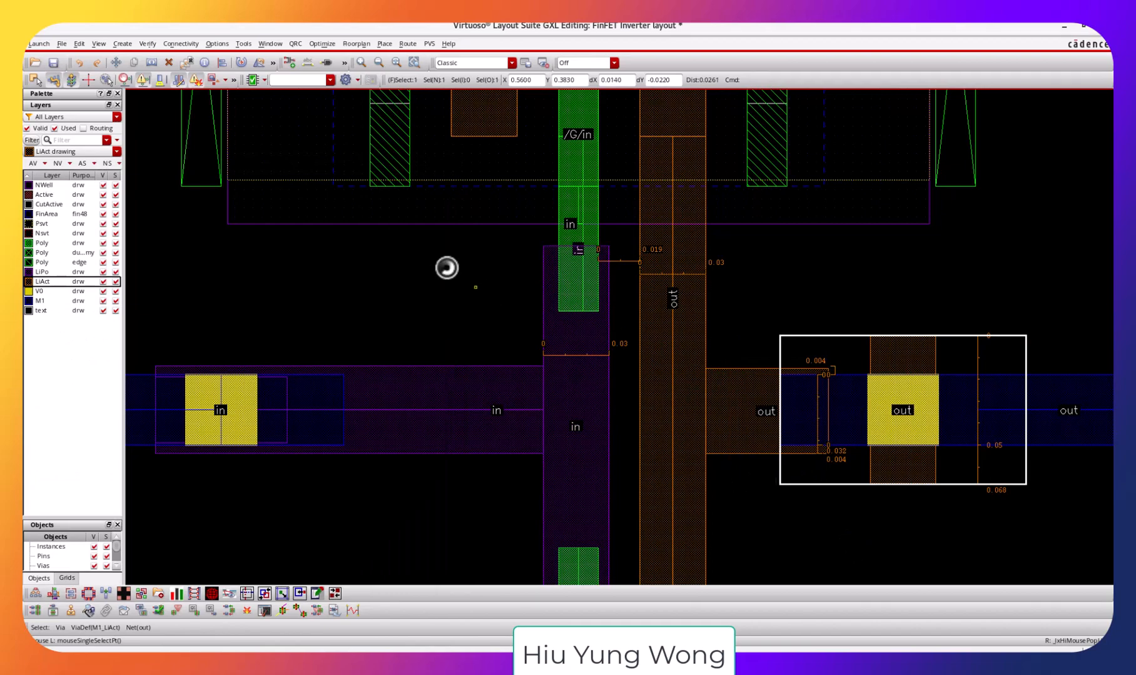
key("u")
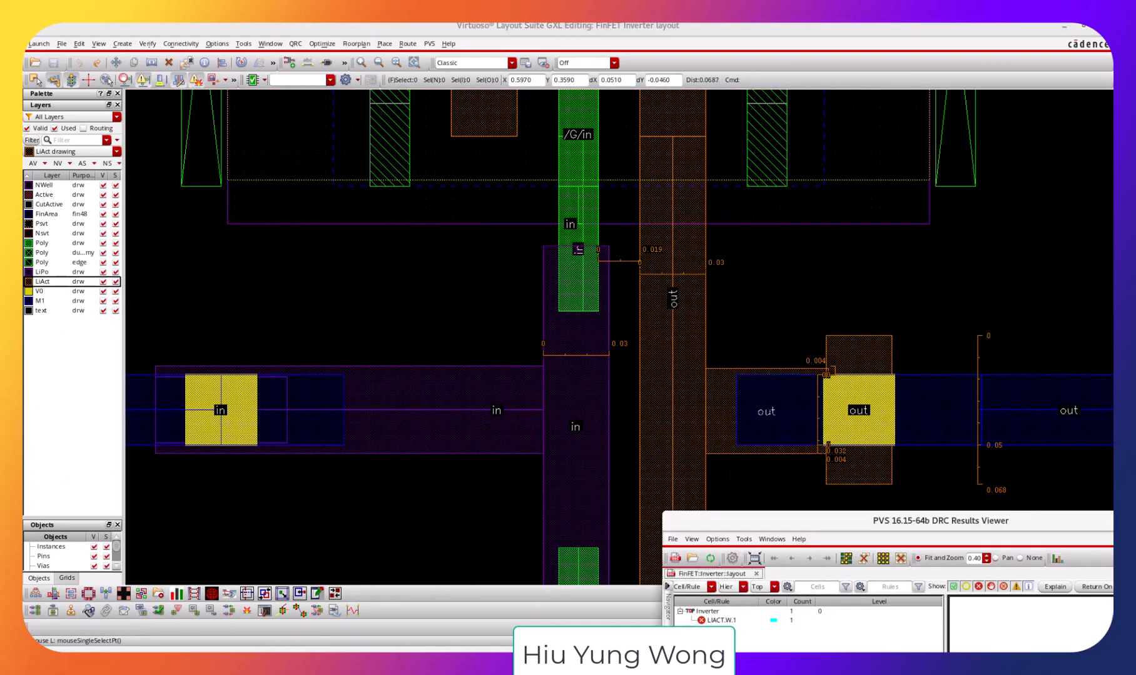
Highlight the LIACT.W.1 violation on the layout to examine the flagged shape, then clear the highlight.
left_click(739, 619)
left_click(1024, 615)
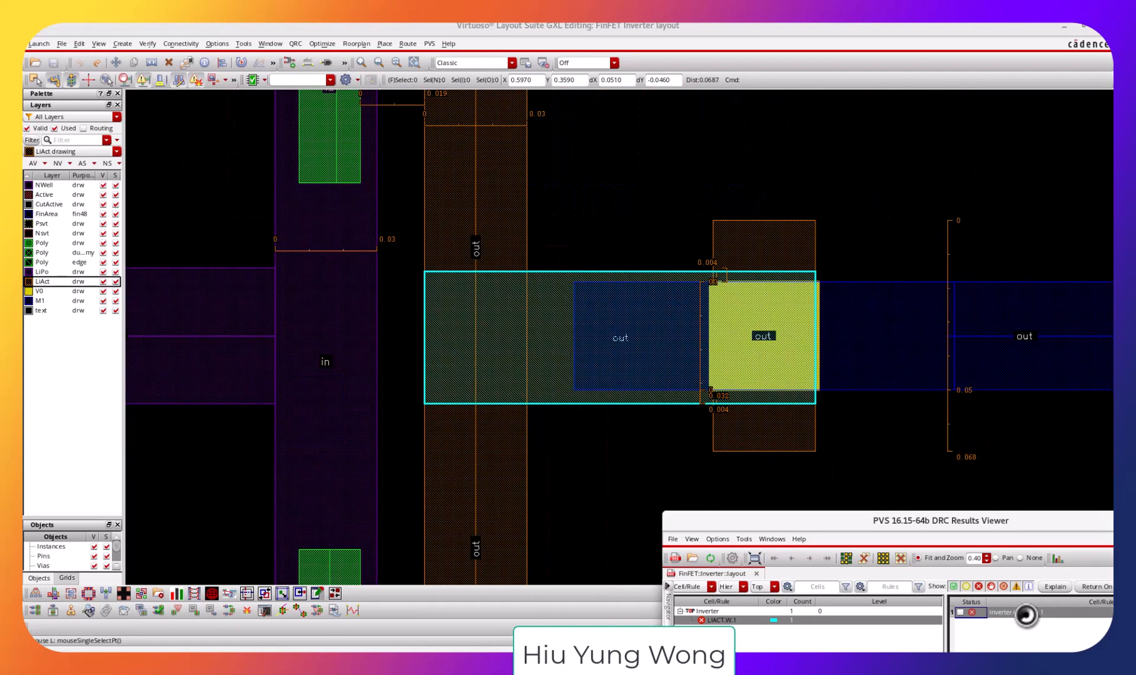
left_click_drag(991, 525, 852, 542)
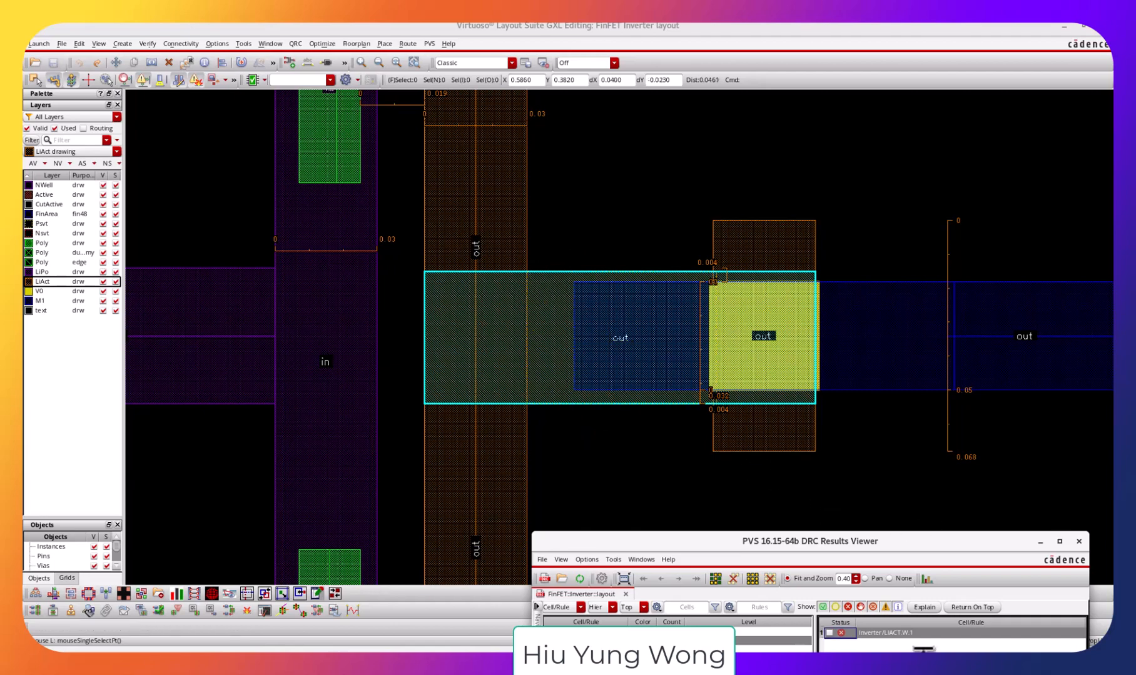
left_click(580, 578)
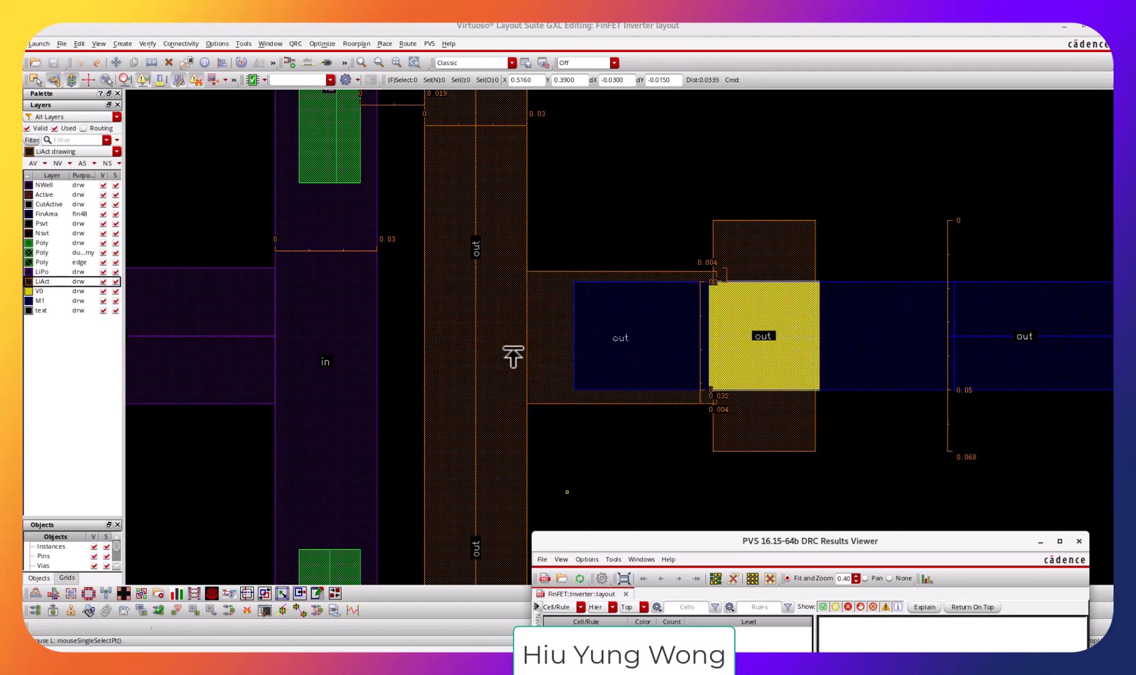
left_click(556, 305)
right_click(556, 305)
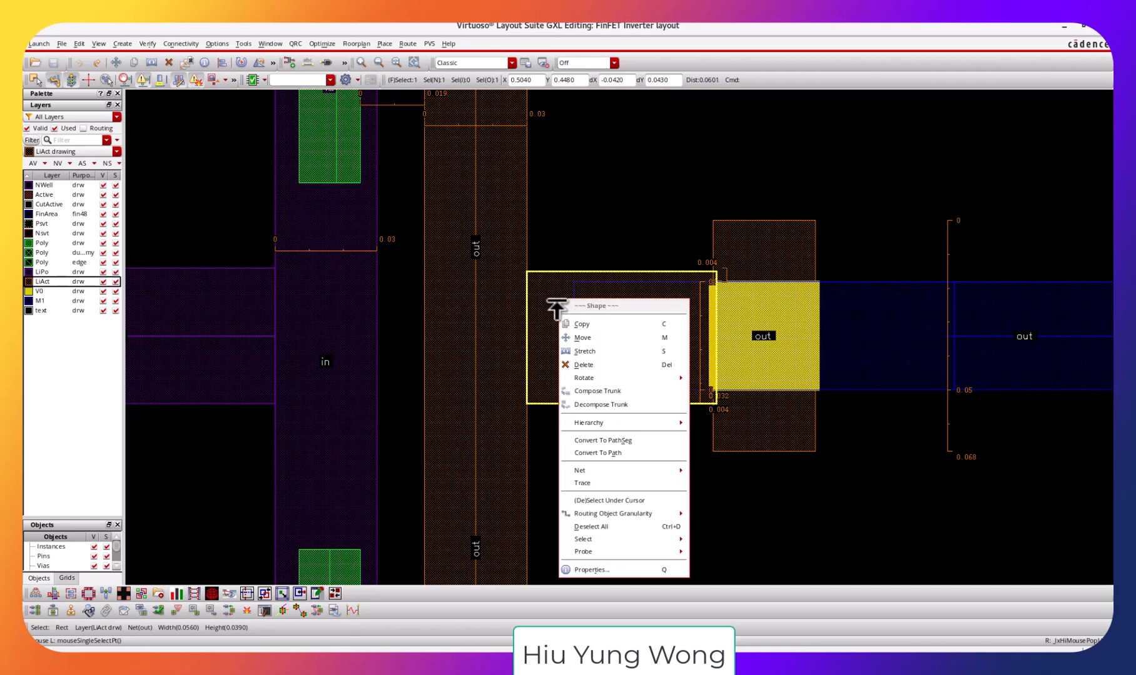
left_click(643, 569)
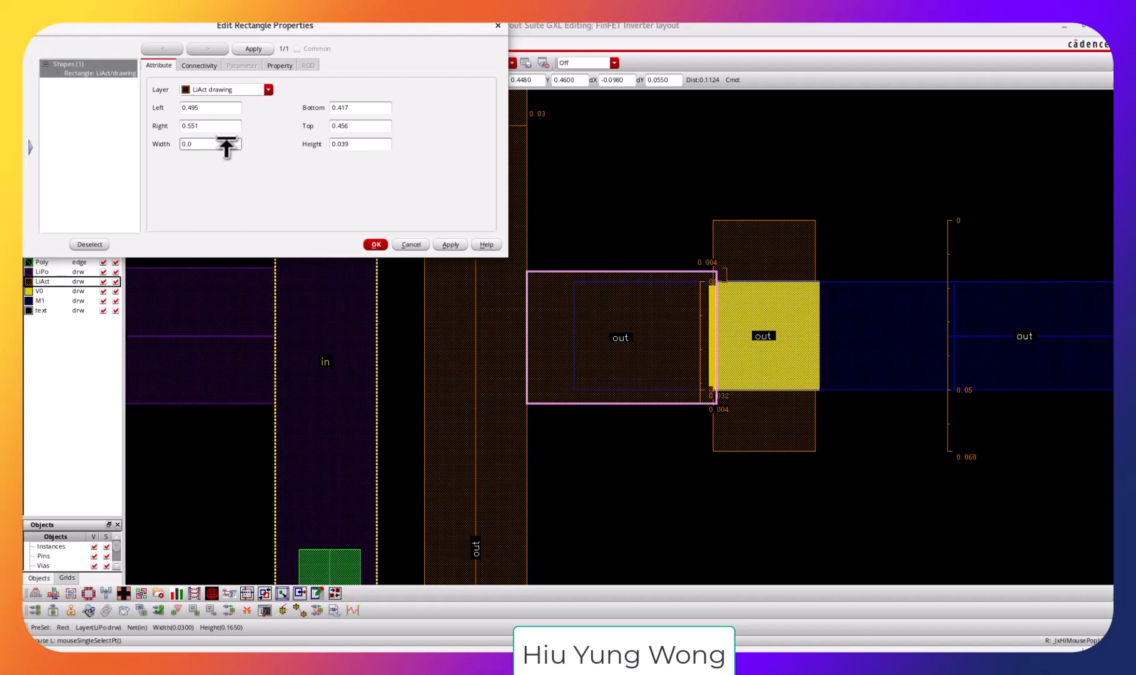
left_click(226, 144)
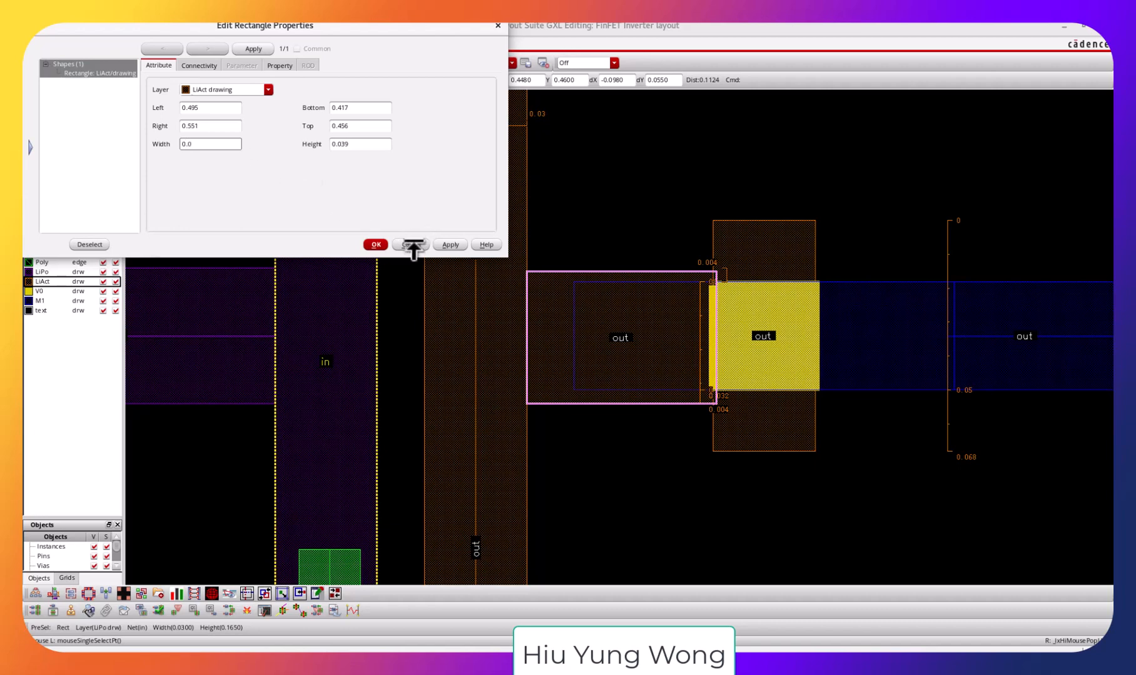
left_click(410, 244)
Set the height of the LiAct rectangle joining the out strap to the via to 0.04.
right_click(641, 289)
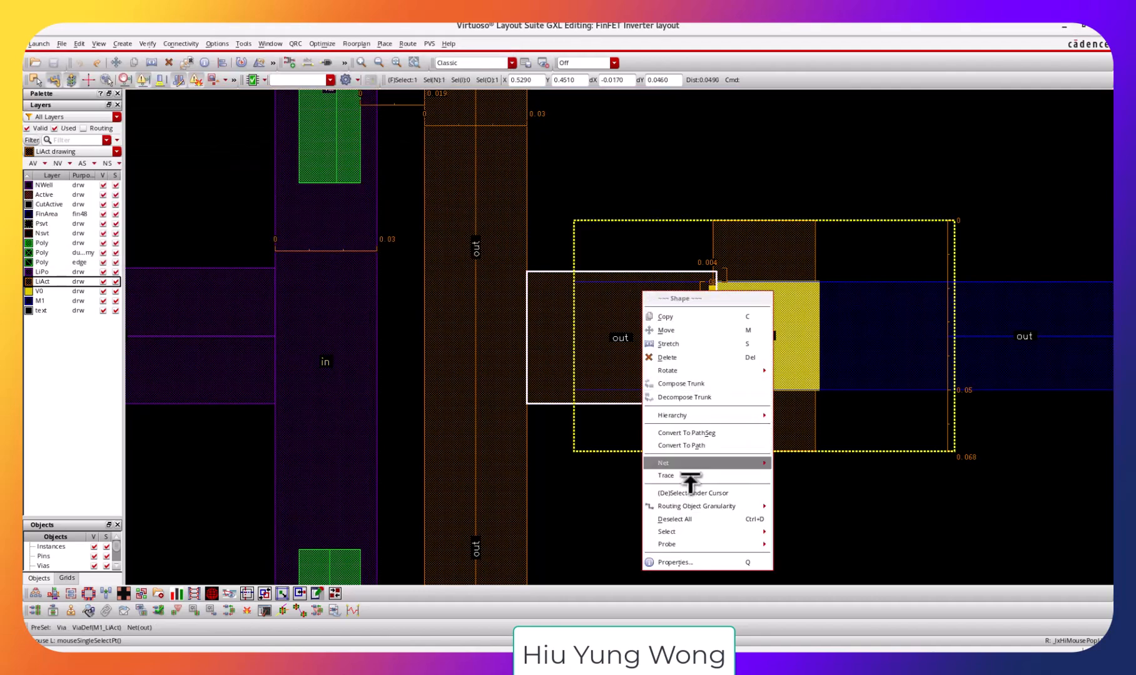
left_click(669, 562)
double_click(355, 164)
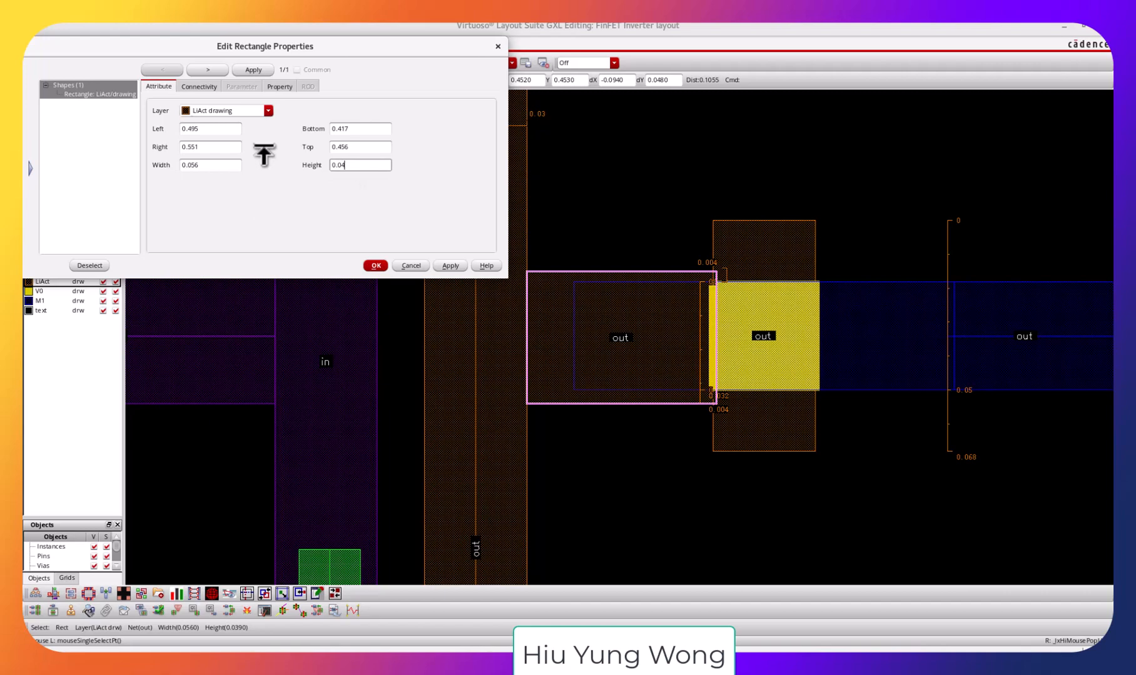
left_click(450, 266)
left_click(375, 265)
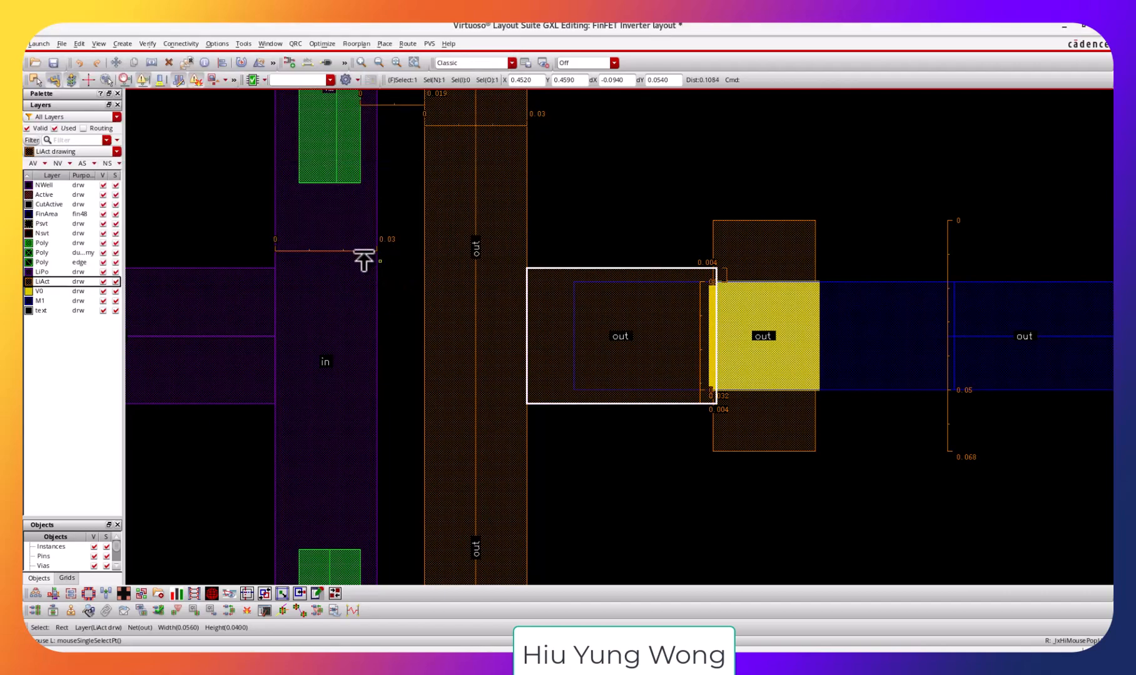
Save the inverter layout, rerun the DRC check and bring its results into full view.
left_click(53, 63)
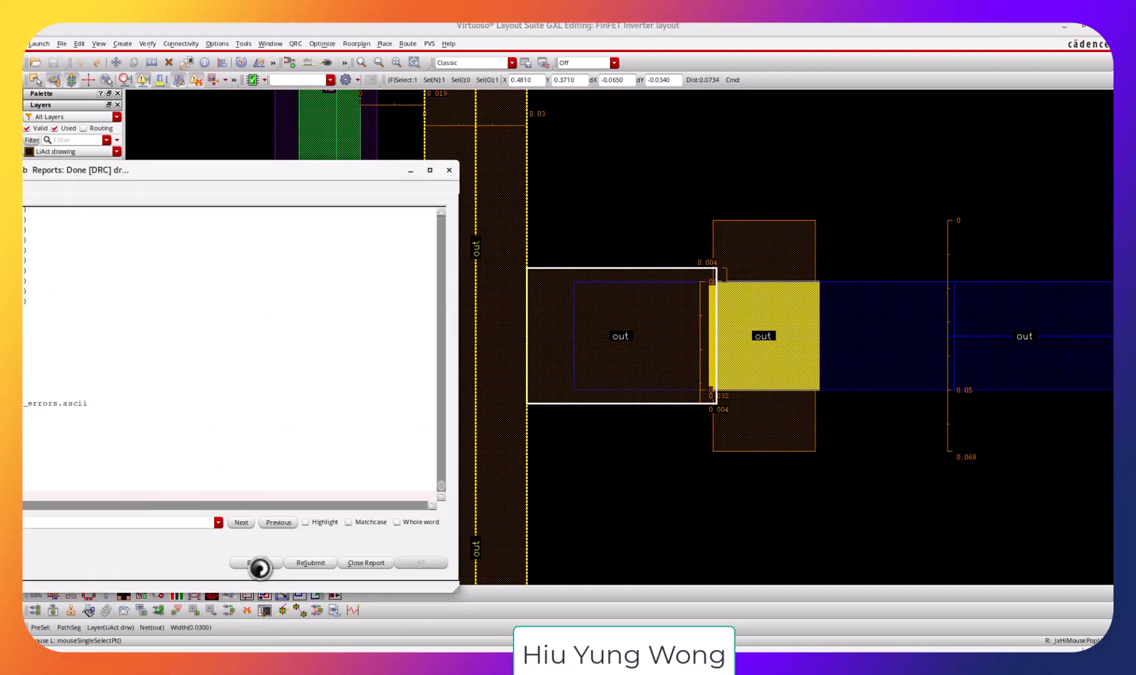
left_click(256, 563)
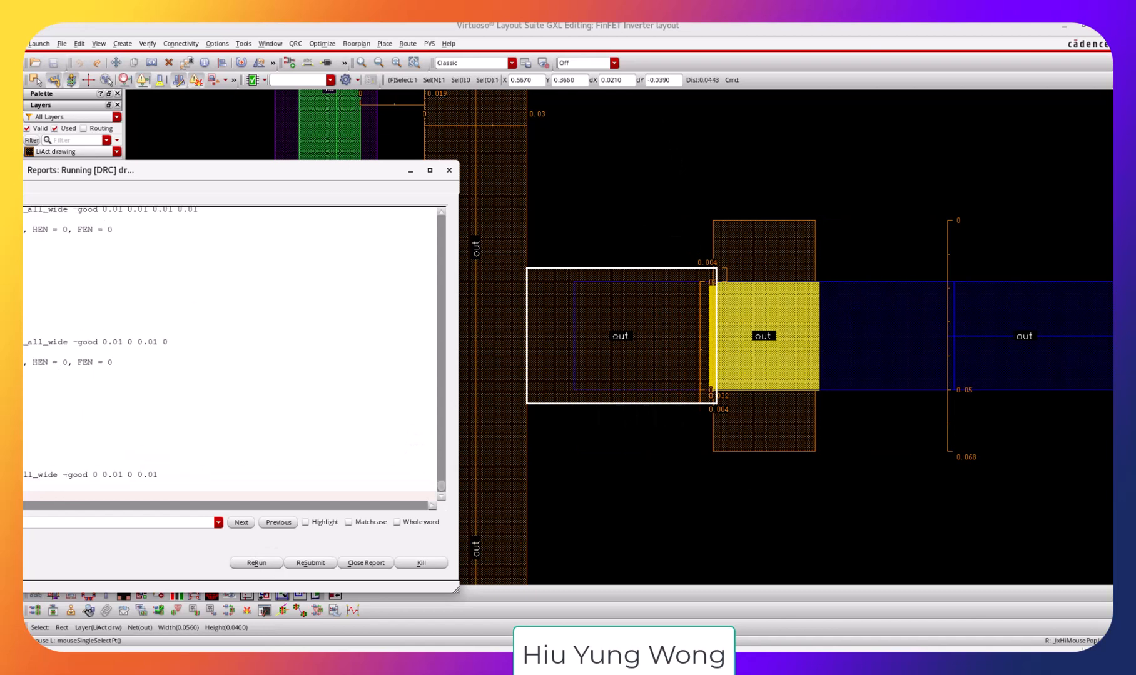
left_click_drag(848, 536, 857, 469)
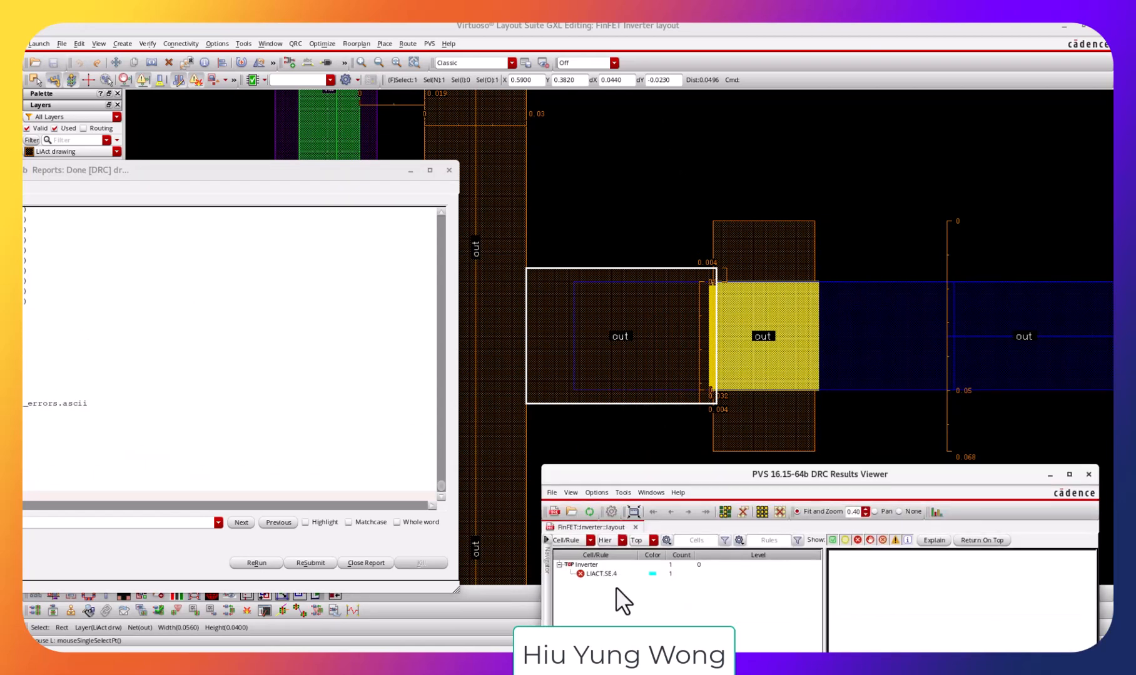
Highlight the LIACT.SE.4 violation between the poly end and the out LiAct strap, examine it, and clear the highlight.
left_click(604, 575)
left_click(863, 566)
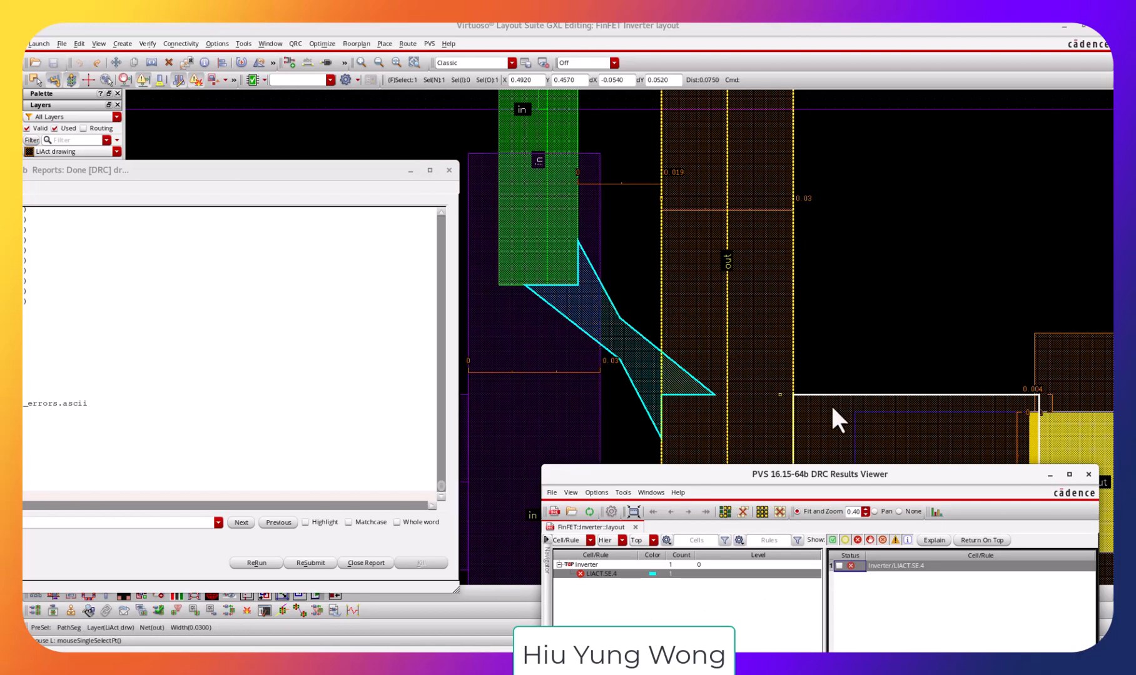
left_click(967, 179)
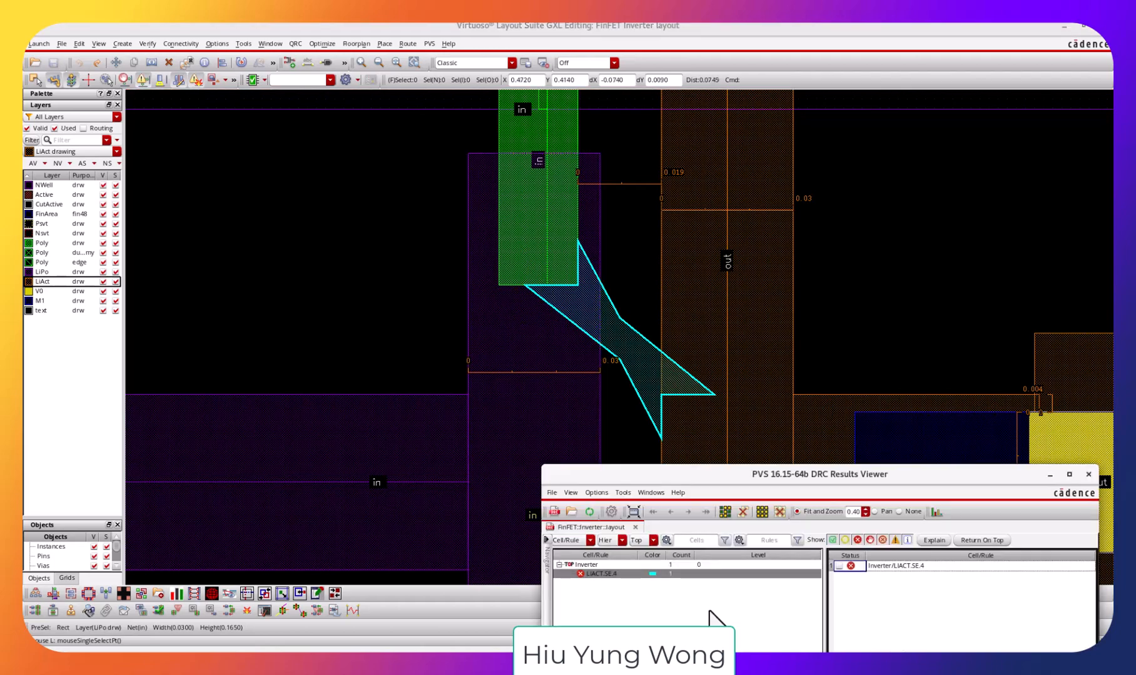
left_click(300, 232)
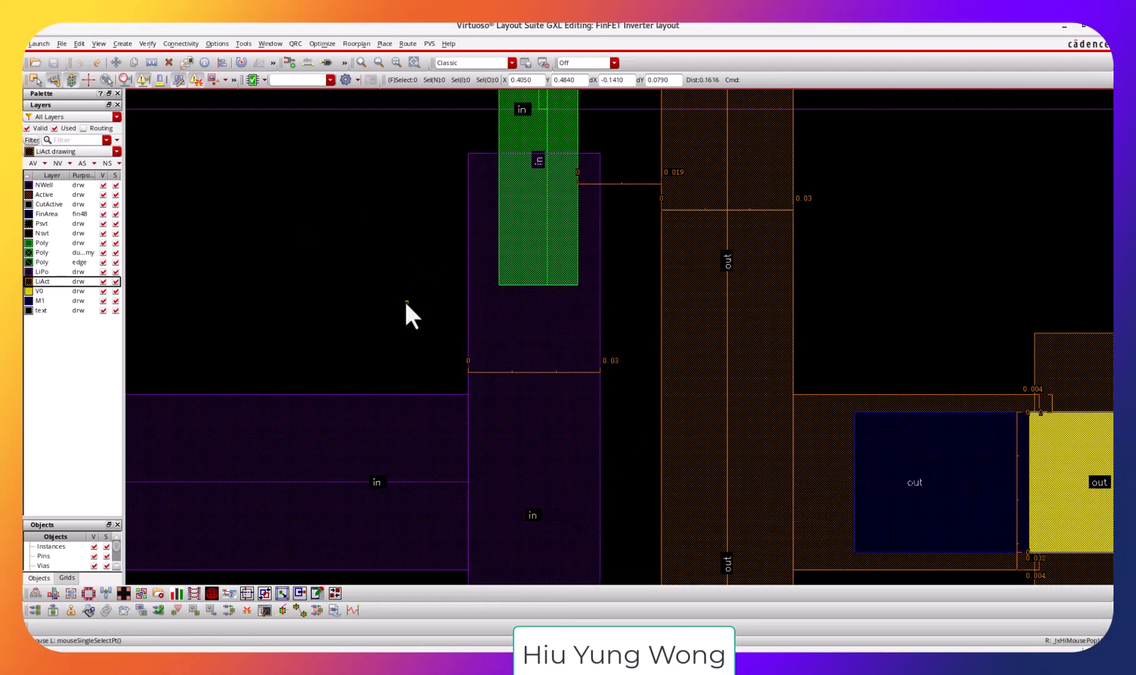
Hide every layer except LiAct and Poly drawing to isolate the shapes involved in the violation.
key("s")
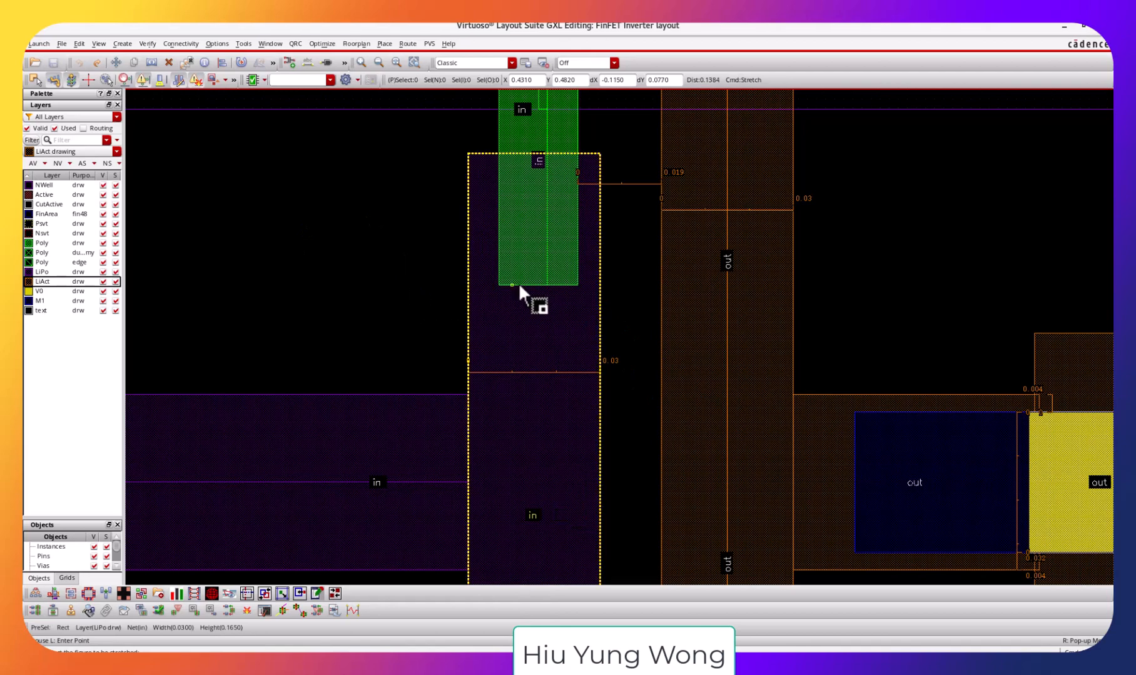
left_click(103, 175)
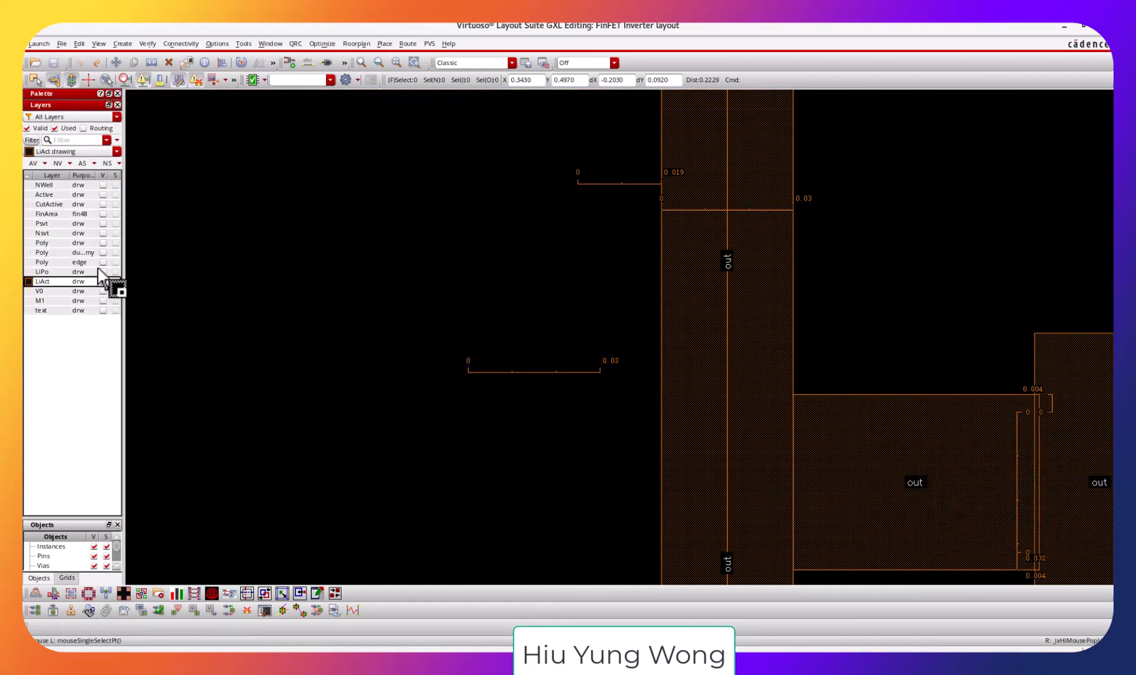
left_click(103, 243)
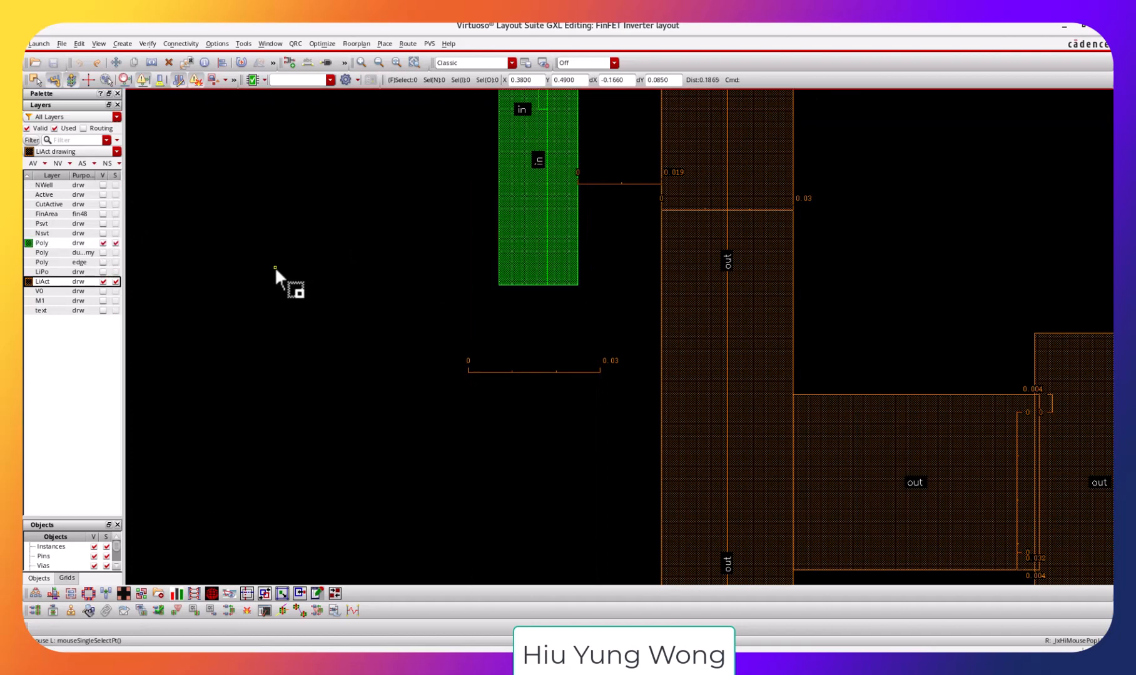
Try to stretch the lower end of the upper in poly strip beside the out LiAct strap.
key("s")
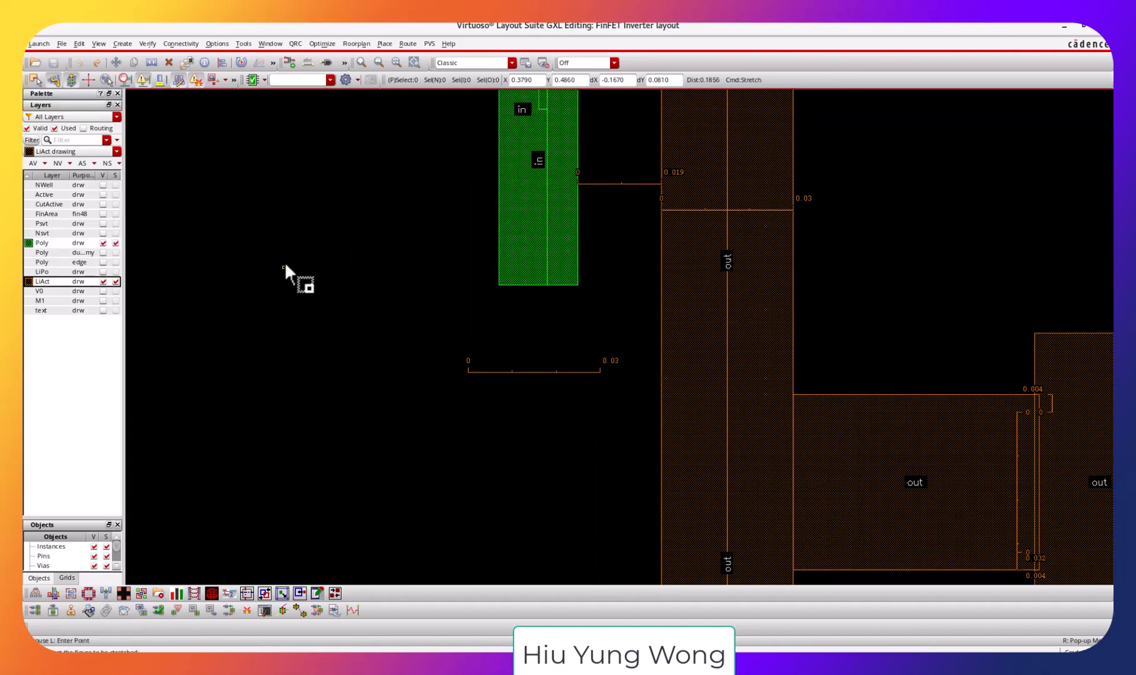
left_click(546, 285)
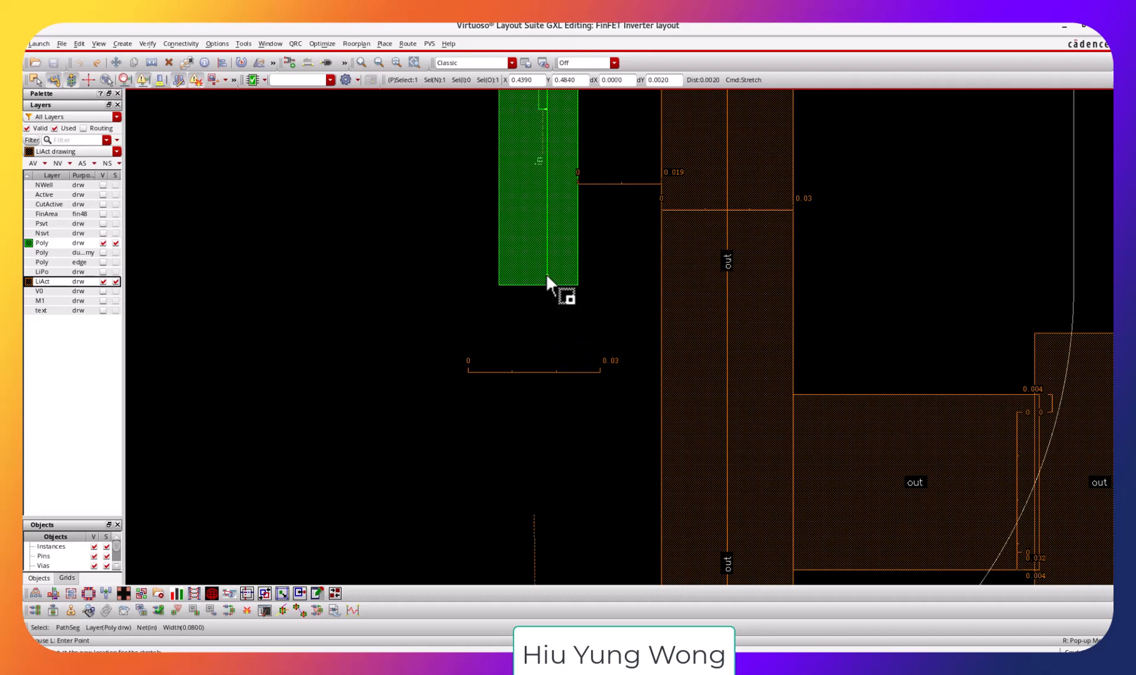
key("Escape")
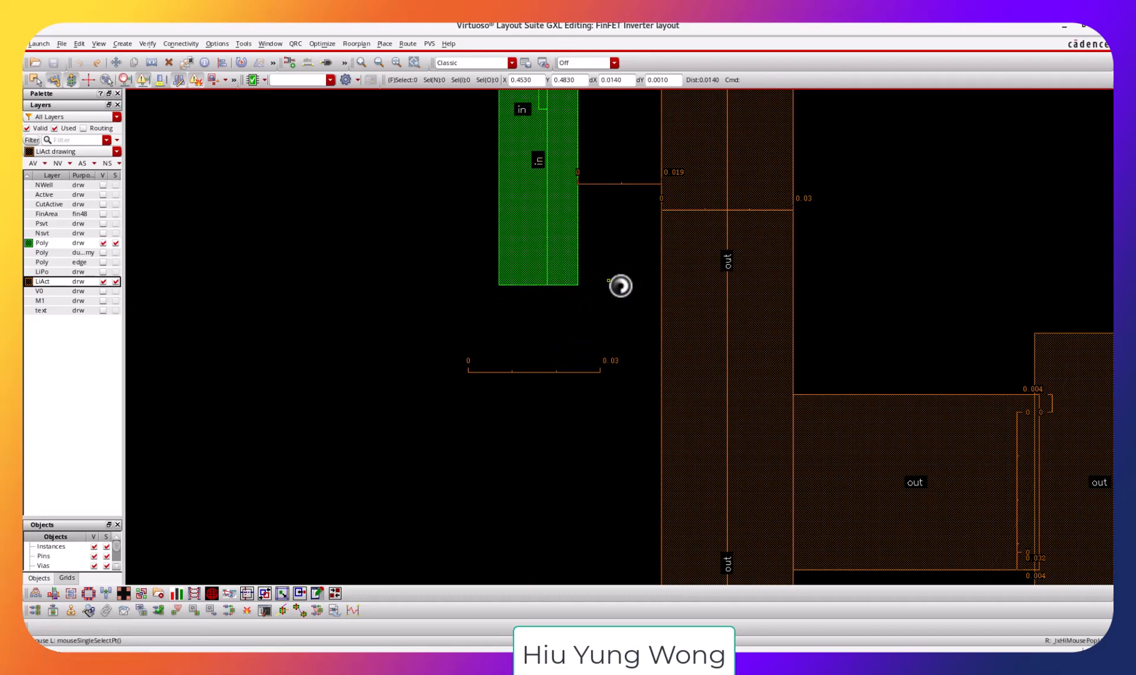
key("shift+z")
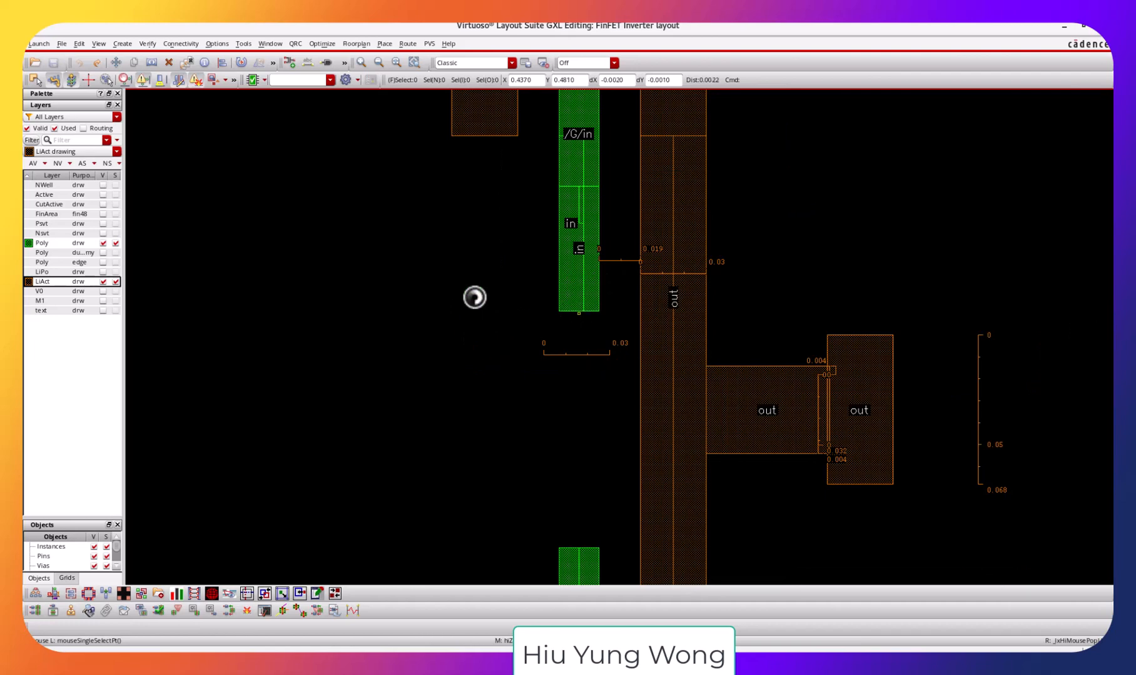
middle_click_drag(455, 294, 472, 453)
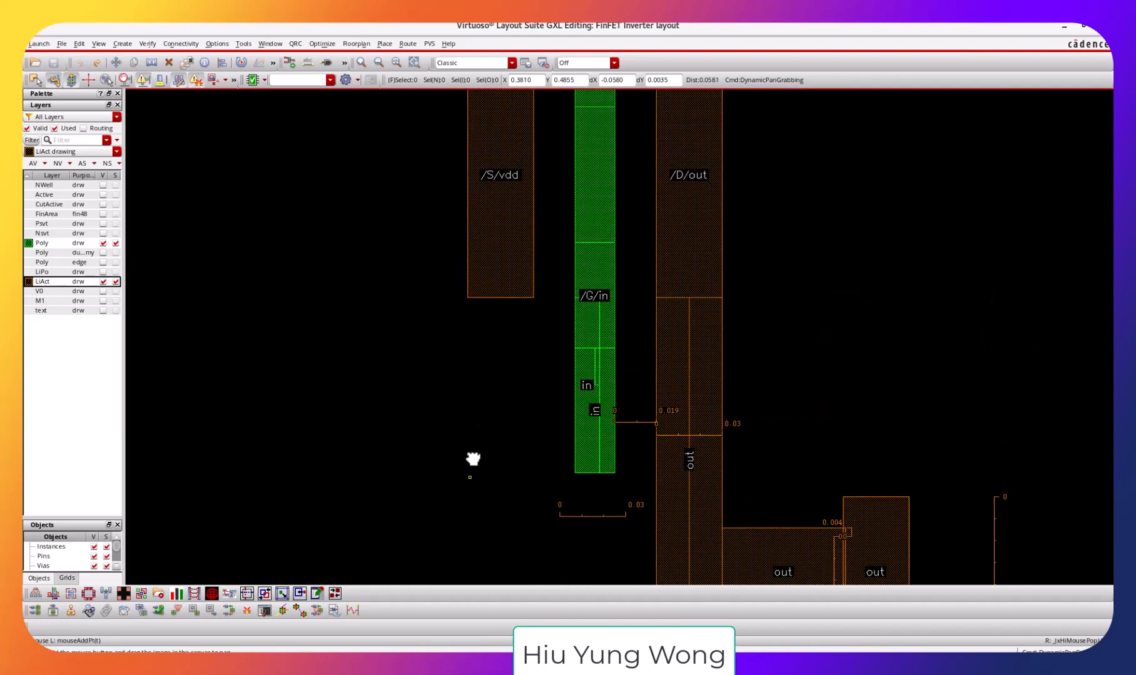
key("s")
left_click(590, 471)
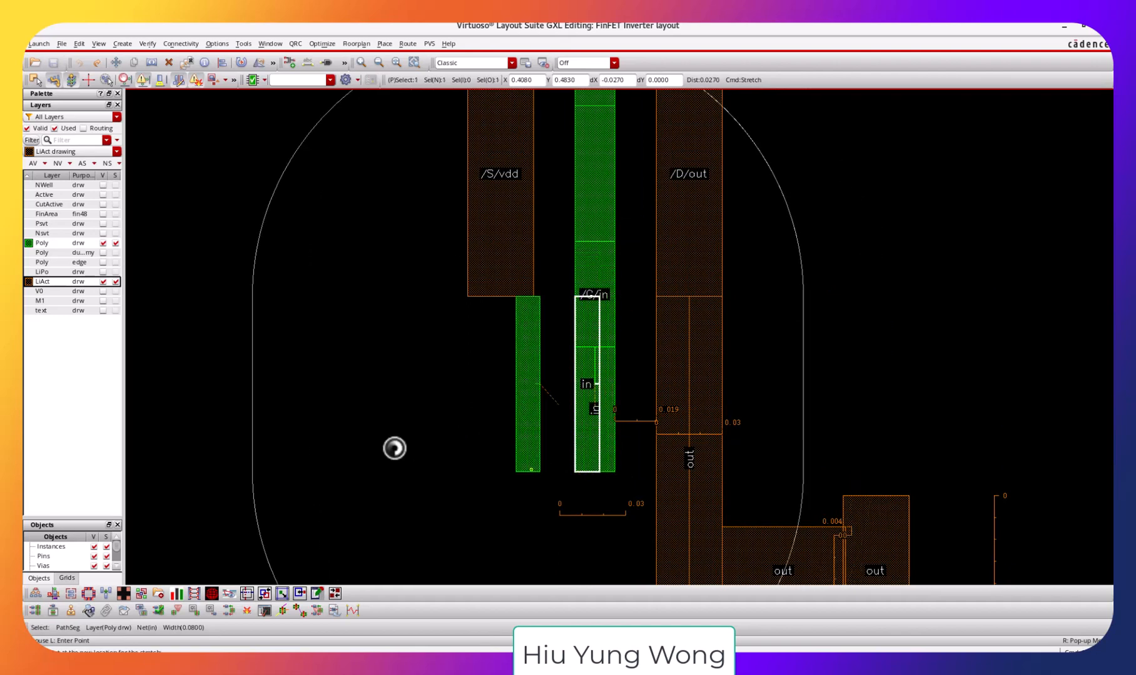
key("Escape")
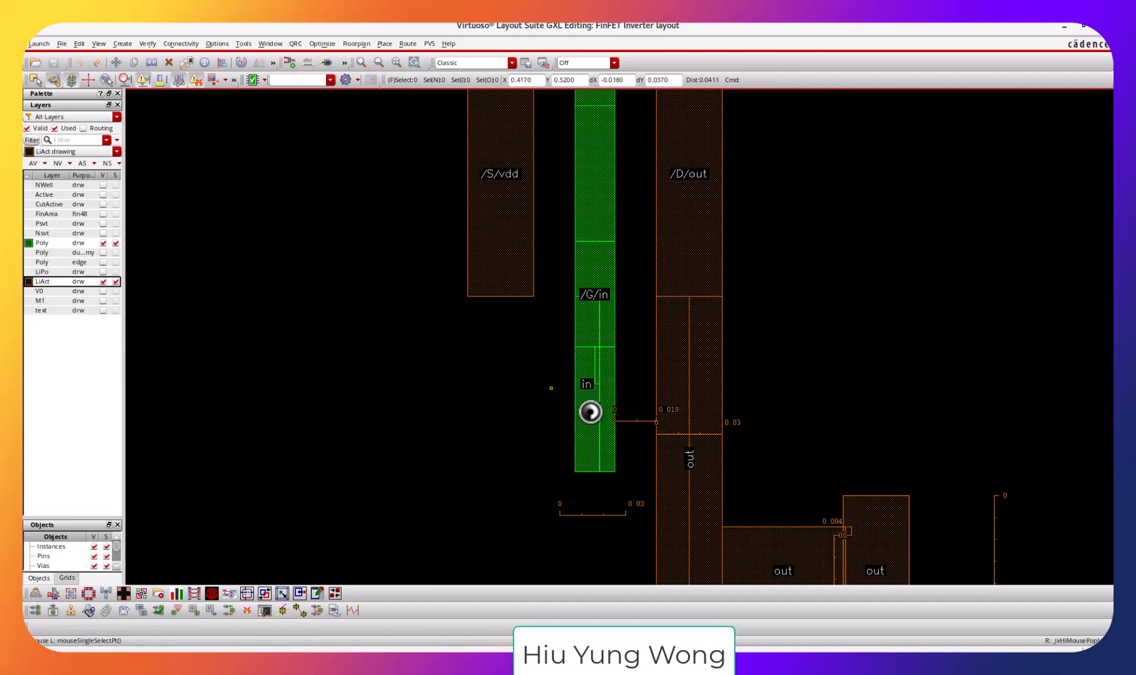
Delete the narrower duplicate in poly shape overlapping the lower end of the upper in poly strip.
left_click(588, 446)
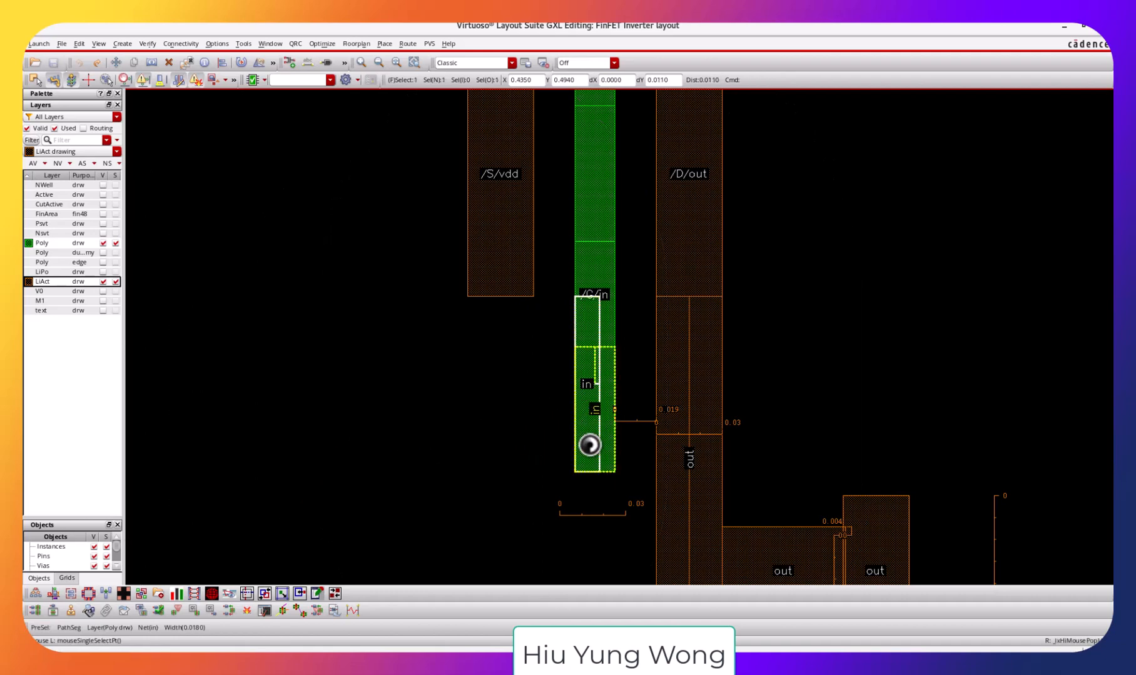
key("Delete")
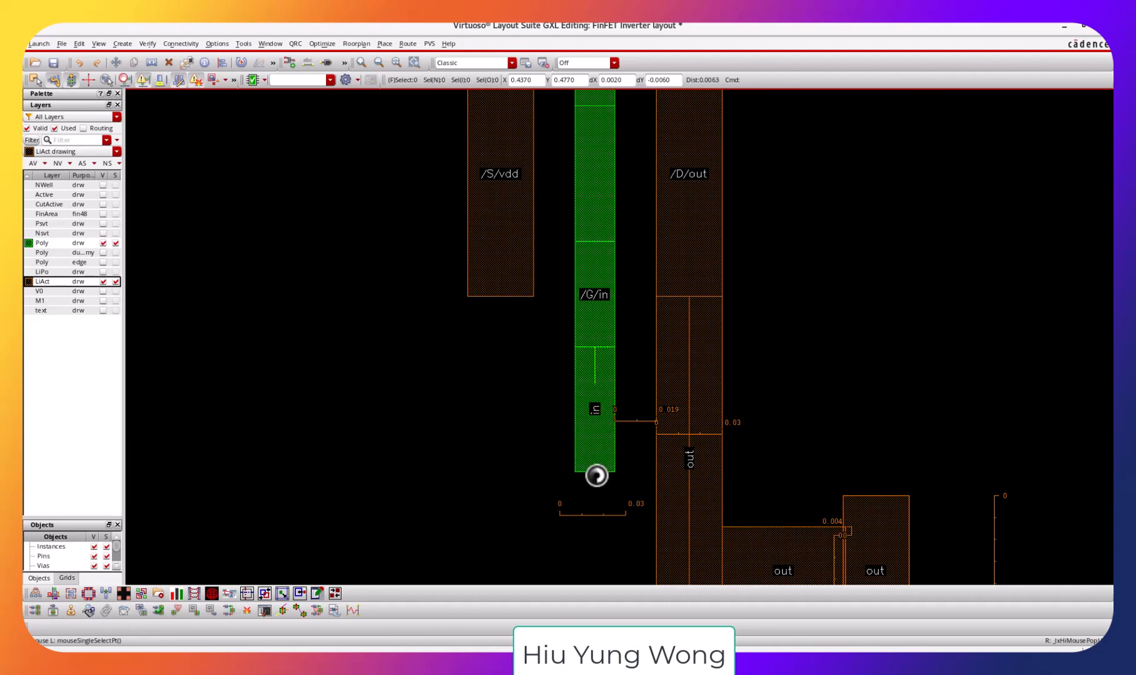
Try to shorten the remaining in poly strip by stretching it, delete the strip, and undo the deletion.
key("s")
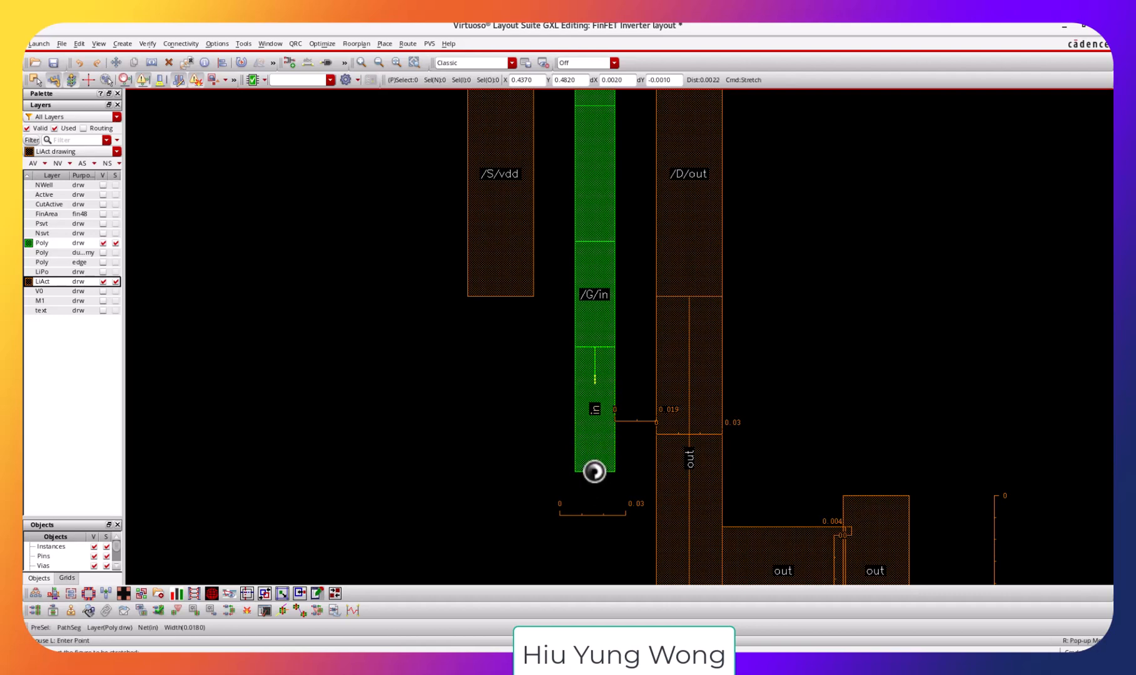
left_click(594, 472)
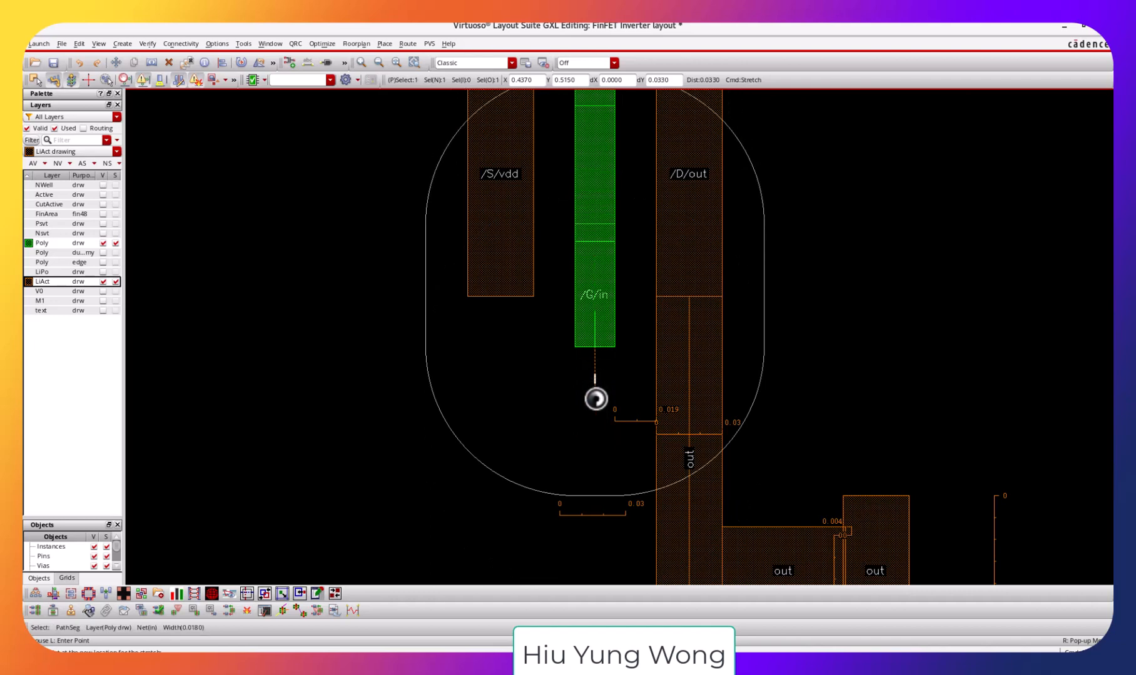
left_click(598, 439)
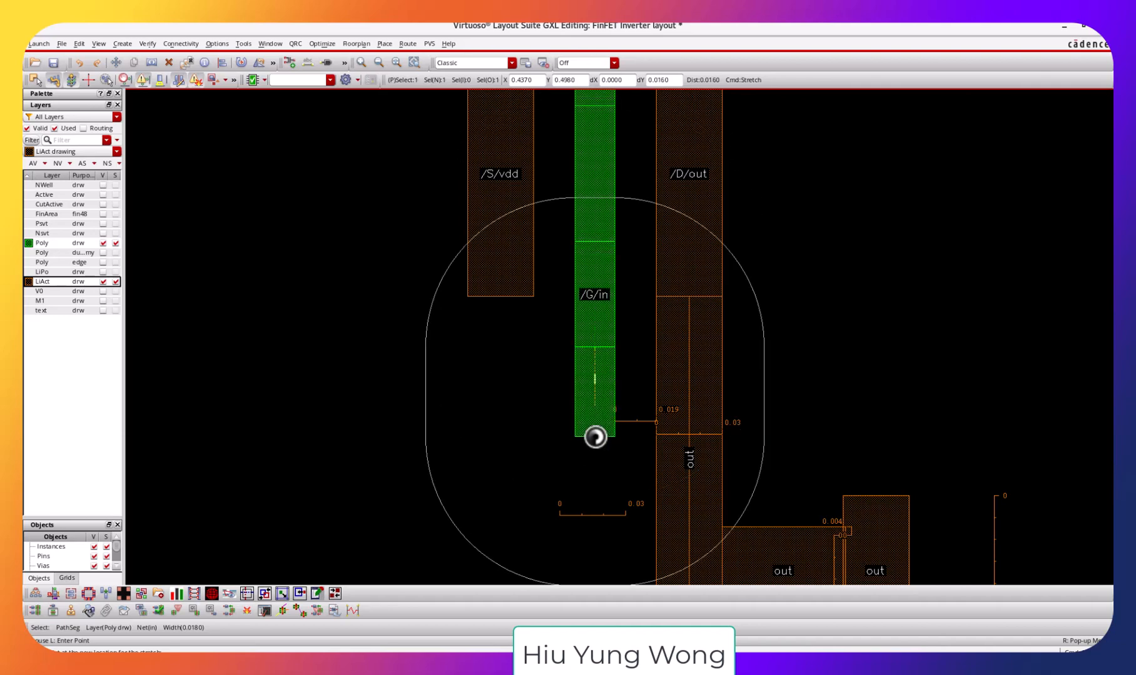
left_click(596, 437)
left_click(594, 381)
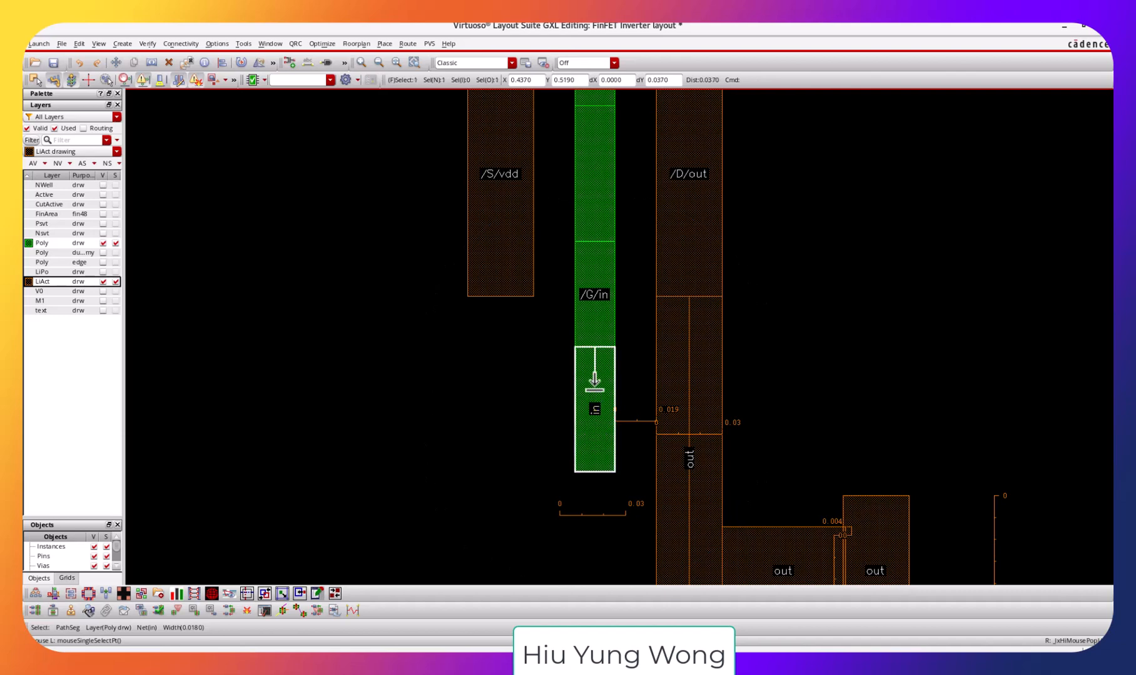
key("Delete")
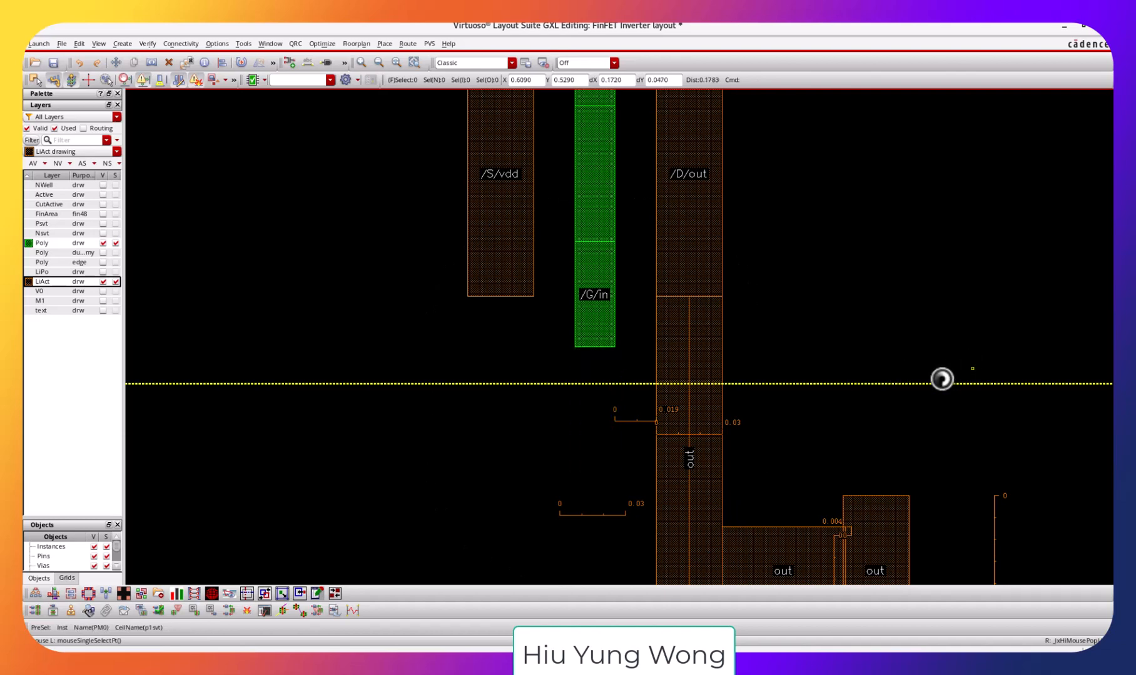
key("u")
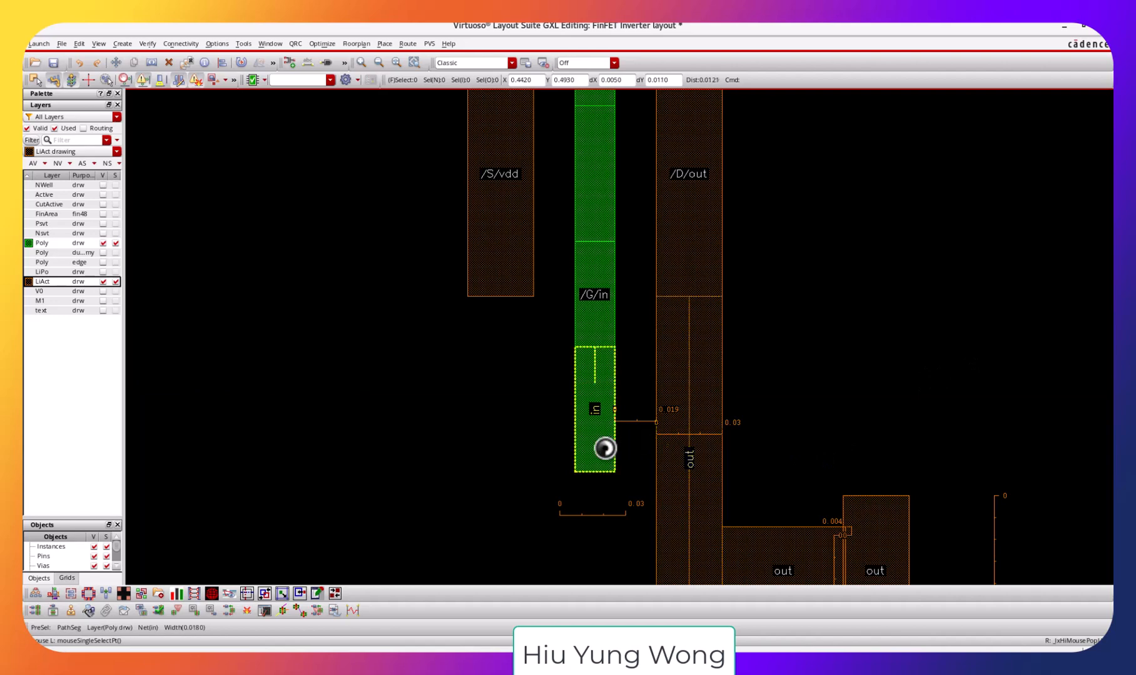
Move the remaining in poly strip slightly upward along the gate, save the layout, and show all layers again.
left_click_drag(605, 451, 608, 406)
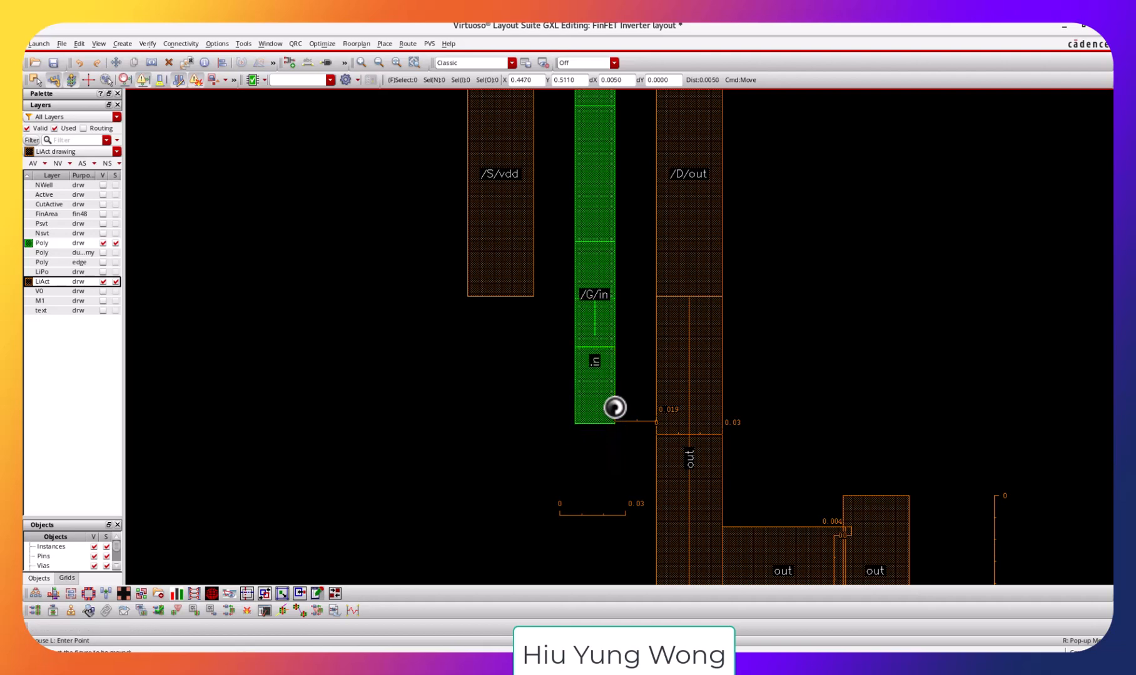
left_click(54, 60)
left_click(103, 175)
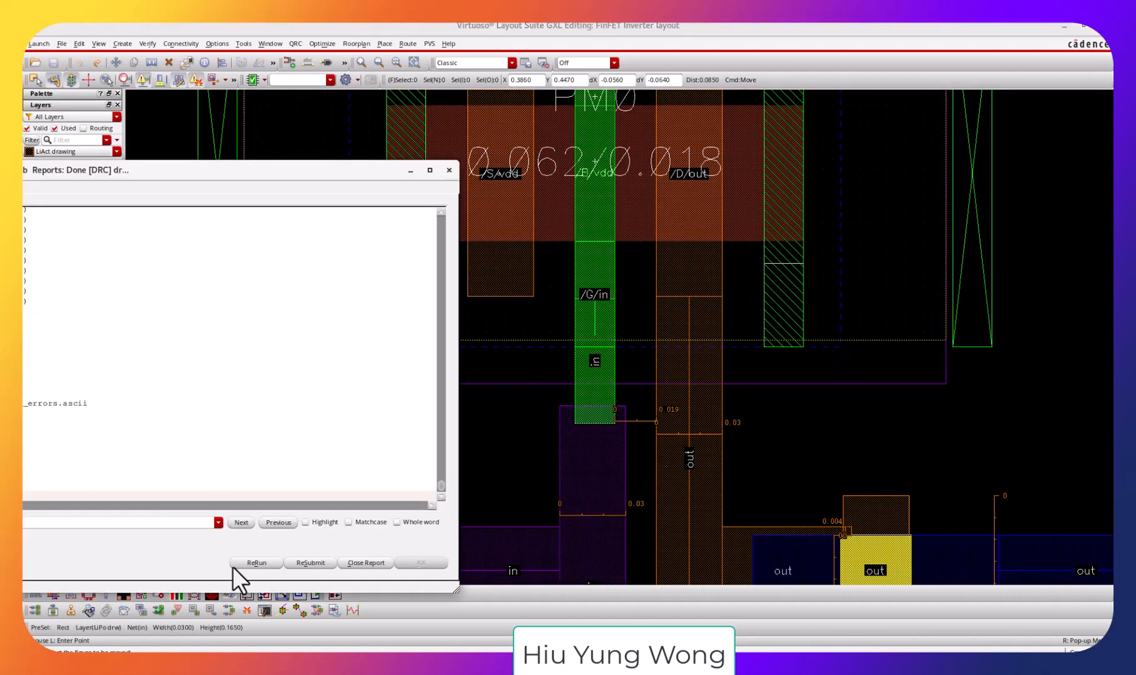
Rerun the DRC check and zoom to the LIPO.E.1 violation where the in poly strip overlaps the LiPo strip.
left_click(256, 563)
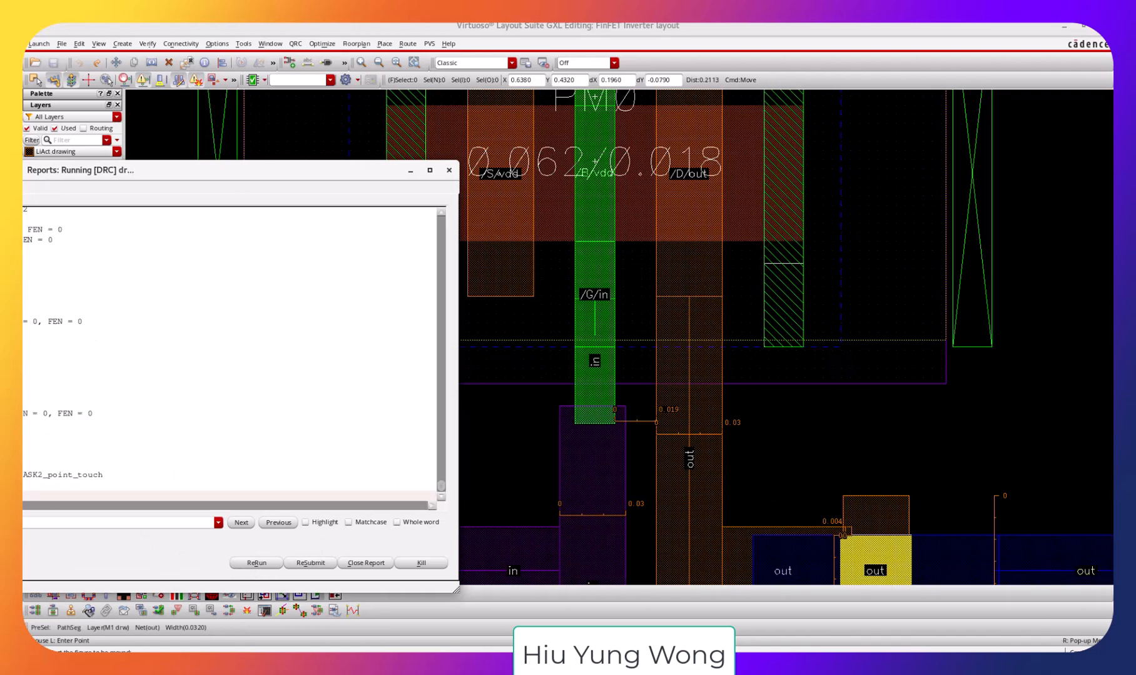
left_click_drag(850, 474, 957, 331)
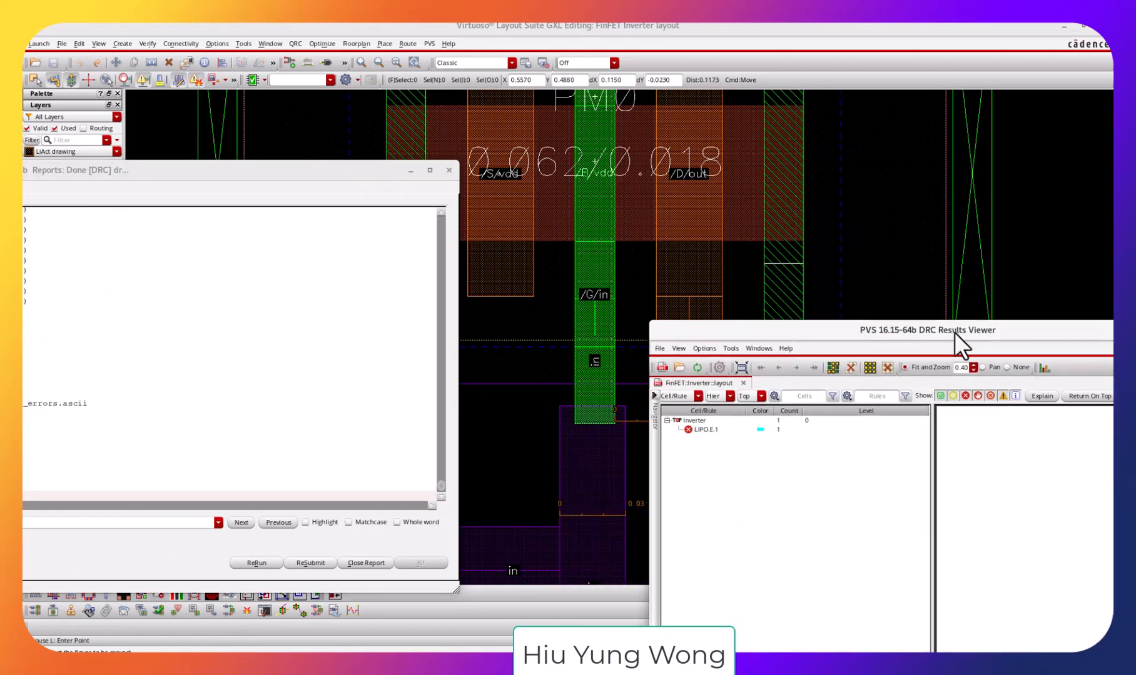
left_click(706, 430)
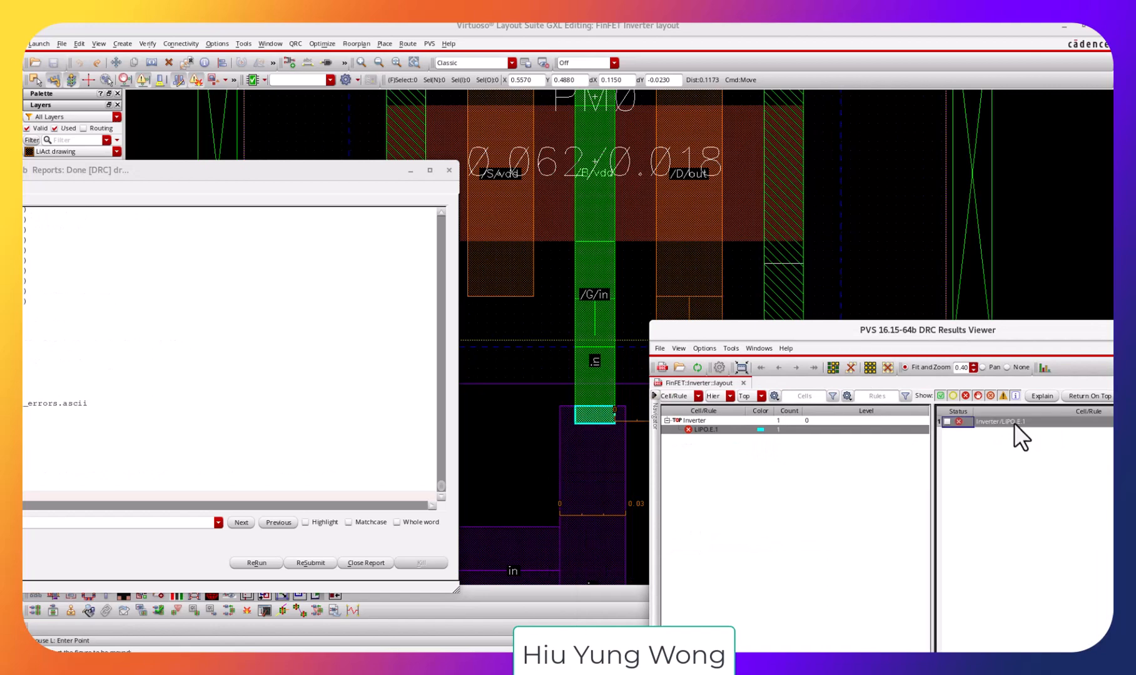
left_click(1008, 421)
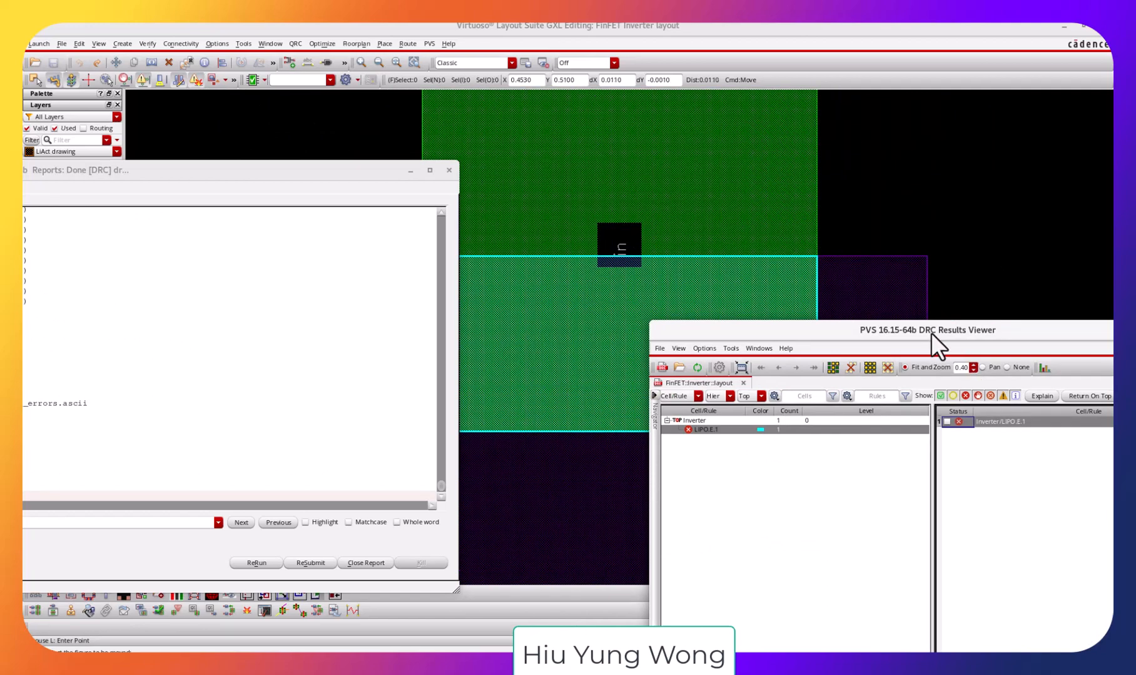
left_click_drag(931, 333, 988, 414)
left_click(1002, 296)
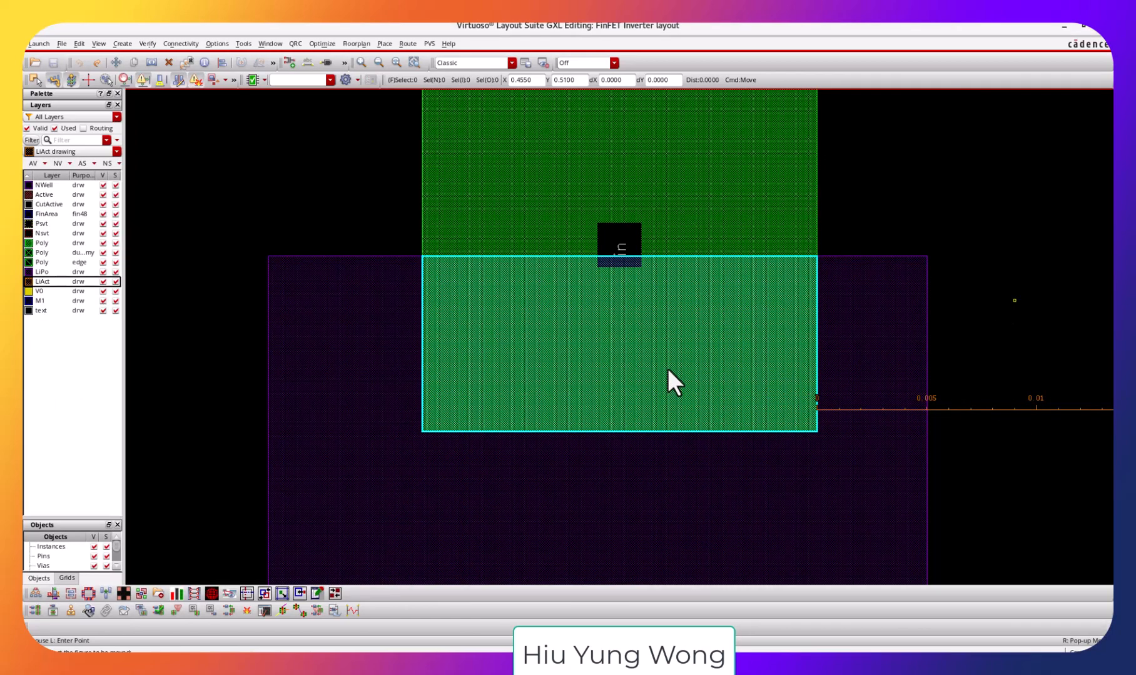
Place a 0.017 vertical ruler downward from the top edge of the in LiPo strip.
left_click(550, 257)
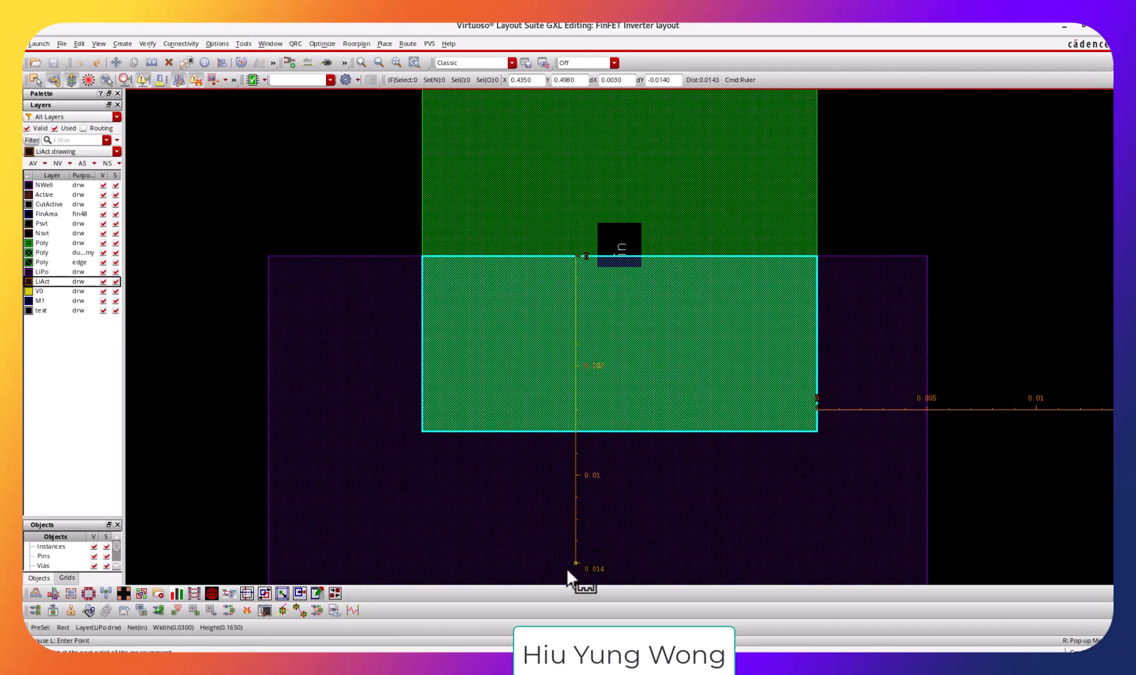
middle_click_drag(566, 569, 588, 400)
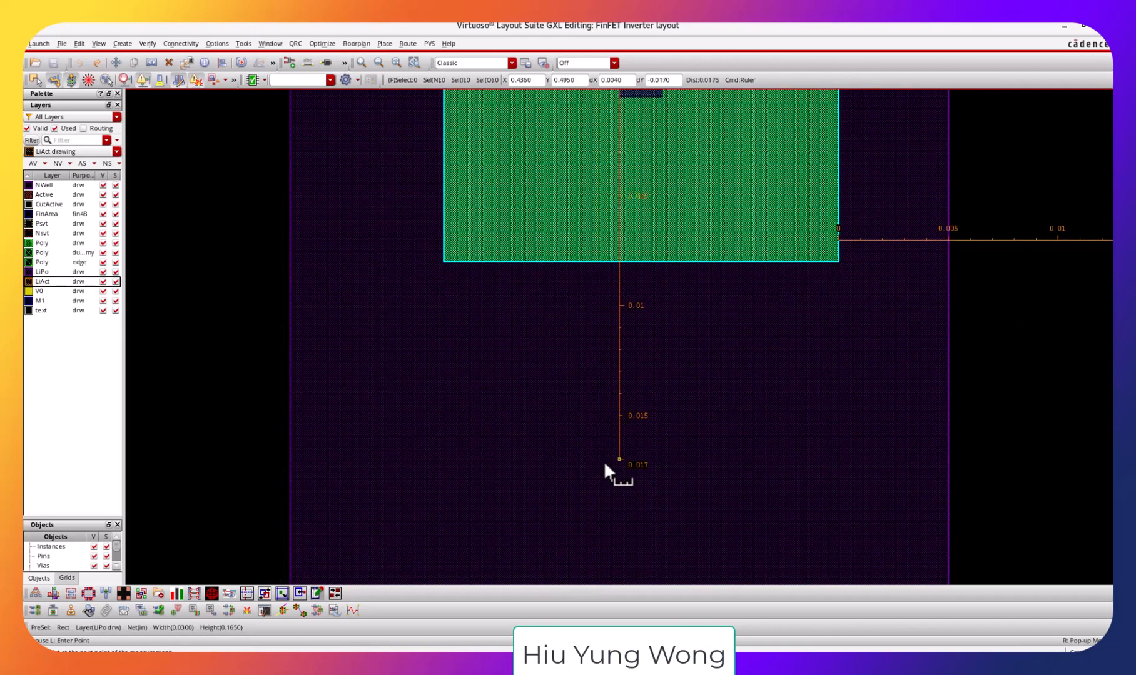
left_click(604, 464)
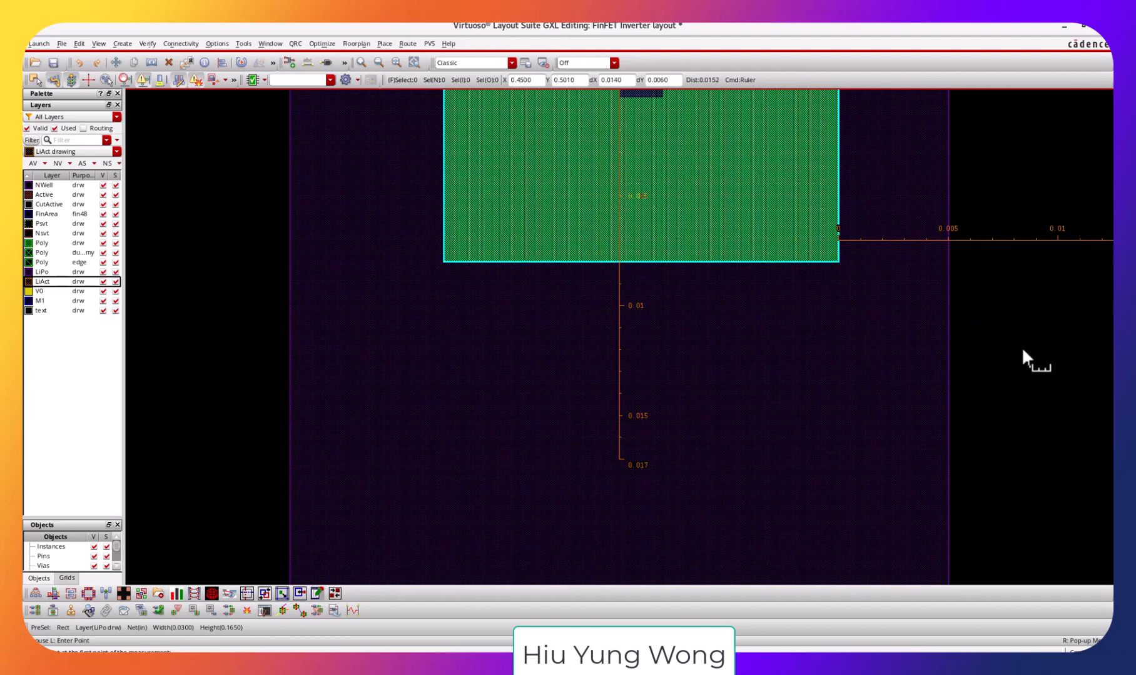
Show only the LiAct and Poly drawing layers and stretch the in poly strip's lower end down to about 0.016 on the ruler.
key("s")
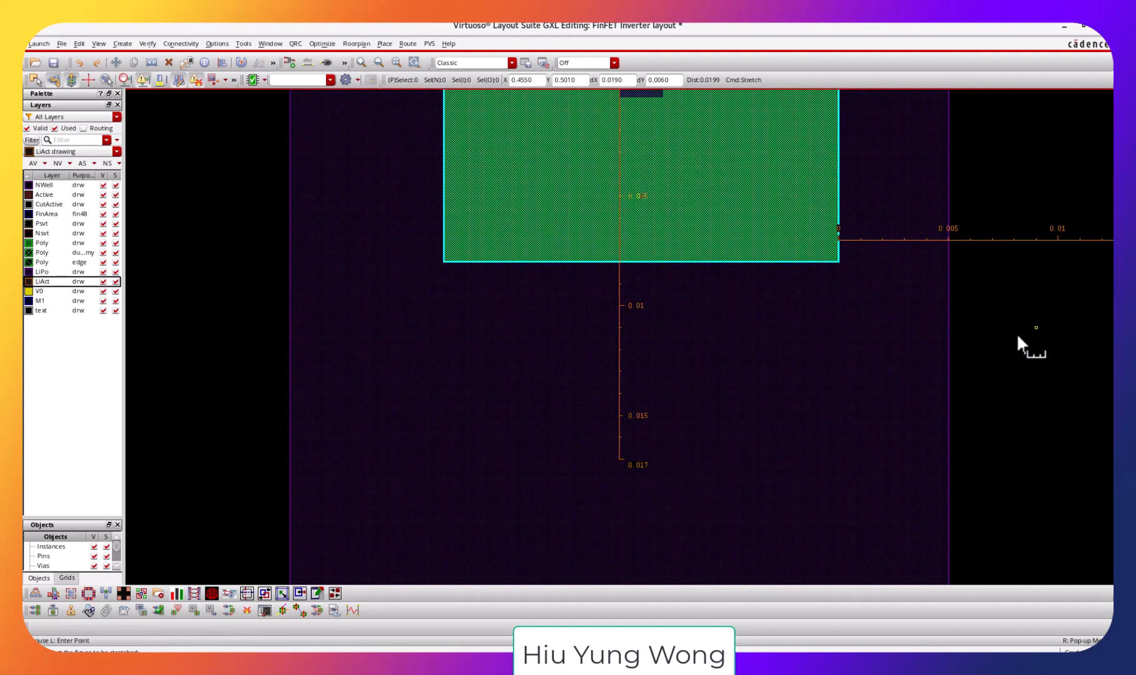
left_click(107, 178)
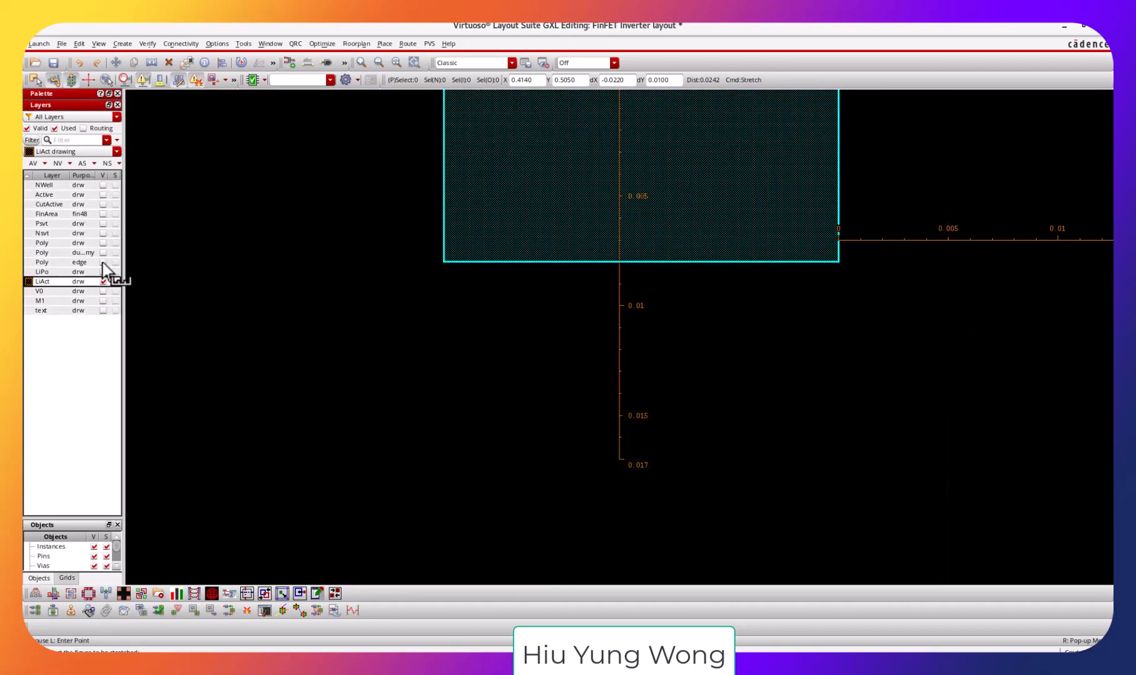
left_click(103, 242)
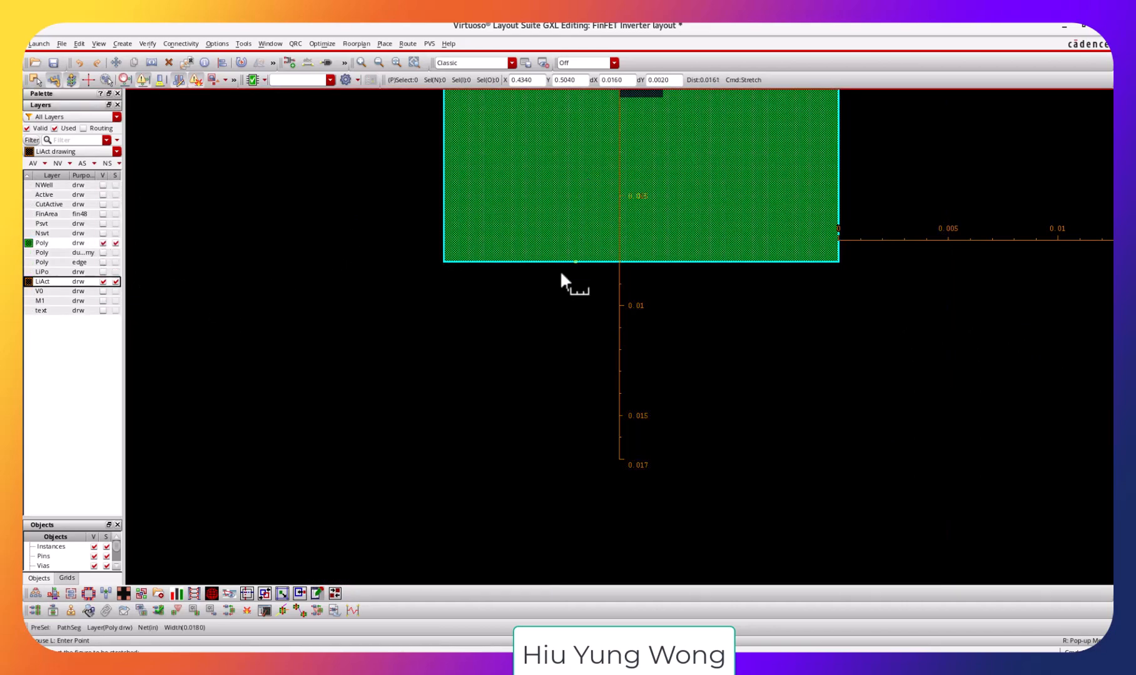
left_click_drag(563, 263, 574, 446)
left_click(579, 451)
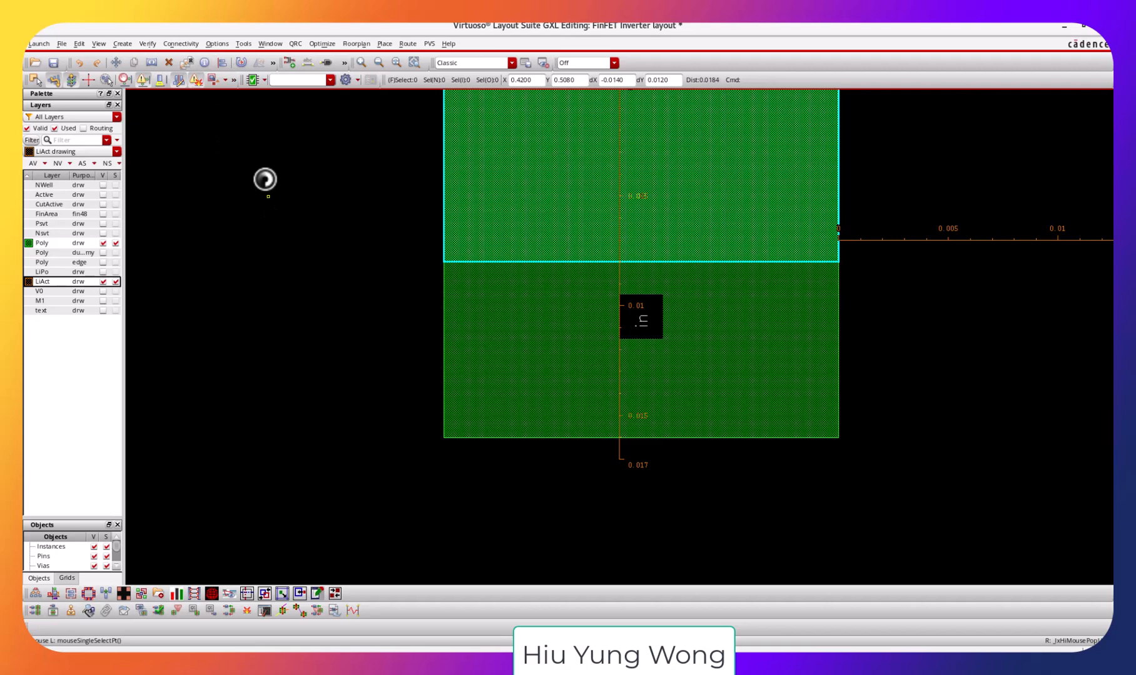
Save the layout with all layers shown again, rerun the DRC check, and bring its results into full view.
left_click(54, 63)
left_click(103, 175)
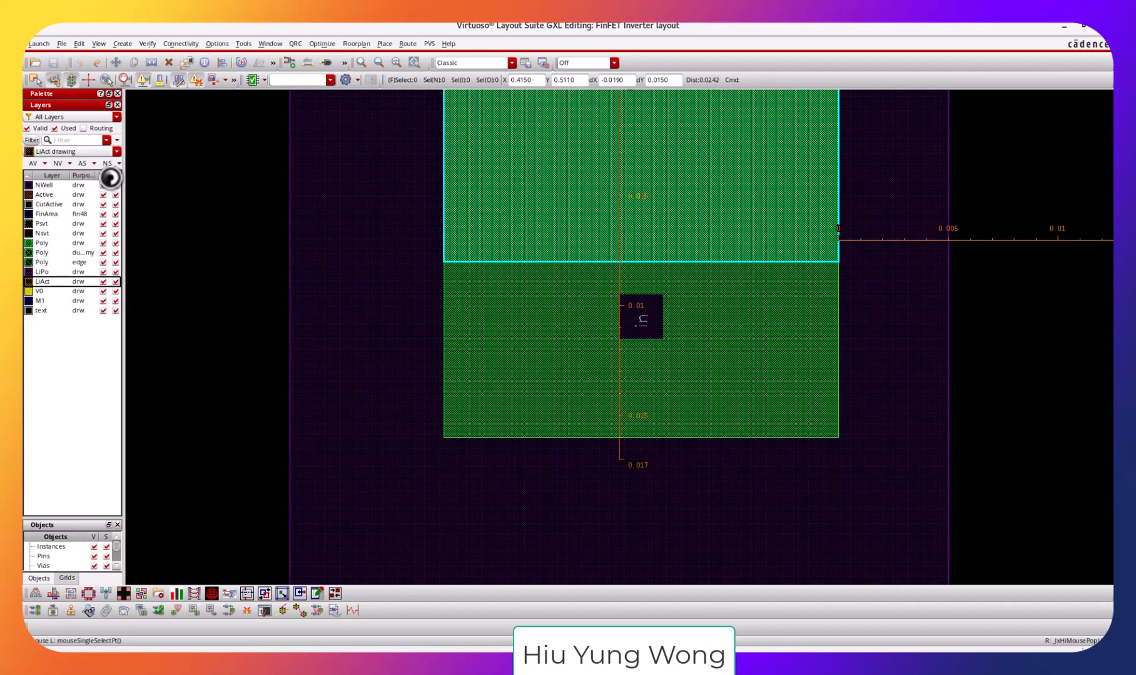
key("shift+z")
key("shift+z")
key("shift+z")
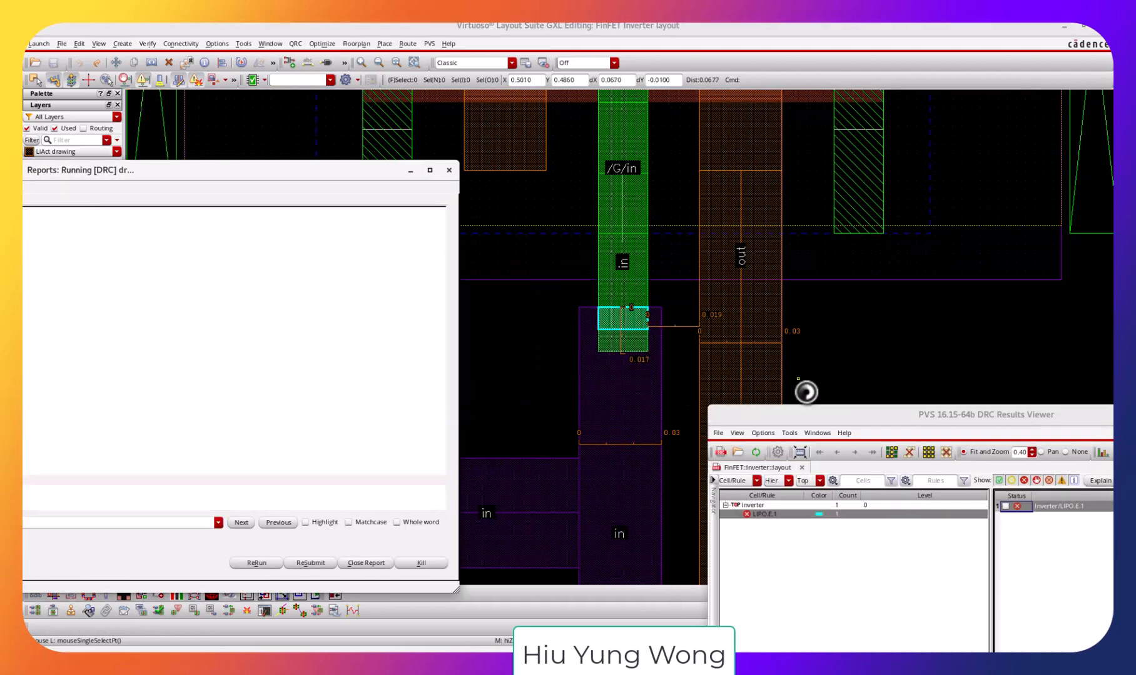
left_click_drag(870, 406, 864, 166)
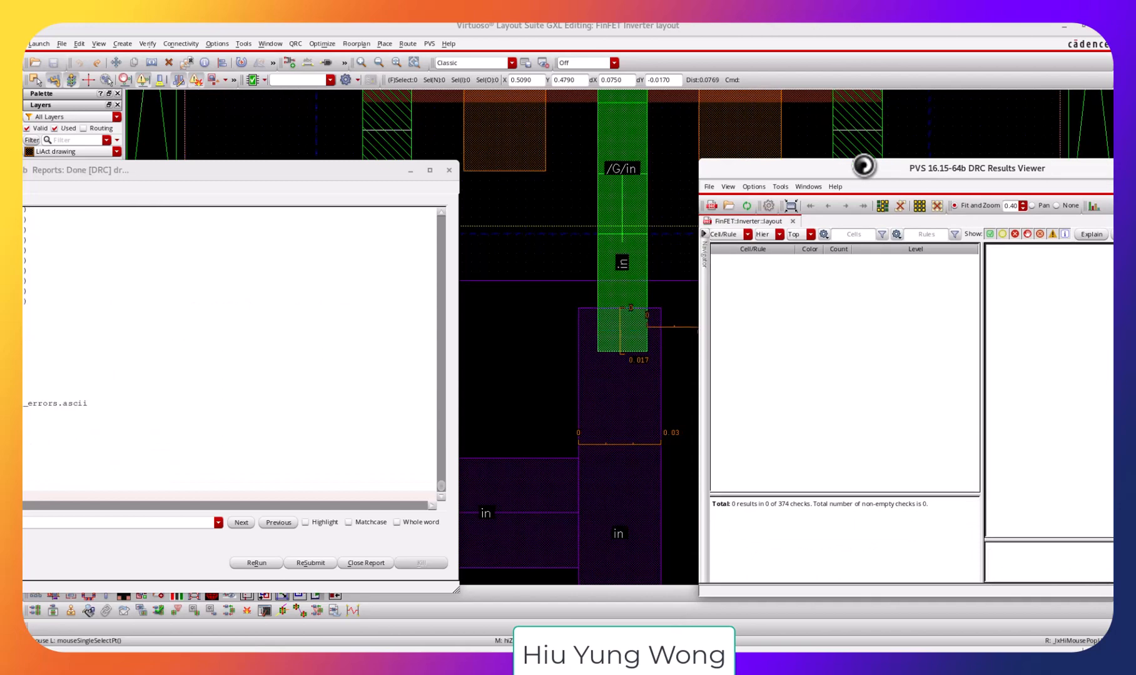
Return to the full inverter layout, open an LVS run for it, and set the run directory to ./LVS.
left_click(939, 27)
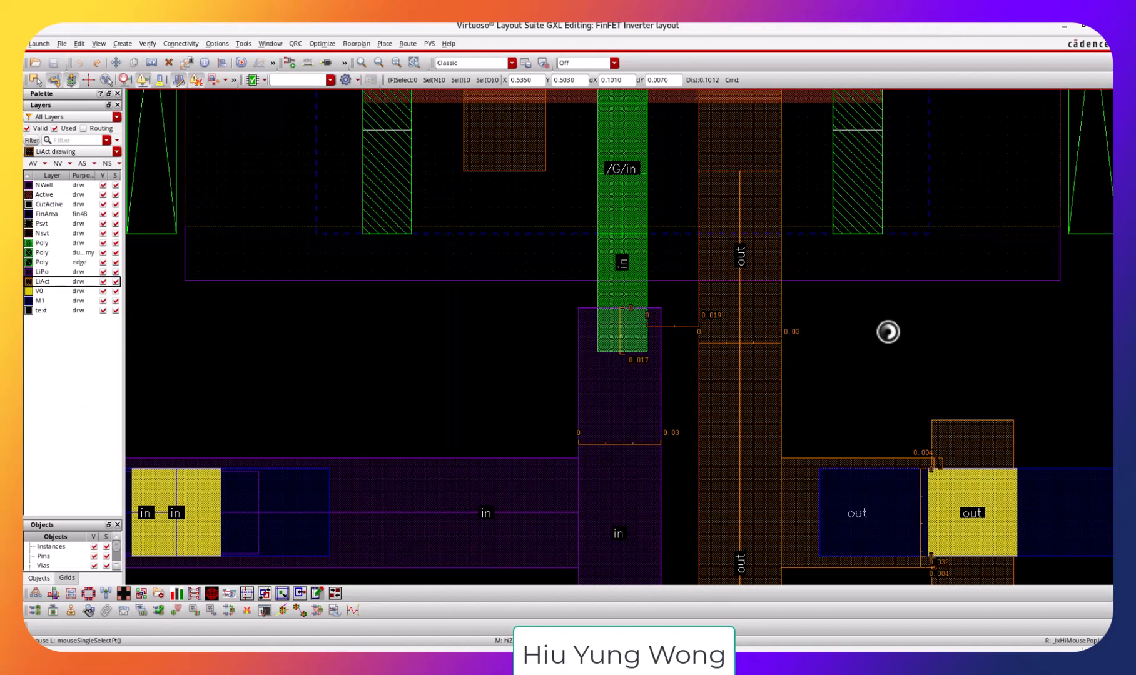
key("f")
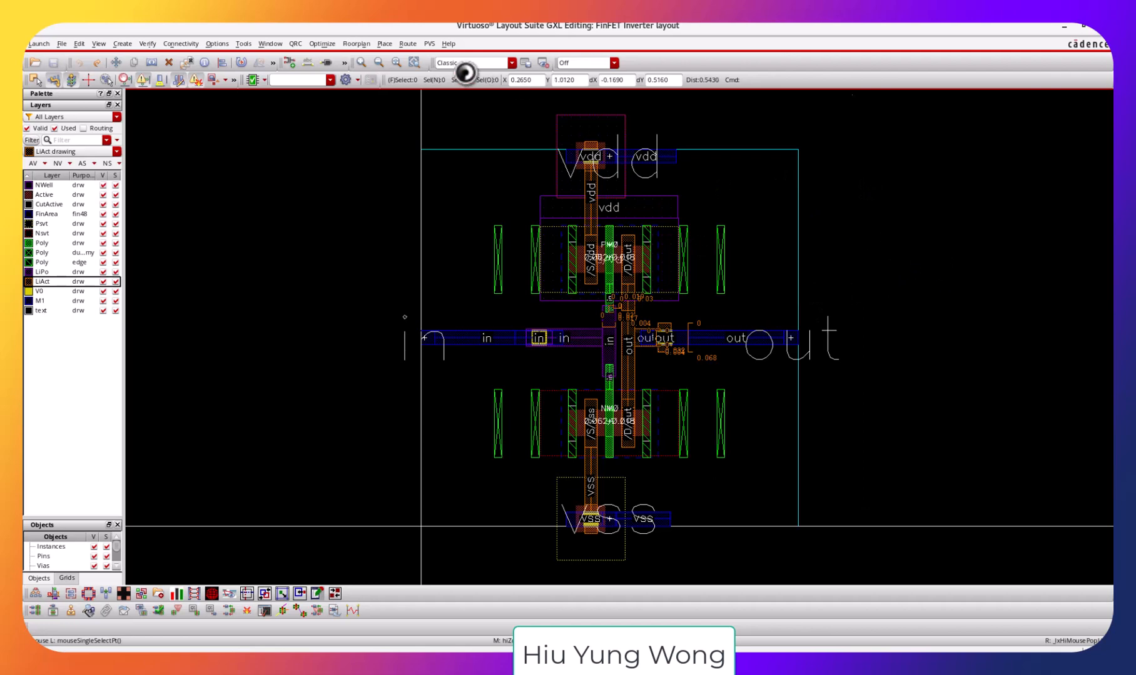
left_click(429, 43)
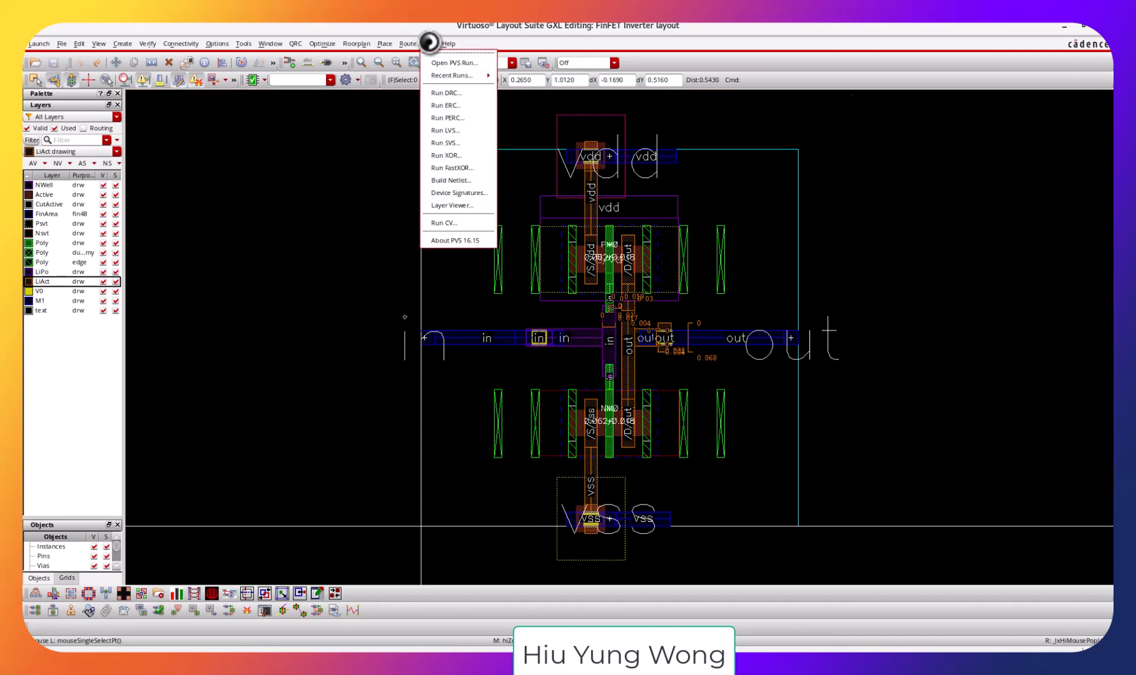
left_click(448, 131)
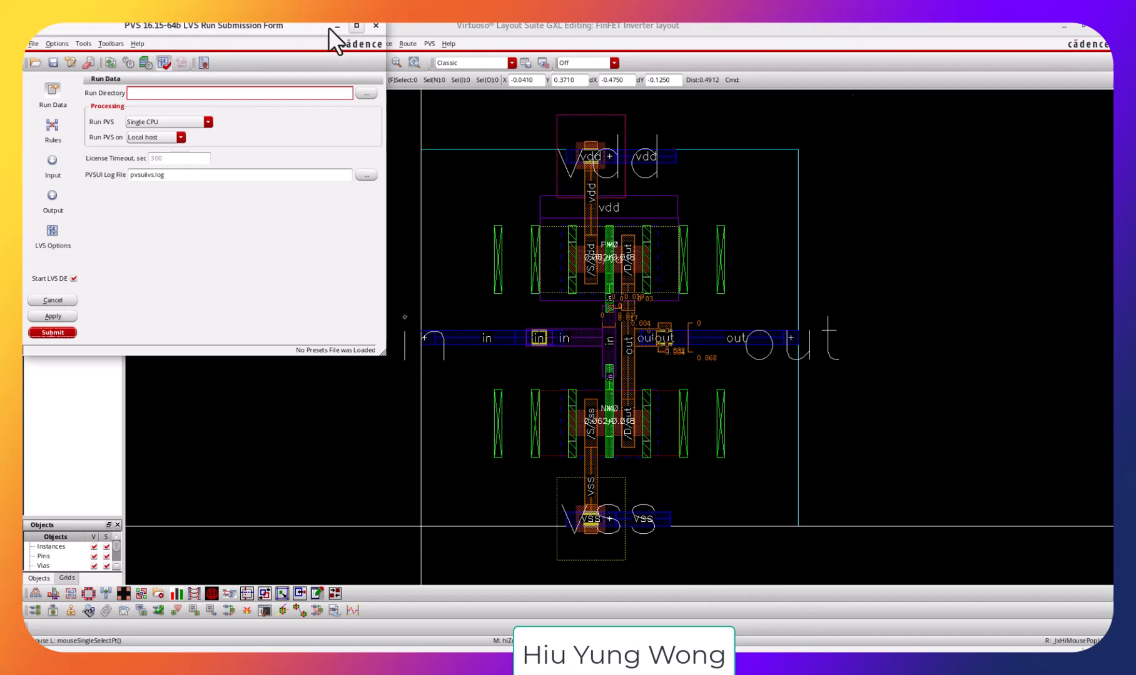
left_click(292, 93)
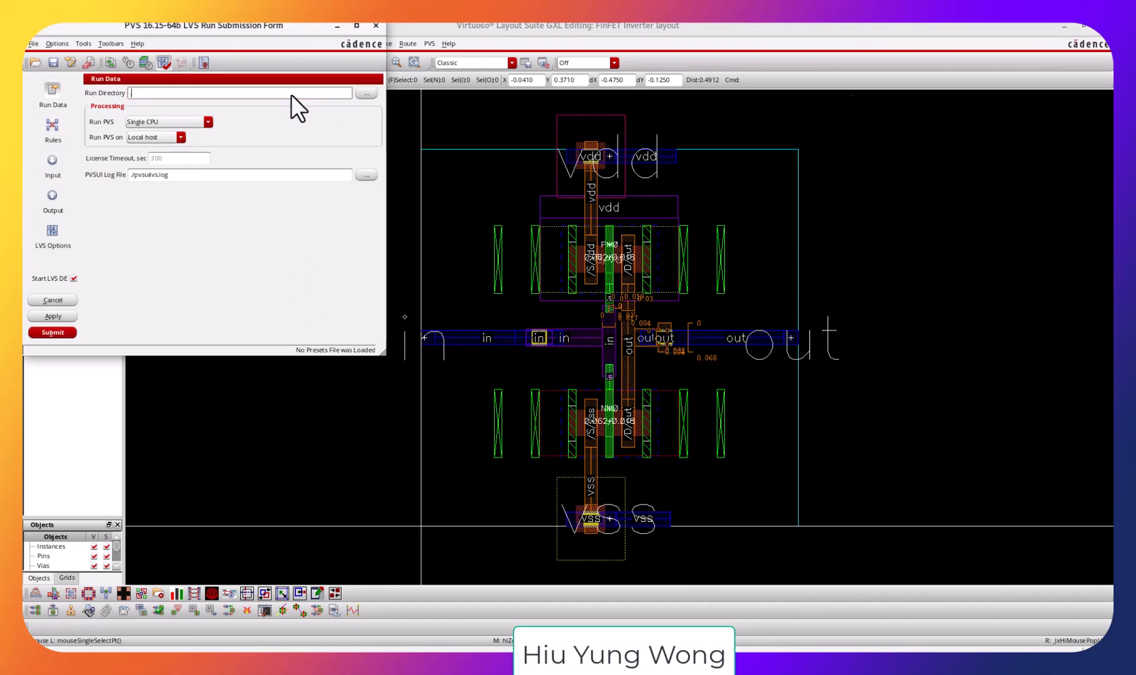
type("./LVS")
For the LVS rules, load the technology mapping file /apps/cadence/gpdk/cds_ff_mpt_v_1.1/pvtech.lib and choose the cds_ff_mpt_pvs technology.
left_click(42, 121)
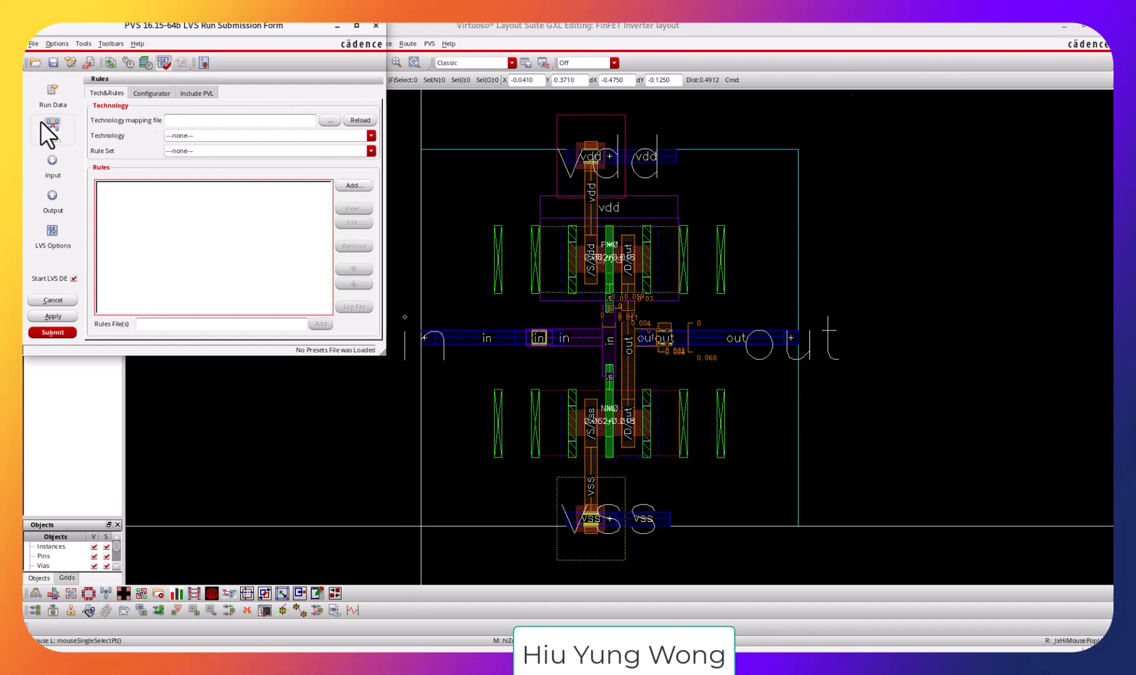
left_click(331, 119)
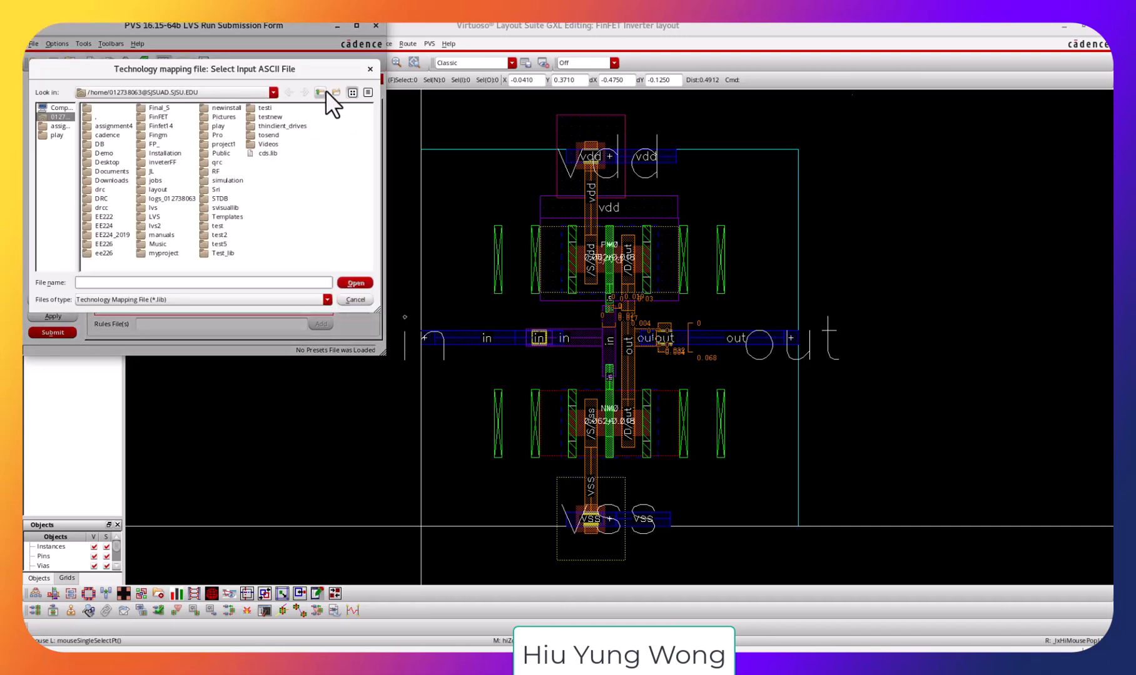
left_click(322, 93)
left_click(322, 92)
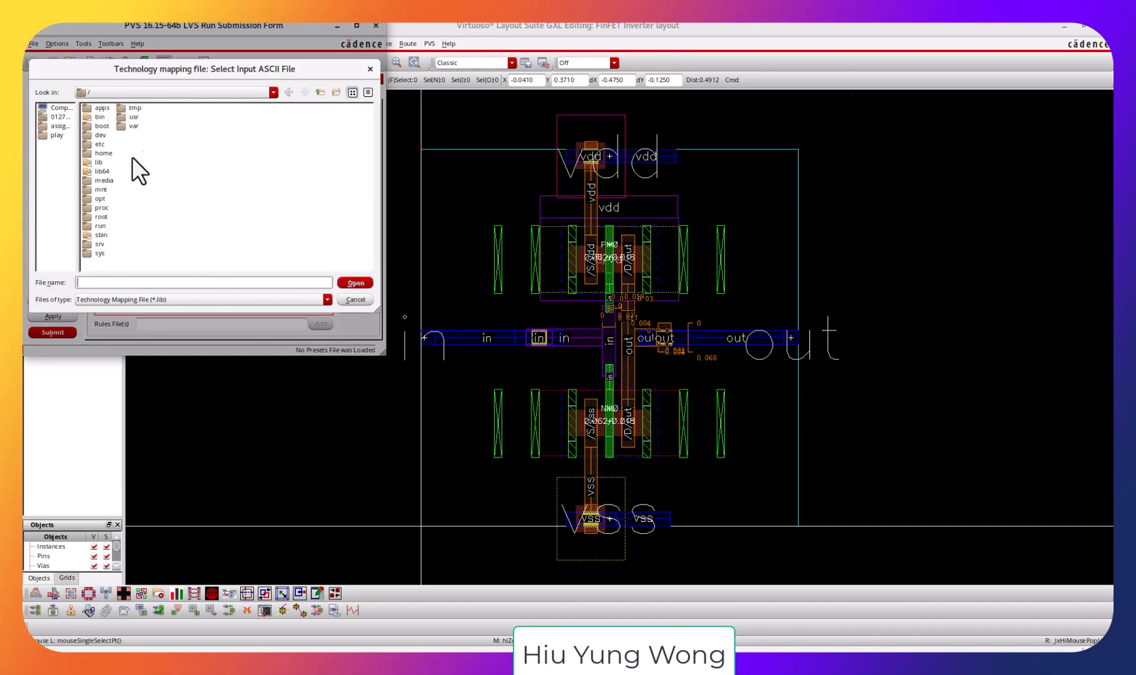
double_click(102, 108)
double_click(114, 110)
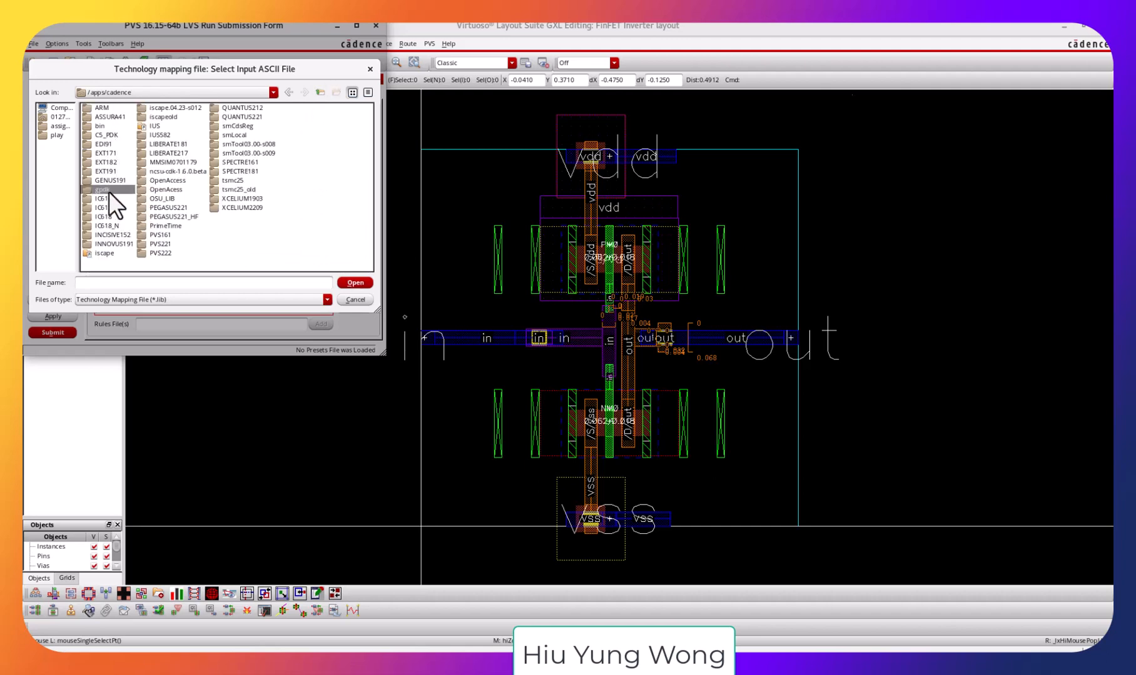
double_click(110, 190)
double_click(132, 135)
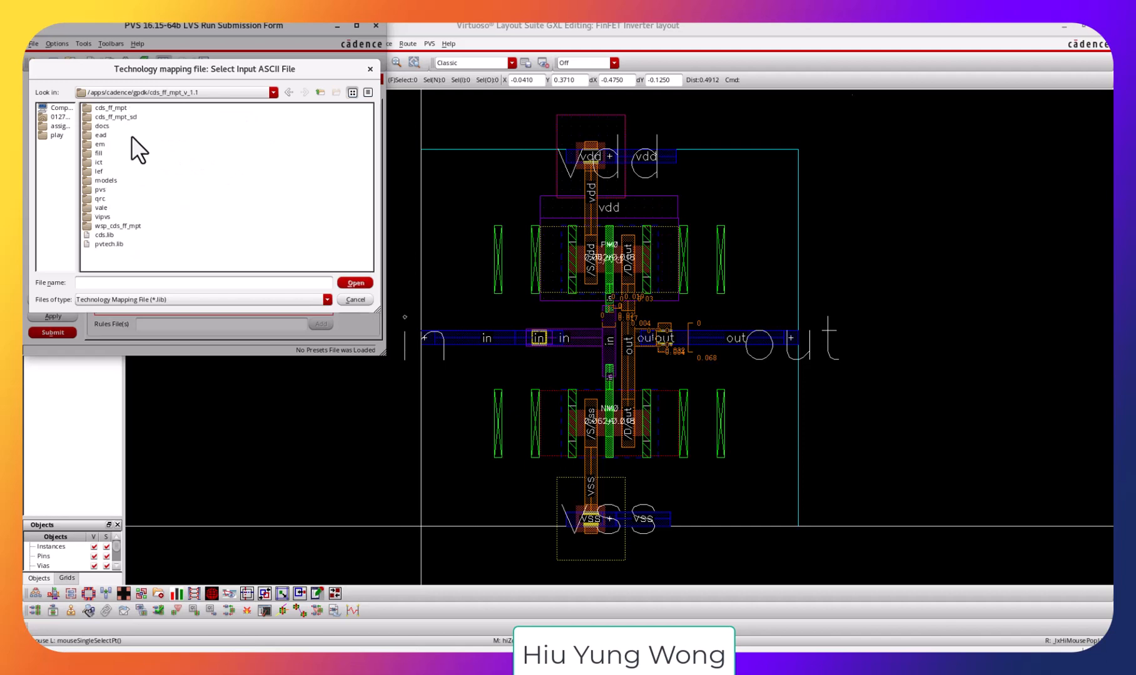
double_click(114, 244)
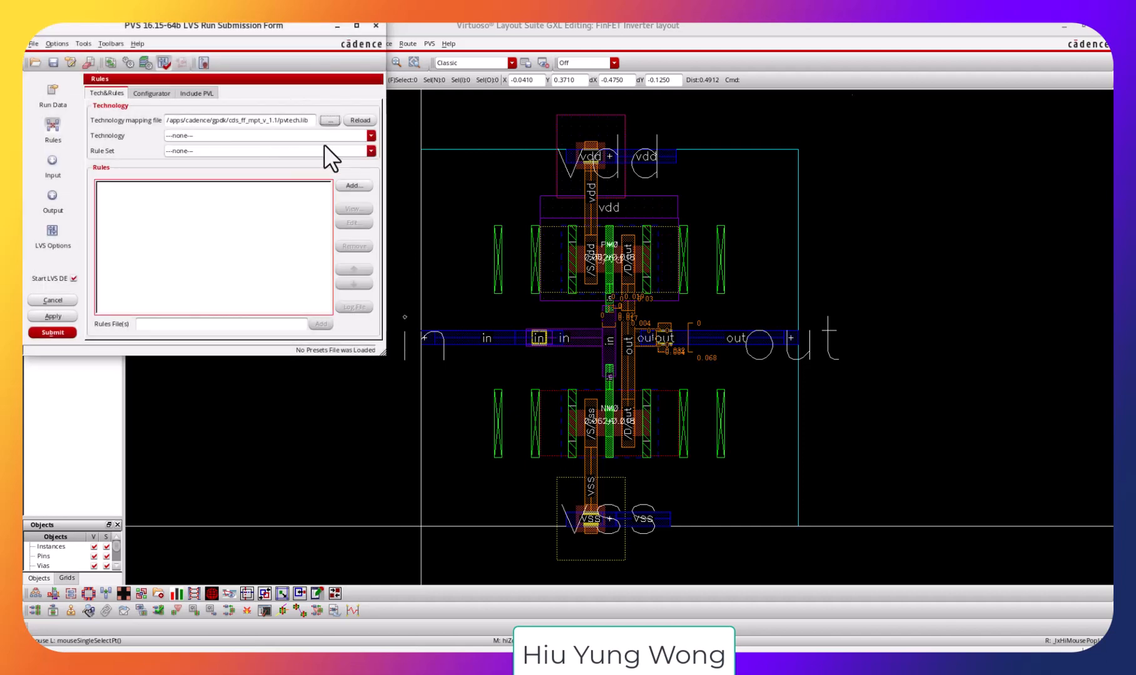
left_click(372, 136)
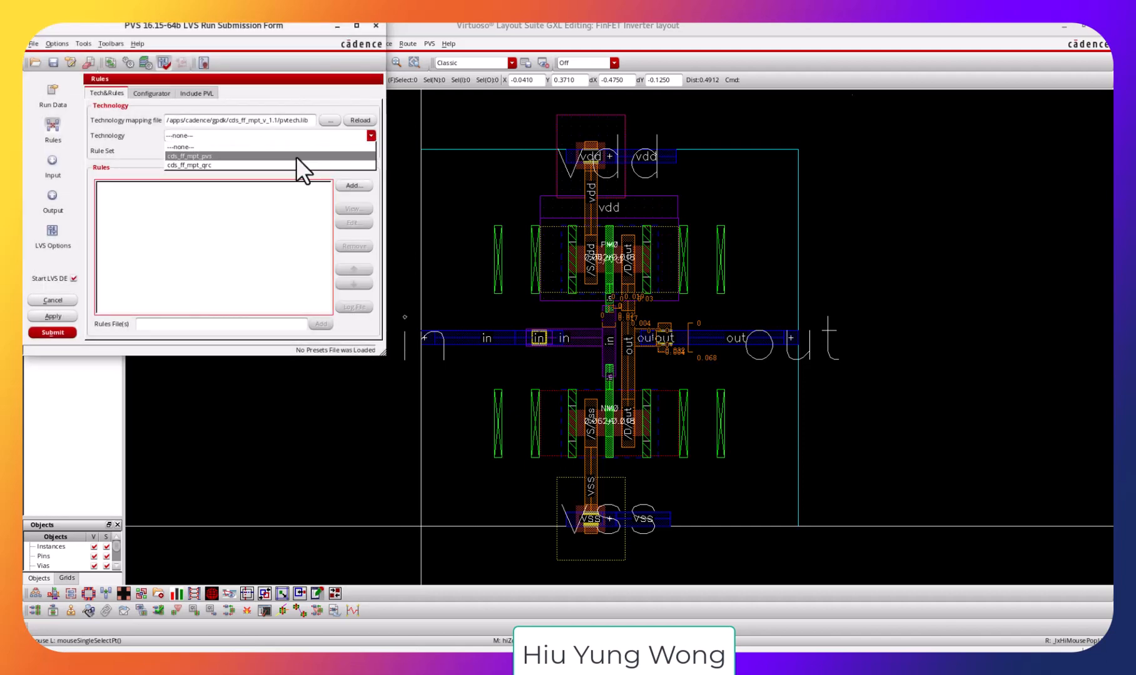
left_click(296, 156)
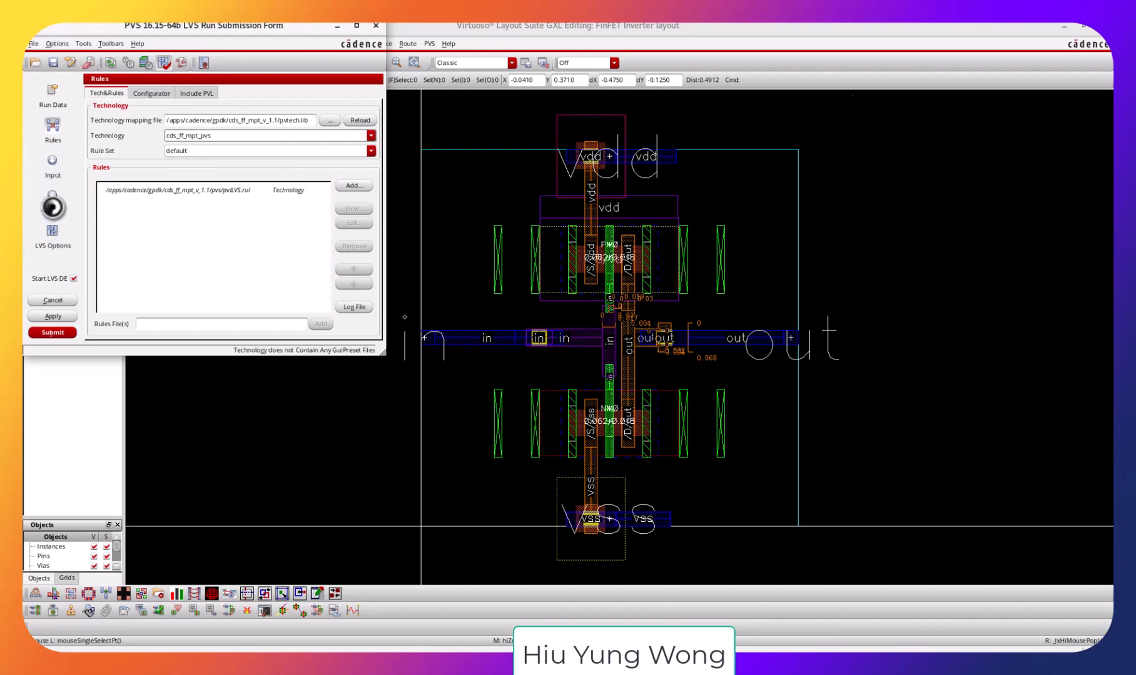
Set the LVS layout input to convert pins to Geometry+Text.
left_click(53, 207)
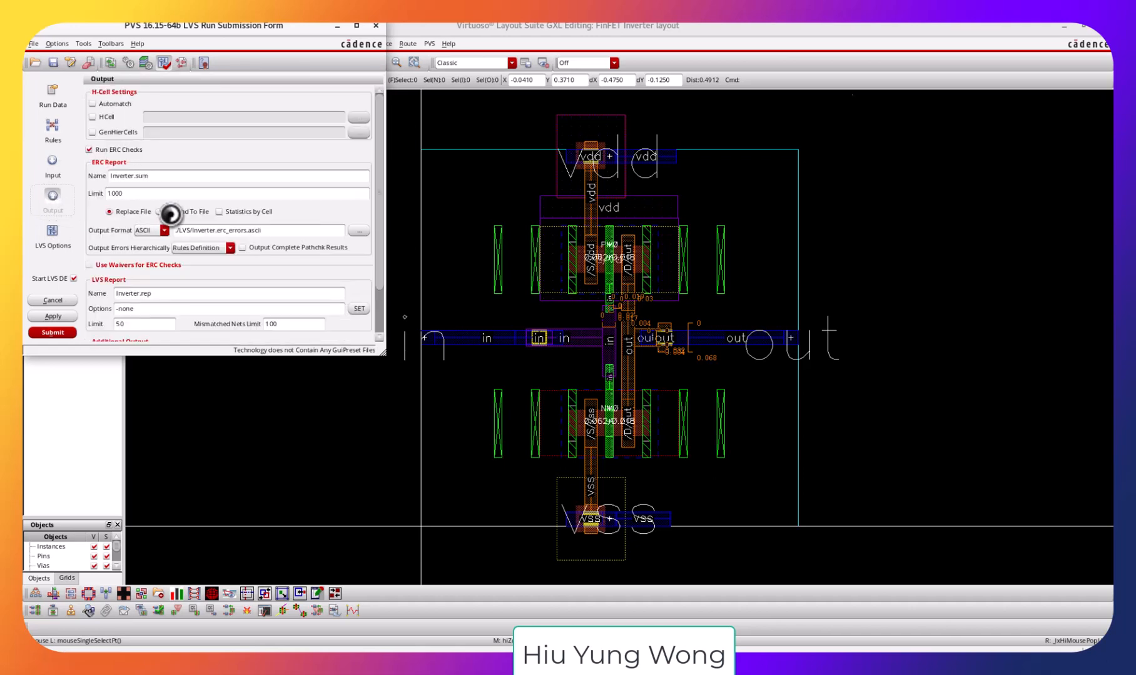
left_click(45, 168)
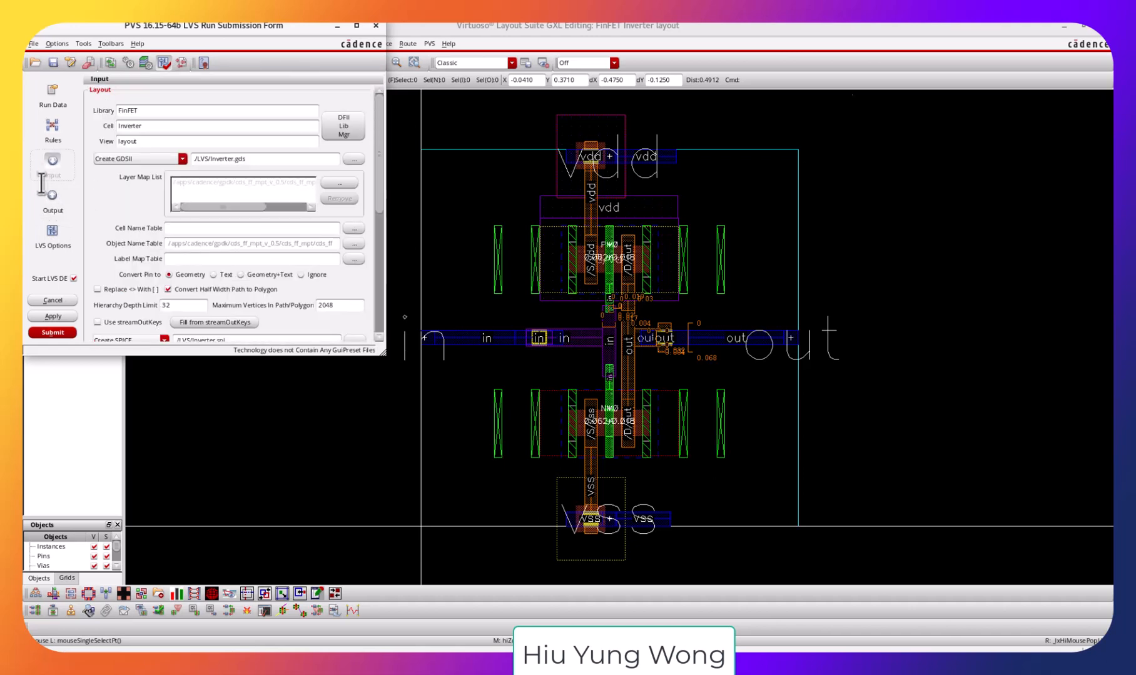
left_click(264, 275)
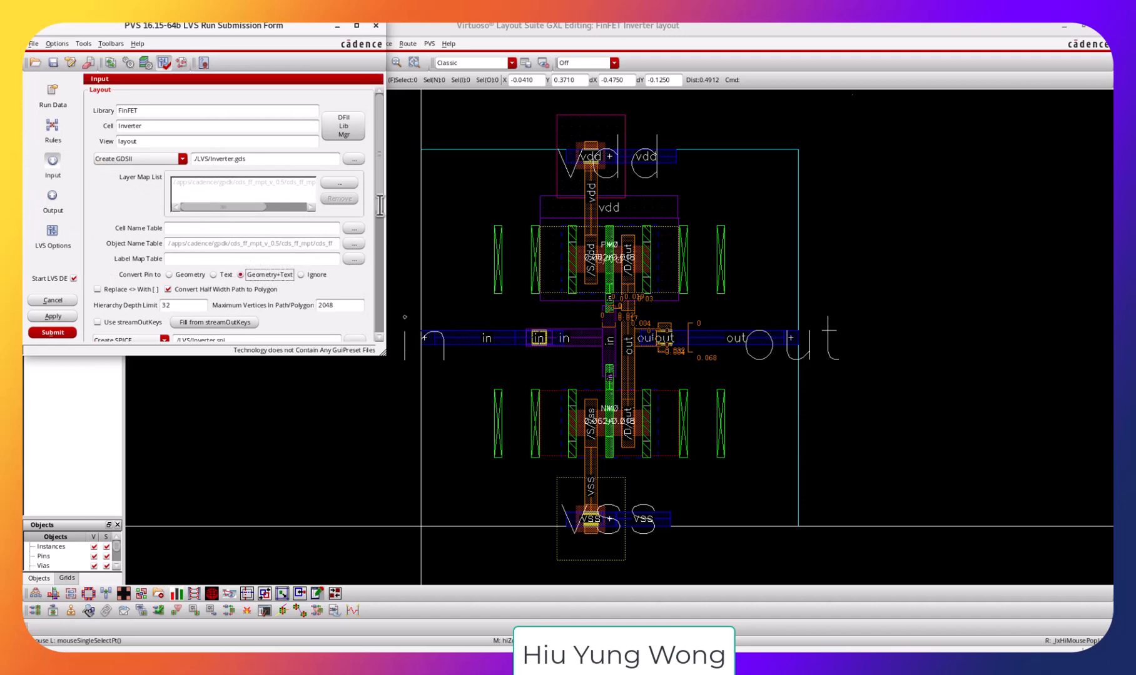
scroll(380, 204, "down", 8)
scroll(380, 216, "up", 7)
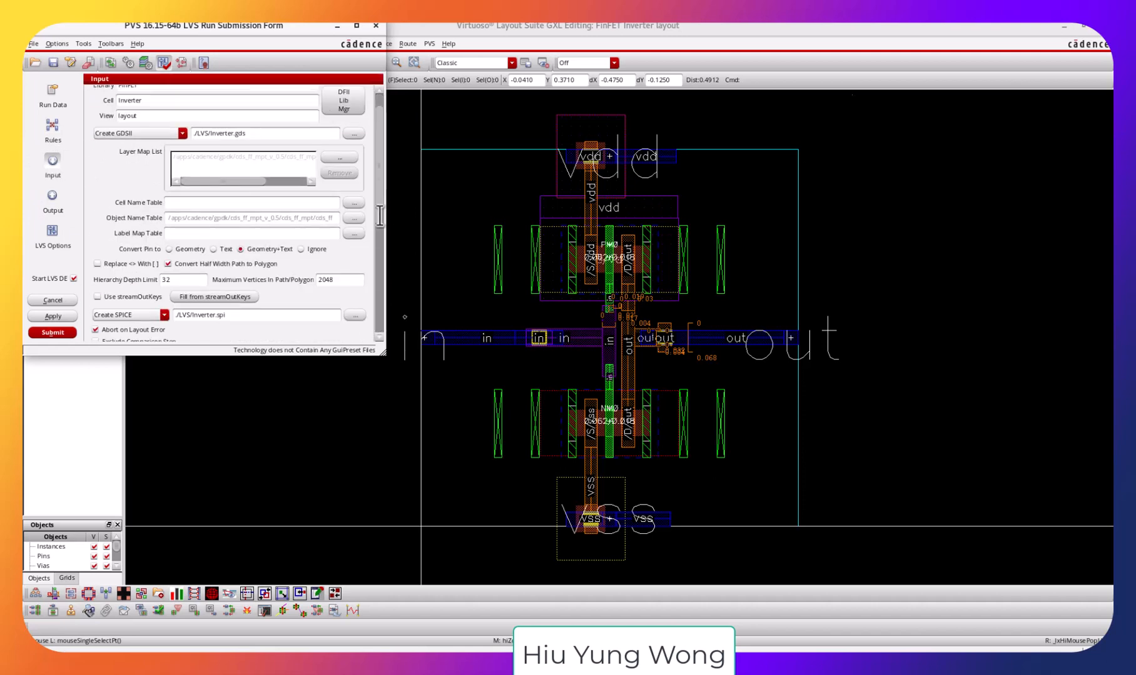
scroll(380, 216, "up", 1)
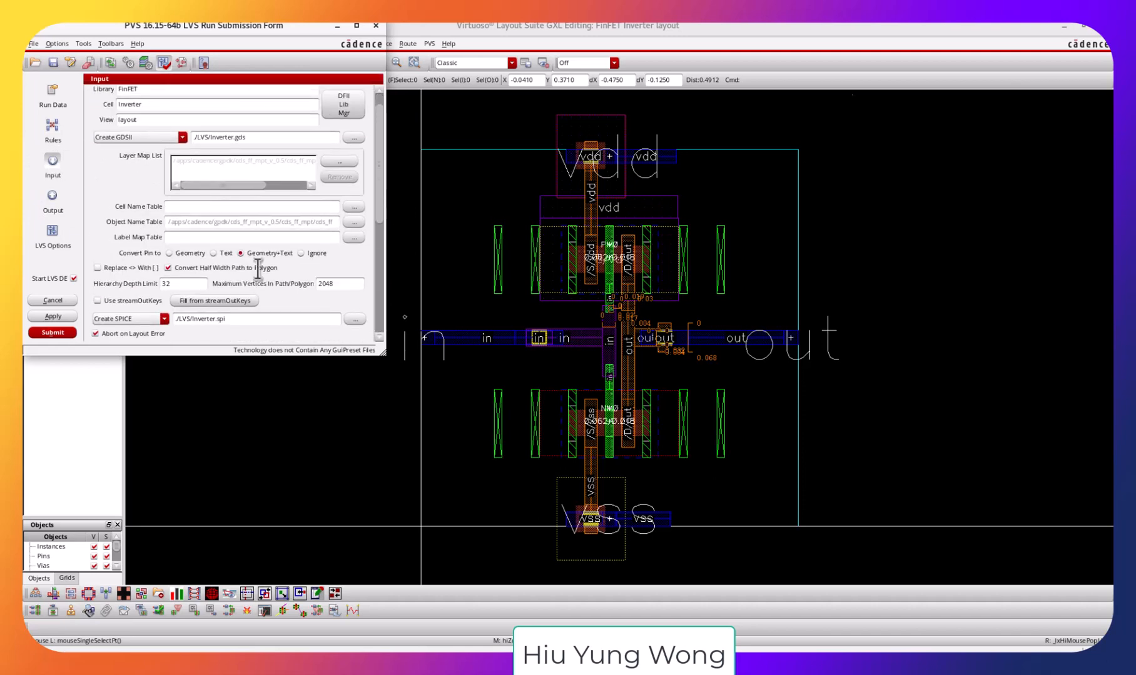
Enable creation of Quantus QRC input data in the LVS output settings.
left_click(53, 234)
left_click(50, 199)
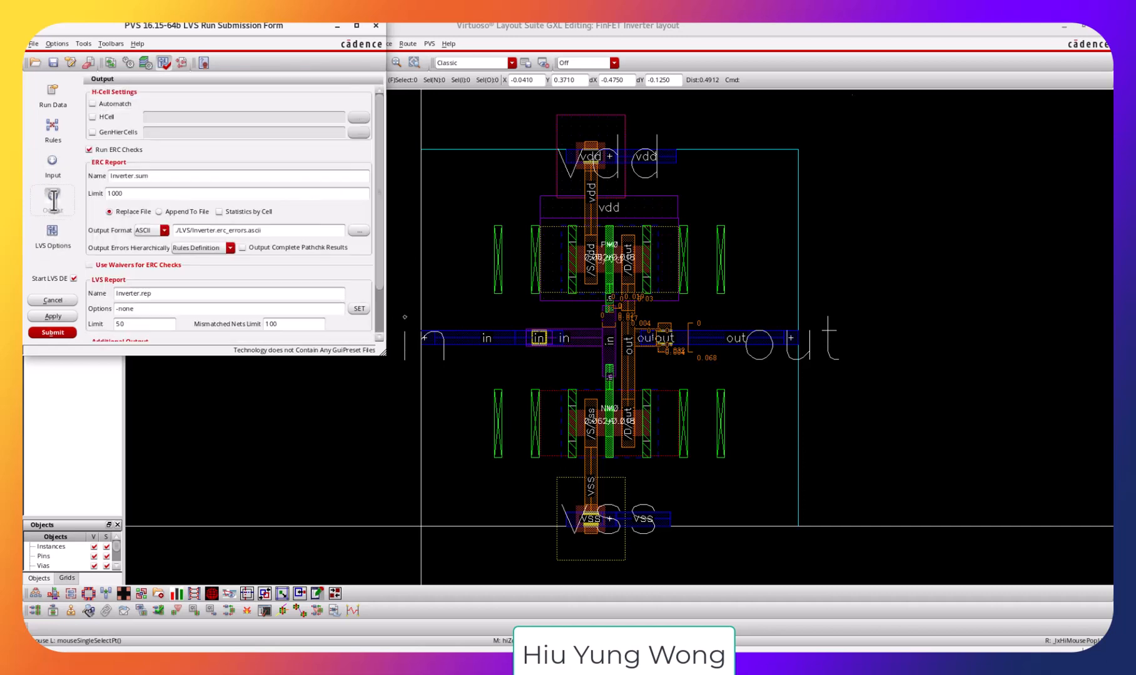
scroll(371, 250, "down", 3)
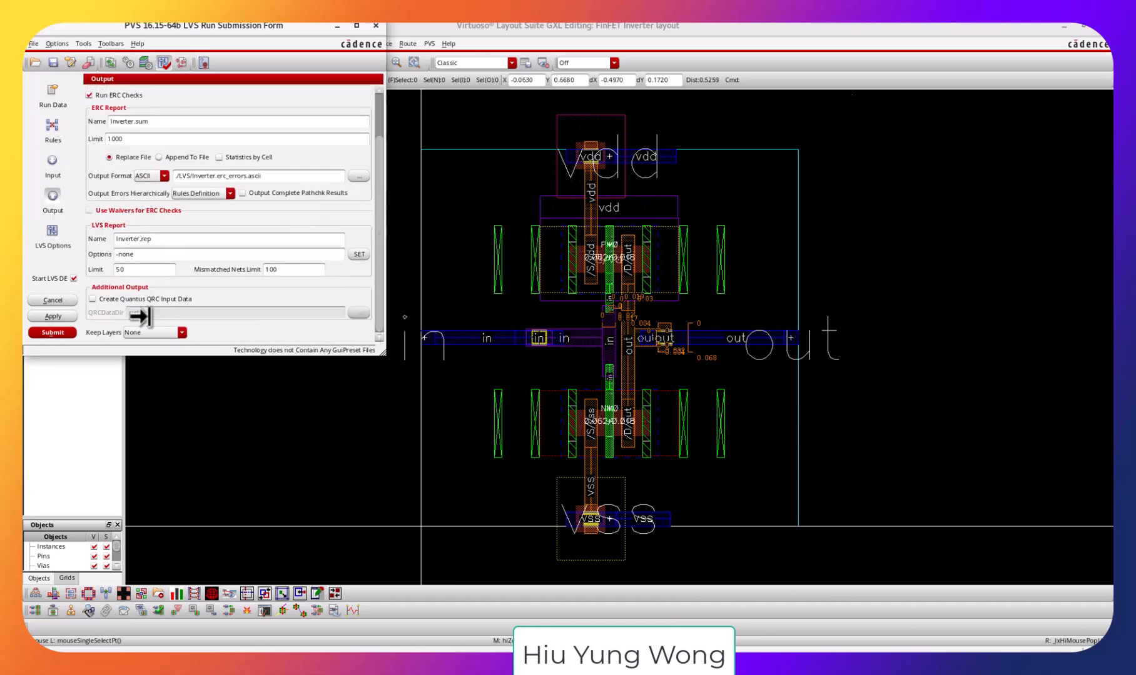
left_click(93, 299)
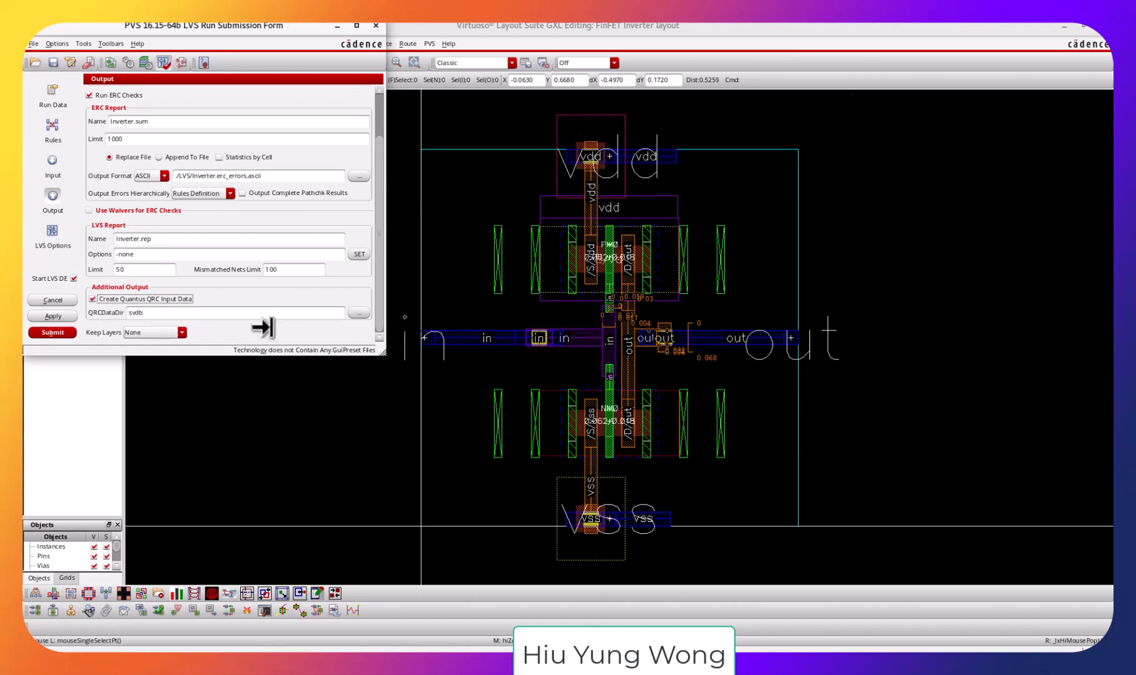
Submit the LVS run, overwriting the existing run directory, and open its comparison results in the LVS debug environment before returning to the layout.
left_click(52, 332)
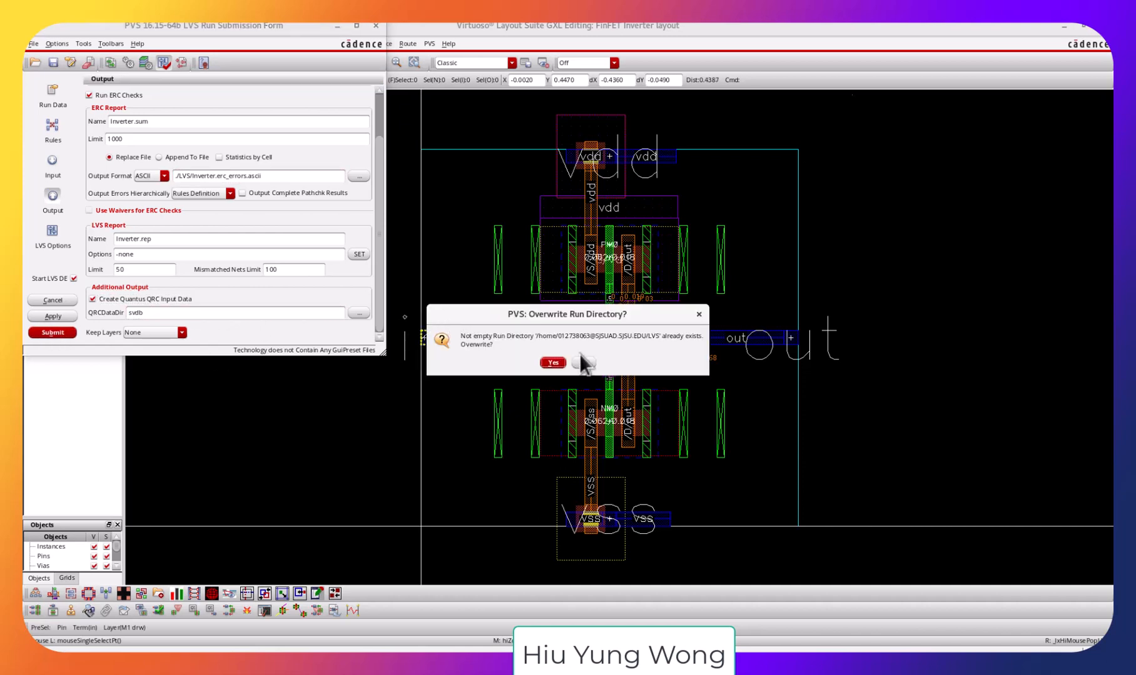
left_click(560, 363)
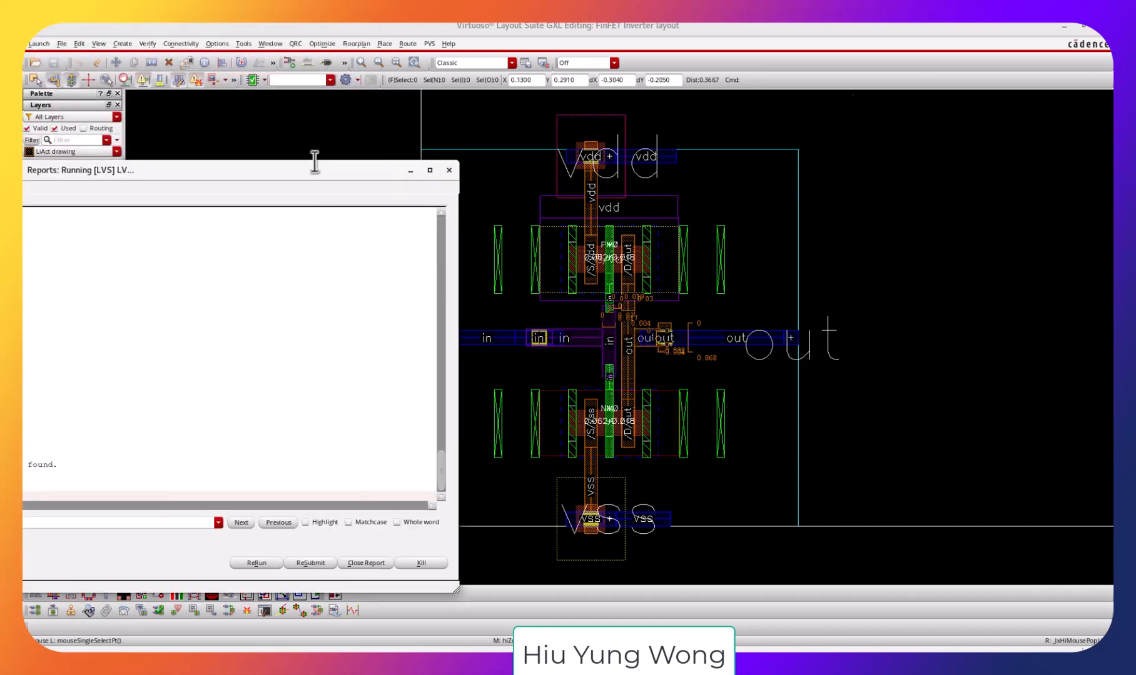
left_click_drag(374, 161, 451, 130)
left_click_drag(371, 142, 672, 61)
left_click_drag(605, 74, 759, 28)
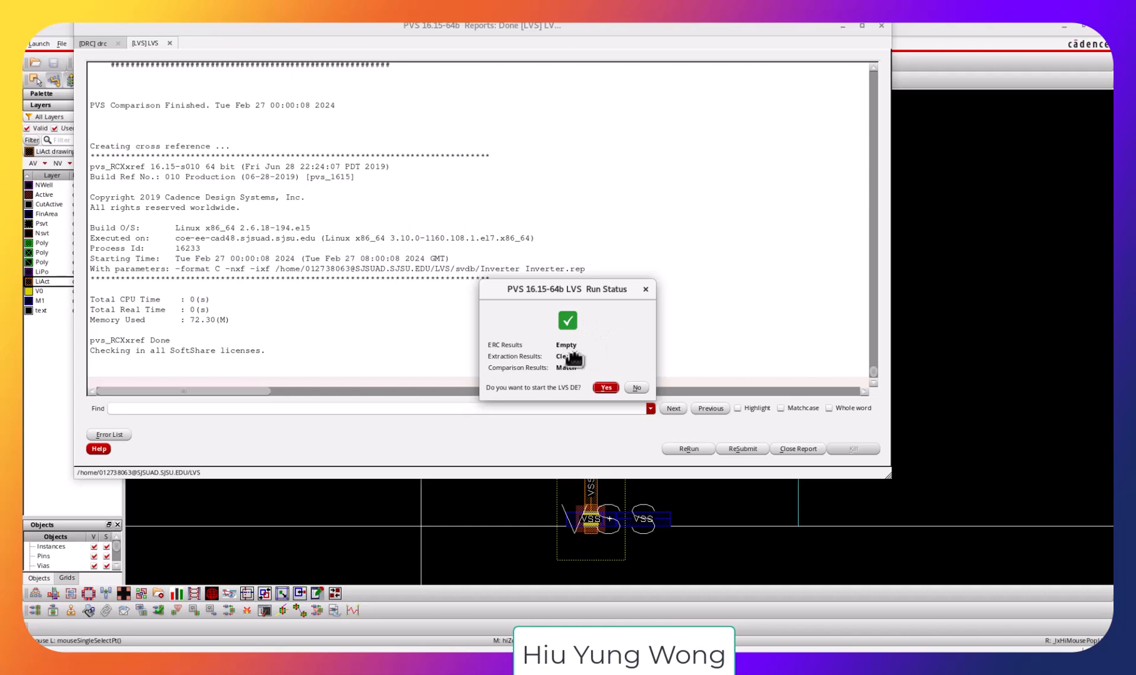
left_click(608, 388)
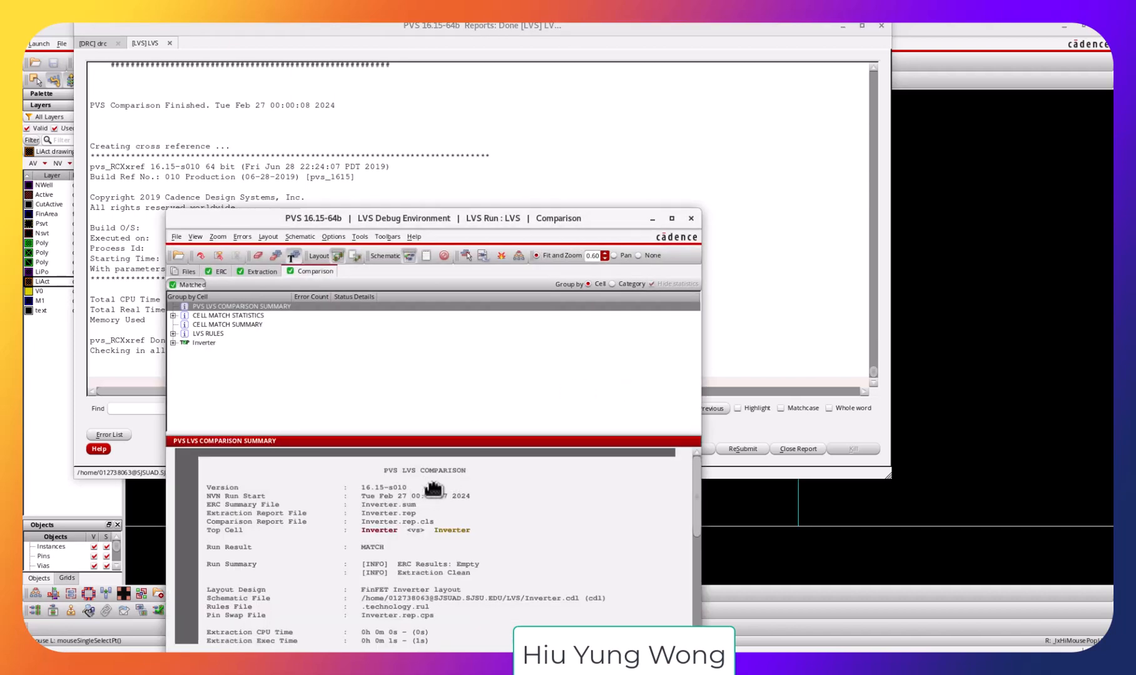
left_click(944, 83)
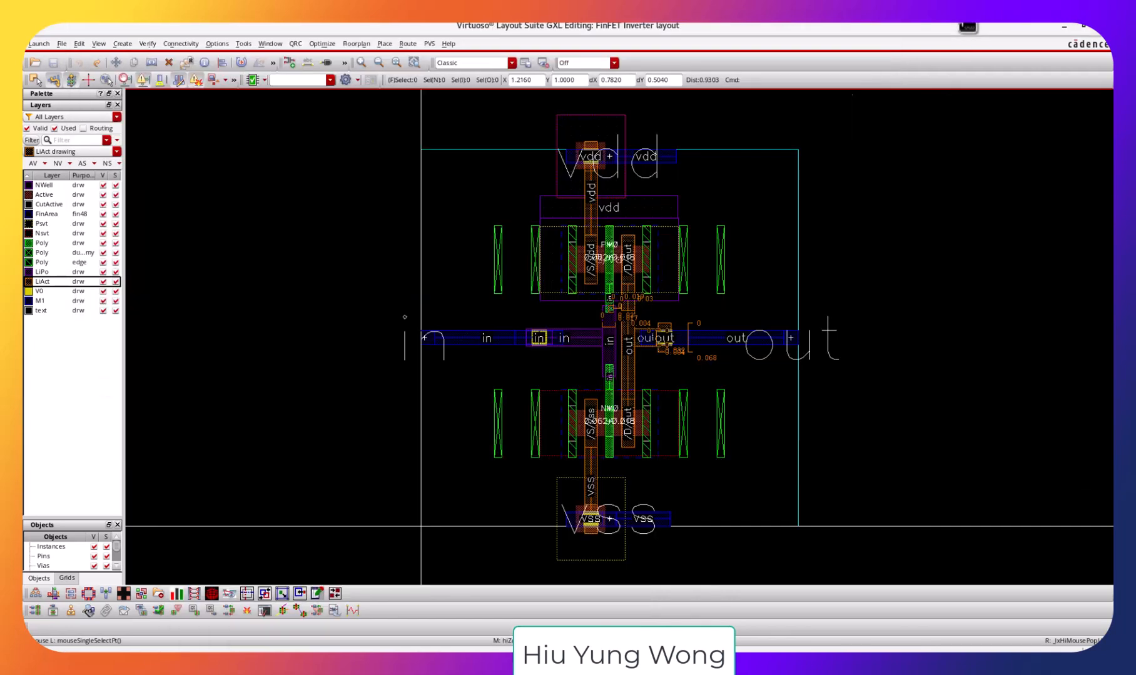
Take the remote desktop out of full screen and place its window beside Step 12 of the PDF guide.
double_click(759, 27)
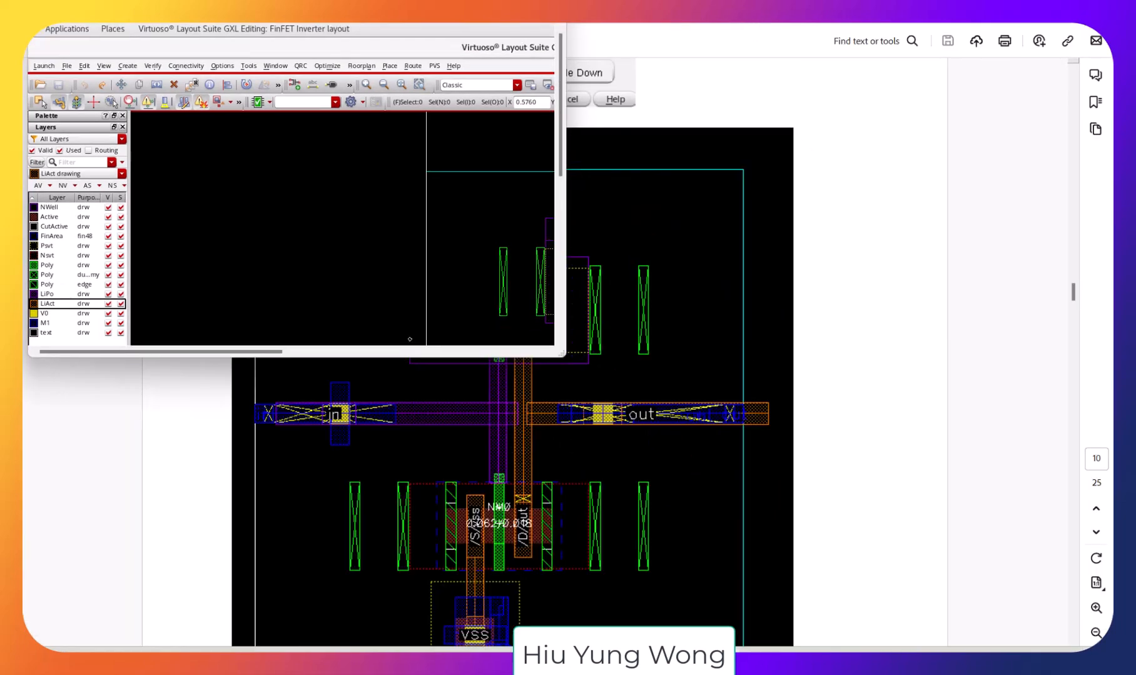
key("ctrl+alt+f")
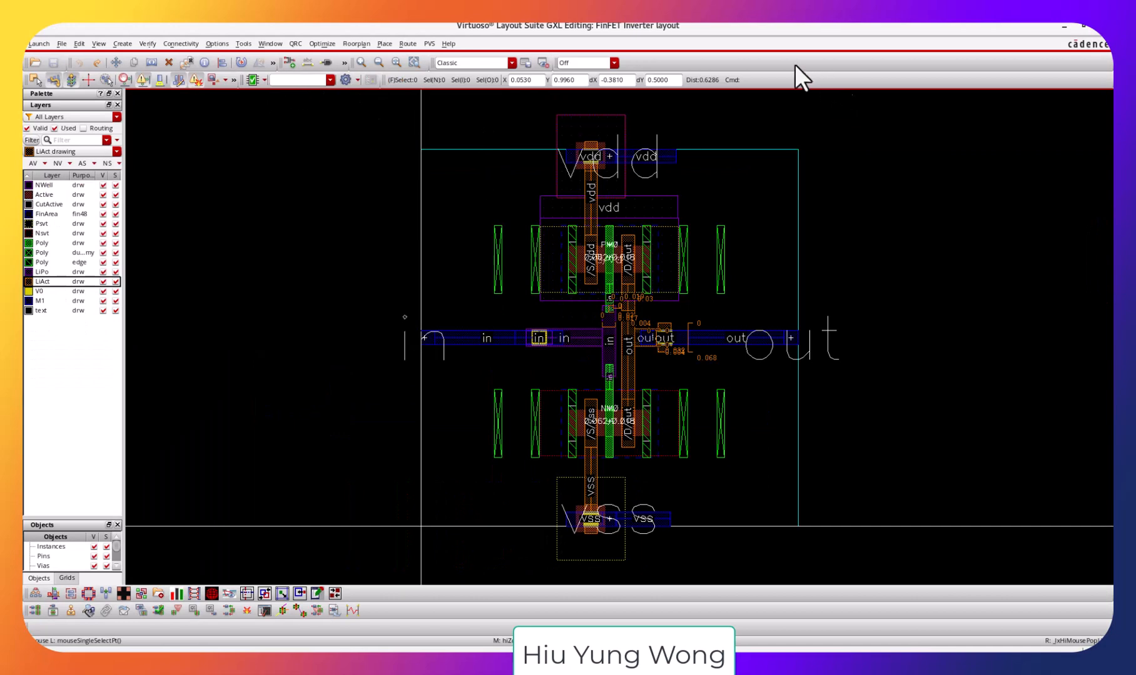
double_click(758, 27)
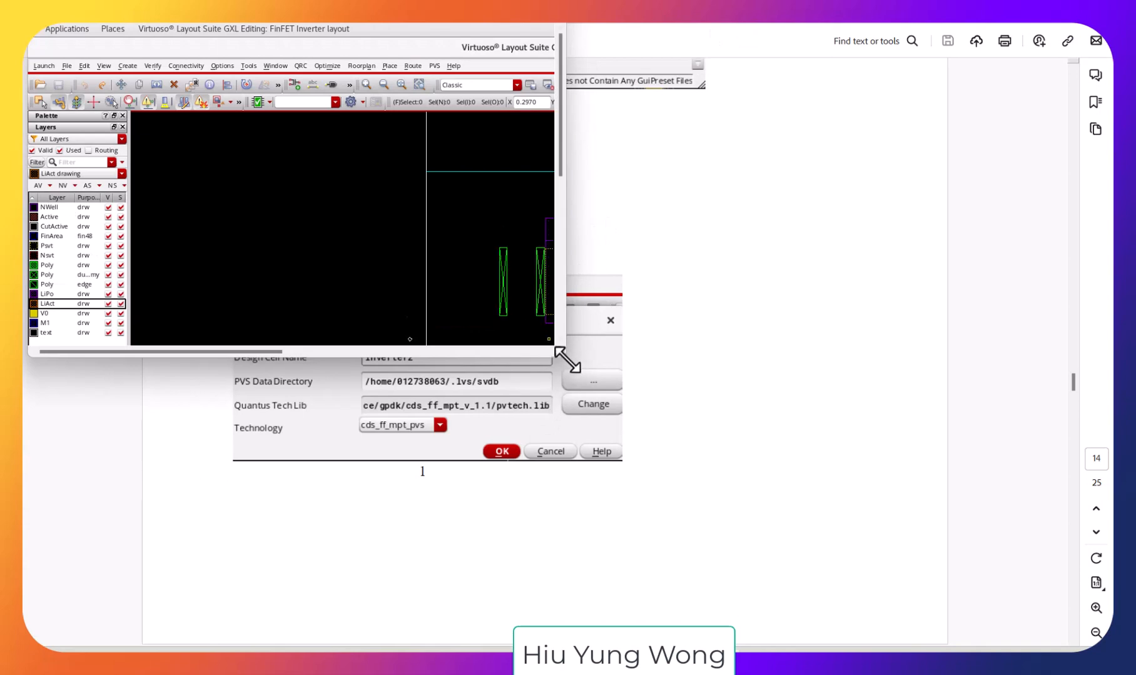
left_click_drag(563, 356, 938, 631)
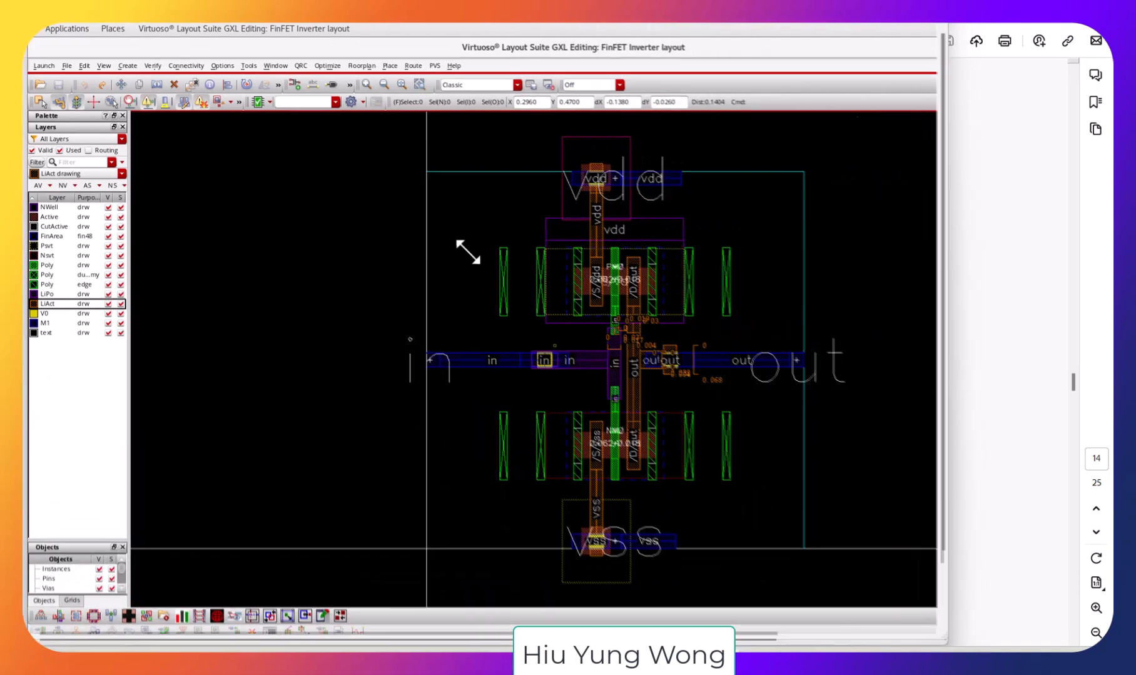
left_click_drag(223, 28, 719, 124)
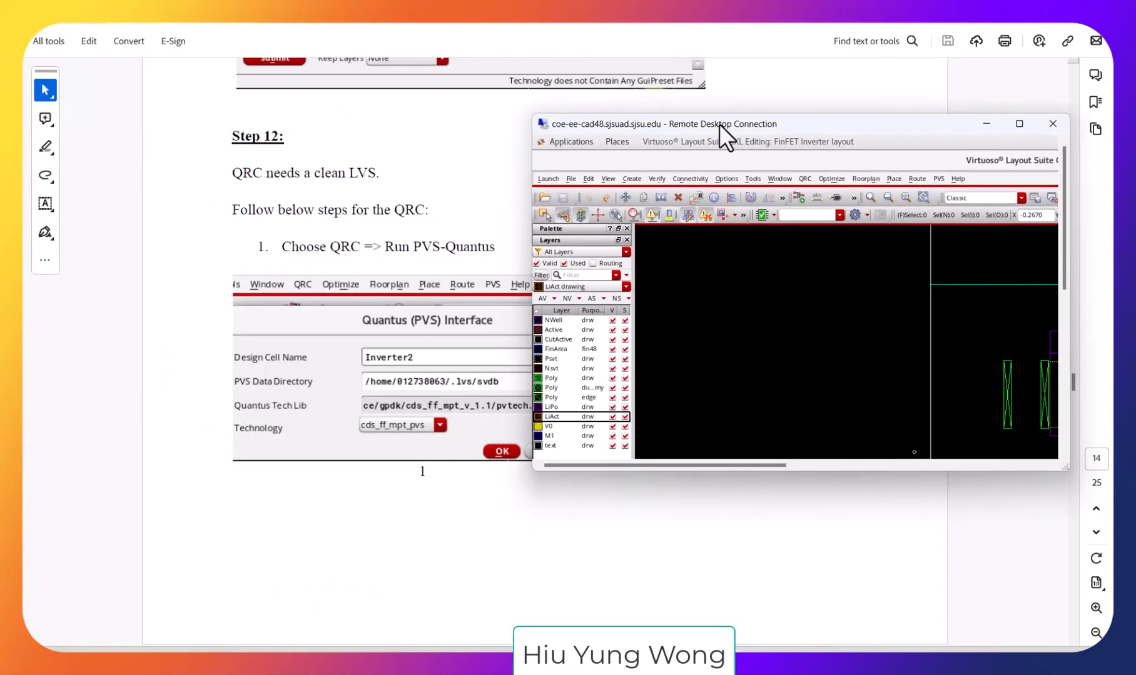
Start a PVS-Quantus run for the Inverter cell, check its interface settings against the guide, and accept them with cds_ff_mpt_pvs as technology.
left_click(805, 180)
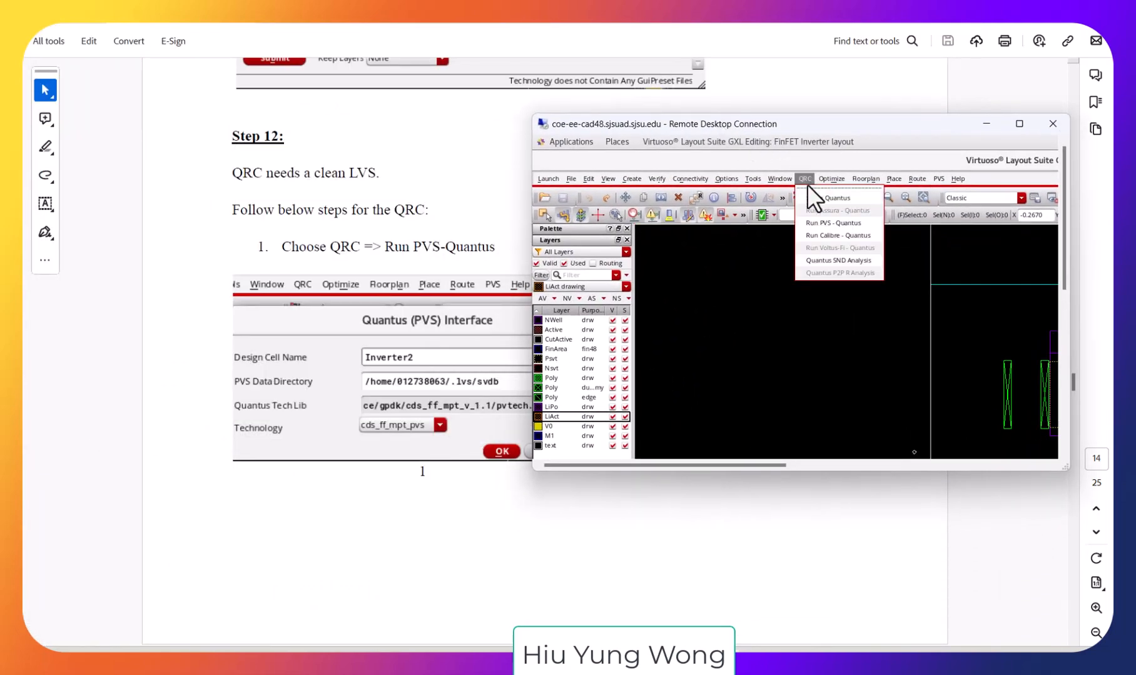
left_click(822, 222)
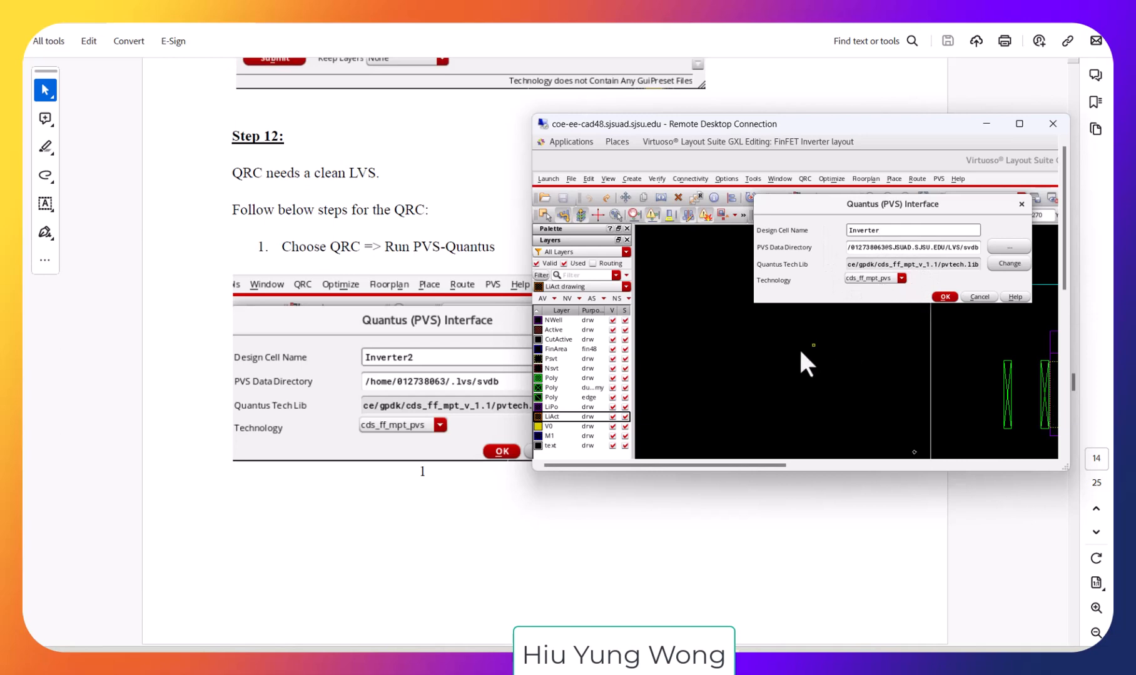
left_click_drag(717, 123, 809, 179)
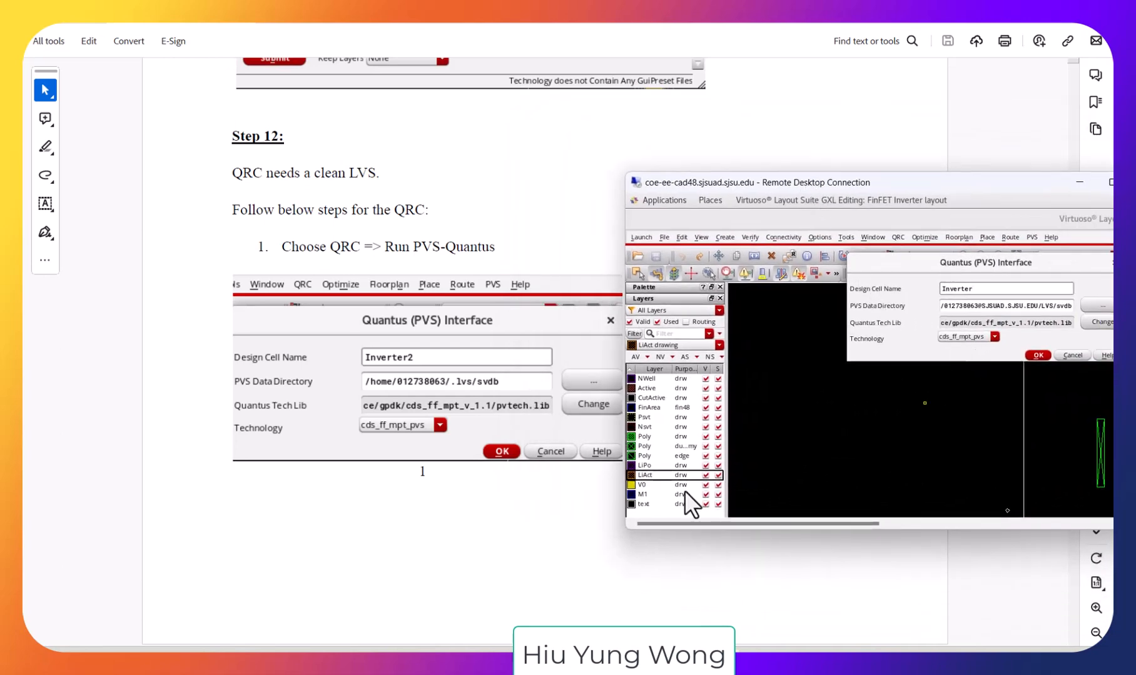
left_click(564, 519)
scroll(566, 523, "down", 10)
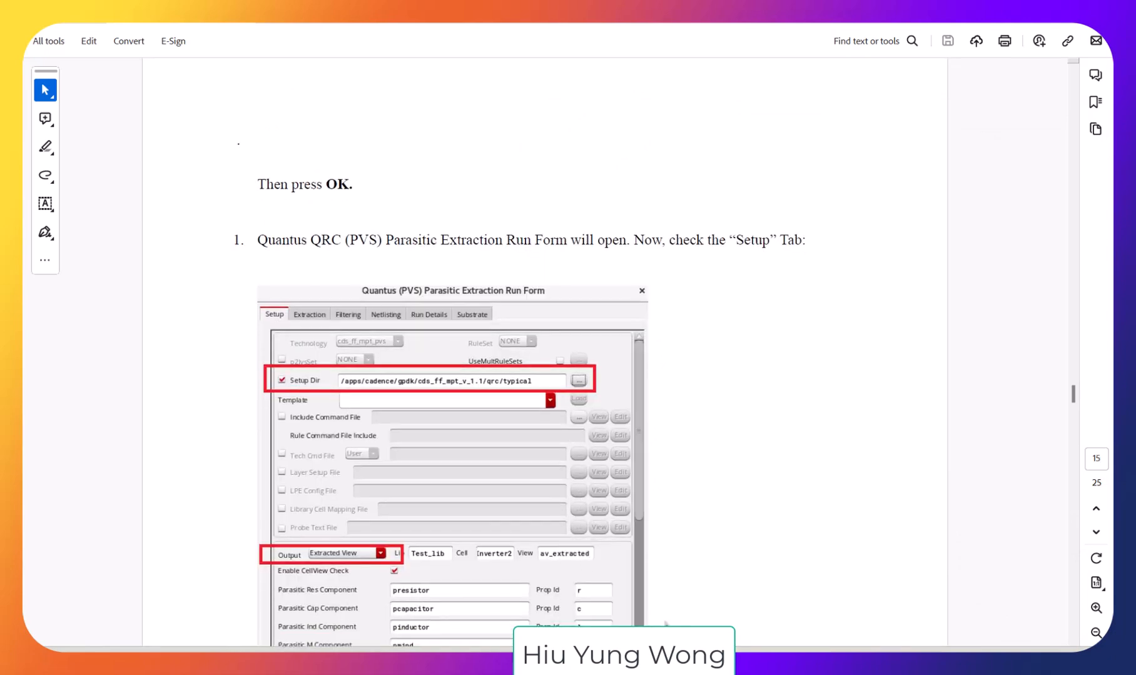
key("alt+Tab")
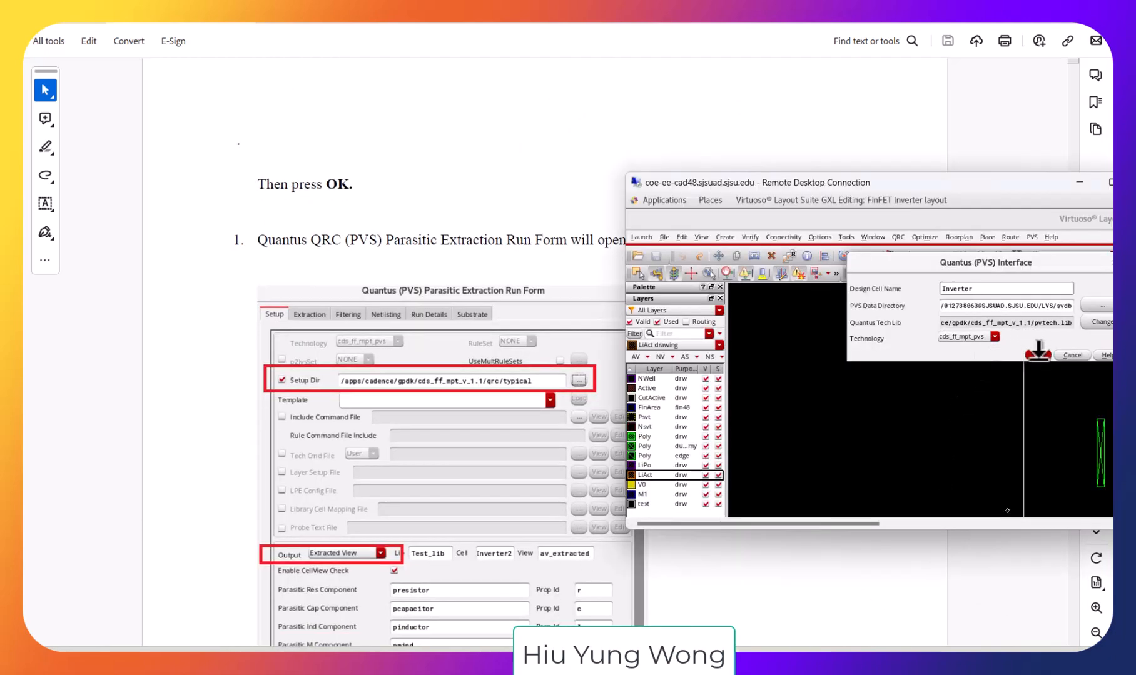
left_click(1037, 352)
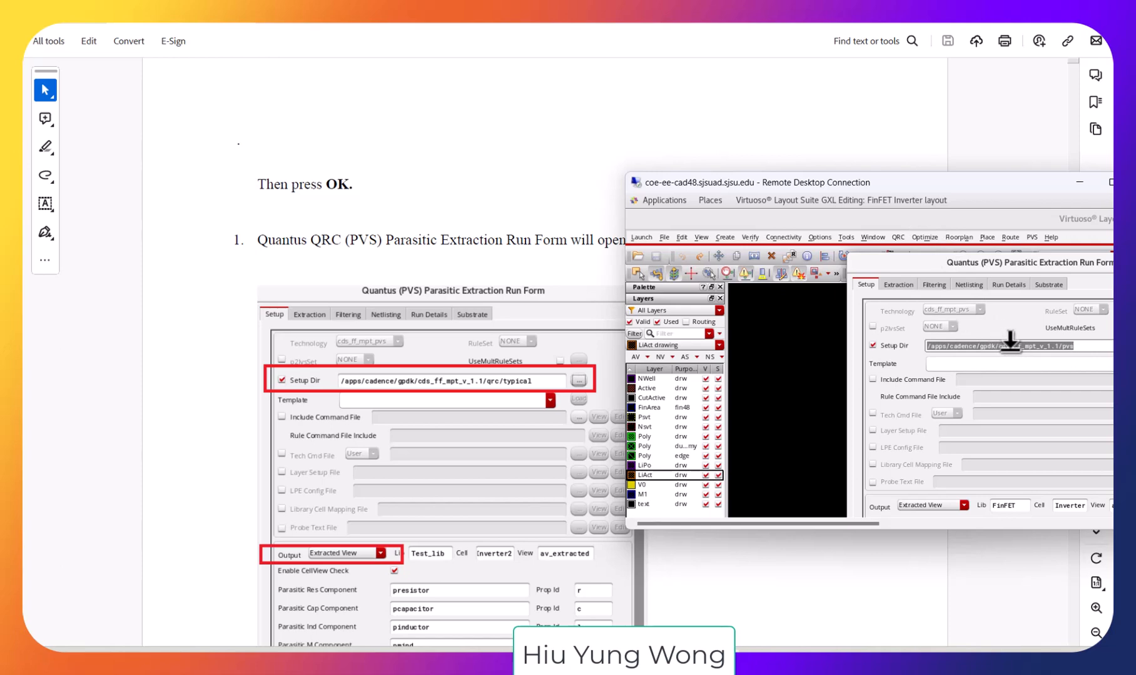
Set the extraction run form's setup directory to /apps/cadence/gpdk/cds_ff_mpt_v_1.1/qrc/typical.
left_click_drag(1005, 180, 867, 44)
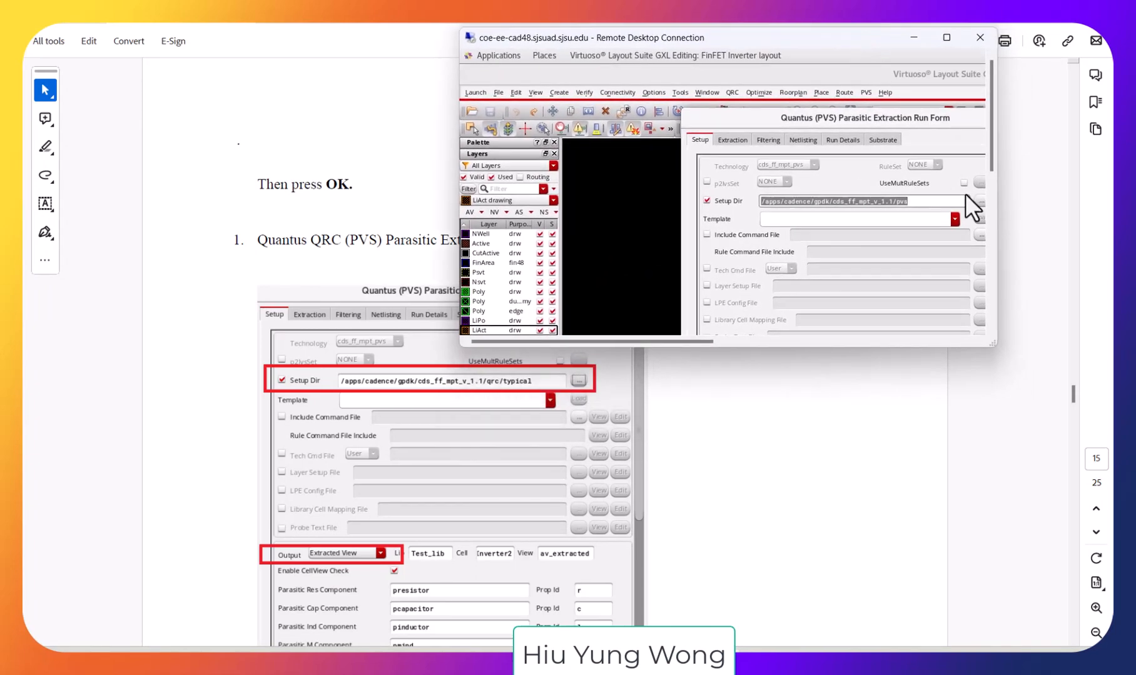
left_click(978, 201)
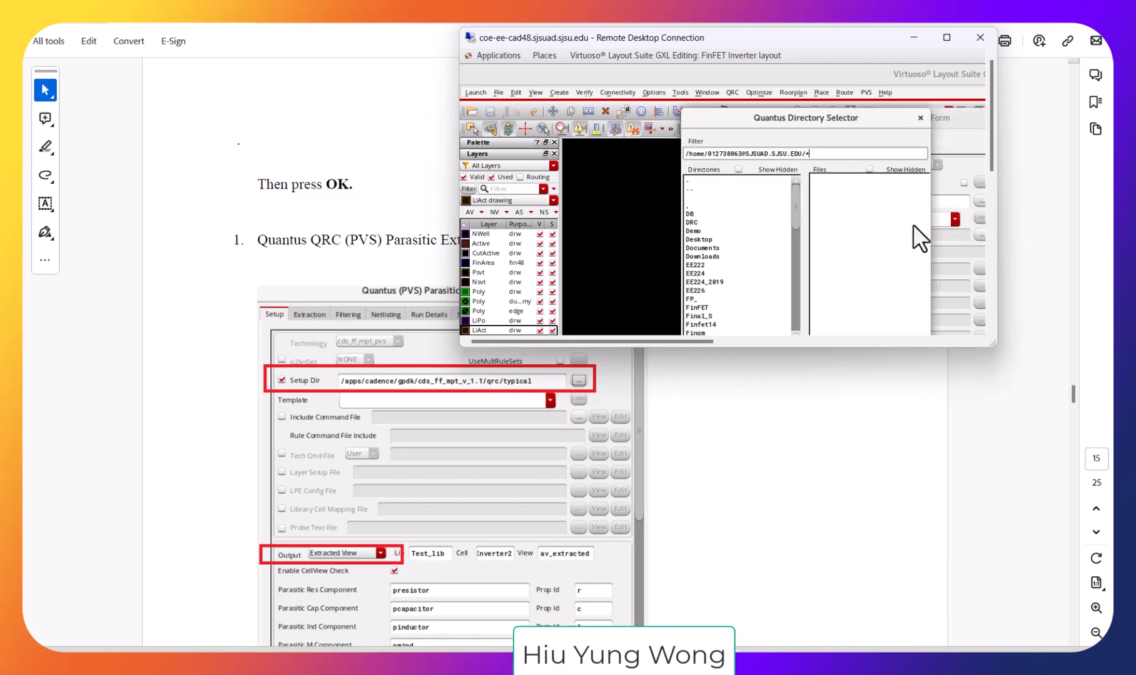
left_click_drag(855, 110, 824, 83)
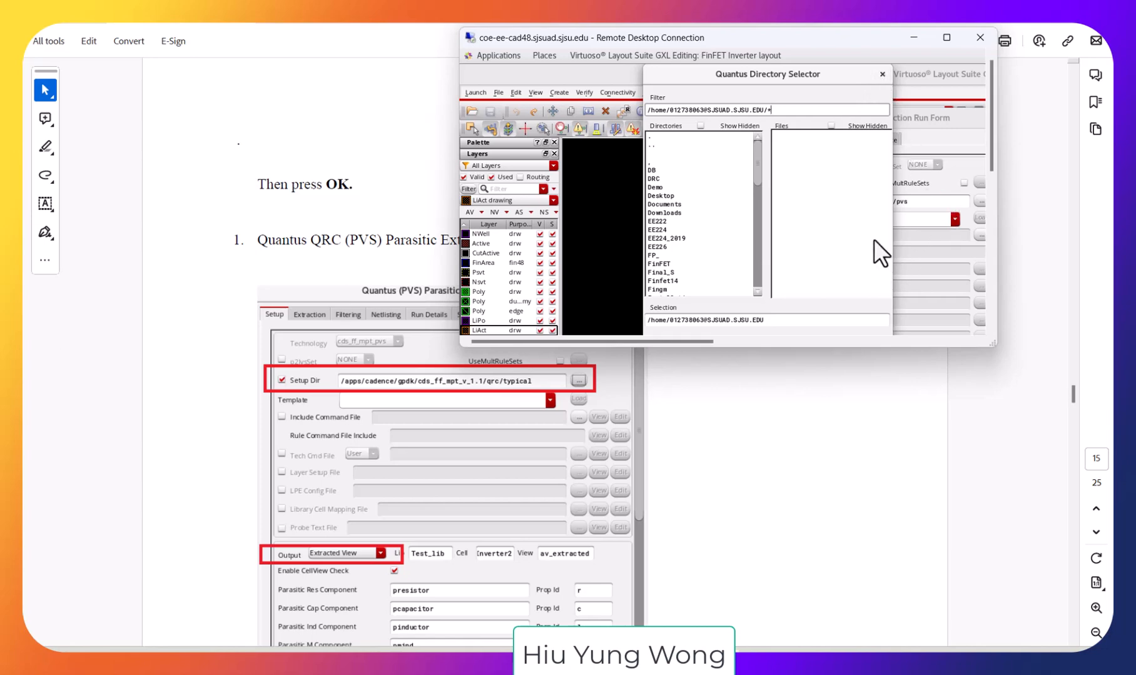
left_click(881, 73)
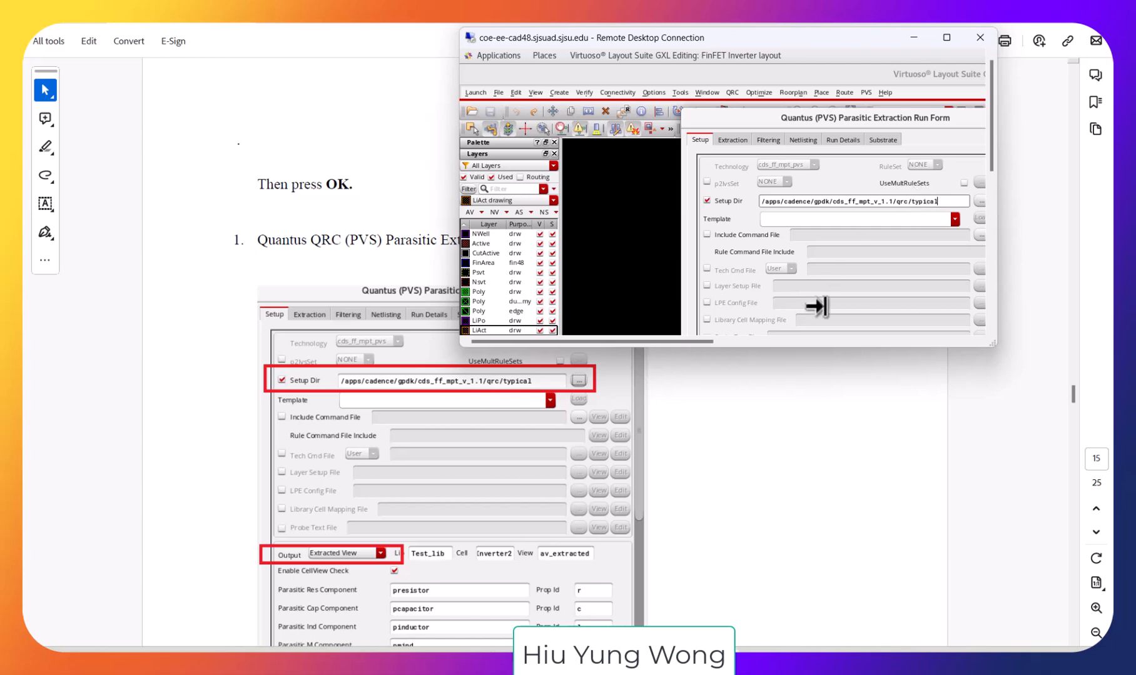
Compare the run form's Extracted View output settings with the guide's setup figure.
left_click_drag(994, 139, 955, 214)
left_click(719, 476)
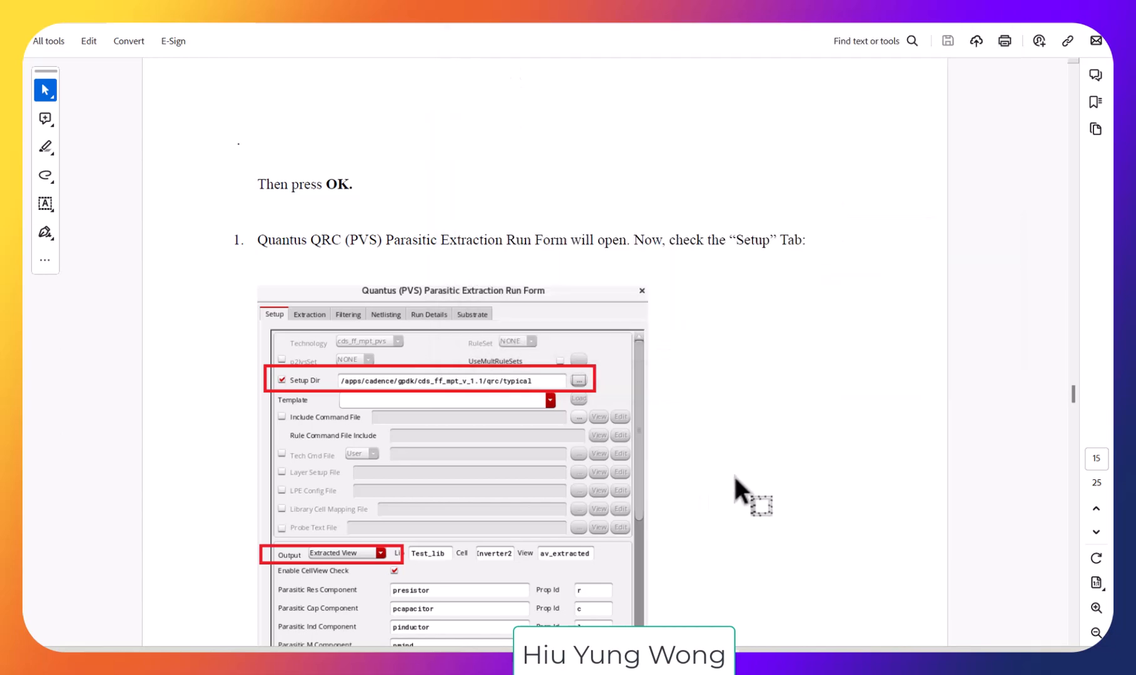
scroll(744, 457, "down", 5)
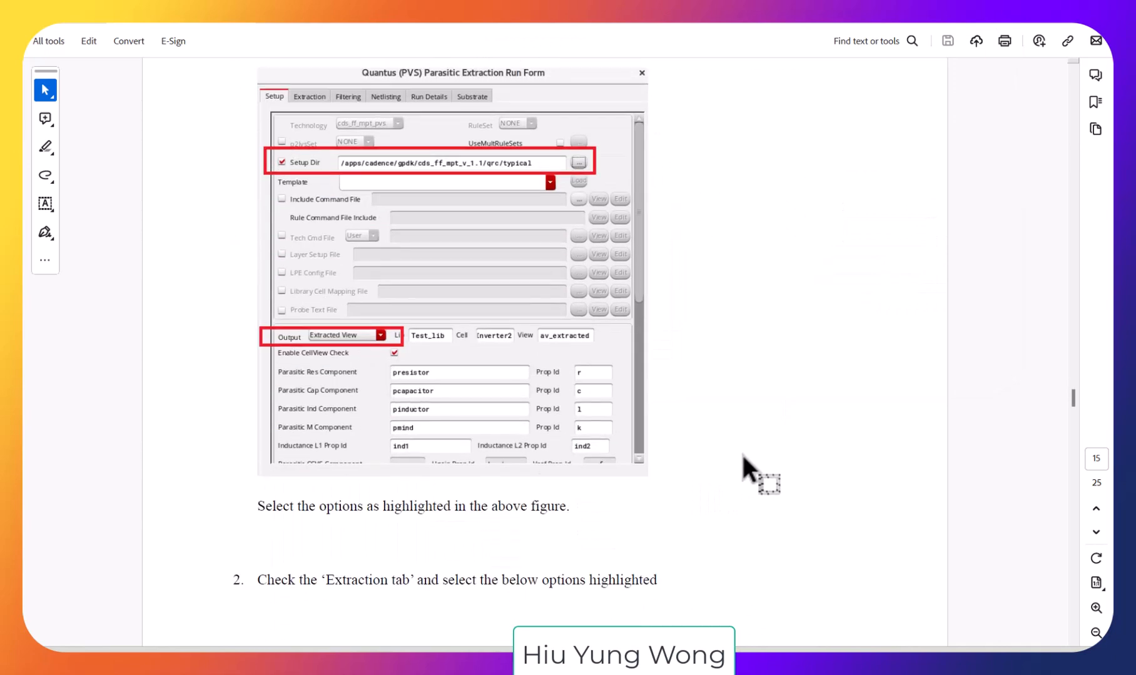
key("alt+Tab")
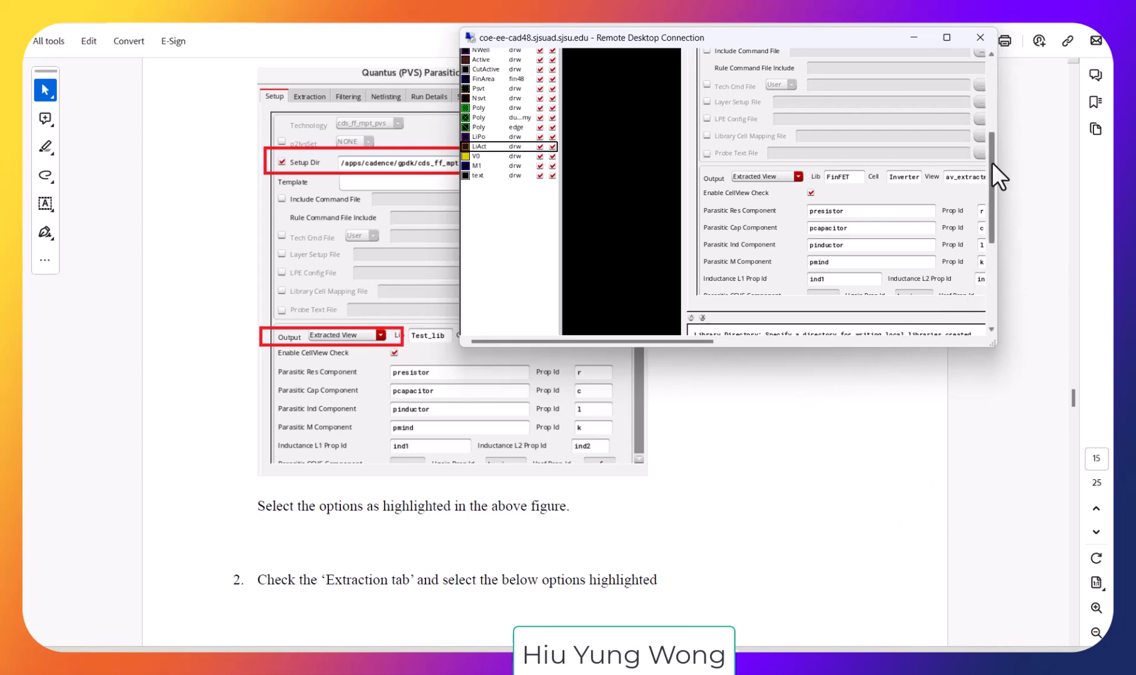
left_click_drag(992, 163, 986, 63)
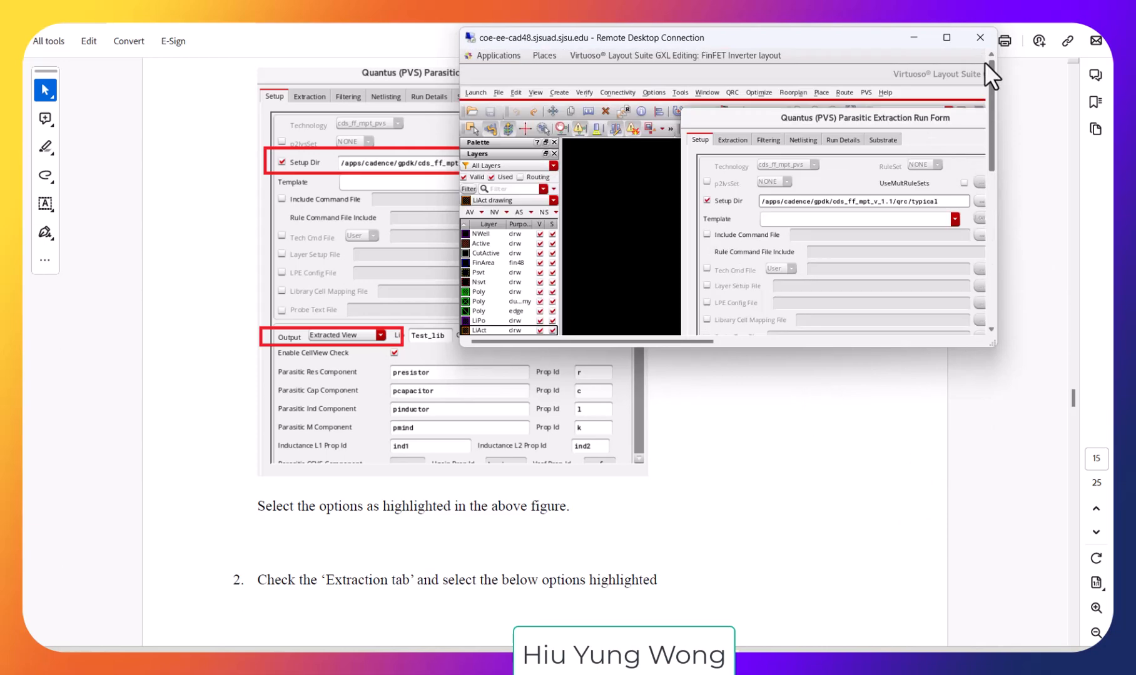
Select RC as the extraction type in the run form's extraction settings, following the guide's highlighted options.
left_click(732, 140)
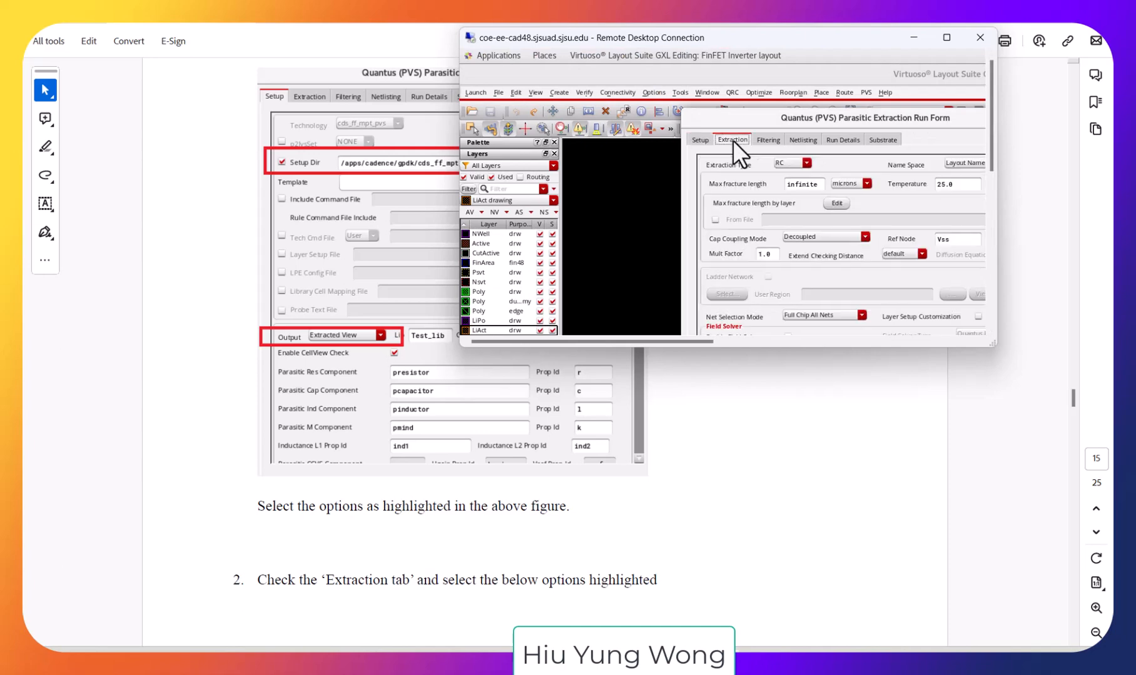
left_click(787, 404)
scroll(782, 404, "down", 3)
scroll(762, 375, "down", 10)
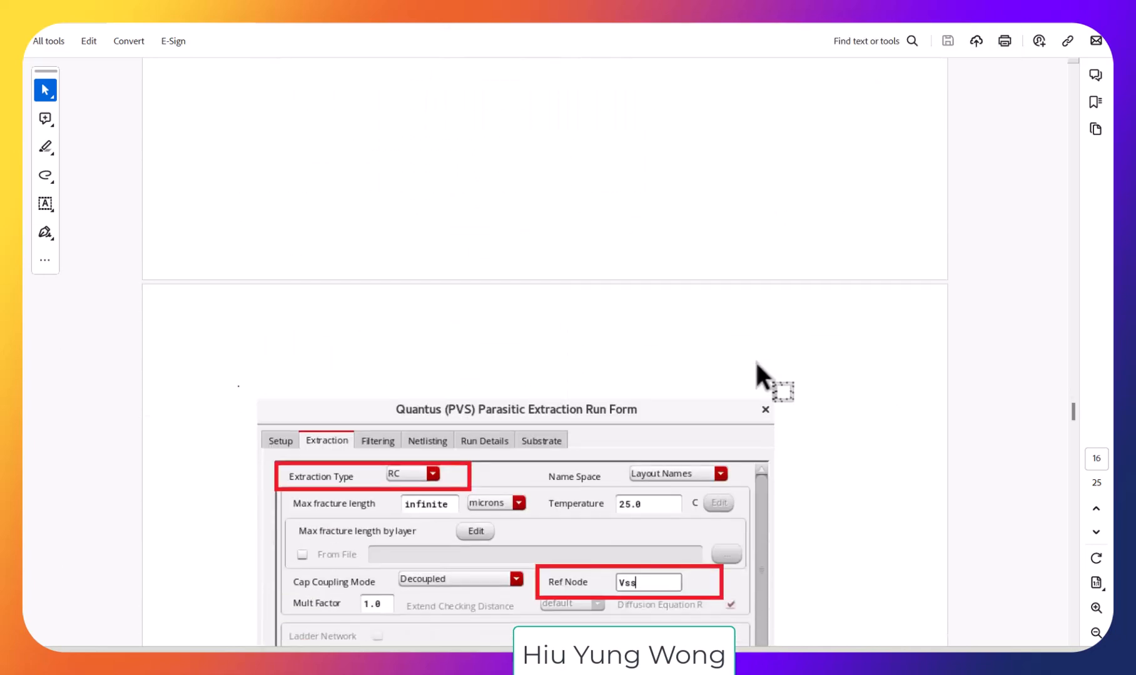
key("alt+Tab")
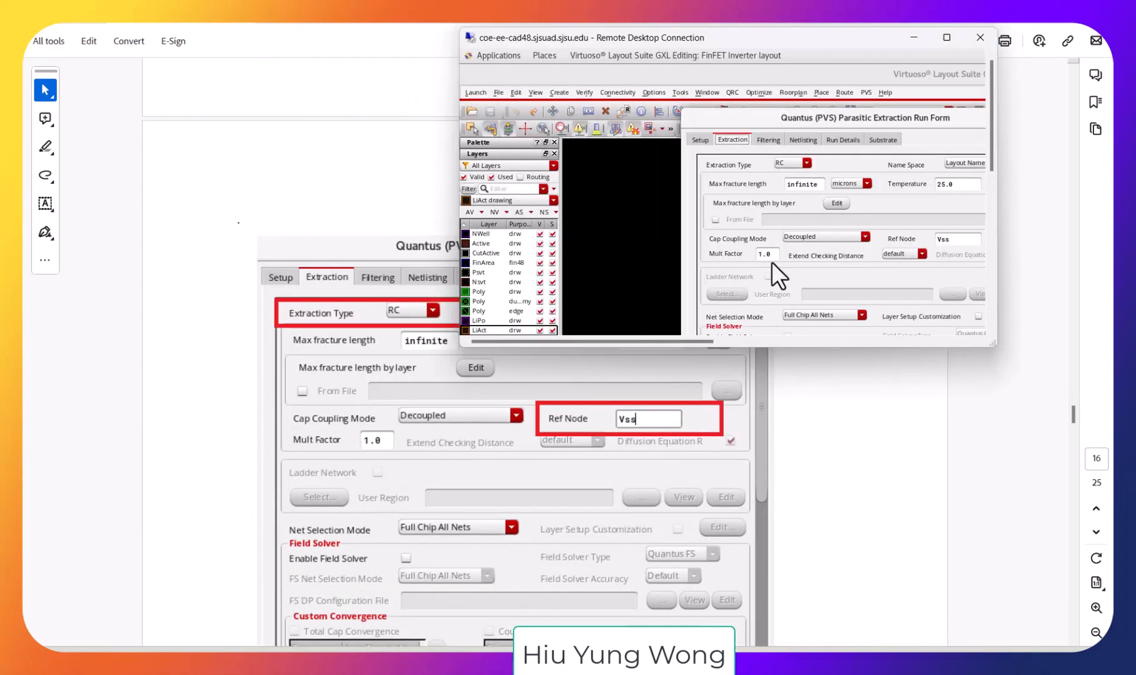
left_click(806, 163)
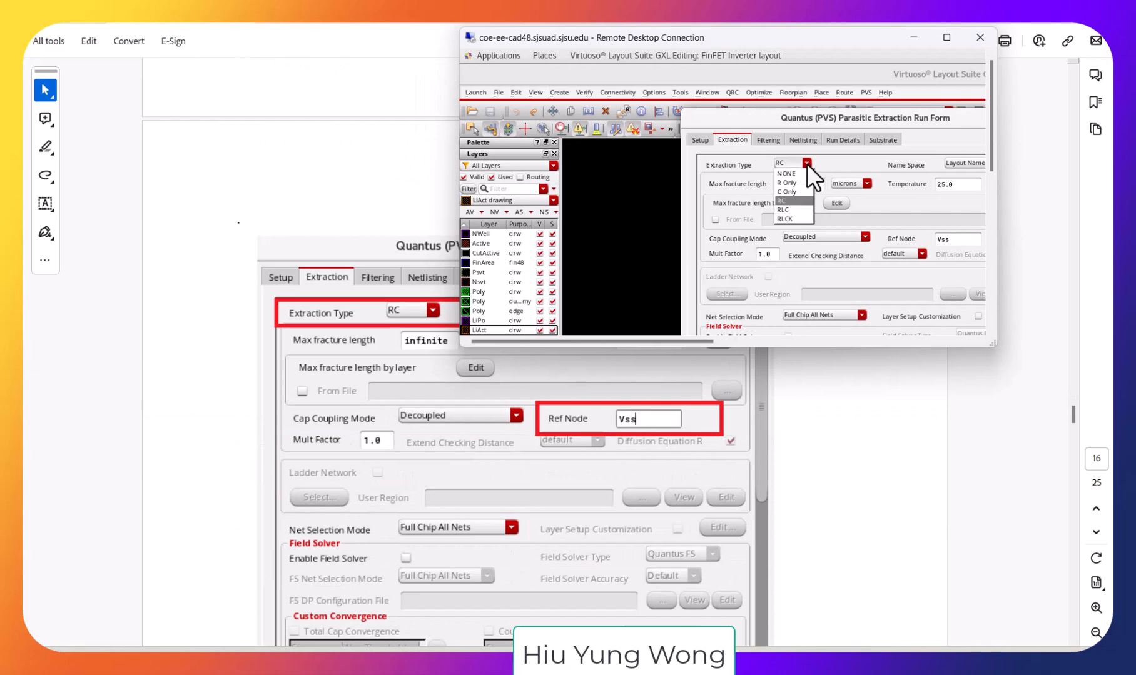
left_click(793, 204)
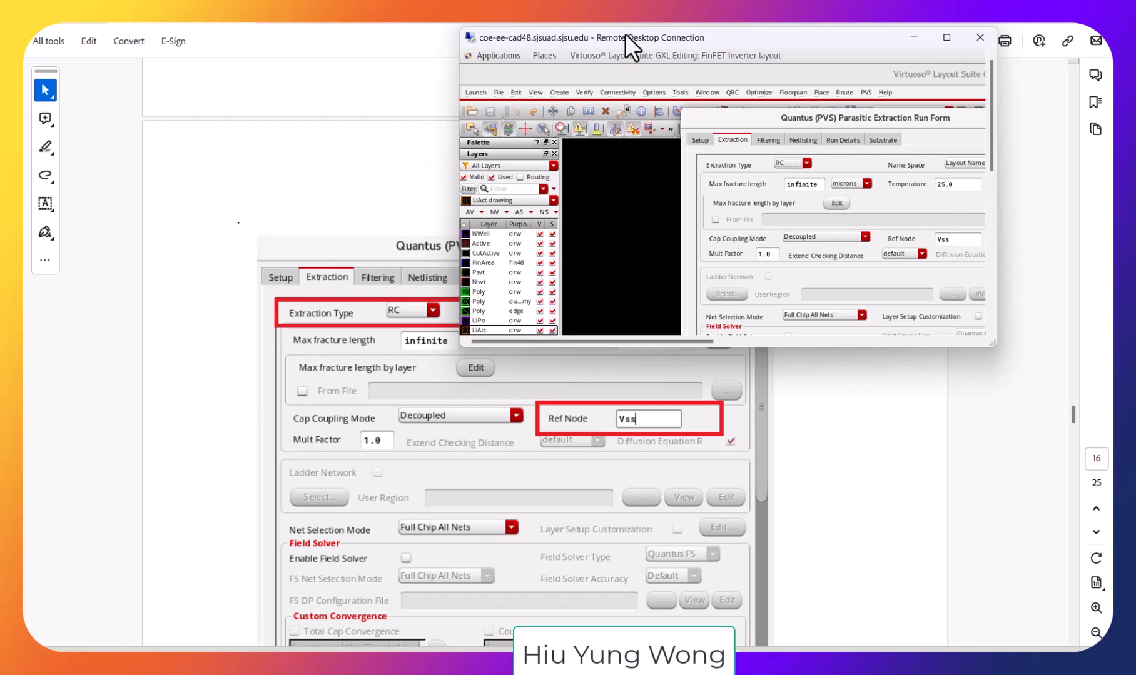
Read the guide's remaining extraction instructions and the Ref Node note, and submit the Quantus extraction run.
left_click_drag(625, 36, 692, 64)
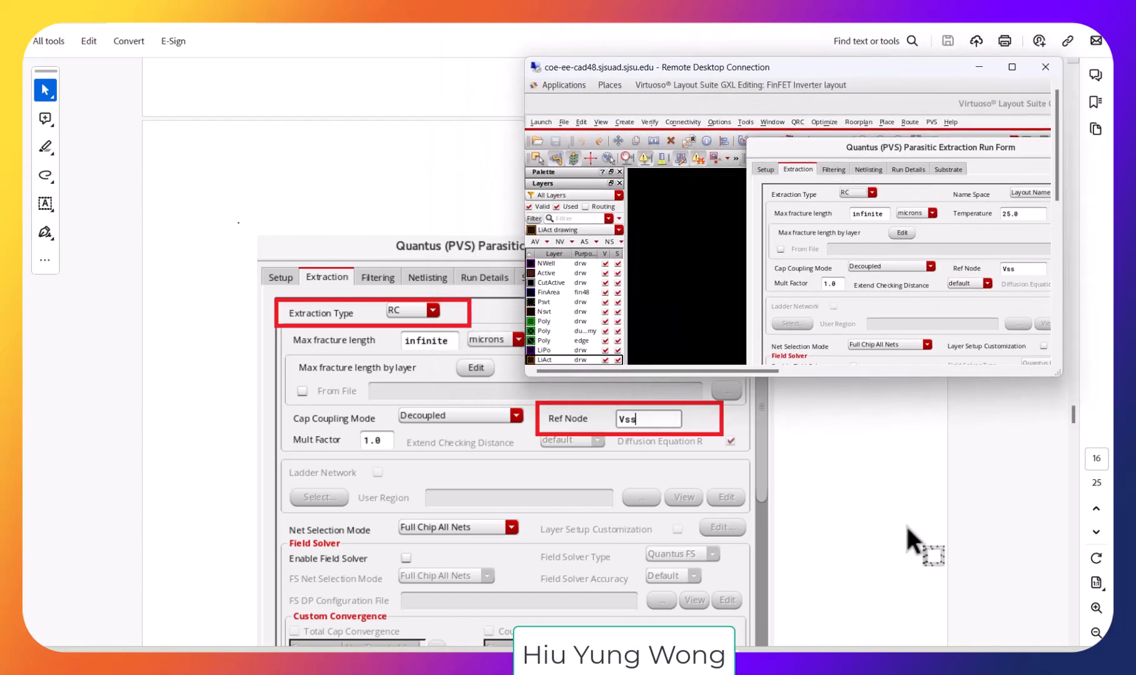
left_click(910, 537)
scroll(910, 538, "down", 6)
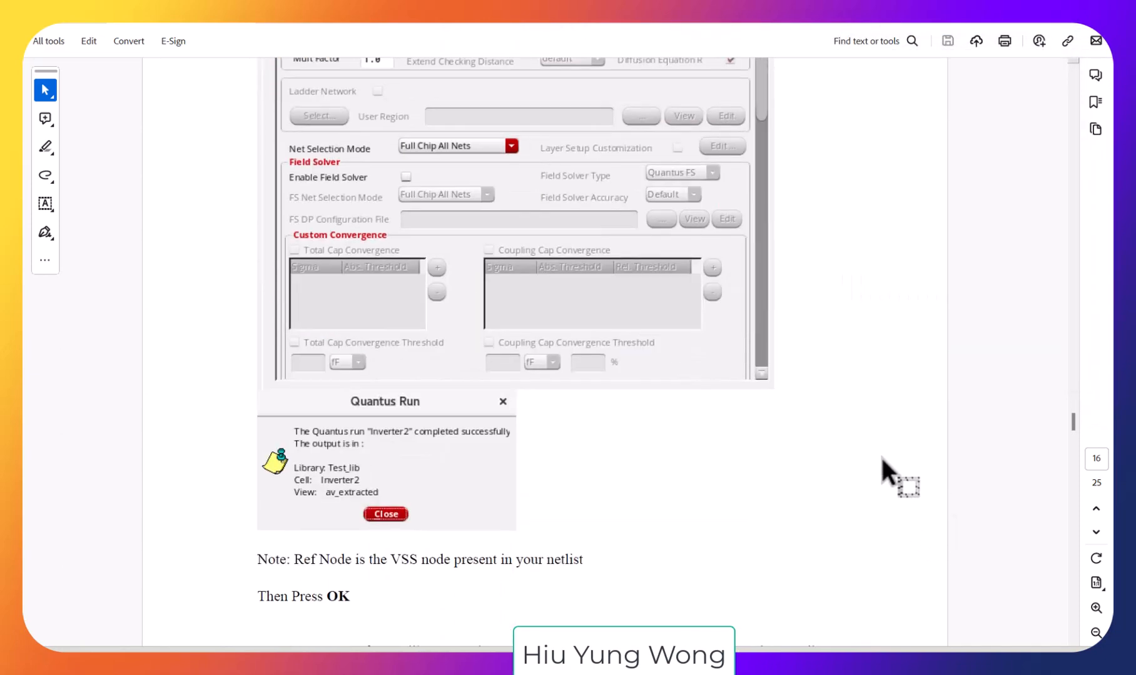
key("alt+Tab")
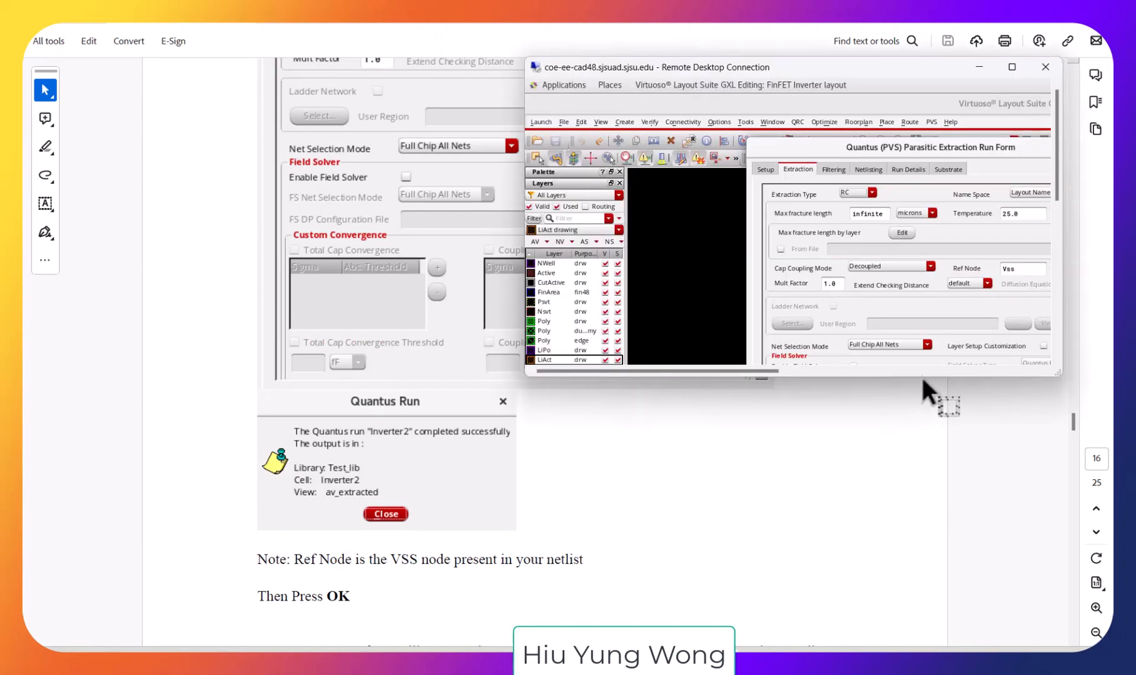
left_click_drag(1056, 153, 1055, 310)
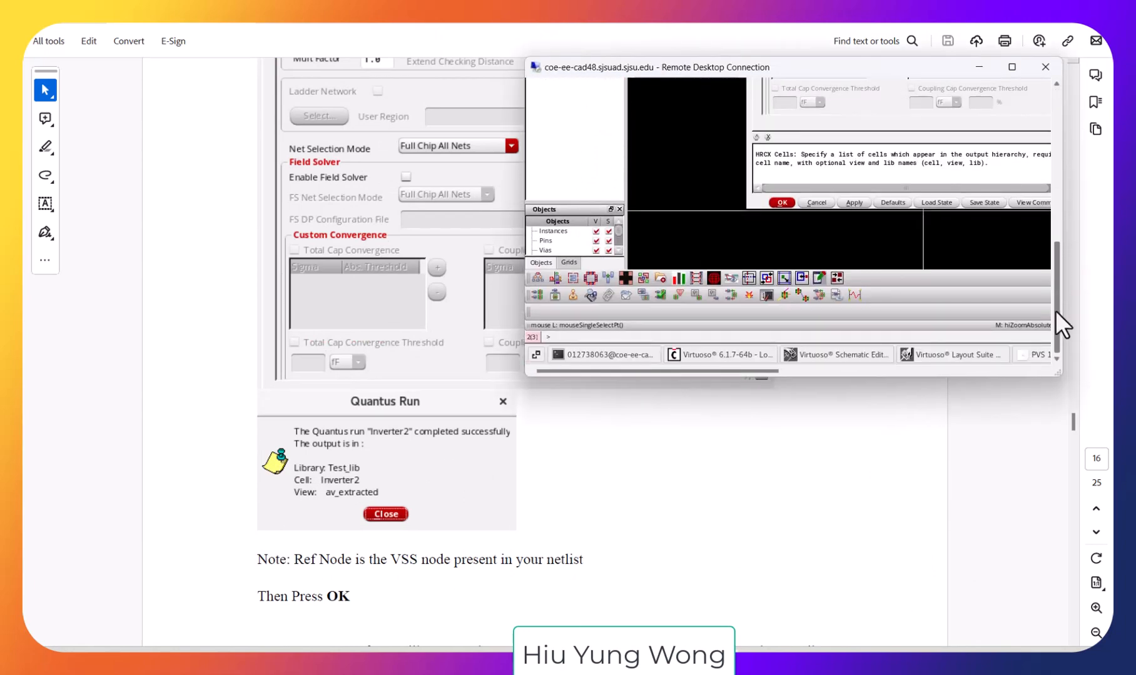
left_click(783, 200)
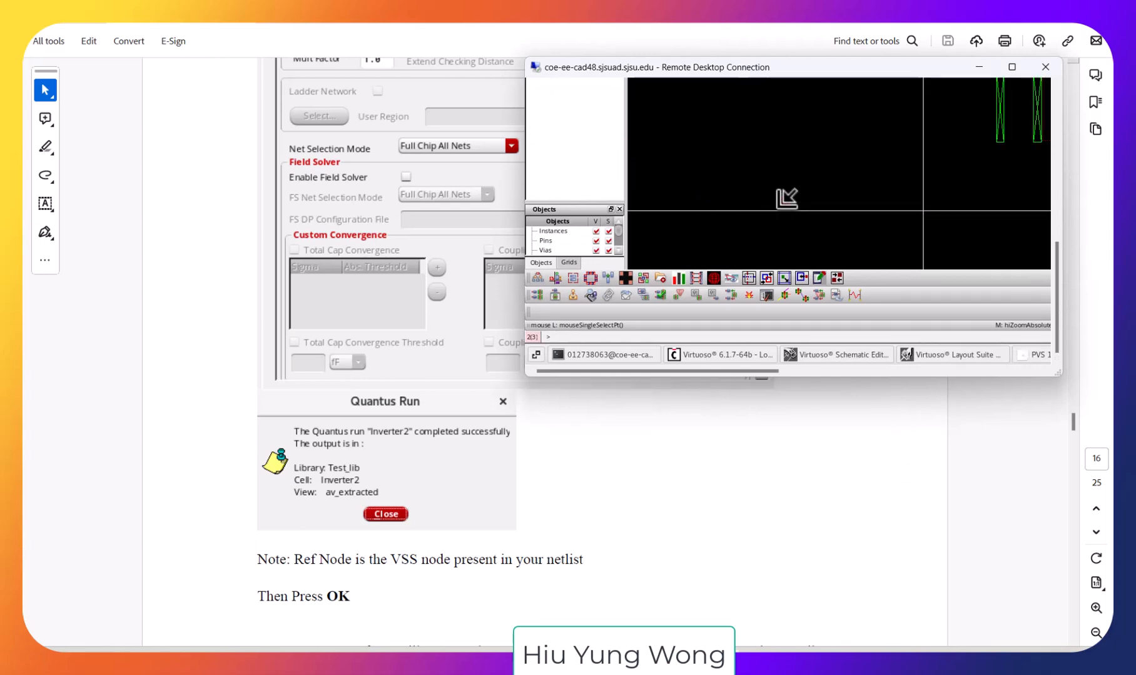
Monitor the extraction's log file in the full-screen remote desktop until the run ends, and close the completion notice and log.
left_click(1015, 64)
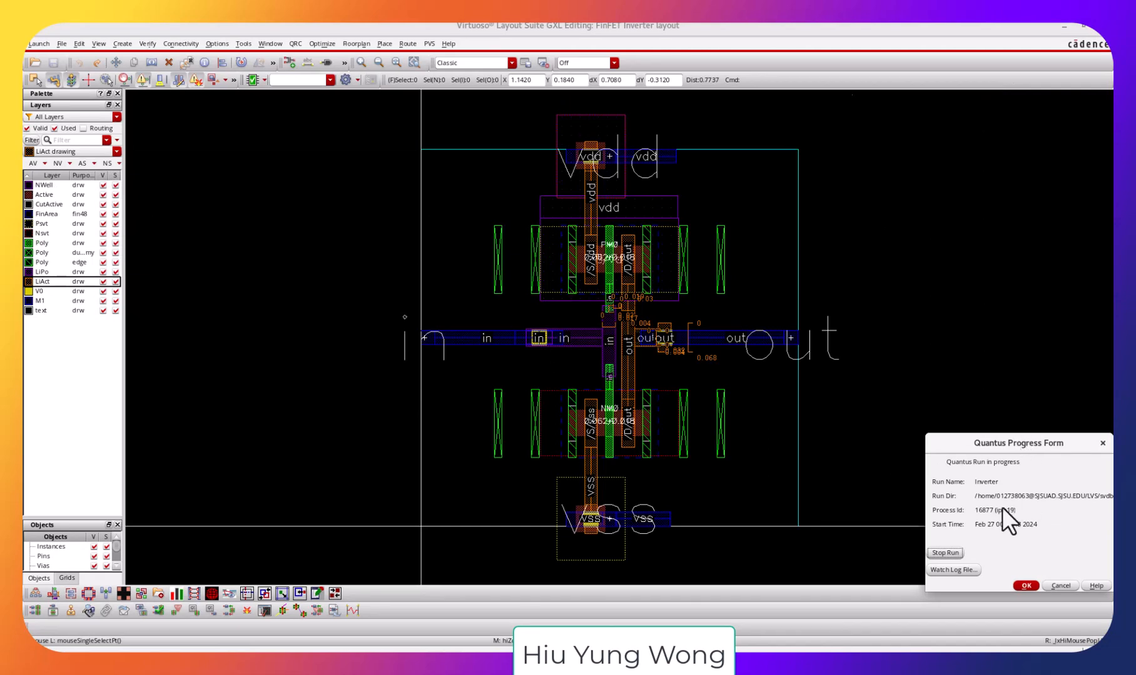
left_click_drag(1034, 440, 639, 267)
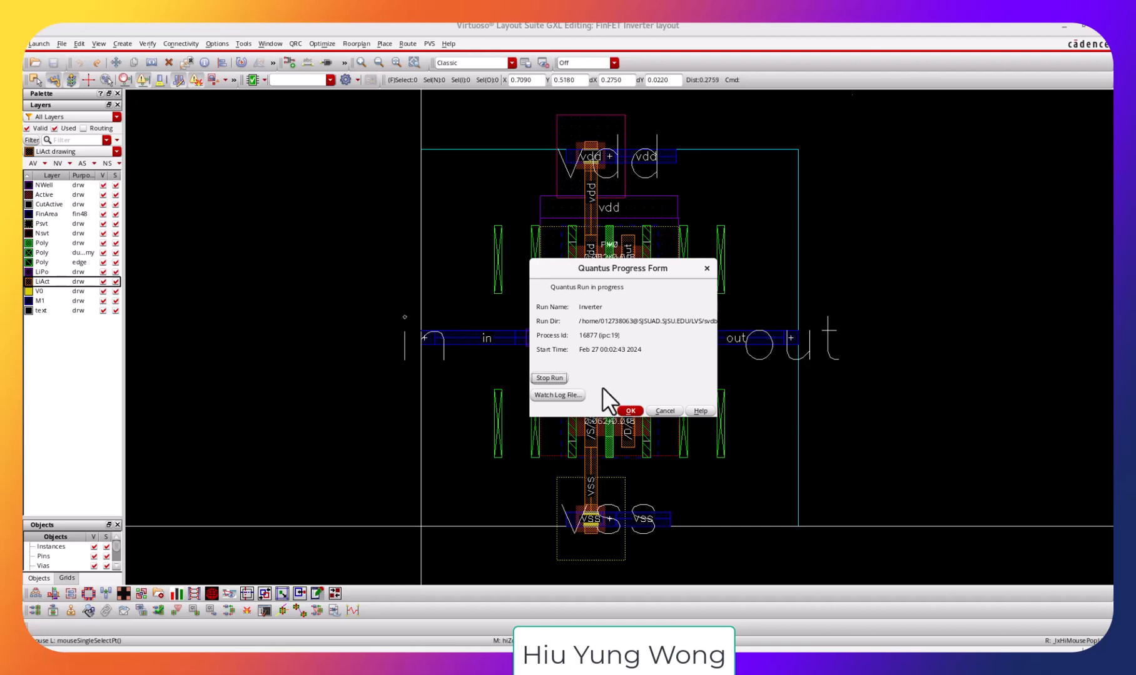
left_click(557, 395)
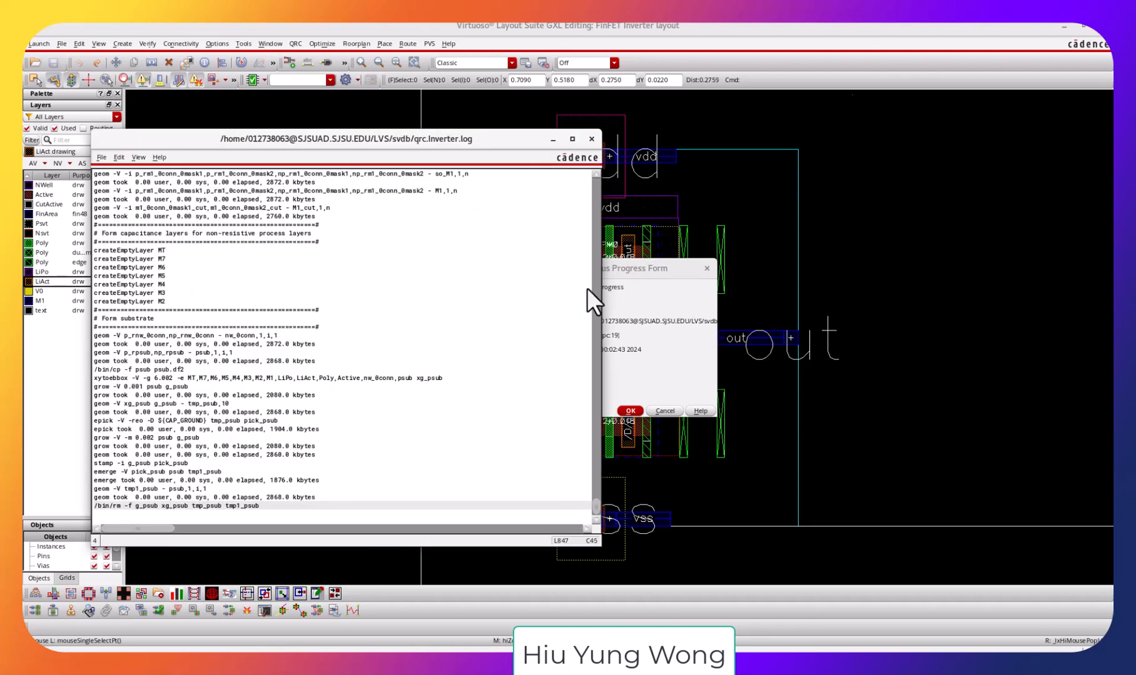
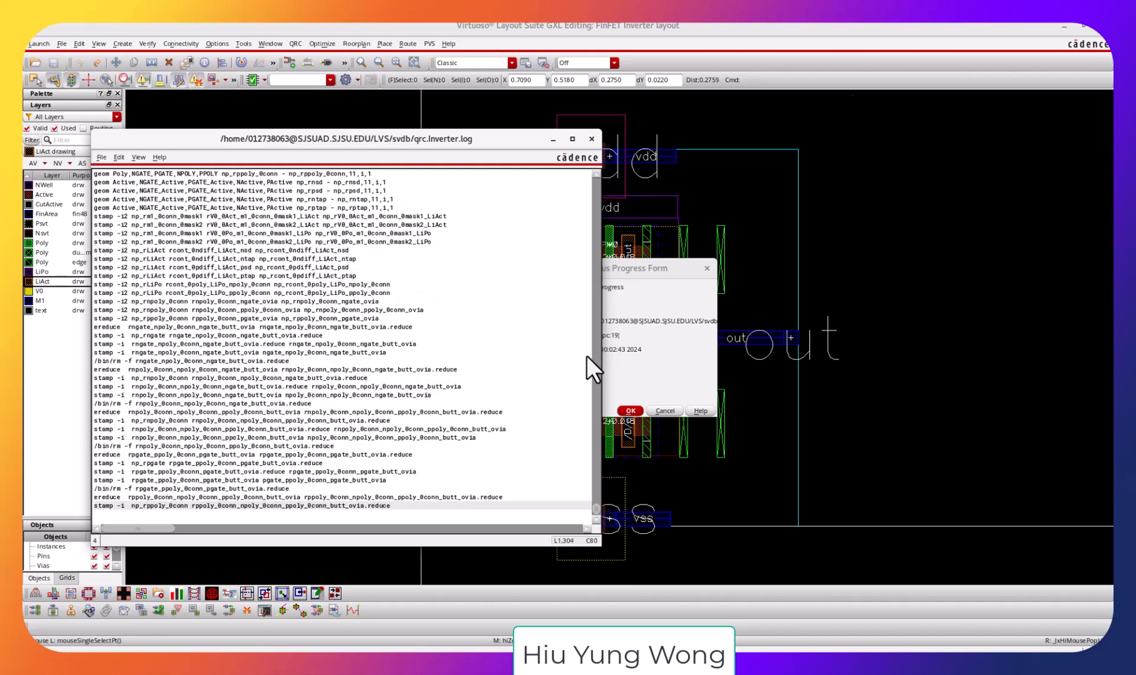
left_click_drag(519, 141, 492, 94)
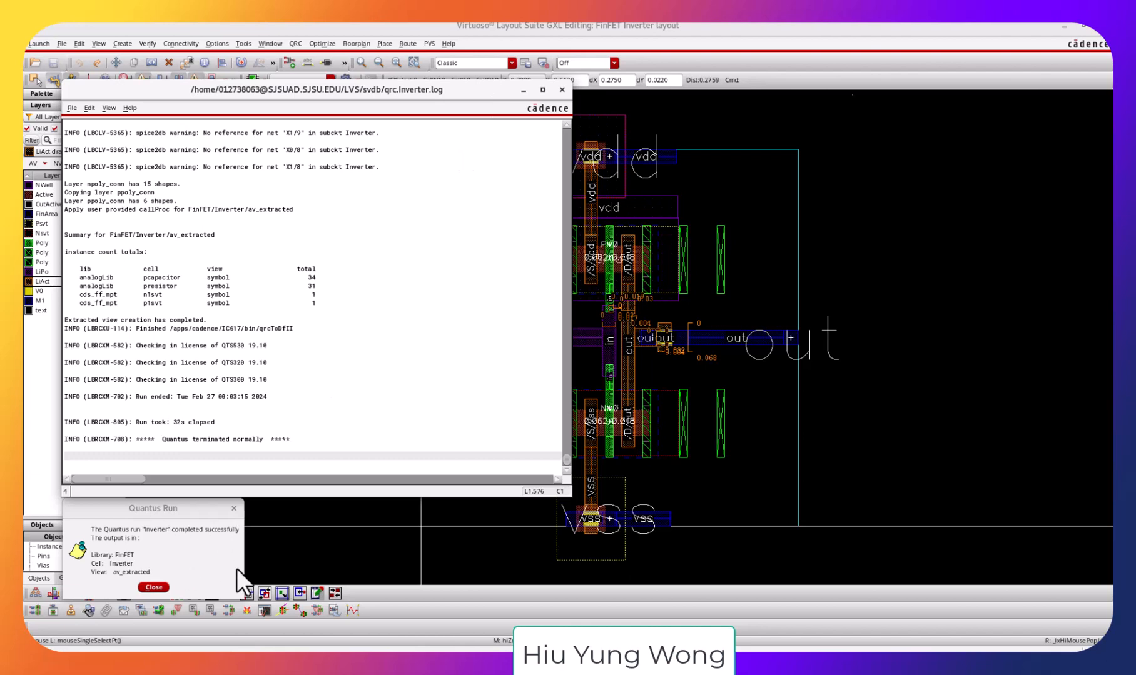
left_click(162, 590)
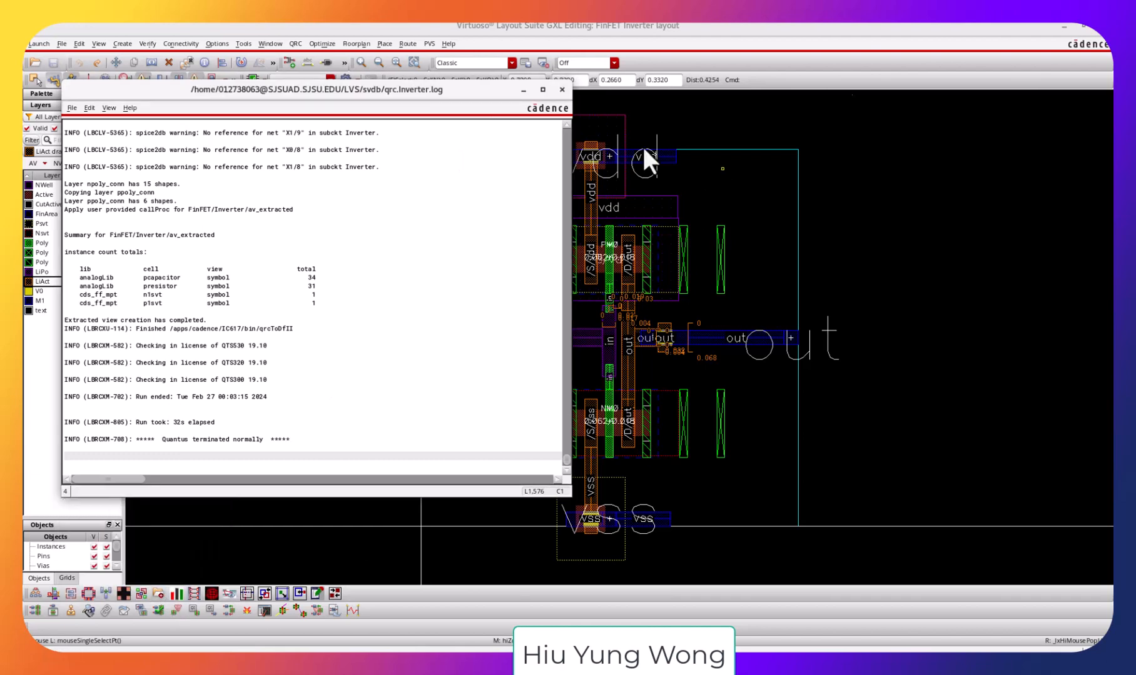
left_click(560, 89)
Review the guide's extraction settings figure and the Ref Node note, and return to the full-screen layout.
left_click(752, 23)
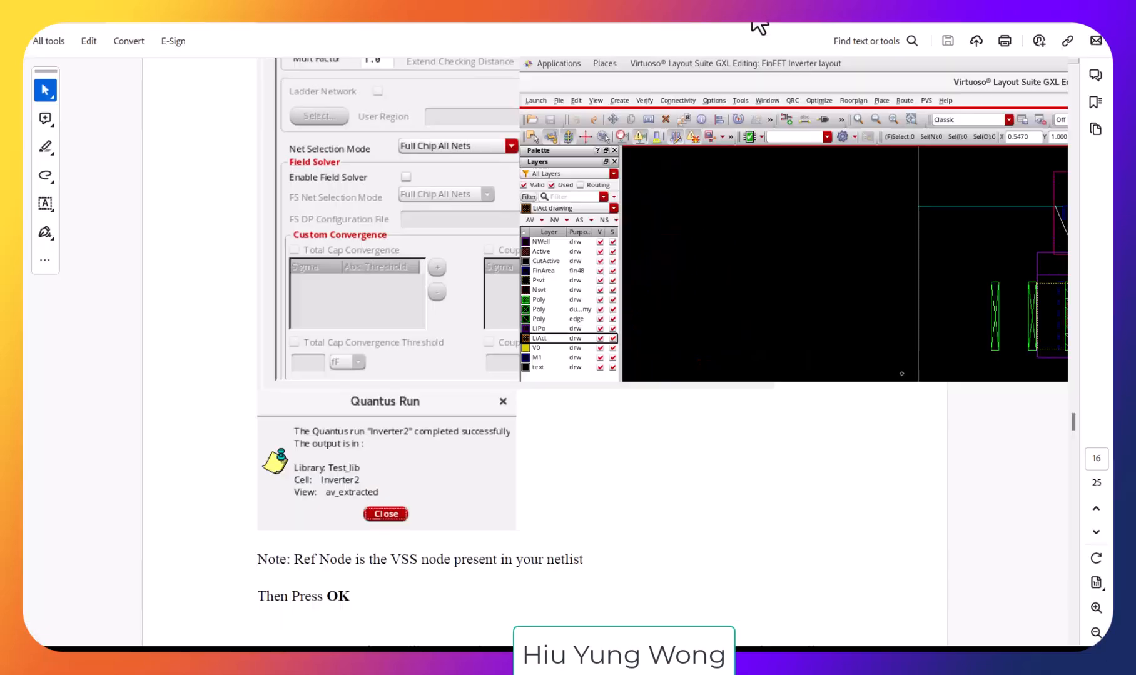
left_click(732, 555)
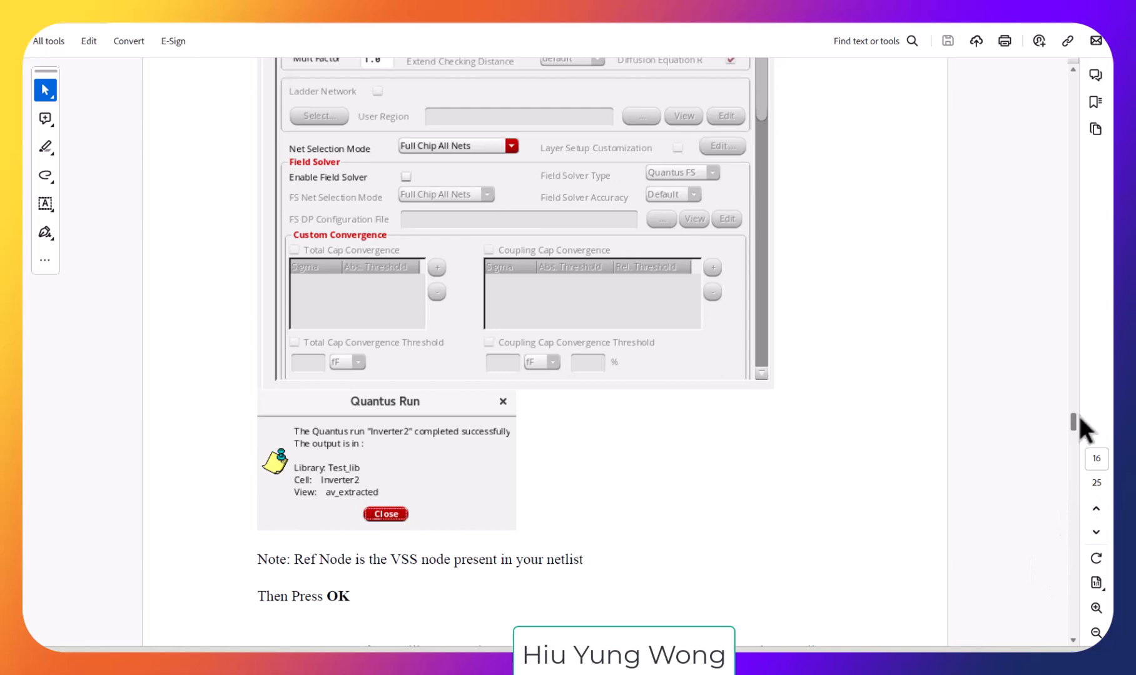
left_click(1068, 367)
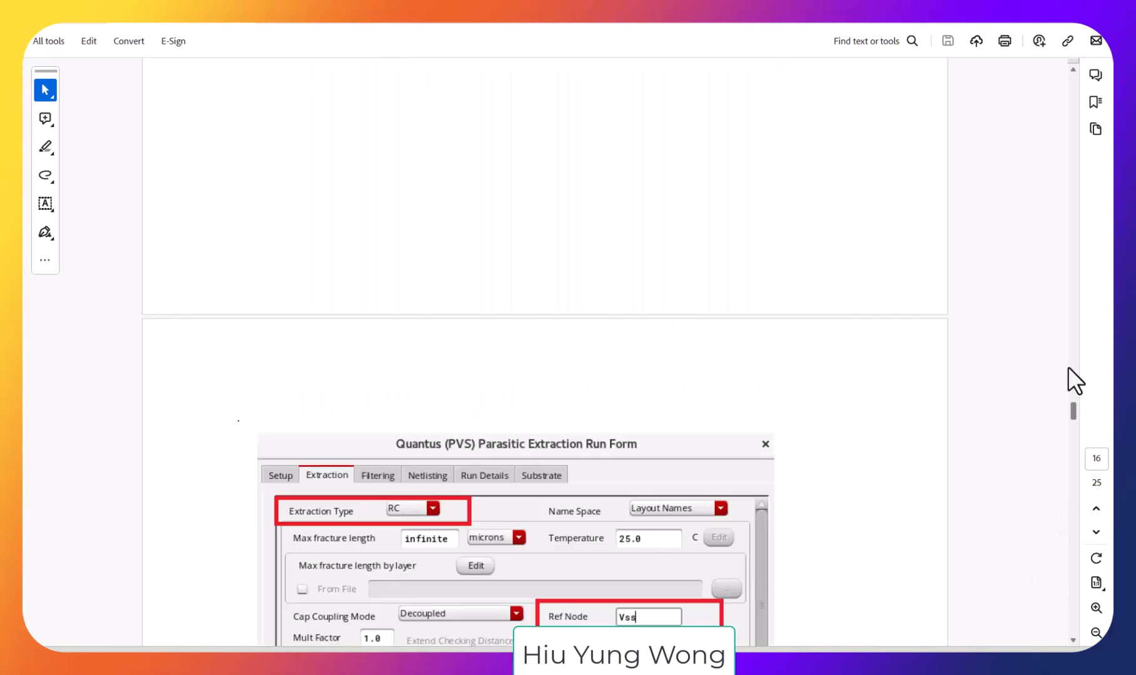
left_click(1070, 449)
left_click(725, 661)
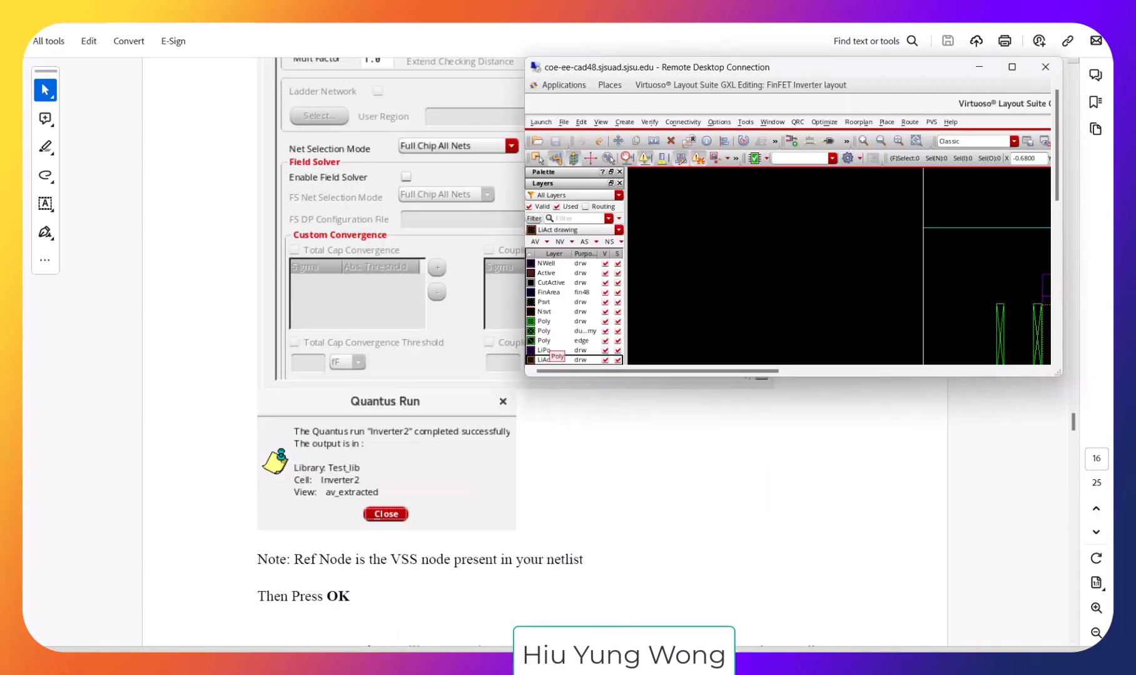
left_click(1010, 63)
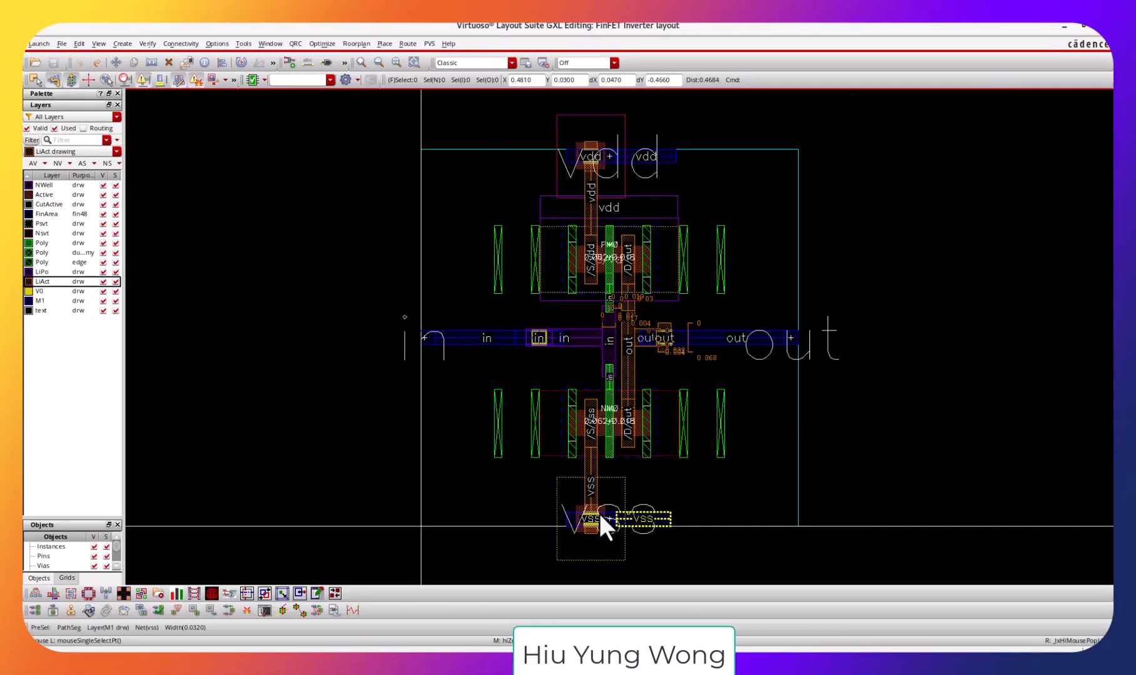
left_click(296, 44)
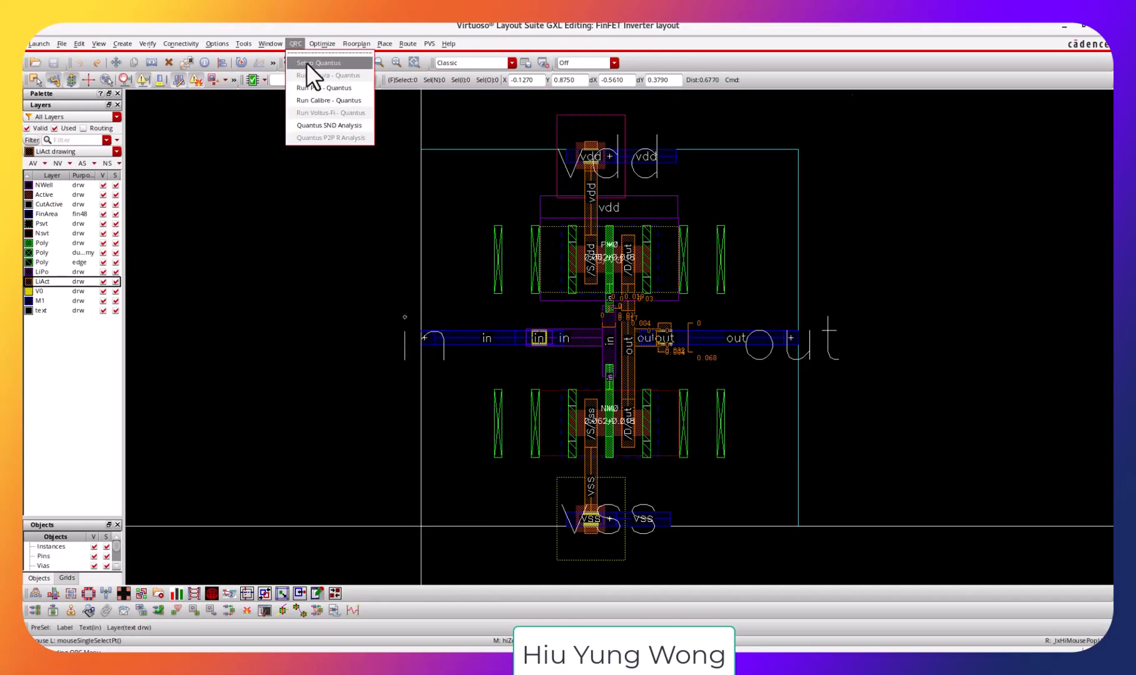
left_click(305, 63)
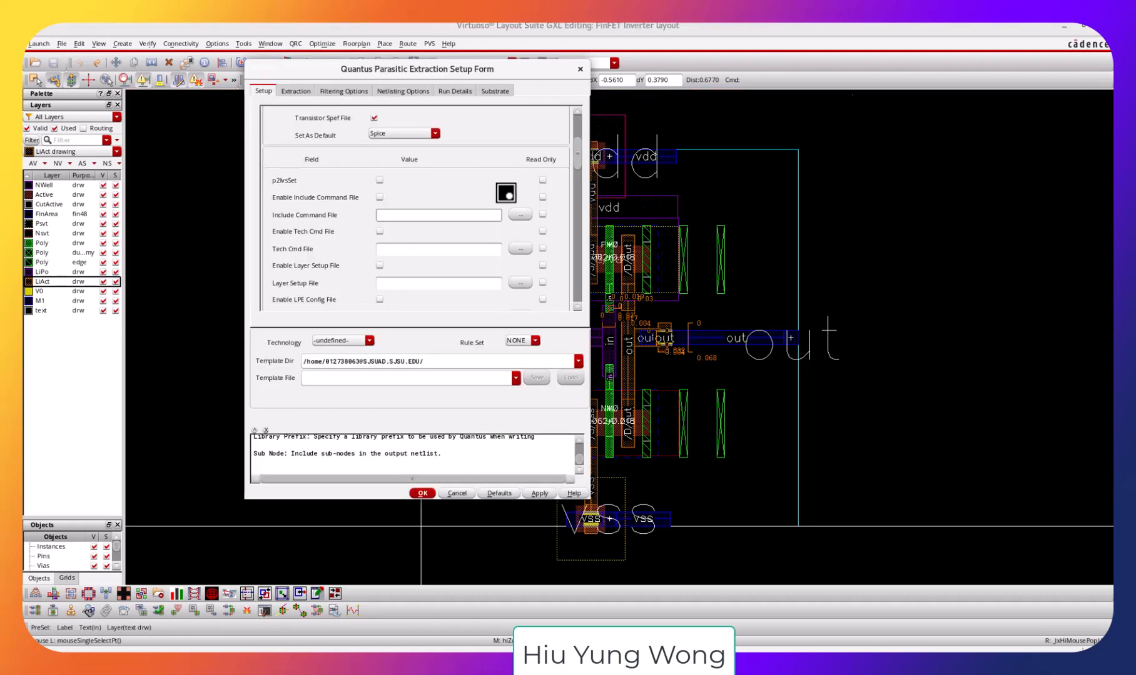
left_click(579, 69)
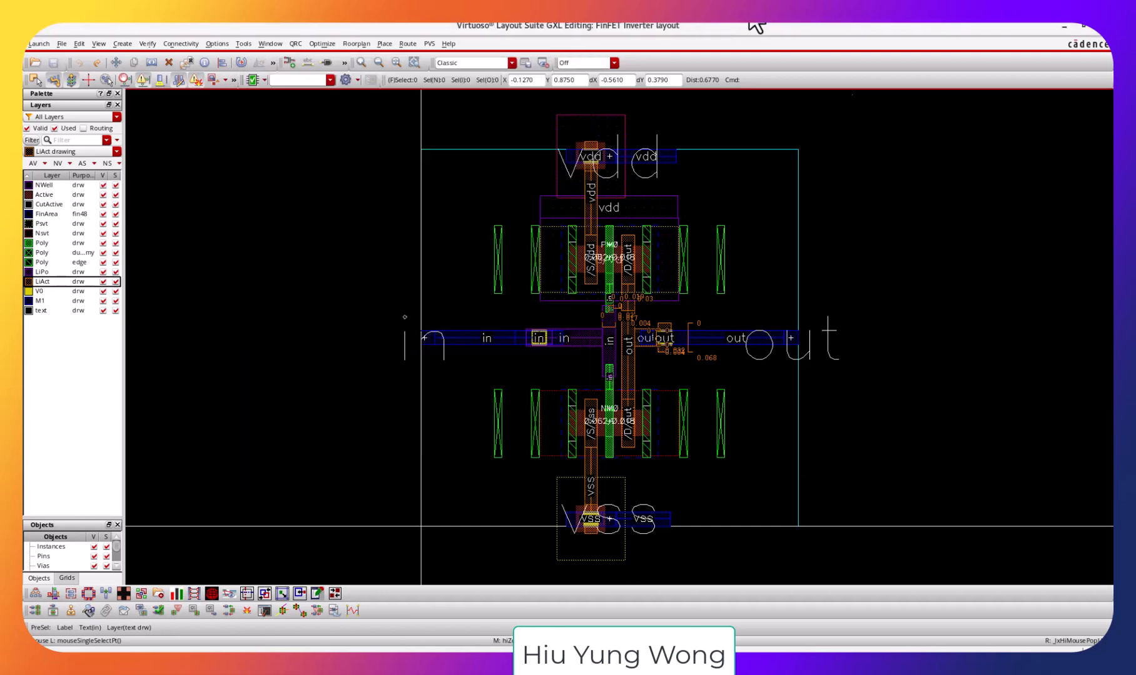
Start another PVS-Quantus run for the Inverter cell, accepting the interface settings with cds_ff_mpt_pvs to open the extraction run form.
left_click(296, 43)
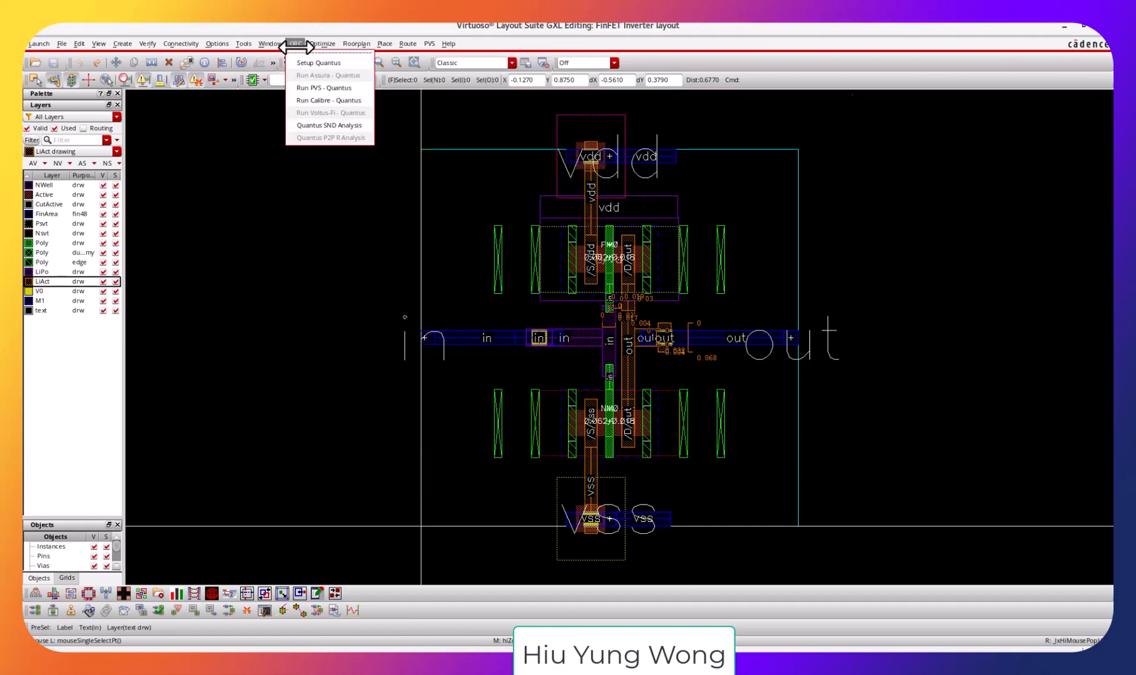
left_click(313, 89)
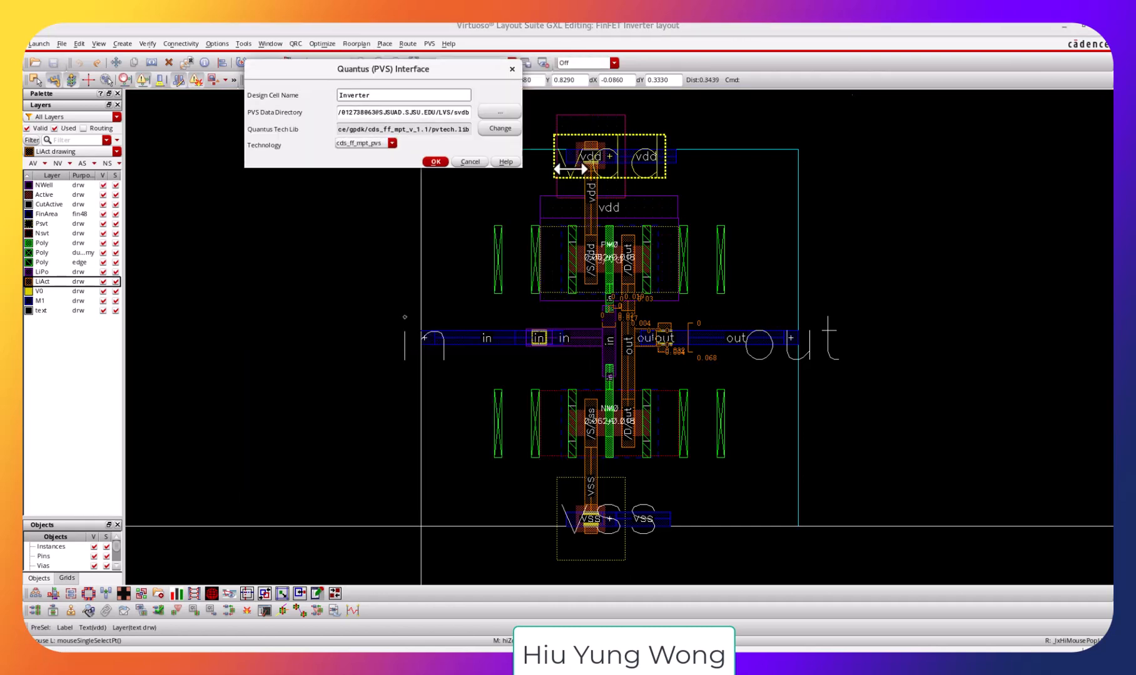
left_click(435, 161)
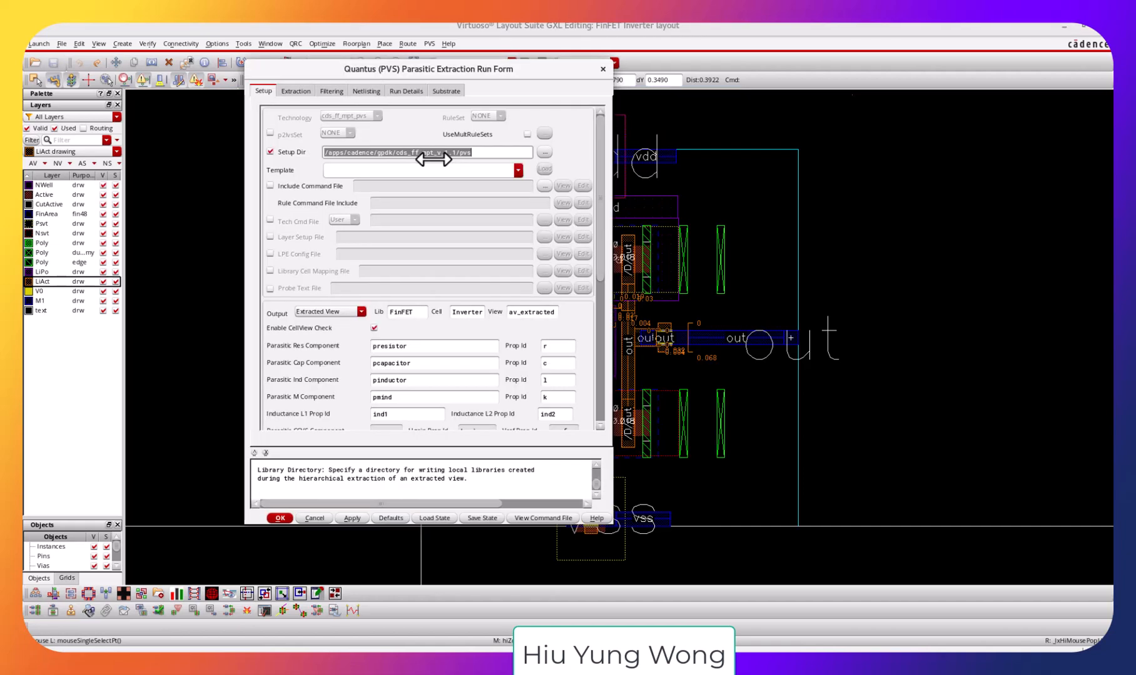
Check the guide's Setup figure and set the extraction's Setup Dir to /apps/cadence/gpdk/cds_ff_mpt_v_1.1/qrc/typical.
left_click(754, 15)
left_click(236, 322)
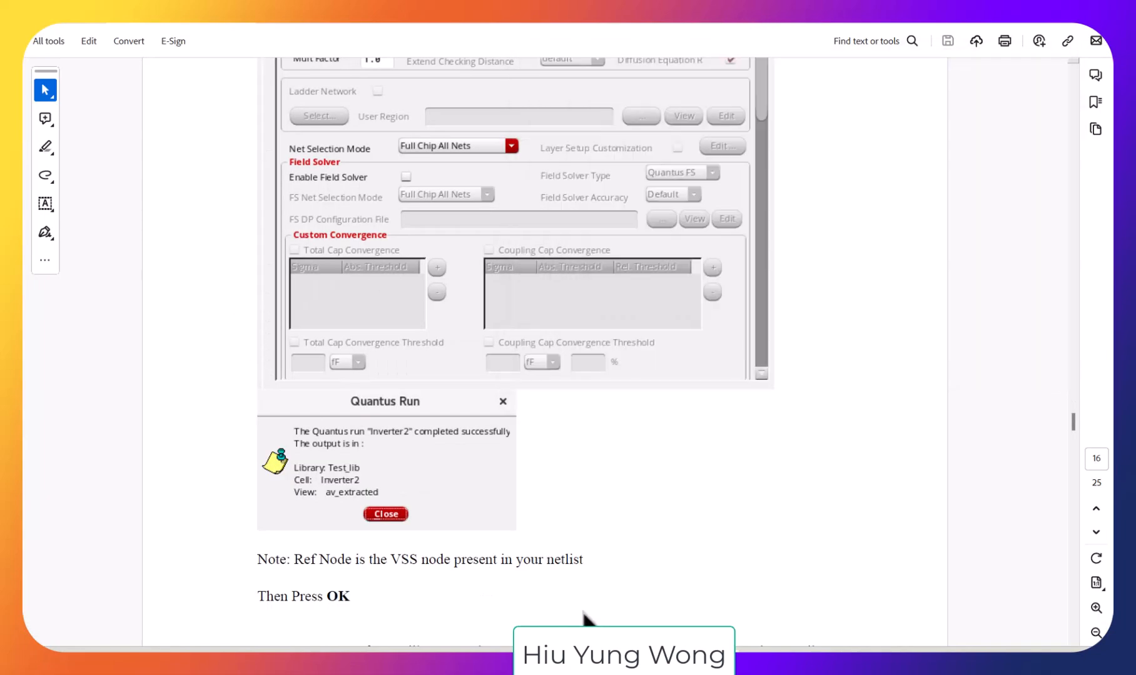
scroll(866, 443, "up", 3)
scroll(895, 330, "up", 20)
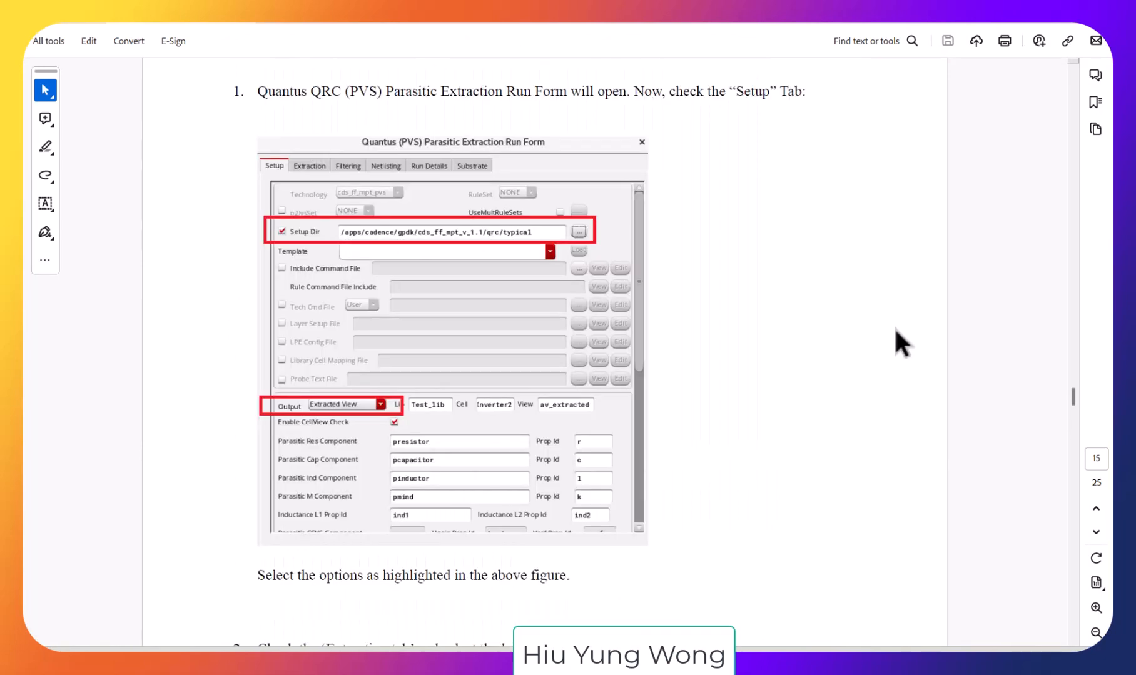
key("alt+Tab")
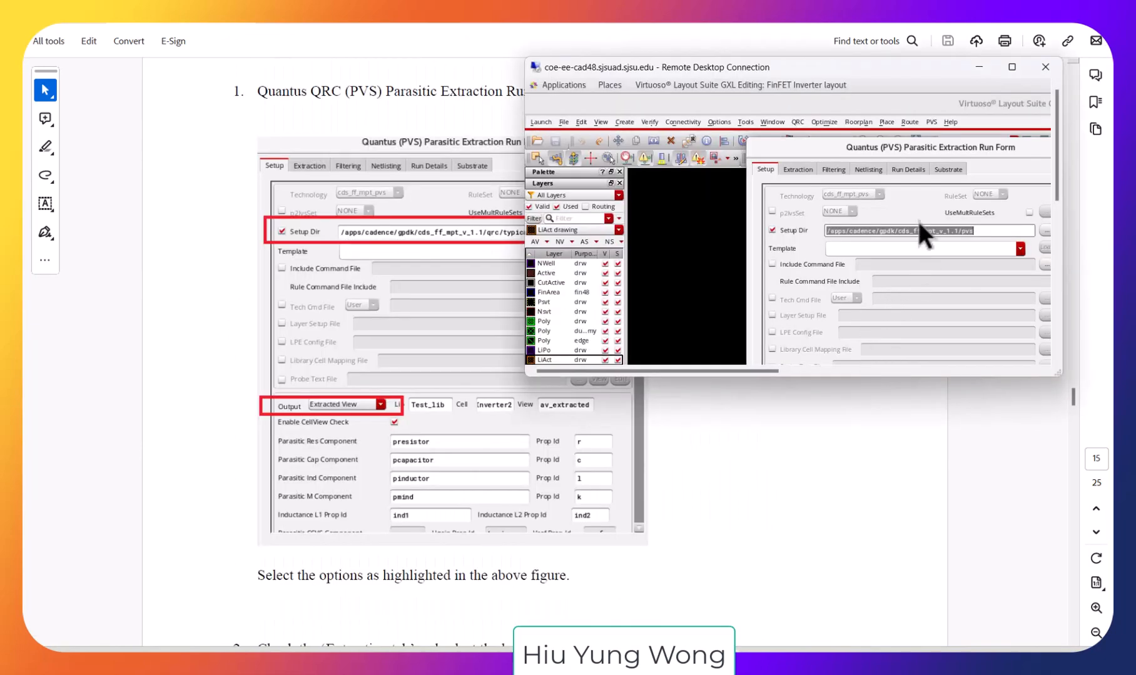
left_click_drag(891, 75, 773, 277)
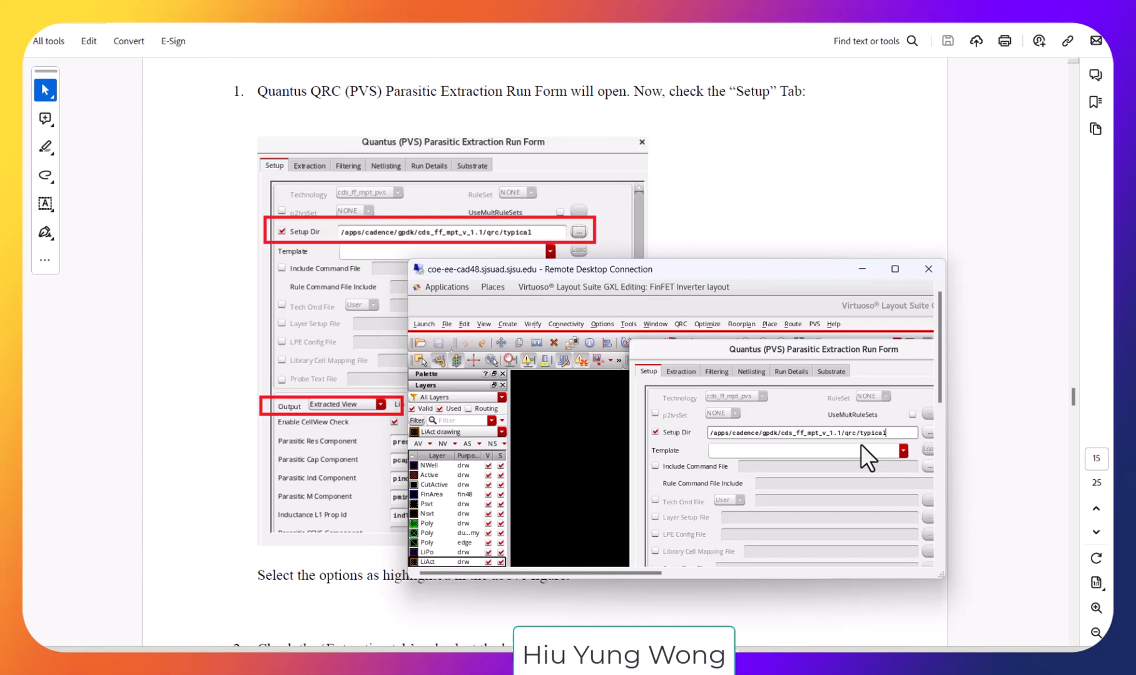
left_click(897, 269)
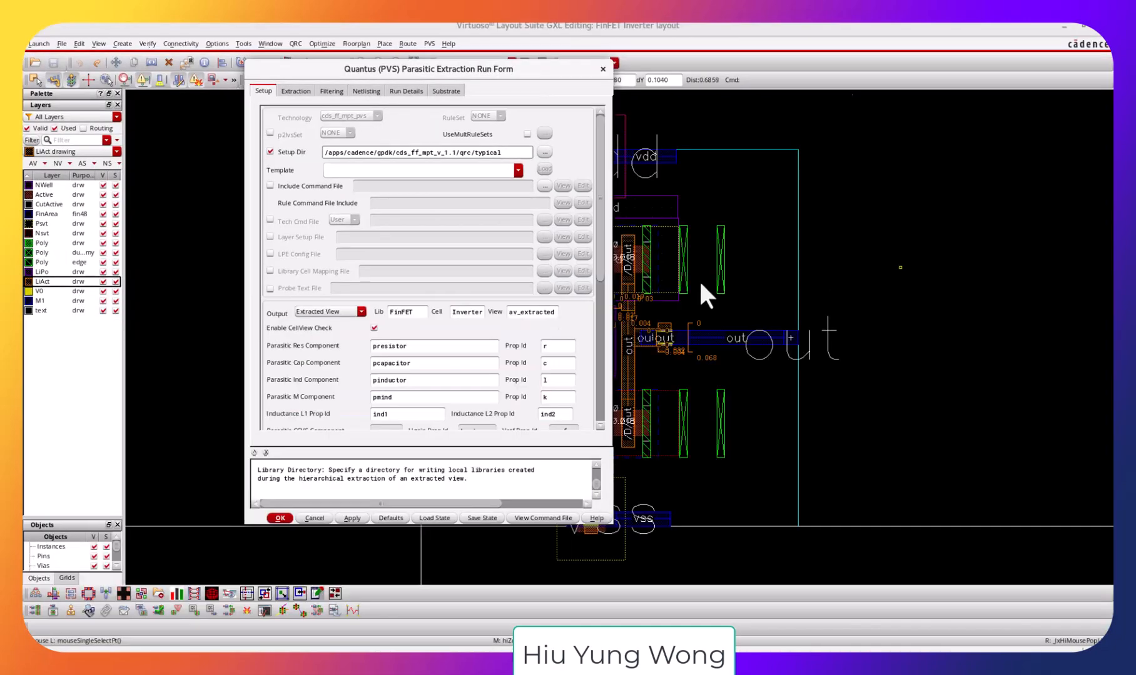
Set the extraction's Ref Node to VSS and compare the extraction settings with the guide's figure.
left_click(294, 91)
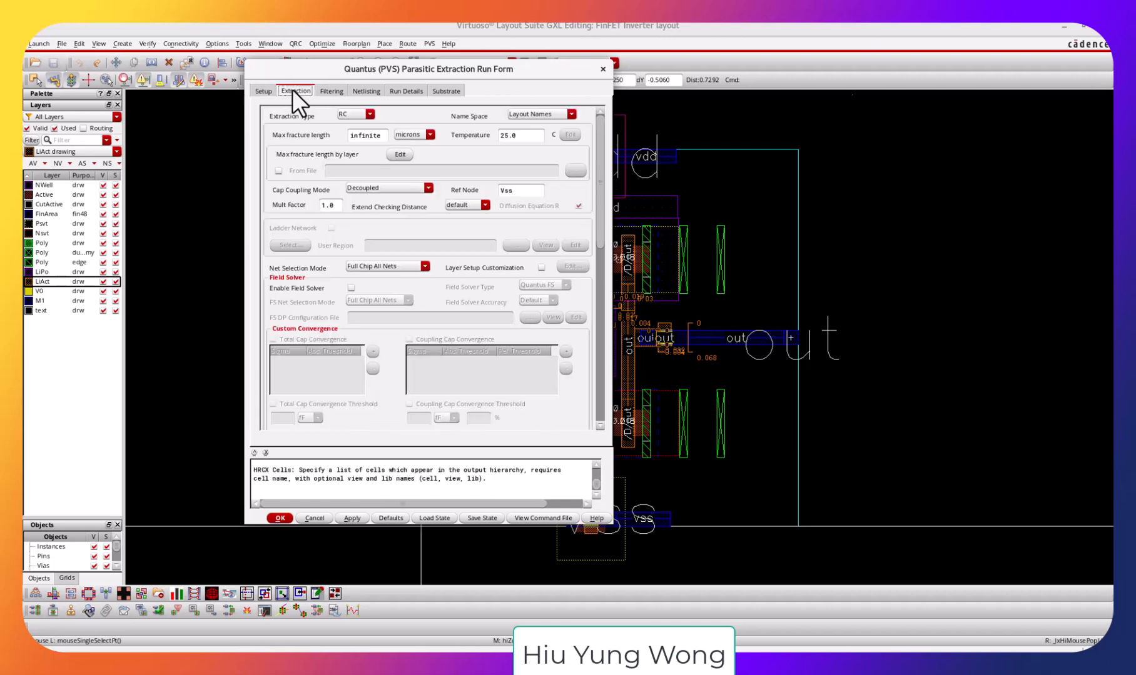
left_click(536, 192)
type("ss")
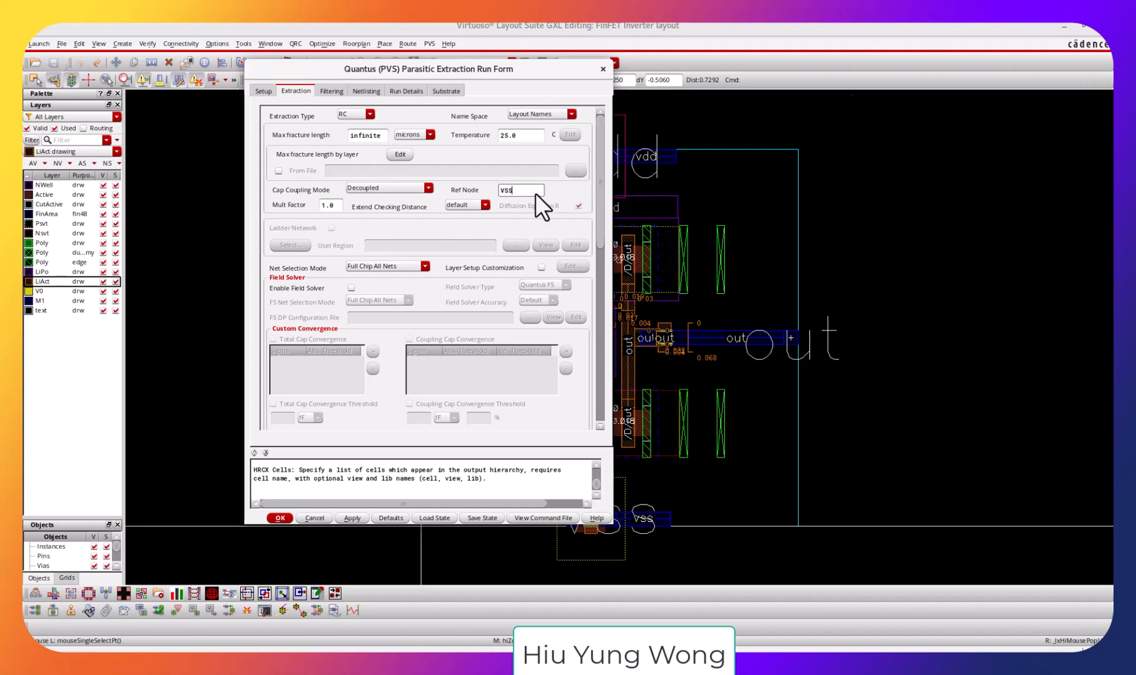
left_click(750, 22)
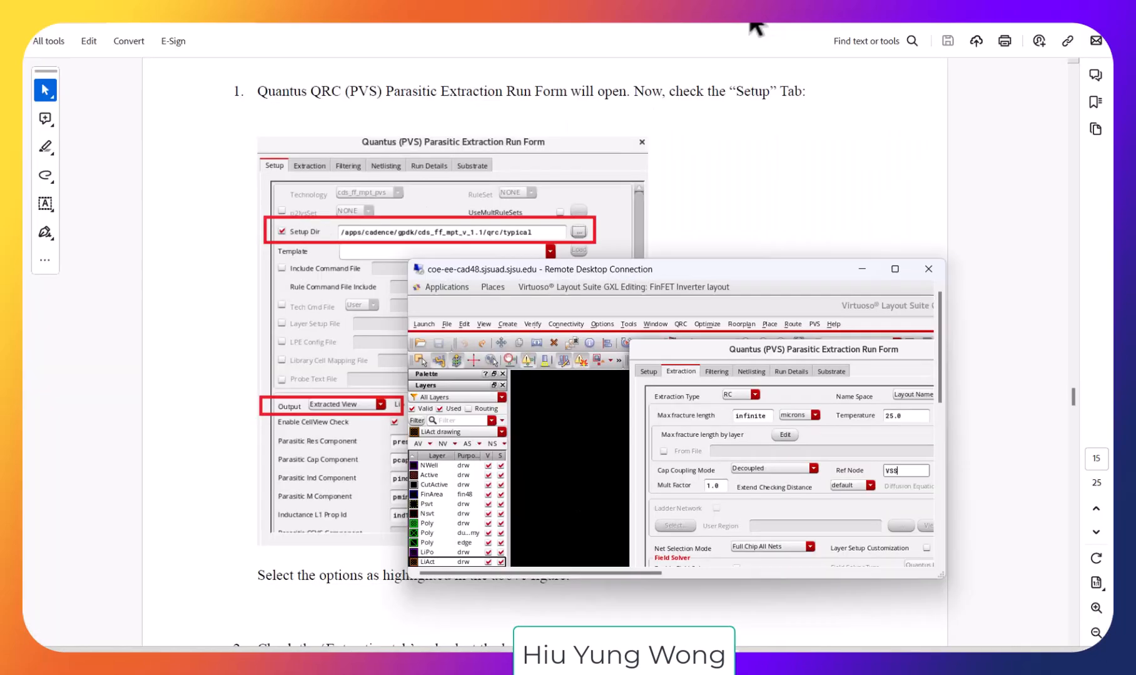
left_click(922, 202)
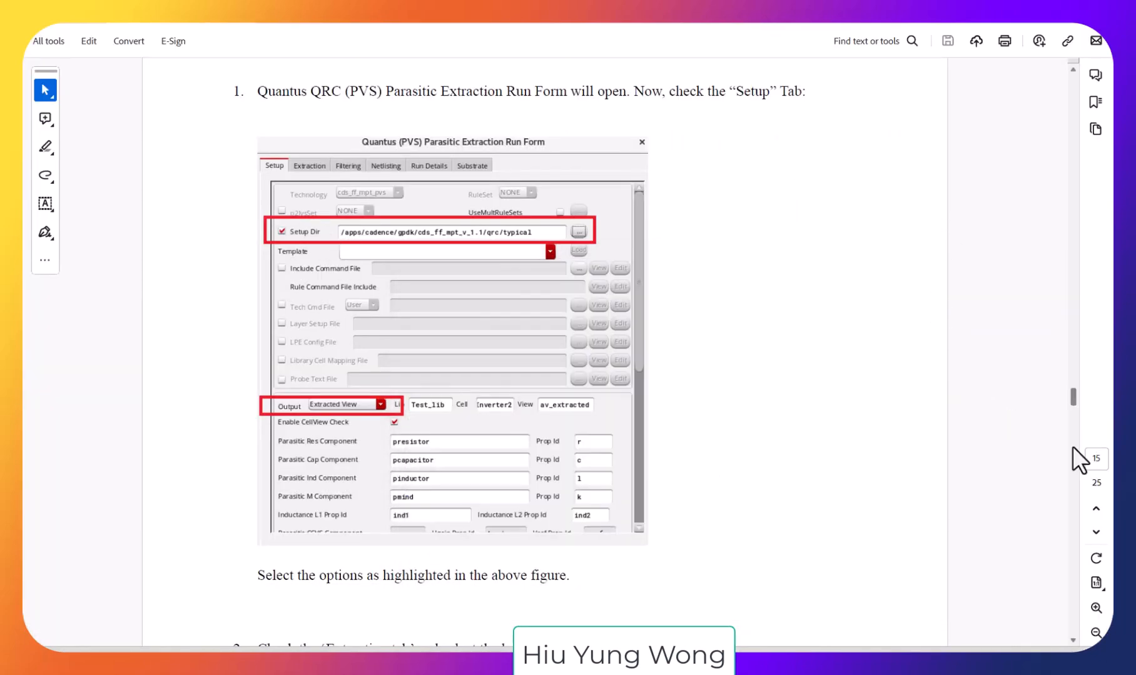
left_click(1072, 448)
left_click(1071, 446)
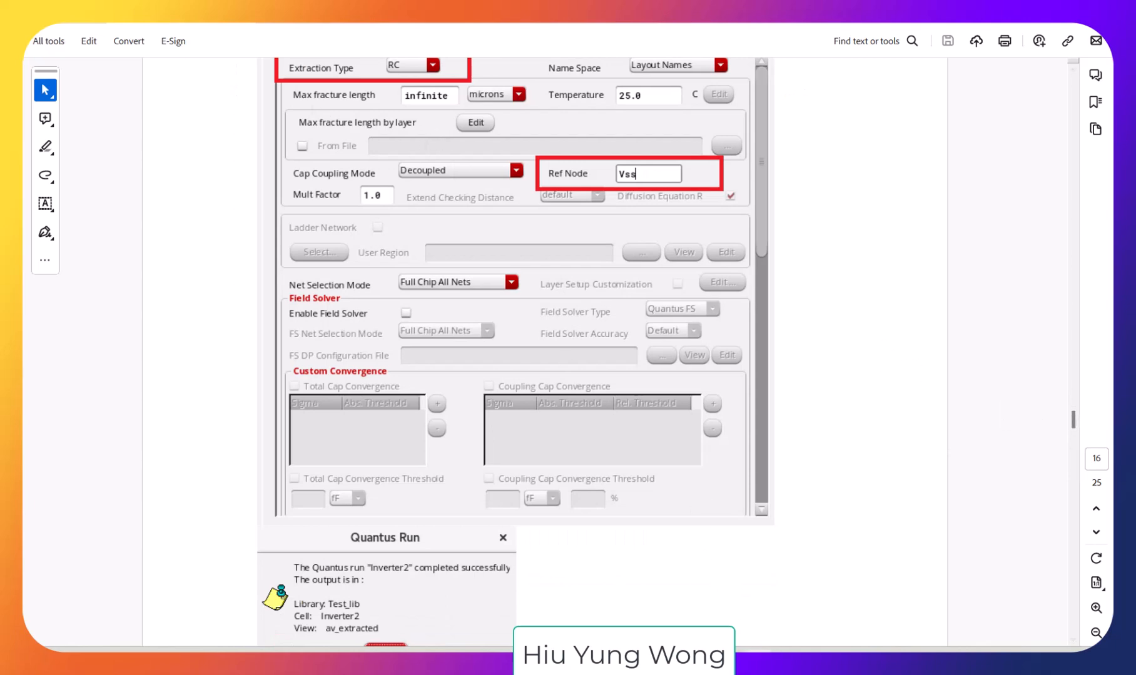
left_click(788, 651)
left_click(895, 267)
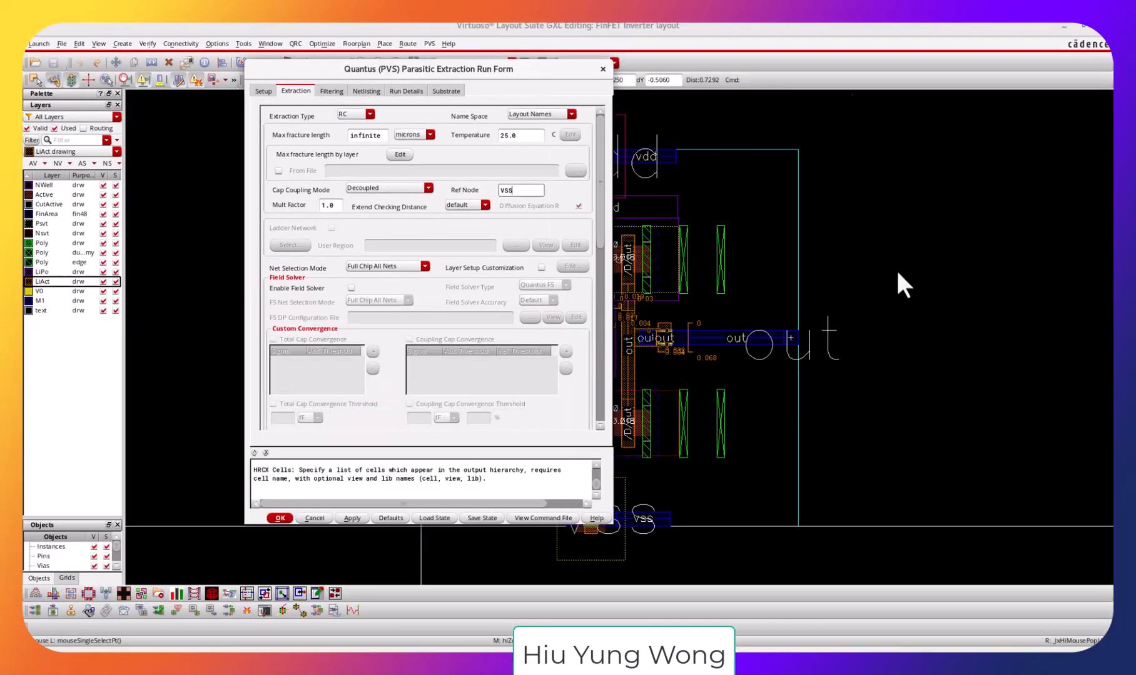
Submit the Quantus extraction, overwriting the Inverter cell's existing av_extracted view, and watch its log file with the progress form moved beside the log.
left_click(278, 521)
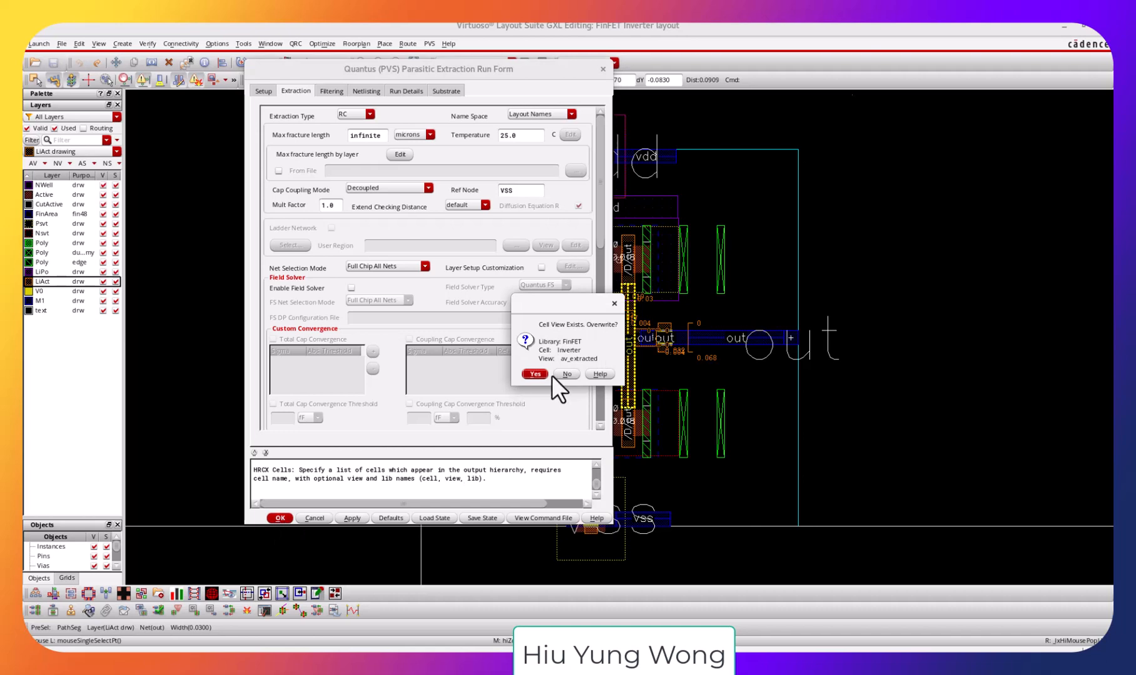
left_click(534, 373)
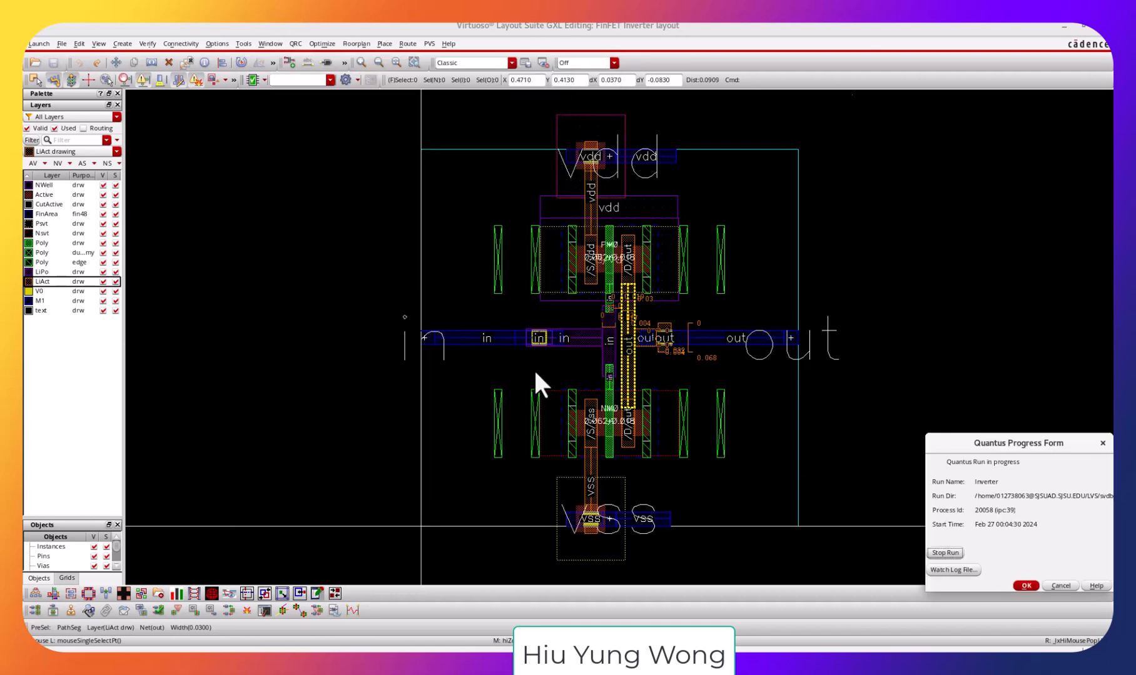
left_click(971, 569)
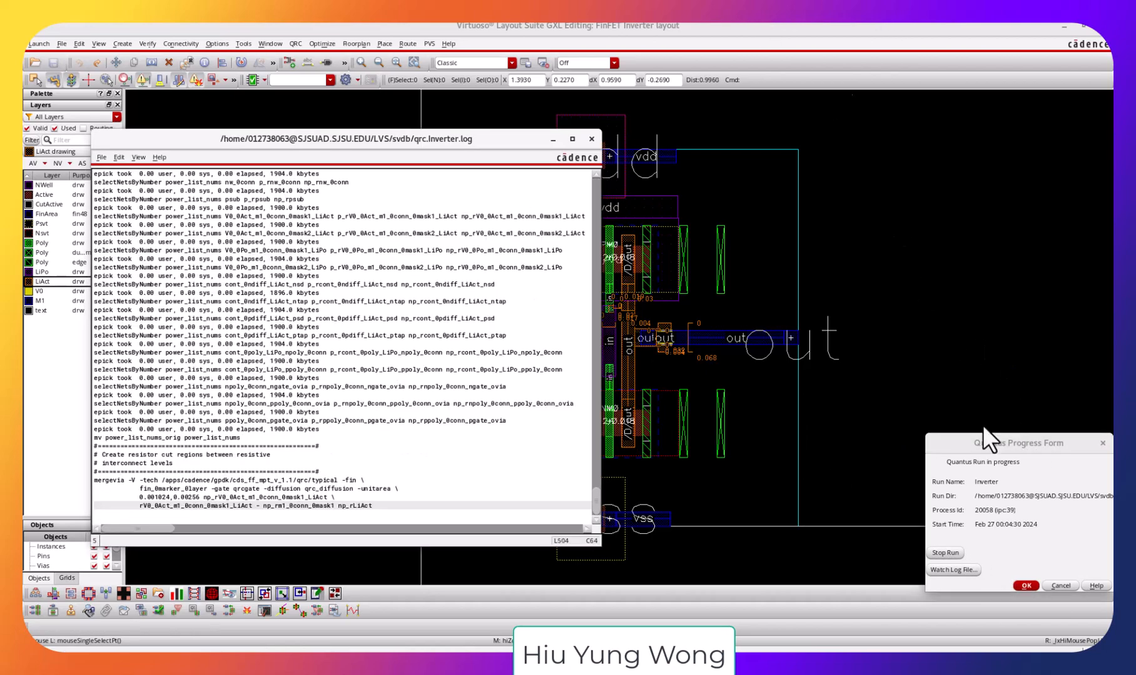
left_click_drag(987, 438, 794, 350)
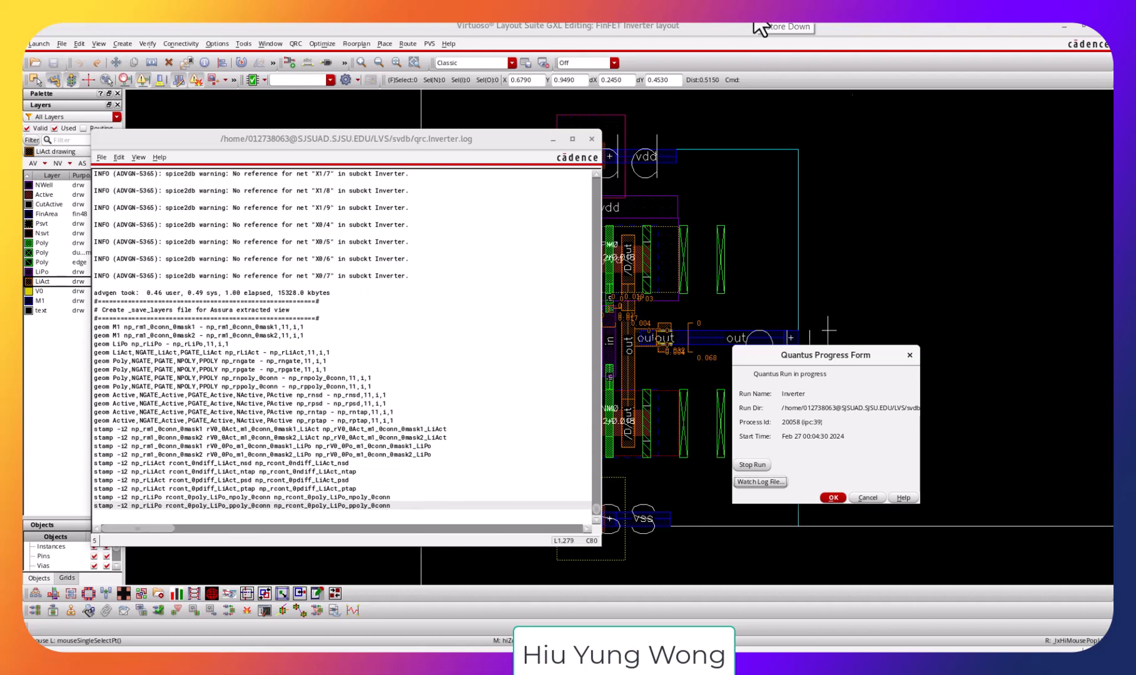
Read the guide's instructions on the log file, the .net netlist in the svdb folder, opening av_extracted, and the start of Step 13.
left_click(755, 21)
left_click(917, 193)
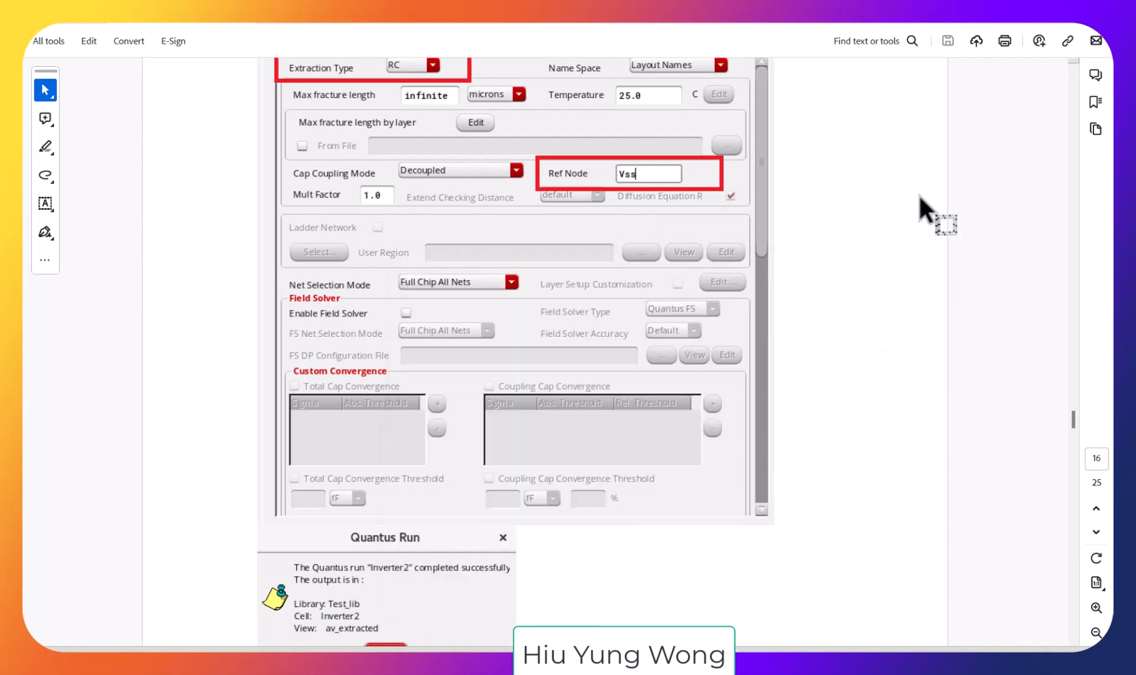
scroll(917, 193, "down", 10)
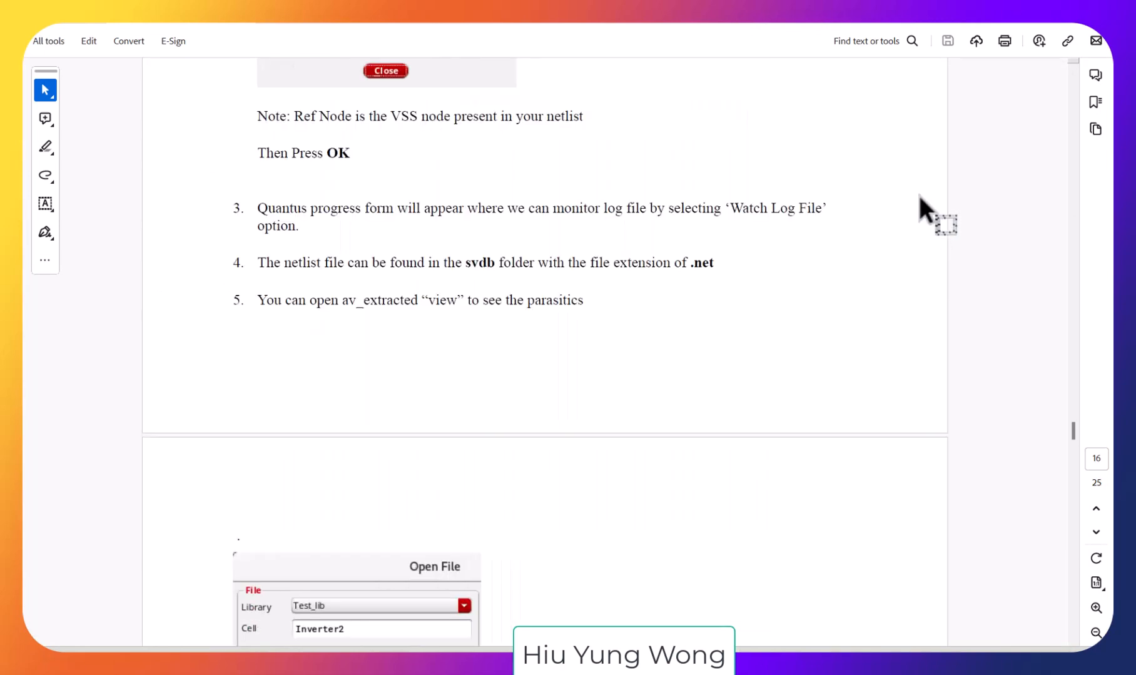
scroll(917, 192, "down", 4)
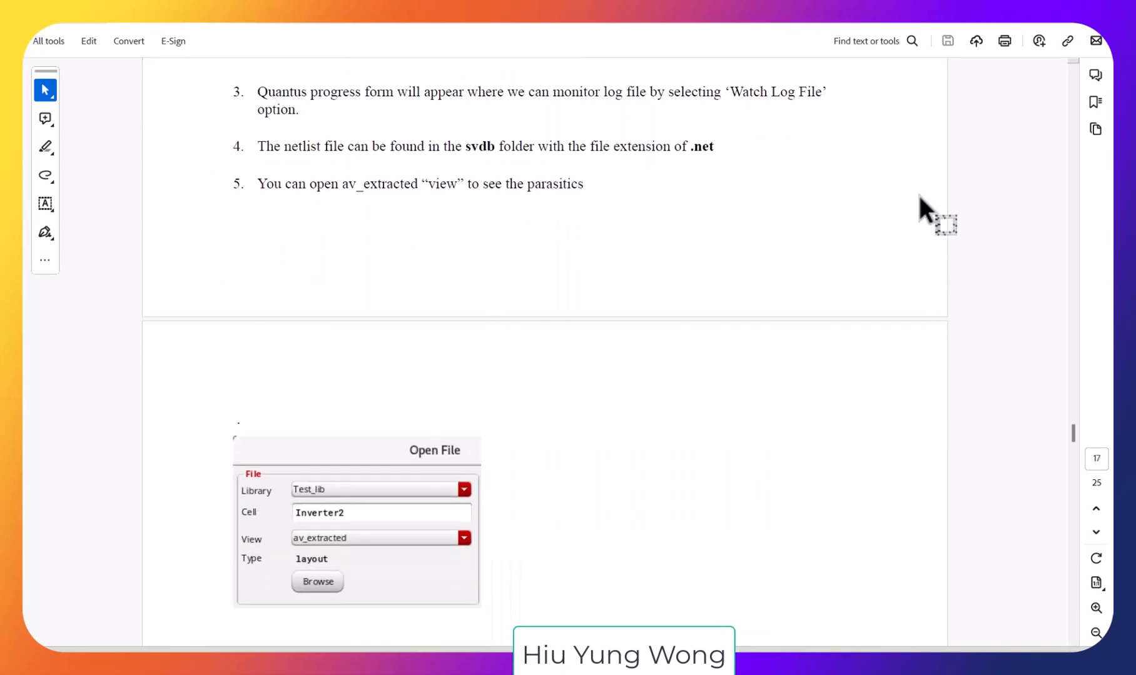
scroll(917, 192, "down", 2)
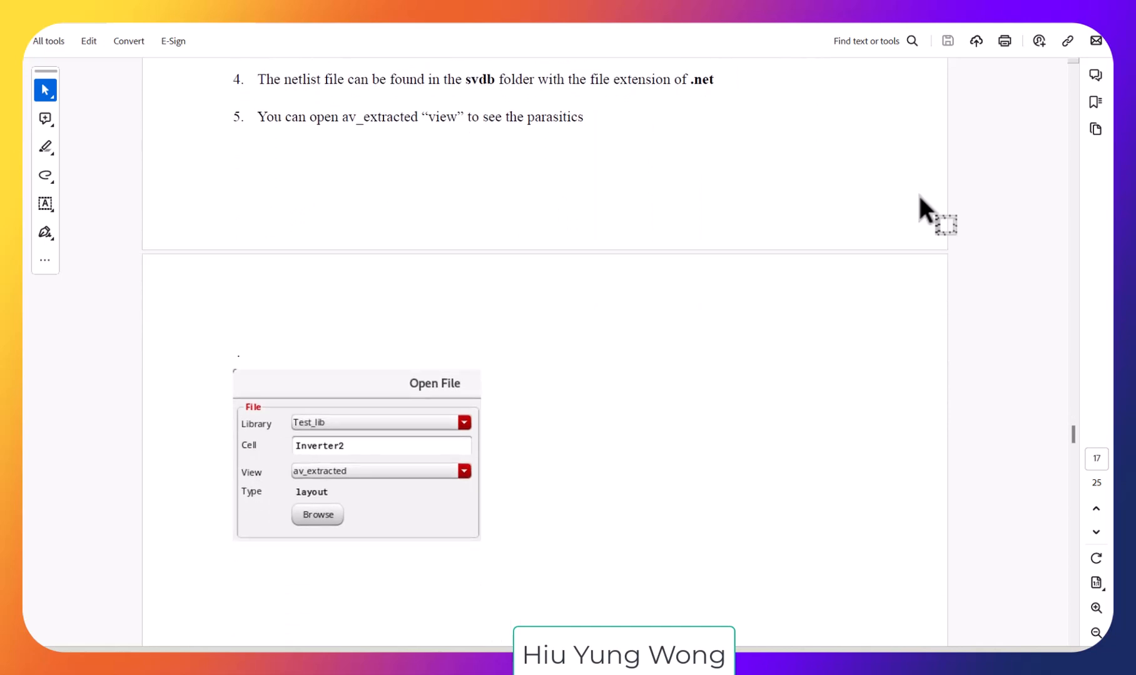
scroll(917, 192, "down", 1)
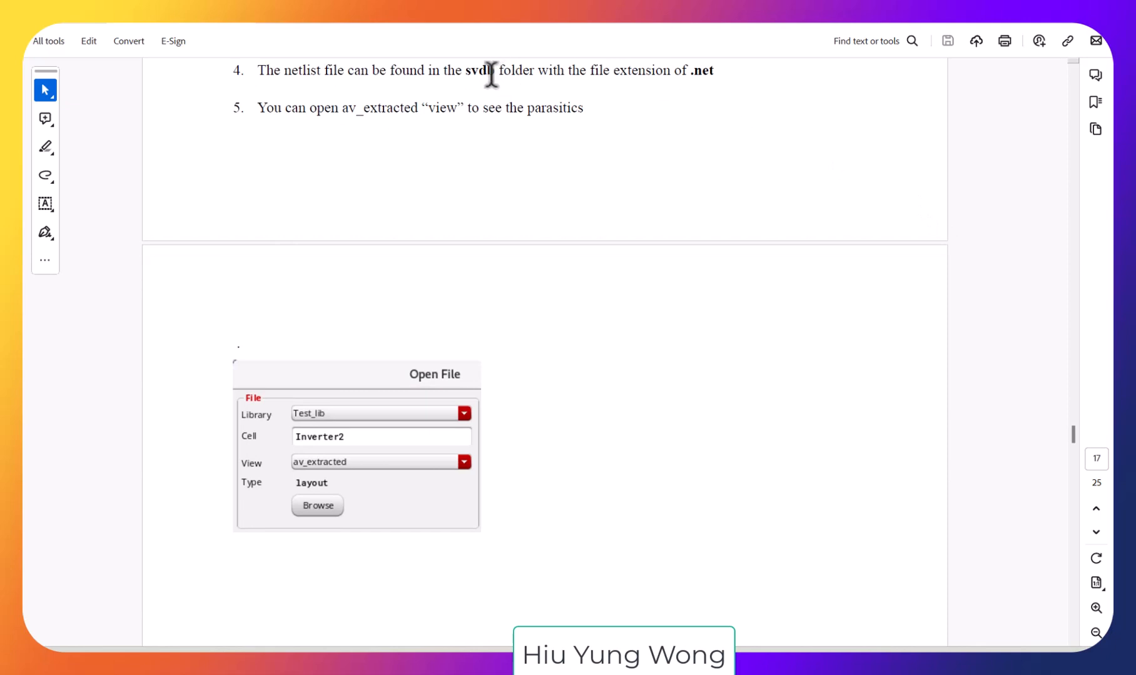
left_click_drag(467, 70, 685, 71)
left_click(510, 109)
scroll(527, 380, "down", 4)
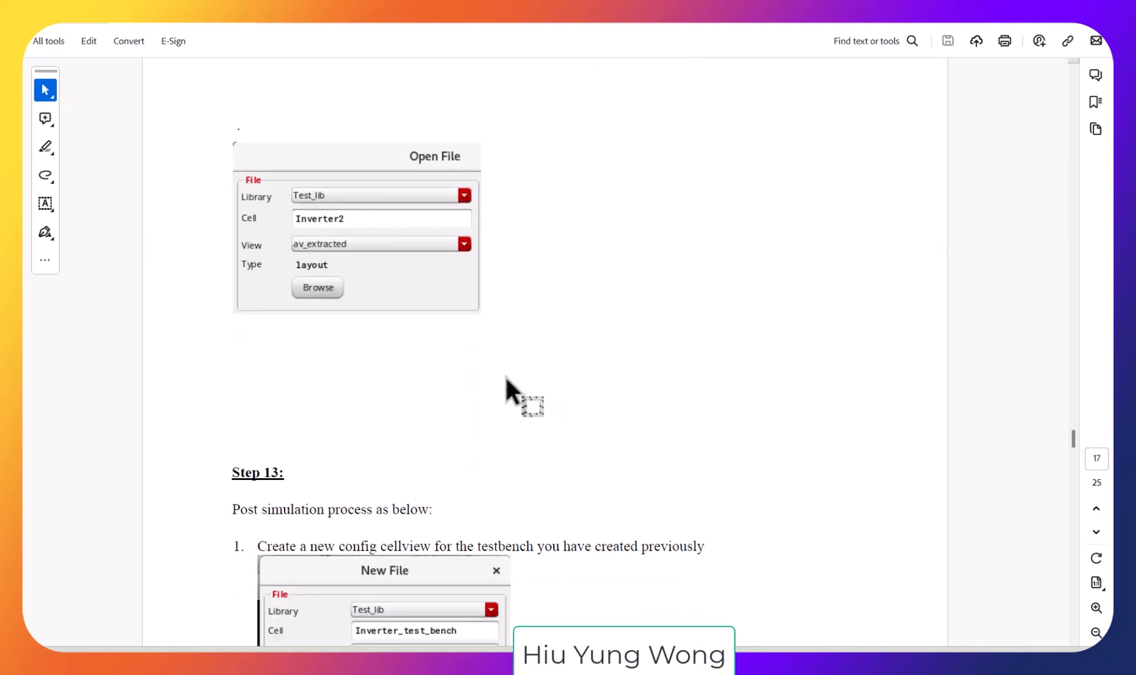
scroll(503, 377, "up", 7)
scroll(498, 373, "down", 3)
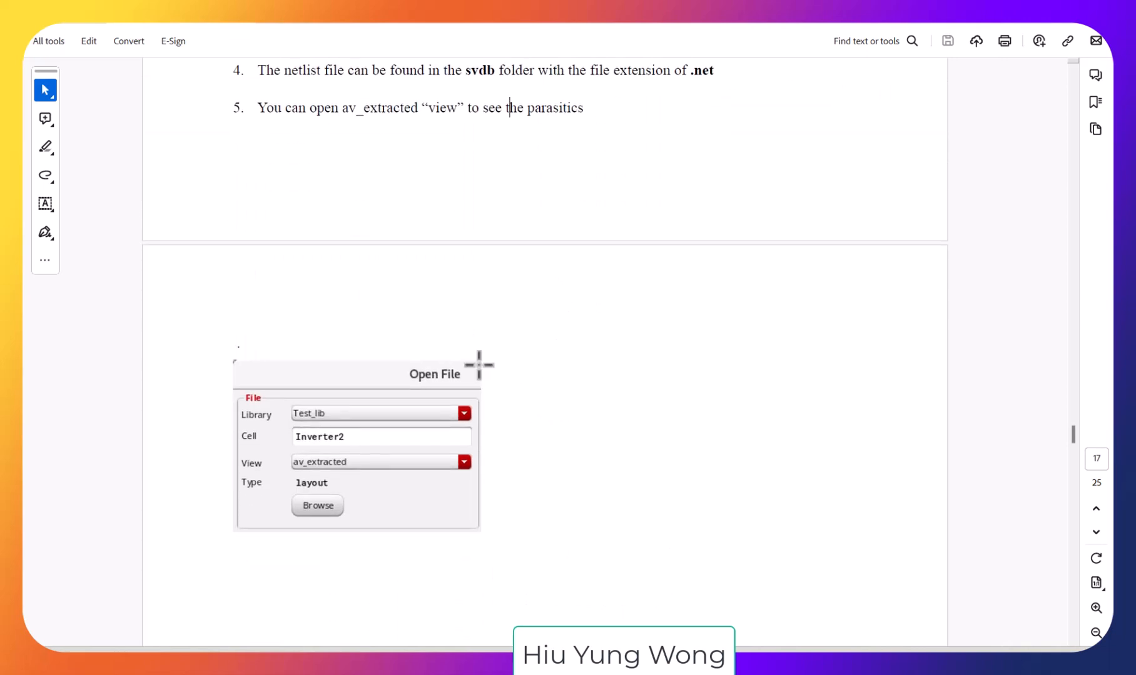
scroll(819, 413, "down", 3)
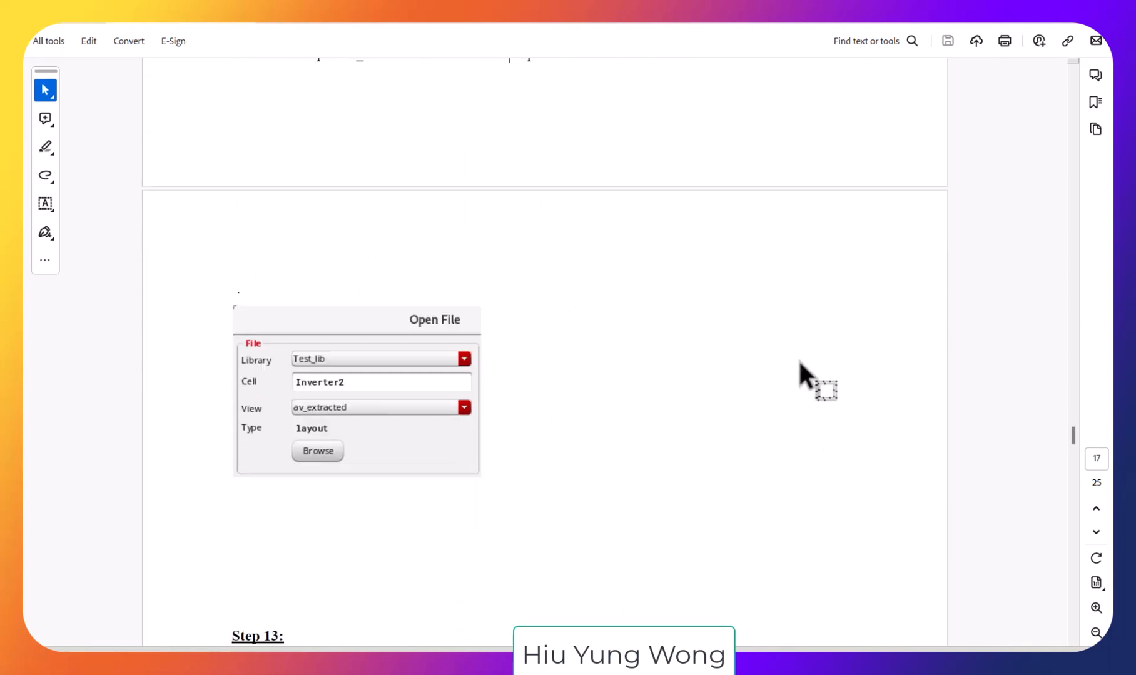
scroll(770, 346, "down", 6)
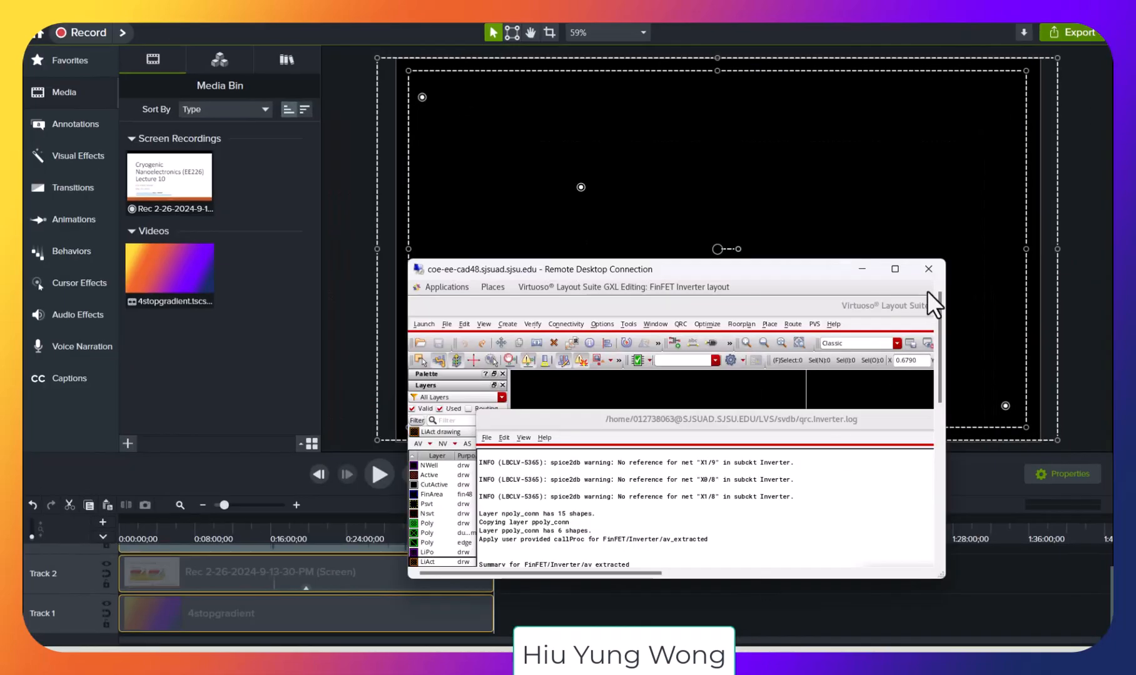
Return to the full-screen remote desktop and close the Quantus run notice and the extraction log.
left_click(895, 268)
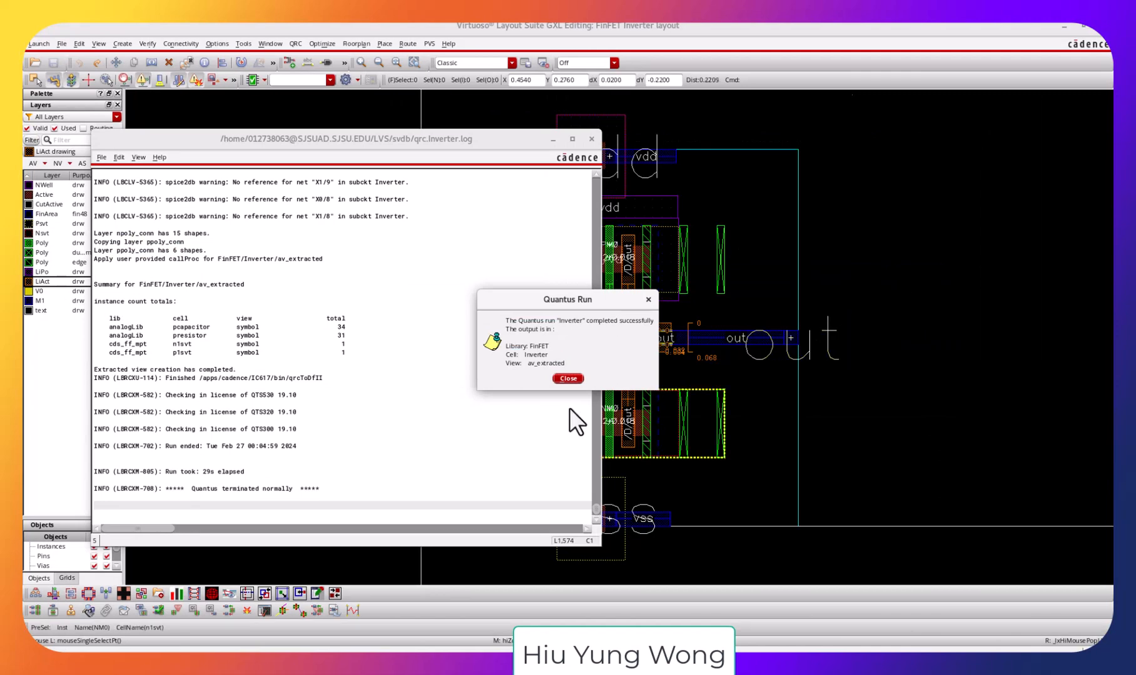
left_click(567, 378)
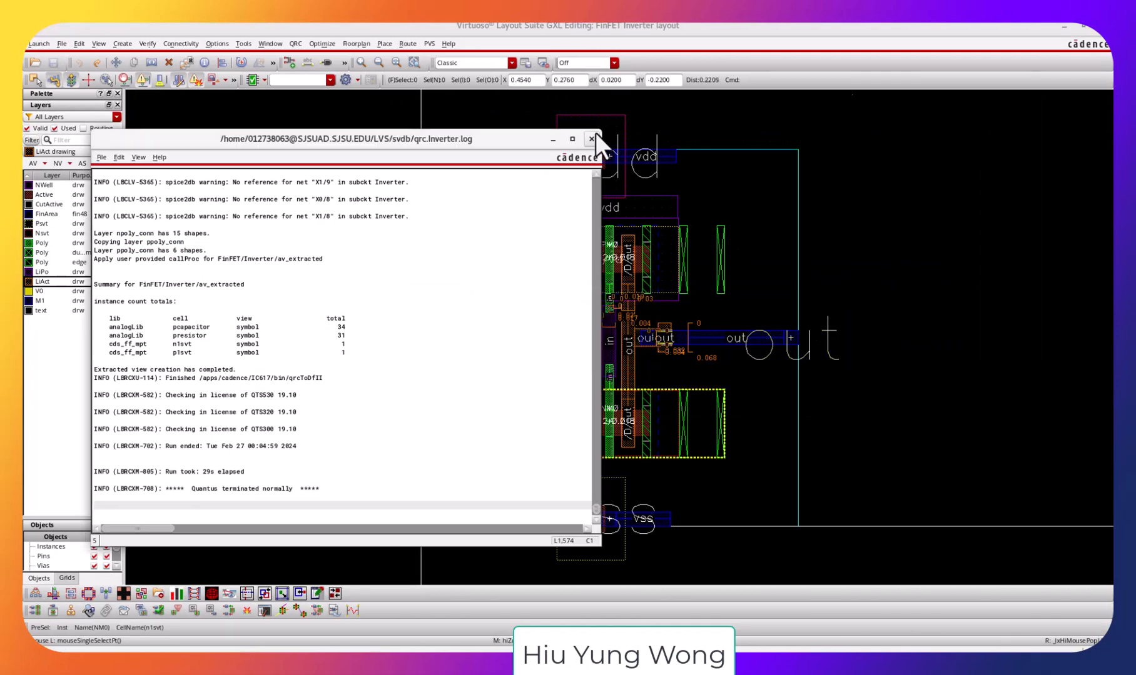
left_click(591, 138)
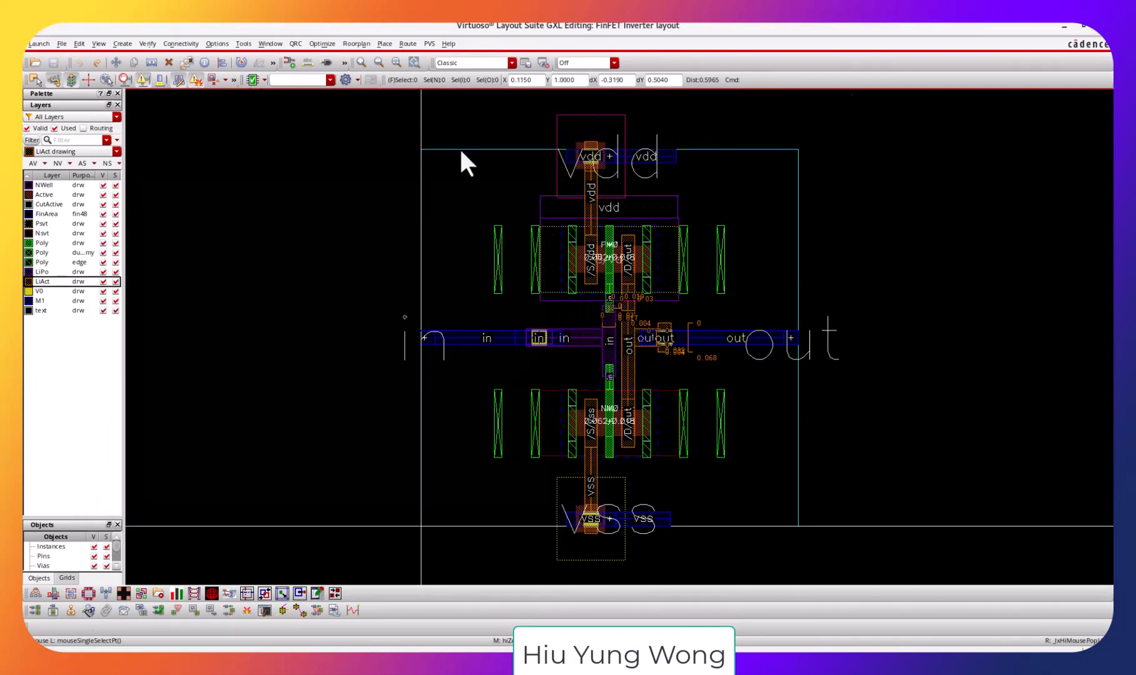
Return to the guide and review Step 13's instructions and New File figure for the testbench config cellview.
left_click(753, 26)
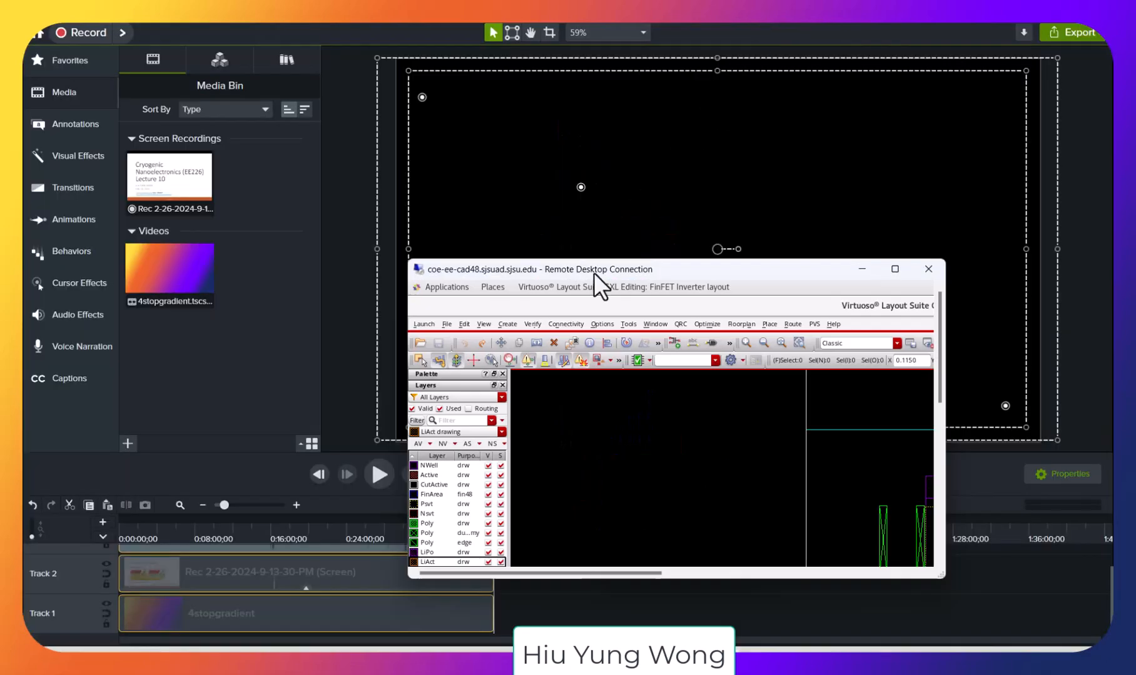
left_click(894, 269)
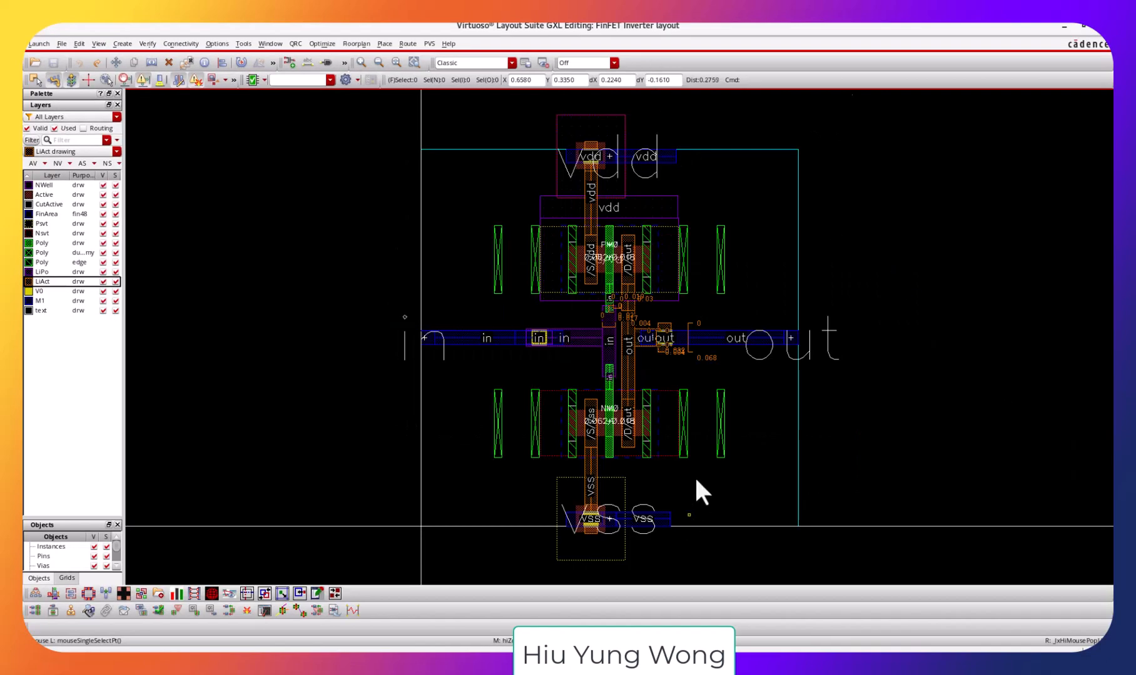
left_click(753, 26)
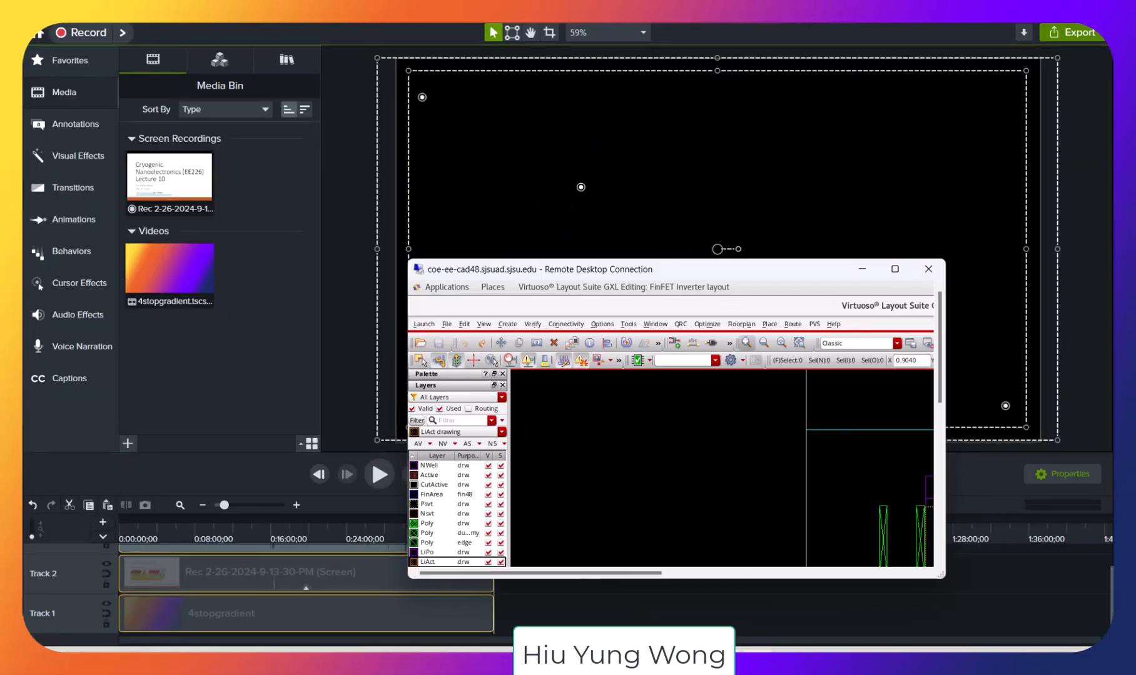
left_click(725, 664)
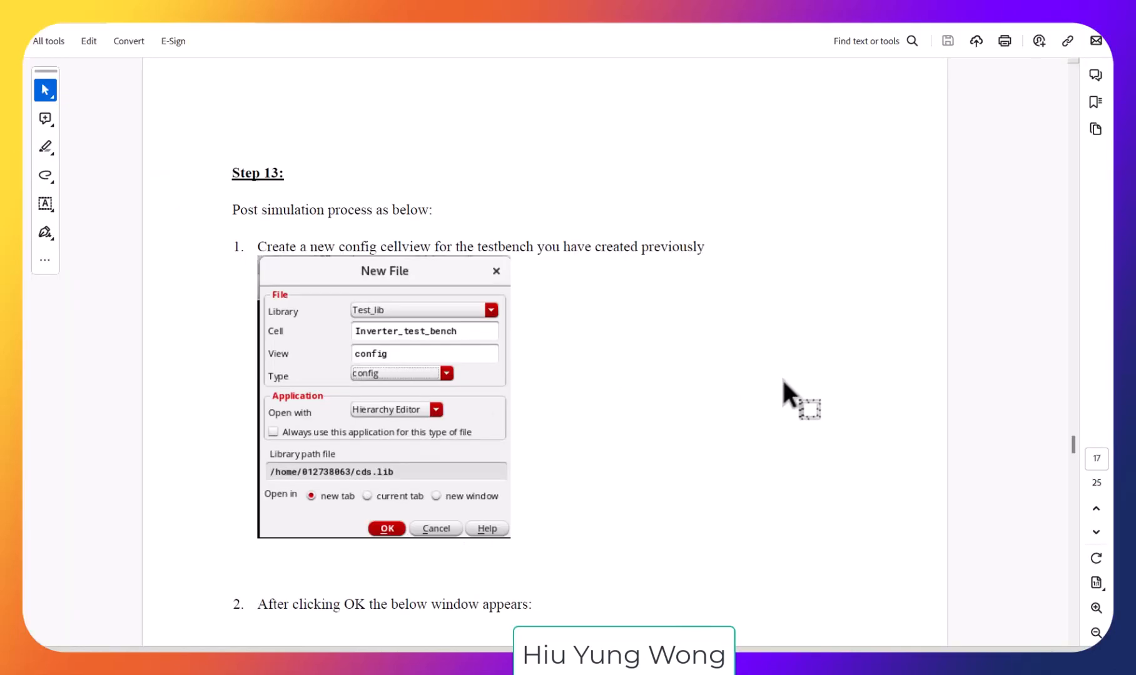
scroll(782, 381, "down", 2)
scroll(759, 378, "up", 1)
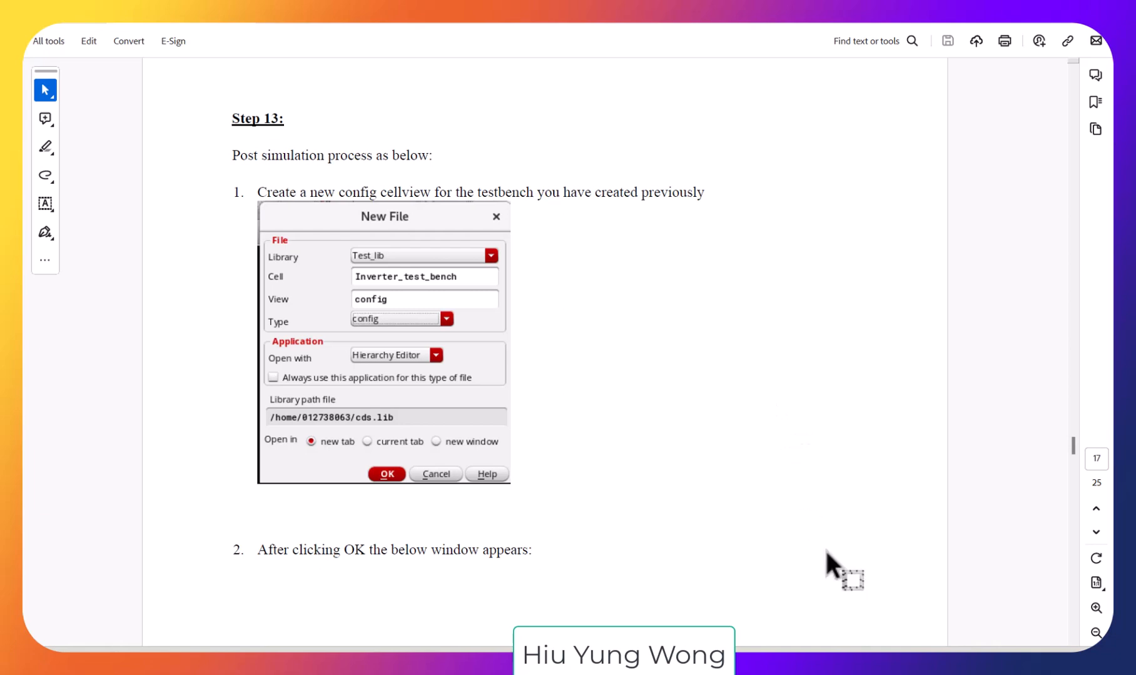
Switch to the remote desktop, place its window beside the guide, and start a new cellview file from the layout editor.
left_click(758, 663)
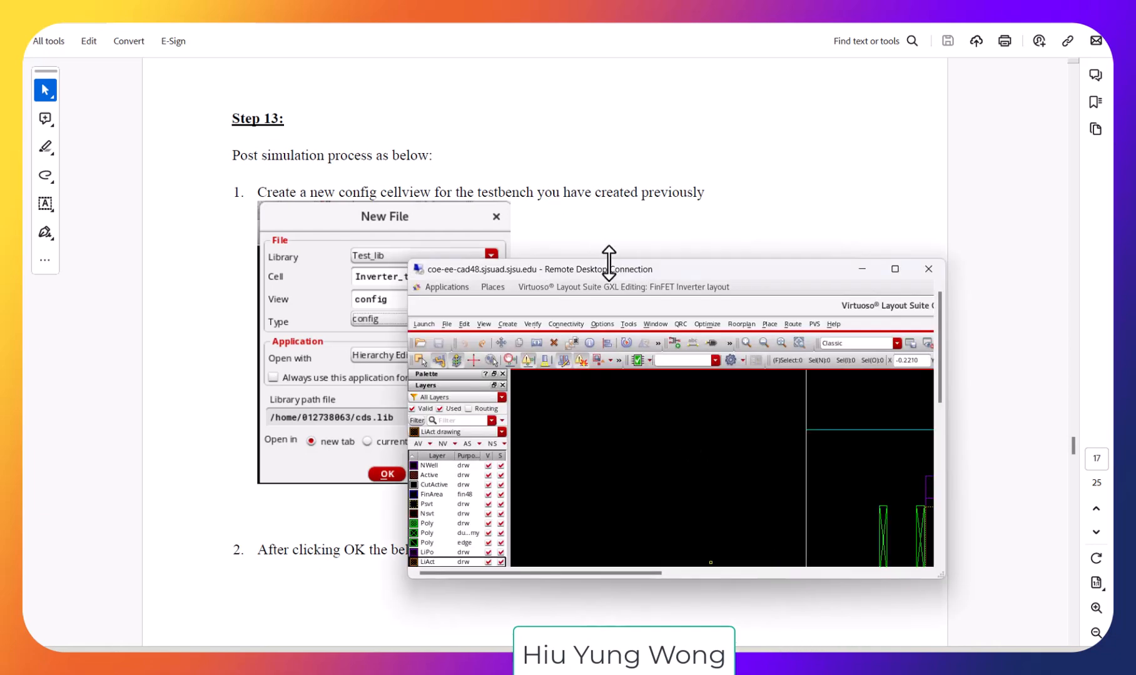
left_click_drag(609, 269, 808, 147)
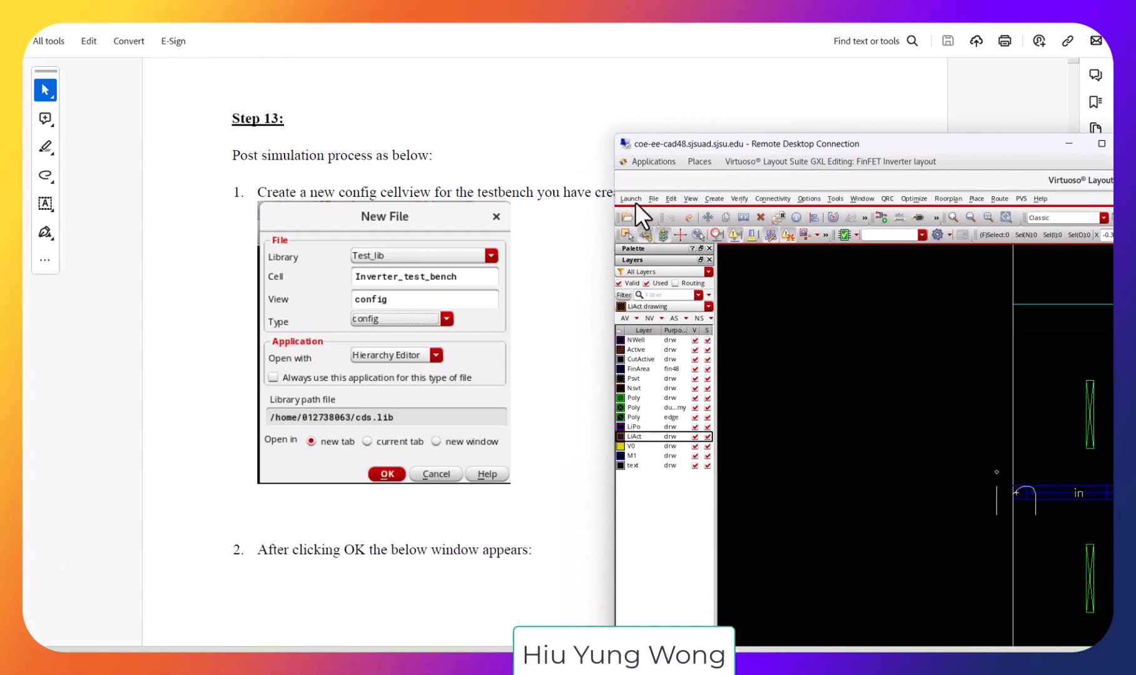
left_click_drag(682, 142, 704, 74)
left_click(675, 129)
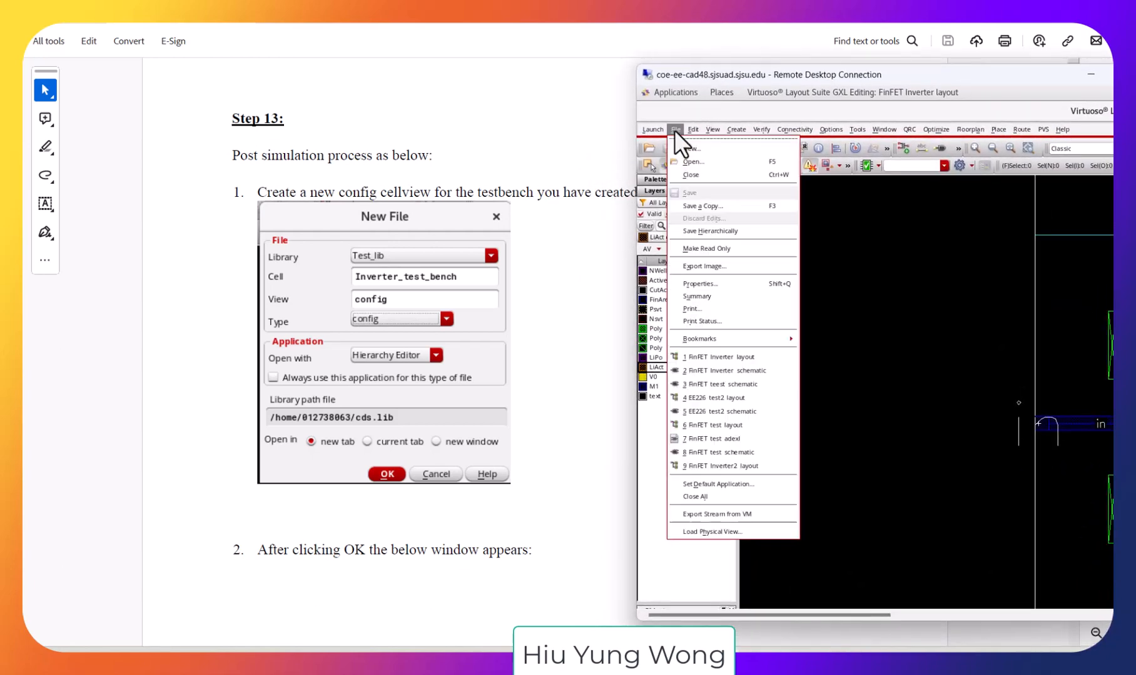
left_click(688, 145)
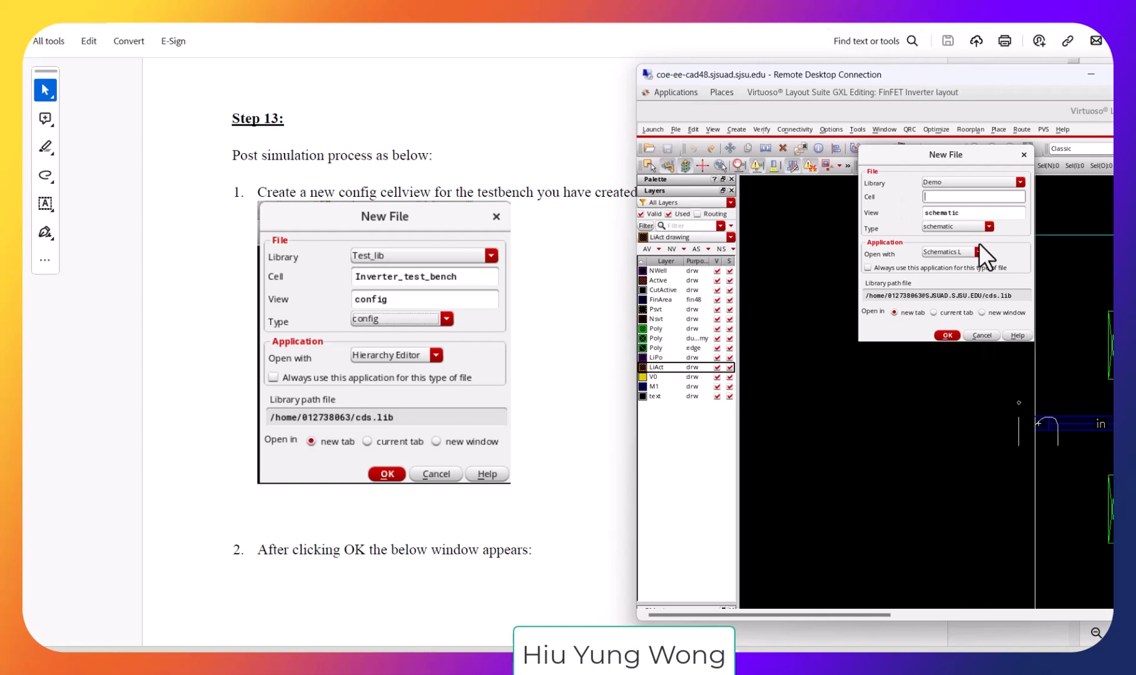
Create a config cellview for cell Inverter_test_bench in the FinFET library, with type config and Hierarchy Editor as the application.
left_click(1015, 187)
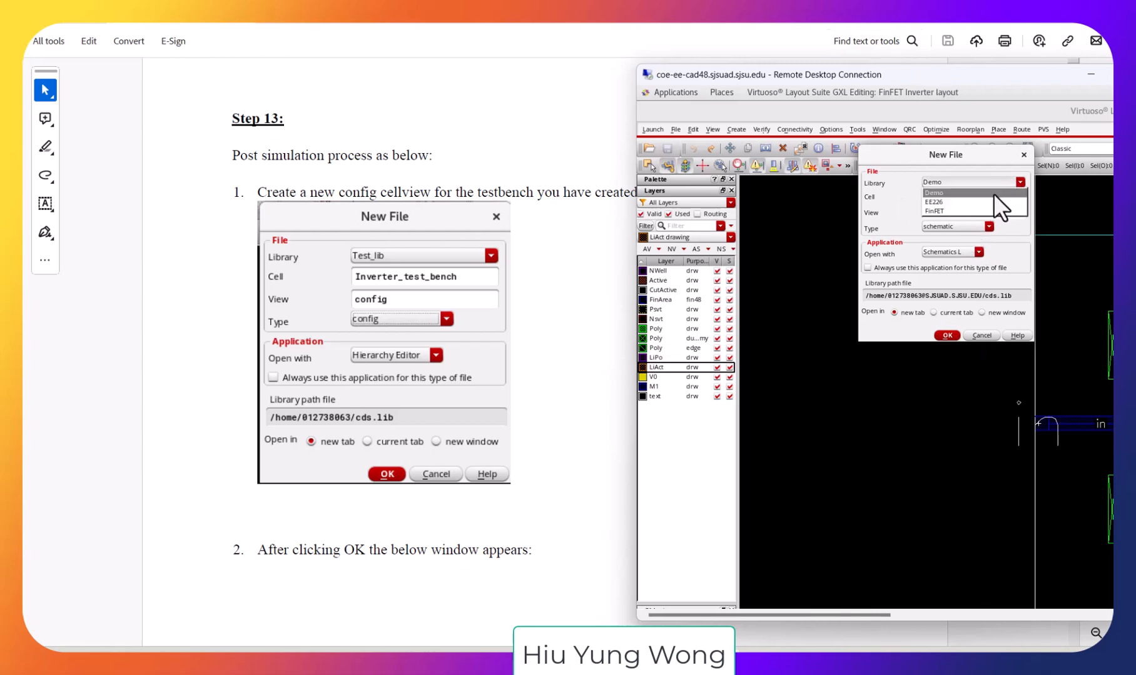
left_click(980, 210)
left_click(958, 199)
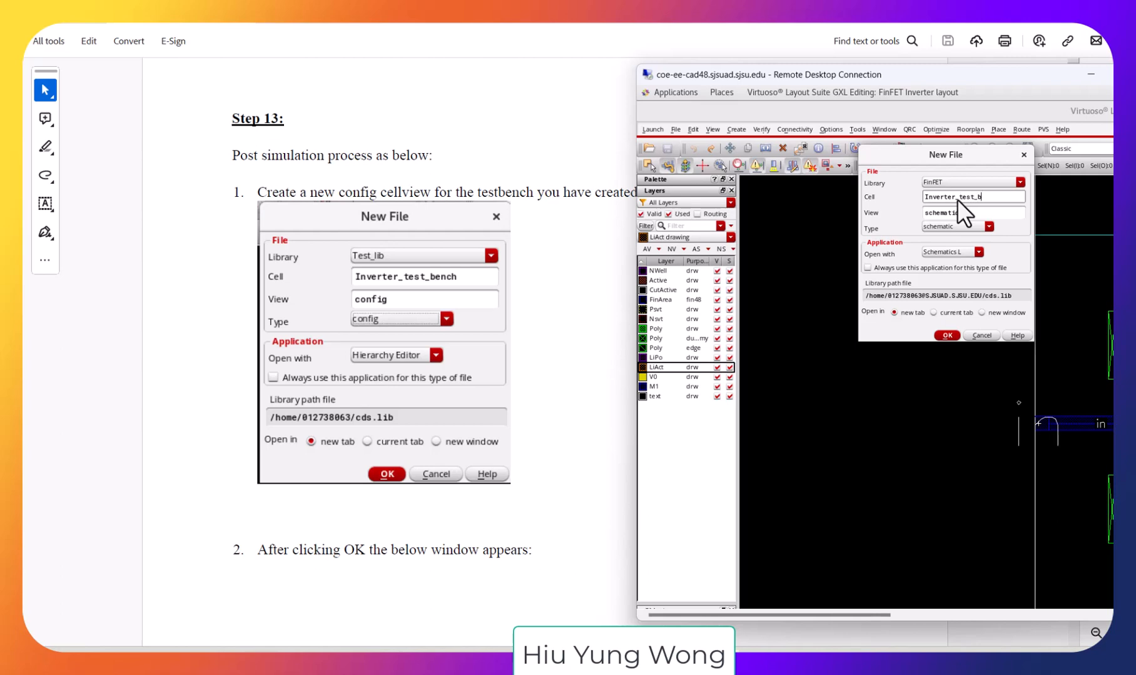
type("ench")
left_click(963, 215)
left_click(950, 229)
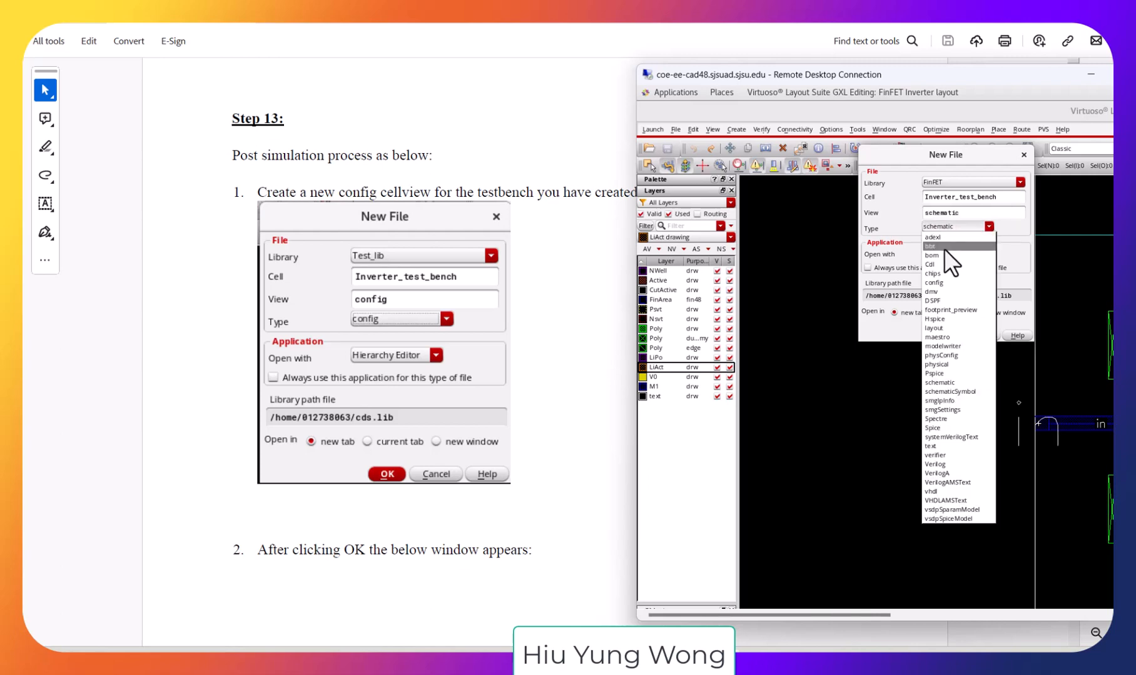
left_click(941, 283)
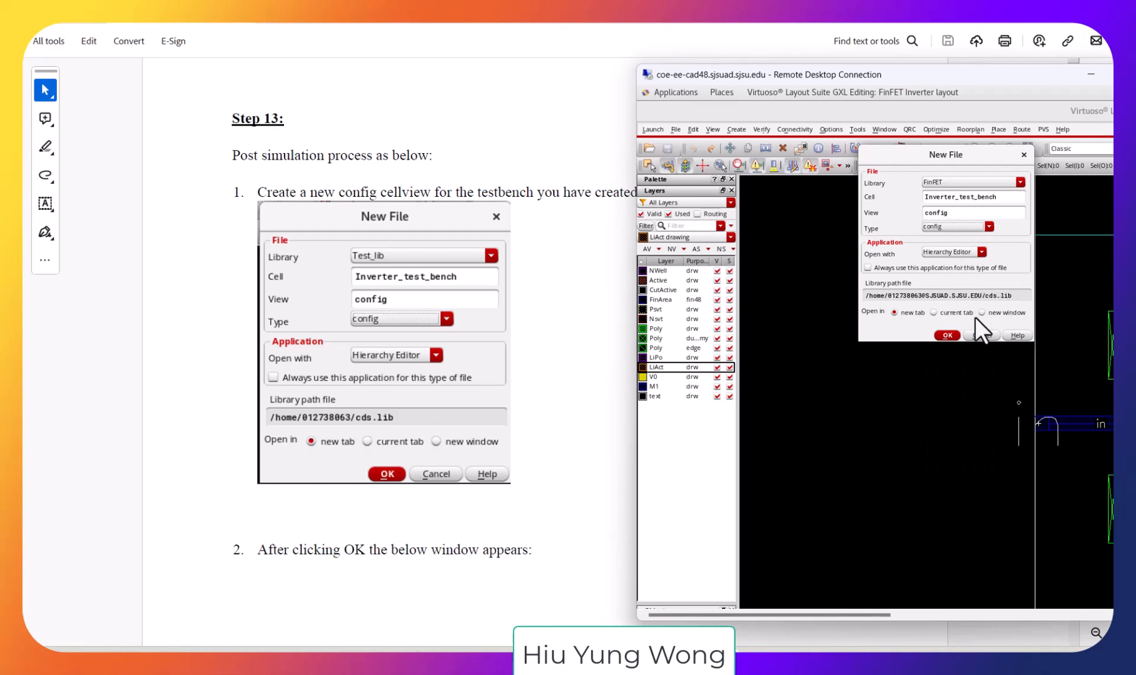
left_click(947, 335)
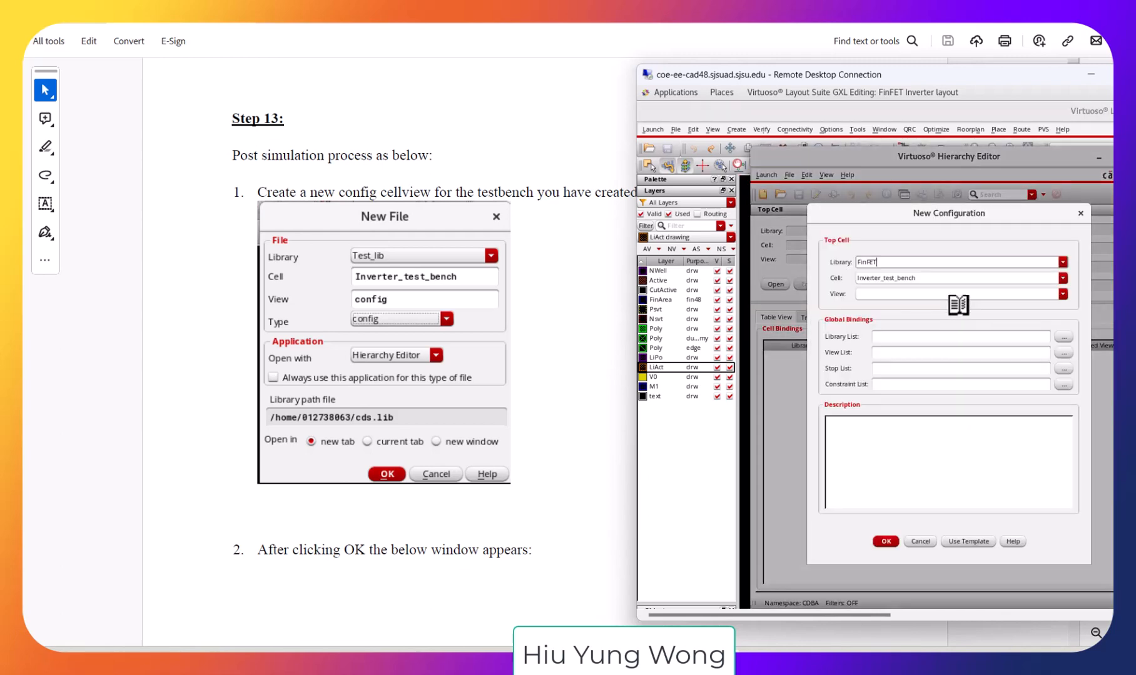
Read the guide's instructions on the New Configuration form, its schematic view and the spectre template, and return to the remote desktop.
left_click(532, 433)
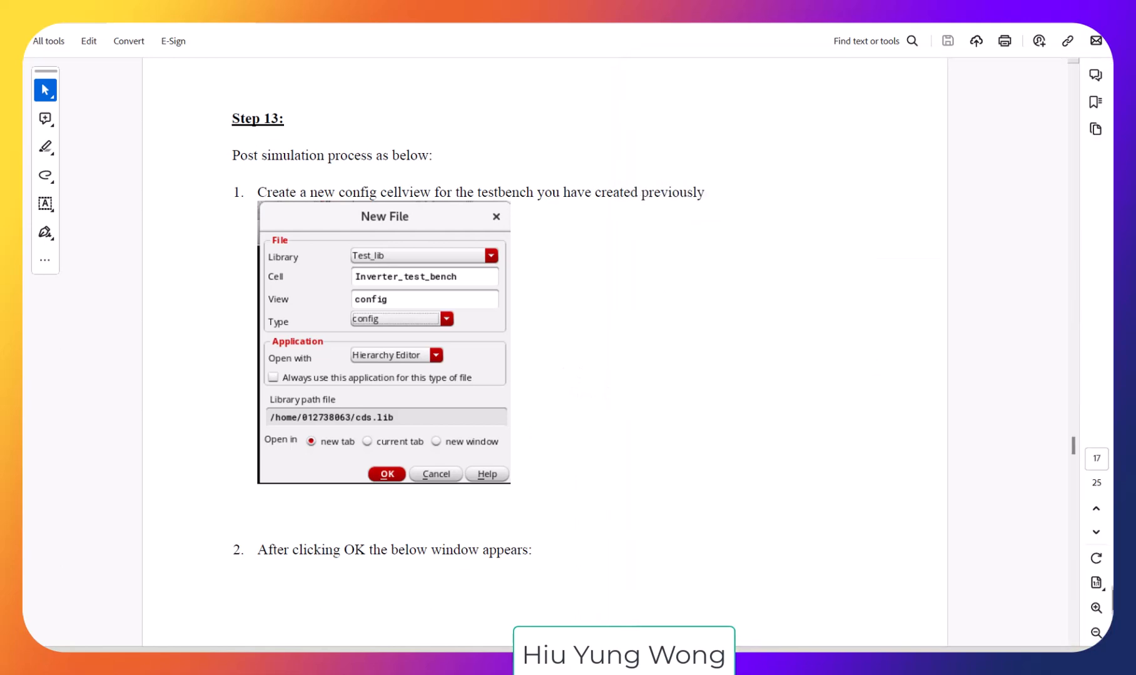
scroll(1075, 604, "down", 15)
scroll(934, 437, "up", 5)
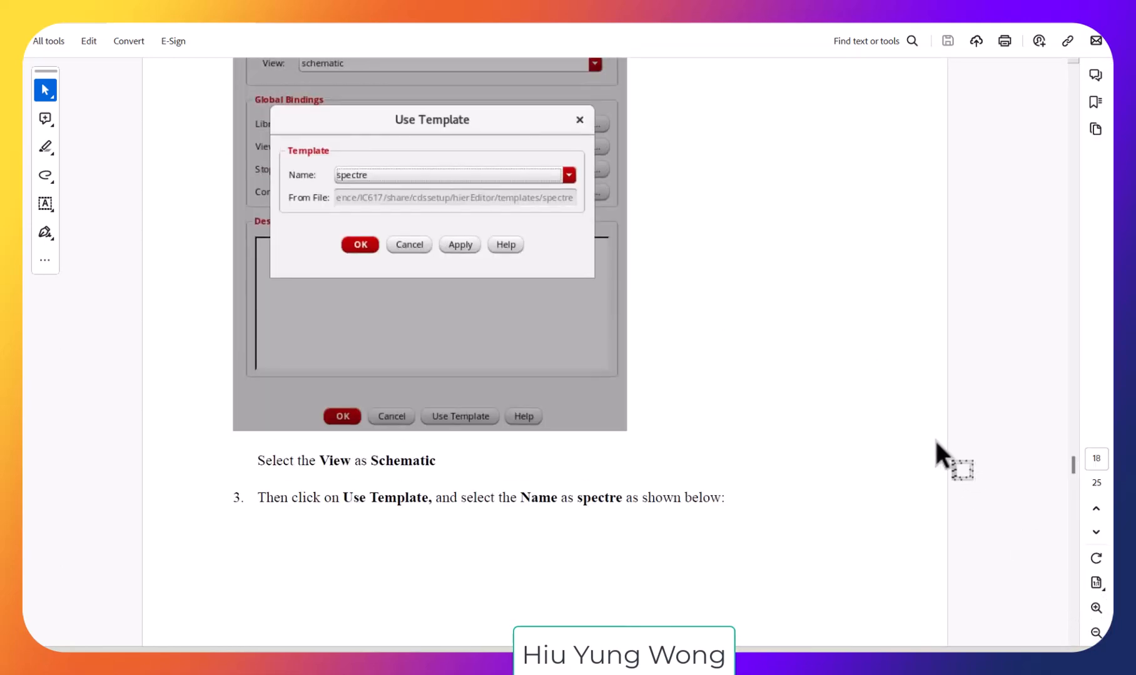
key("alt+Tab")
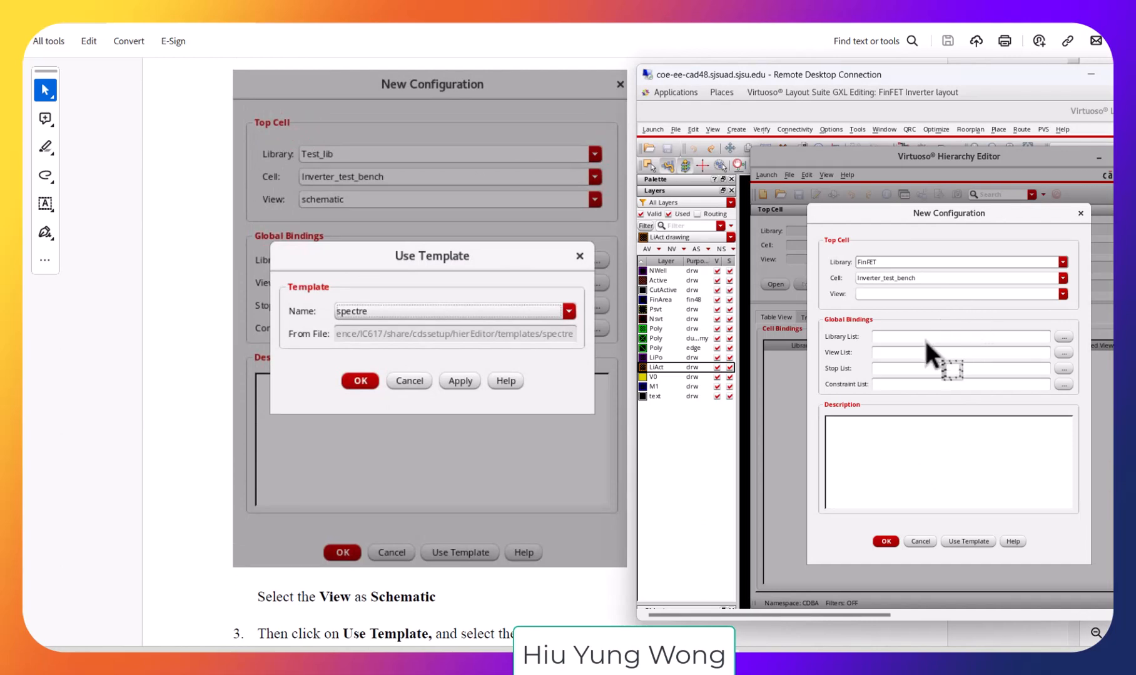
left_click(419, 327)
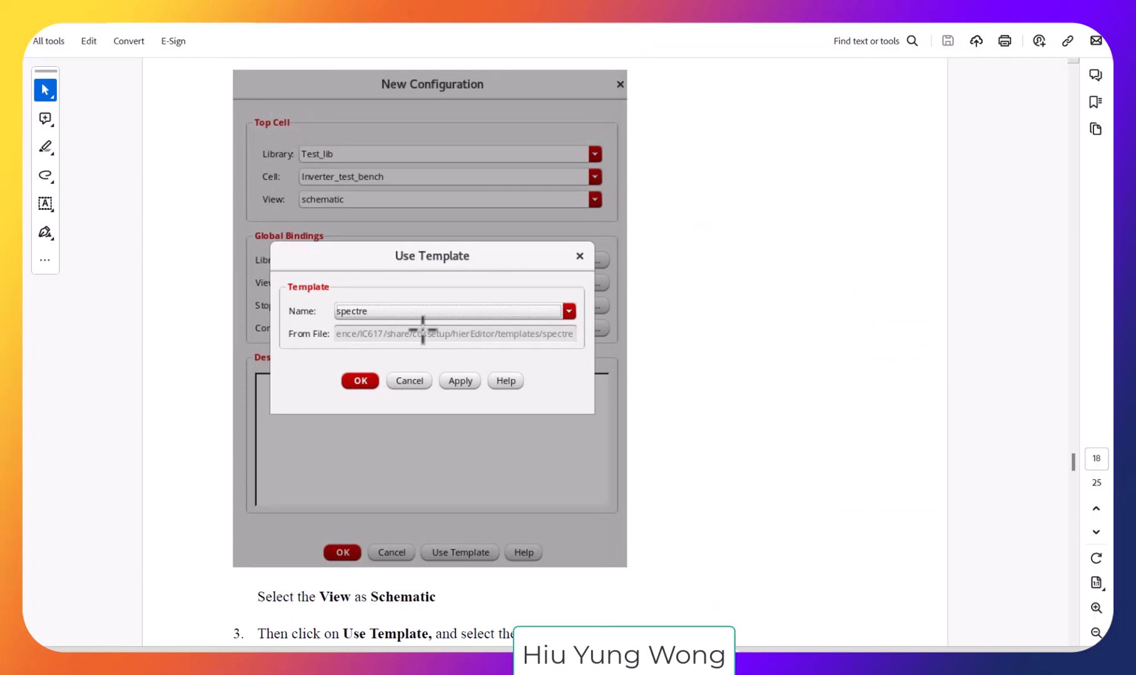
scroll(420, 327, "up", 1)
scroll(421, 330, "up", 6)
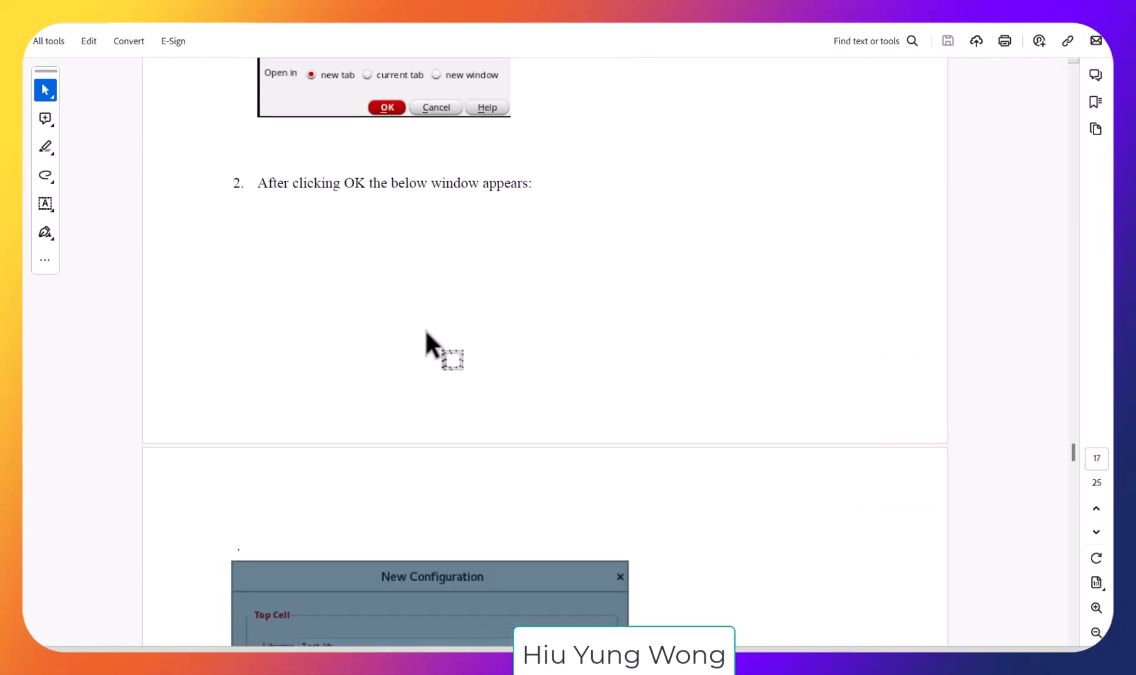
scroll(425, 328, "down", 3)
scroll(438, 332, "down", 6)
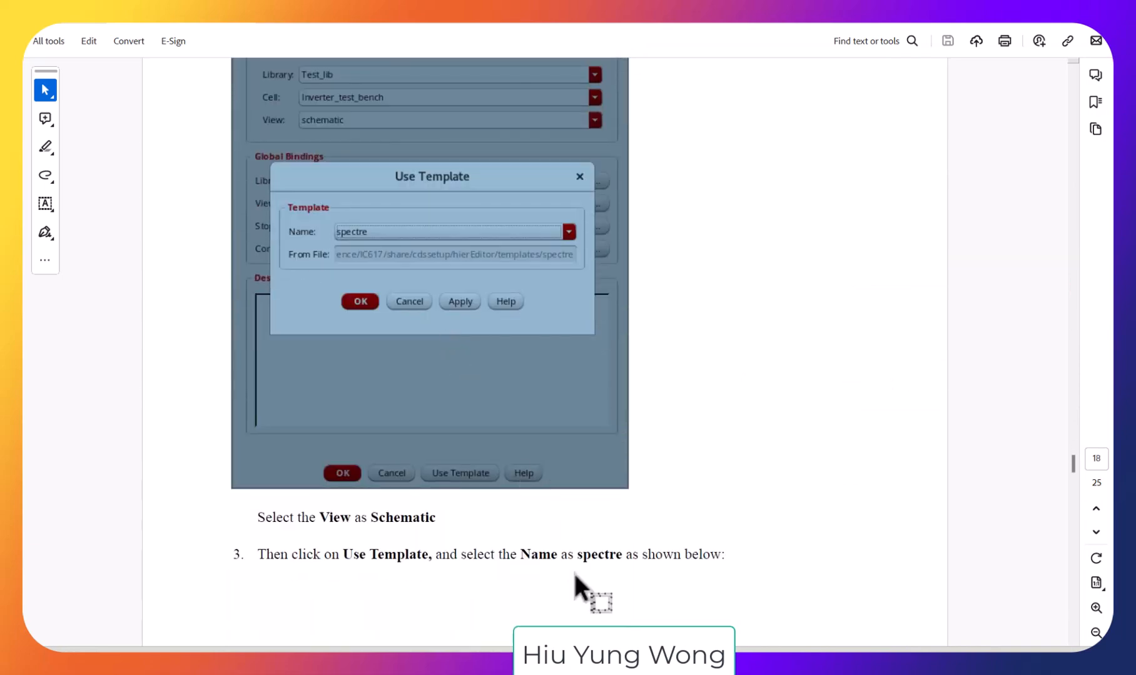
key("alt+Tab")
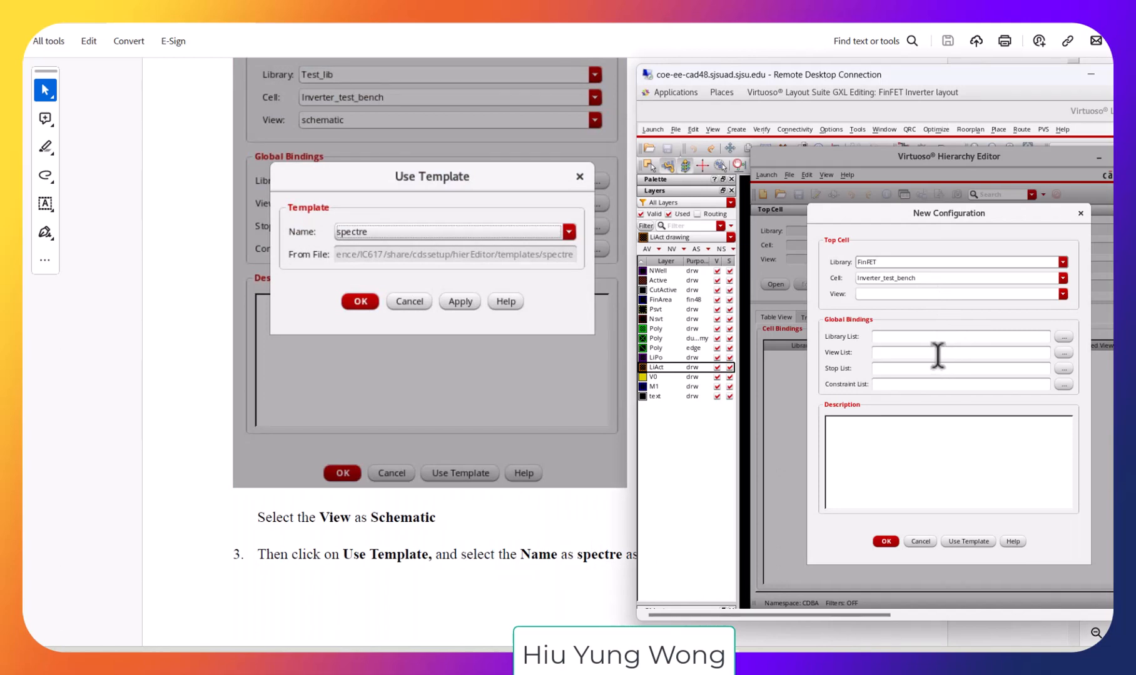
Check the top cell's view and cell choices and load the spectre template into the new configuration.
left_click(1064, 294)
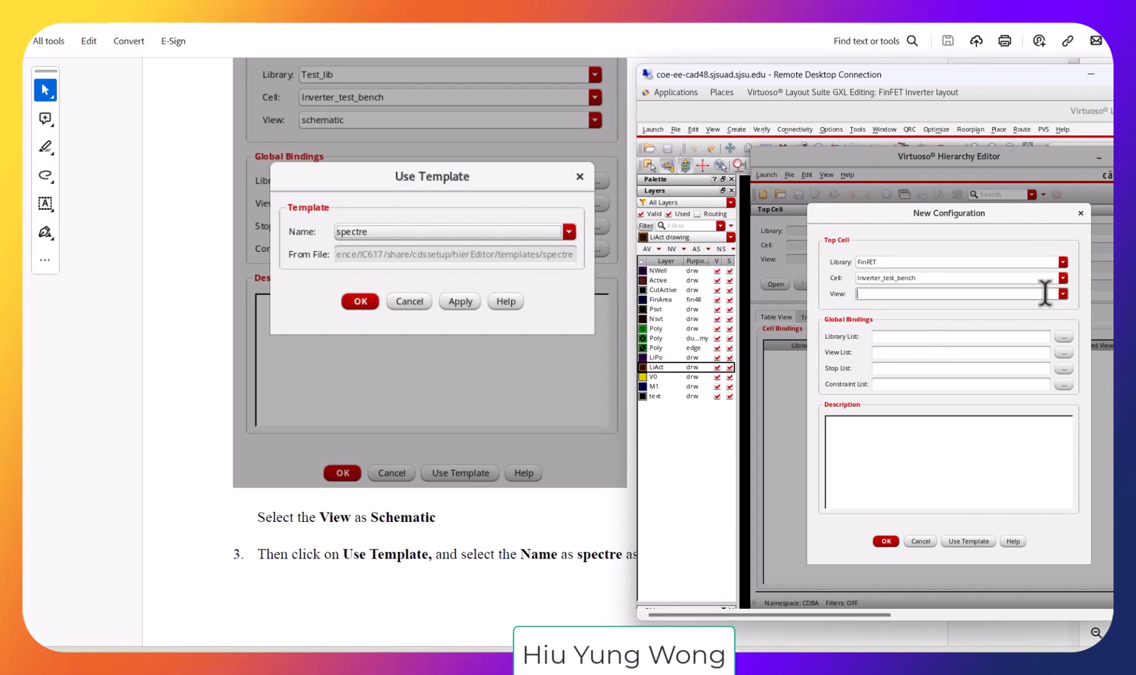
left_click(1062, 277)
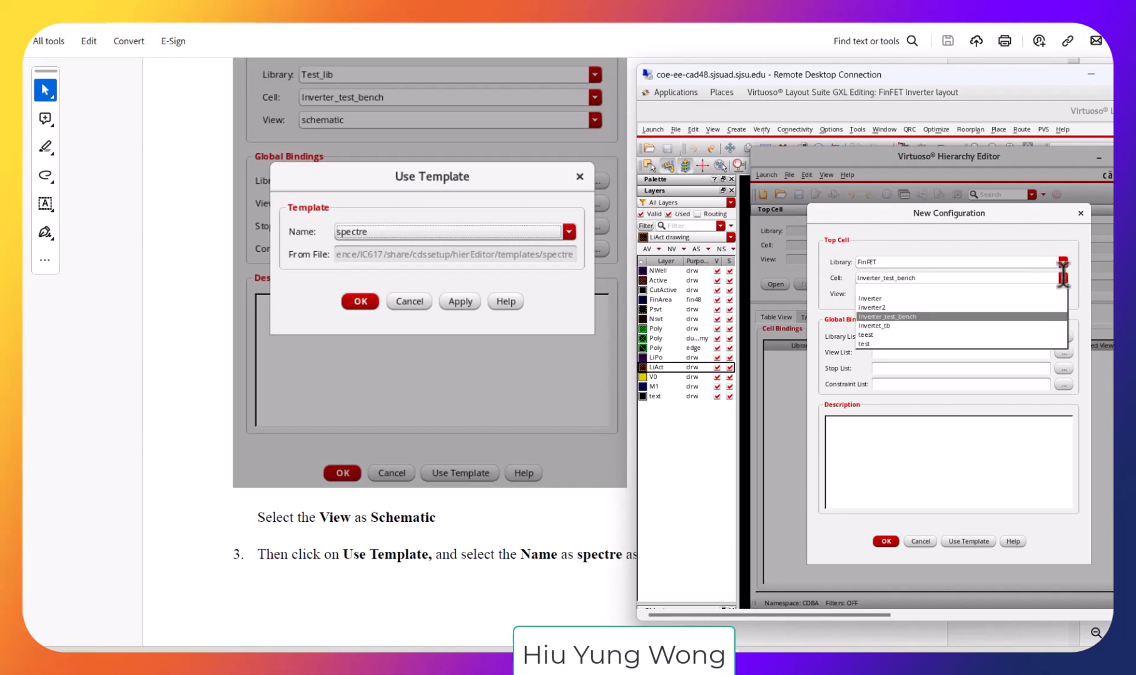
left_click(1063, 278)
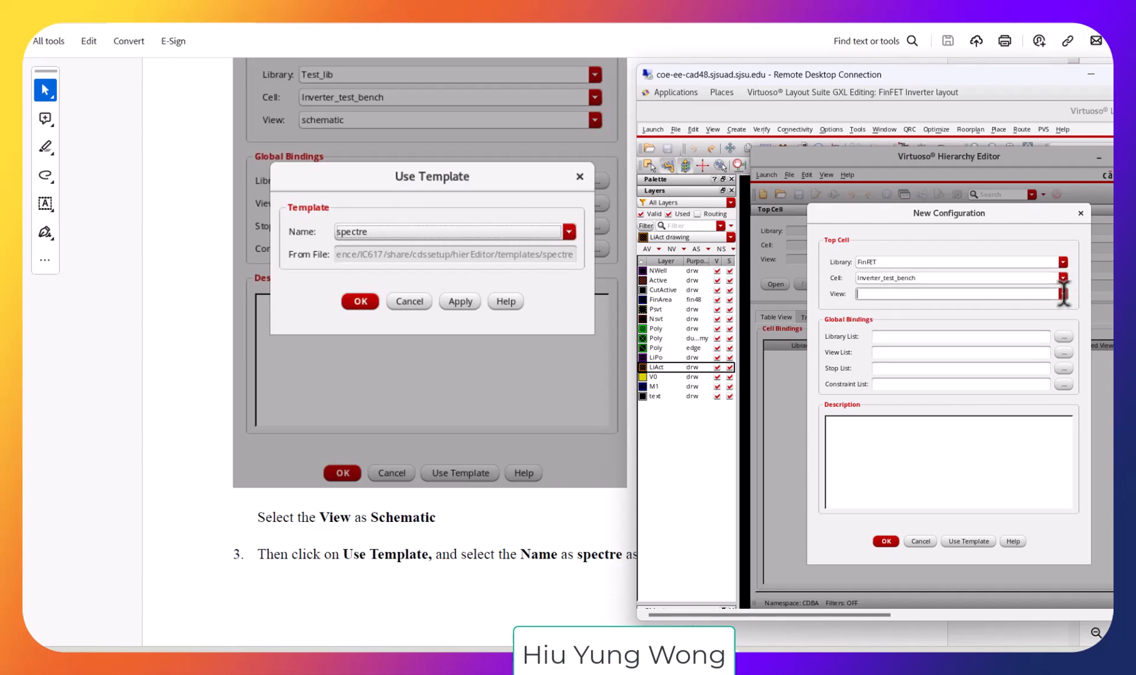
left_click(968, 542)
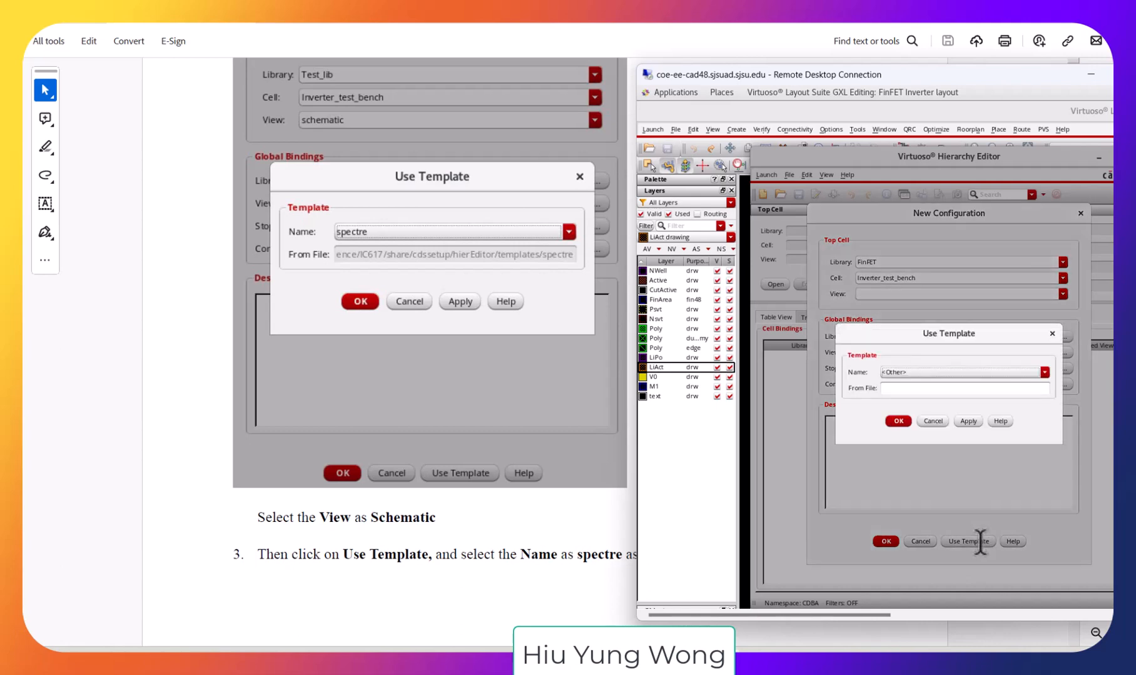
left_click(1038, 371)
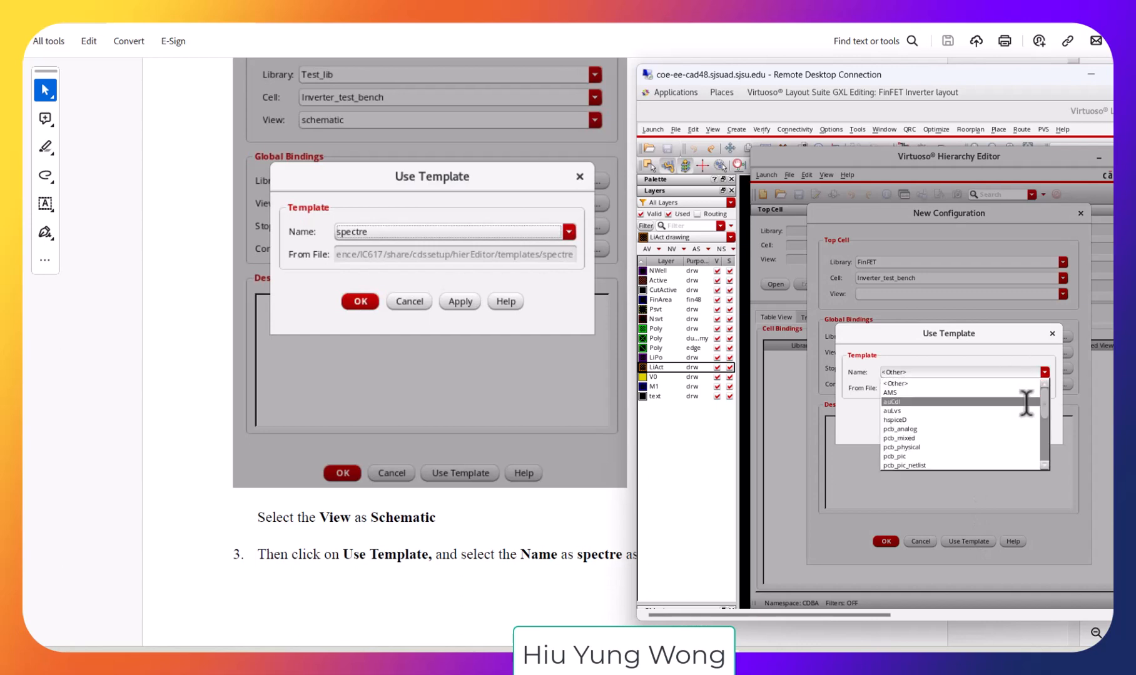
left_click_drag(1047, 399, 1040, 443)
left_click(1043, 372)
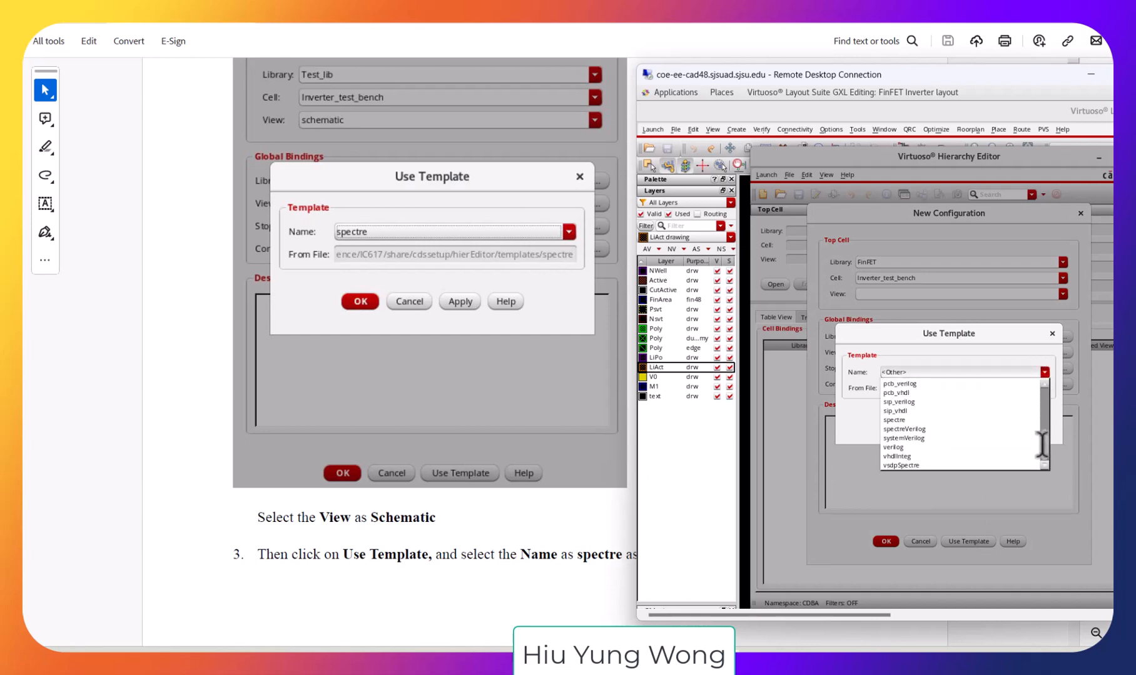
left_click(929, 413)
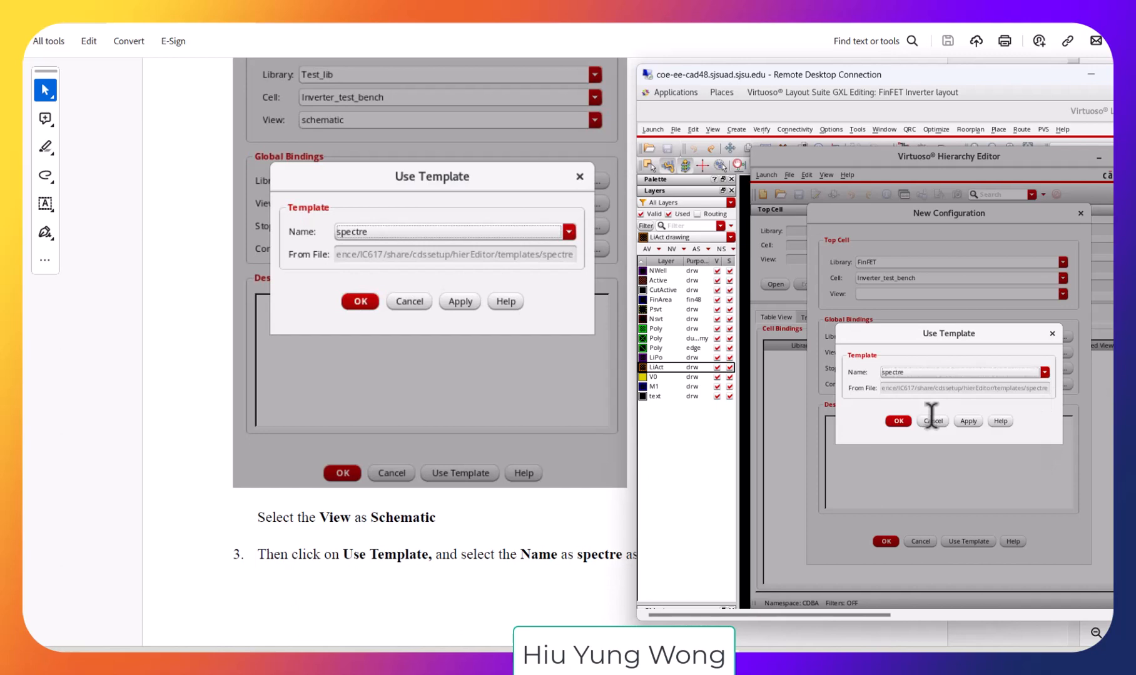
left_click(898, 421)
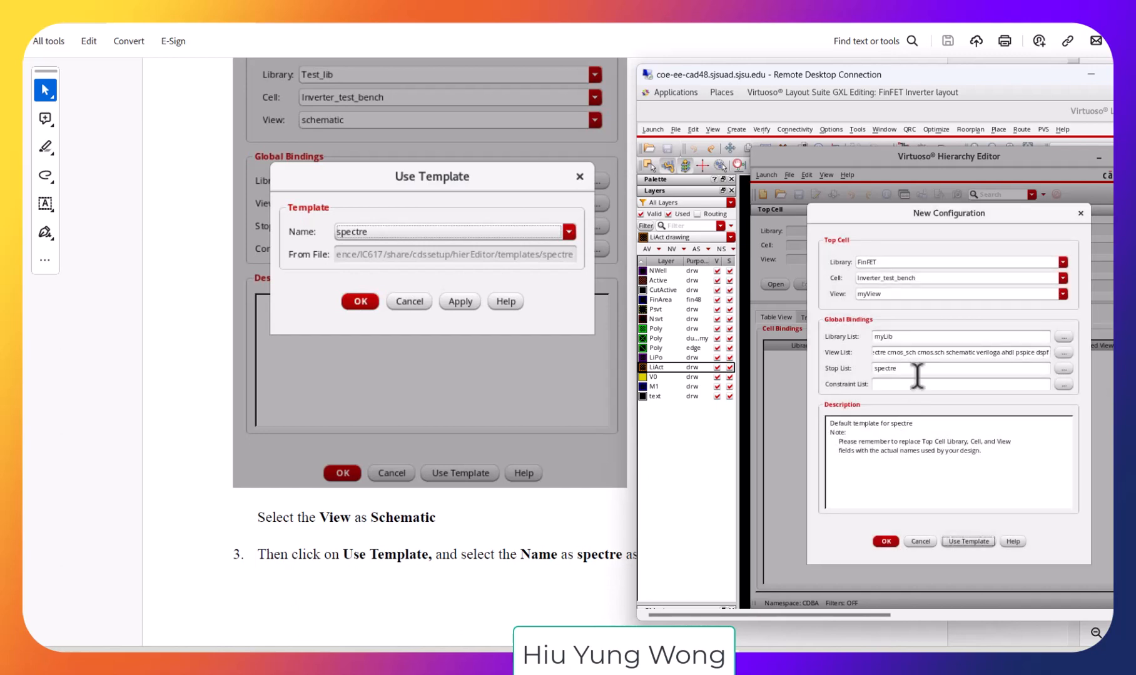
Look through the top cell's view choices, set the cell to Inverter and check which views it offers.
left_click(1061, 293)
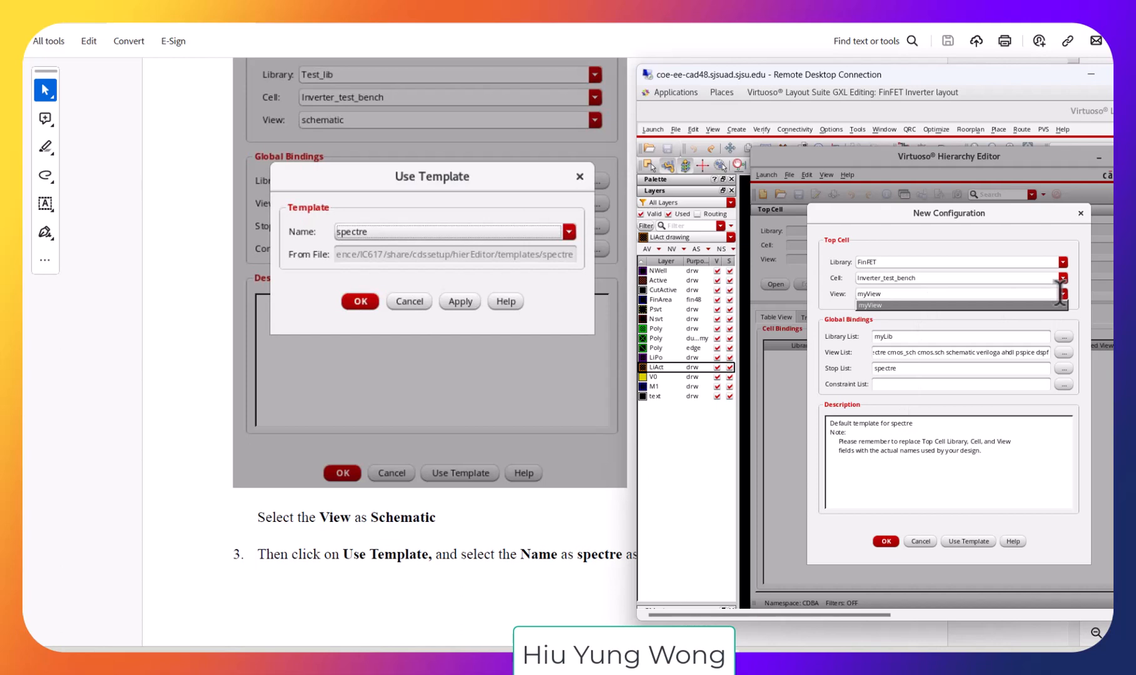
left_click(1059, 294)
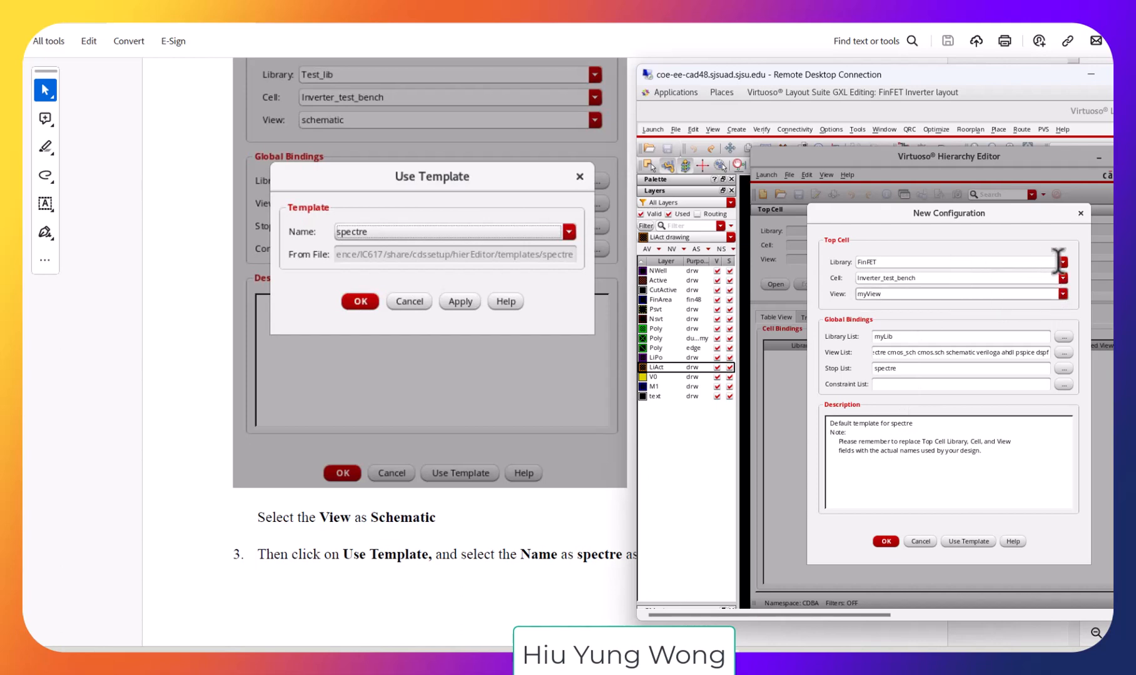
left_click(1062, 278)
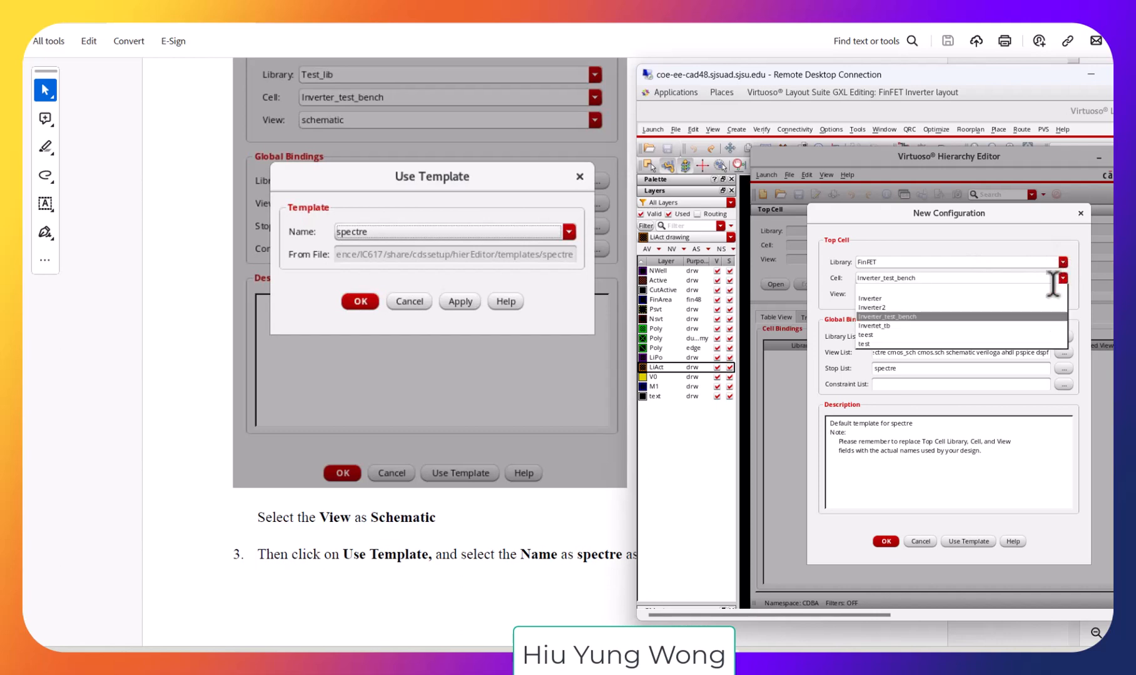
left_click(1040, 299)
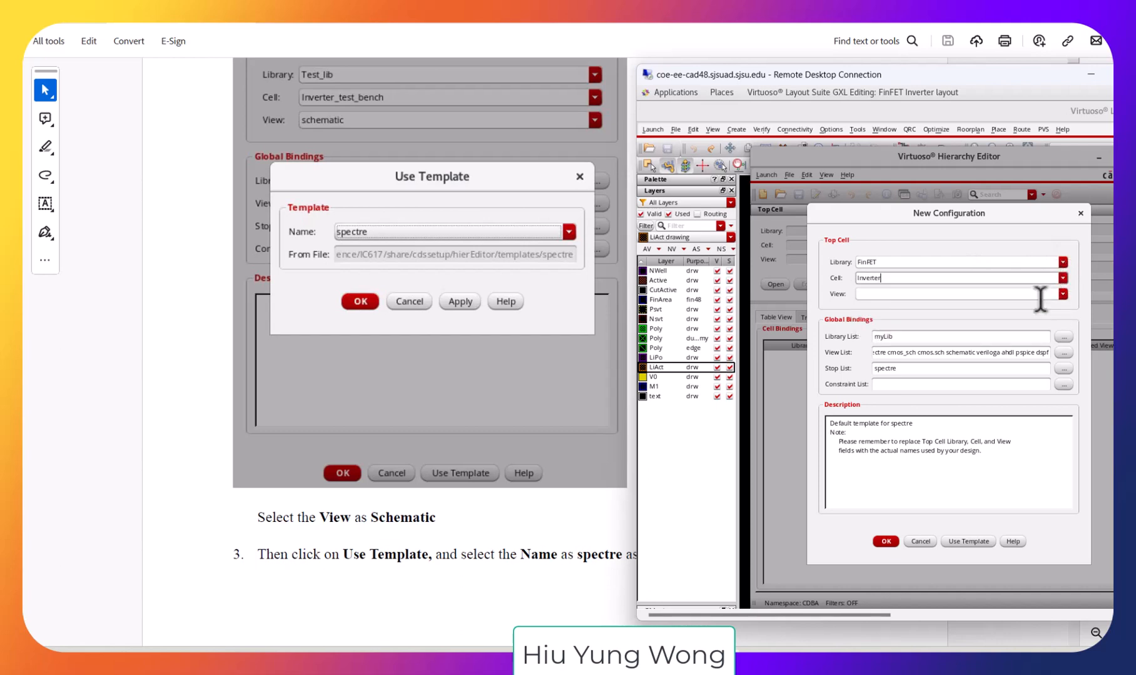
left_click(1061, 293)
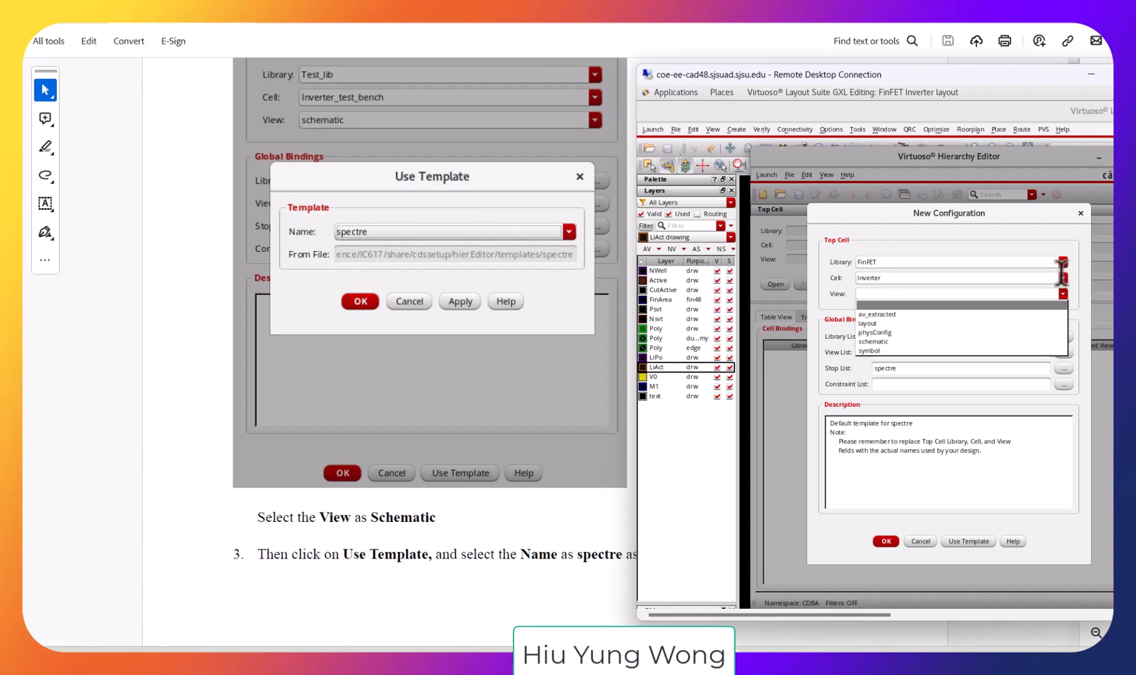
left_click(1061, 275)
Set the top cell to Invertet_tb, check which views it offers, and cancel the new configuration.
left_click(1062, 278)
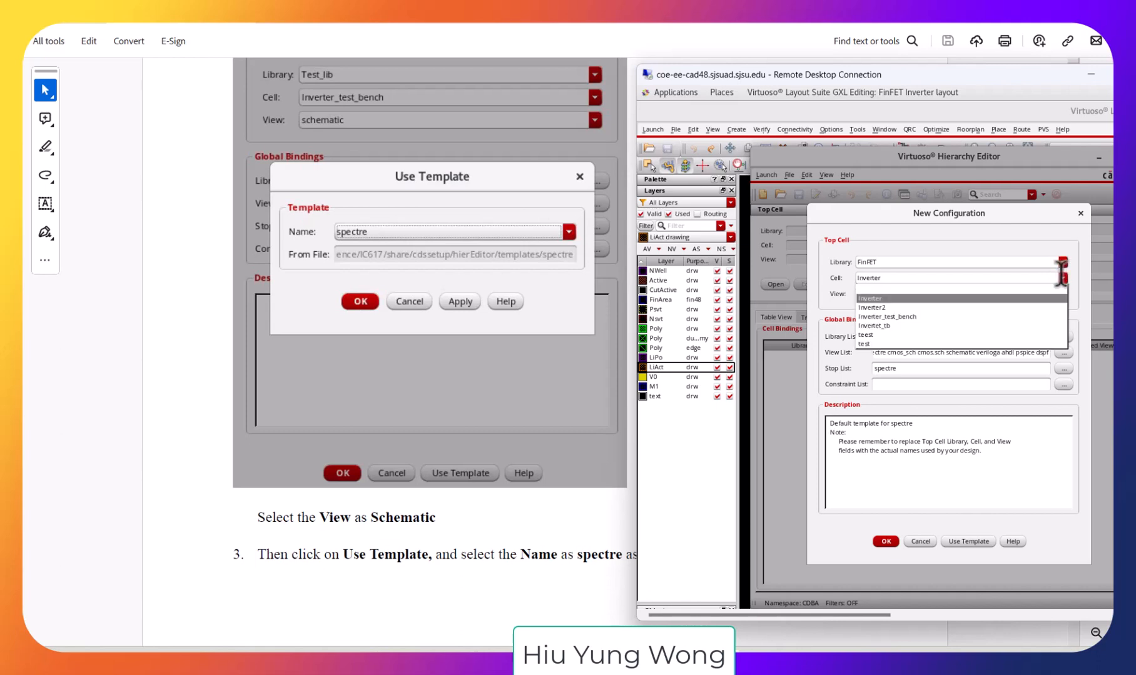
left_click(1026, 323)
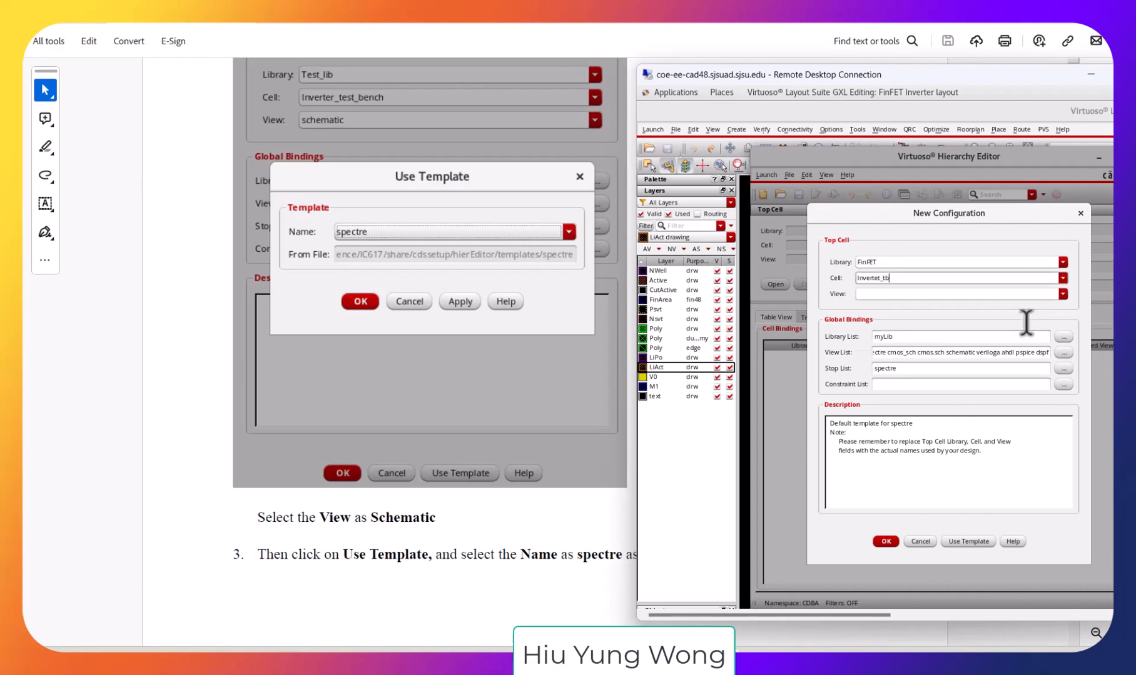
left_click(1063, 293)
left_click(1063, 294)
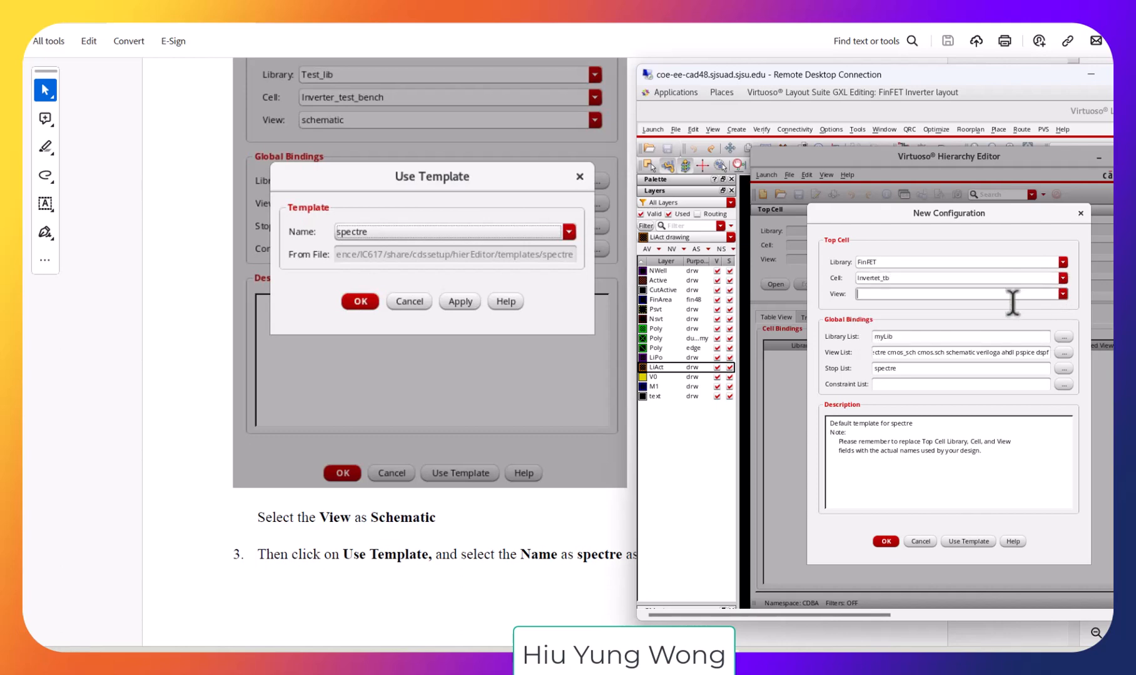
left_click(917, 540)
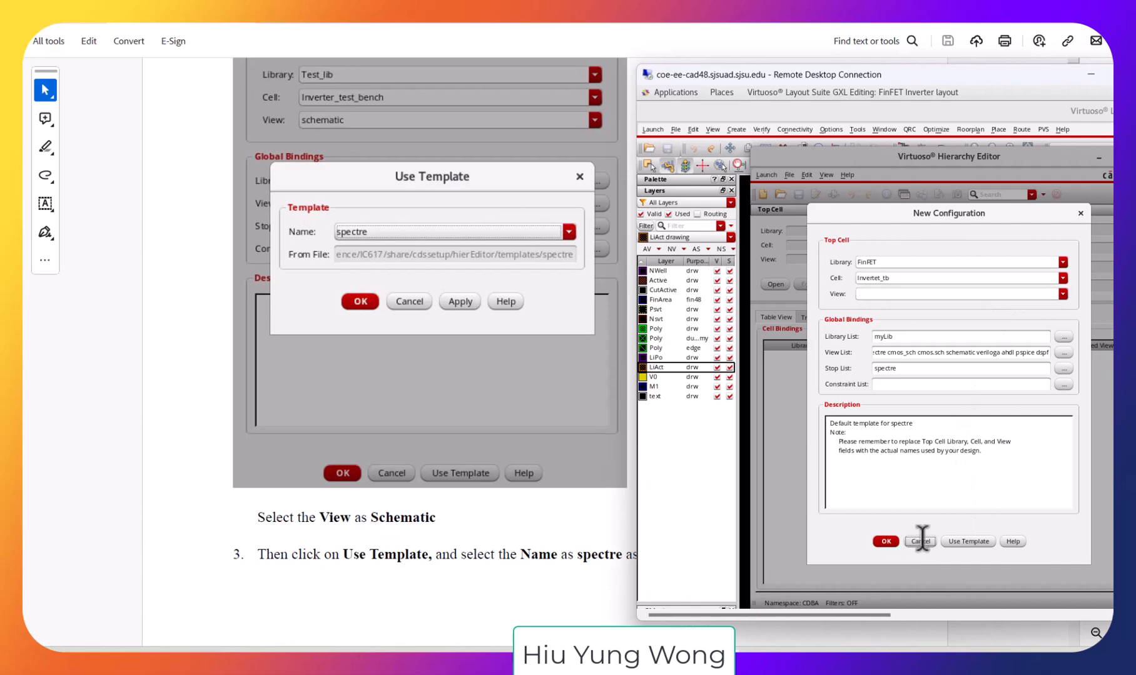
Reread the guide's Step 13 instruction on creating a config cellview for the testbench, return to the remote desktop and close the Hierarchy Editor.
left_click_drag(1001, 155, 898, 159)
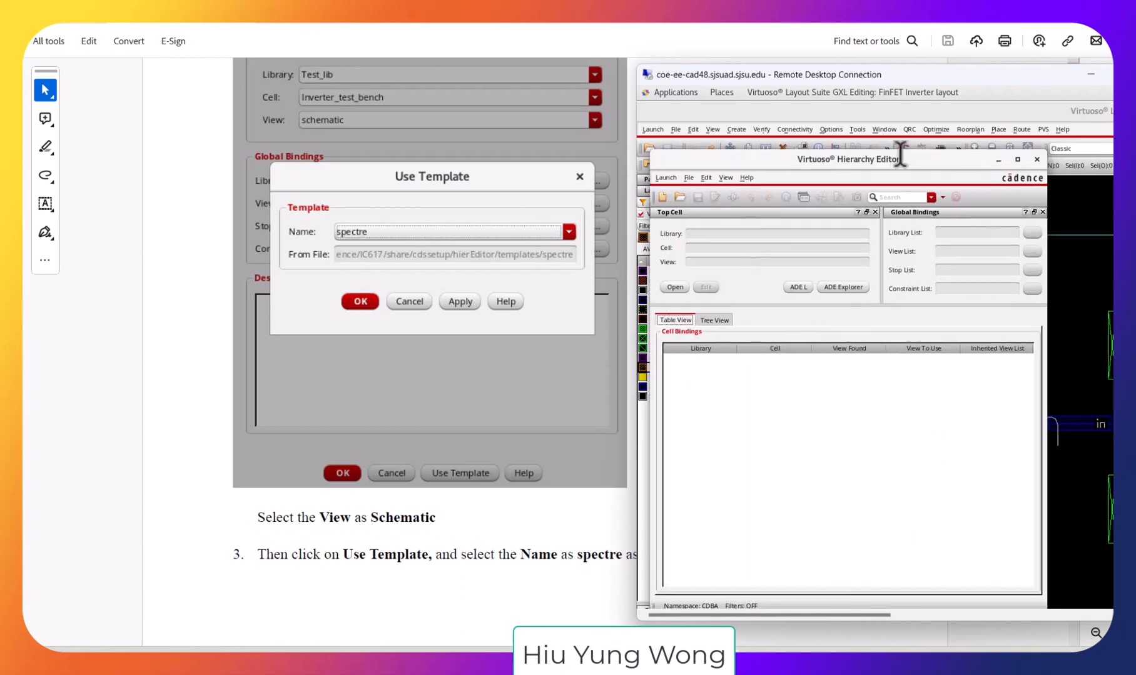
left_click(479, 497)
scroll(1076, 267, "up", 8)
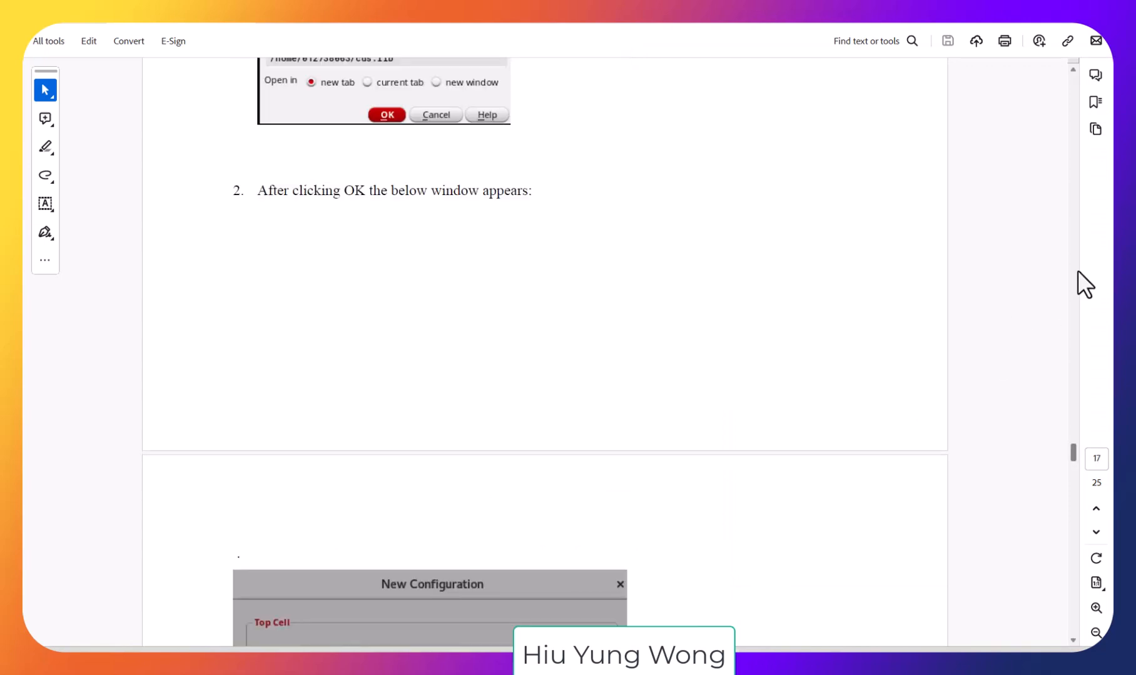
scroll(1077, 271, "up", 8)
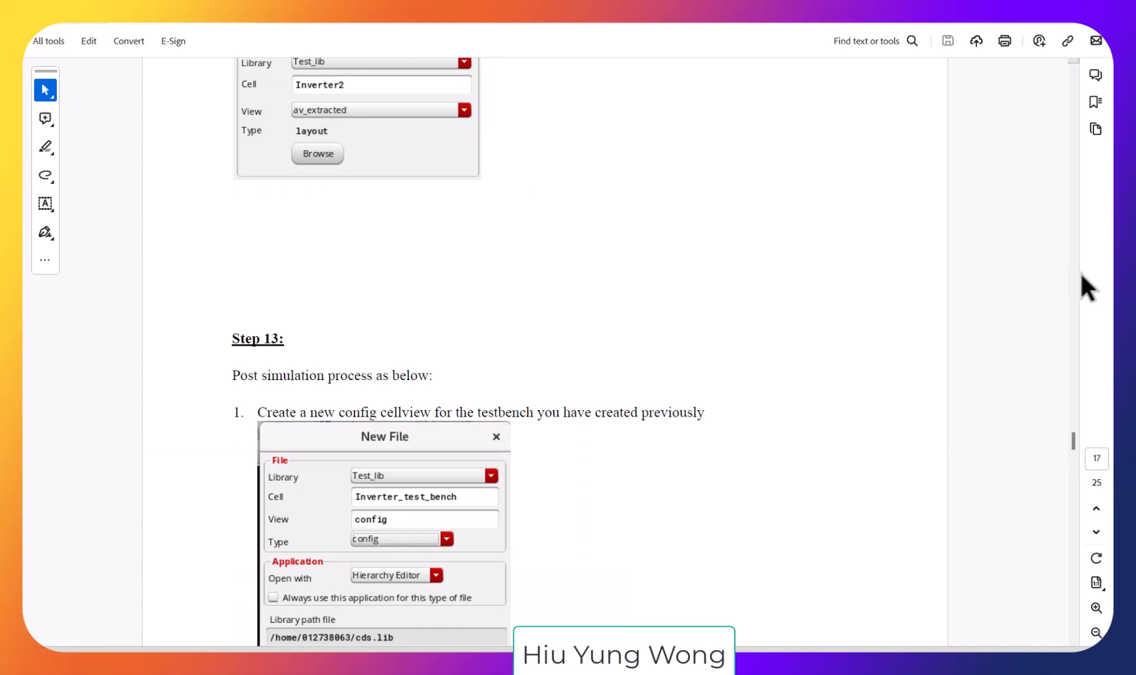
left_click_drag(338, 413, 706, 414)
key("ctrl+z")
key("ctrl+z")
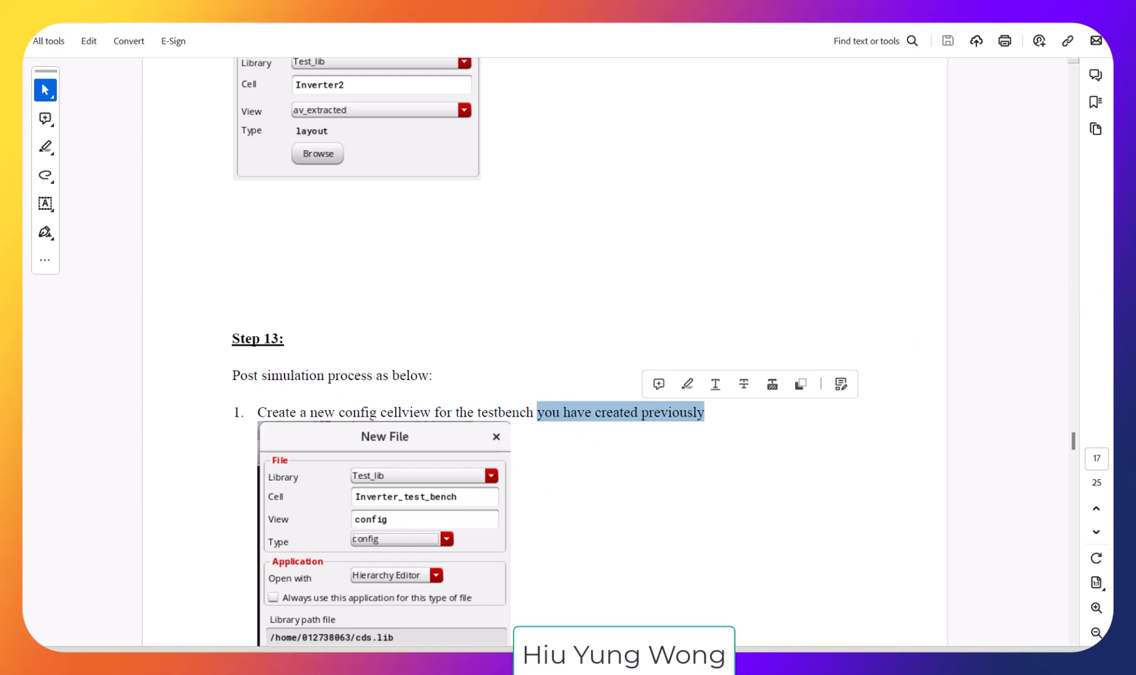
key("alt+Tab")
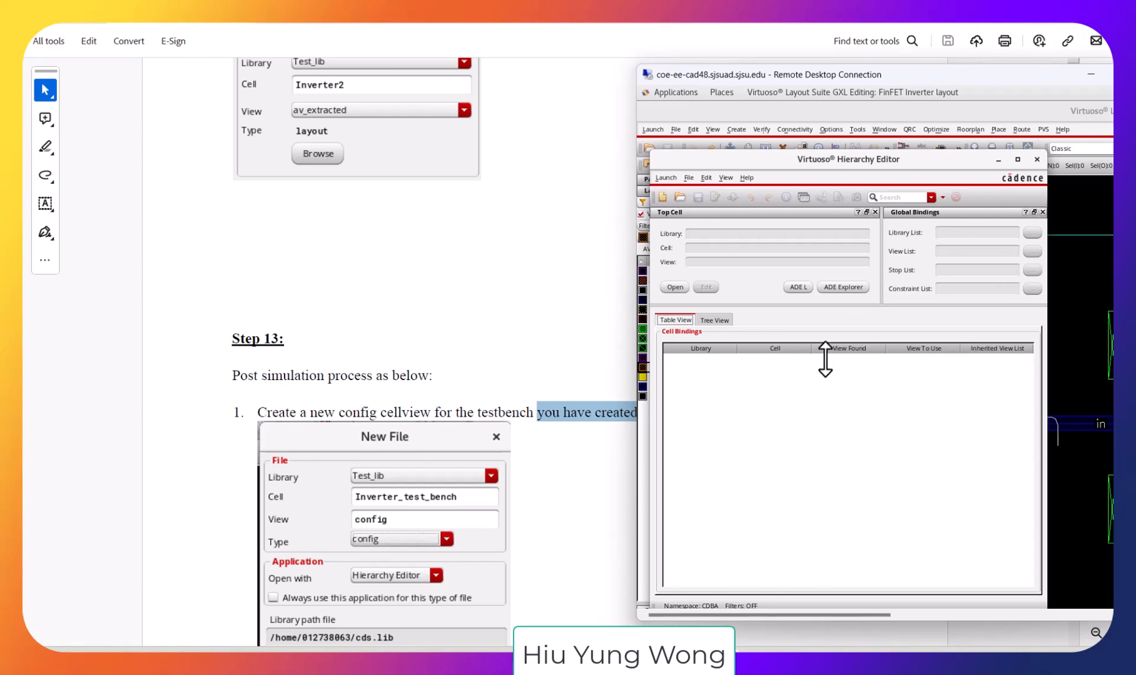
left_click(1036, 159)
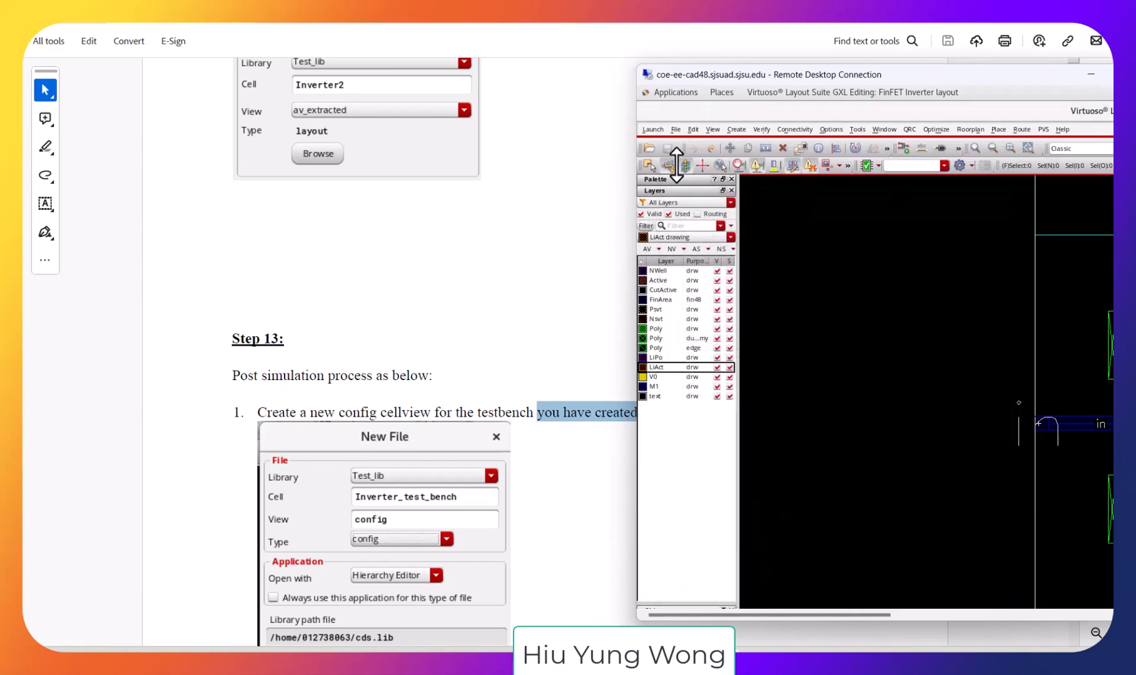
left_click(673, 130)
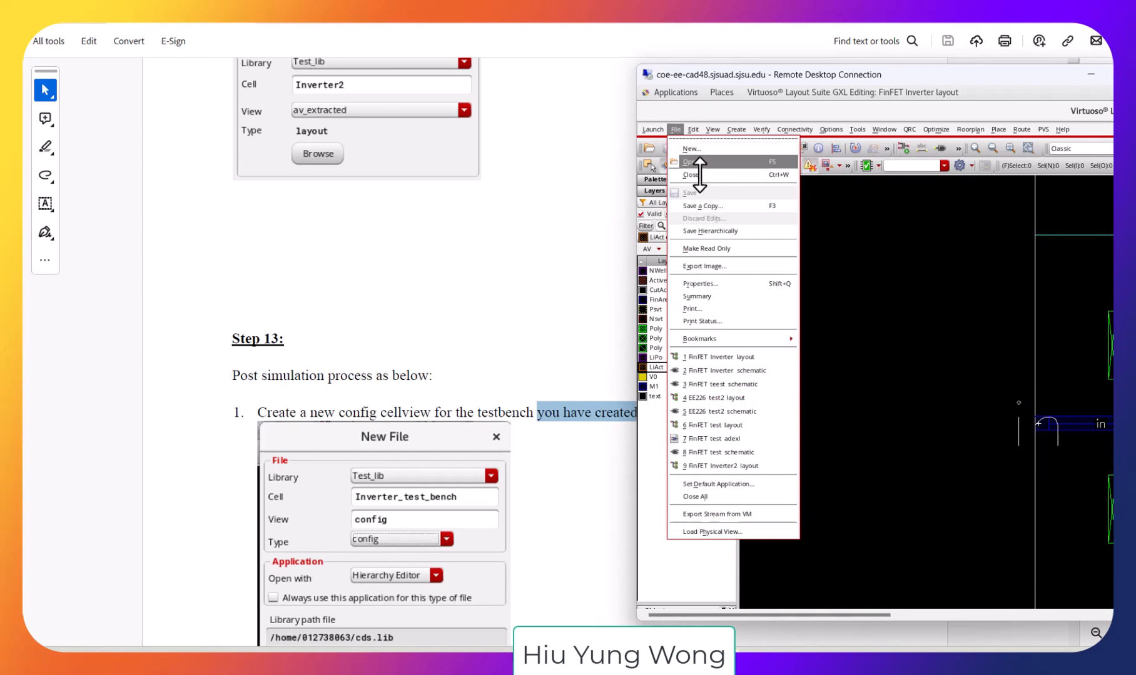
left_click(693, 148)
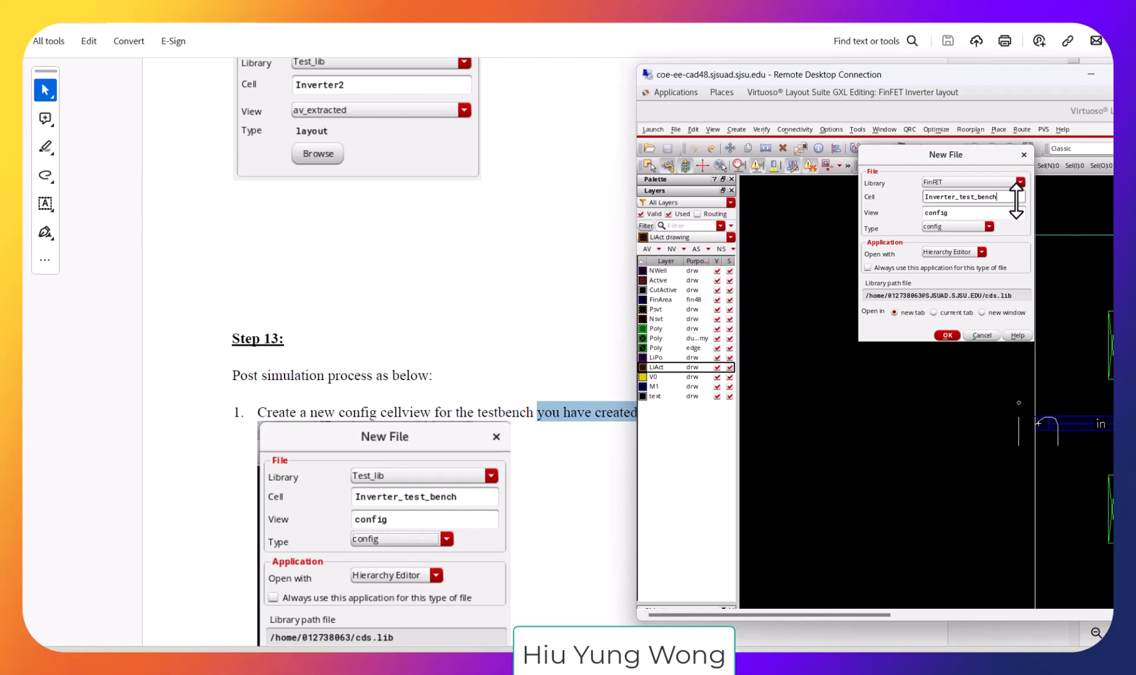
left_click(1020, 182)
left_click(1019, 211)
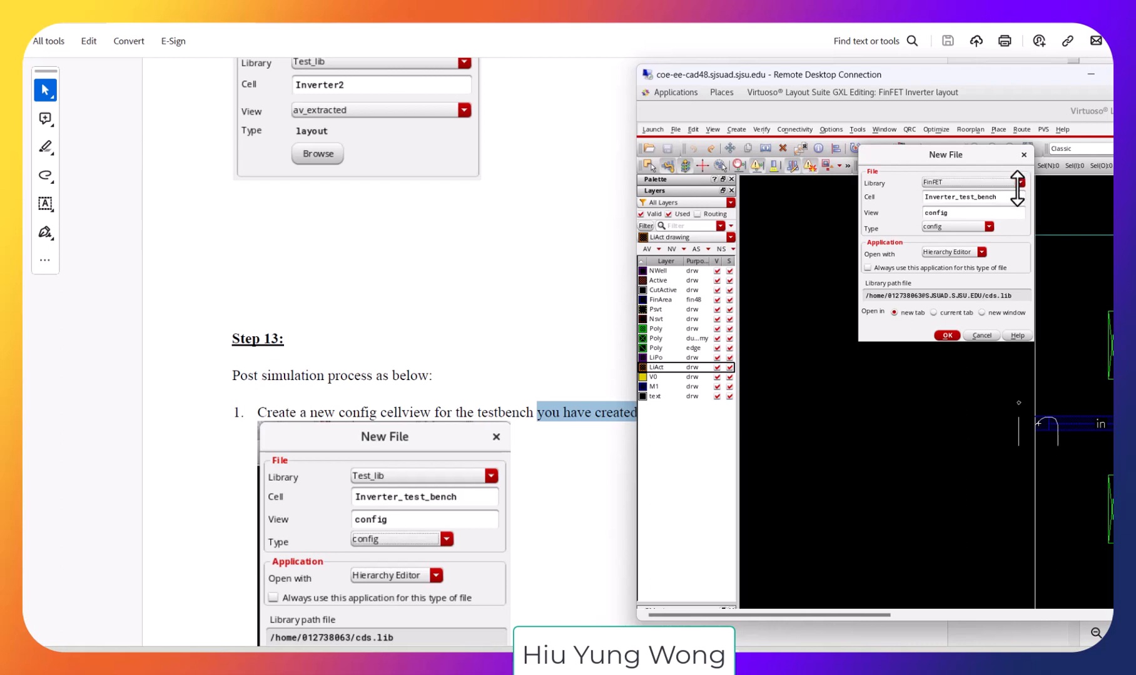
left_click(988, 226)
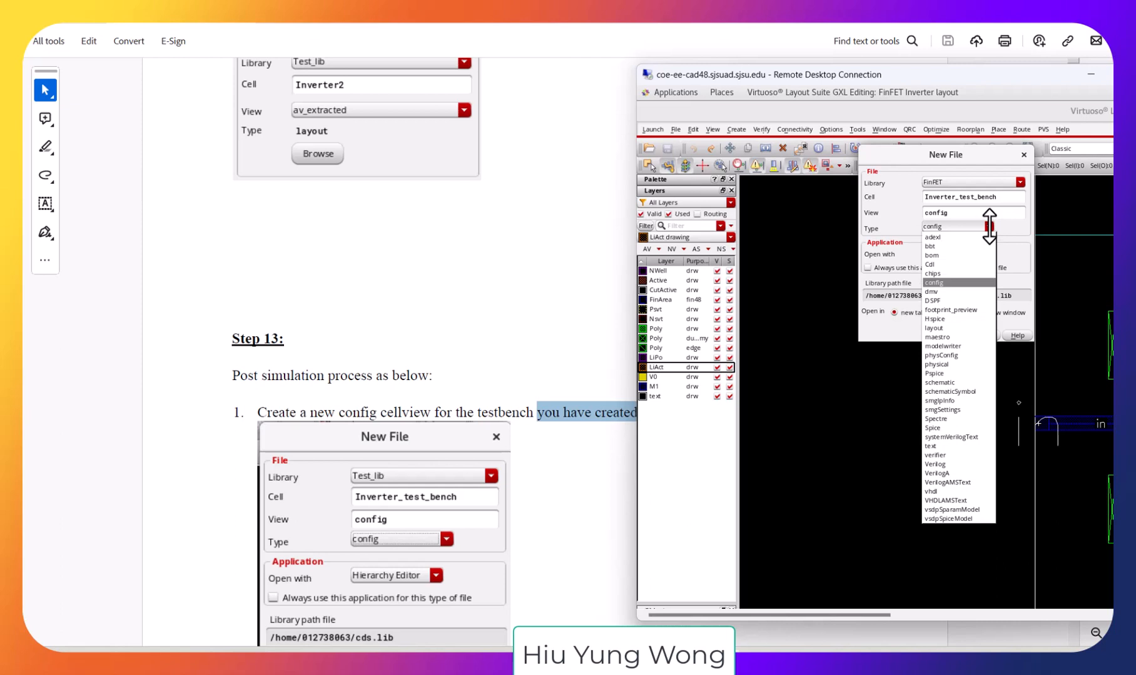
left_click(989, 226)
left_click_drag(1004, 198, 957, 198)
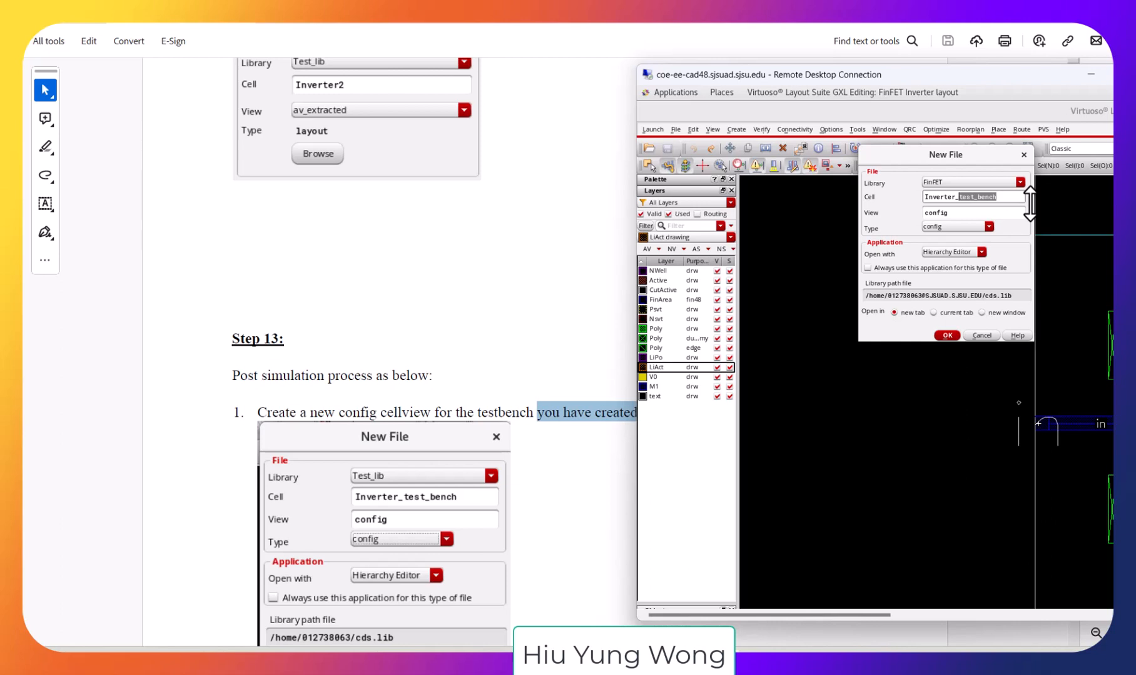
type("t")
left_click(1020, 182)
left_click(1016, 178)
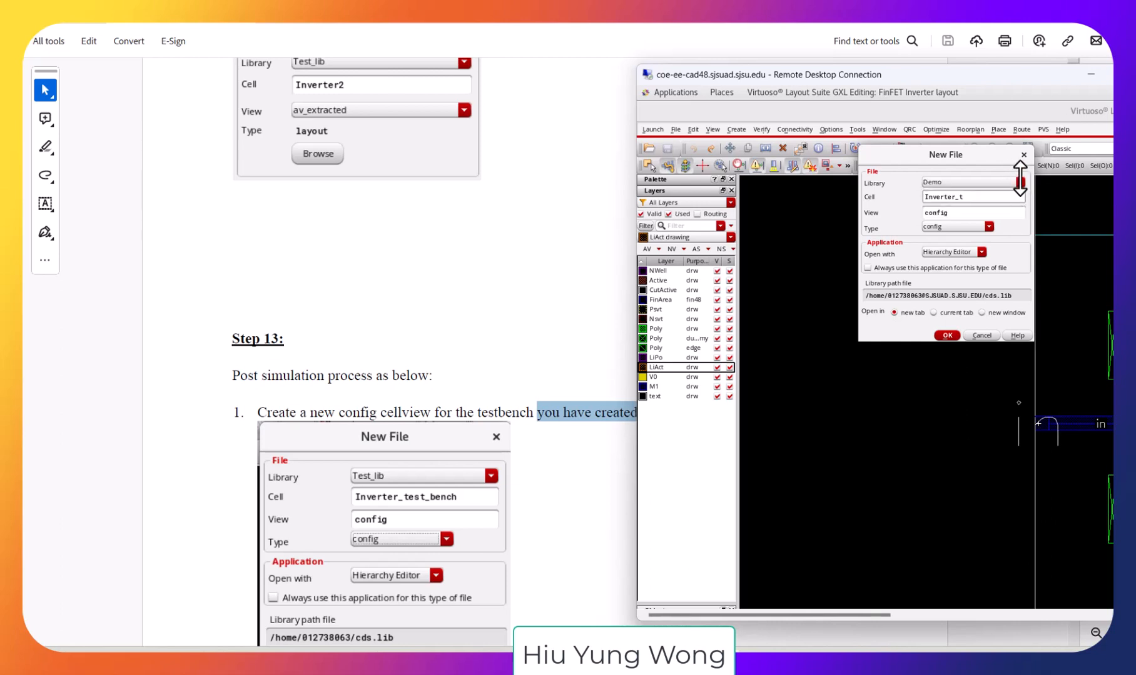
left_click_drag(986, 197, 860, 187)
key("BackSpace")
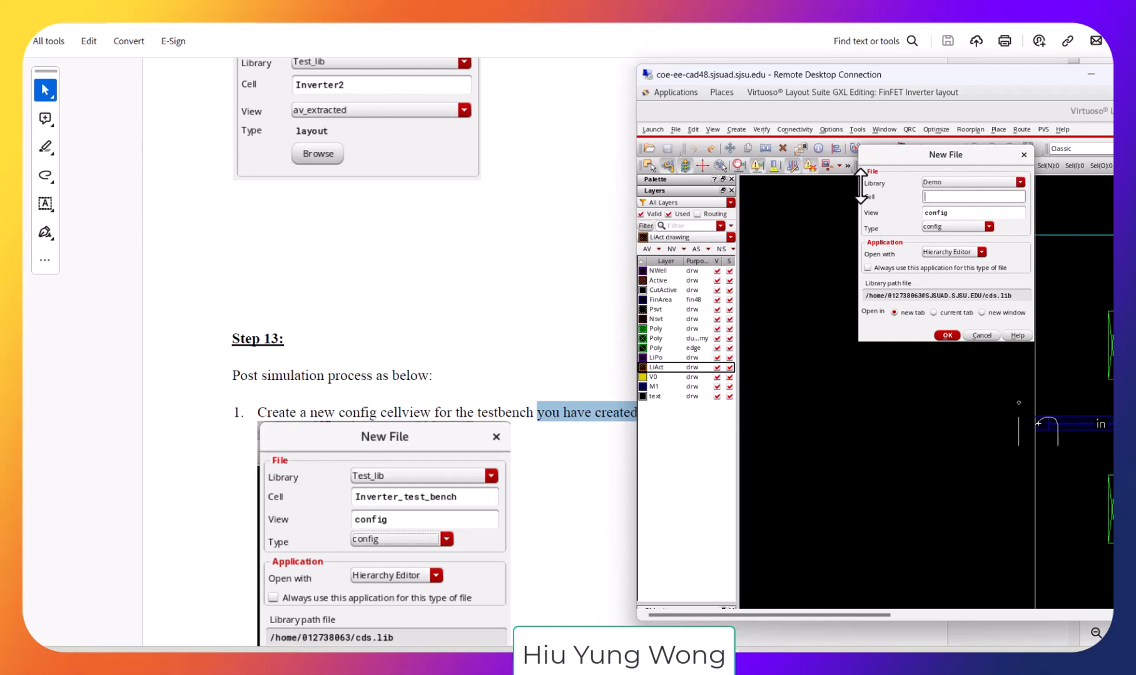
left_click(973, 226)
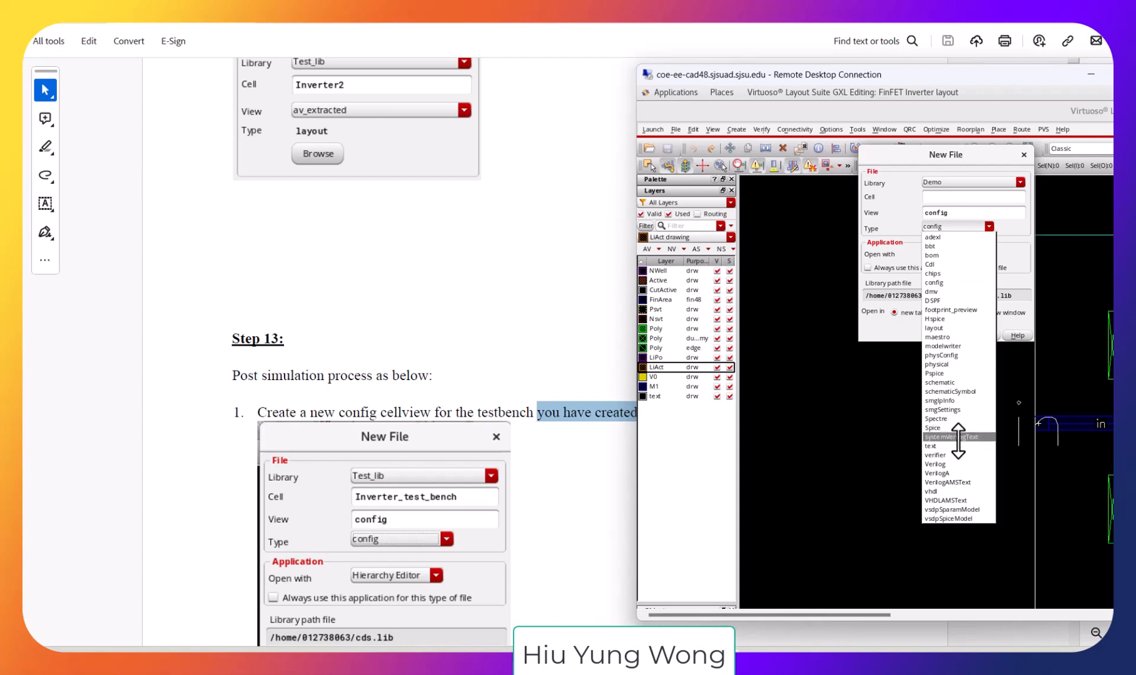
left_click(959, 383)
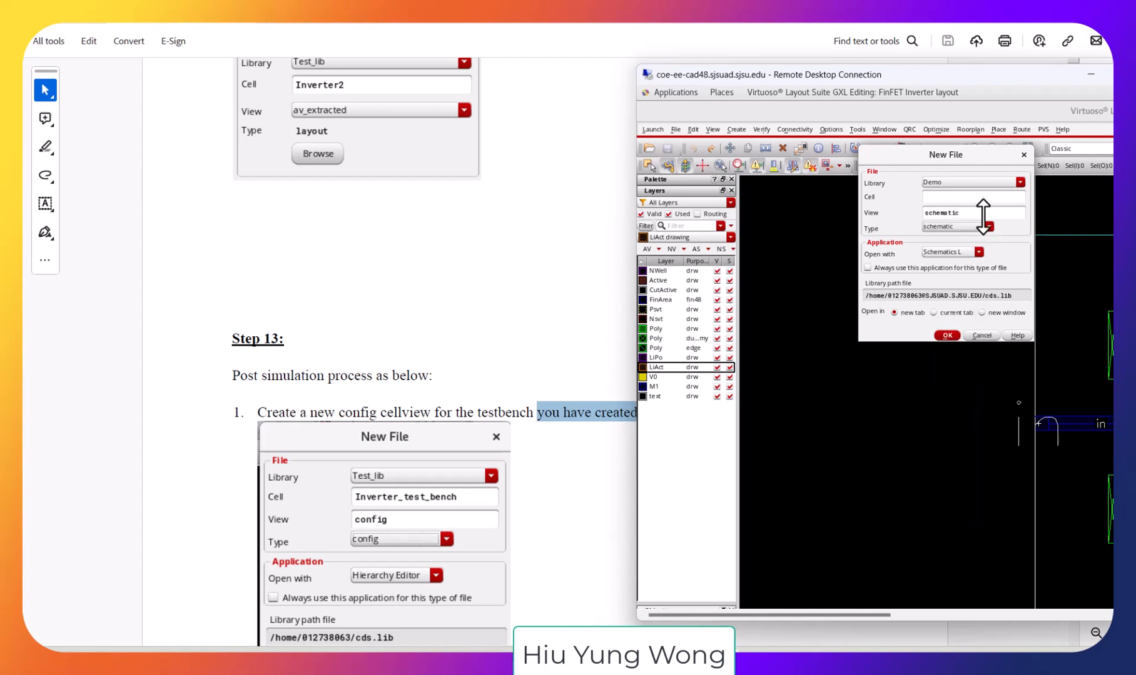
left_click(1018, 182)
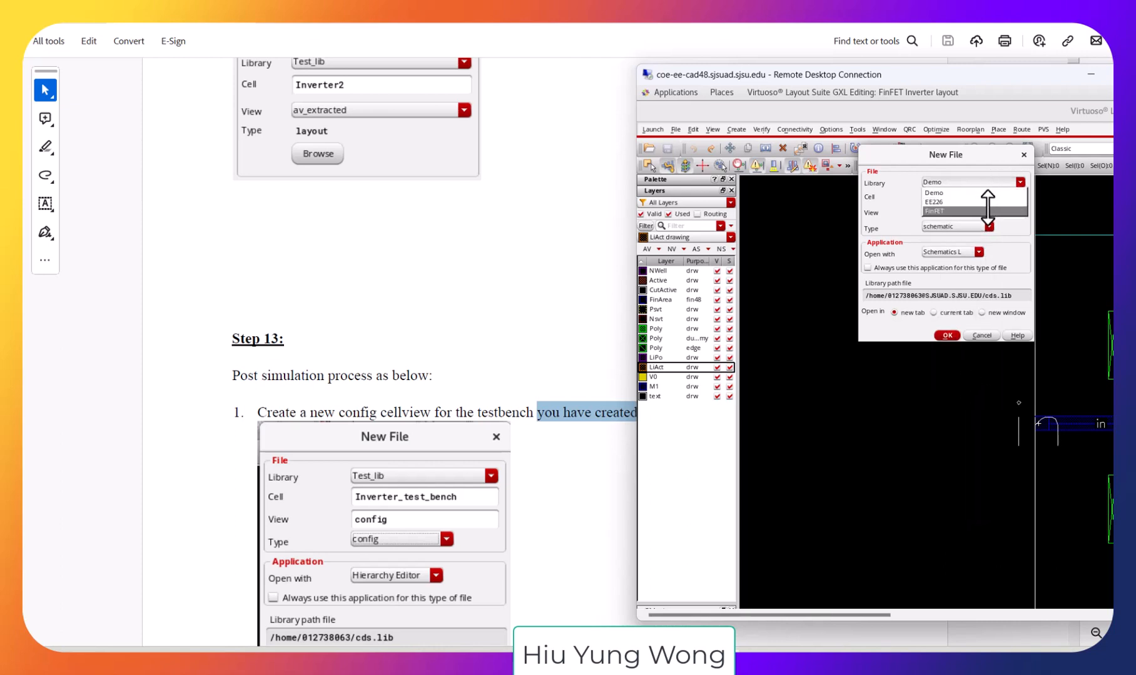
left_click(987, 209)
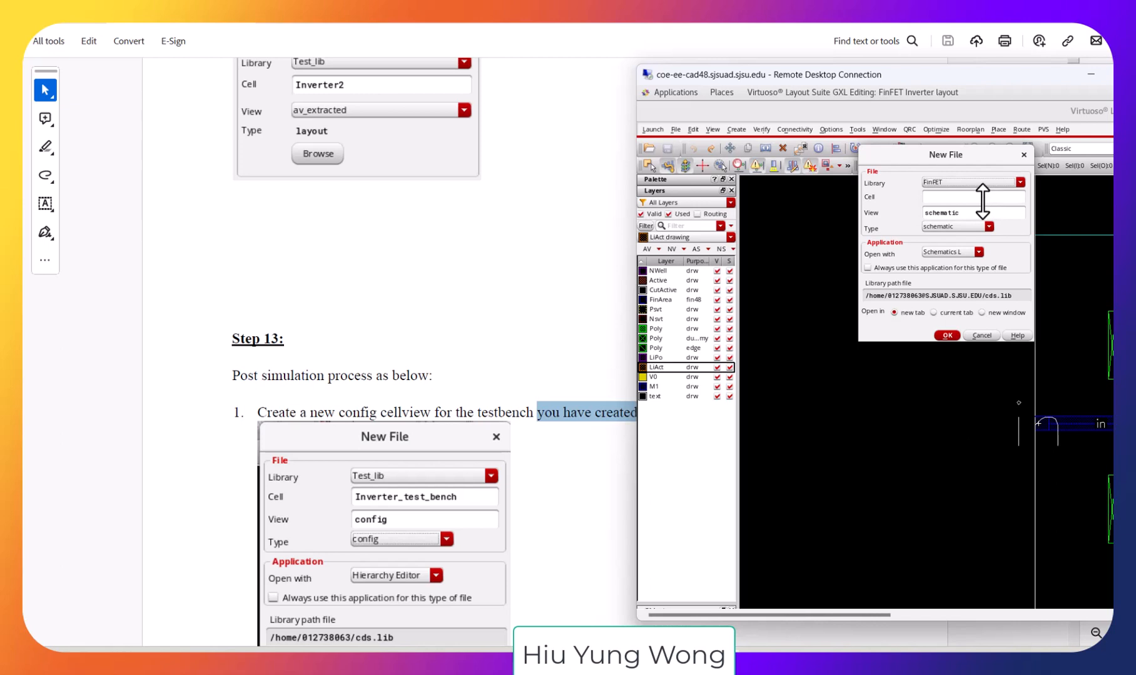
left_click(982, 197)
type("In")
left_click(947, 335)
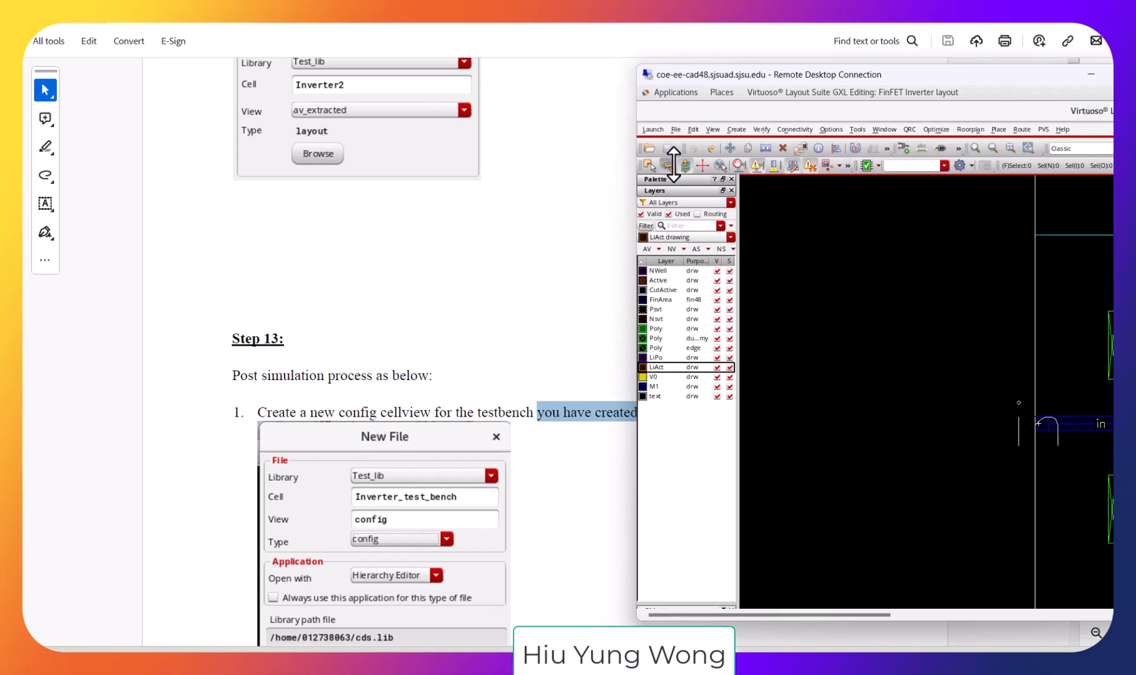
Look up the testbench cell Invertet_tb in the FinFET library's open-file form and cancel without opening it.
left_click(674, 130)
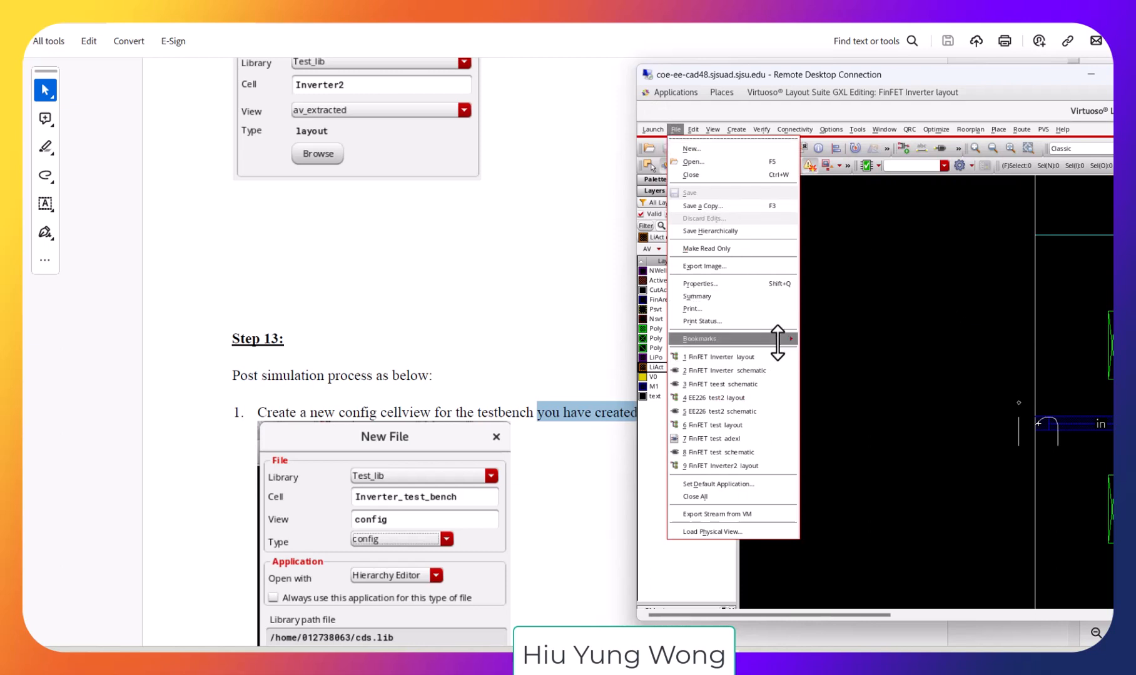
mouse_move(776, 341)
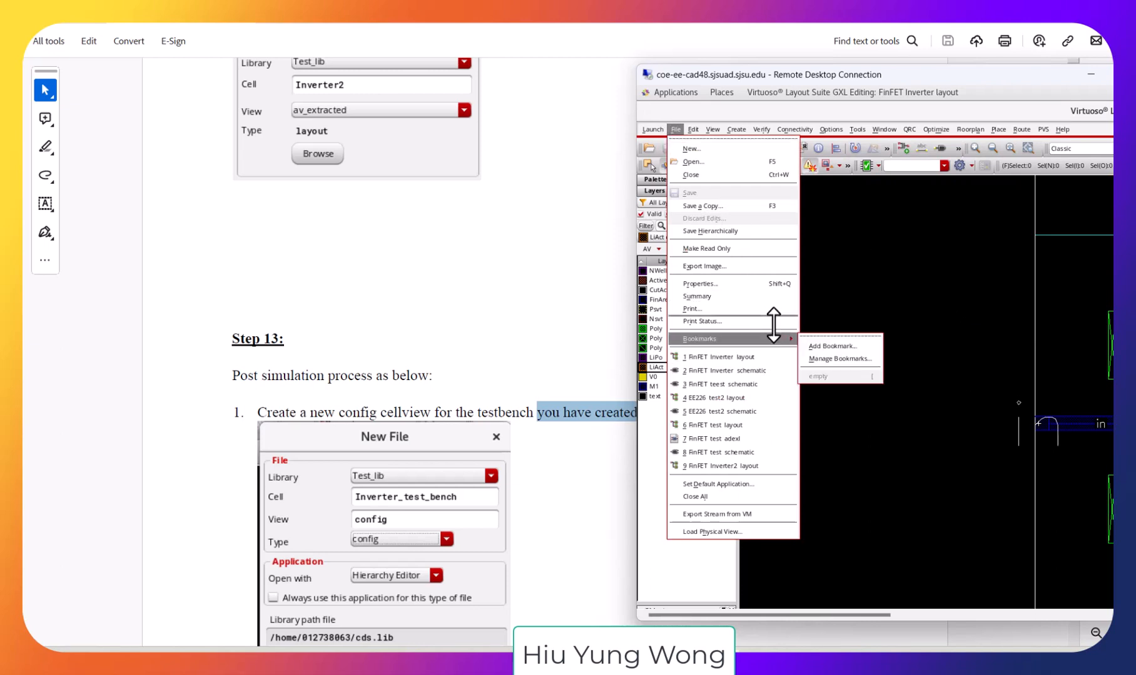
left_click(693, 161)
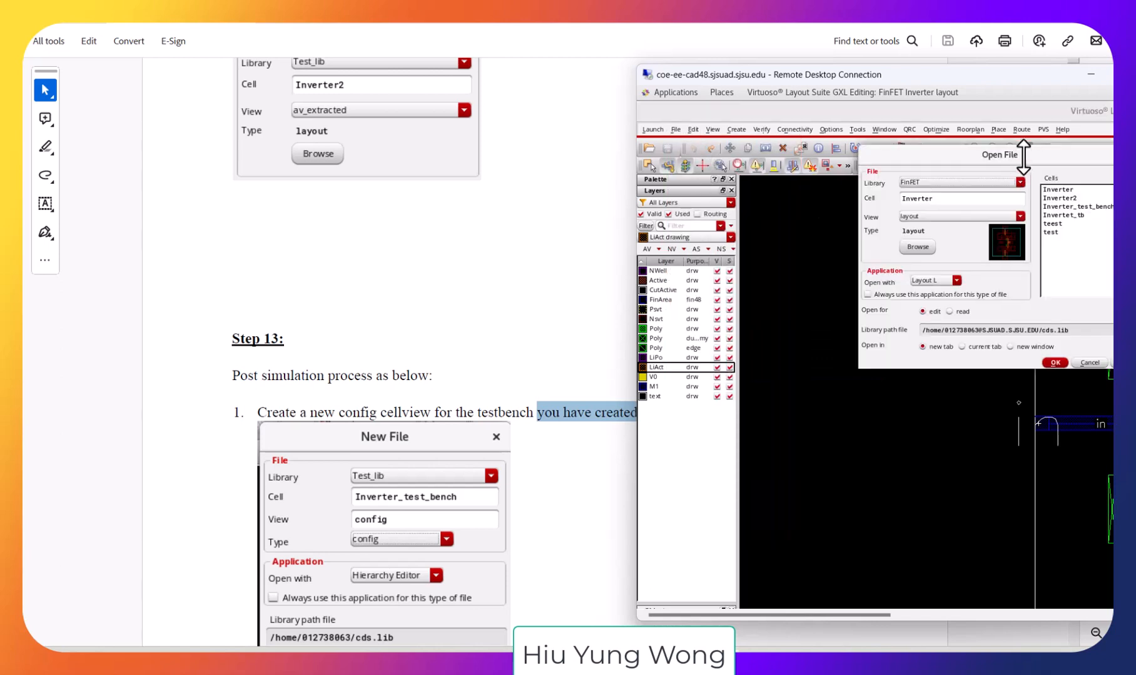
left_click_drag(1028, 152, 879, 155)
left_click(938, 218)
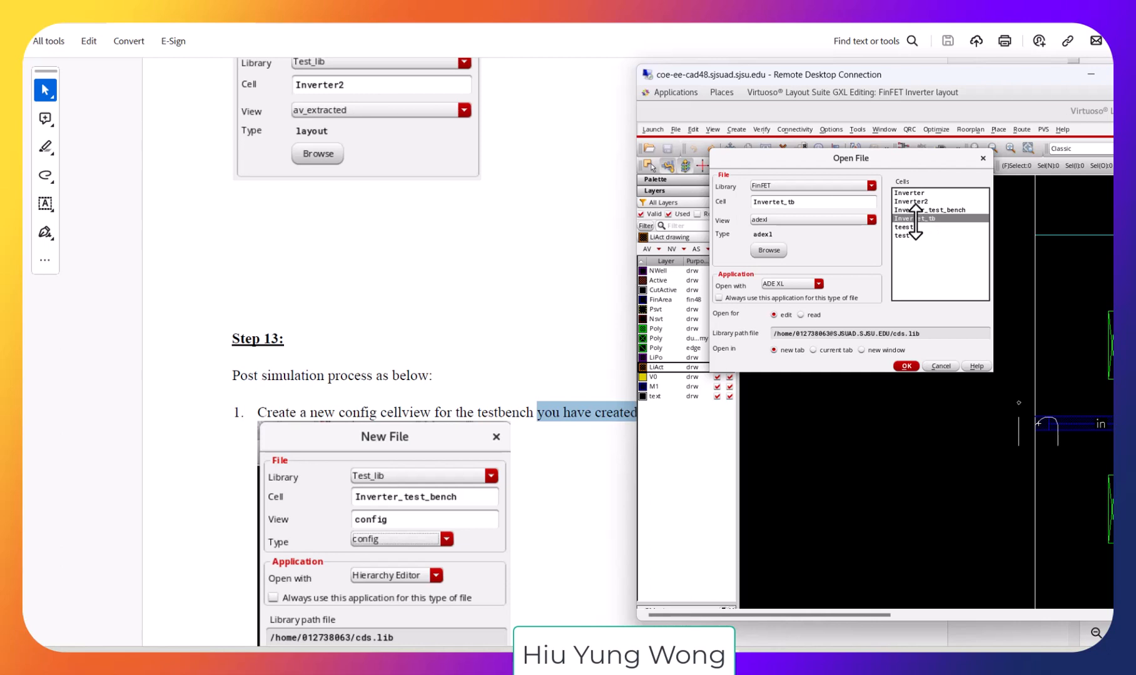
left_click(942, 366)
Create a config cellview for the Invertet_tb cell in the FinFET library, opened with the Hierarchy Editor.
left_click(675, 129)
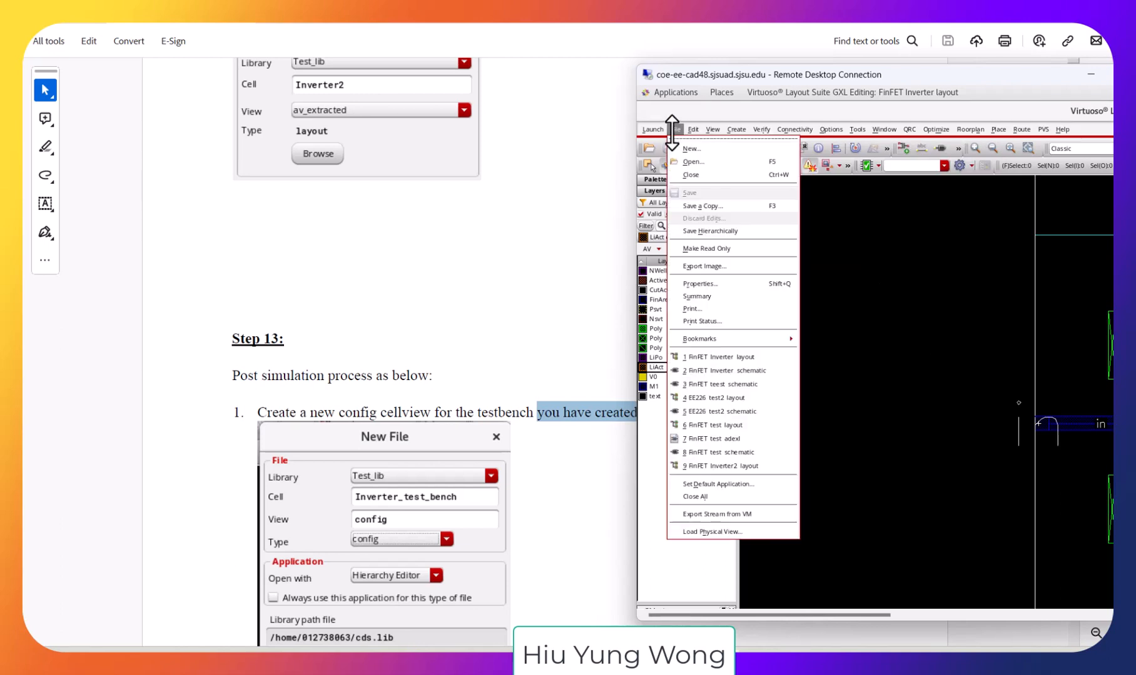
left_click(691, 148)
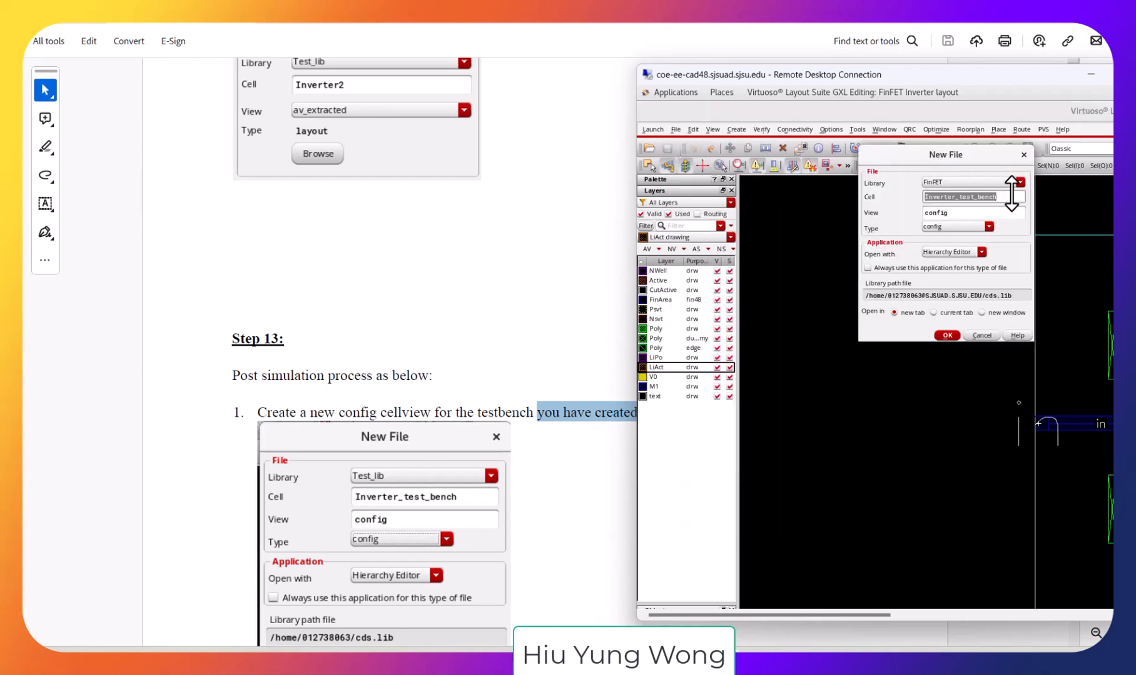
type("Invertet_tb")
left_click(946, 335)
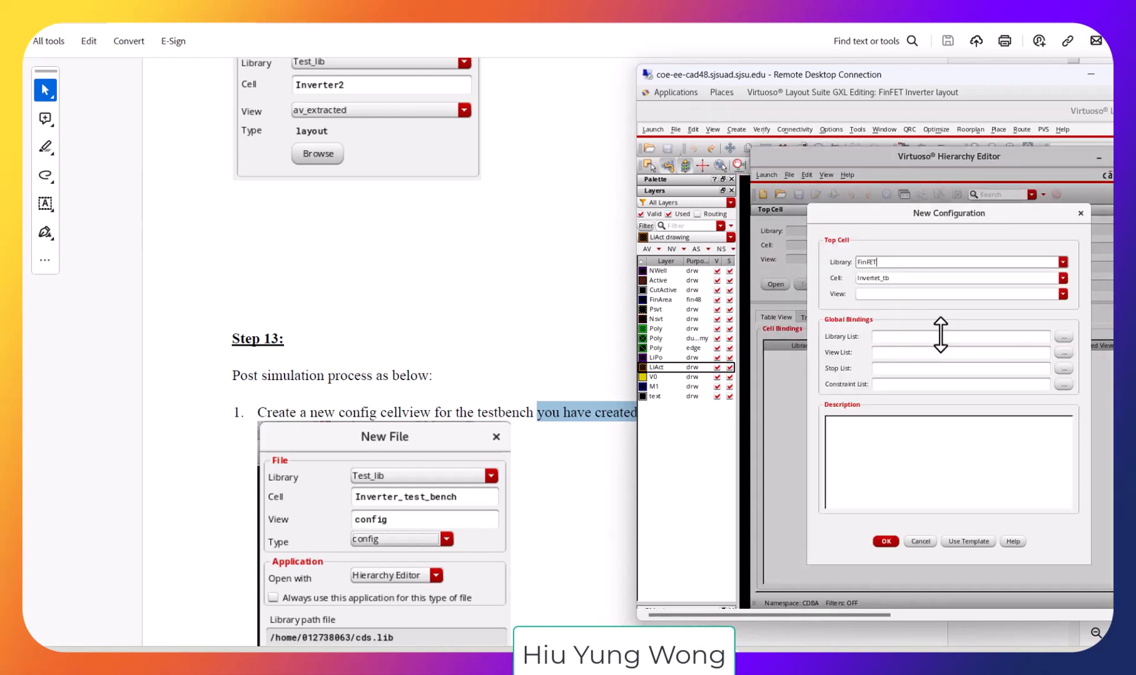
Set the top cell's view to schematic and load the spectre template into the new configuration.
left_click(1061, 294)
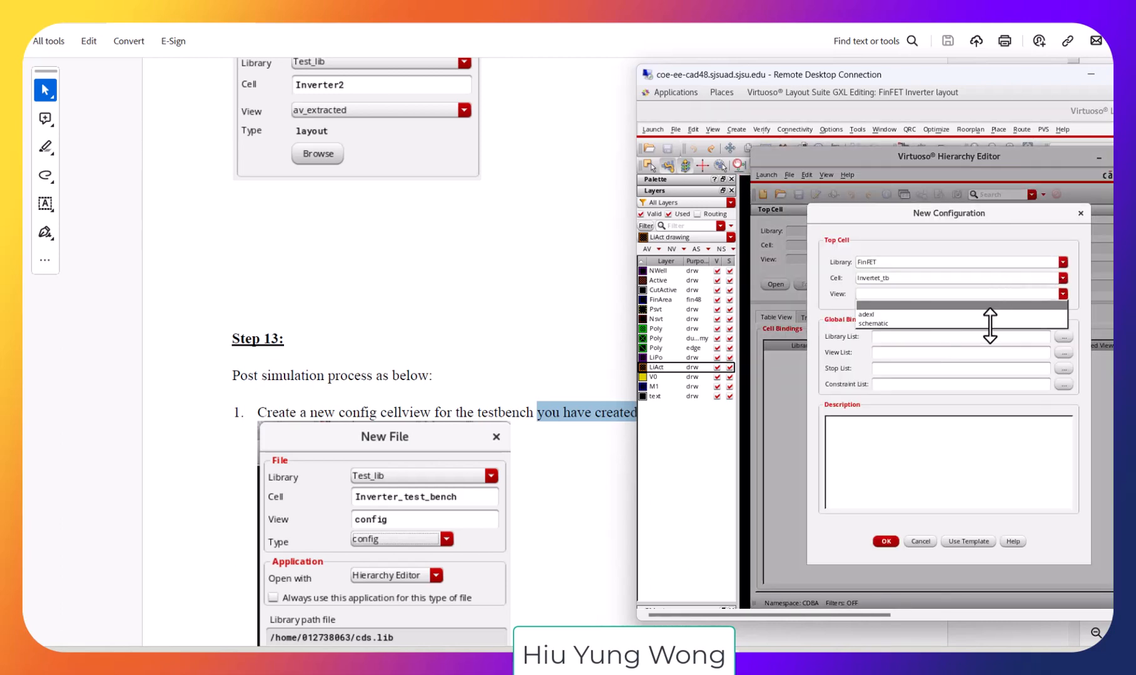
left_click(988, 324)
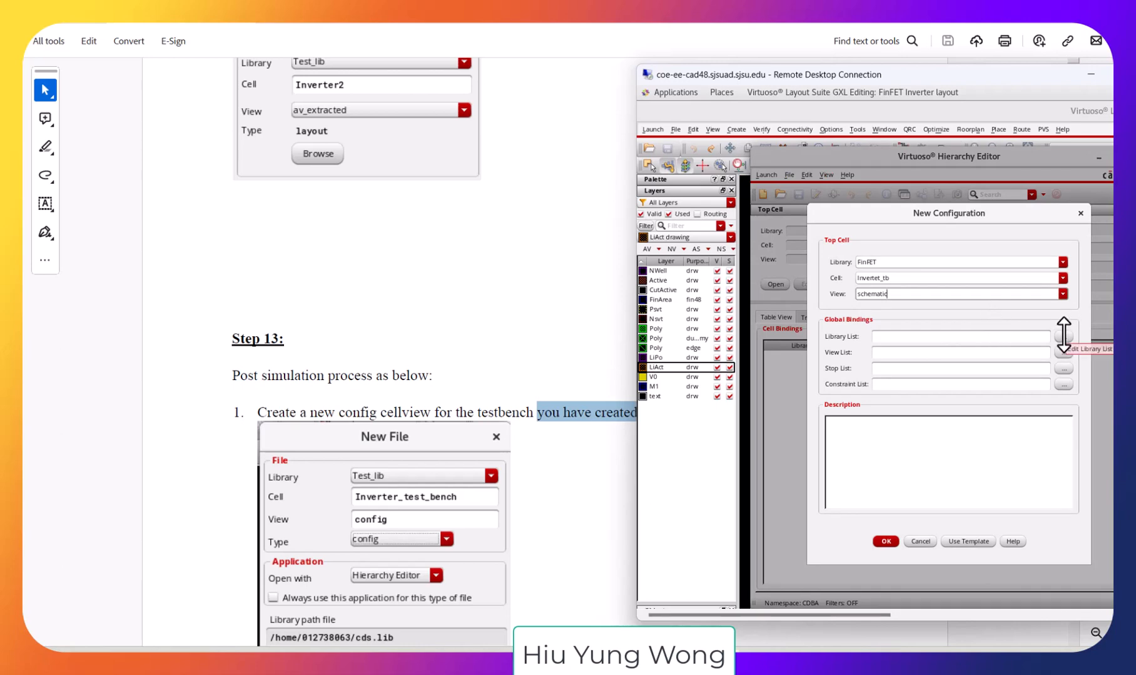
left_click(968, 541)
left_click(1045, 372)
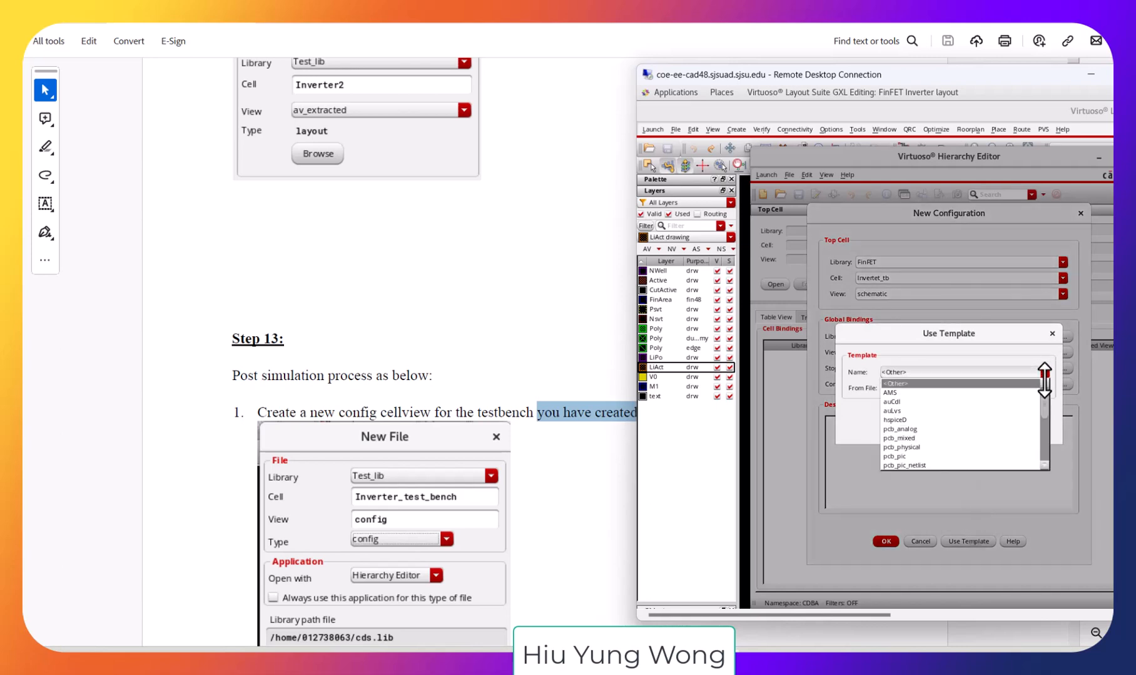
left_click_drag(1044, 393, 1047, 461)
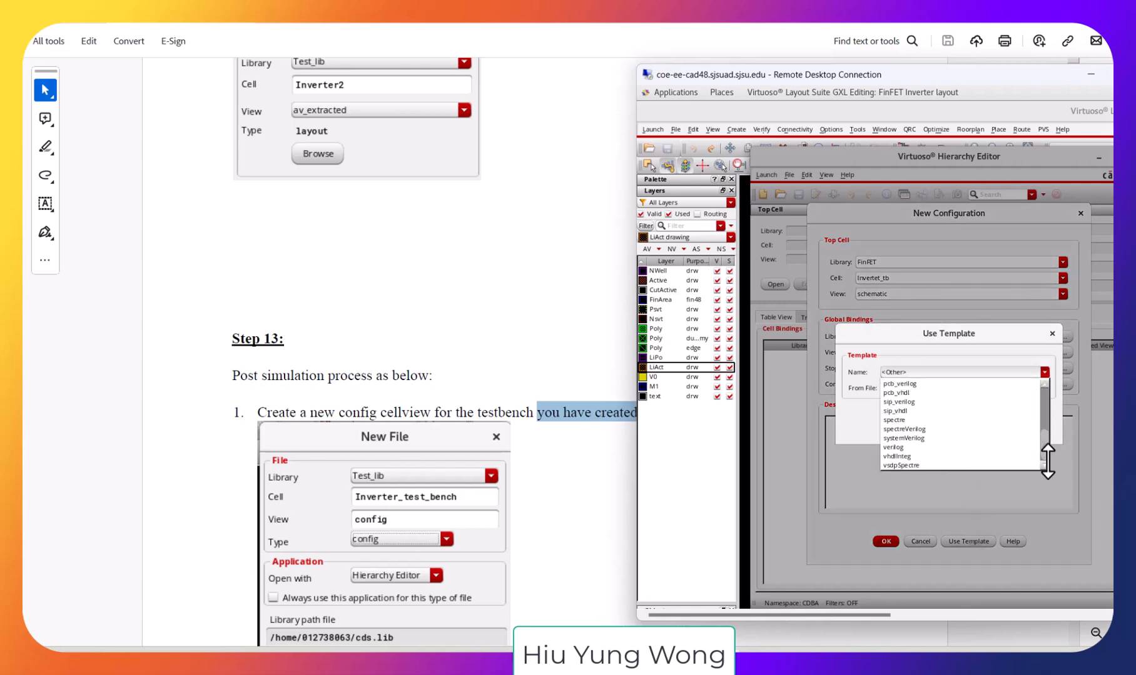
left_click(968, 419)
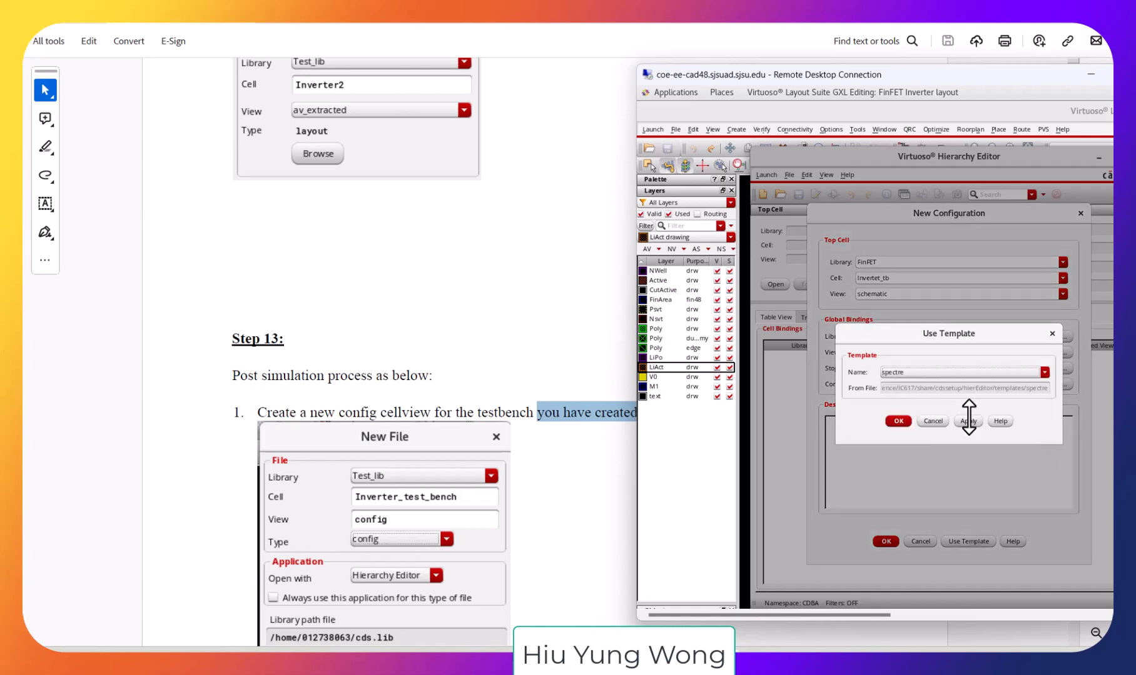
left_click(897, 421)
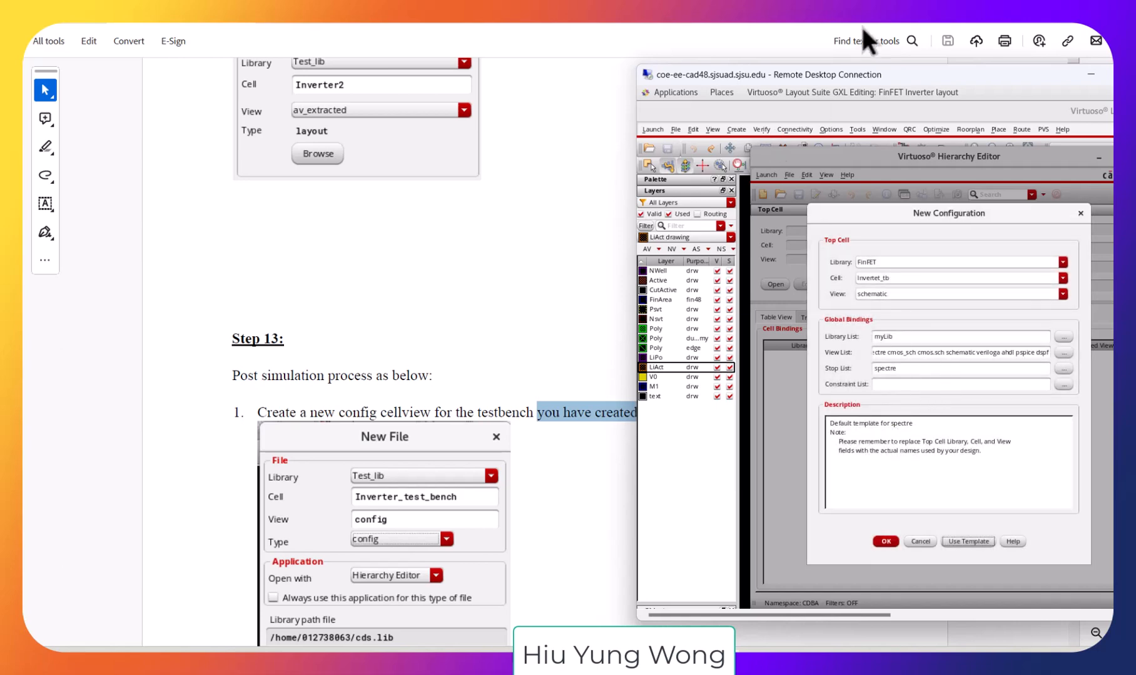
Read on in the guide through the spectre template, the Hierarchy Editor's cell bindings and the ADE L simulation instructions.
left_click(499, 501)
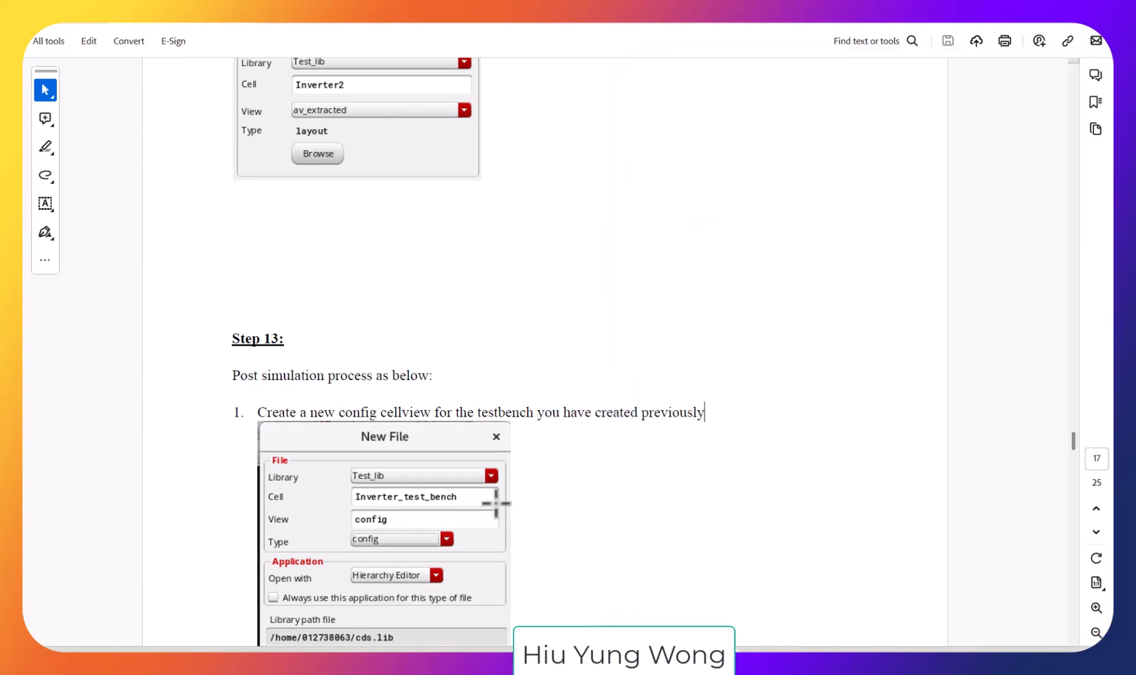
scroll(498, 491, "down", 10)
scroll(498, 491, "down", 10)
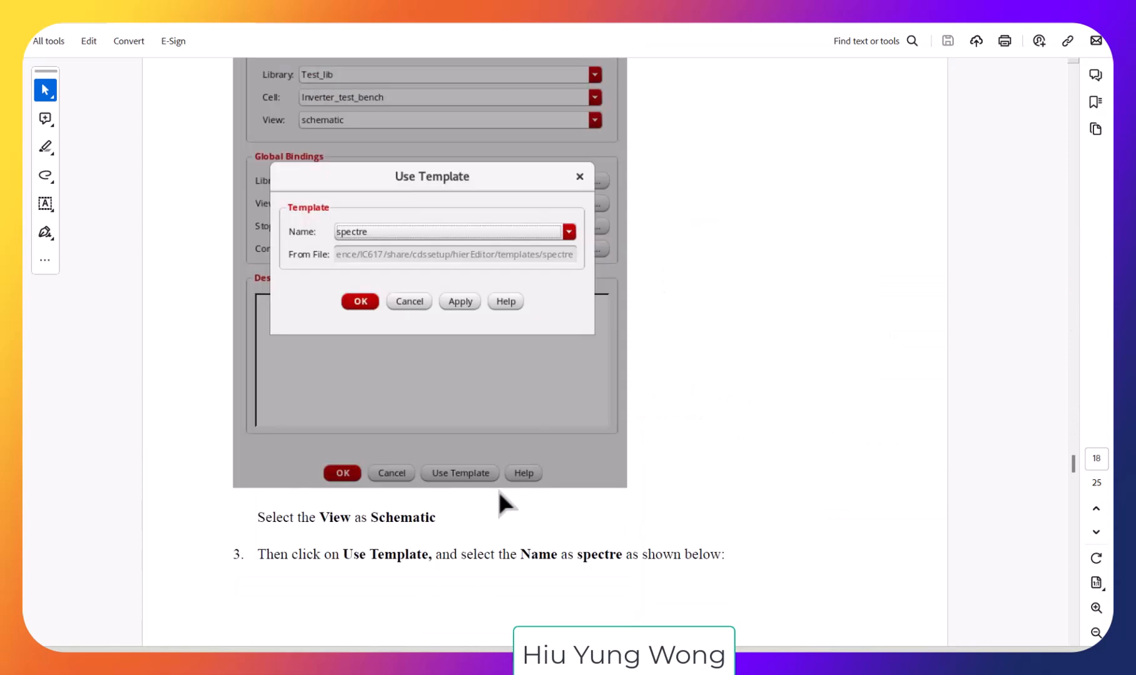
scroll(498, 491, "down", 5)
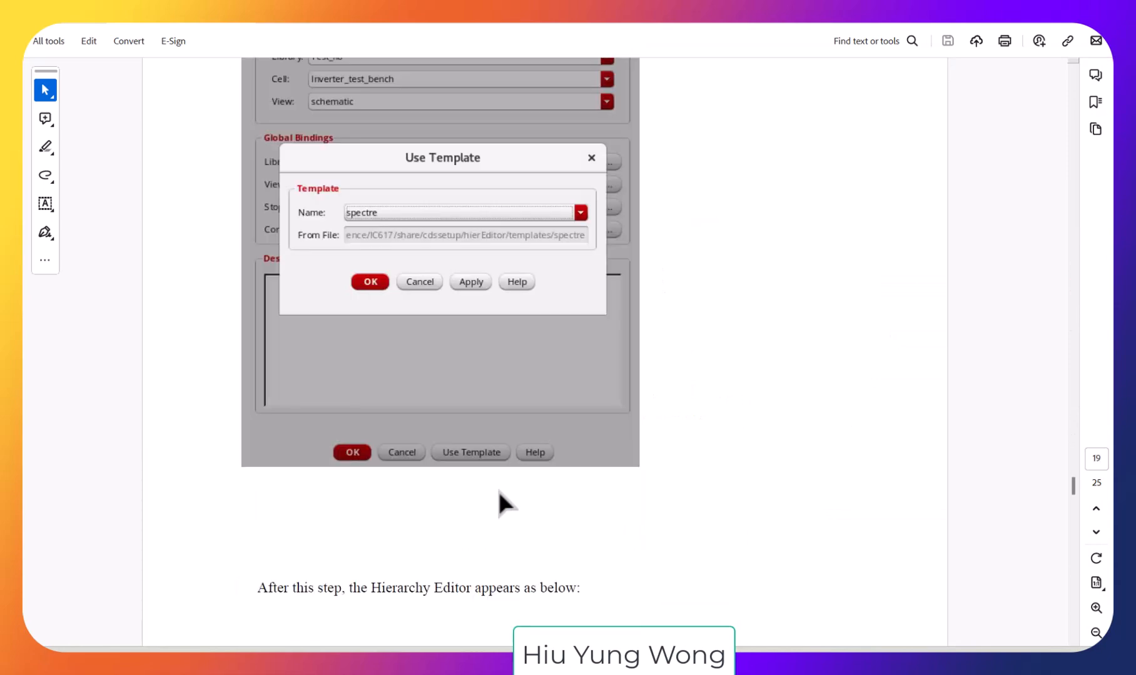
scroll(499, 491, "down", 10)
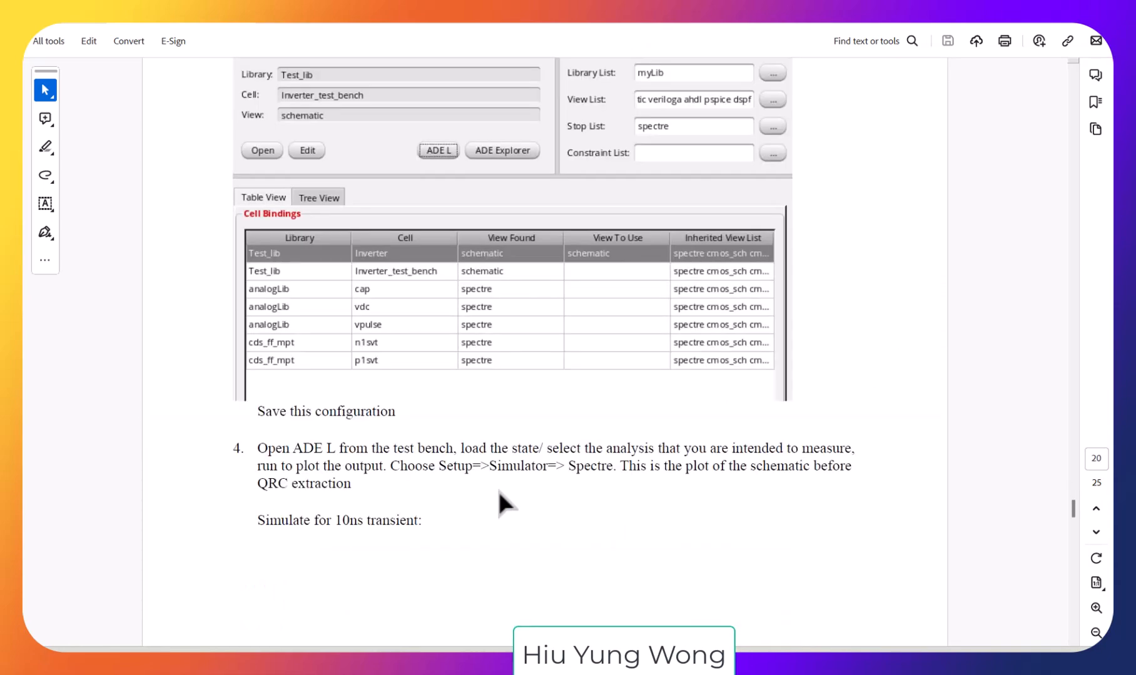
Accept the new spectre-template configuration for the FinFET Invertet_tb testbench and save it in the Hierarchy Editor.
scroll(497, 488, "up", 3)
key("alt+Tab")
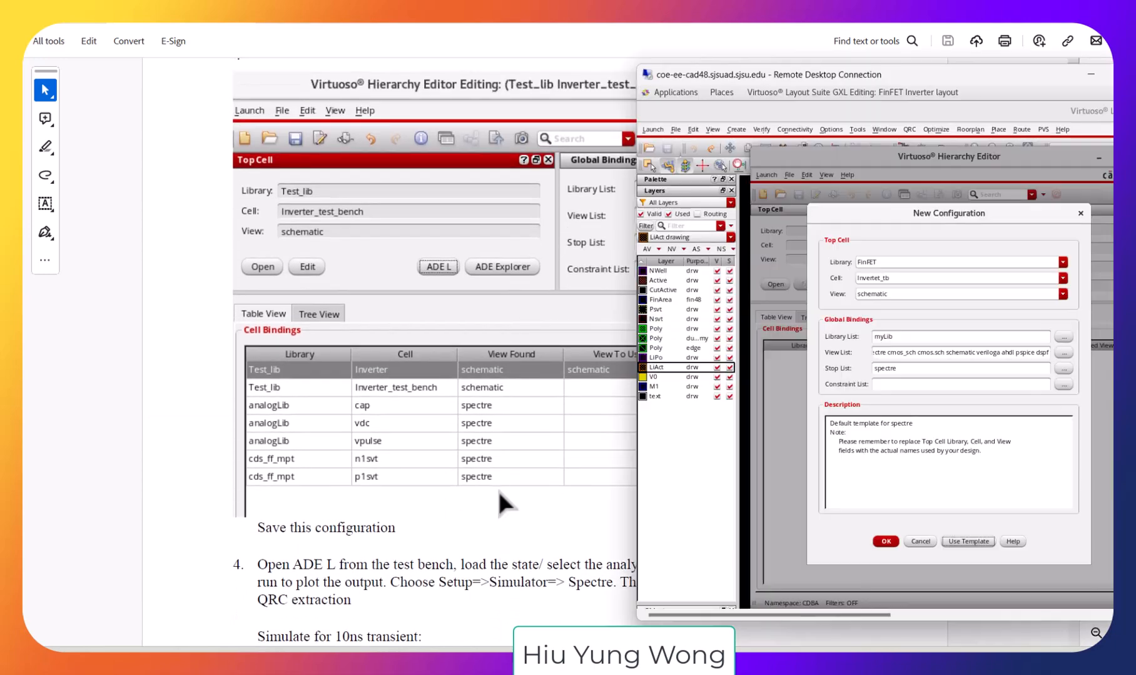
left_click(886, 542)
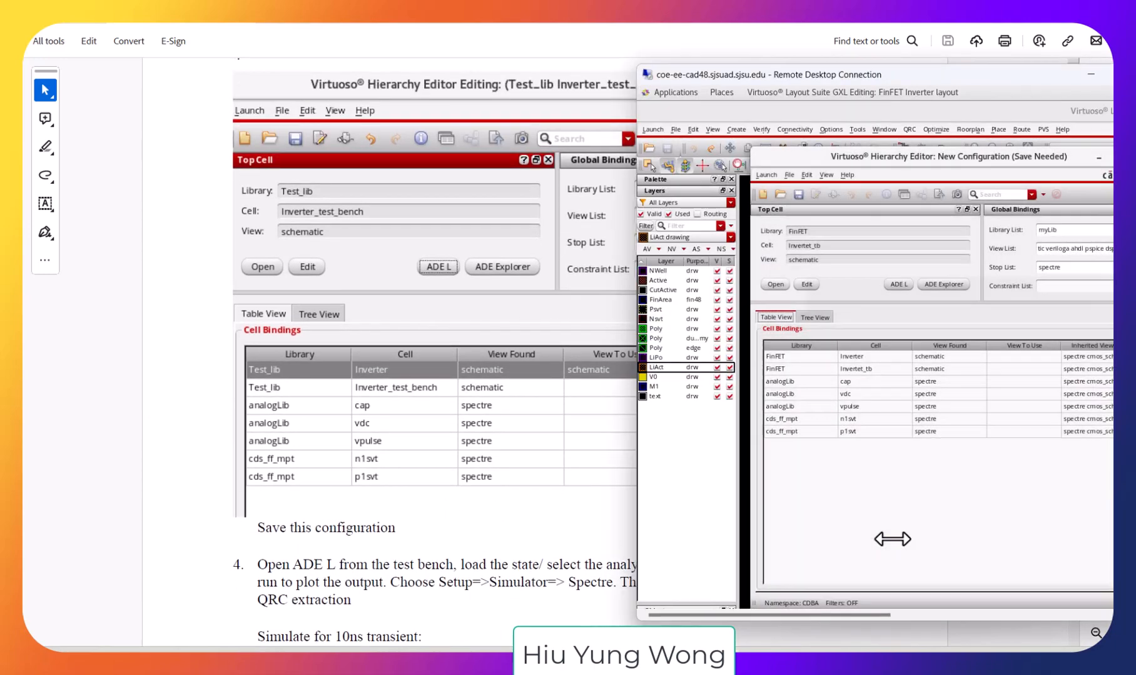
left_click_drag(916, 163, 870, 146)
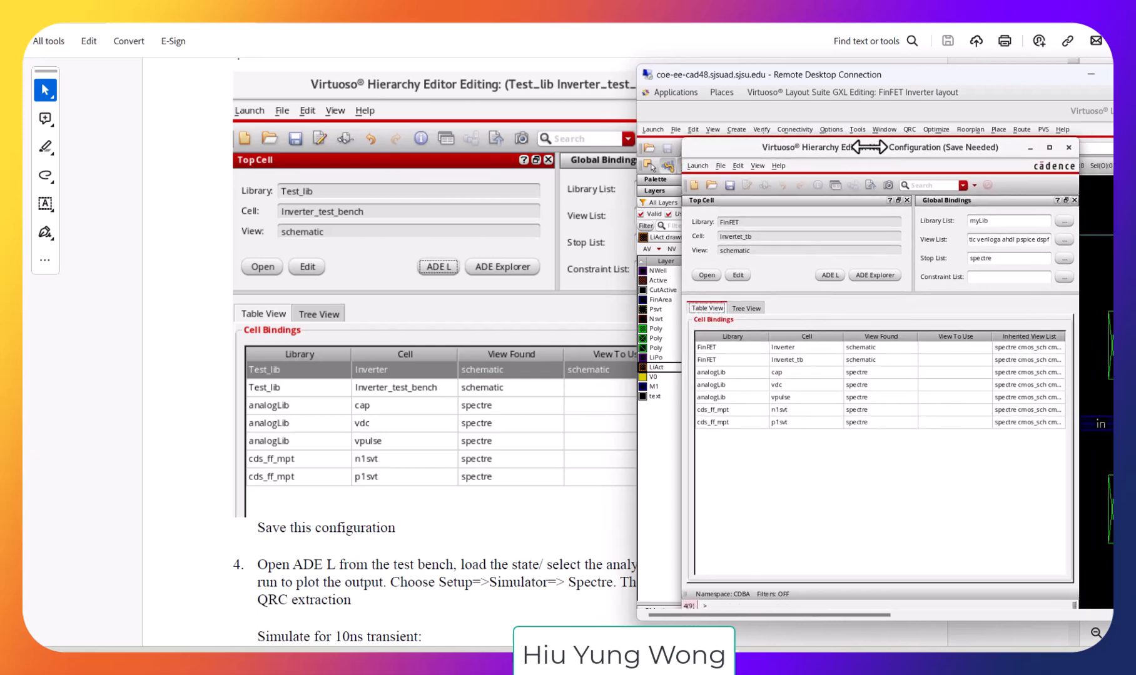
left_click(439, 553)
key("alt+Tab")
double_click(1046, 74)
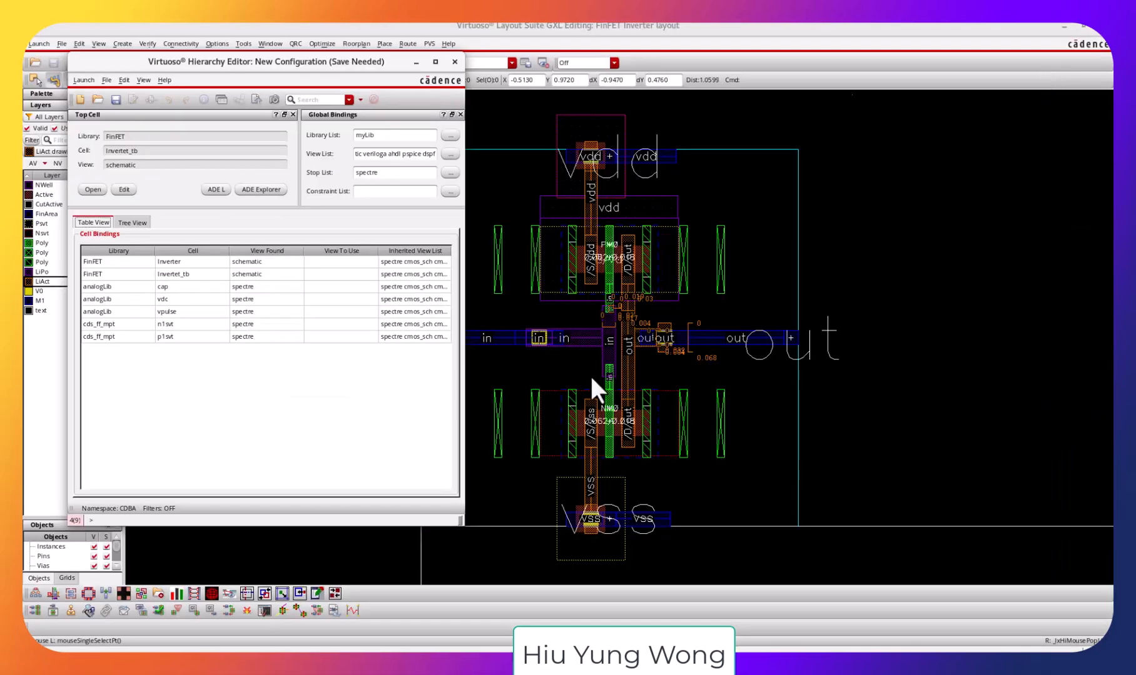
left_click(116, 100)
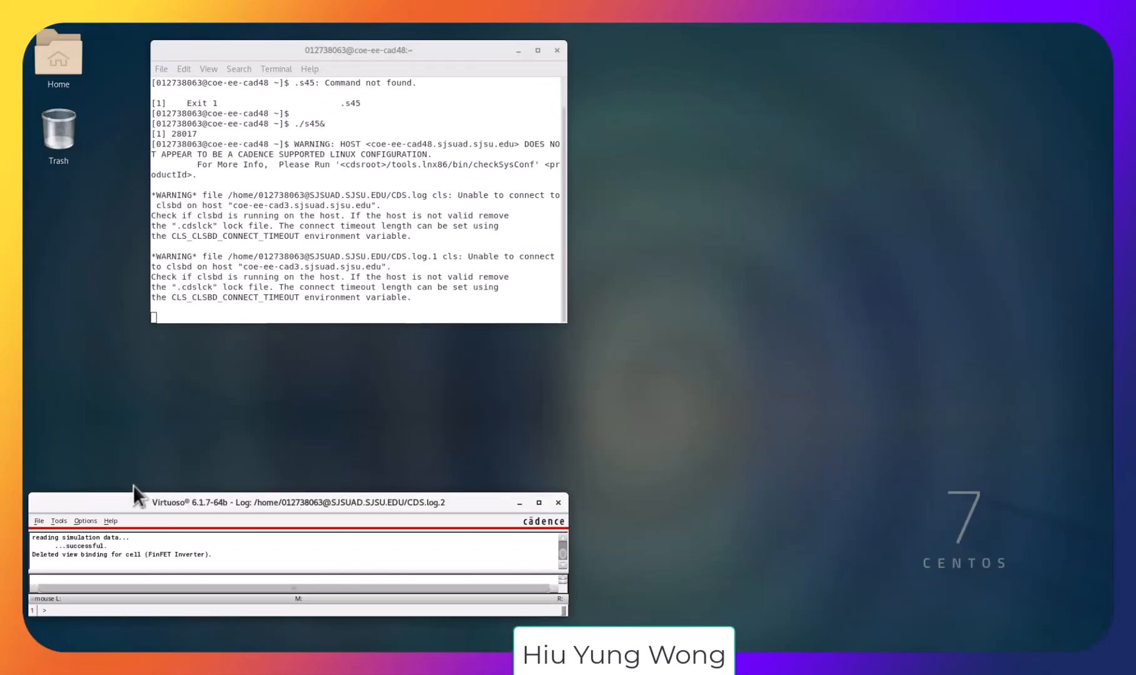
Open the config view of FinFET Invertet_tb for editing together with its top-cell schematic, and place the Hierarchy Editor beside the schematic.
left_click(40, 521)
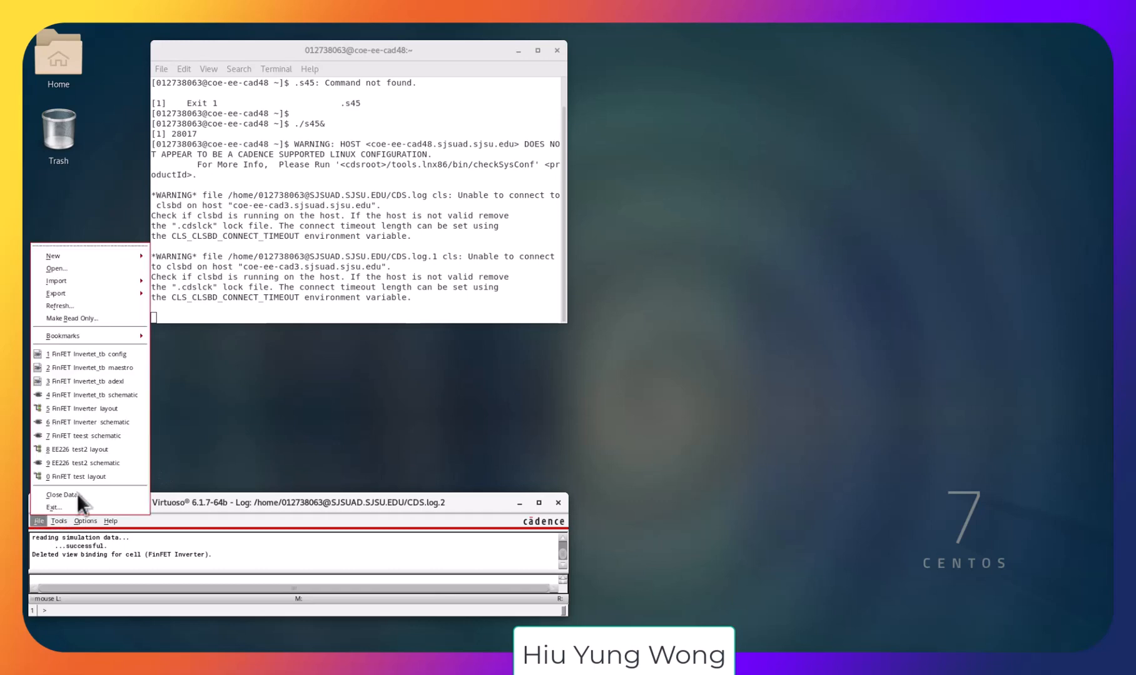
left_click(35, 521)
left_click(77, 267)
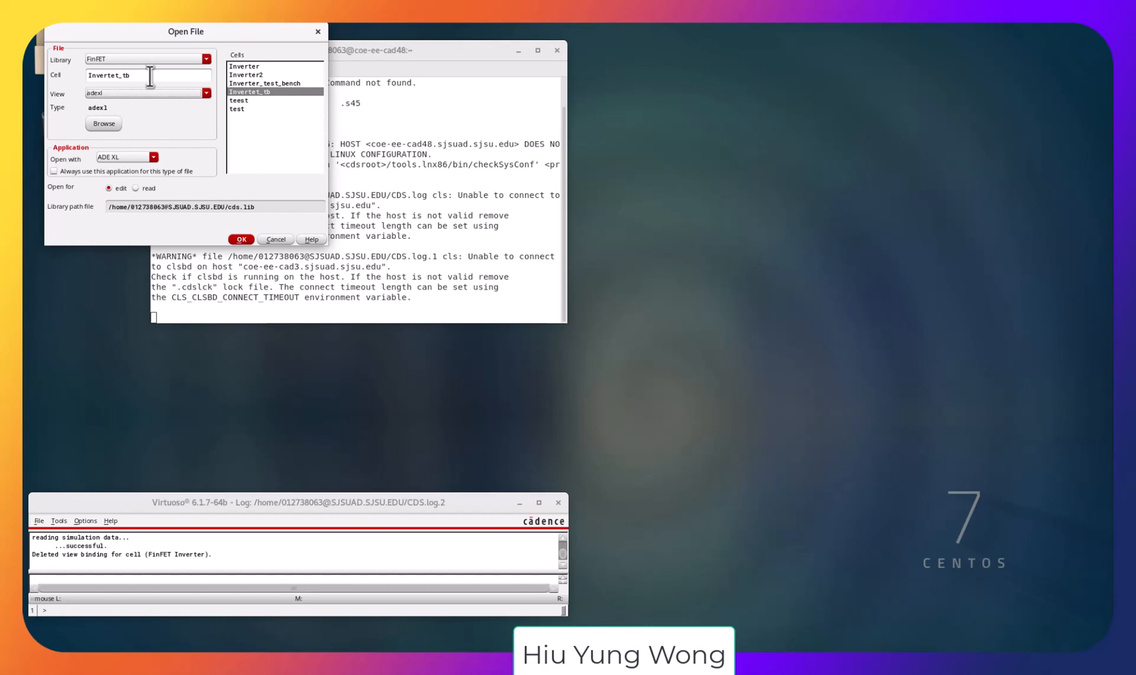
left_click(202, 91)
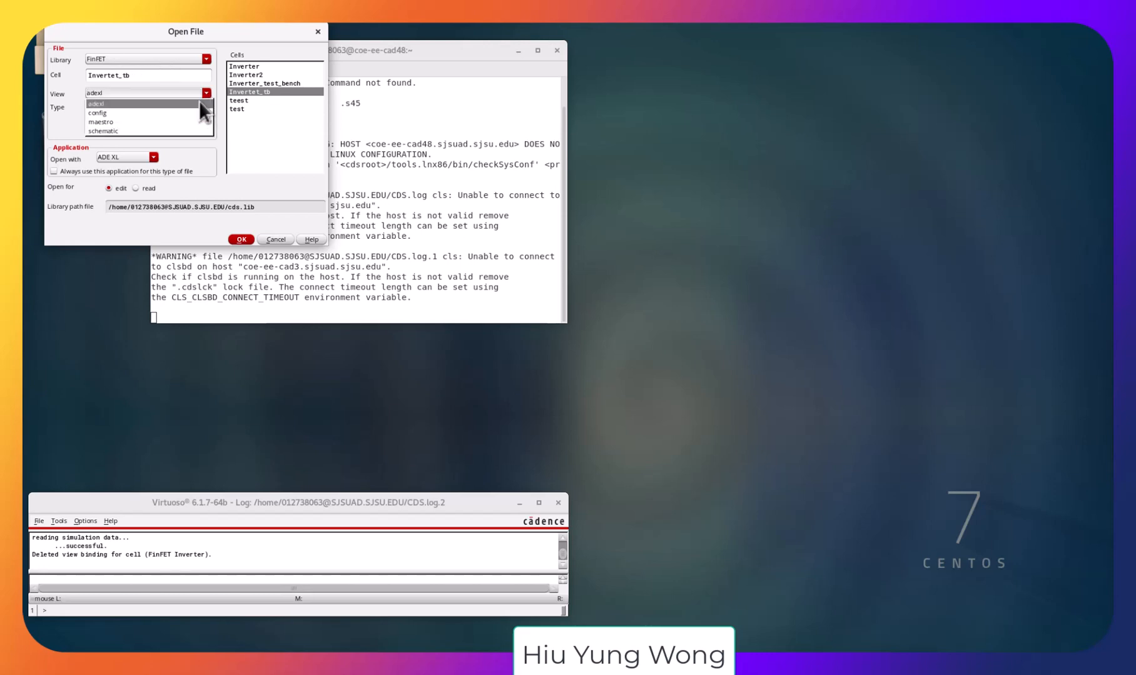
left_click(199, 114)
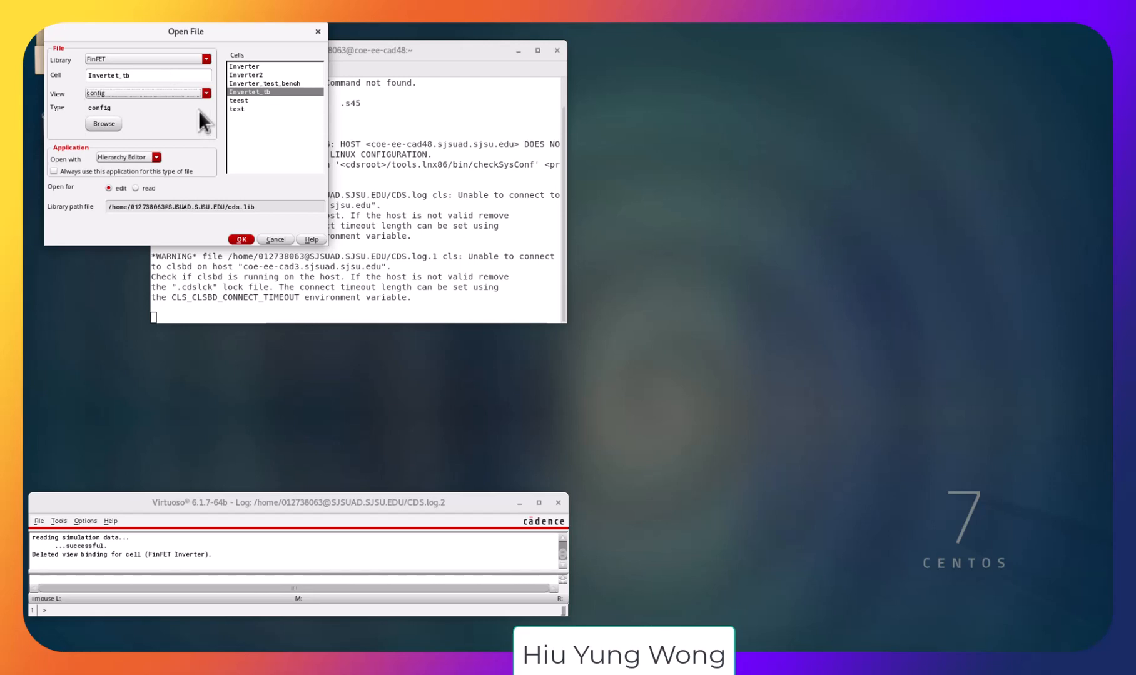
left_click(237, 239)
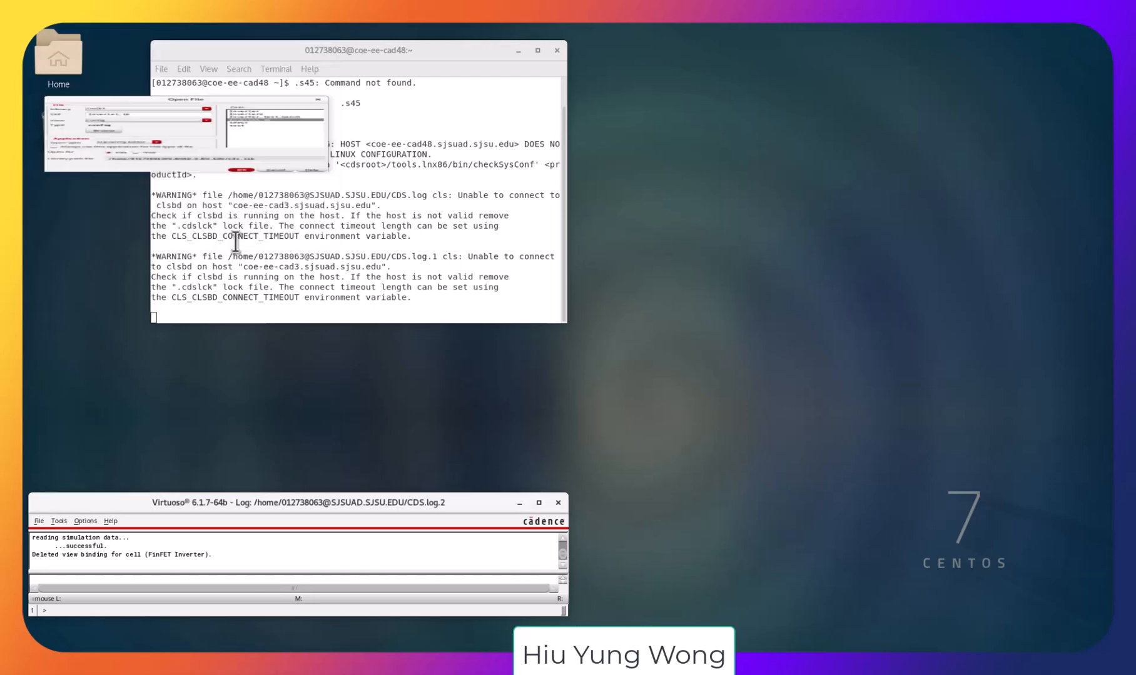
left_click(397, 138)
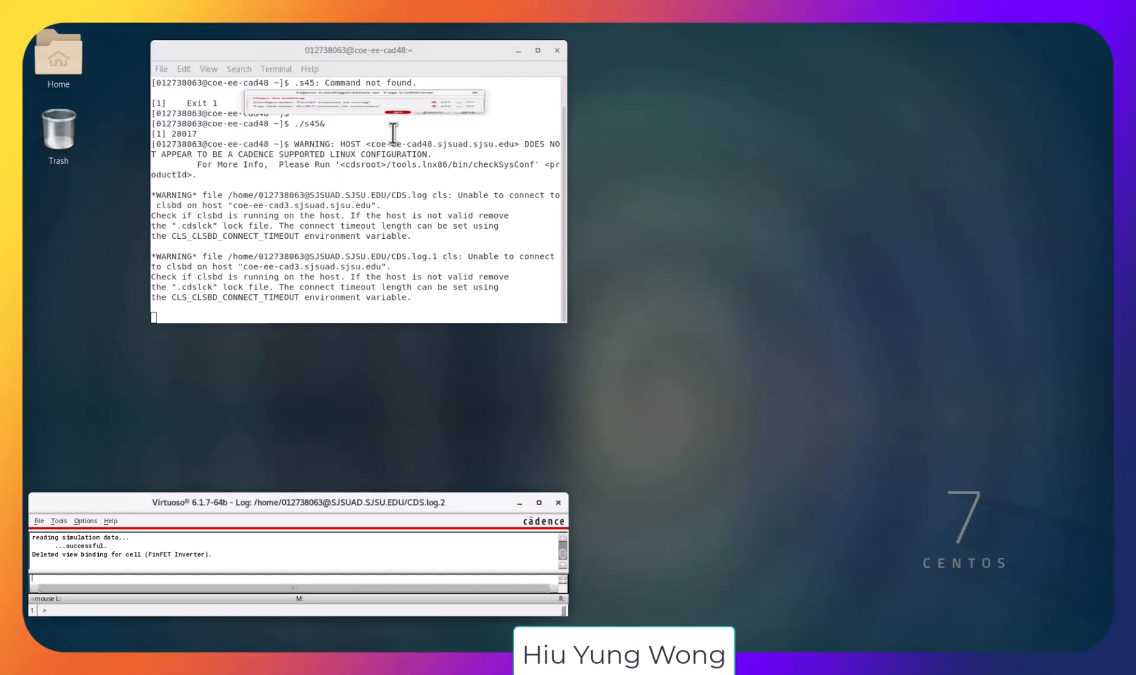
left_click_drag(356, 69, 839, 112)
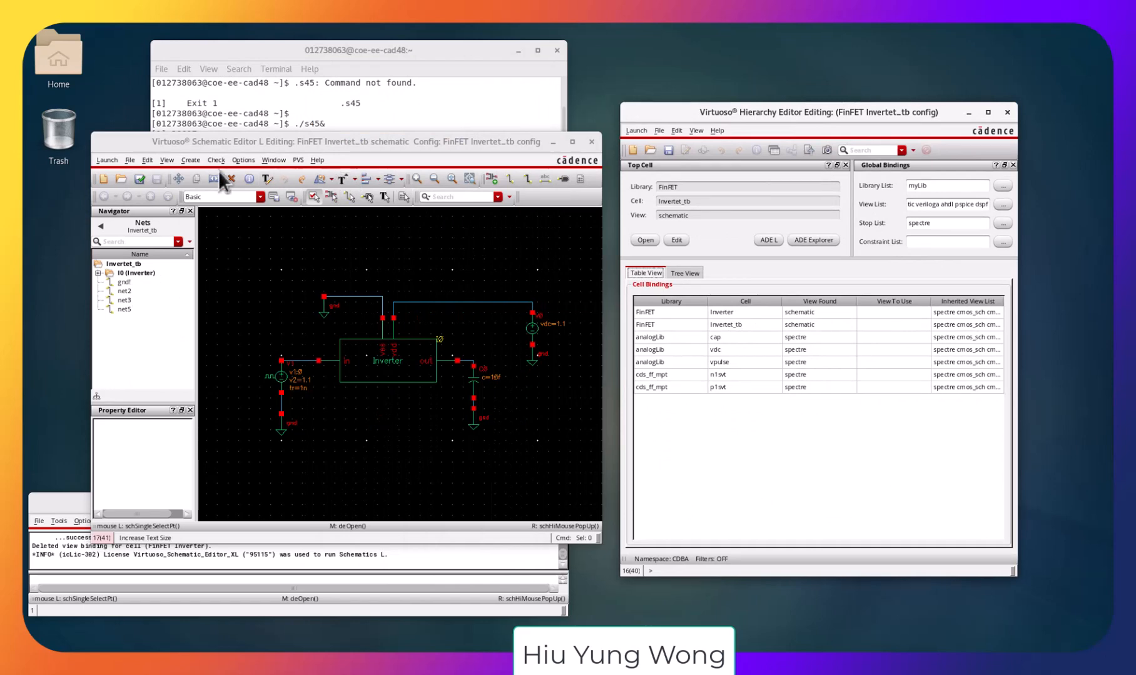
Launch ADE XL from the testbench schematic and create a new adexl view for Invertet_tb, overwriting the existing one.
left_click(98, 162)
left_click(101, 161)
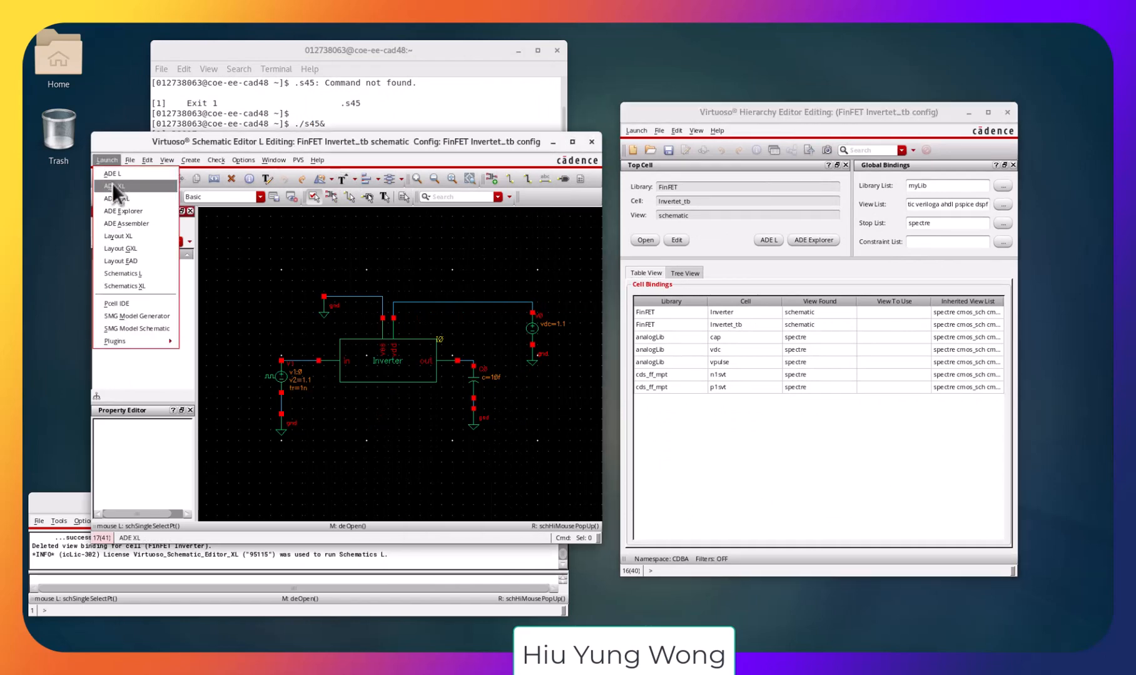
left_click(113, 187)
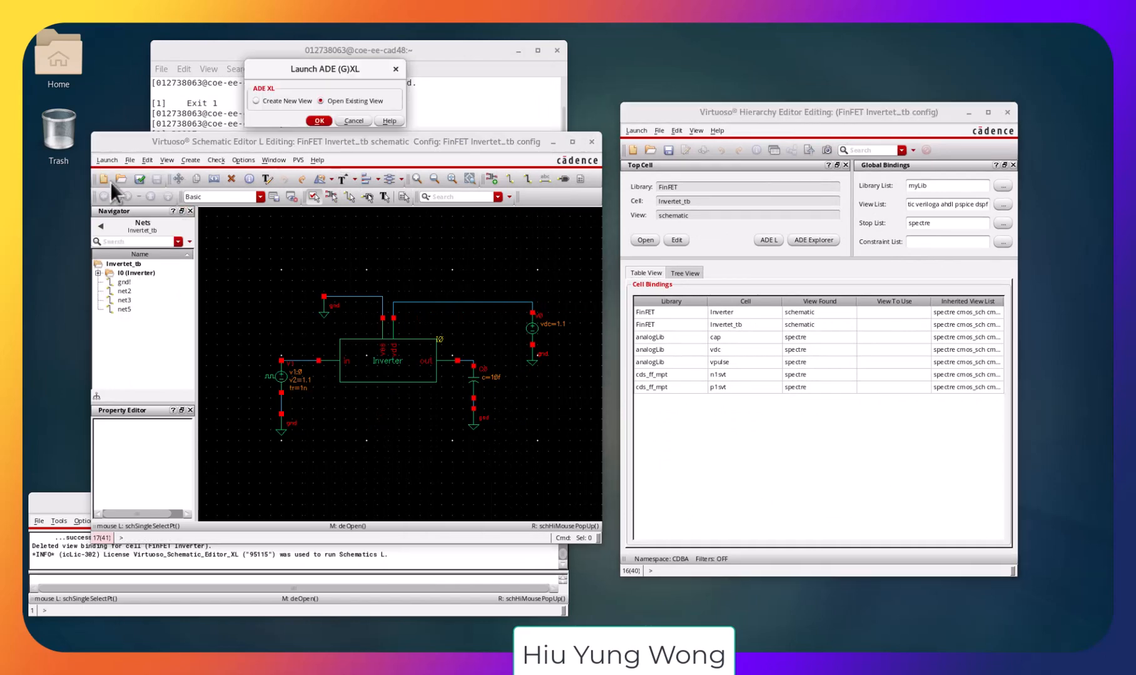
left_click(294, 100)
left_click(317, 119)
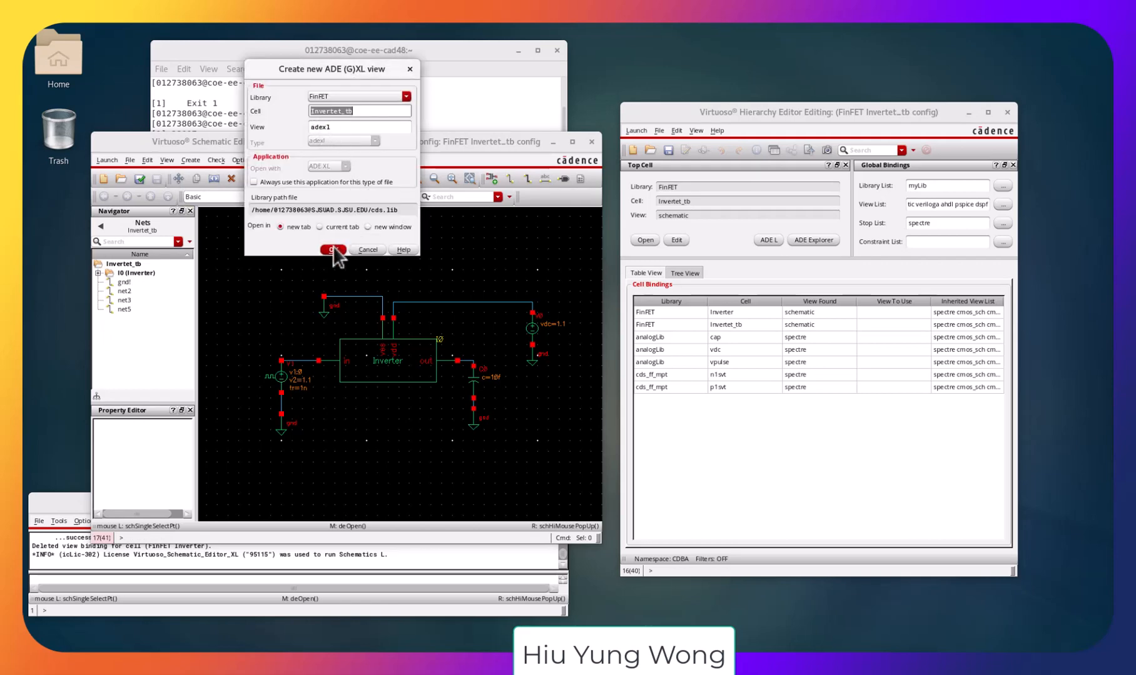
left_click(334, 248)
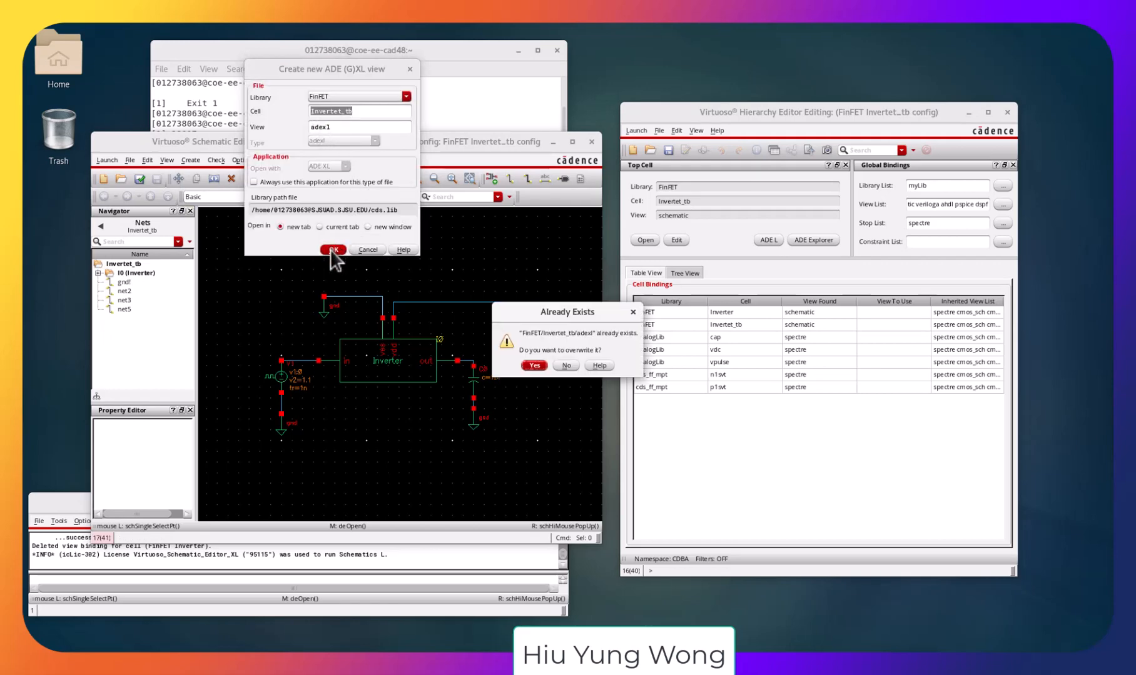
left_click(532, 365)
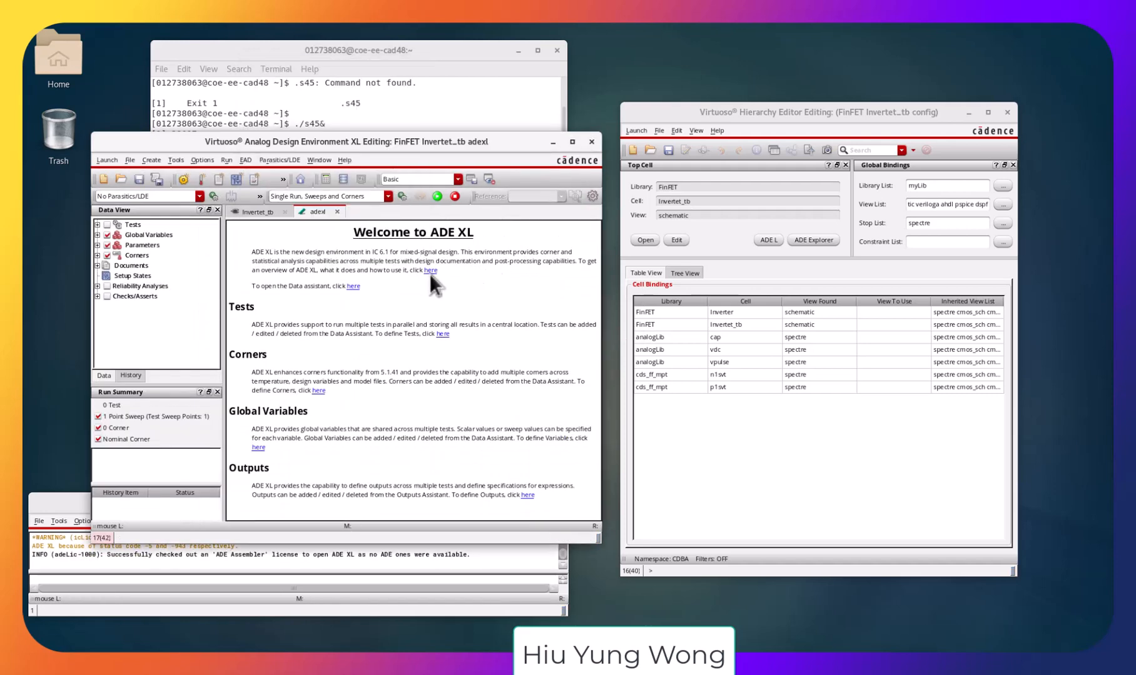
left_click(442, 334)
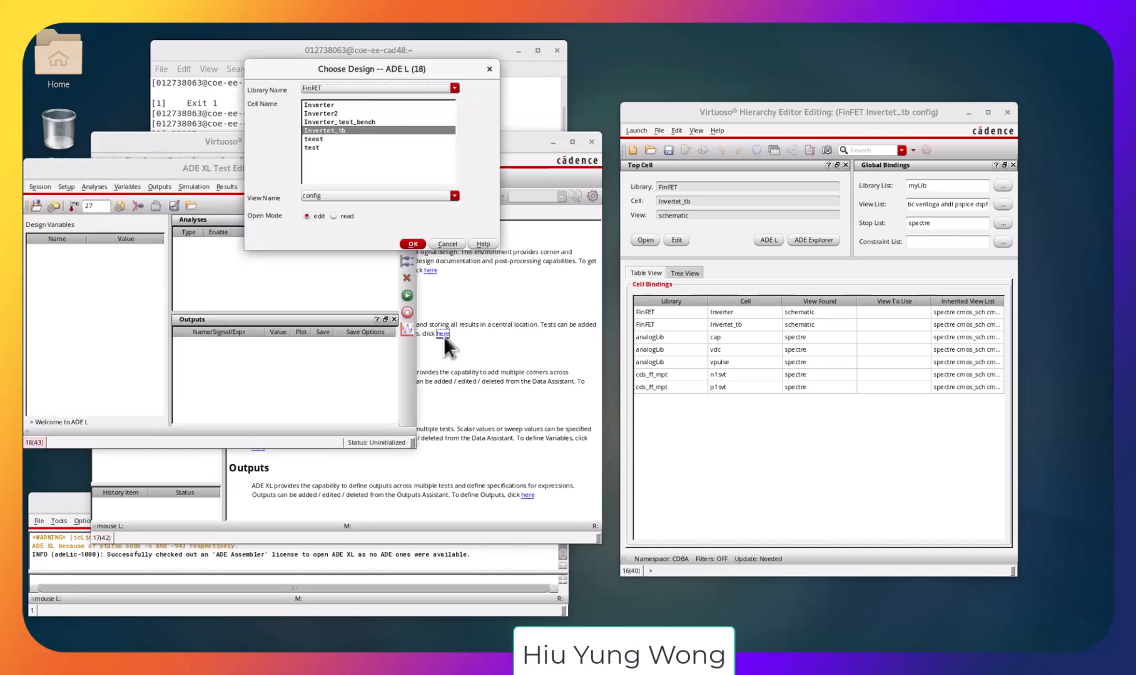
left_click(444, 243)
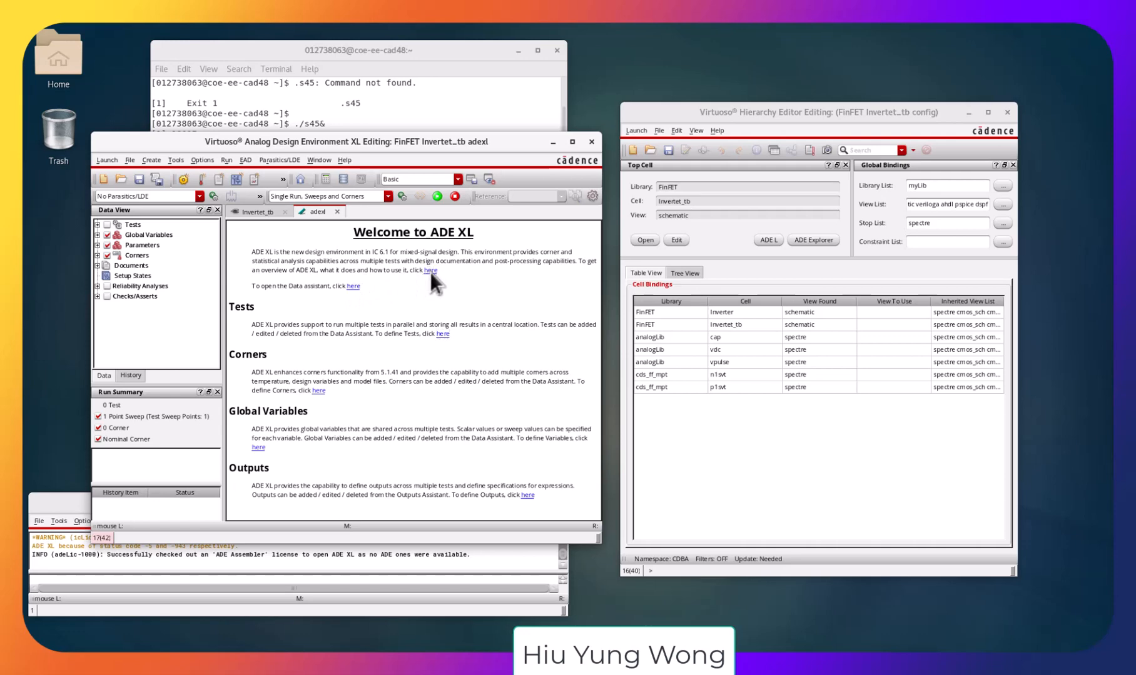
left_click(430, 270)
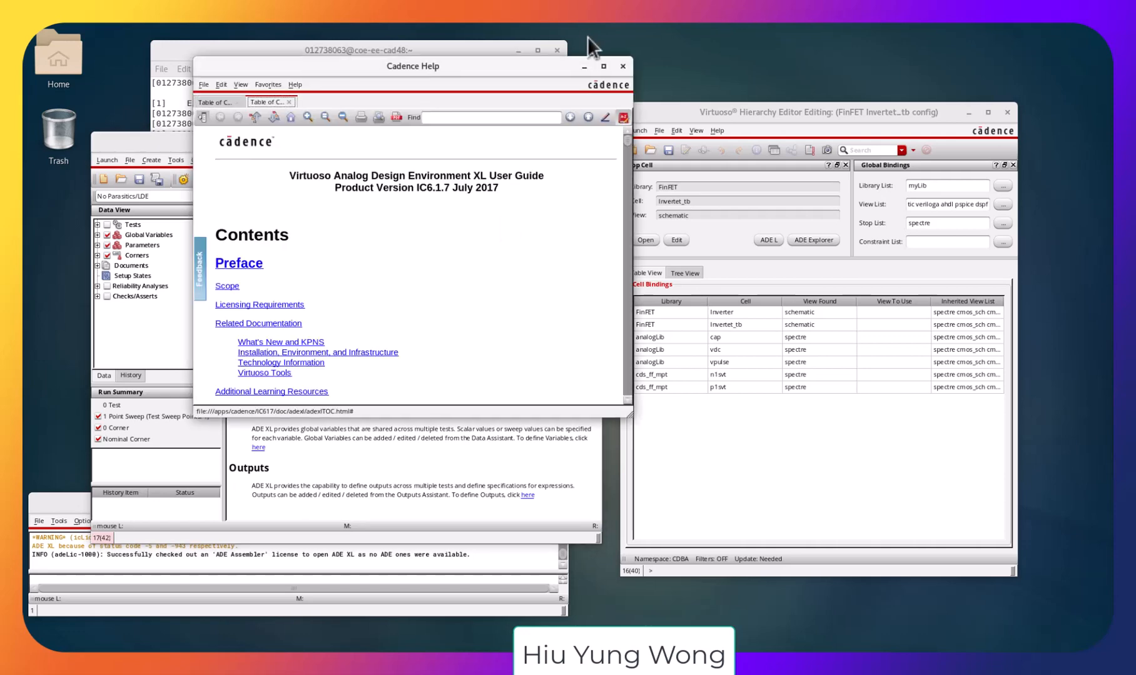
left_click(622, 65)
Add an ADE XL test using the FinFET Invertet_tb config view and give it a transient analysis with a 10n stop time.
left_click(447, 334)
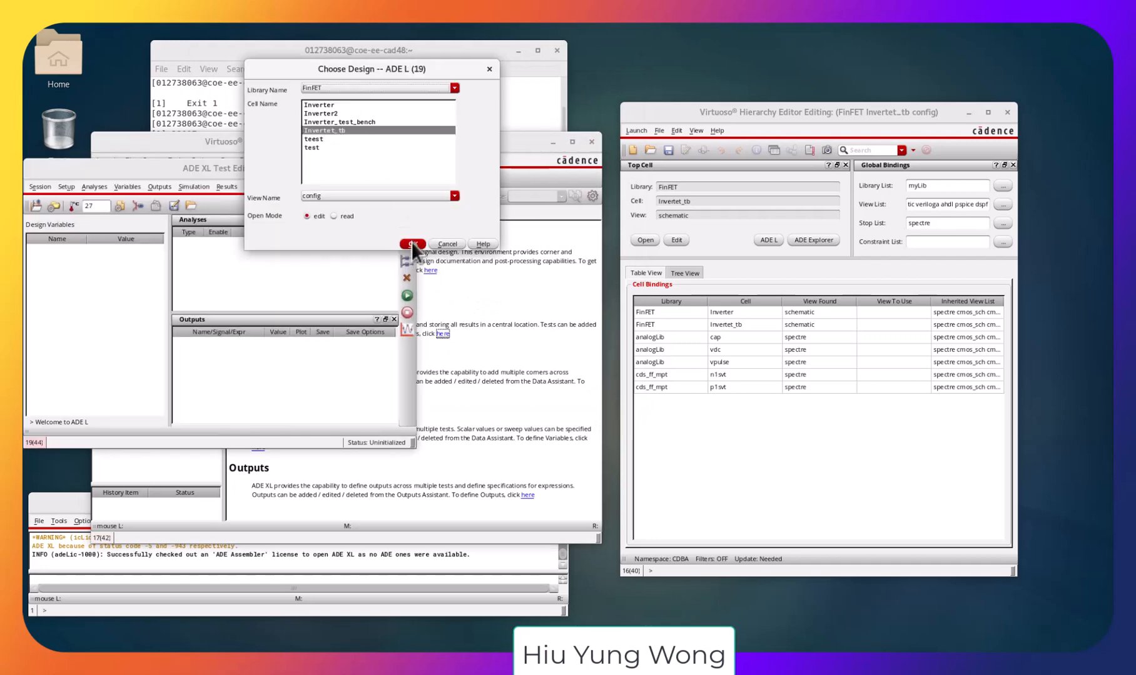
left_click(411, 242)
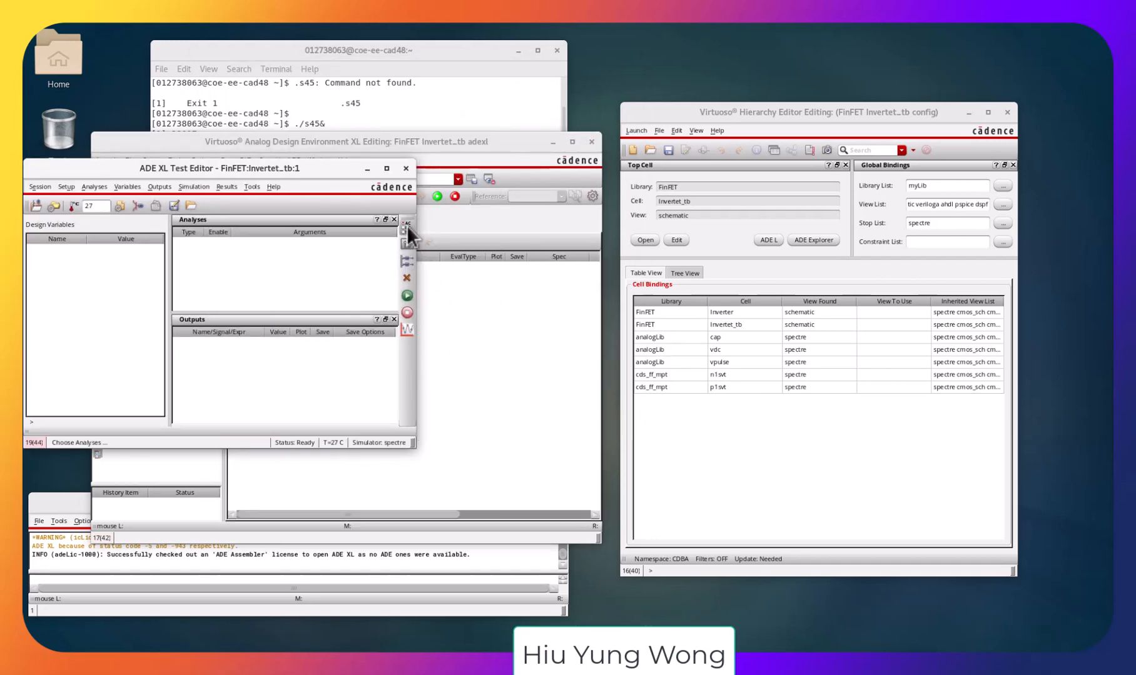
left_click(406, 226)
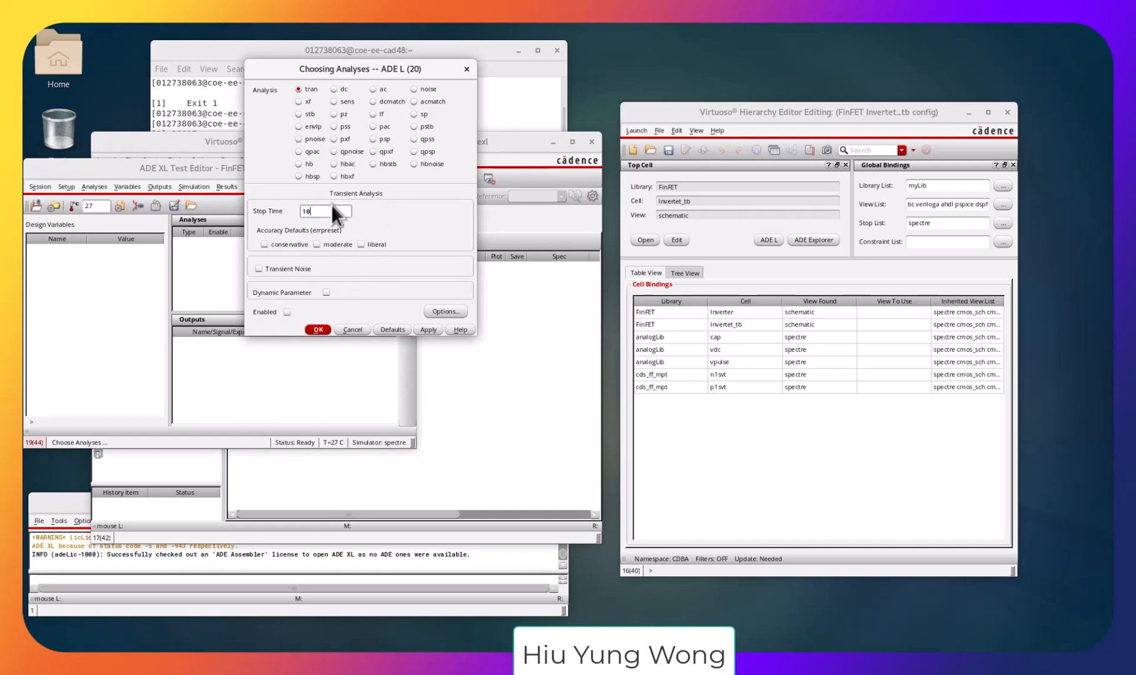
left_click(319, 328)
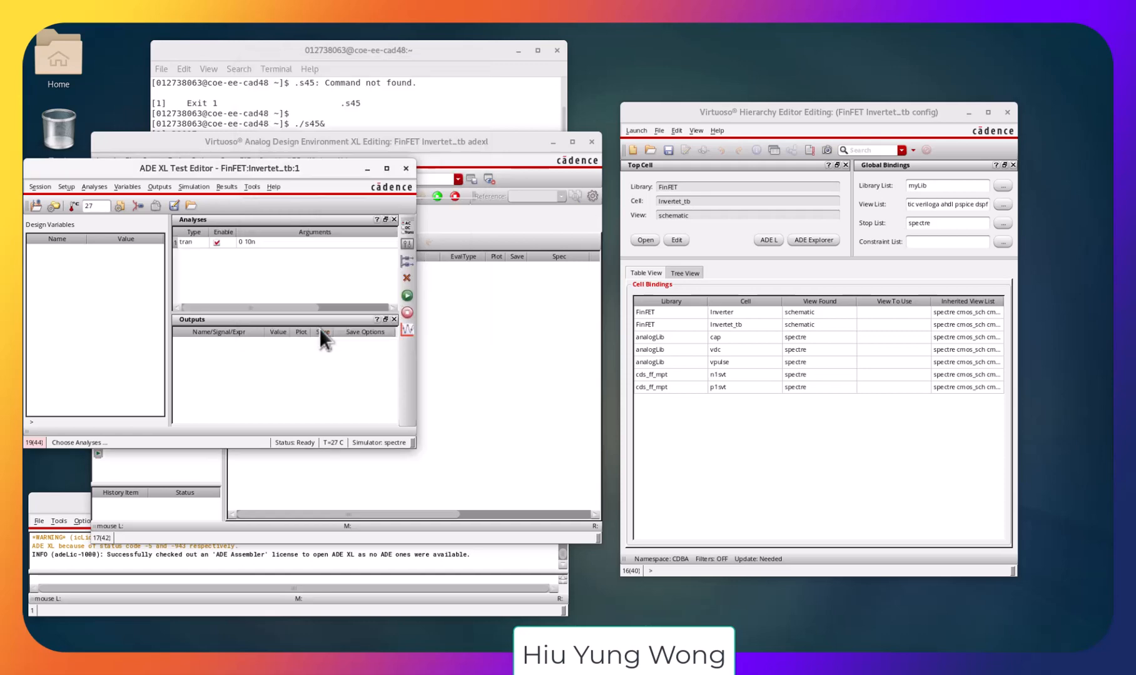
Add the inverter's input and output nets, net3 and net5, as plotted outputs by selecting them in the schematic.
left_click(409, 260)
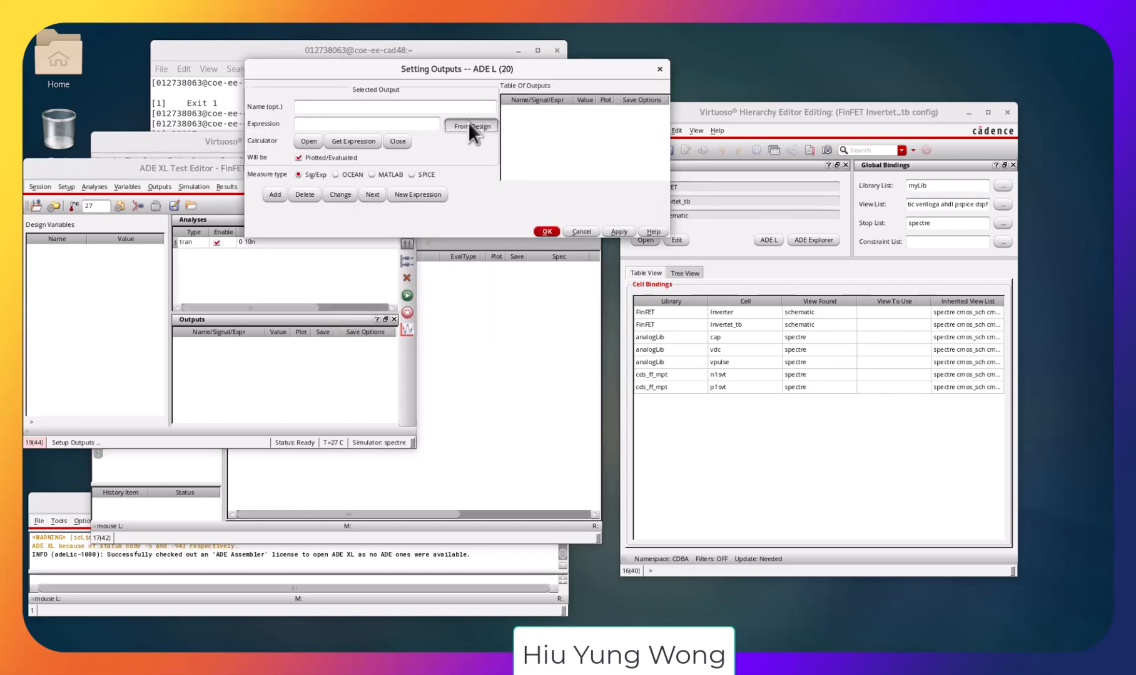
left_click(469, 127)
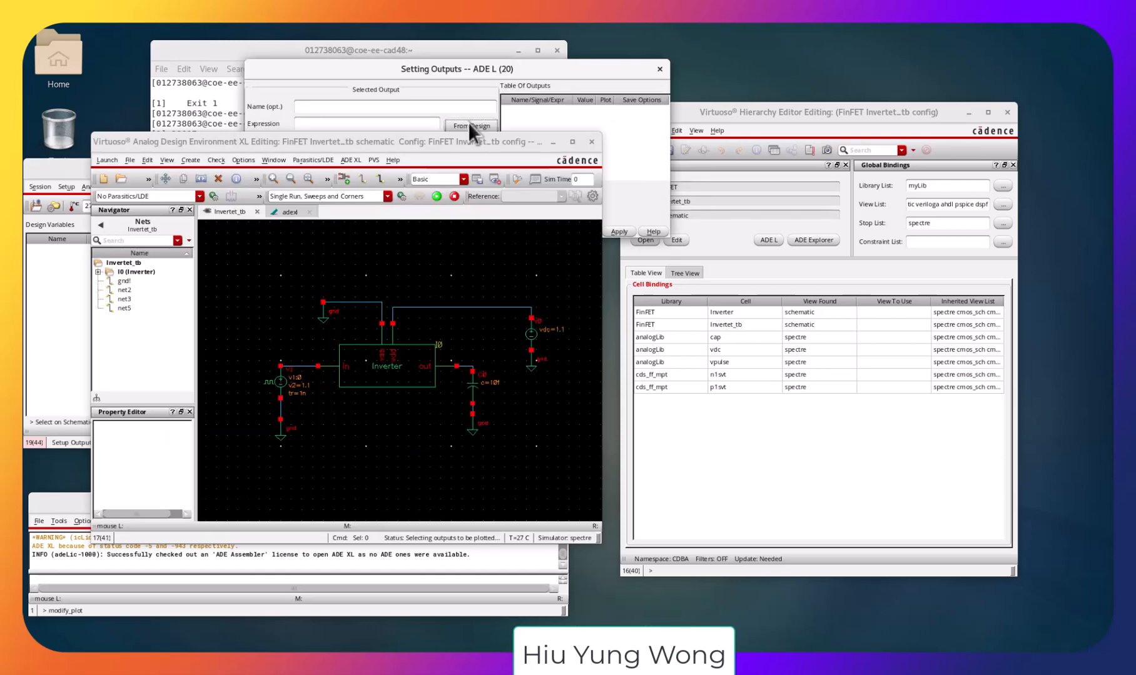
left_click(307, 366)
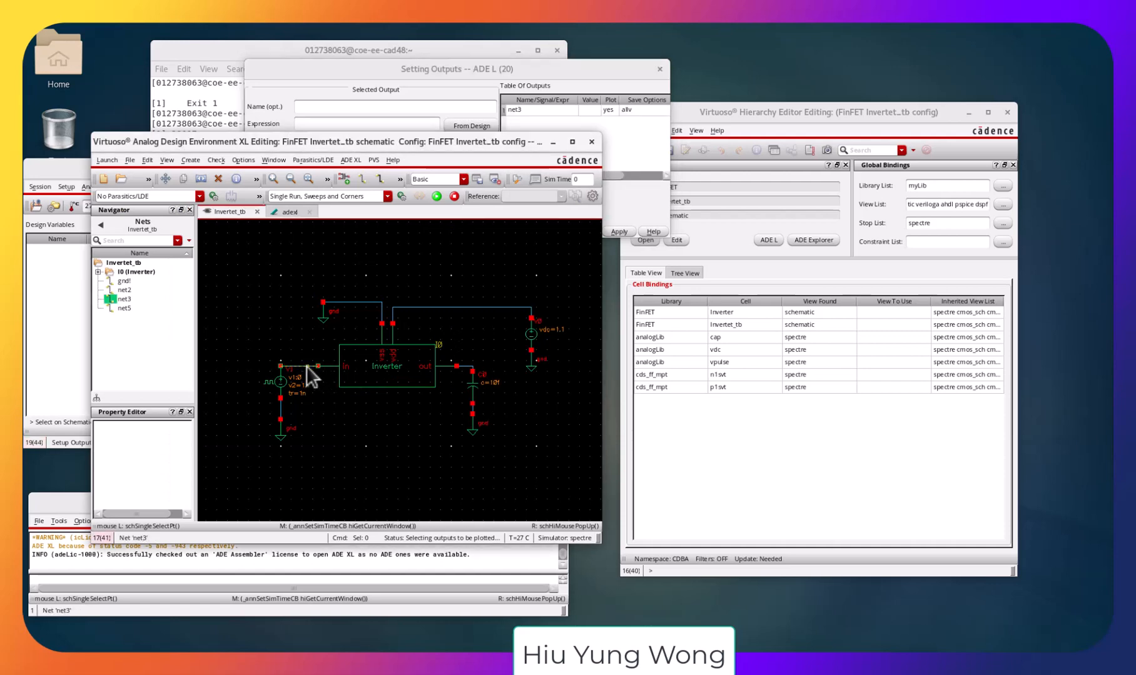
left_click(468, 366)
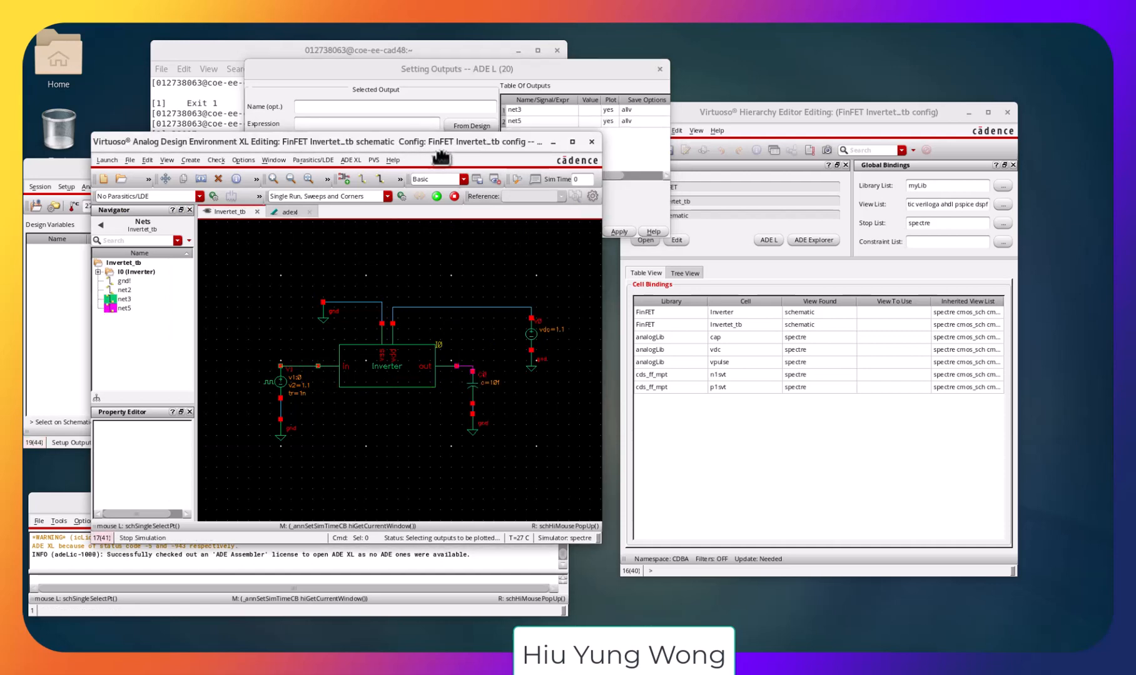
left_click_drag(441, 157, 754, 264)
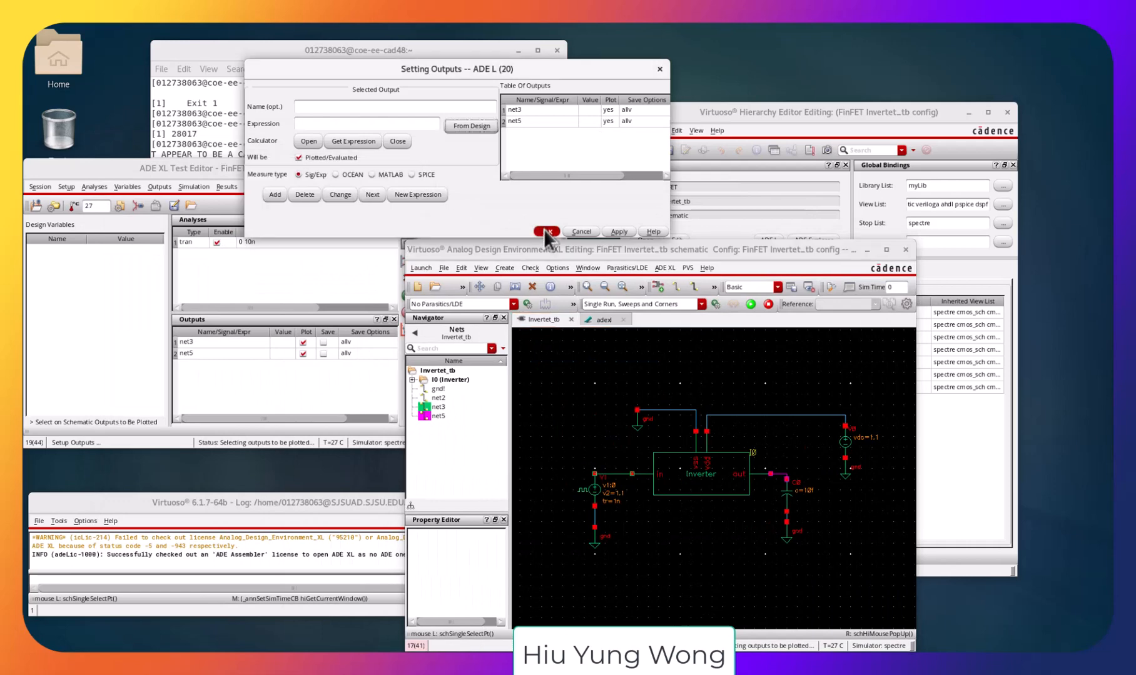
left_click(546, 231)
Run the transient test from the ADE XL Test Editor and widen the spectre output log to read its messages.
left_click(323, 169)
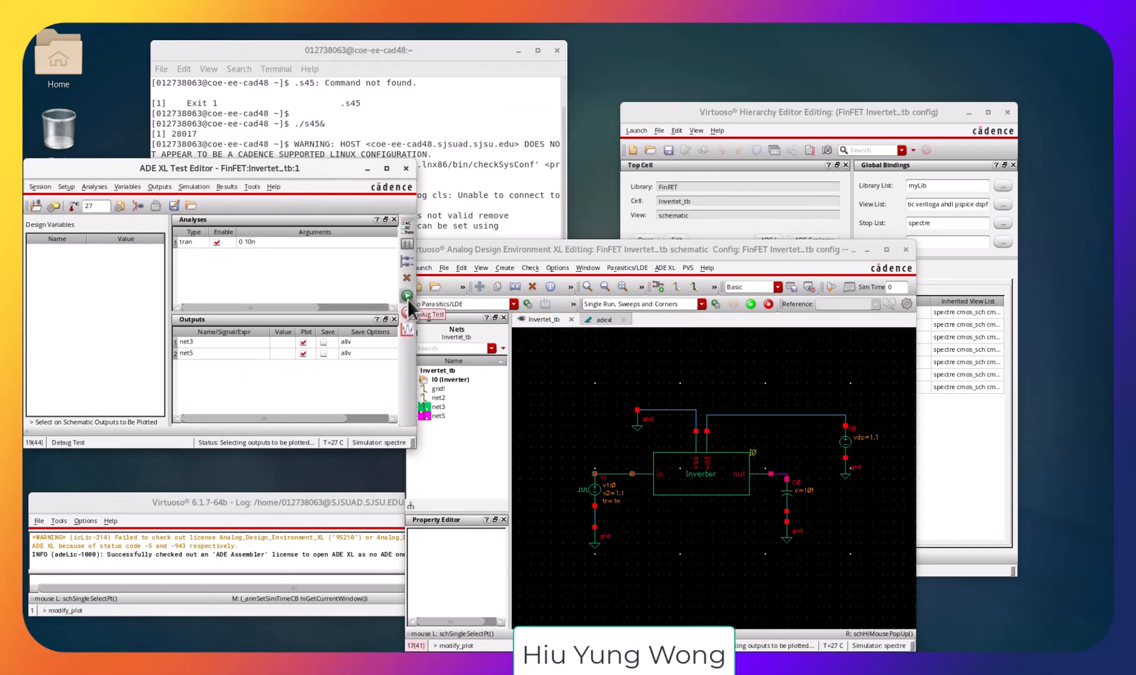
left_click(406, 296)
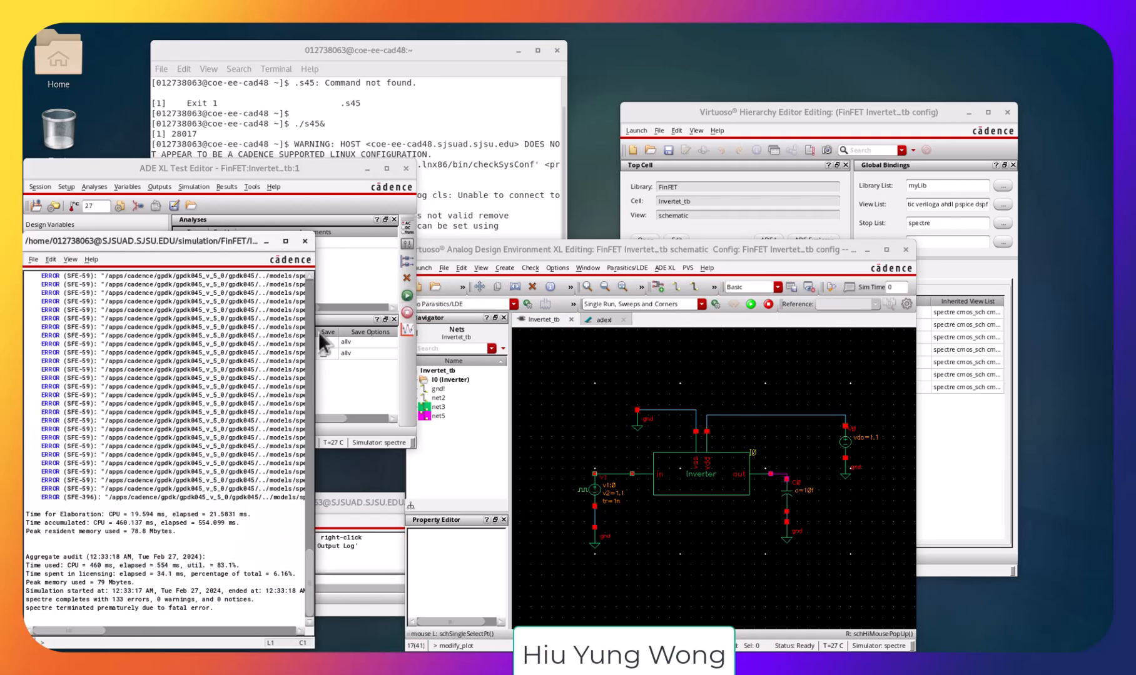
left_click_drag(313, 333, 616, 360)
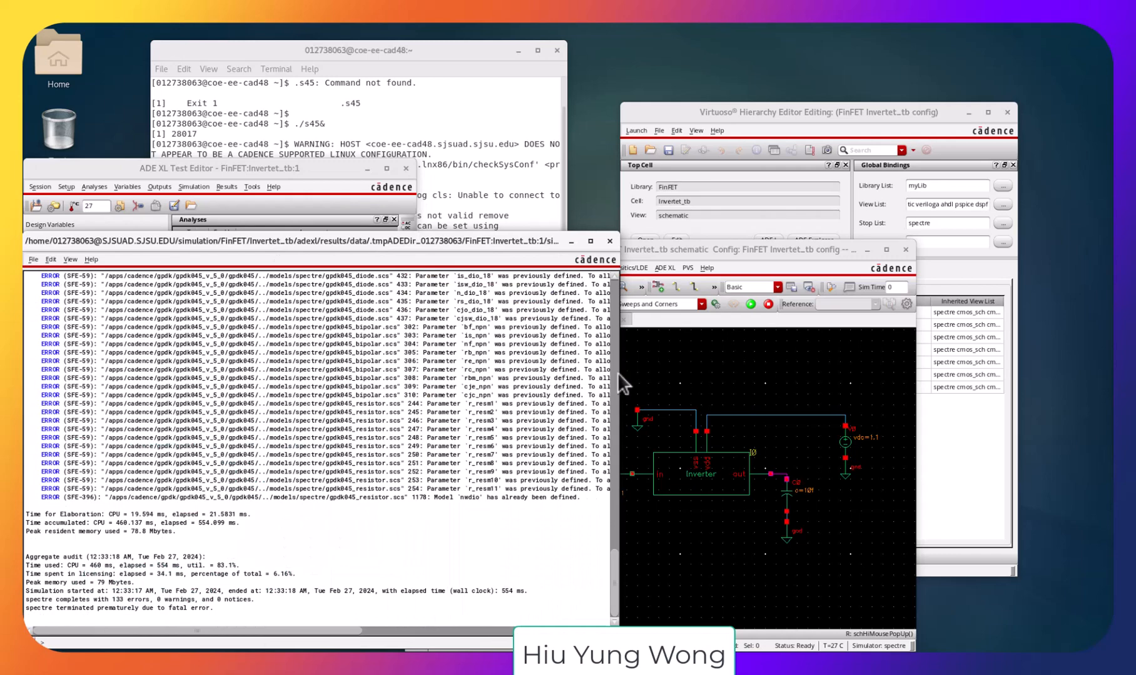
scroll(611, 378, "up", 15)
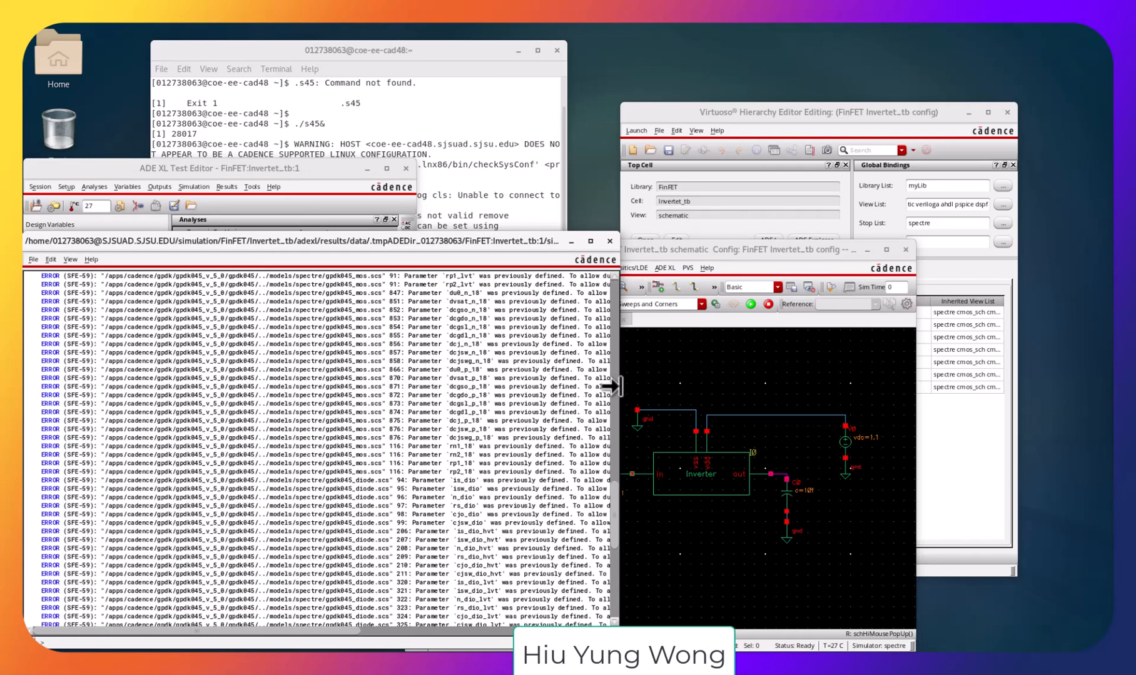
left_click_drag(789, 386, 952, 416)
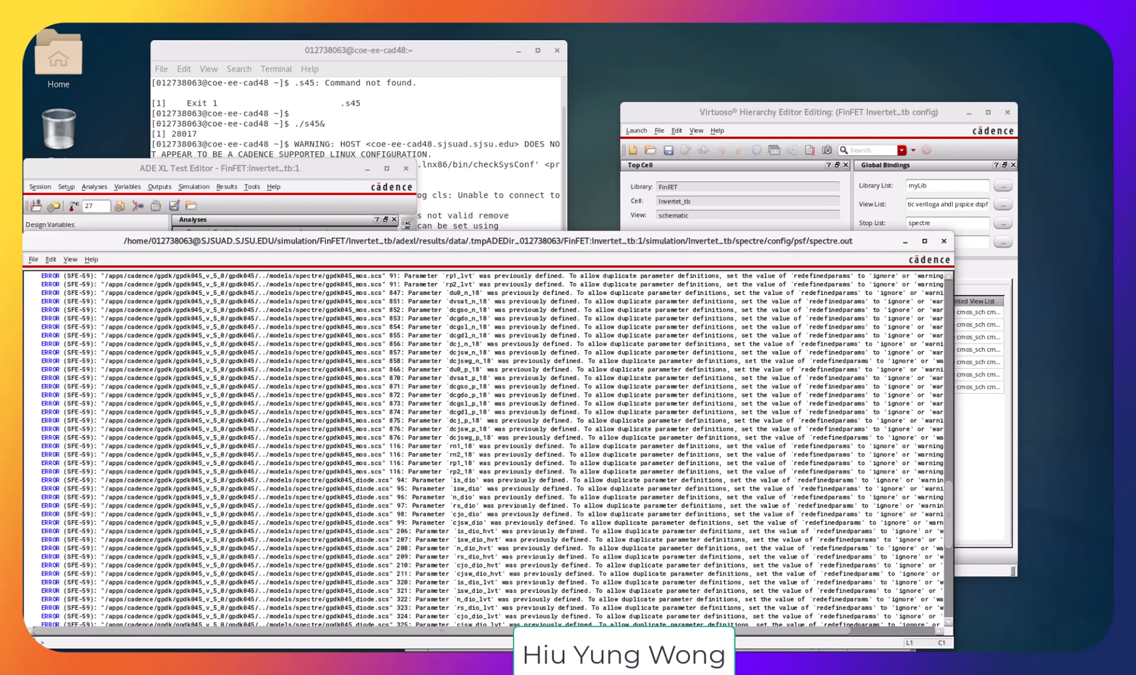
Disable the gpdk045.scs model file in the test's model library setup, leaving only cds_ff_mpt.scs with section tt enabled.
left_click(65, 186)
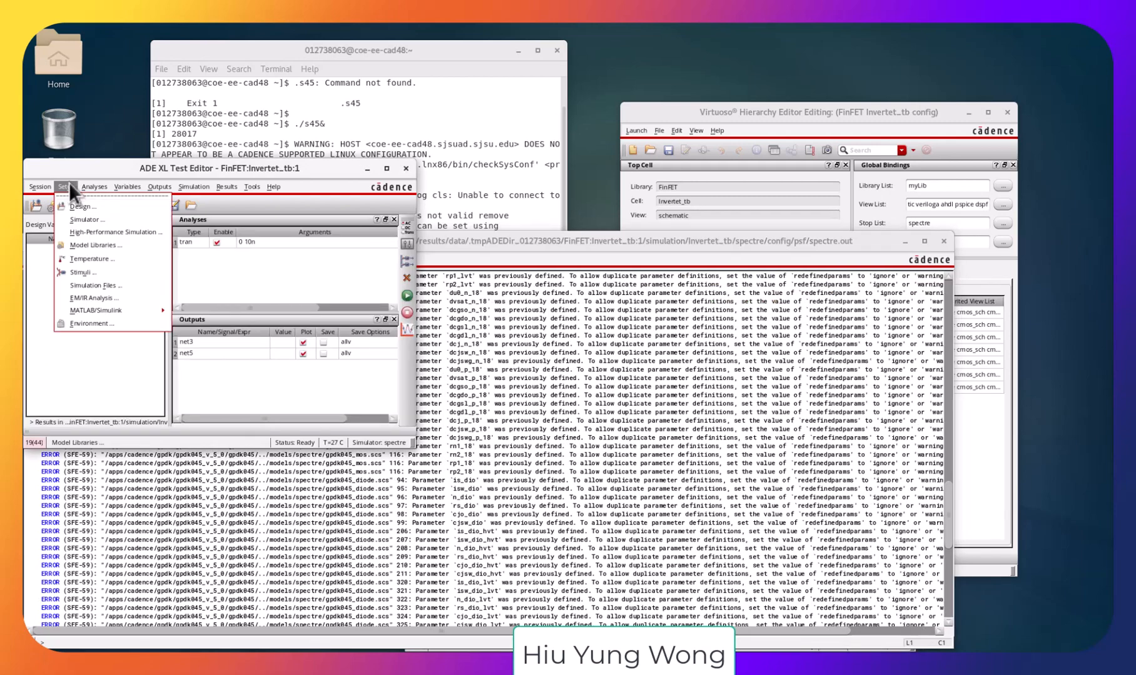
left_click(85, 244)
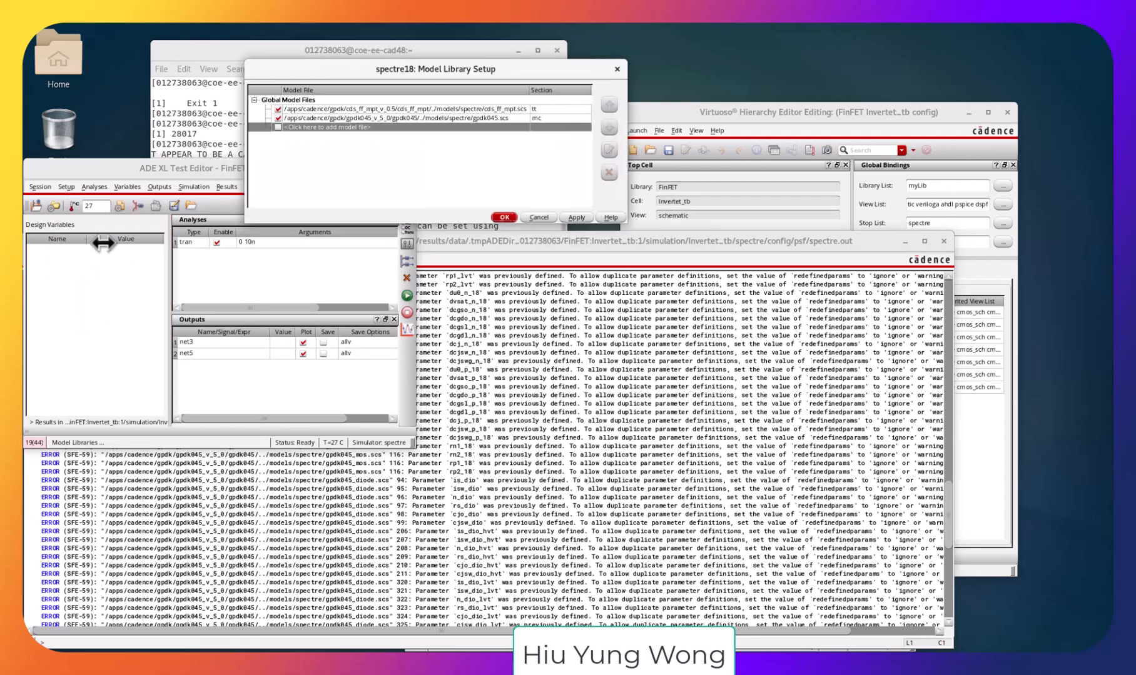
left_click(278, 118)
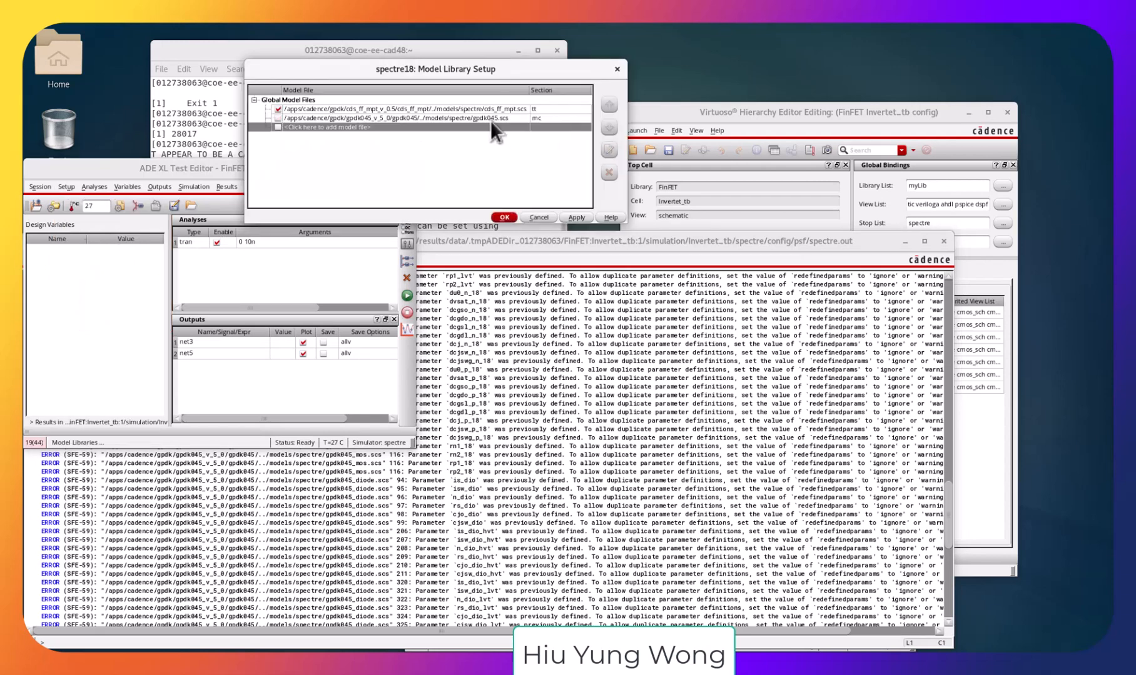
left_click(507, 216)
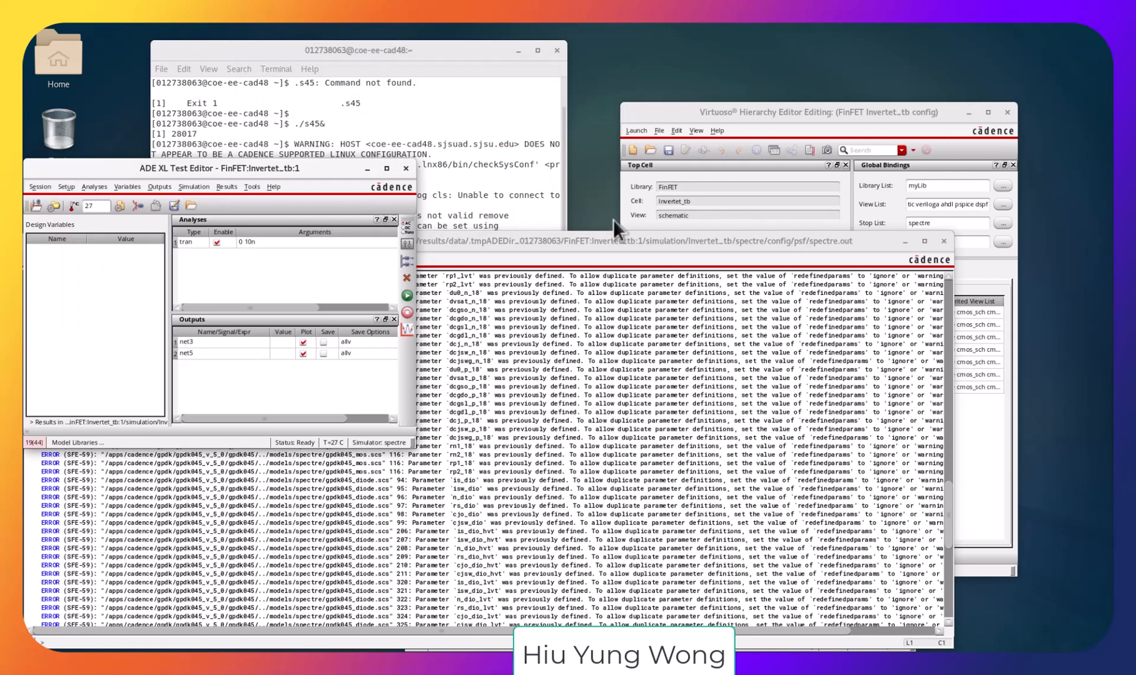
Rerun the transient test from the ADE XL Test Editor and inspect the plotted net3 and net5 waveforms.
left_click_drag(605, 237, 606, 426)
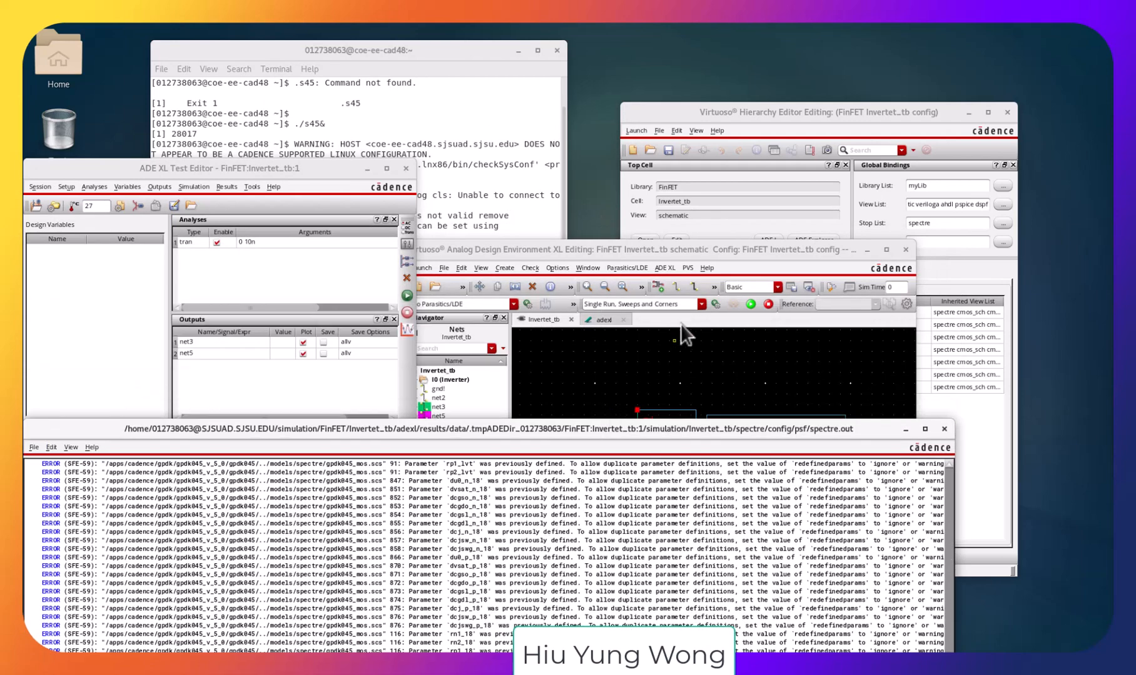
left_click(388, 275)
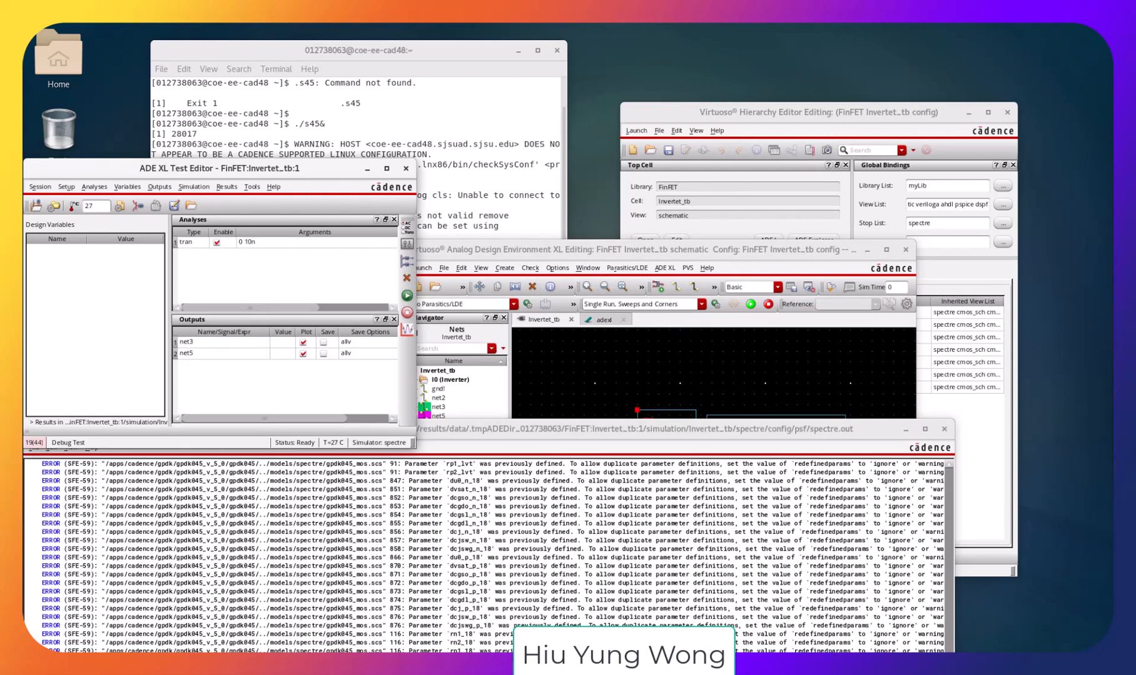
left_click(407, 293)
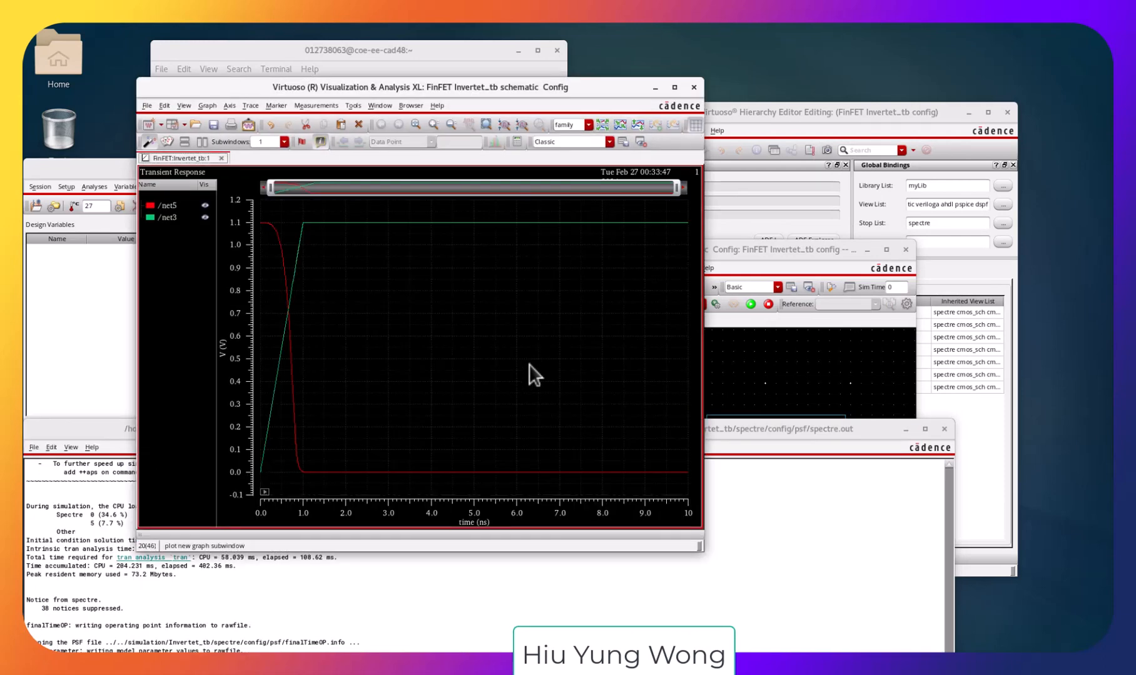
mouse_move(259, 222)
mouse_move(305, 218)
Set the FinFET Inverter cell's view to av_extracted in the Hierarchy Editor and save the updated Invertet_tb config.
left_click(875, 116)
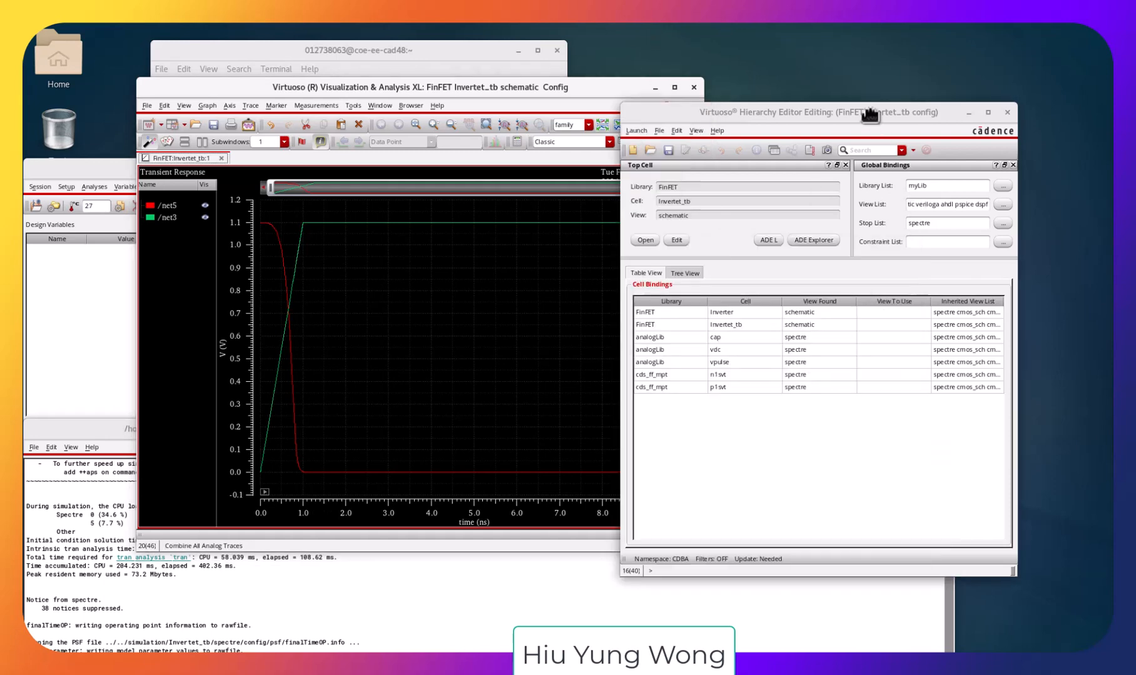
right_click(824, 311)
mouse_move(846, 319)
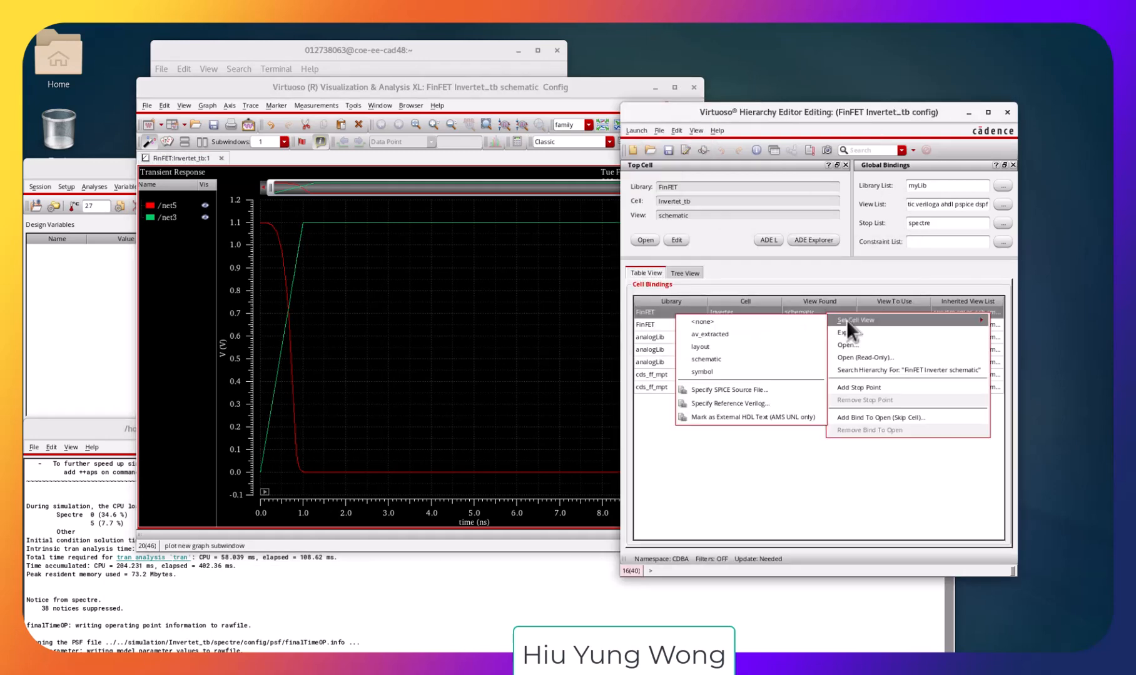
left_click(750, 334)
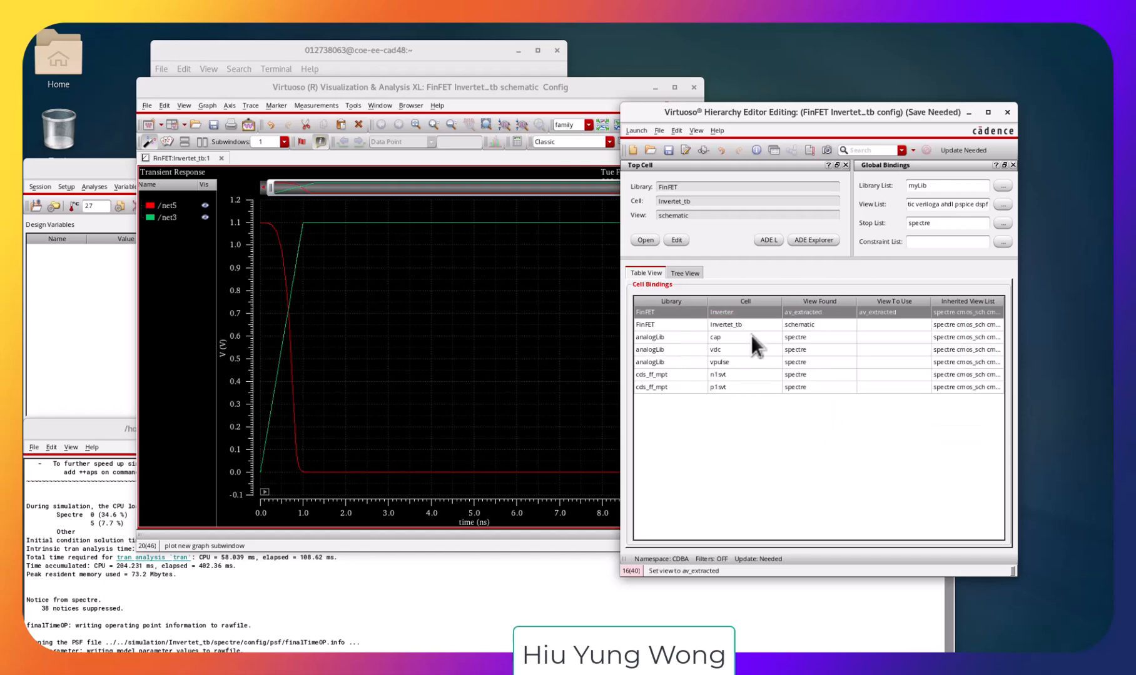
left_click(667, 152)
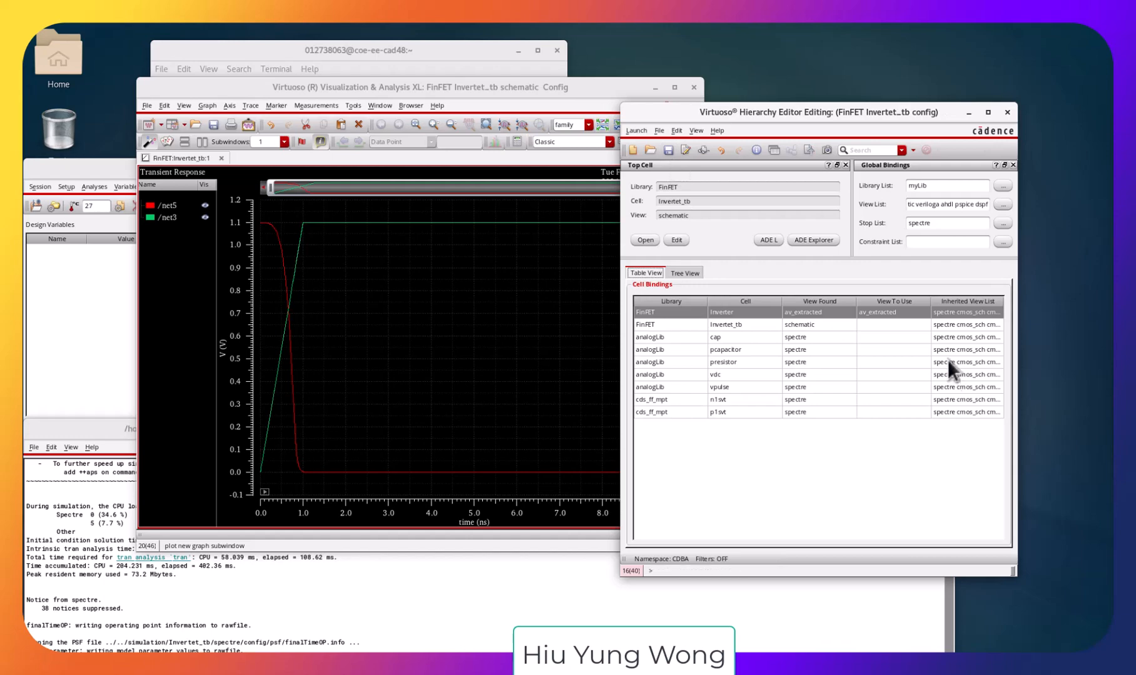
Bring the ADE XL environment window forward, show its adexl view and move it clear of the waveform window.
left_click(418, 236)
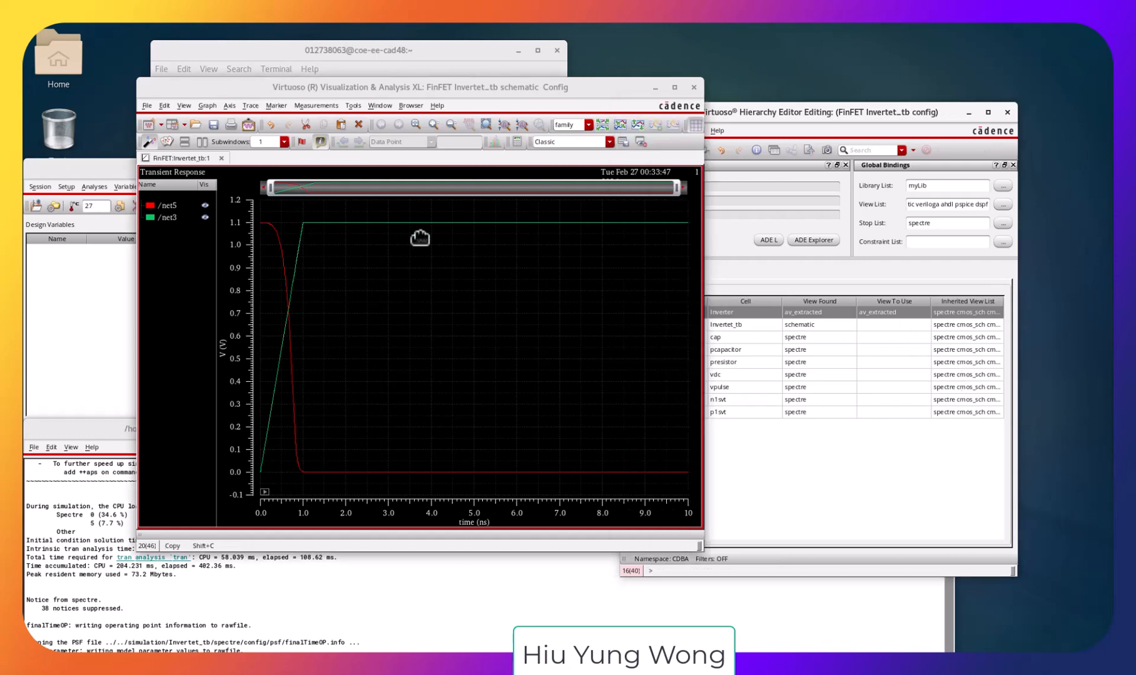
left_click_drag(263, 86, 474, 334)
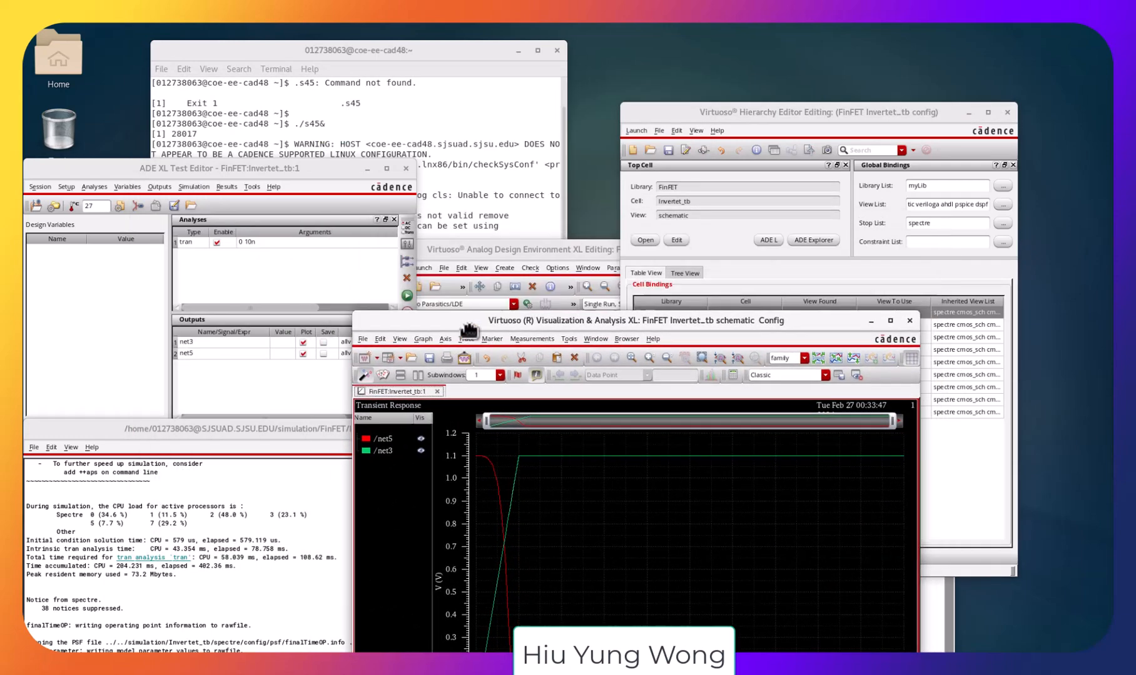
left_click(492, 245)
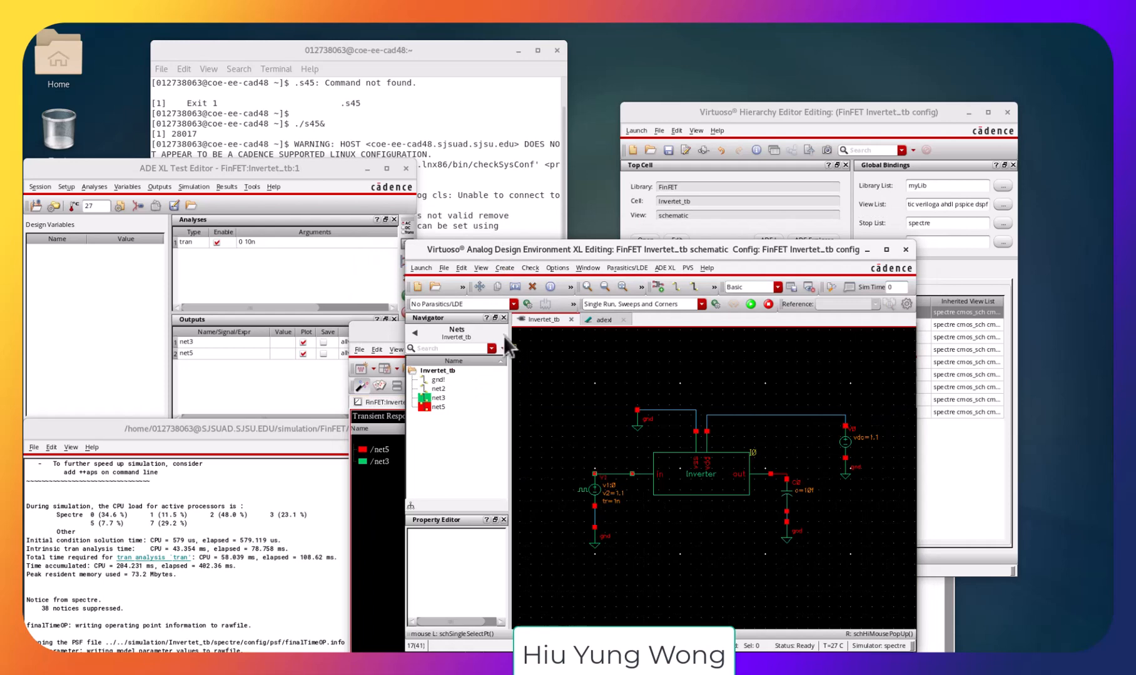
left_click(420, 268)
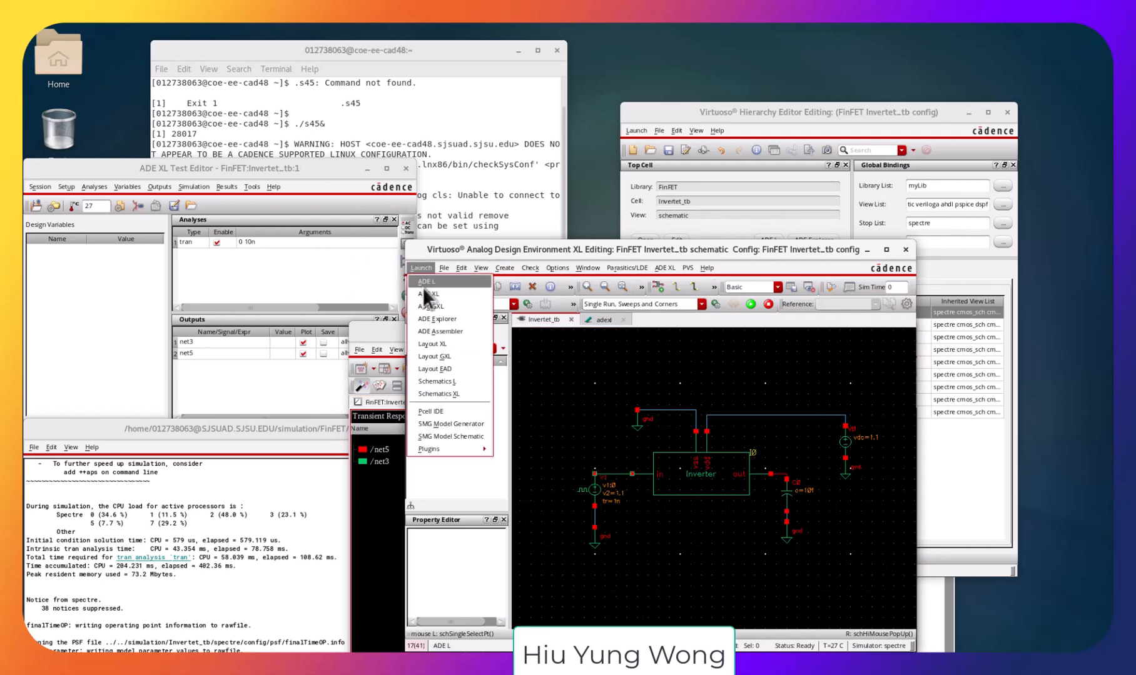
left_click(426, 290)
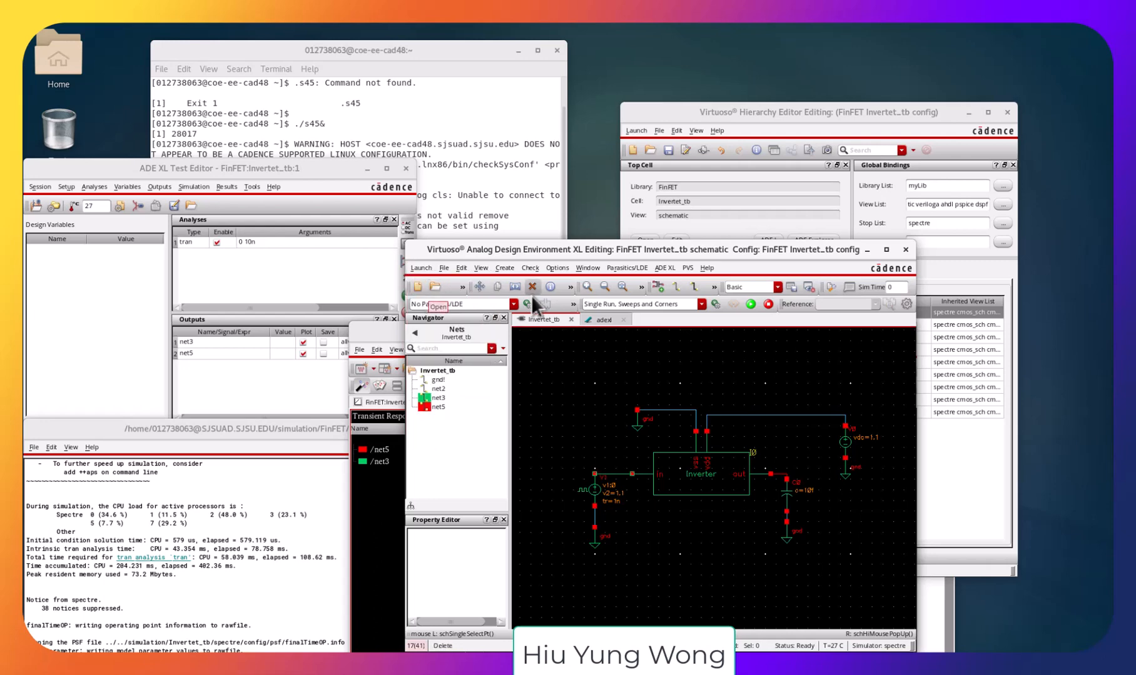
left_click(603, 320)
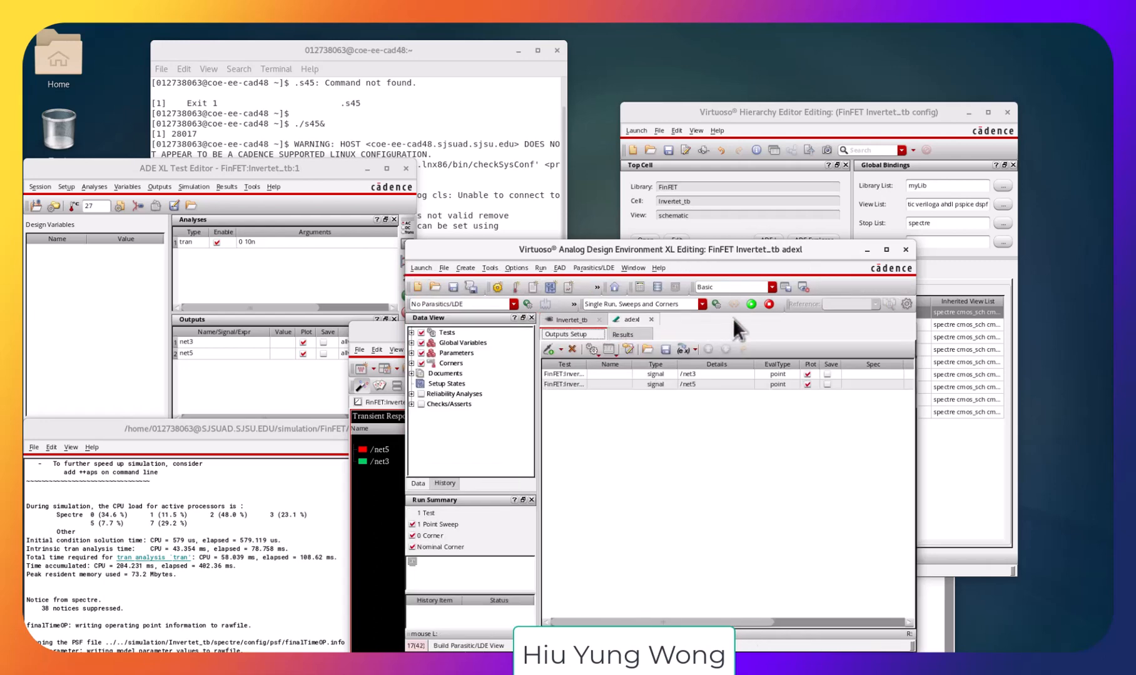
left_click_drag(738, 247, 357, 103)
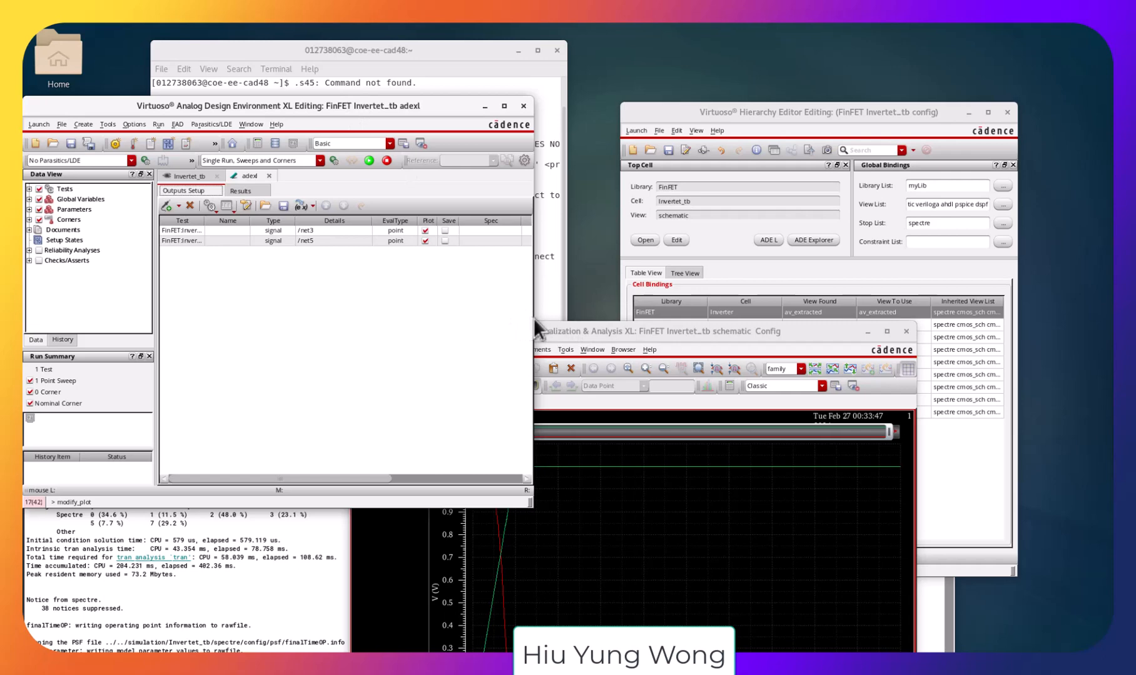
Check the adexl view's Results and Outputs Setup, widening the window and rearranging it beside the Test Editor.
left_click(249, 190)
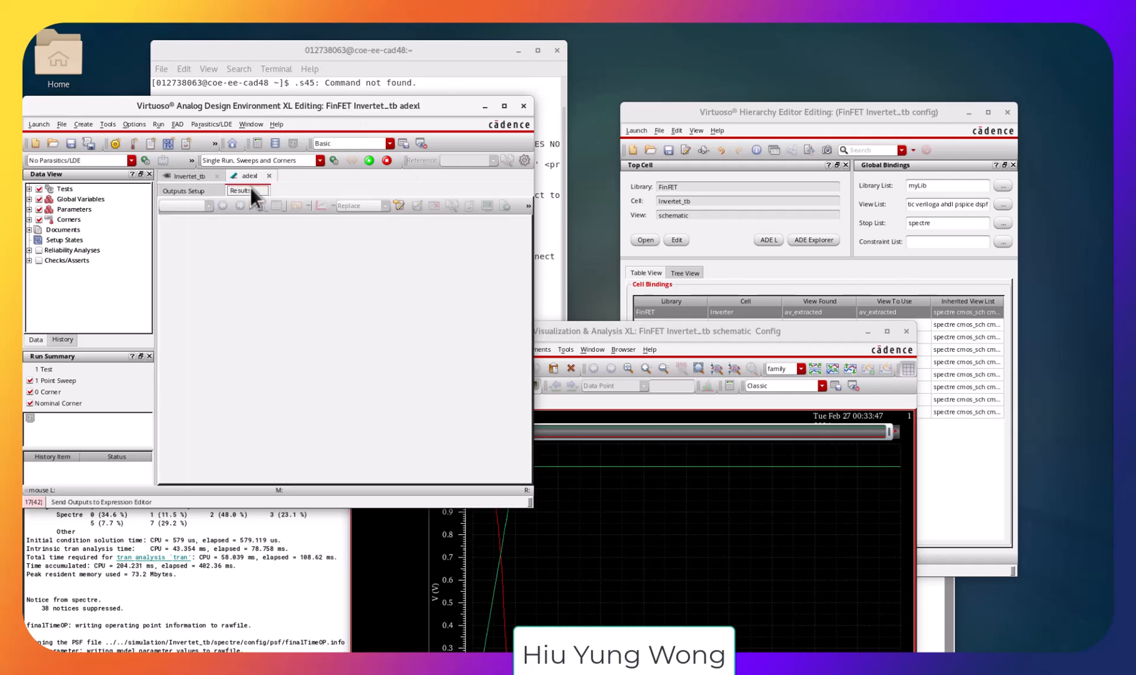
left_click(196, 190)
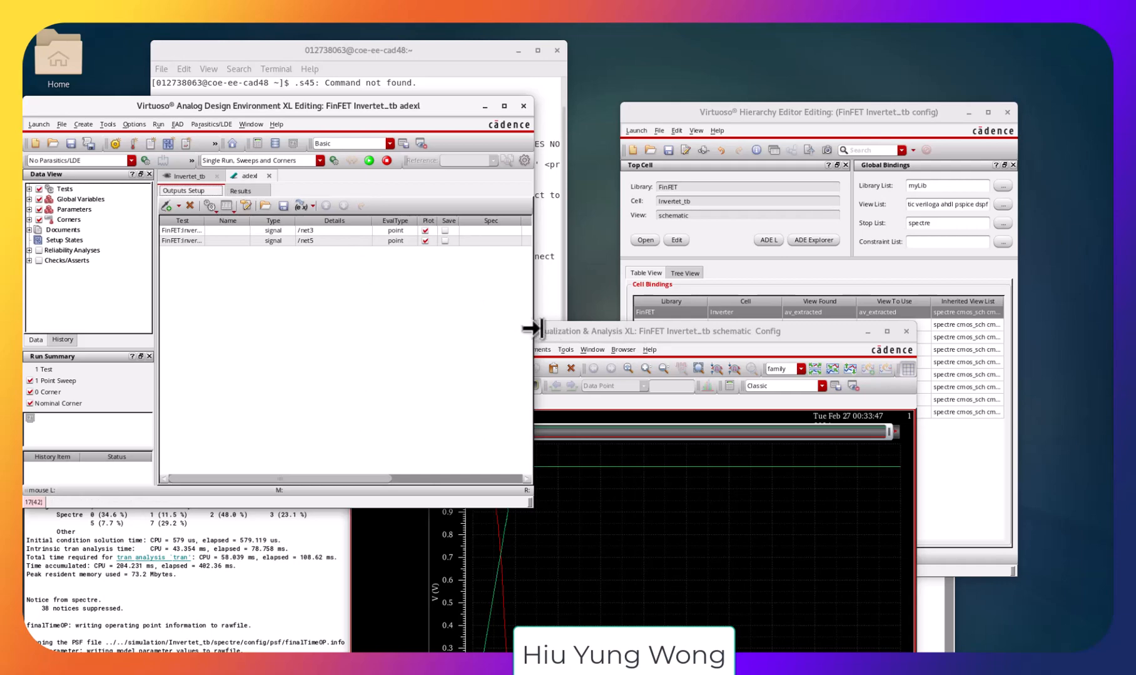
left_click_drag(533, 327, 726, 340)
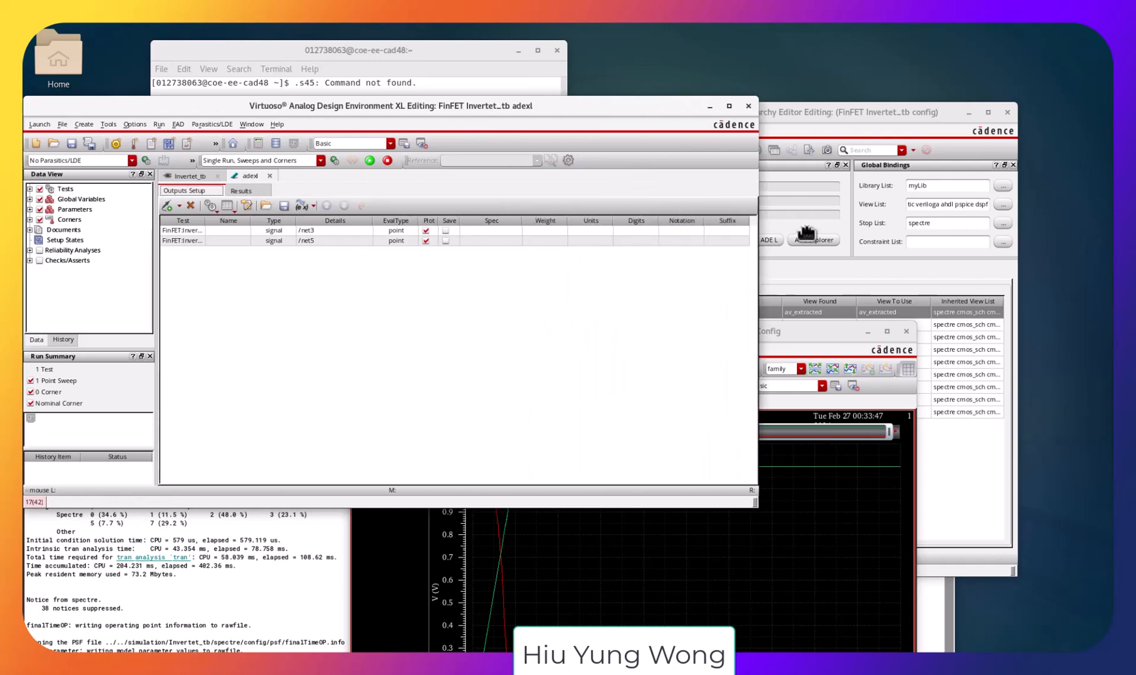
left_click_drag(467, 110, 686, 401)
left_click_drag(329, 162, 367, 112)
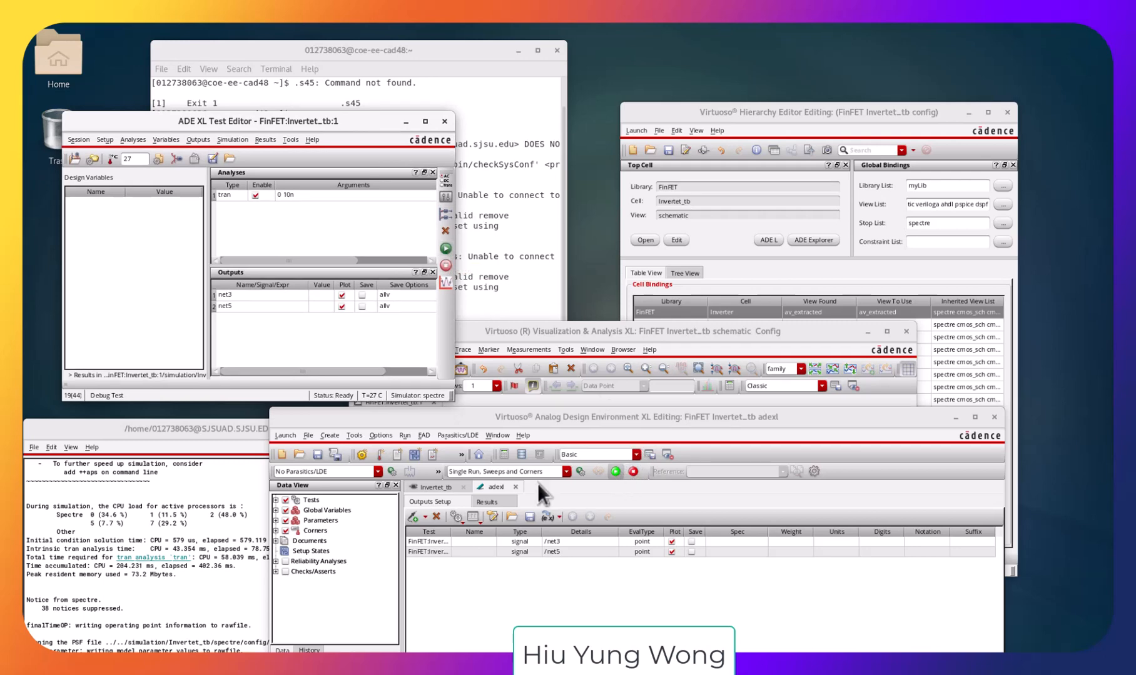
left_click(491, 502)
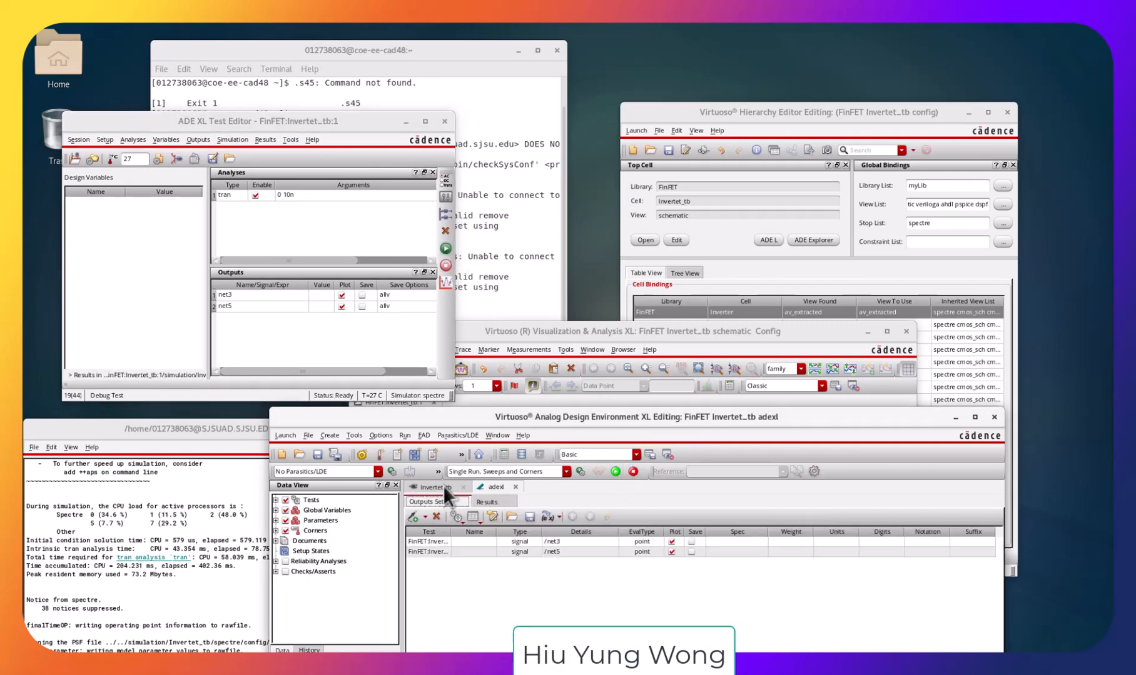
left_click(442, 487)
left_click(469, 488)
left_click_drag(720, 410, 464, 246)
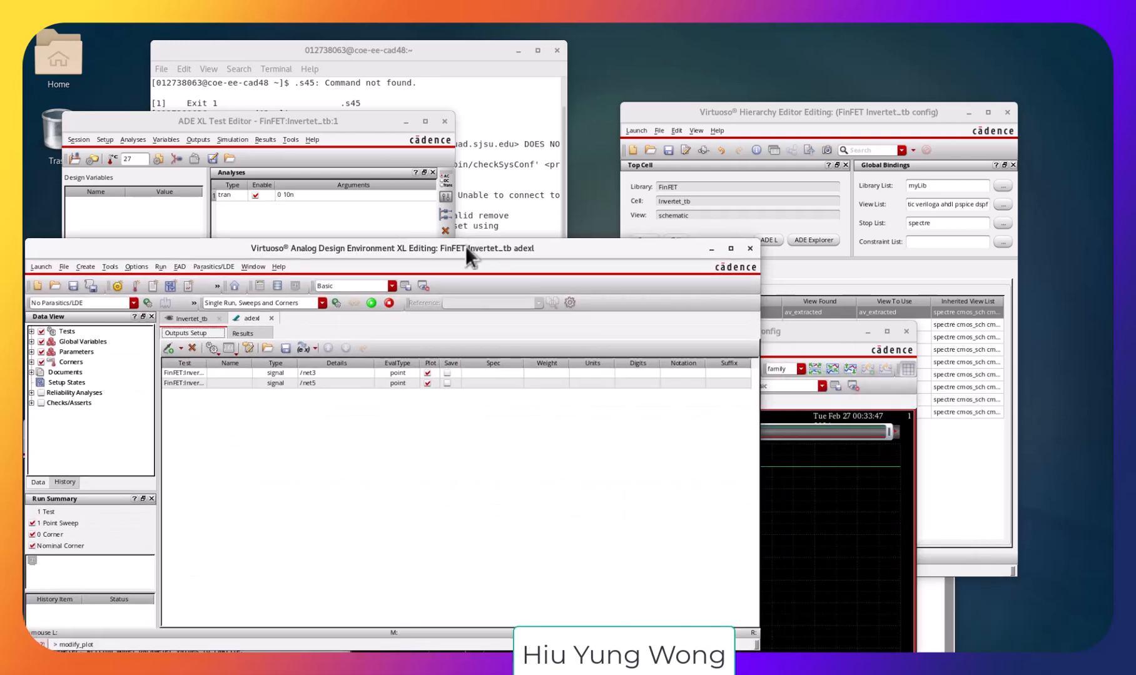
Run the adexl simulation with the extracted inverter view and check the end of the spectre output log.
left_click(372, 303)
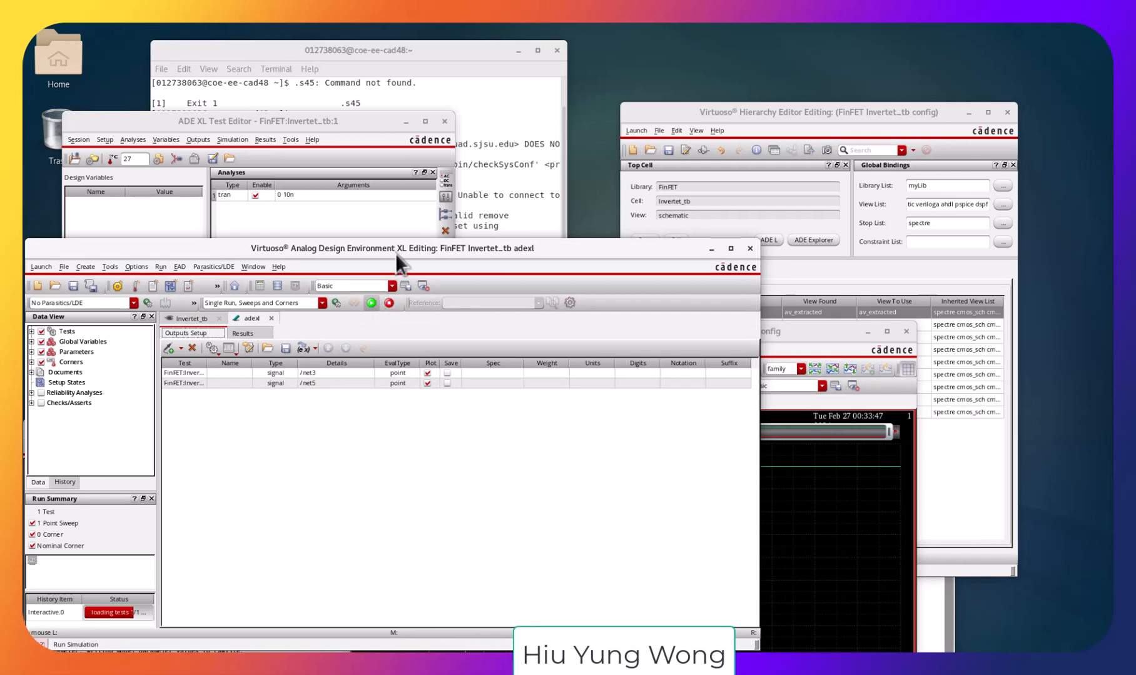
left_click_drag(399, 261, 397, 150)
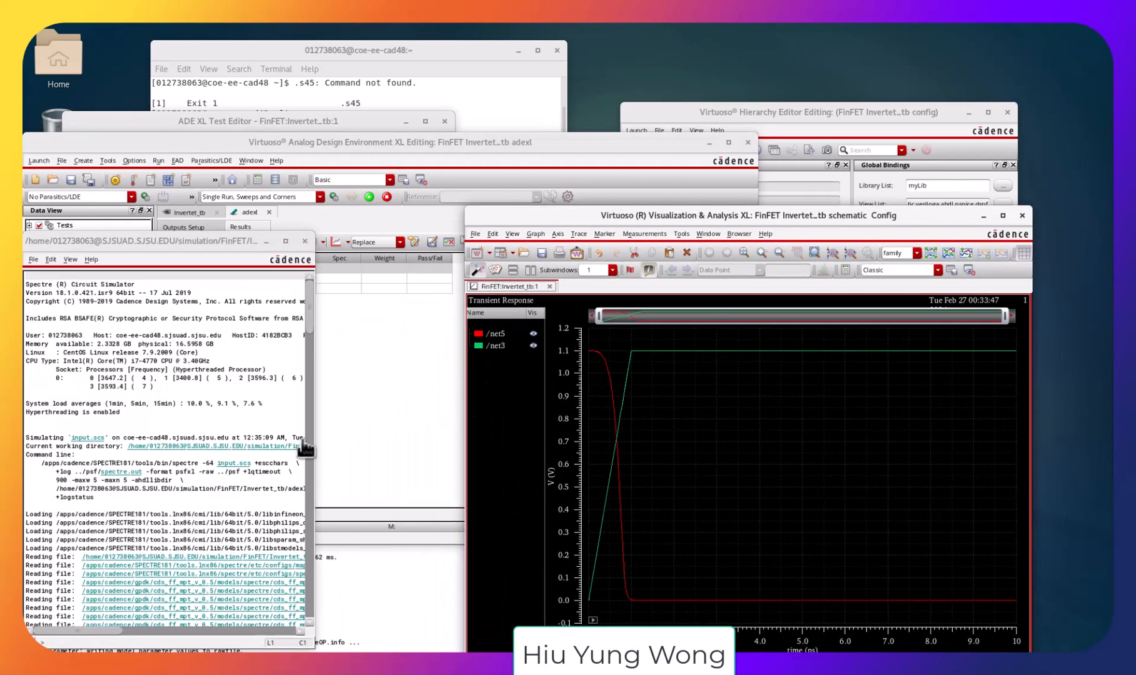
left_click_drag(309, 318, 324, 639)
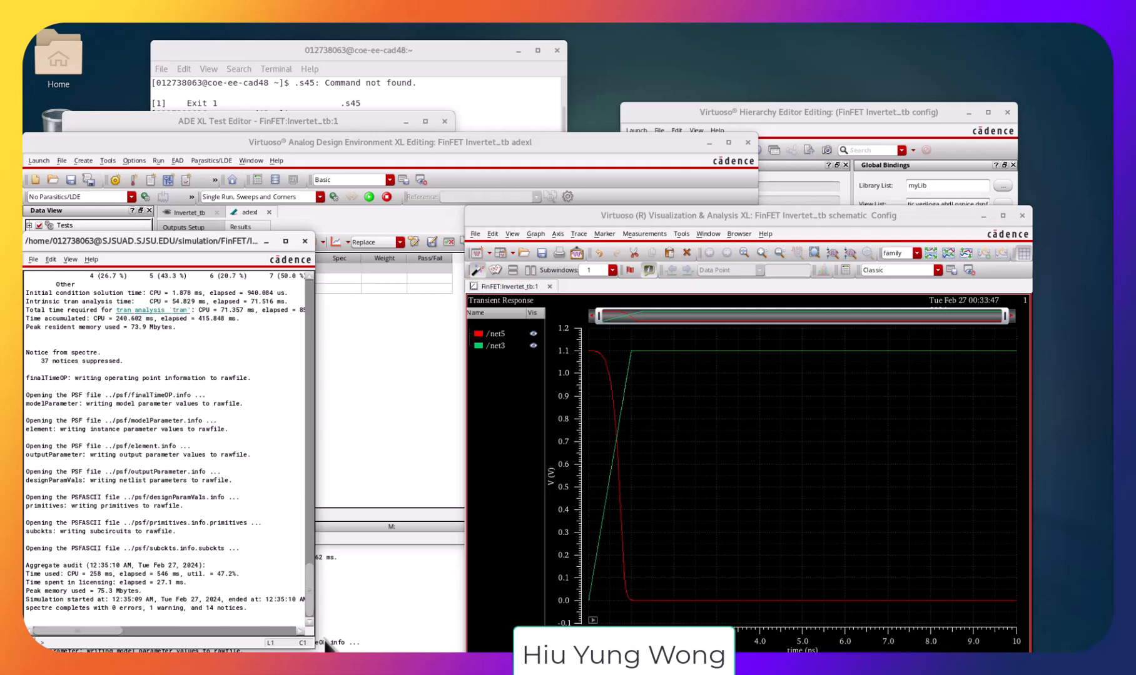
Set the results plotting mode to Append and plot all outputs onto the existing transient waveform graph.
left_click(422, 346)
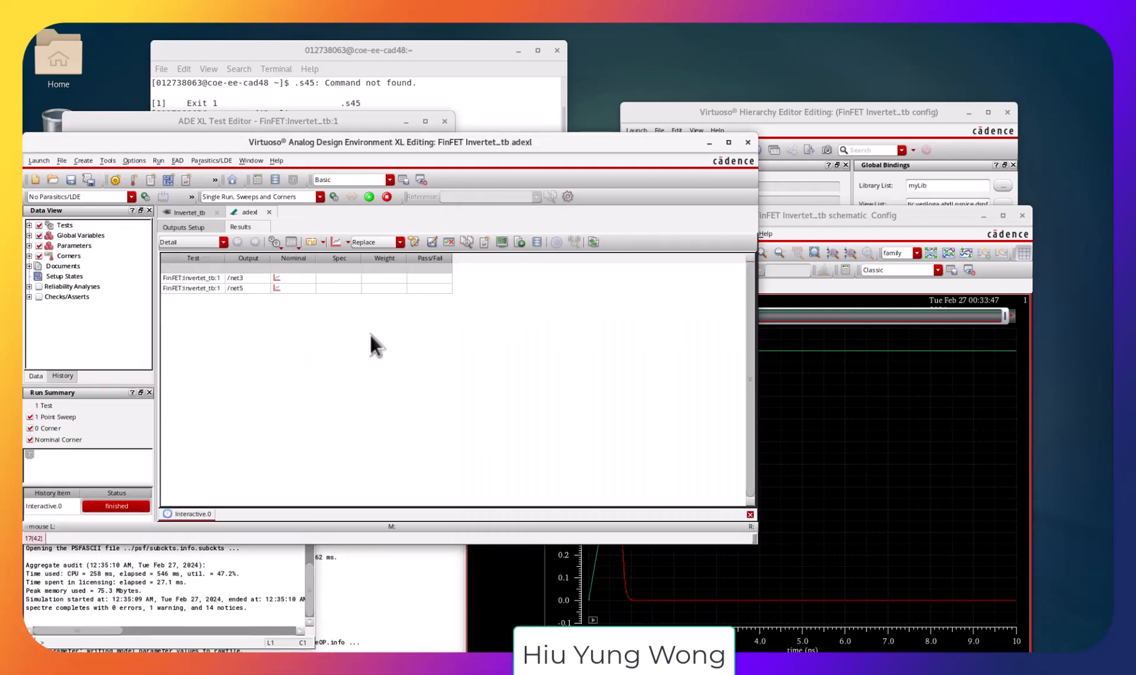
left_click(398, 242)
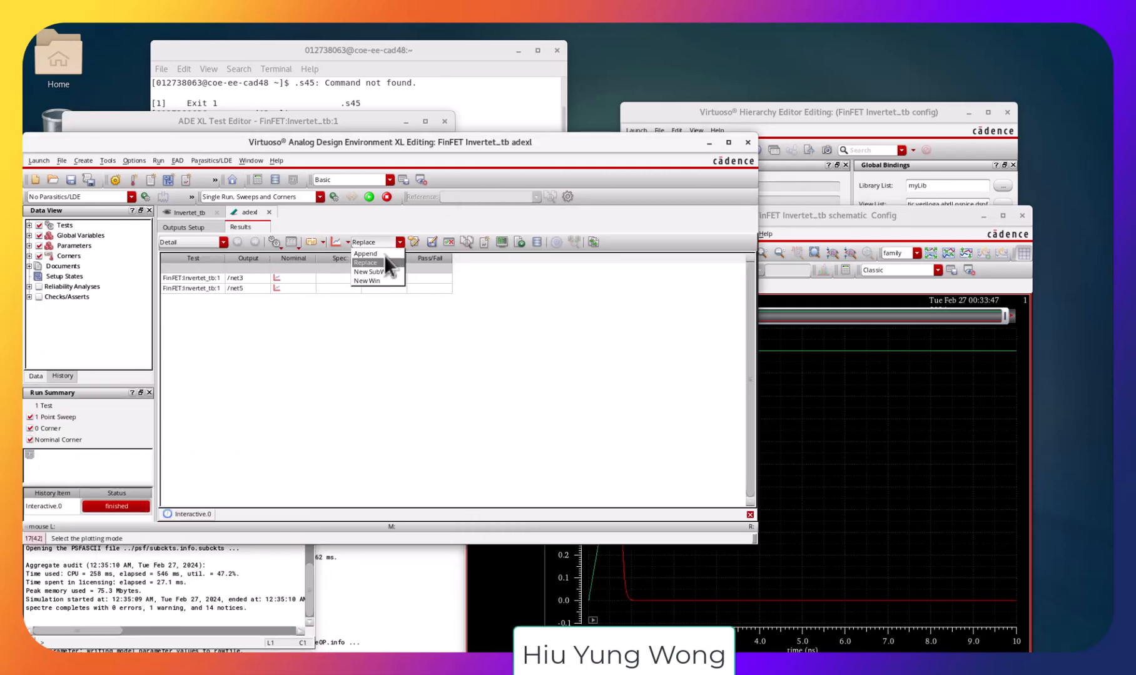
left_click(383, 254)
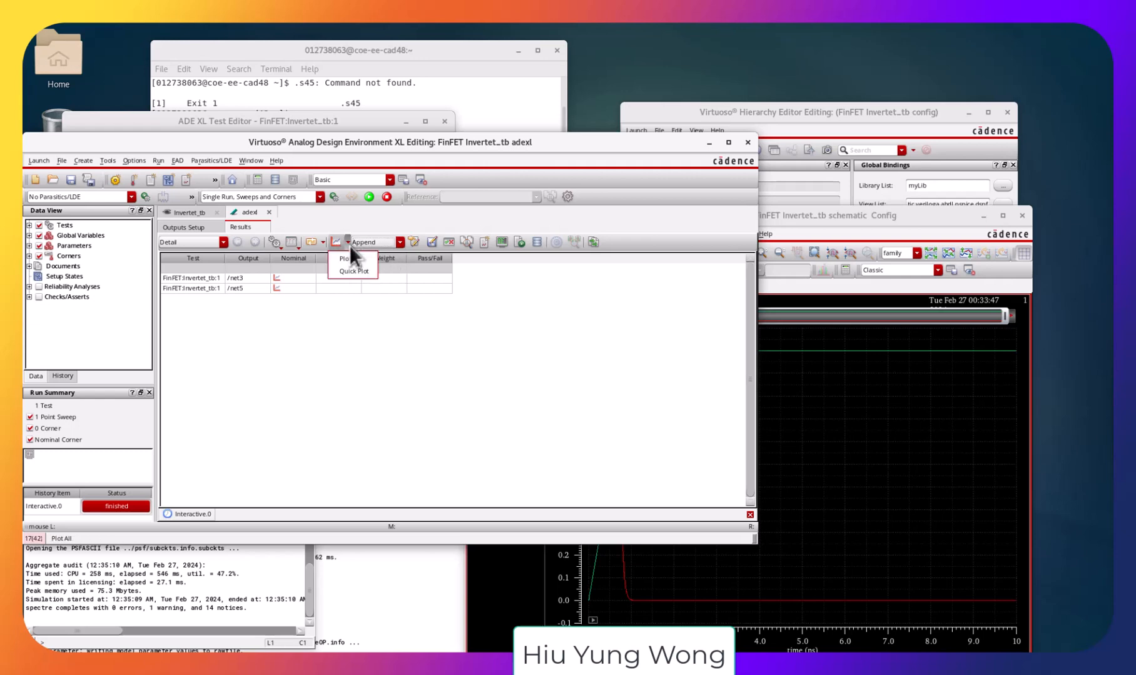
left_click(355, 259)
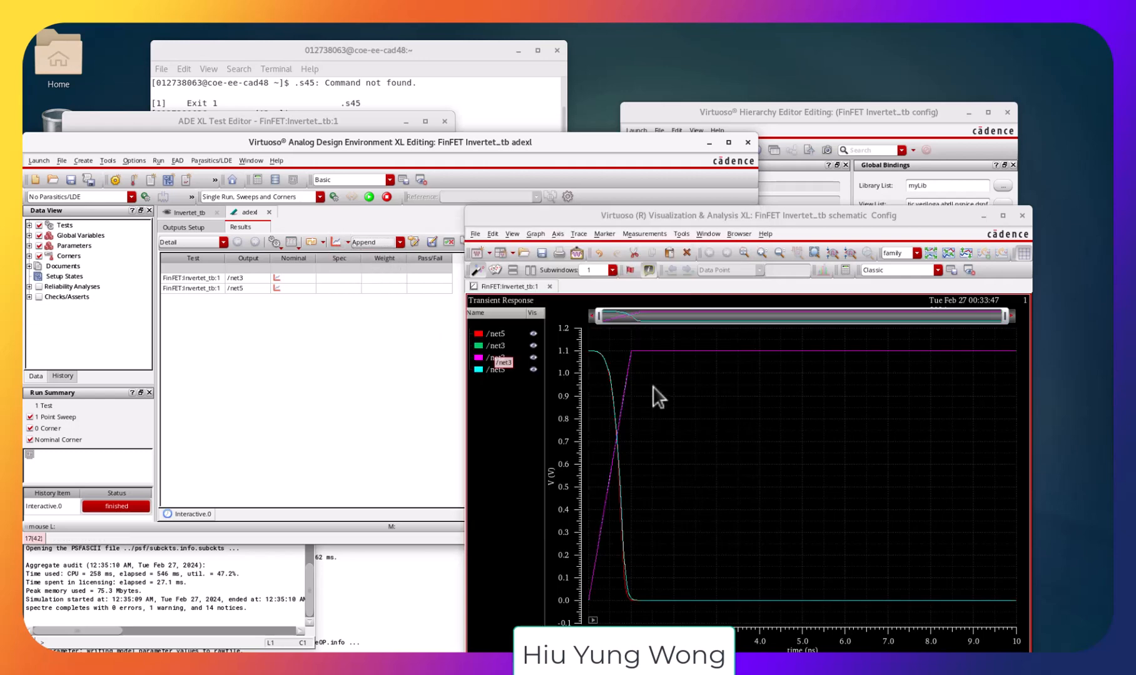
Zoom the graph's time axis to about 0 to 1.4 ns and highlight each net5 trace to compare extracted and schematic results.
left_click_drag(713, 219, 593, 179)
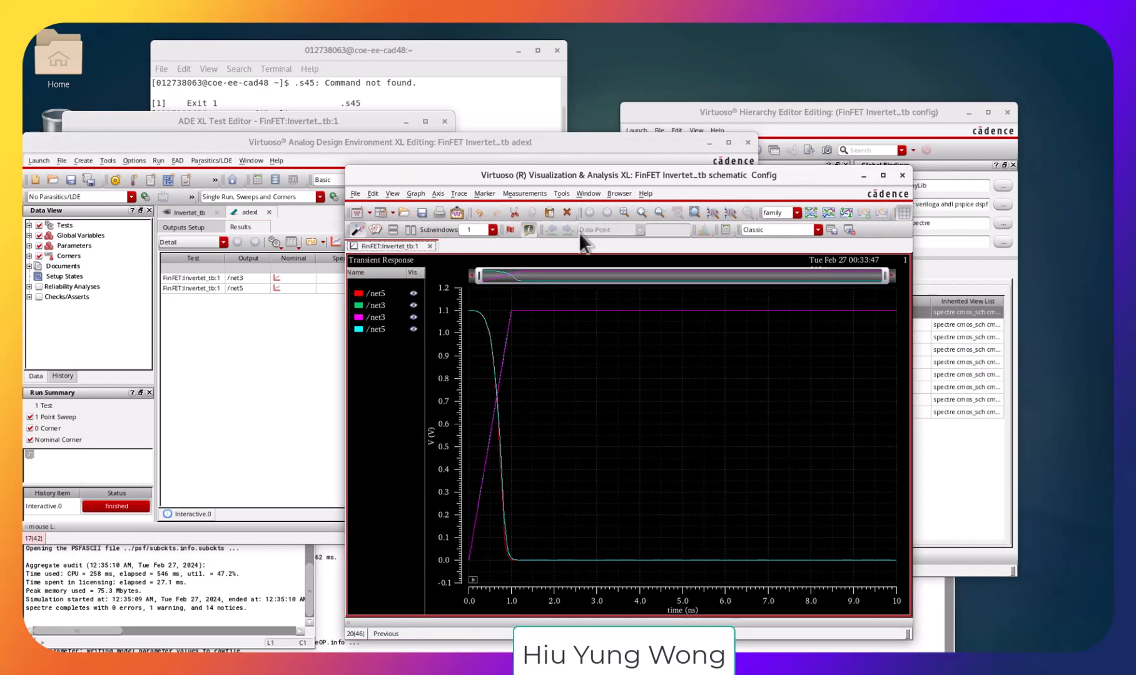
left_click_drag(885, 276, 546, 287)
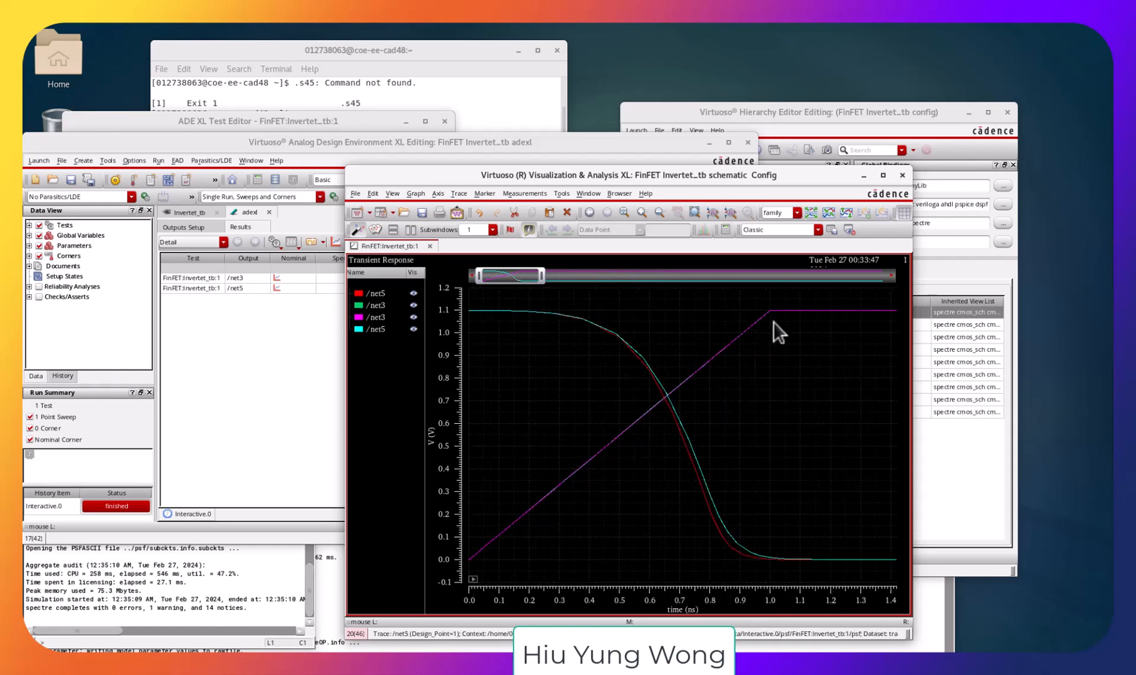
left_click(377, 330)
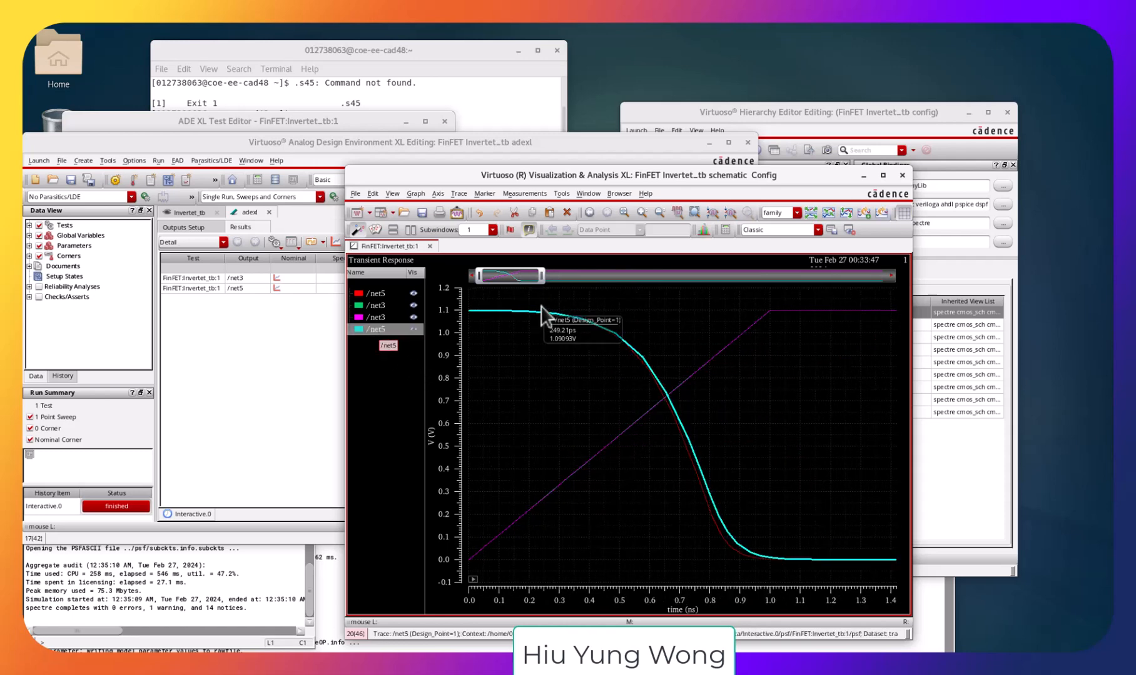
left_click(381, 294)
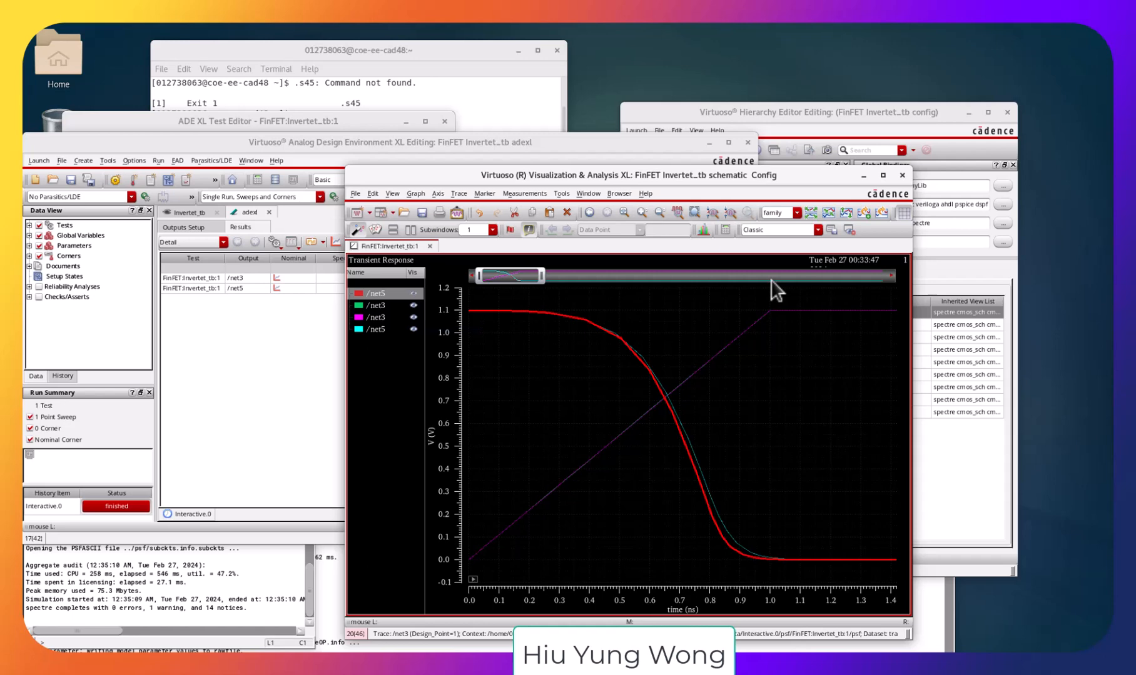
Restore the full-screen remote desktop session to a window to get back to the PDF lab instructions.
left_click(752, 15)
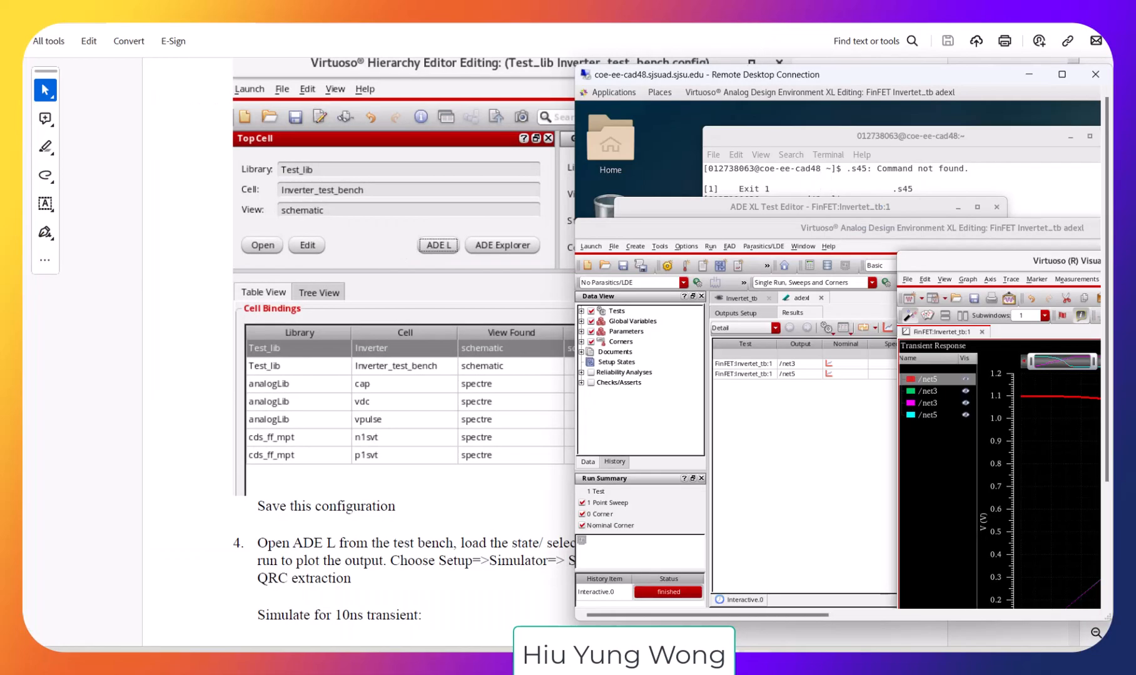